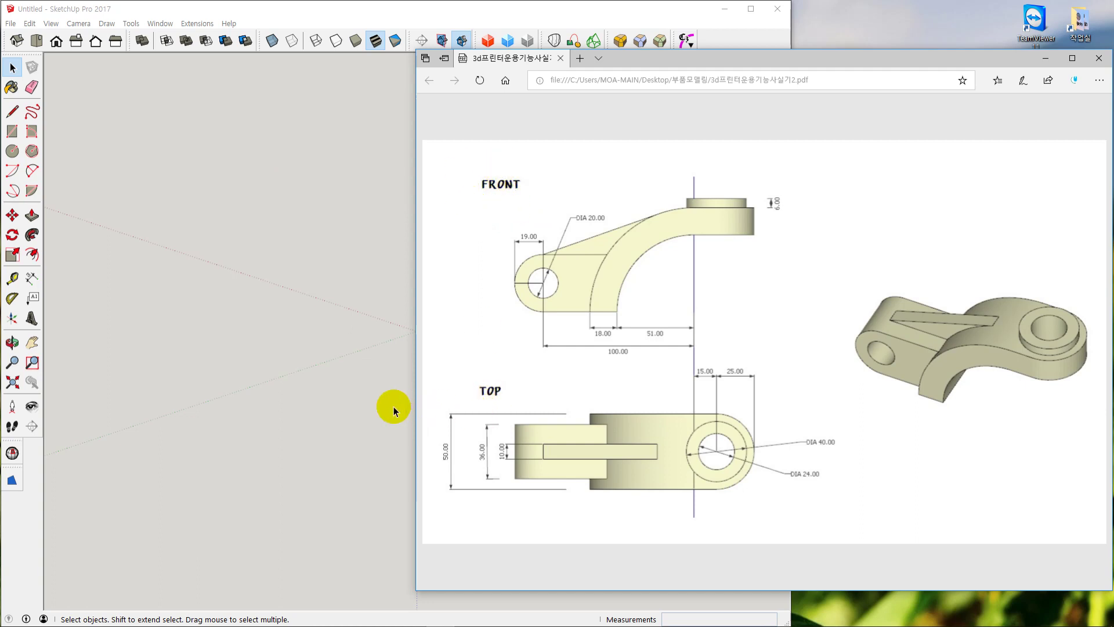
Move the reference PDF window beside the modelling window so the drawing and the modelling area are both visible
left_click(335, 323)
left_click(833, 68)
mouse_move(695, 65)
left_mouse_down()
mouse_move(1027, 48)
mouse_move(1015, 44)
left_mouse_up()
left_click(286, 100)
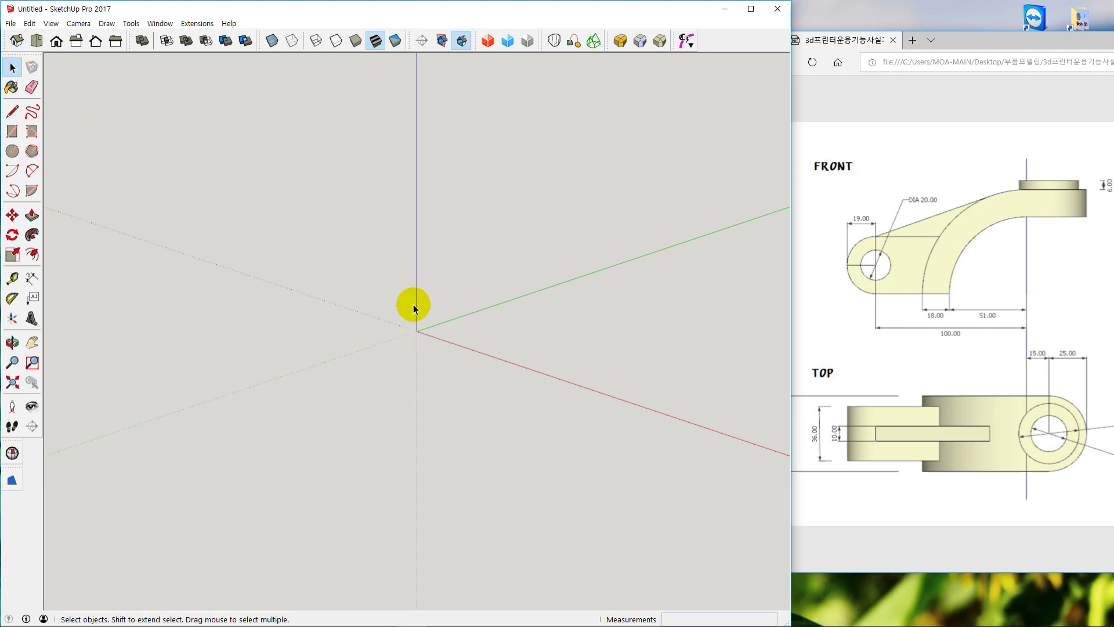
Compare the standard front, top and isometric views, and set the camera to the front view
left_click(56, 41)
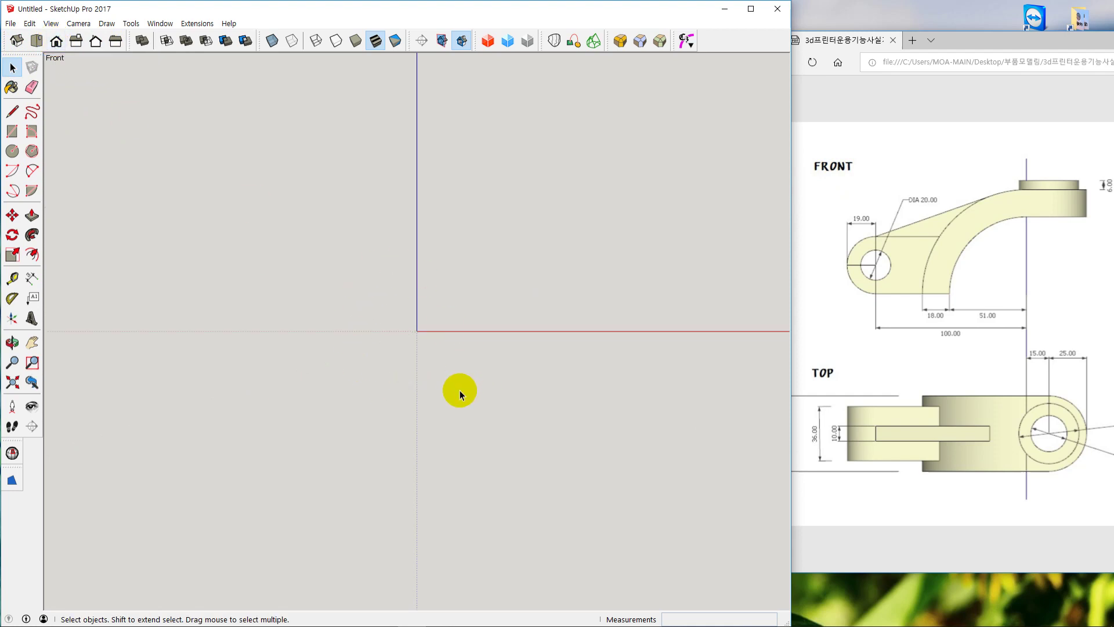
left_click(38, 40)
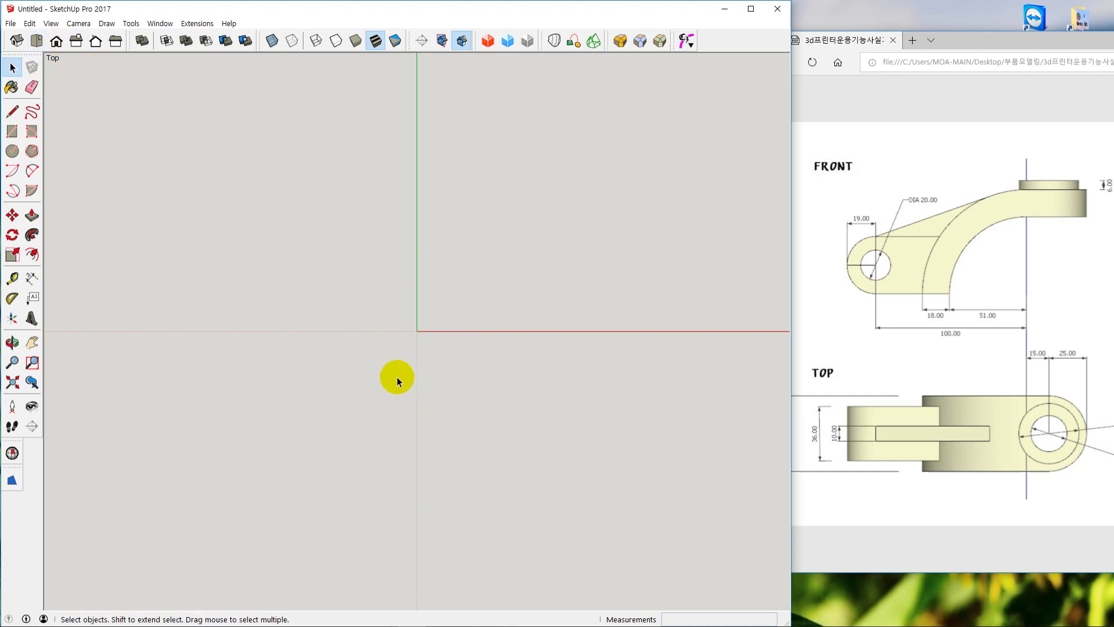
left_click(56, 42)
left_click(16, 40)
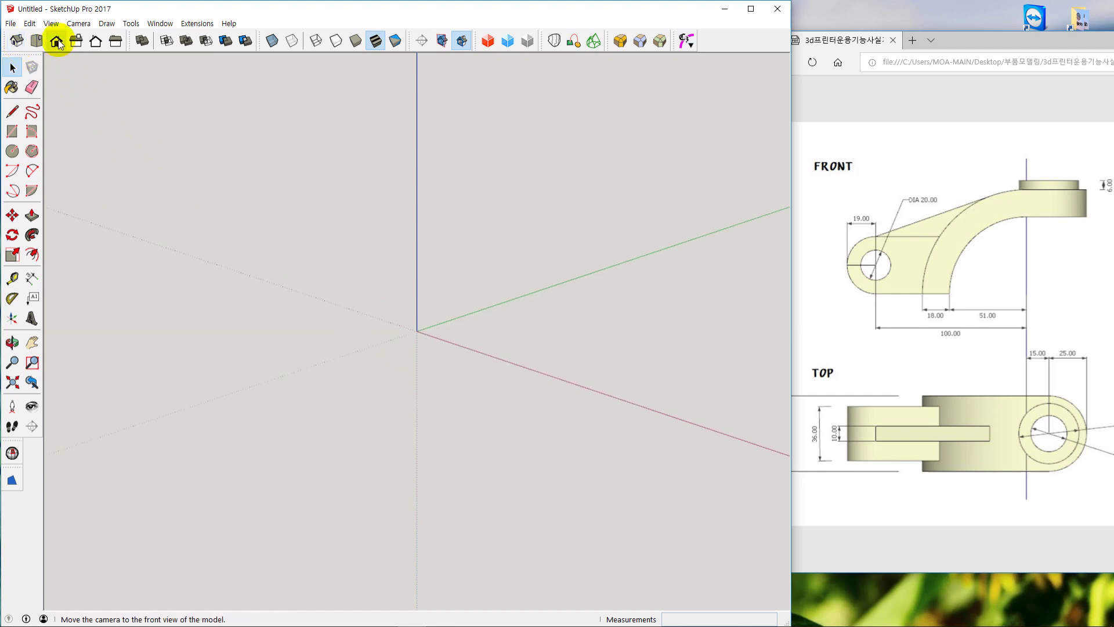
left_click(56, 41)
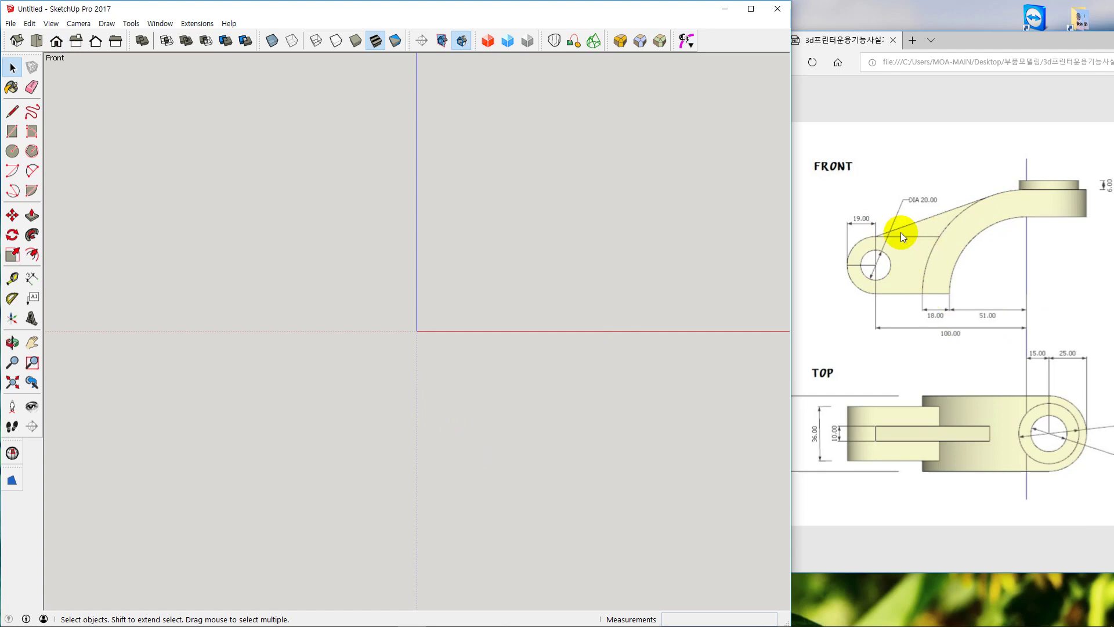
Switch the camera to parallel projection and bring the reference drawing to the foreground
left_click(80, 23)
mouse_move(95, 62)
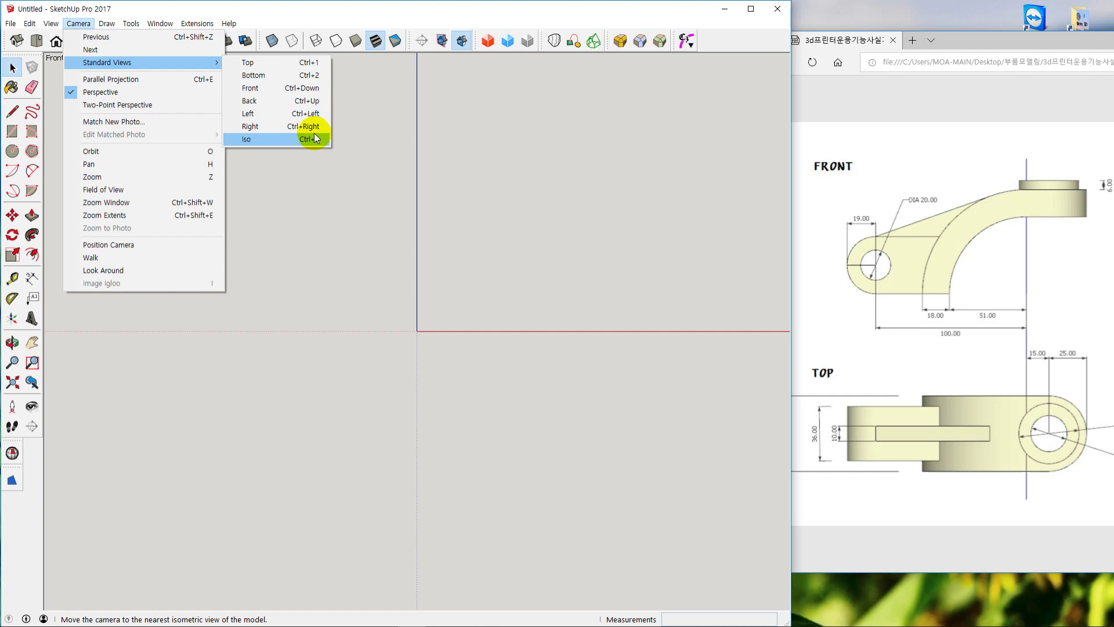
left_click(489, 230)
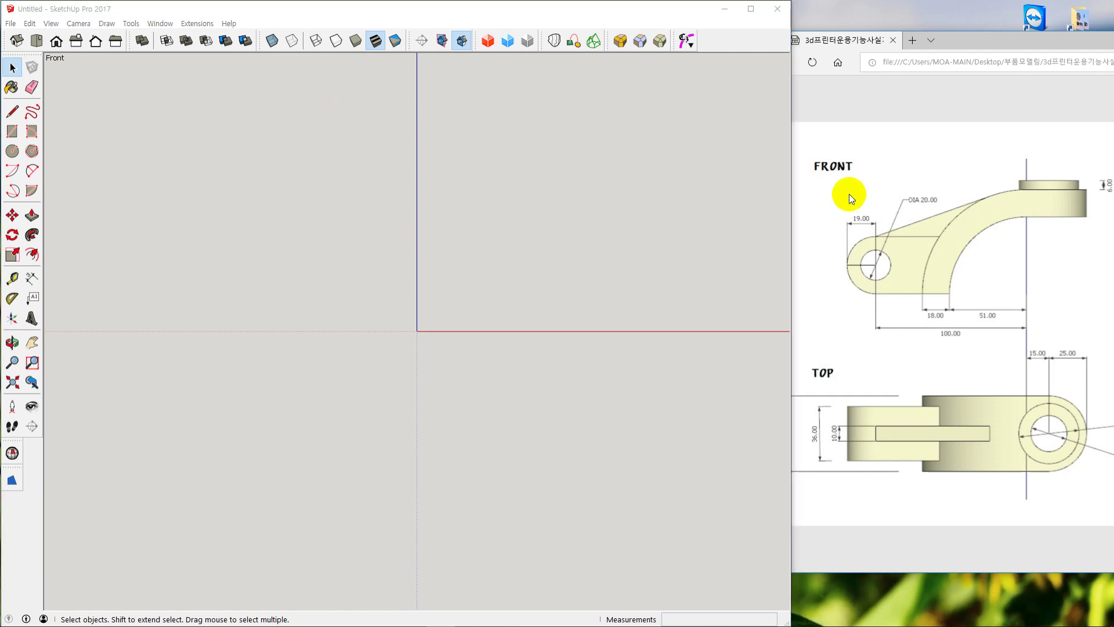
left_click(79, 23)
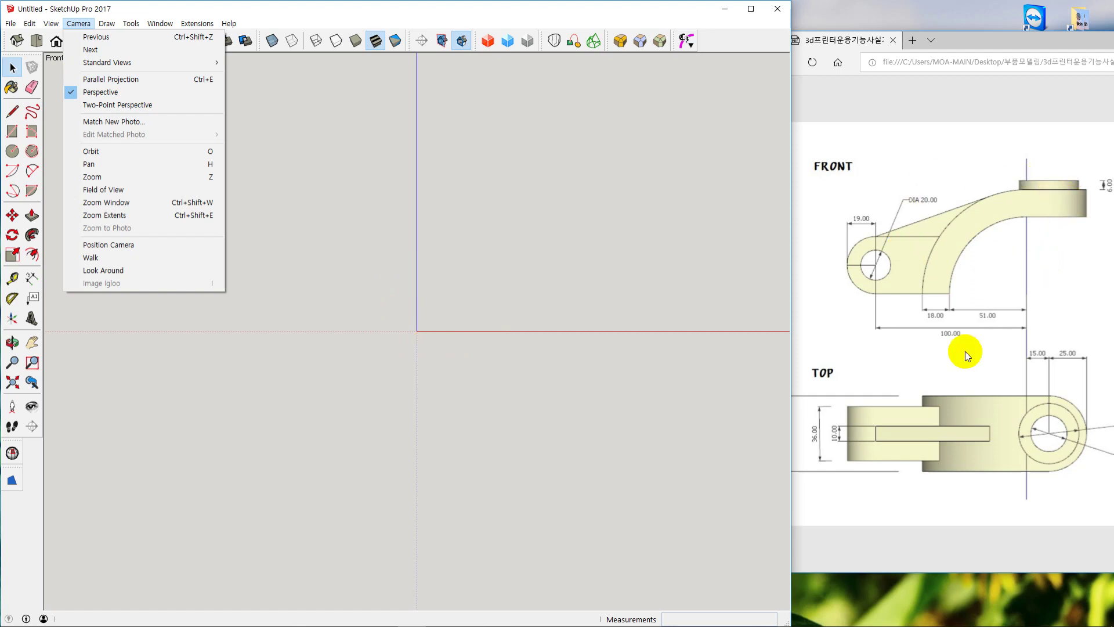
left_click(75, 84)
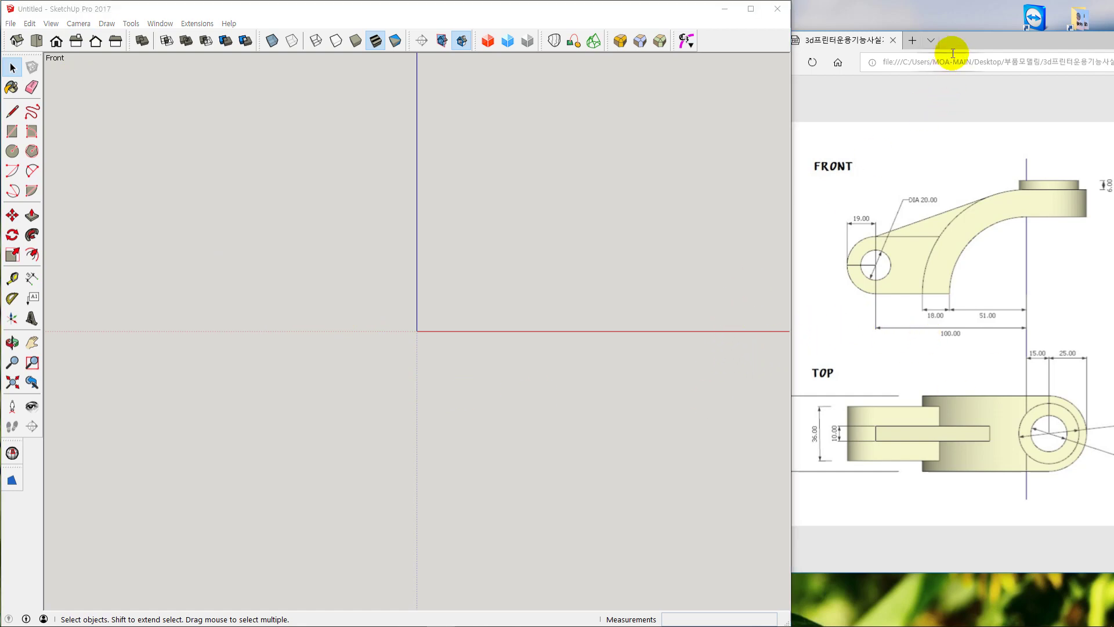
left_click(958, 92)
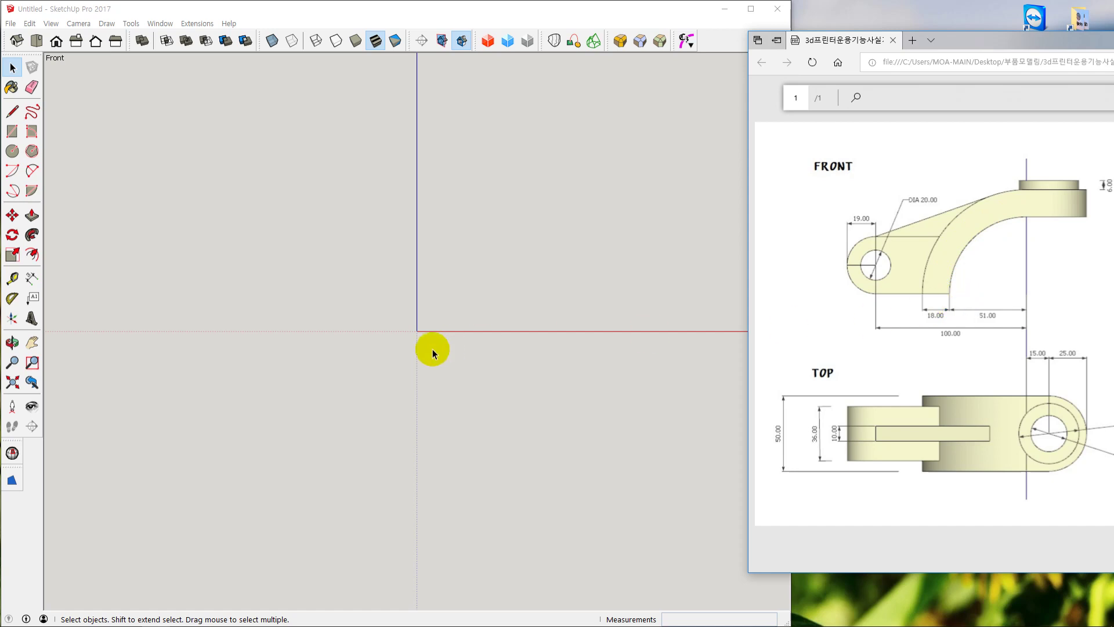
left_click(12, 170)
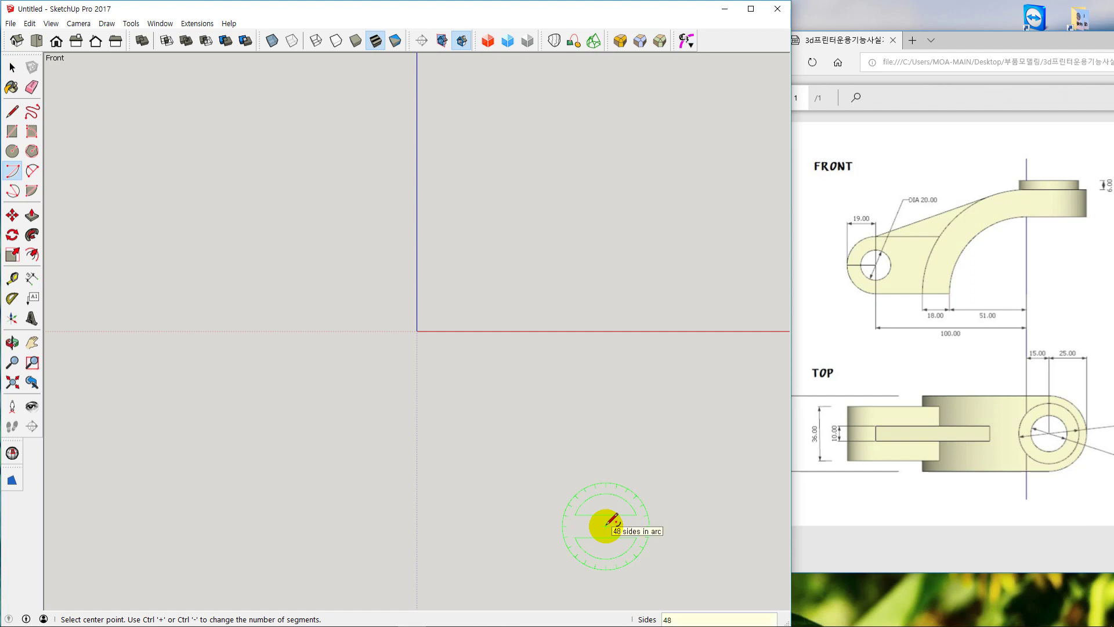
left_click(417, 331)
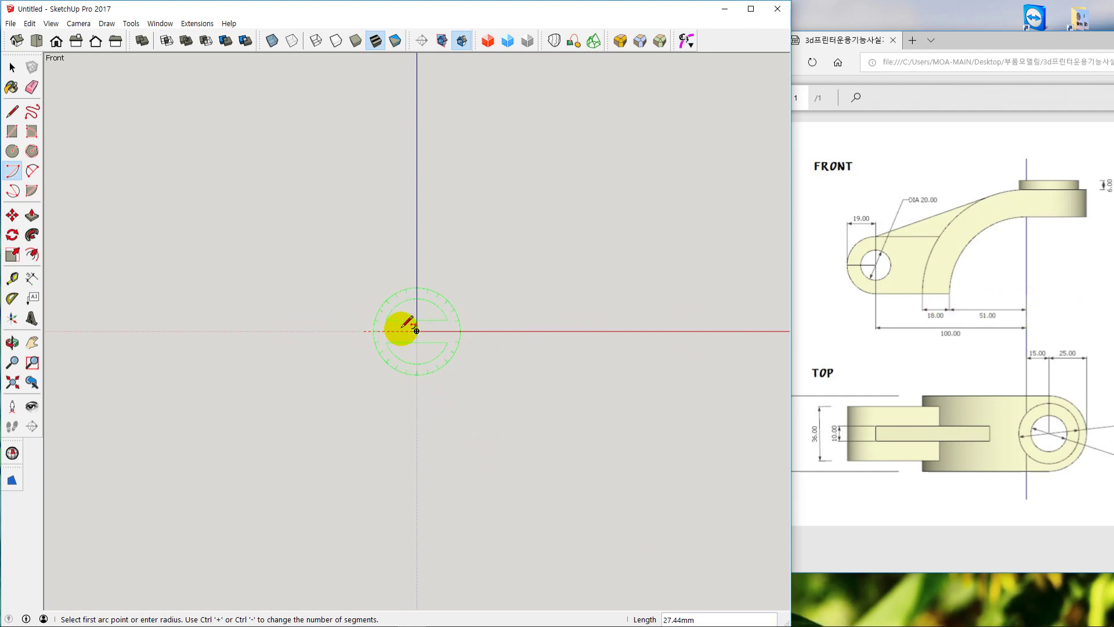
left_click(296, 331)
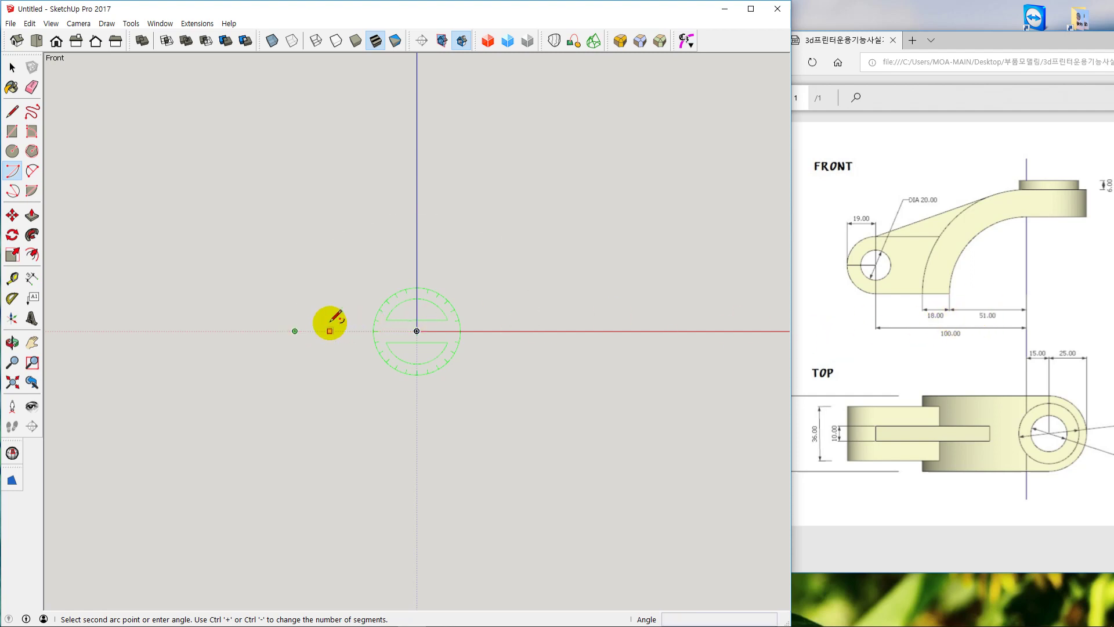
key("Escape")
Draw a quarter-circle arc of radius 51 mm centred on the origin, from the negative red axis up to the blue axis
left_click(417, 331)
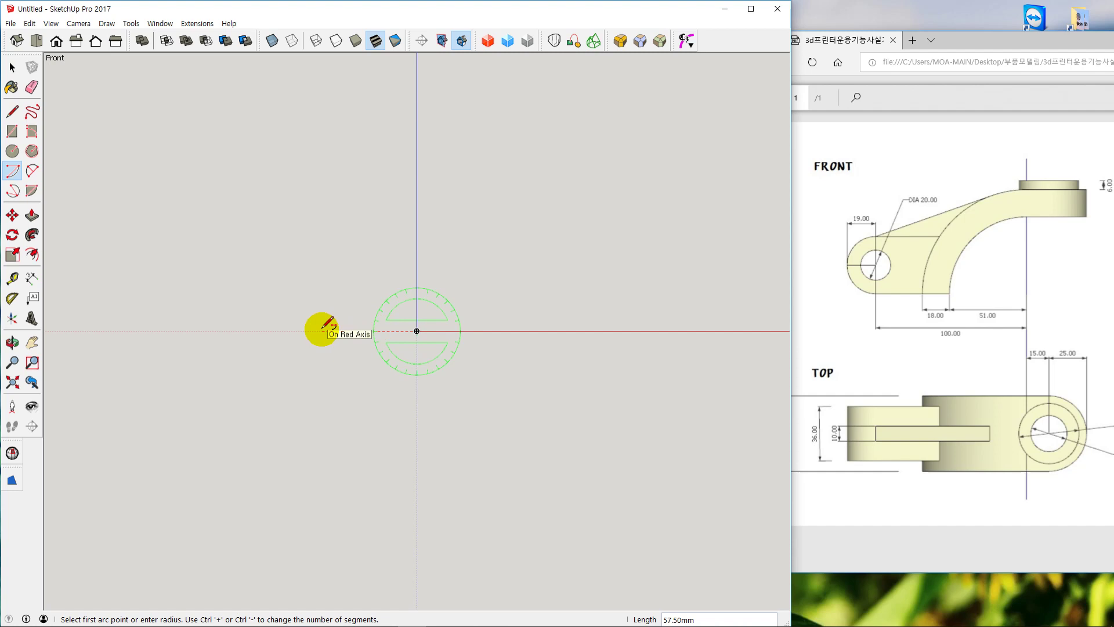
type("51")
key("Return")
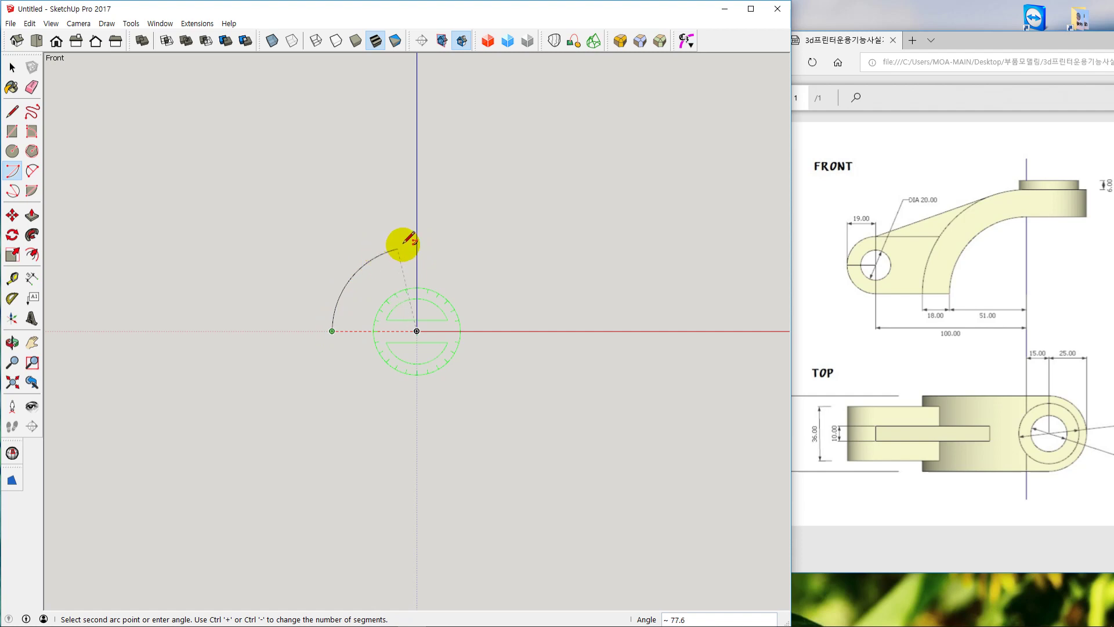
left_click(417, 246)
key("space")
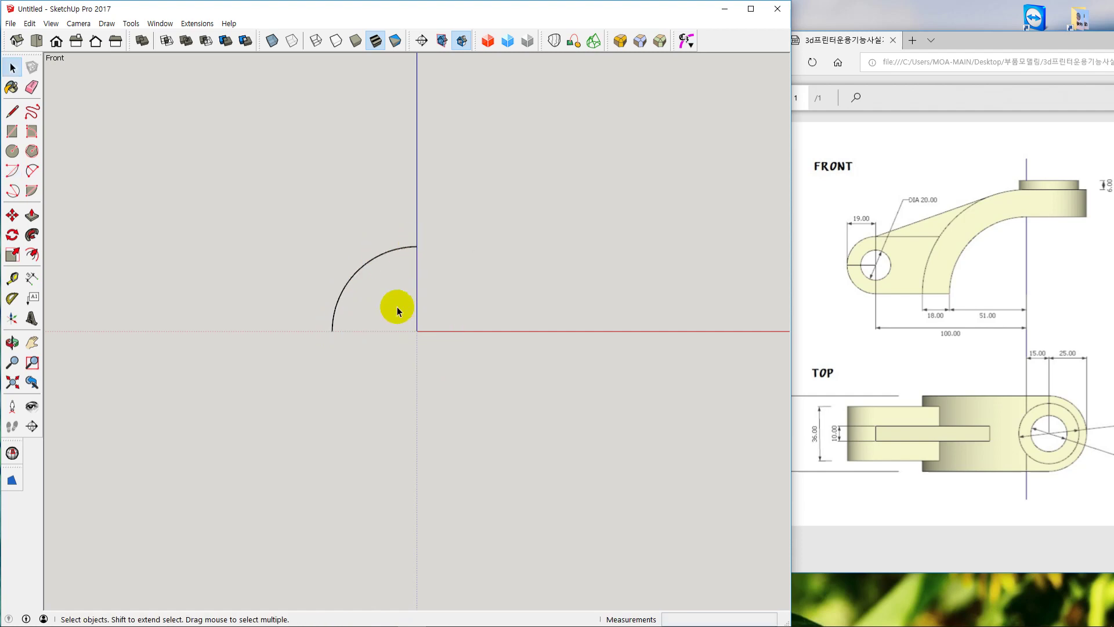
left_click(338, 305)
middle_click_drag(301, 437, 314, 493)
key("F3")
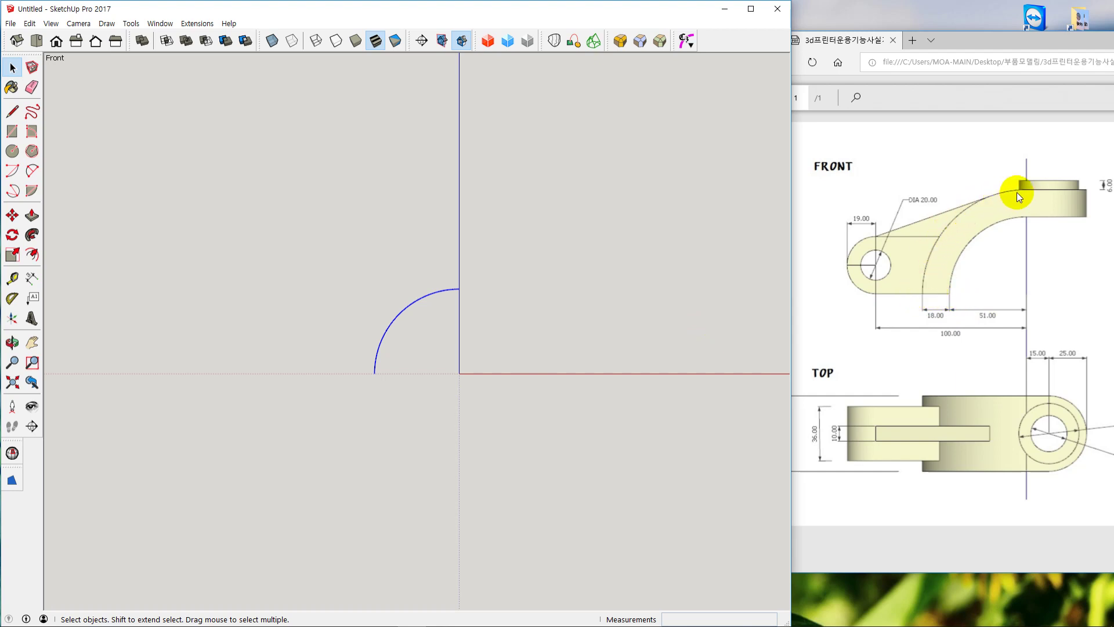
left_click(558, 437)
Try drawing a larger concentric quarter arc around the first one with the Arc tool, centred on the origin
left_click(11, 172)
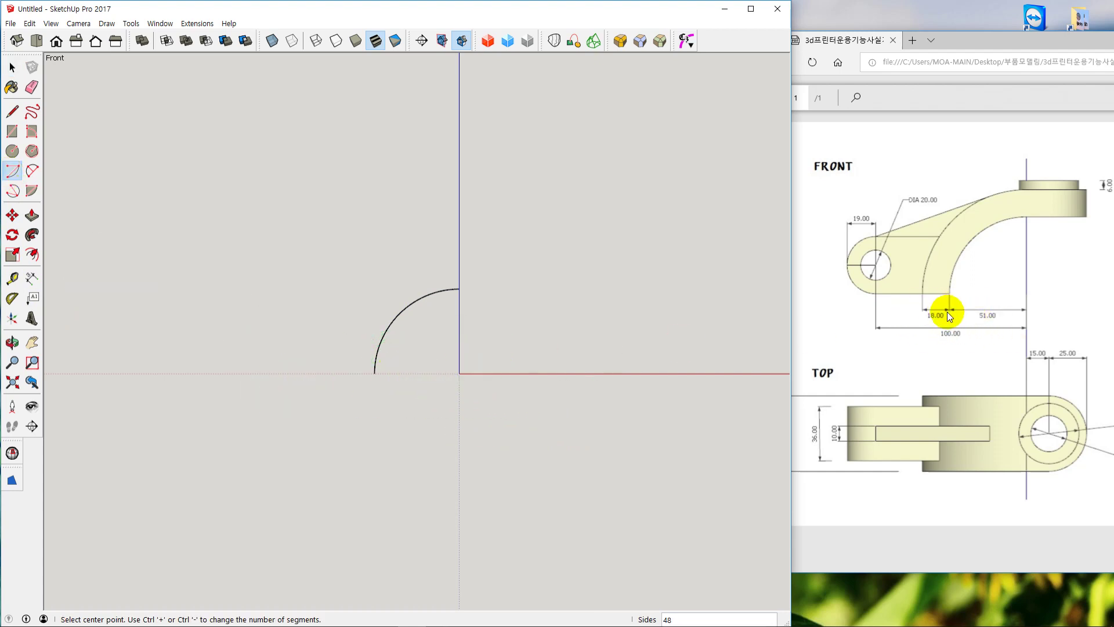
left_click(459, 373)
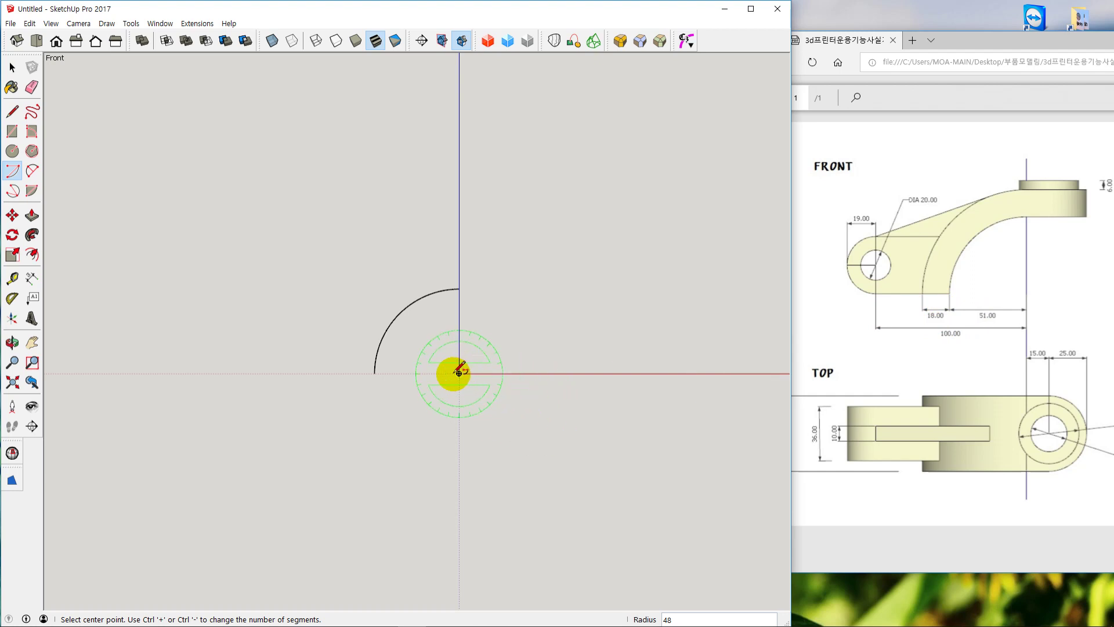
left_click(335, 373)
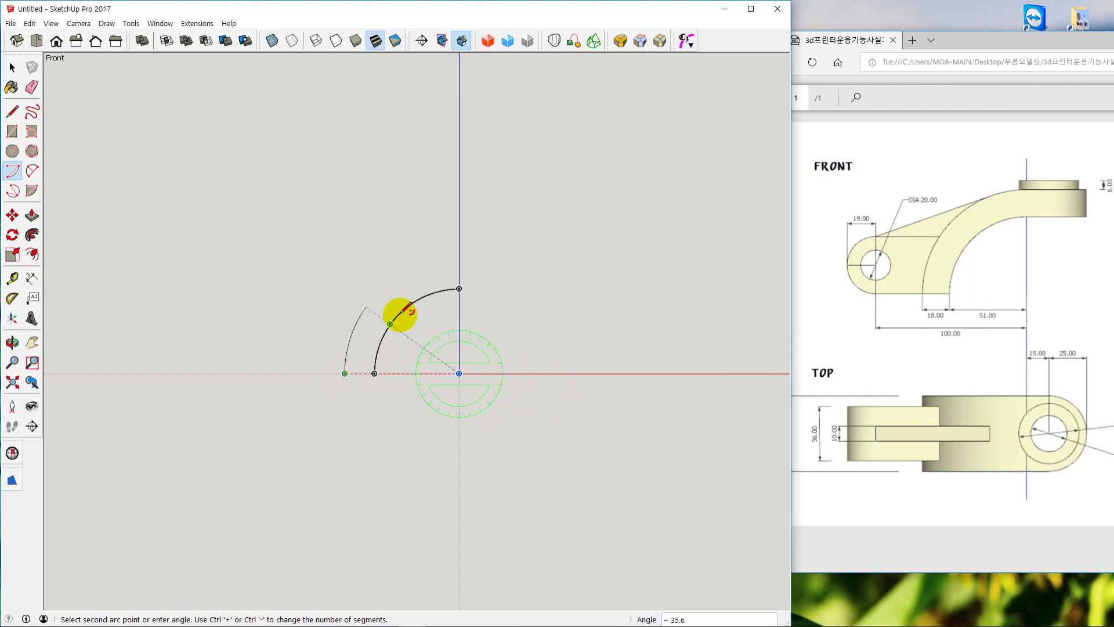
left_click(459, 260)
key("space")
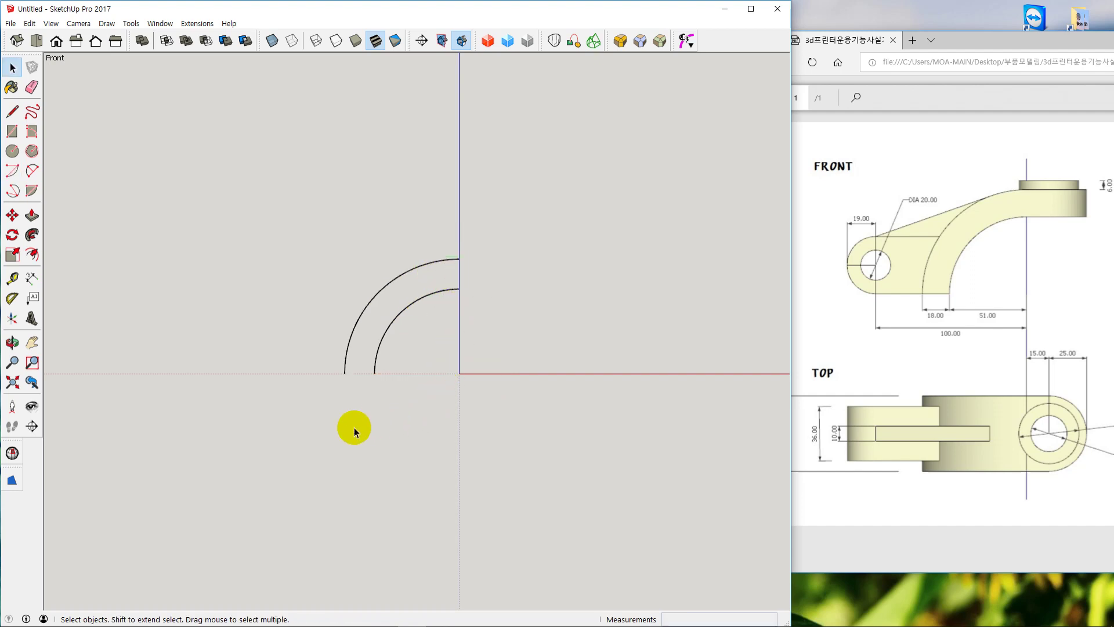
middle_click_drag(356, 430, 417, 465)
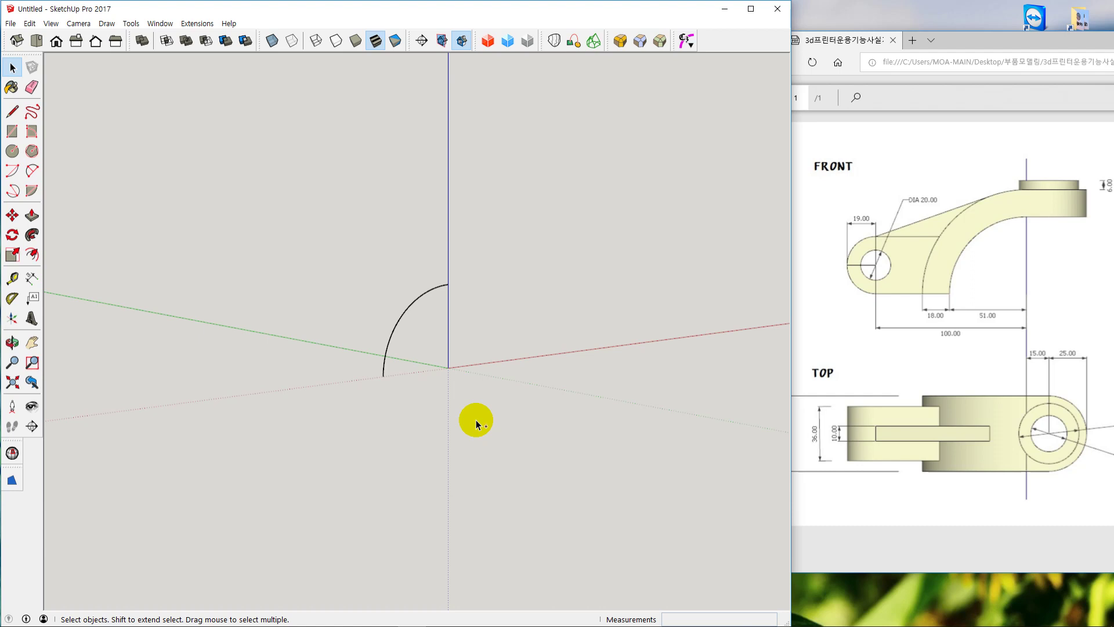
Offset the quarter arc outward by 18 mm in the front view
key("F3")
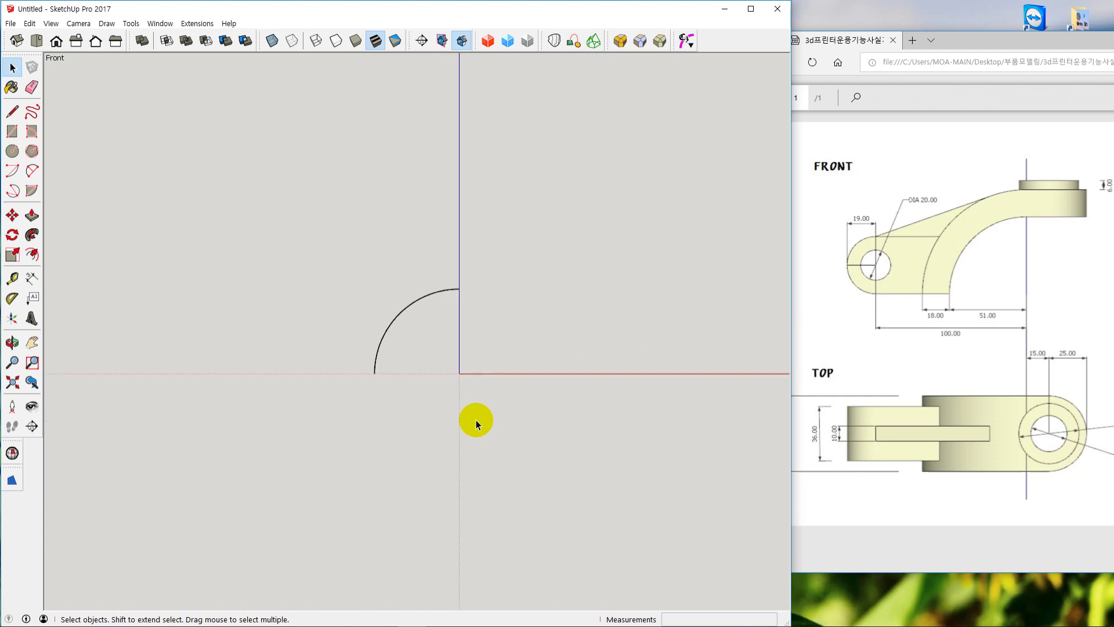
left_click(32, 255)
left_click(378, 351)
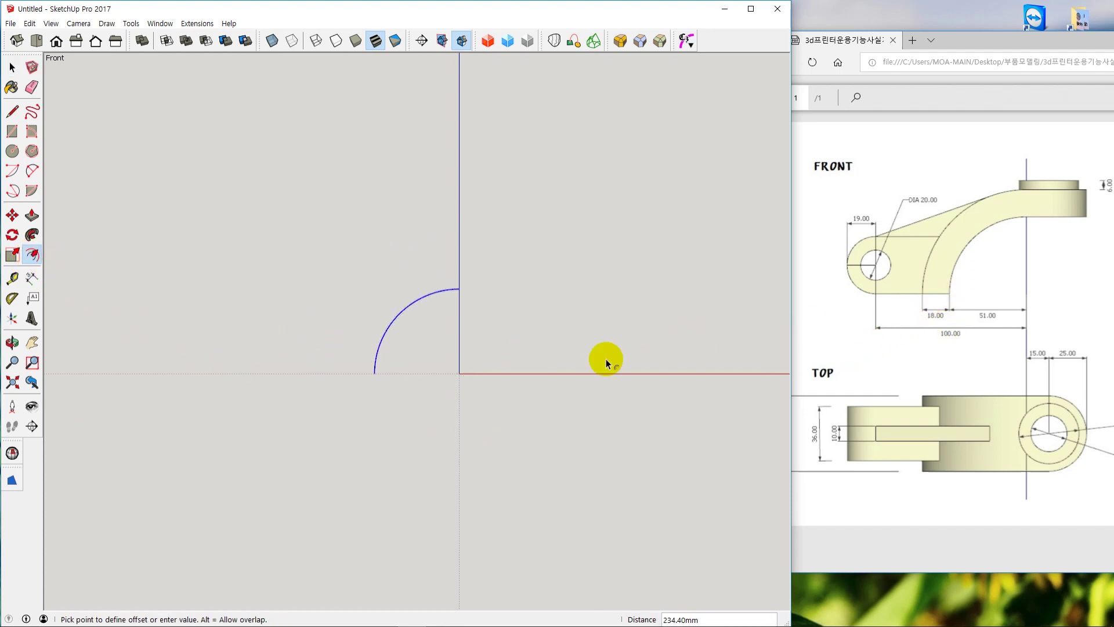
type("18")
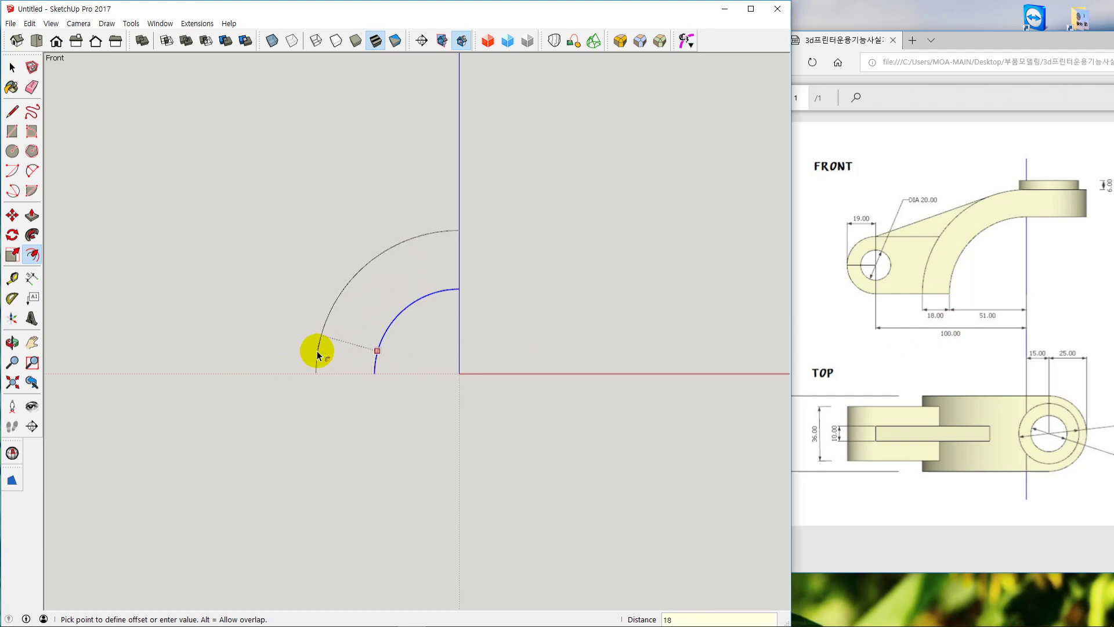
key("Return")
key("space")
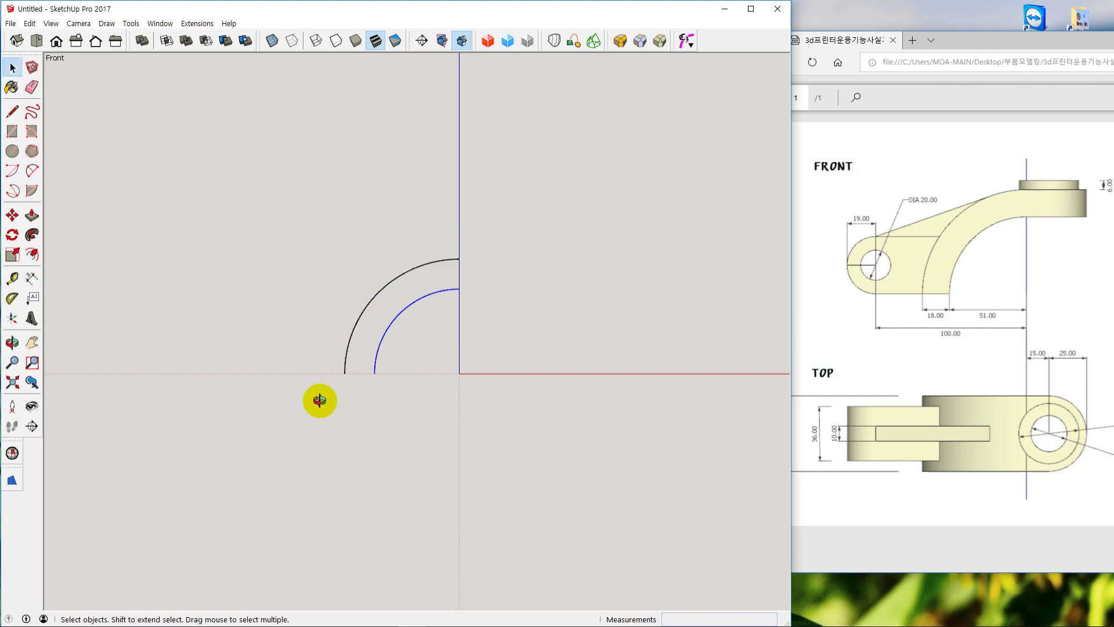
middle_click_drag(319, 398, 385, 412)
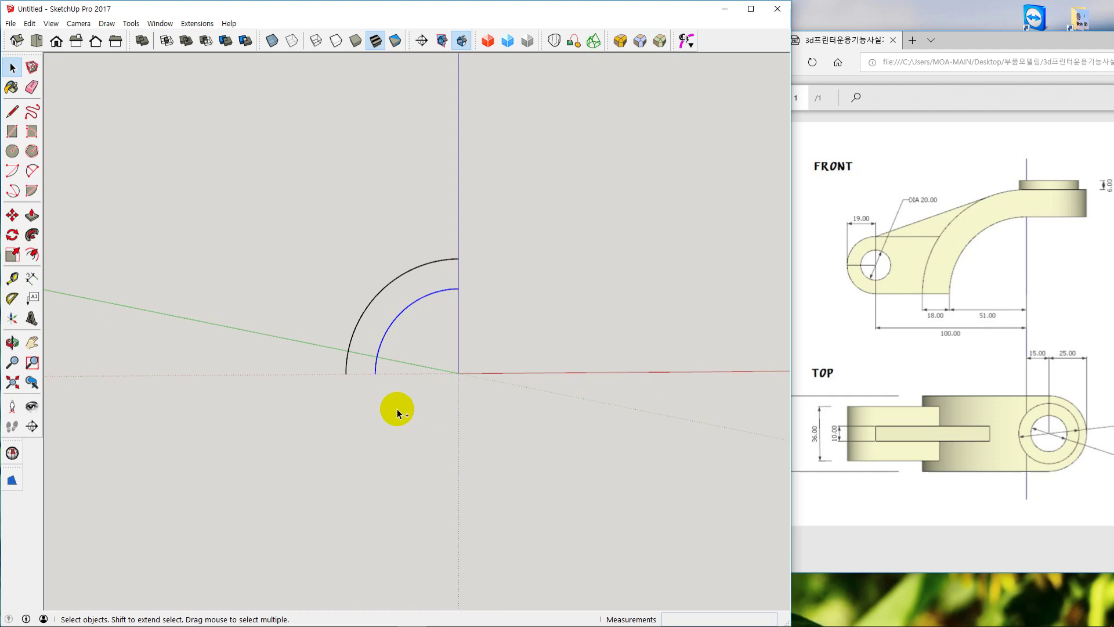
Undo the arc offset and redo it
key("ctrl+z")
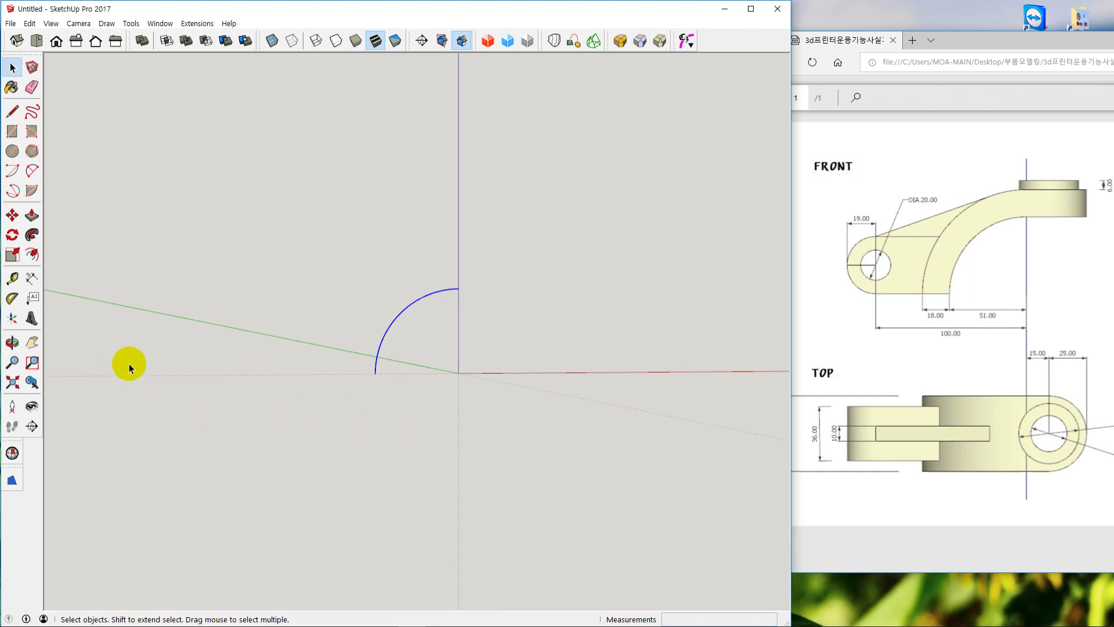
left_click(37, 25)
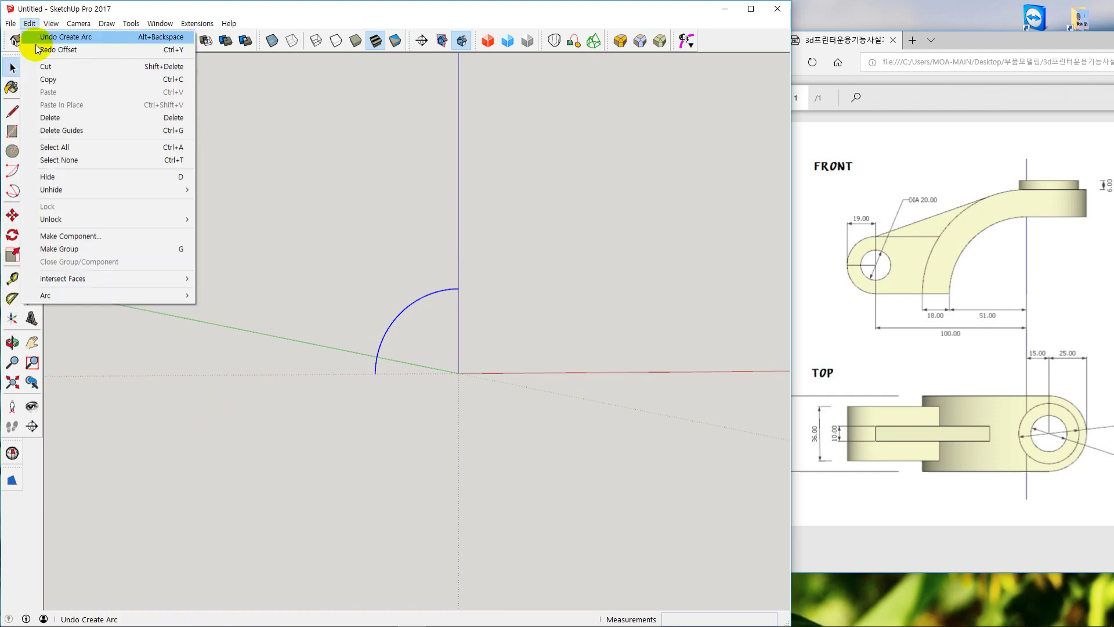
left_click(41, 50)
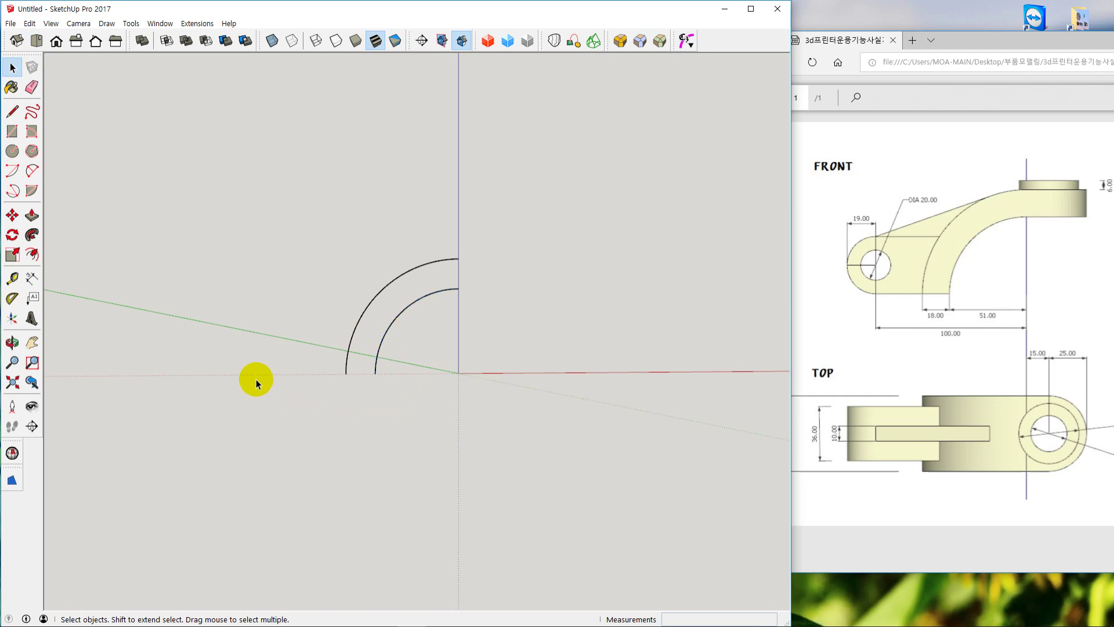
key("t")
left_click(346, 374)
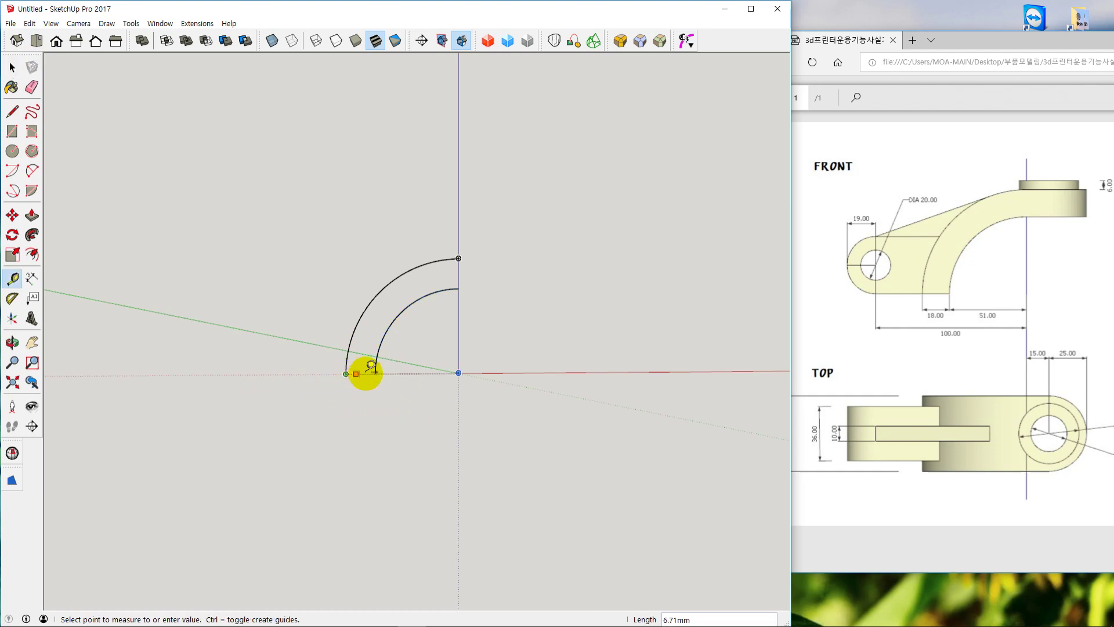
key("Escape")
key("space")
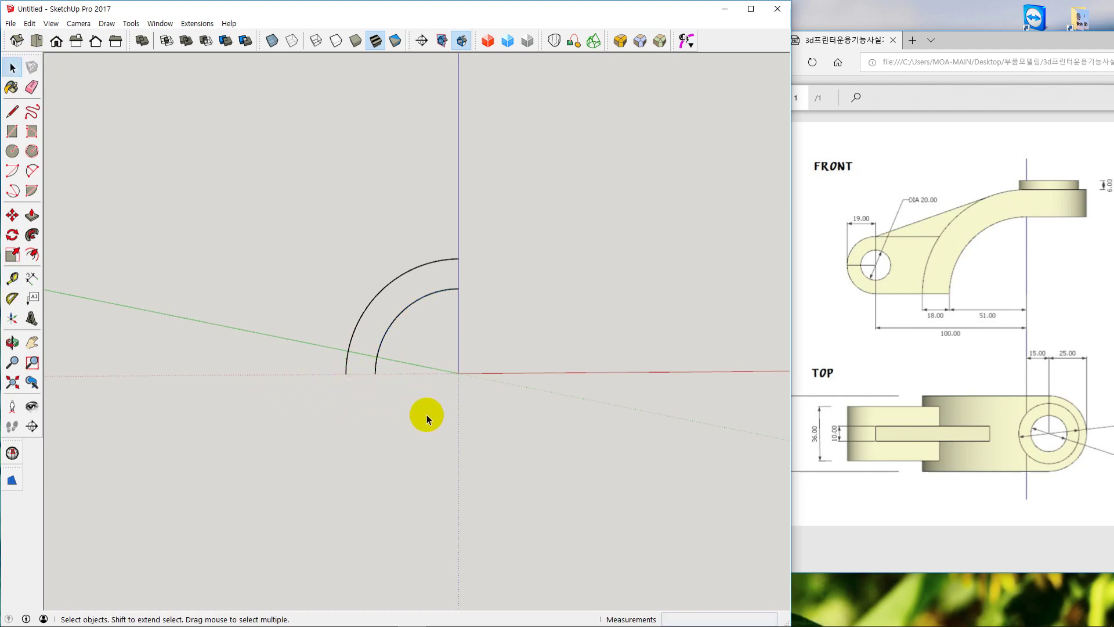
Draw a line along the red axis joining the lower endpoints of the outer and inner arcs
middle_click_drag(422, 420, 407, 424)
key("l")
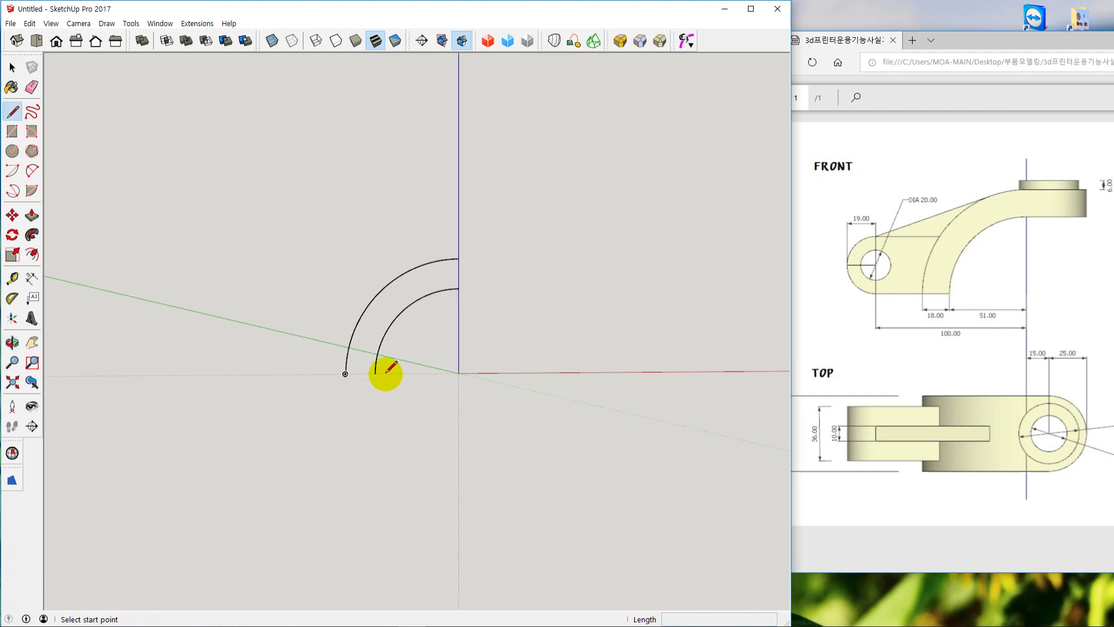
left_click(345, 374)
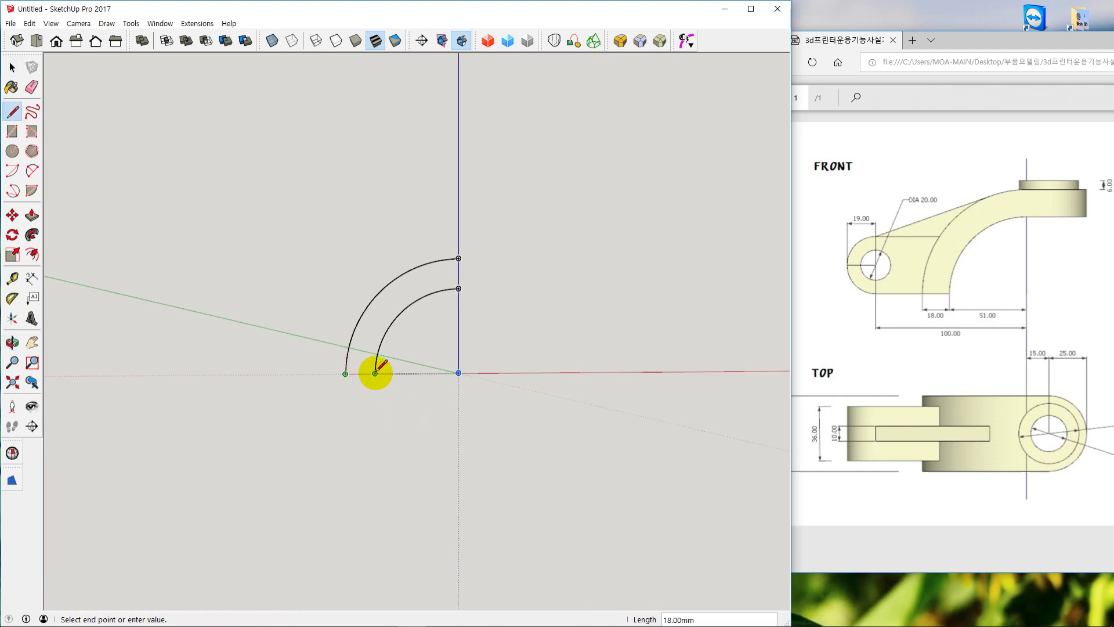
left_click(375, 374)
key("space")
mouse_move(372, 398)
middle_mouse_down()
mouse_move(351, 331)
mouse_move(350, 412)
mouse_move(356, 397)
mouse_move(343, 400)
mouse_move(424, 315)
middle_mouse_up()
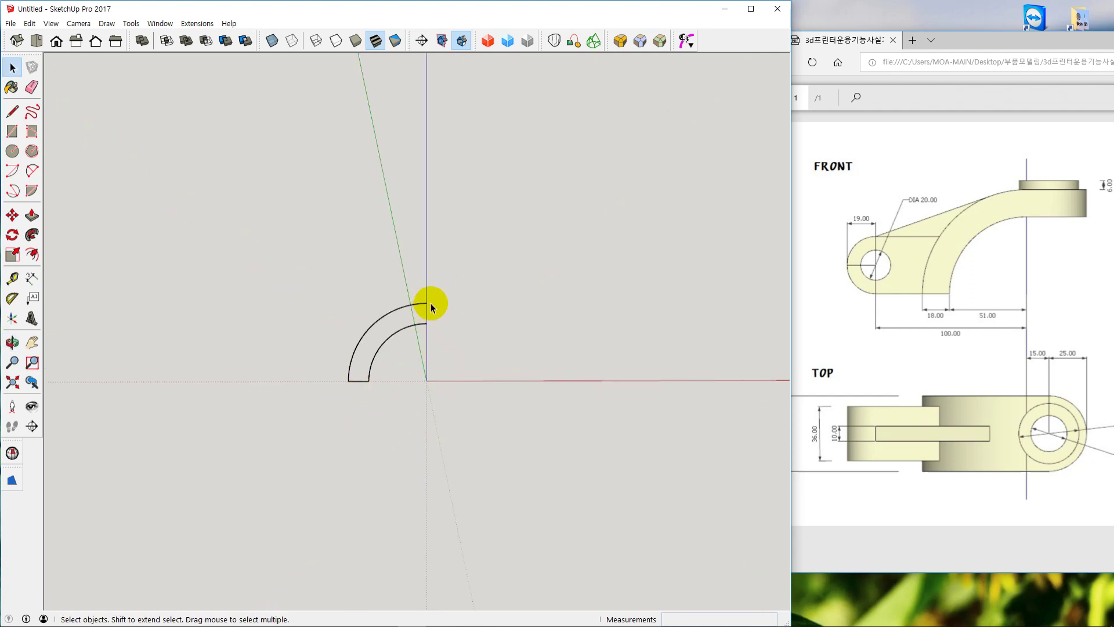
In the front view, draw a 40 mm line along the red axis from the inner arc's upper endpoint
key("F3")
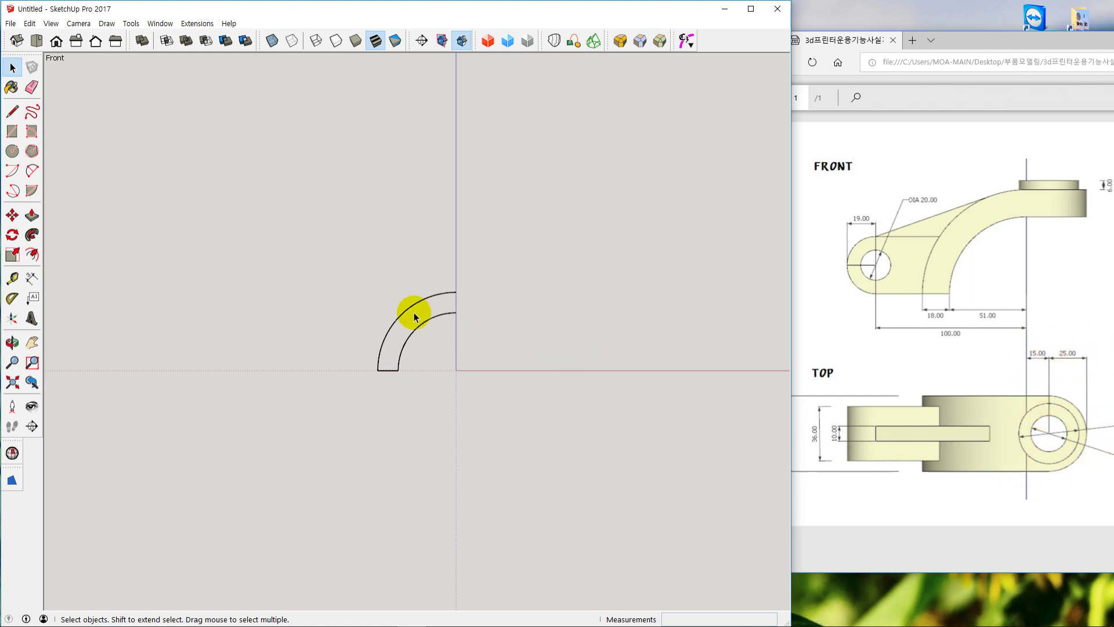
left_click(13, 111)
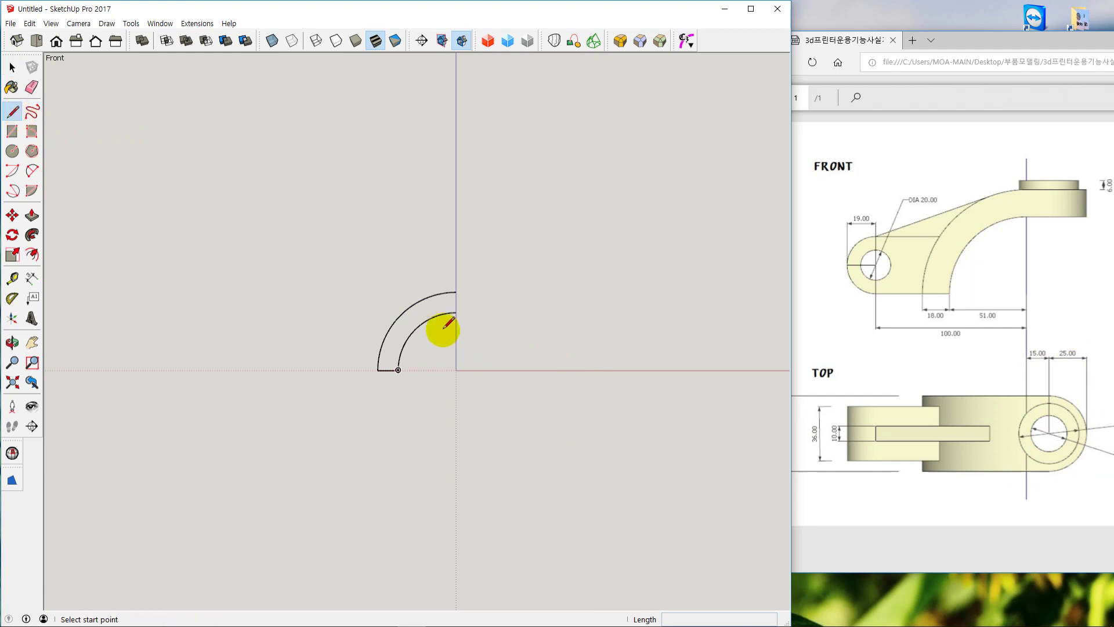
scroll(455, 313, "up", 2)
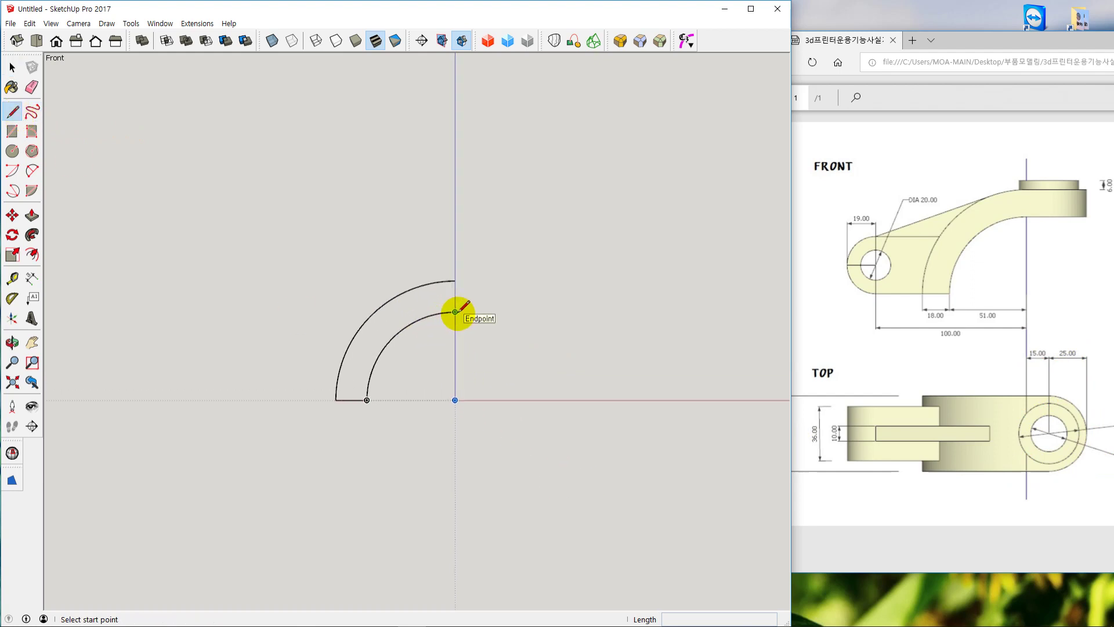
left_click(456, 312)
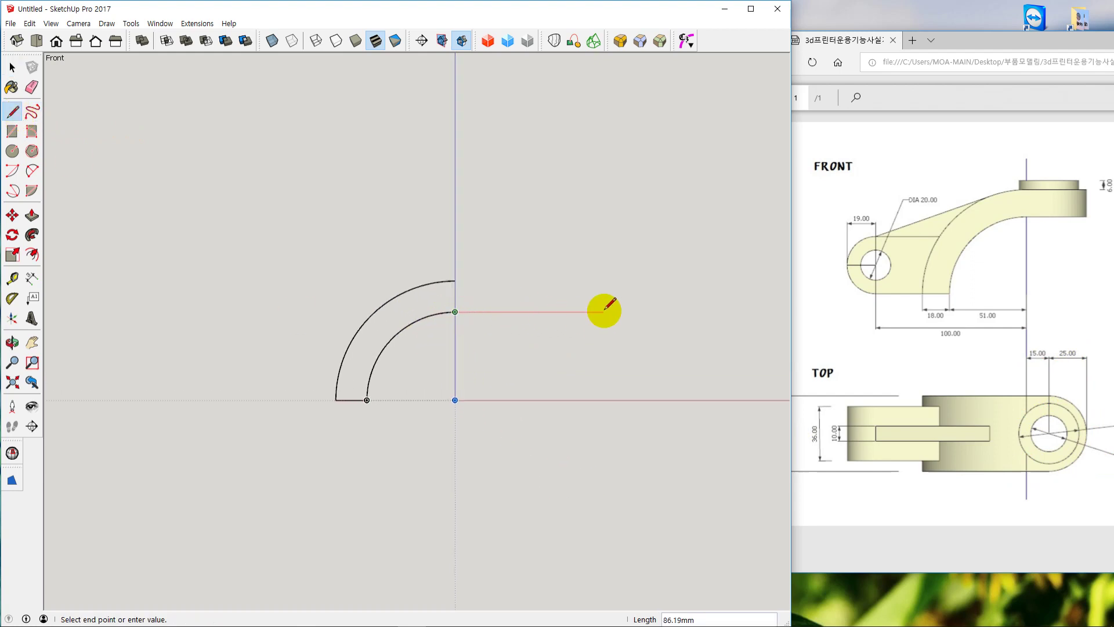
type("40")
key("Return")
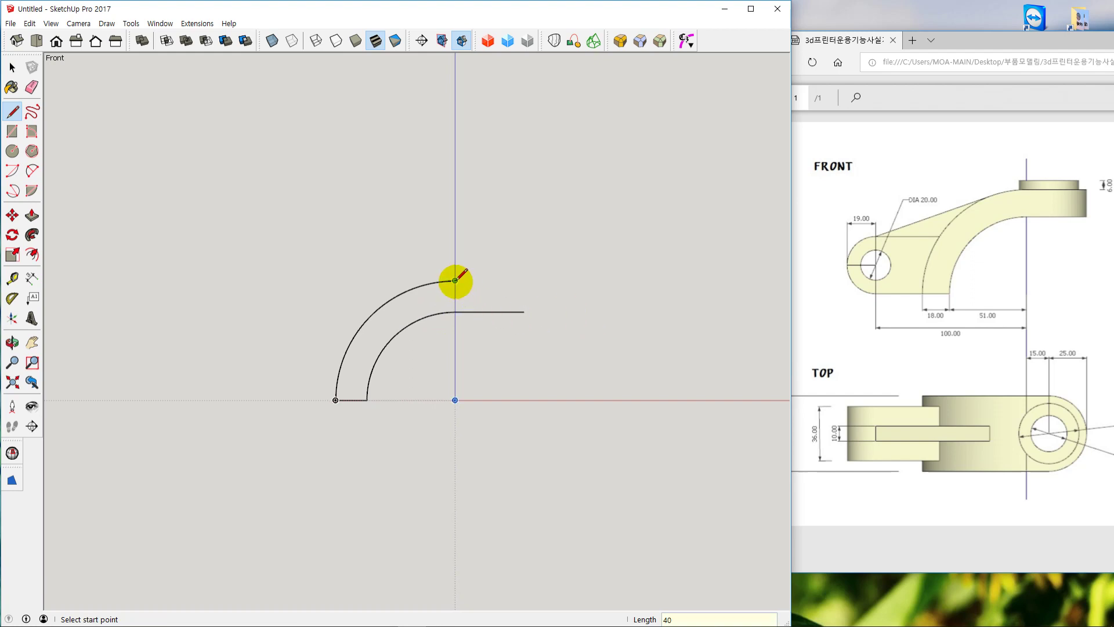
Draw a 40 mm line along the red axis from the outer arc's upper endpoint and close the profile's free end
left_click(455, 280)
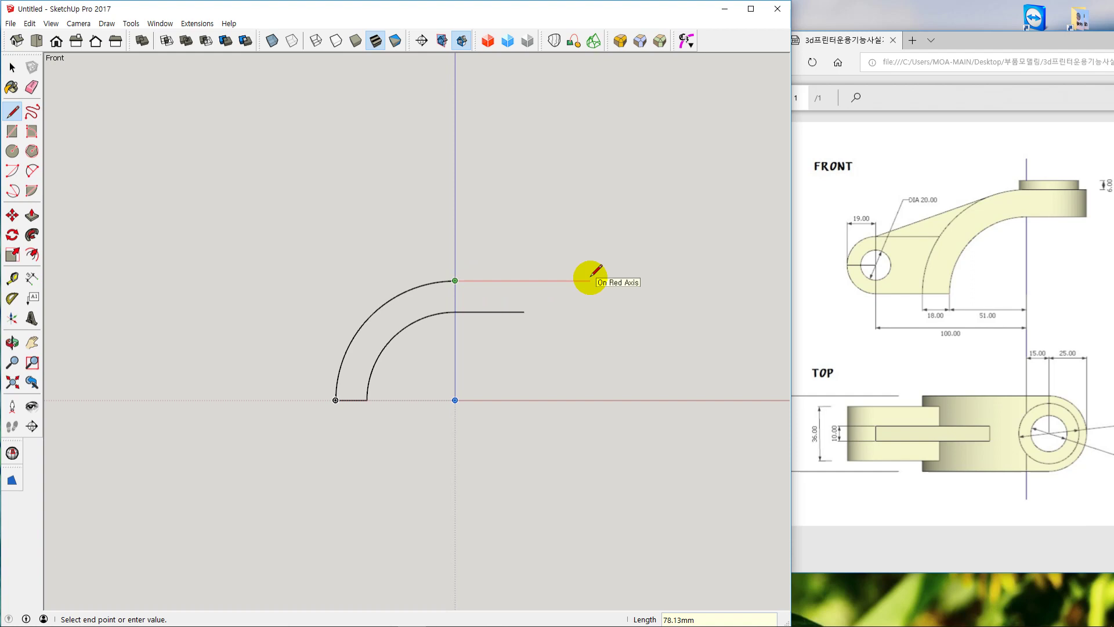
type("40")
key("Return")
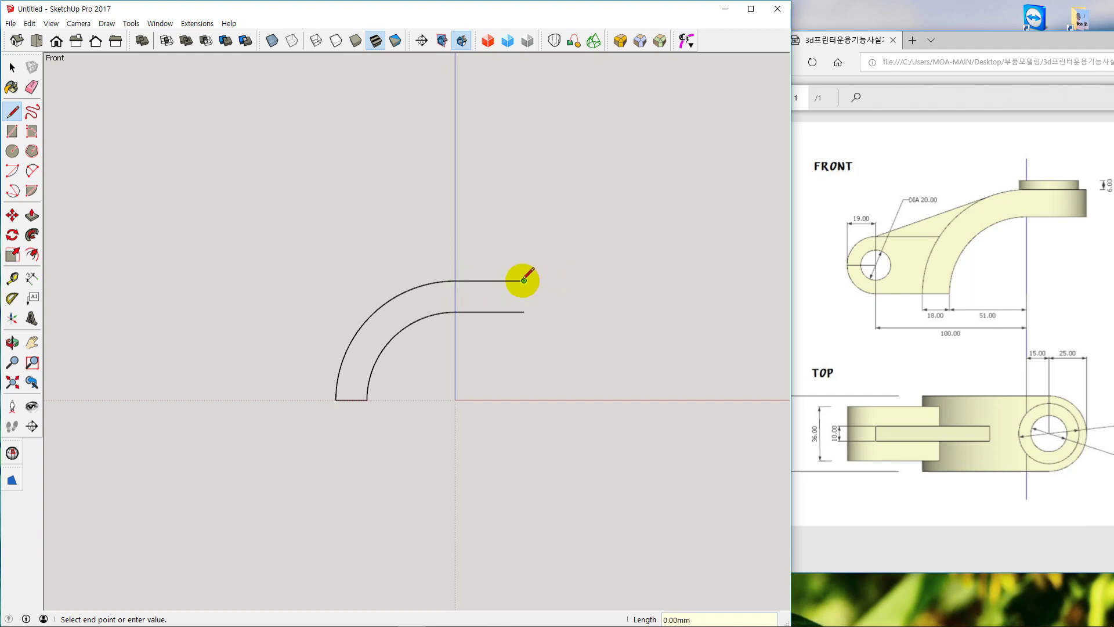
left_click(524, 312)
key("space")
middle_click_drag(467, 413, 438, 433)
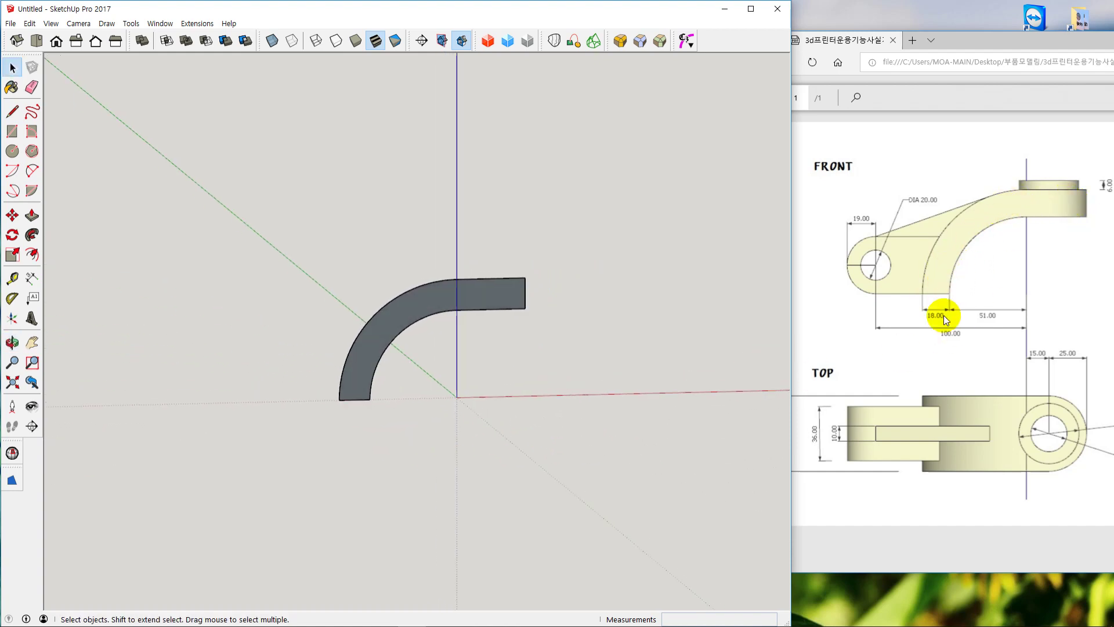
Extrude the arched arm profile 50 mm toward the front with Push/Pull
left_click(834, 434)
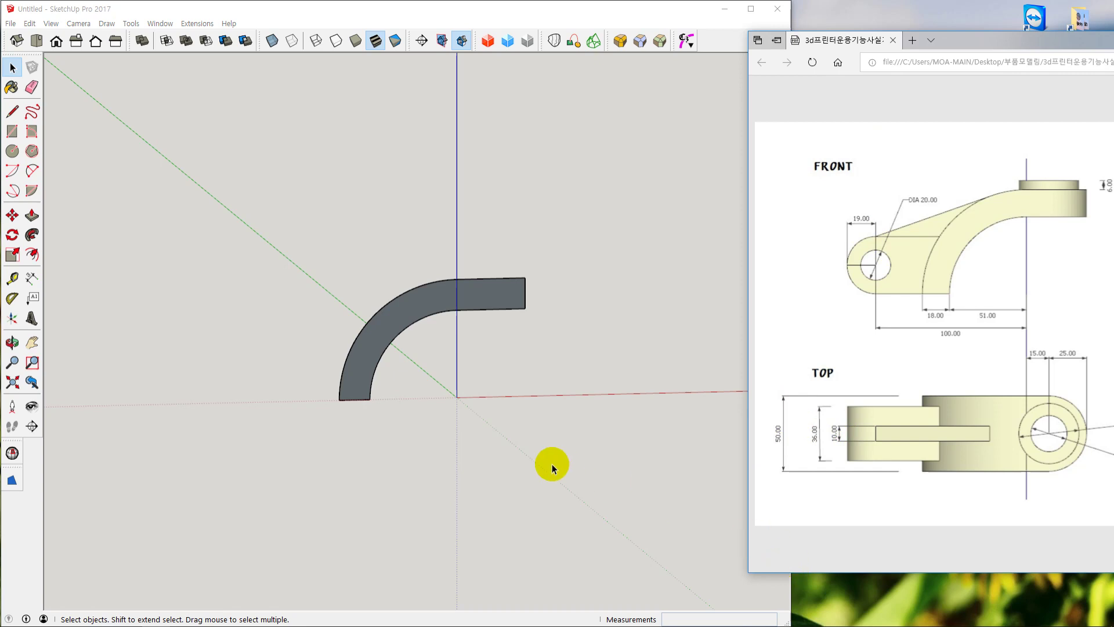
left_click(410, 447)
middle_click_drag(411, 448, 486, 458)
key("p")
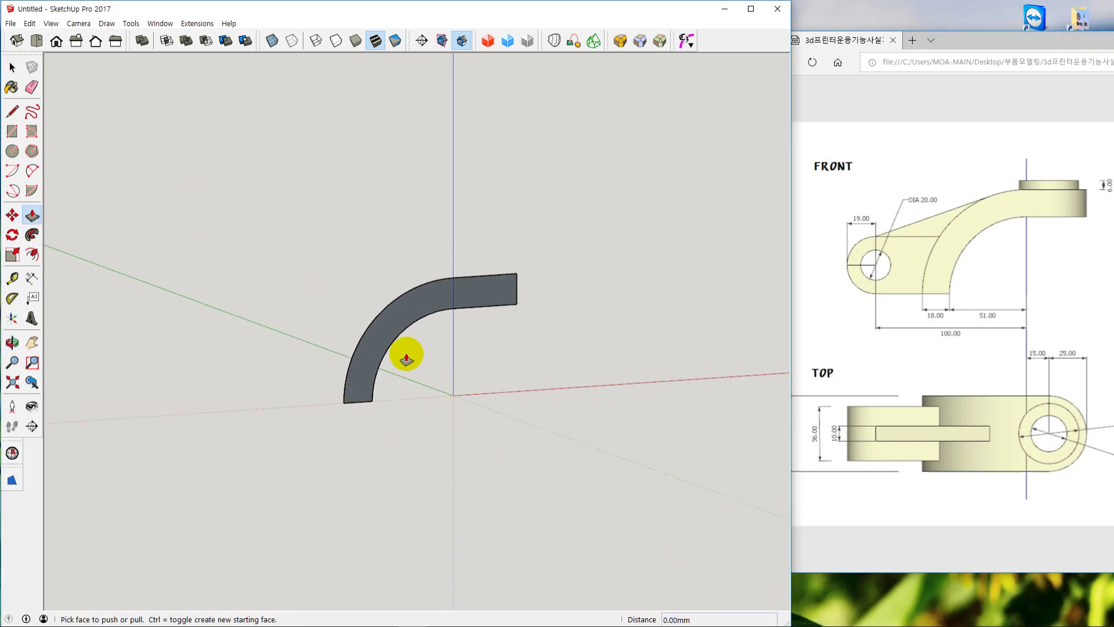
left_click(391, 319)
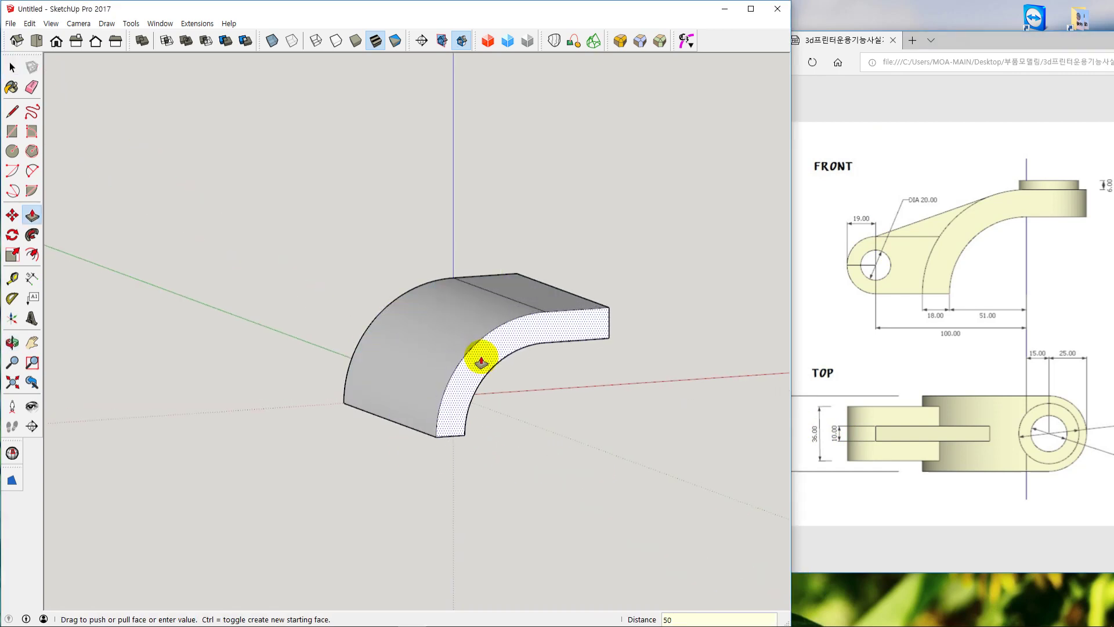
key("Escape")
key("space")
mouse_move(404, 443)
middle_mouse_down()
mouse_move(577, 443)
mouse_move(511, 457)
mouse_move(472, 436)
middle_mouse_up()
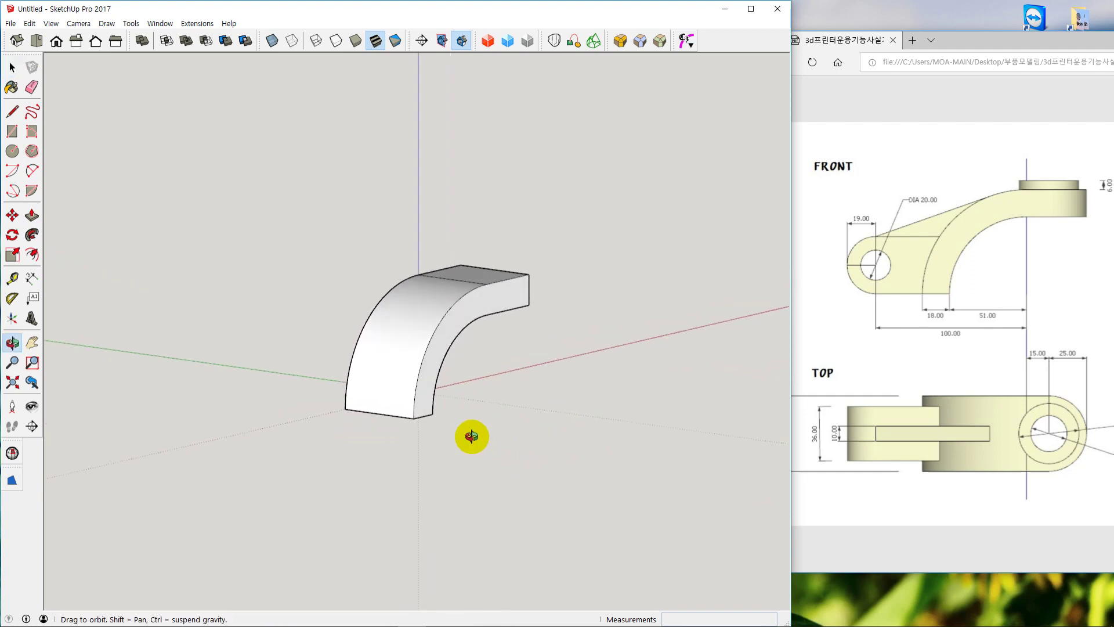
Compare the extruded arm with the front and top views of the reference drawing
left_click(878, 331)
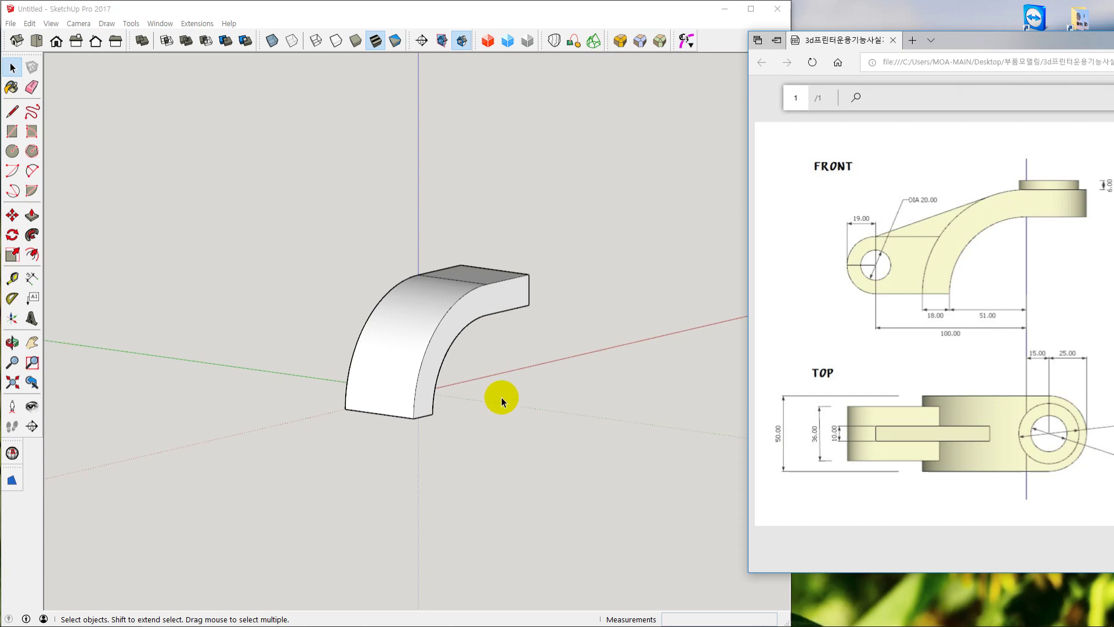
middle_click_drag(501, 397, 366, 405)
middle_click_drag(474, 435, 440, 443)
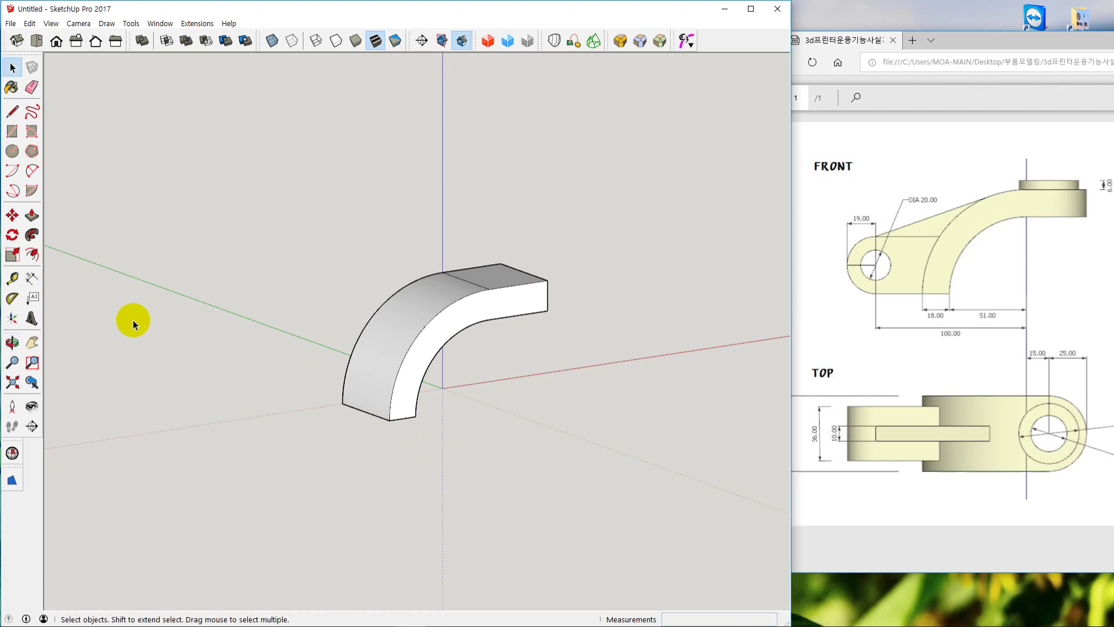
key("t")
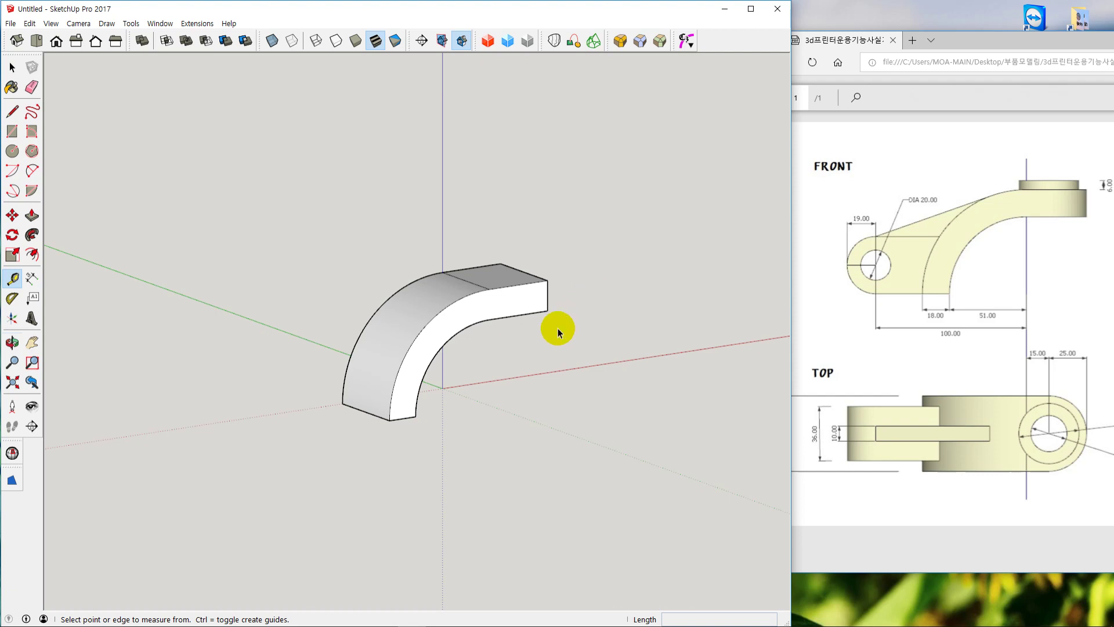
key("space")
middle_click_drag(543, 377, 504, 378)
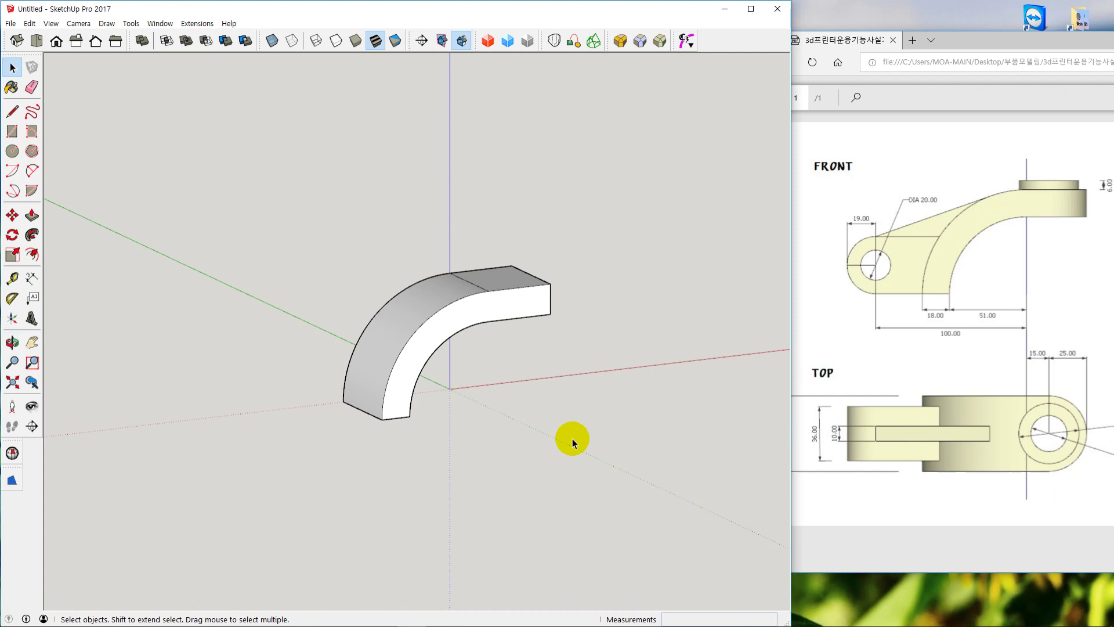
left_click(874, 190)
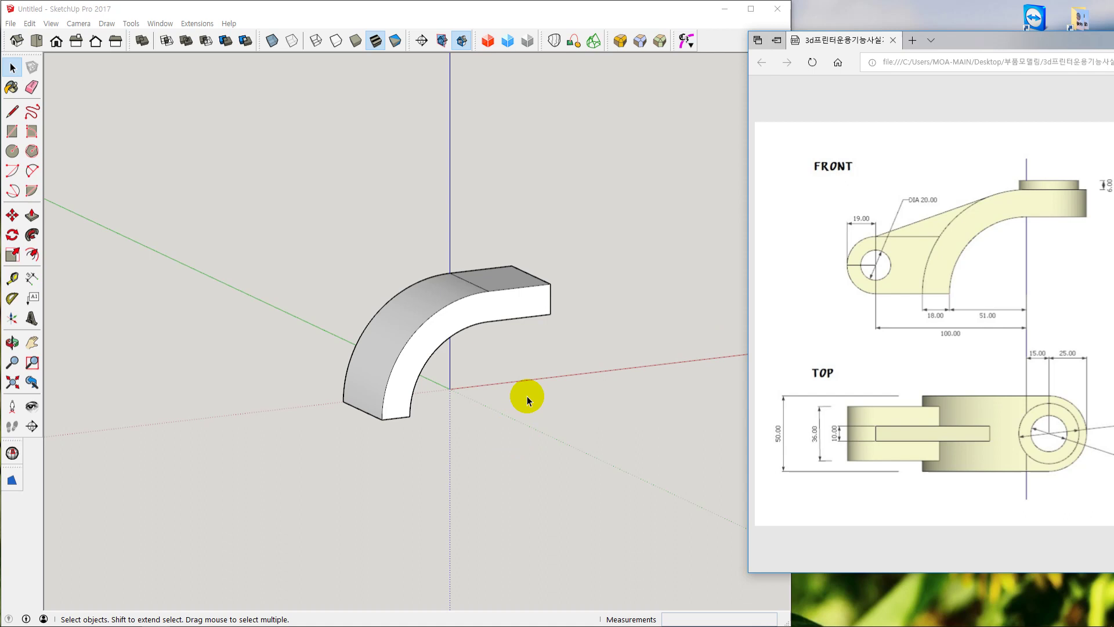
Undo the 50 mm extrusion of the arm profile
left_click(461, 455)
mouse_move(460, 455)
middle_mouse_down()
mouse_move(559, 455)
mouse_move(420, 369)
middle_mouse_up()
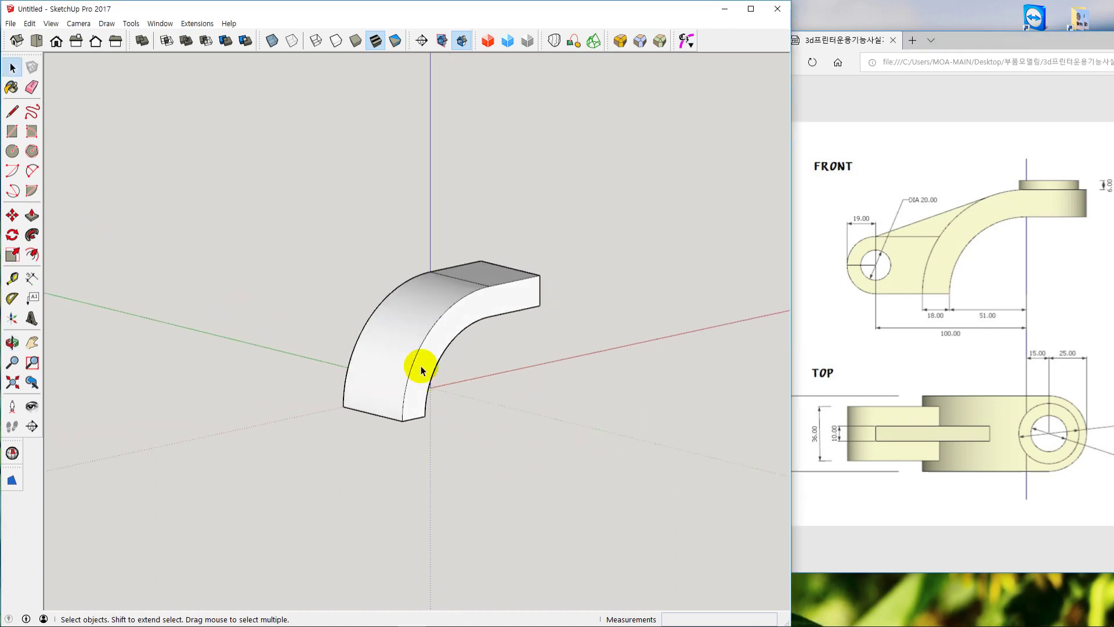
key("ctrl+z")
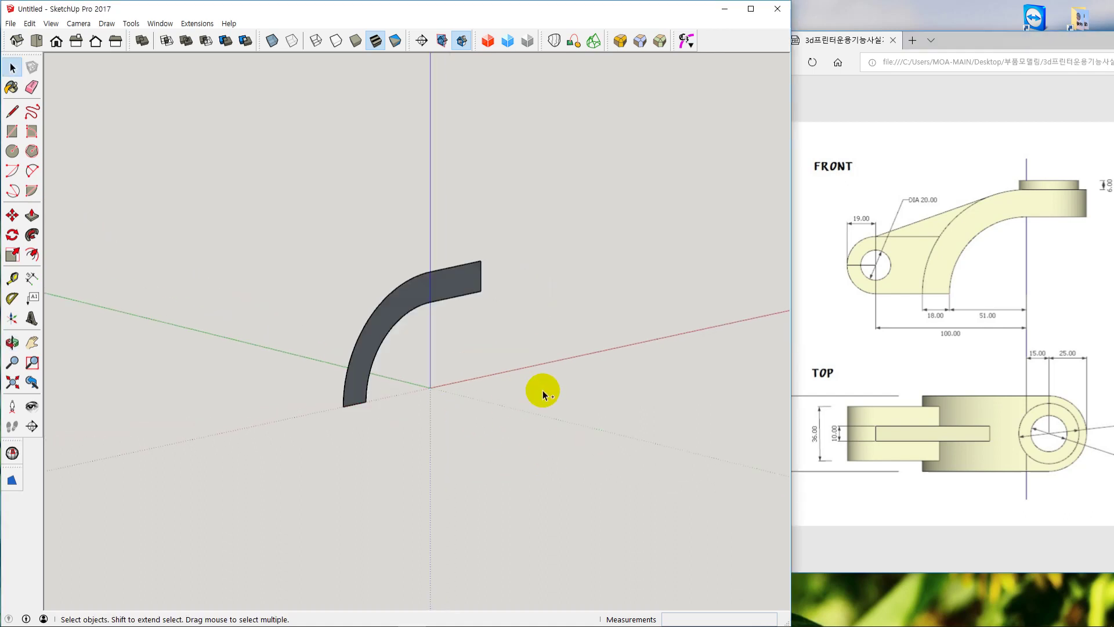
middle_click_drag(527, 422, 674, 439)
Extrude the arched arm profile 25 mm toward the front with Push/Pull
left_click(823, 422)
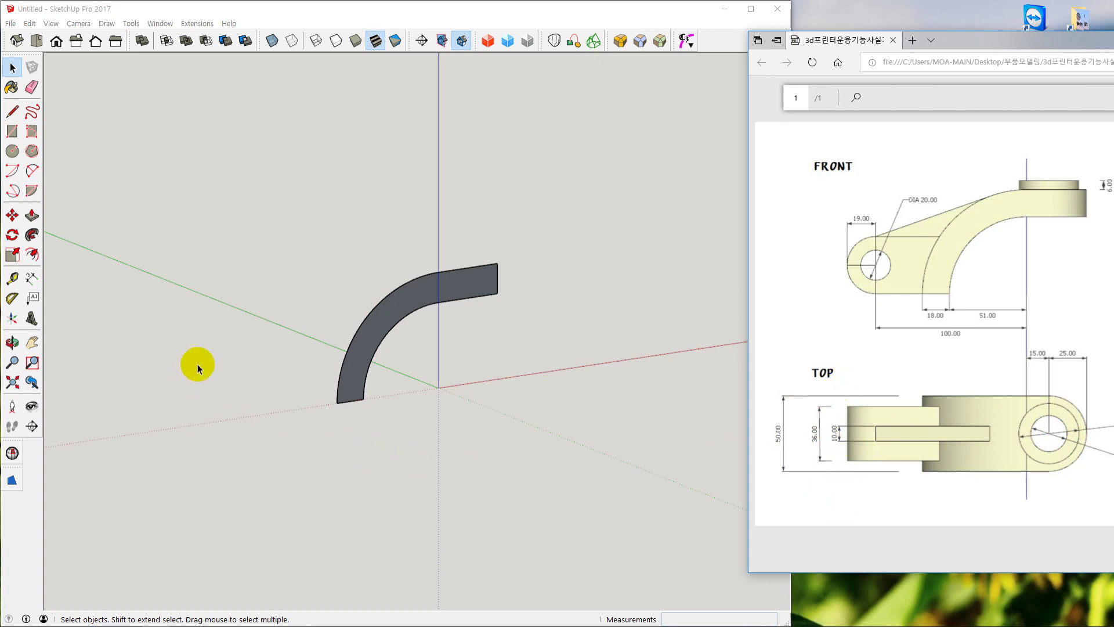
left_click(377, 382)
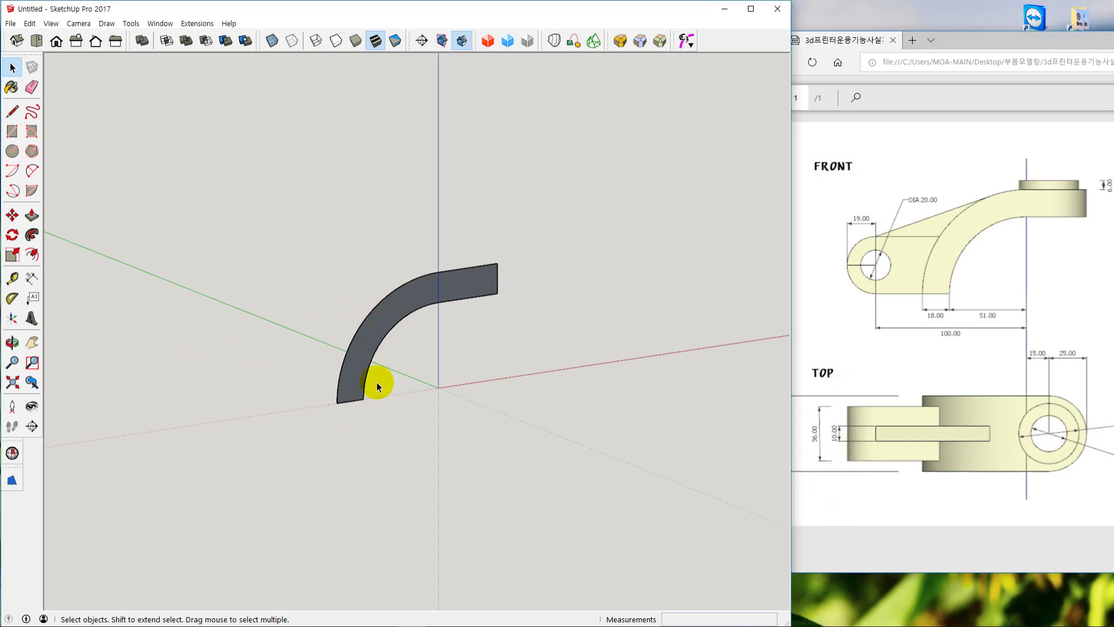
key("p")
left_click(385, 319)
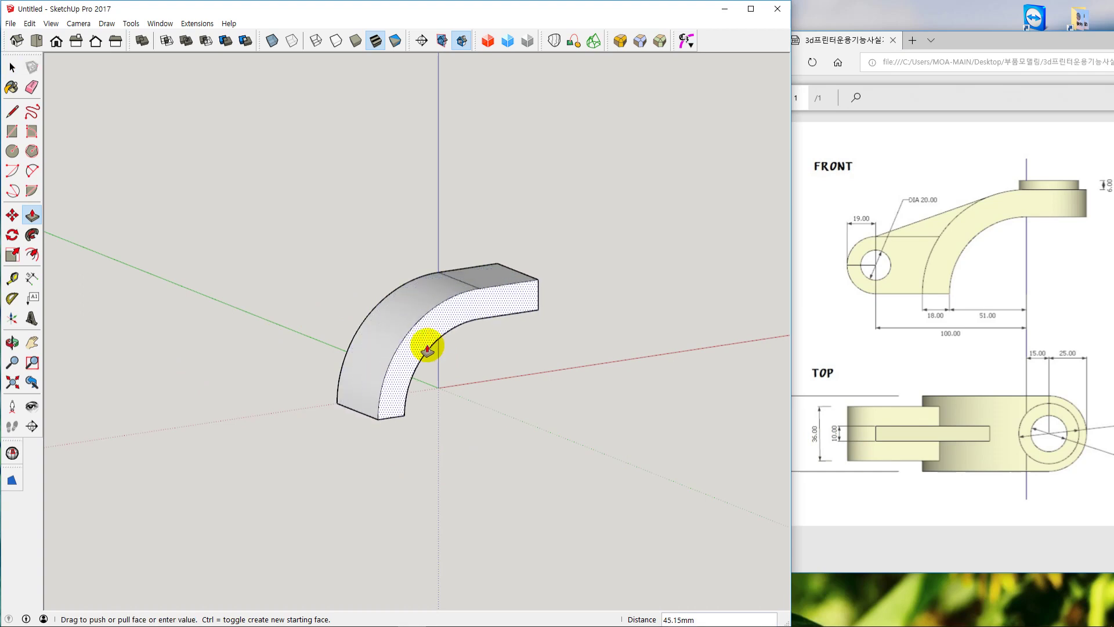
type("25")
key("Return")
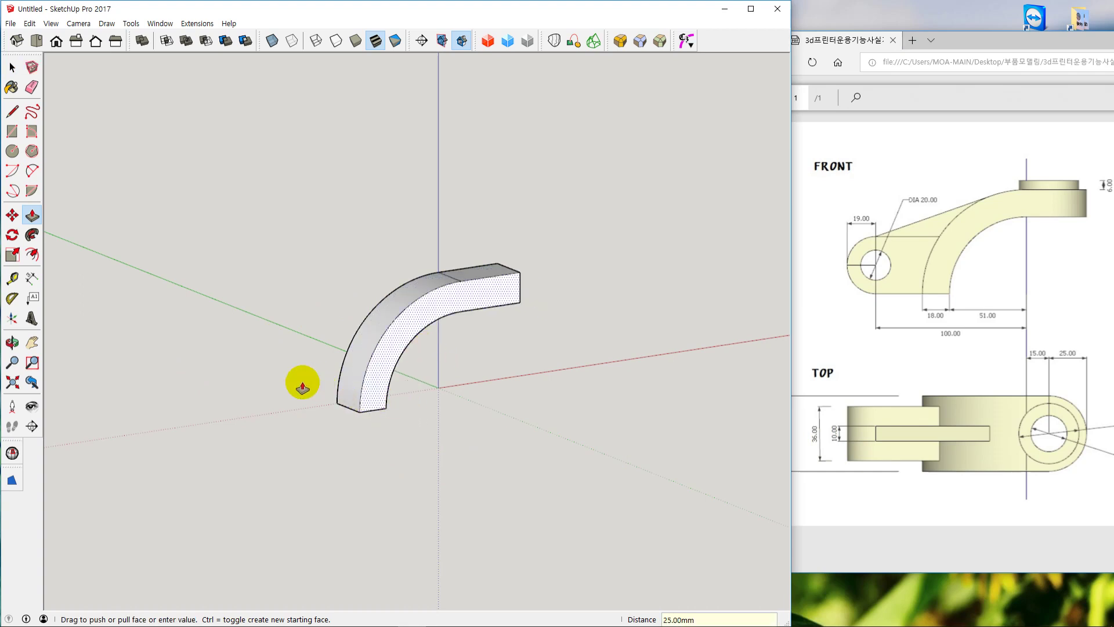
Extrude the arm's rear face 25 mm in the opposite direction so the body is symmetric about the origin
middle_click_drag(302, 385, 403, 373)
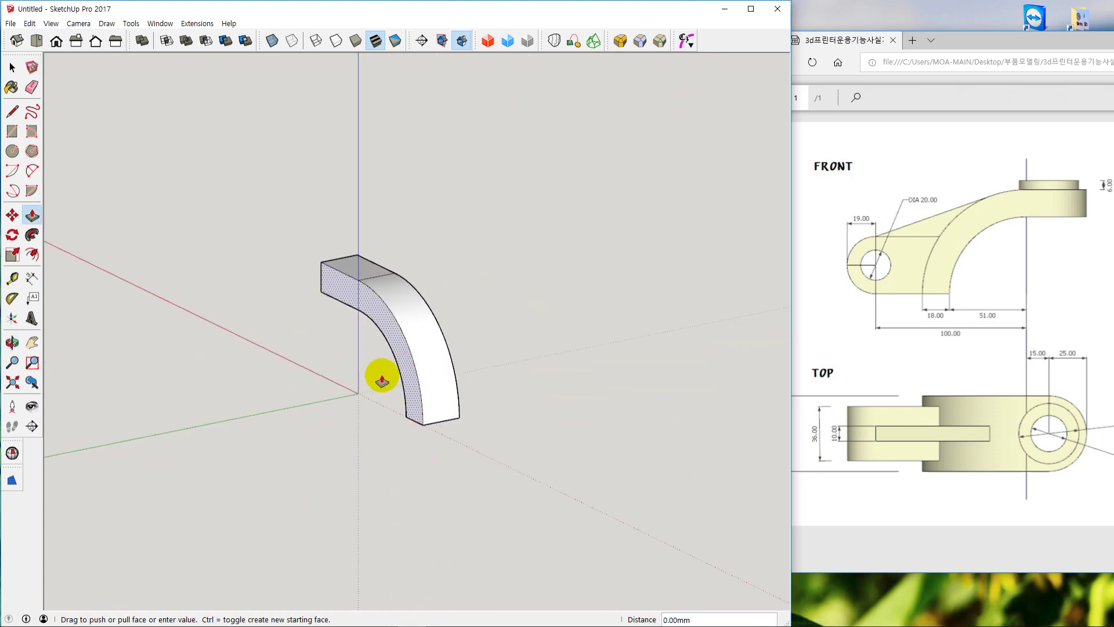
left_click(382, 380)
type("25")
key("Return")
key("space")
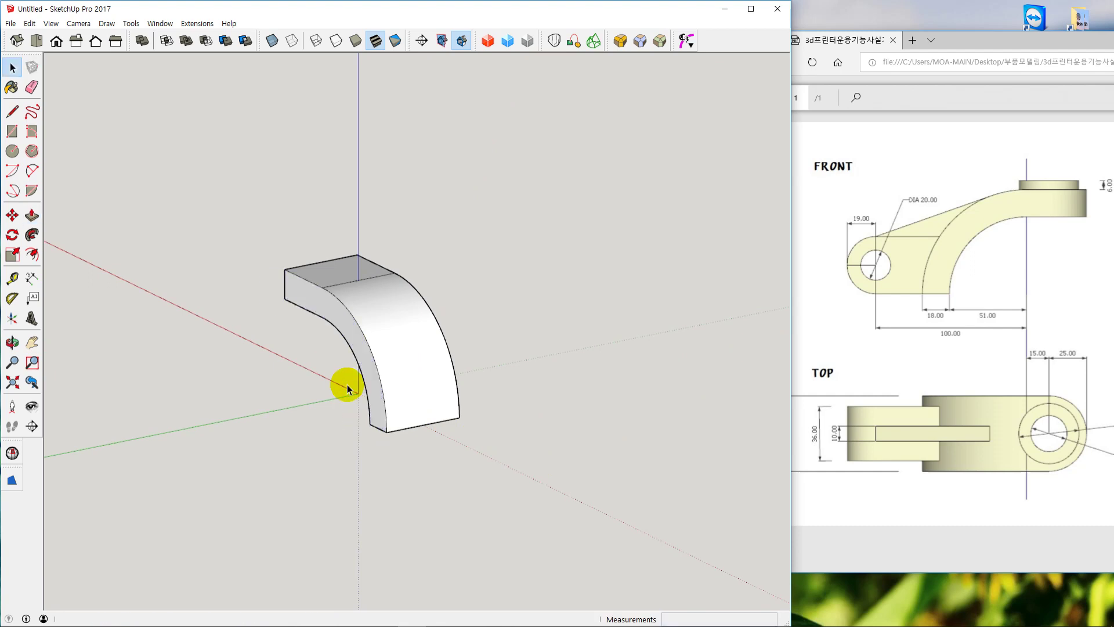
Measure the arm's total width along its lower outer edge with the Tape Measure tool
middle_click_drag(451, 523, 392, 441)
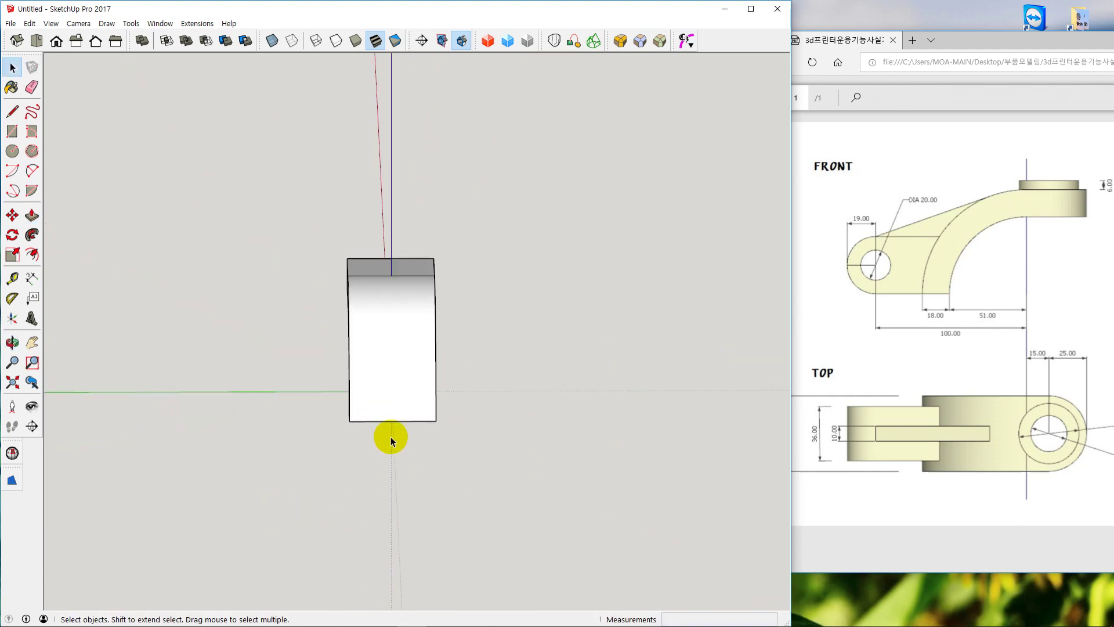
middle_click_drag(428, 490, 380, 498)
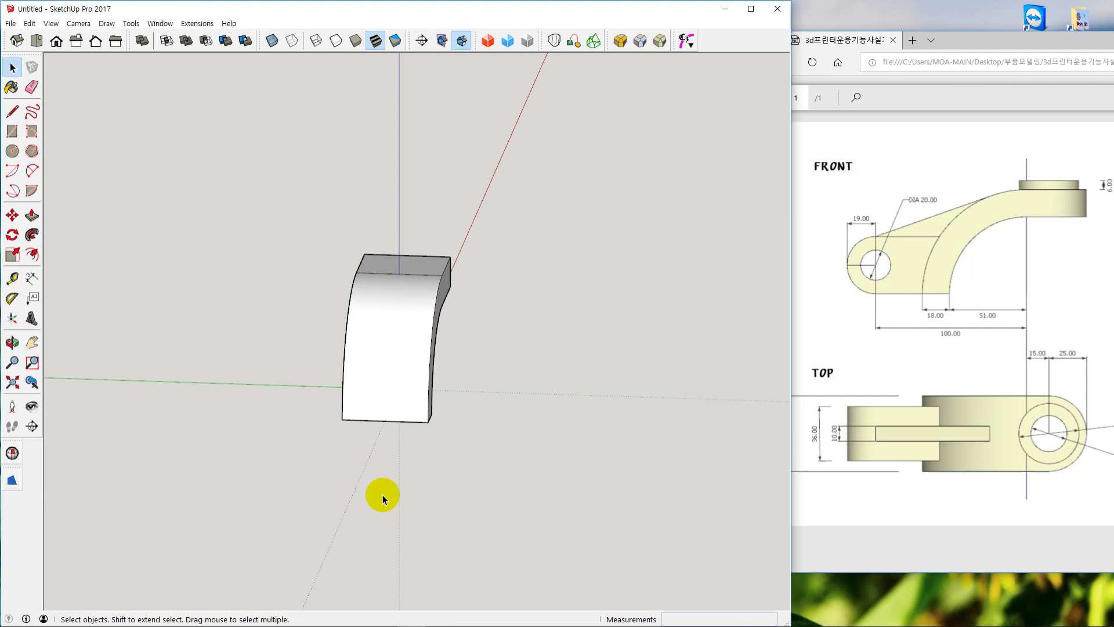
key("t")
left_click(342, 419)
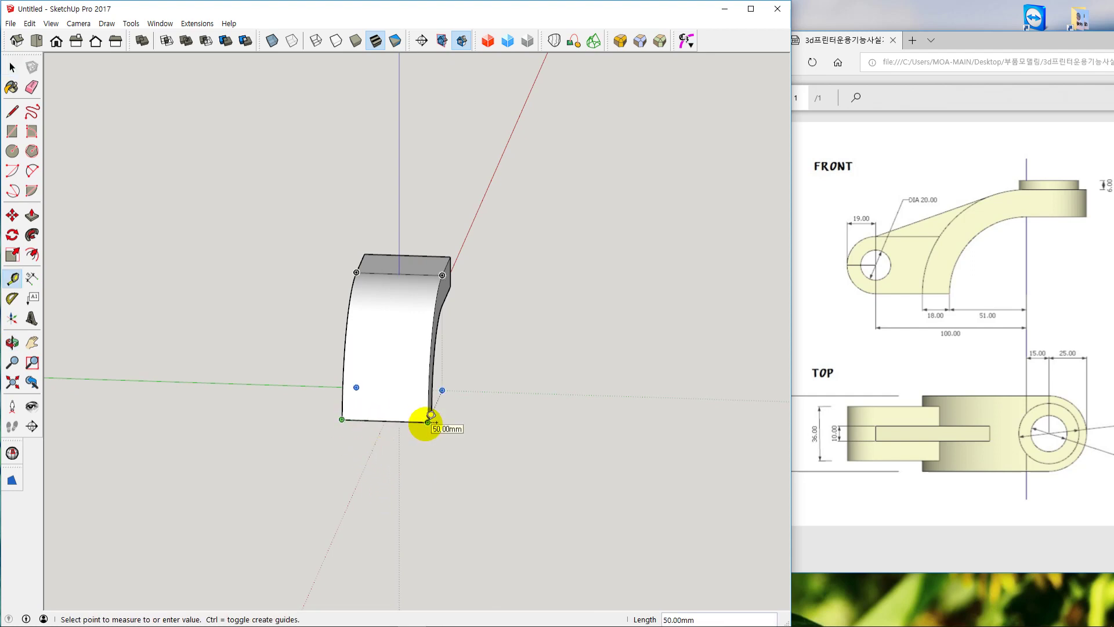
key("space")
middle_click_drag(472, 470, 447, 481)
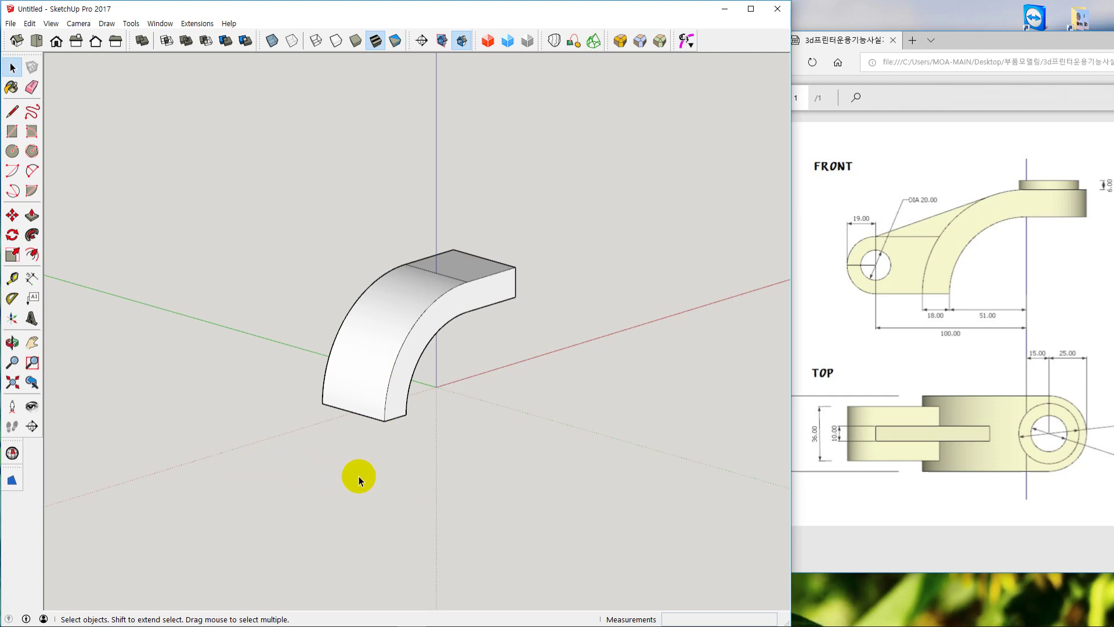
middle_click_drag(374, 483, 340, 481)
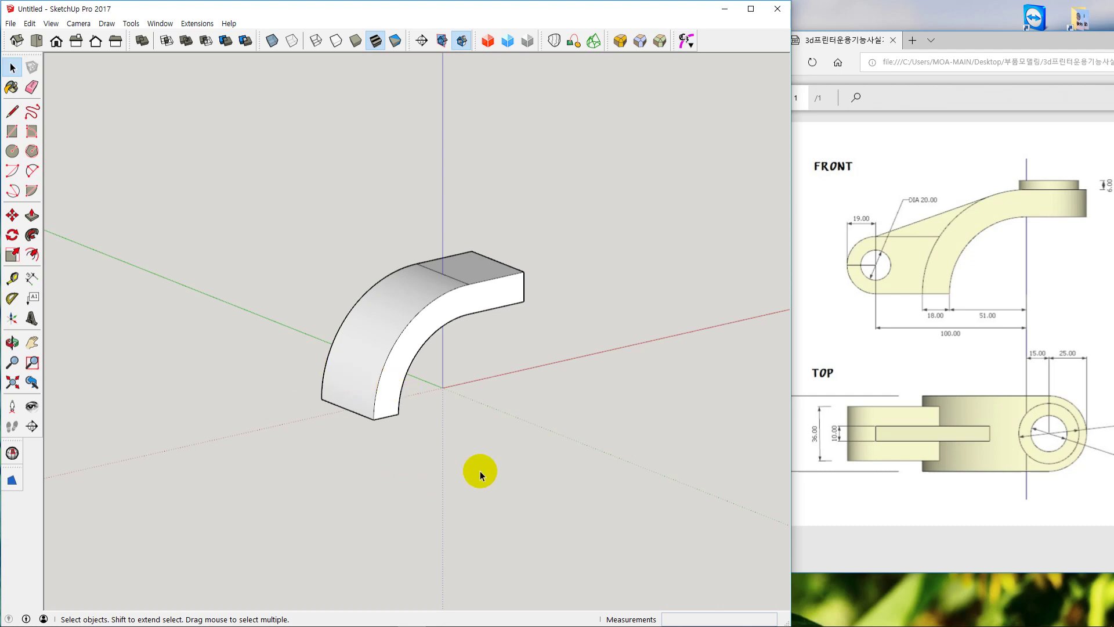
middle_click_drag(478, 468, 391, 468)
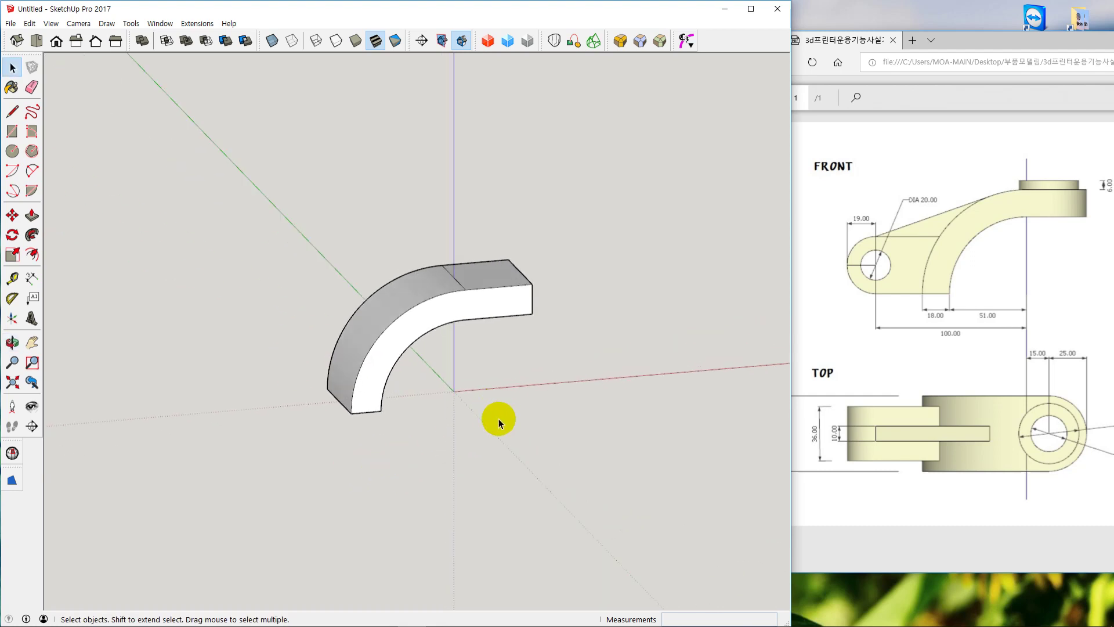
middle_click_drag(567, 403, 548, 398)
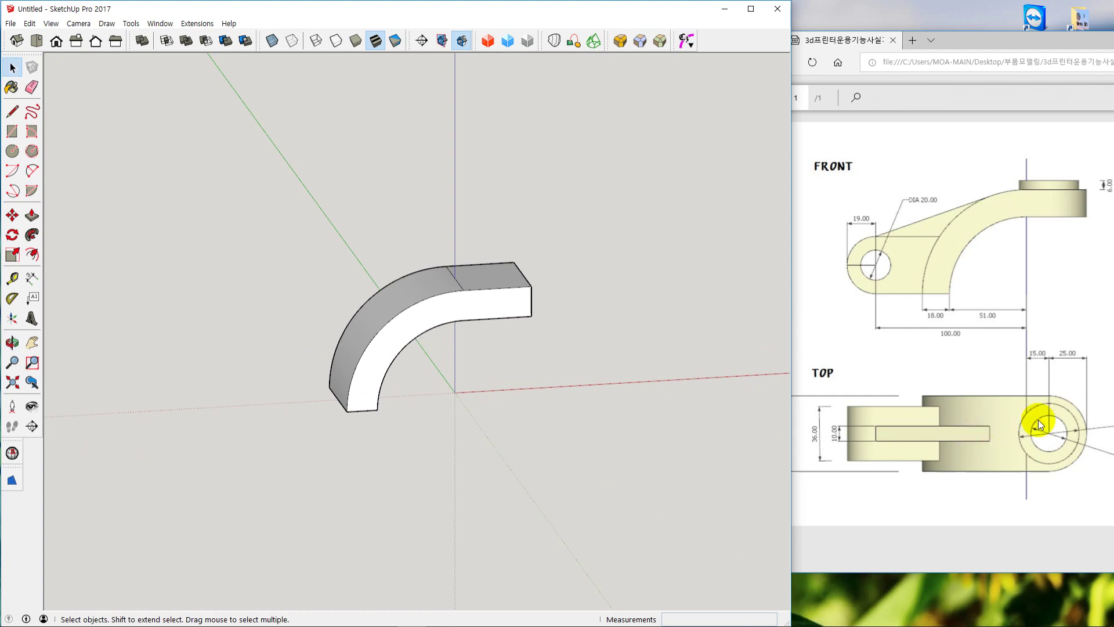
middle_click_drag(555, 313, 478, 280)
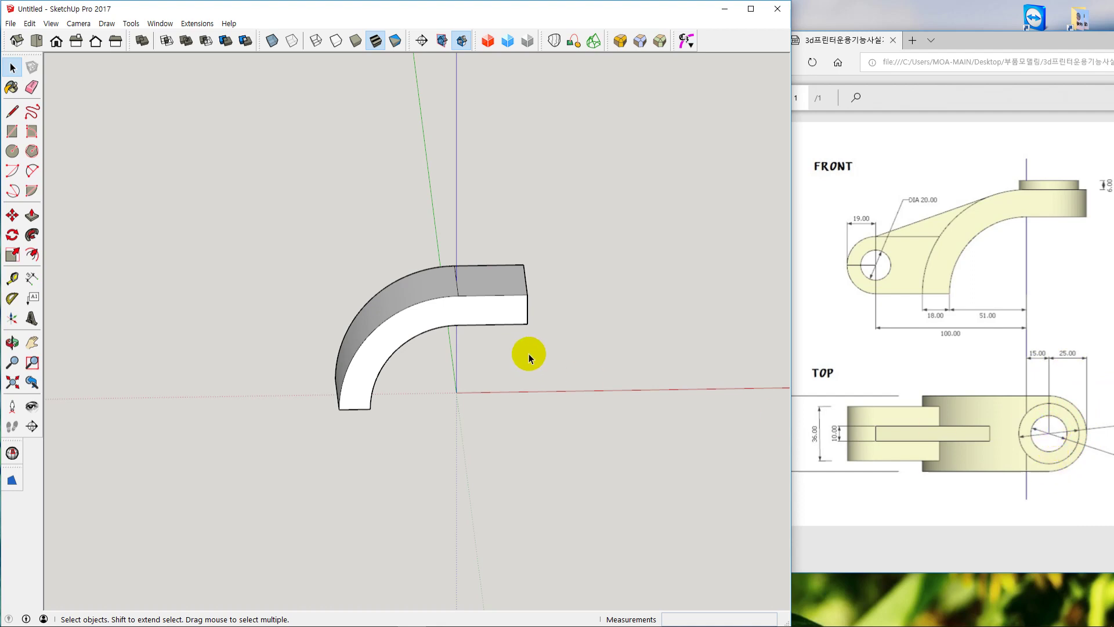
middle_click_drag(513, 355, 507, 404)
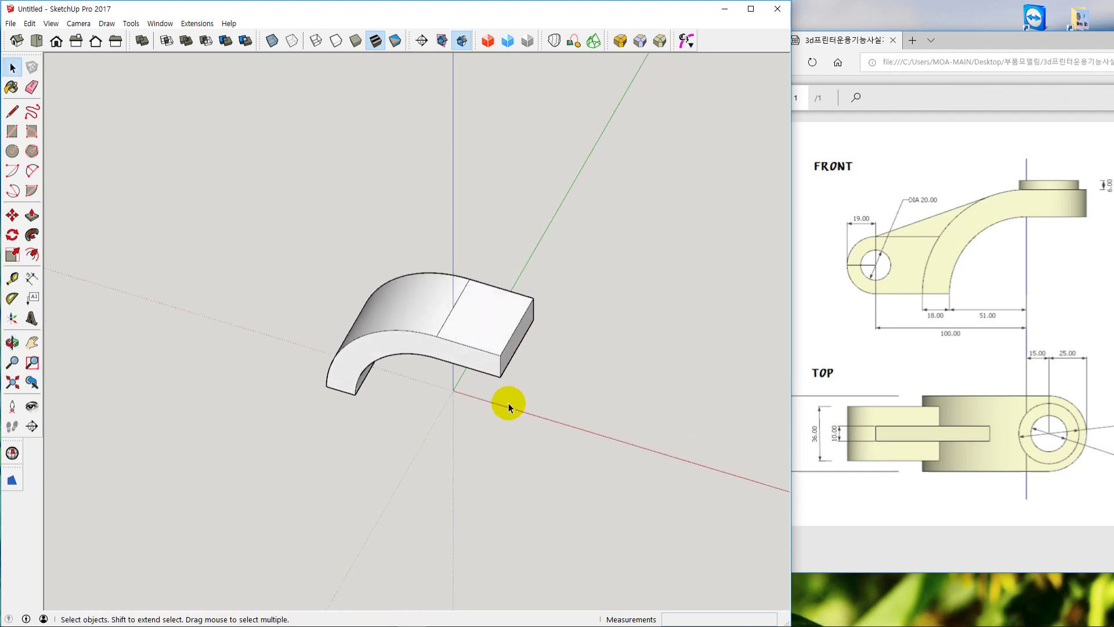
middle_click_drag(509, 403, 467, 400)
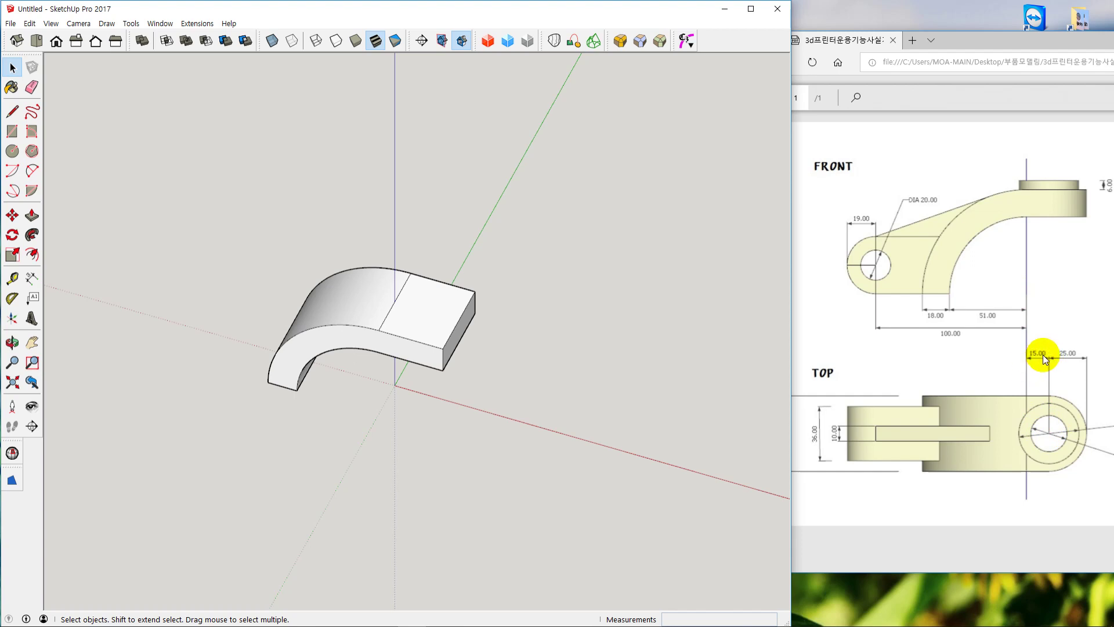
Add a vertical guide line offset 15 mm from the blue axis along the red axis with the Tape Measure tool
key("t")
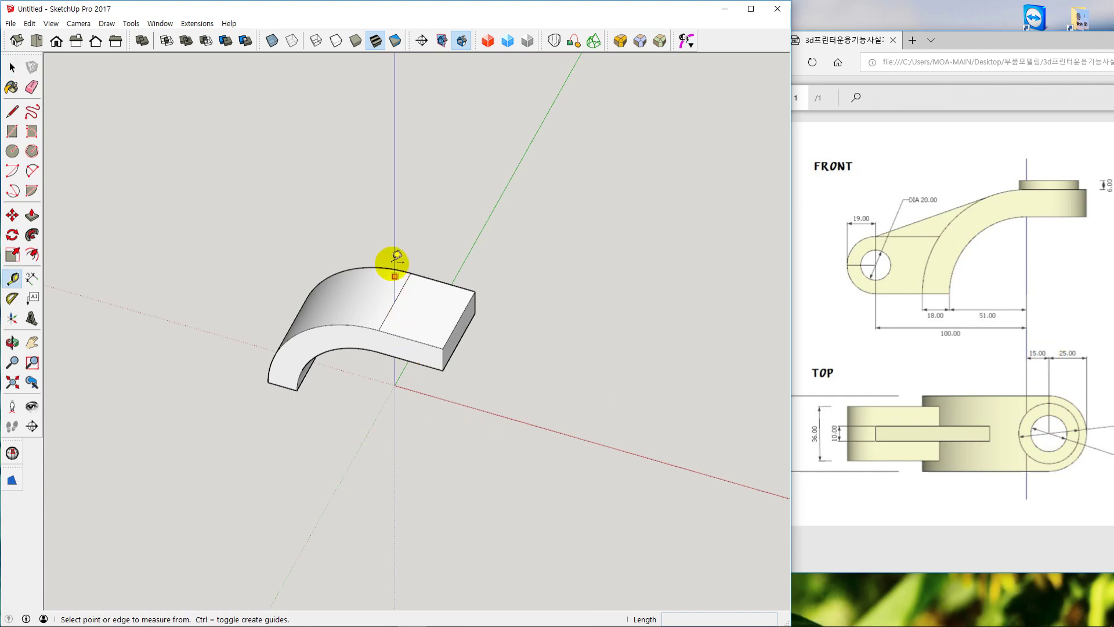
left_click(395, 247)
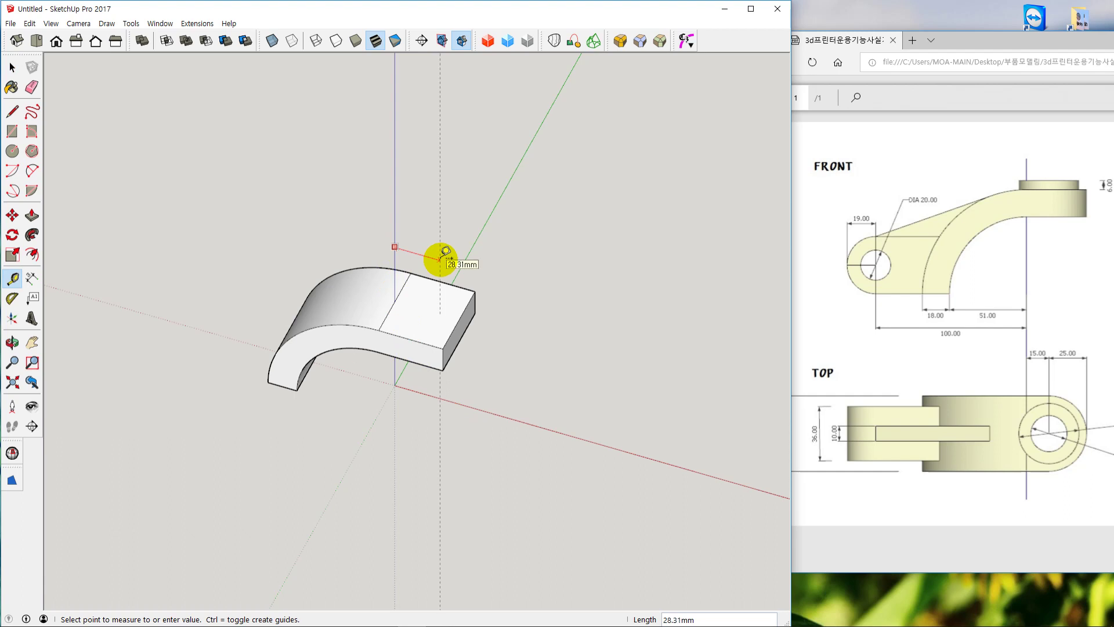
left_click(440, 260)
key("space")
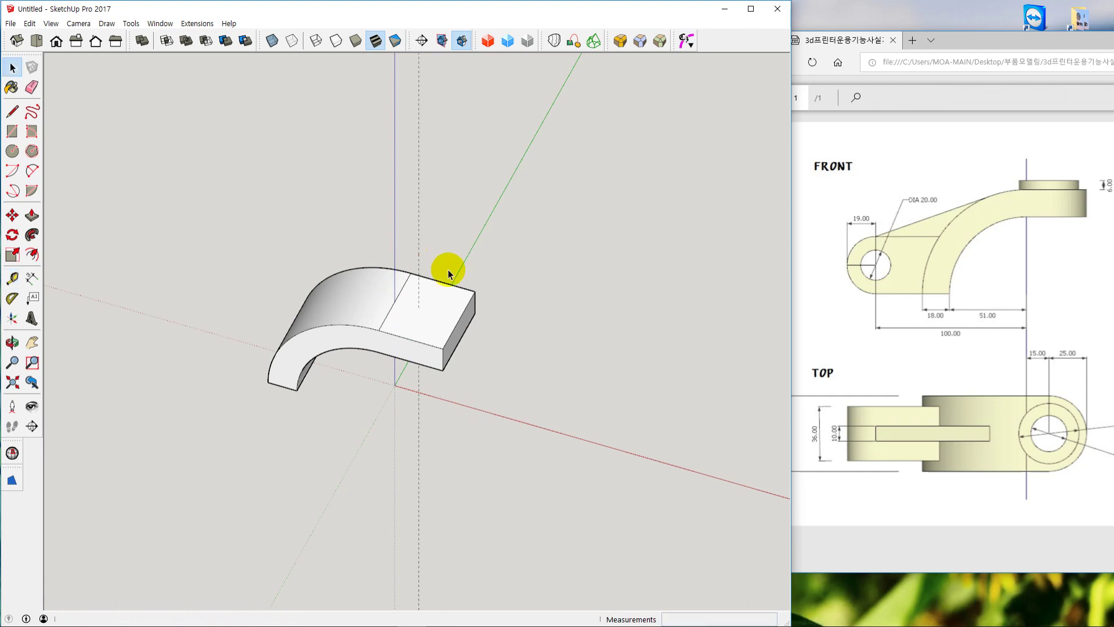
scroll(448, 269, "up", 2)
scroll(423, 306, "up", 2)
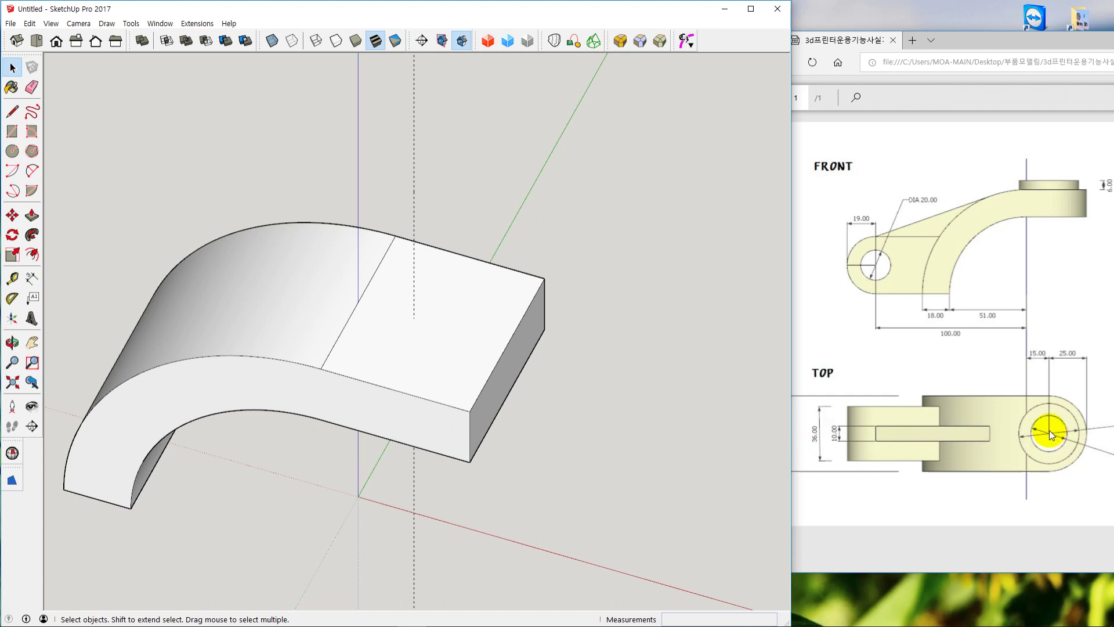
Draw a semicircular arc on the arm's flat top face, centred on the guide's end and running from the rear edge to the front edge
left_click_drag(1038, 41, 932, 36)
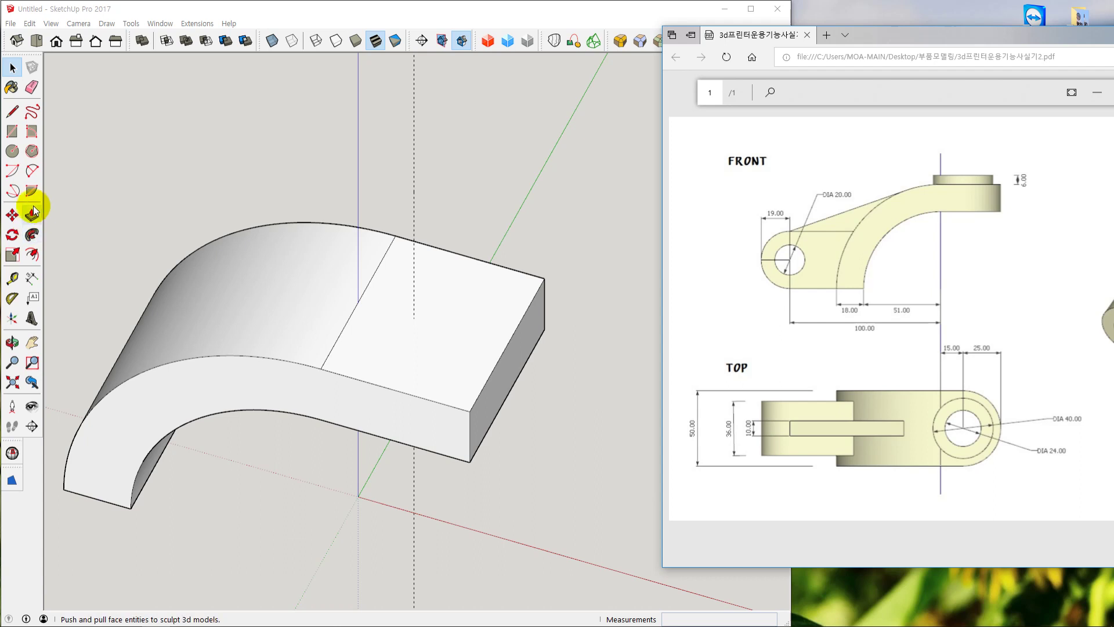
left_click(11, 175)
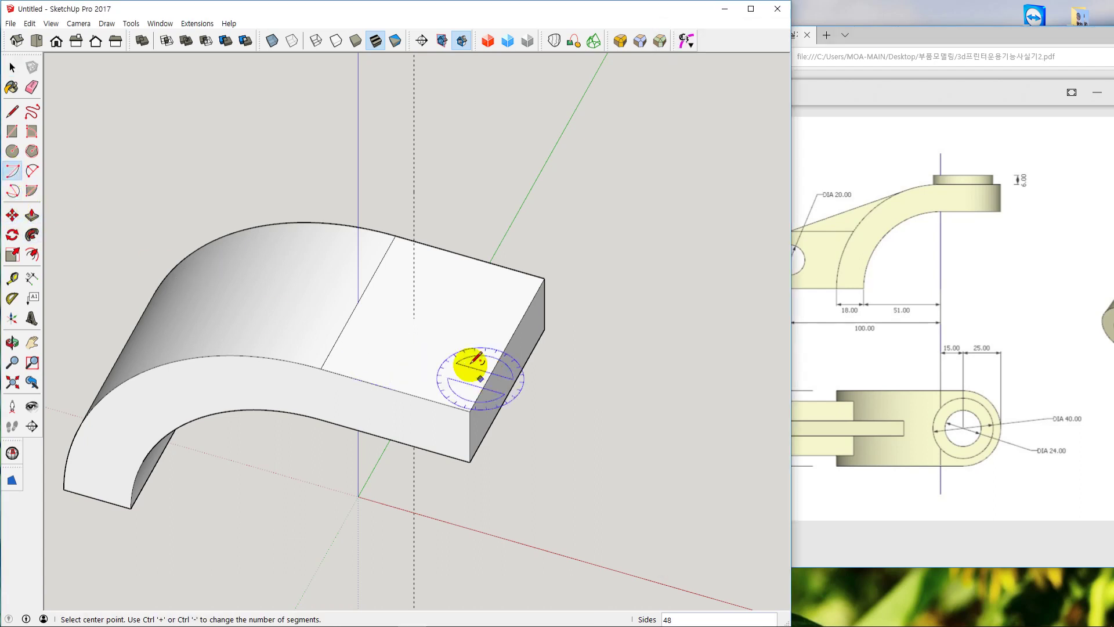
left_click(414, 318)
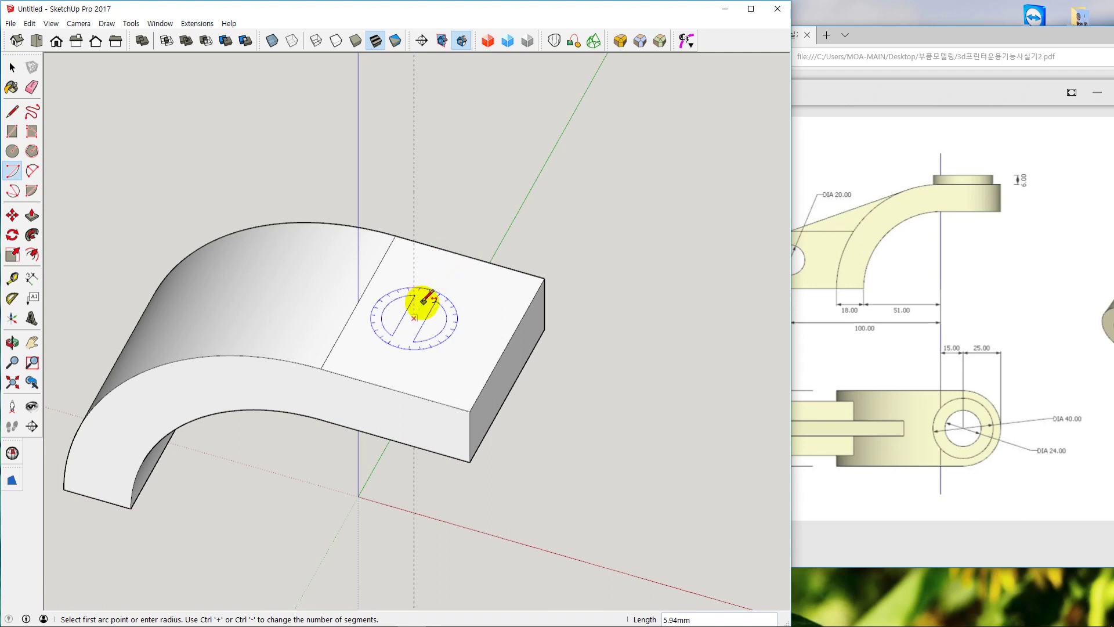
left_click(452, 251)
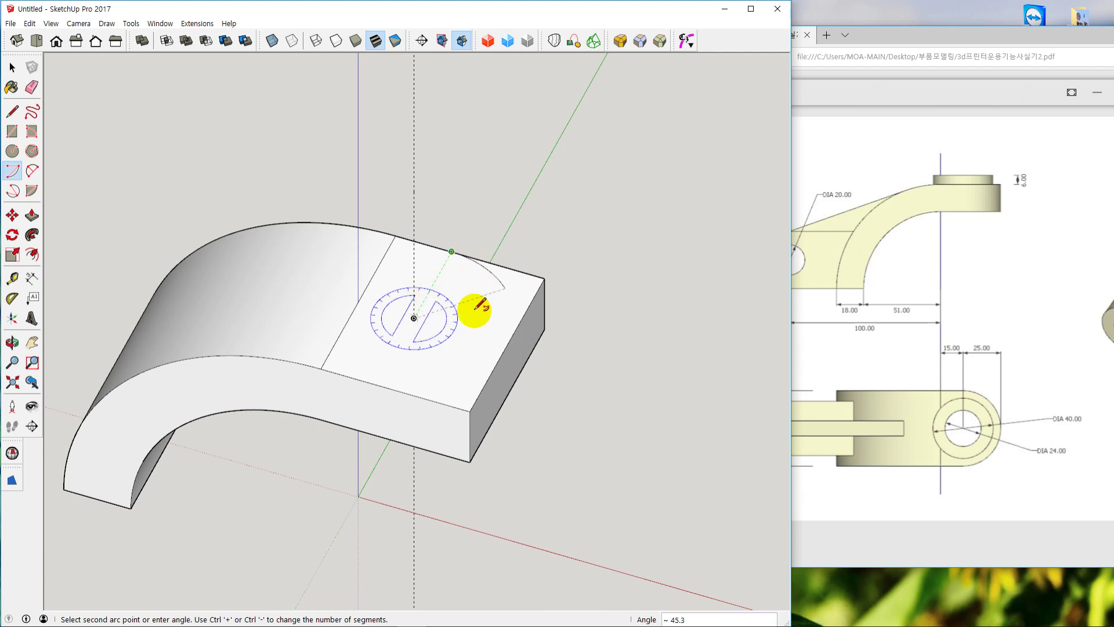
left_click(377, 376)
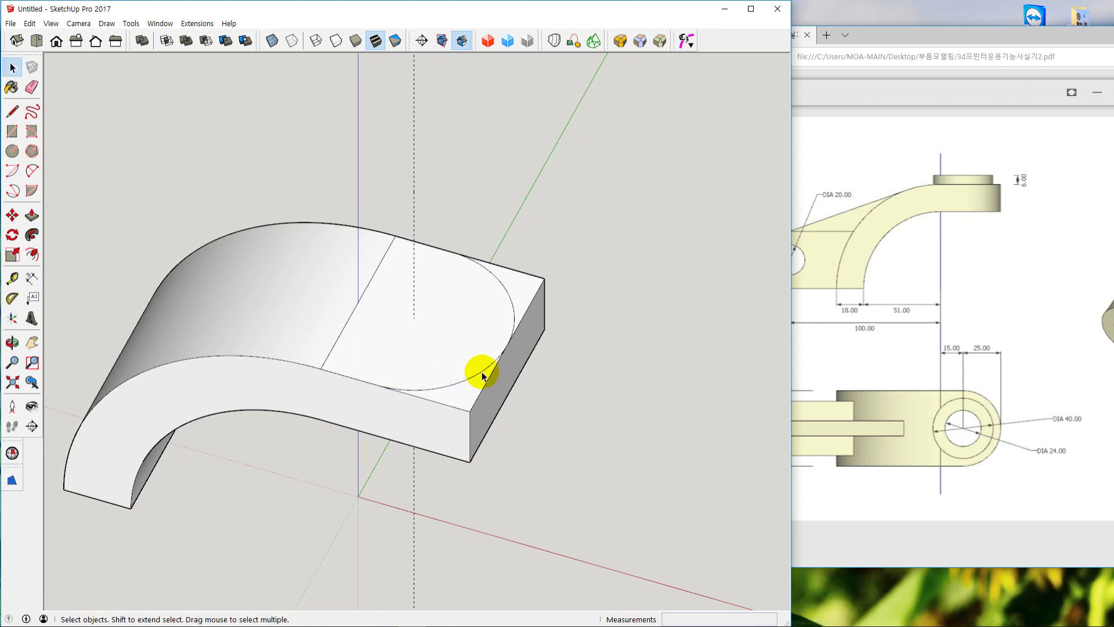
Measure the arc's radius from the guide's end along the red axis with the Tape Measure tool
key("t")
left_click(415, 318)
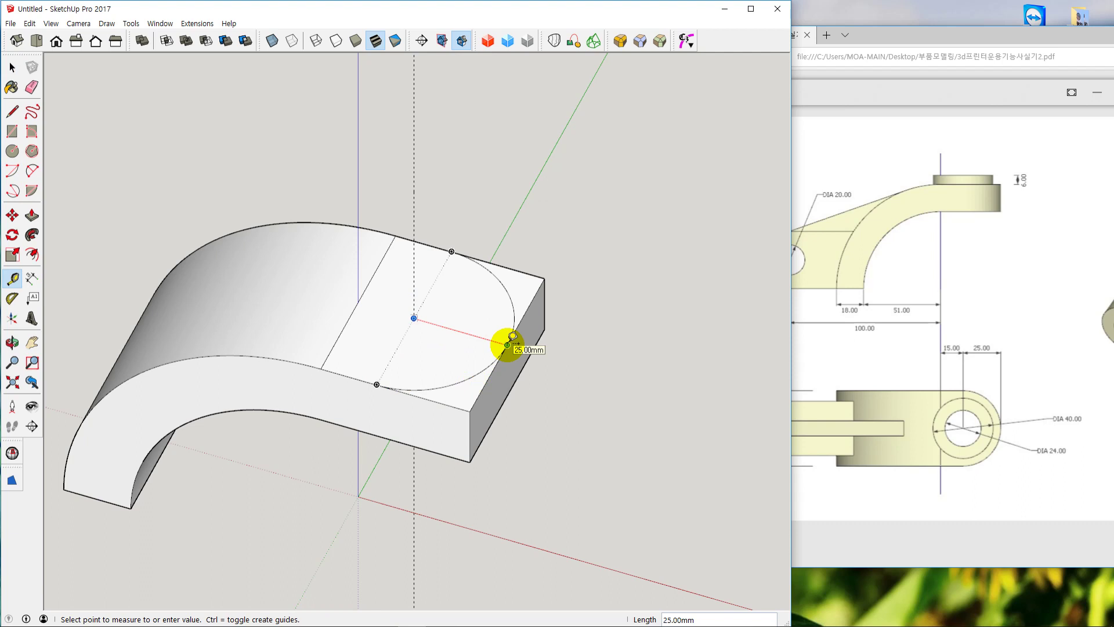
key("space")
Cut away both corner pieces outside the arc by pushing them 18 mm down through the arm with Push/Pull
middle_click_drag(597, 492, 563, 476)
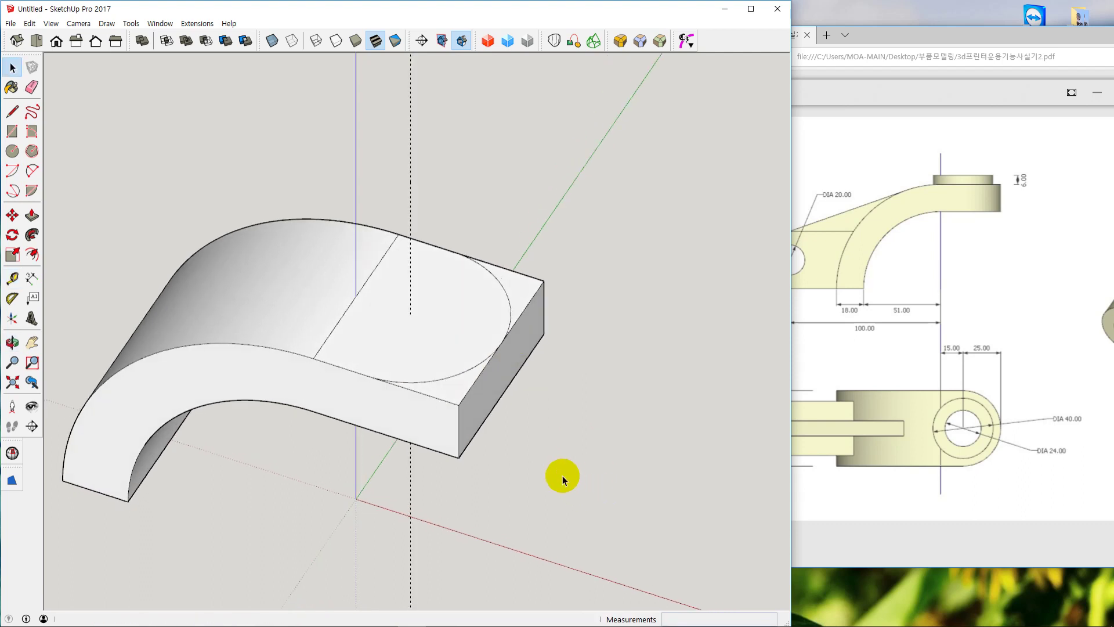
key("p")
left_click_drag(448, 390, 442, 450)
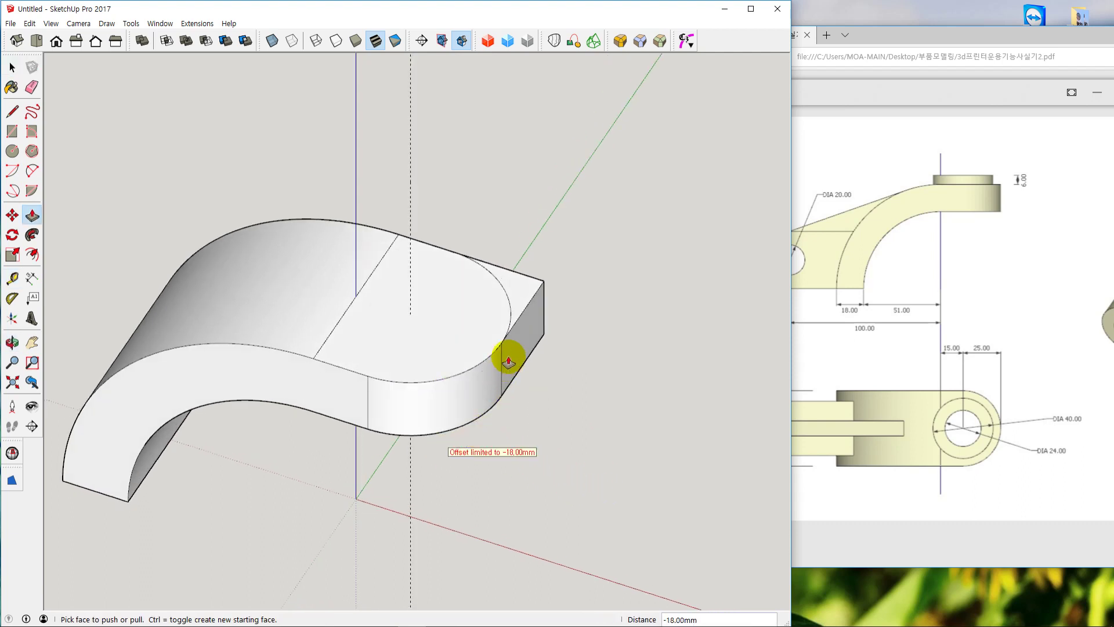
left_click_drag(522, 299, 530, 385)
key("space")
middle_click_drag(530, 385, 316, 362)
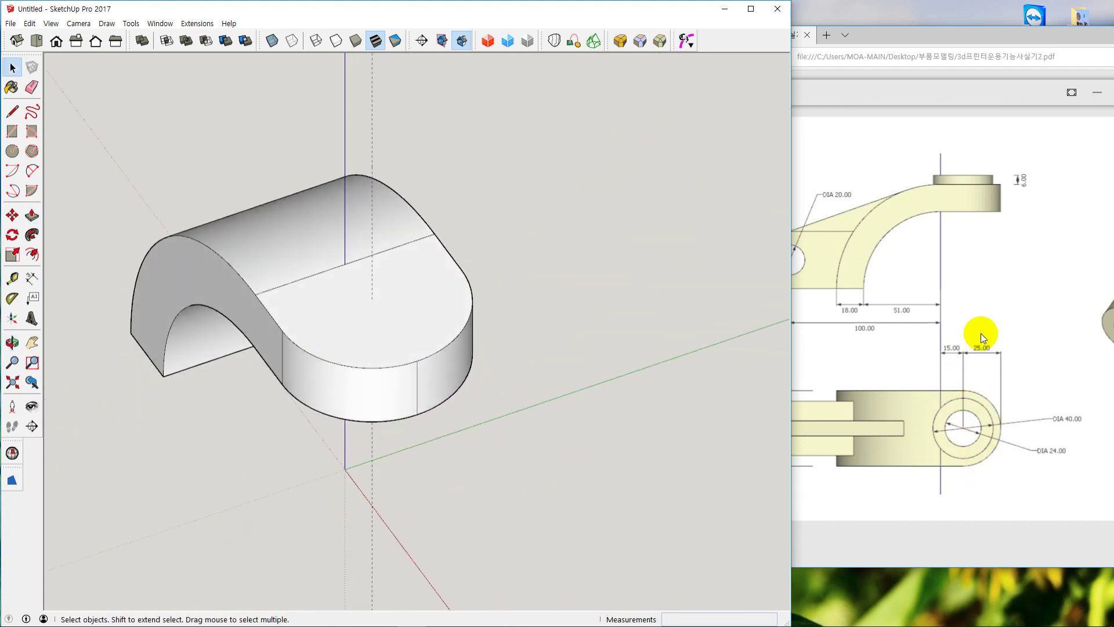
Check the complete reference drawing, and undo the corner cuts together with the semicircular arc
left_click_drag(988, 40, 621, 32)
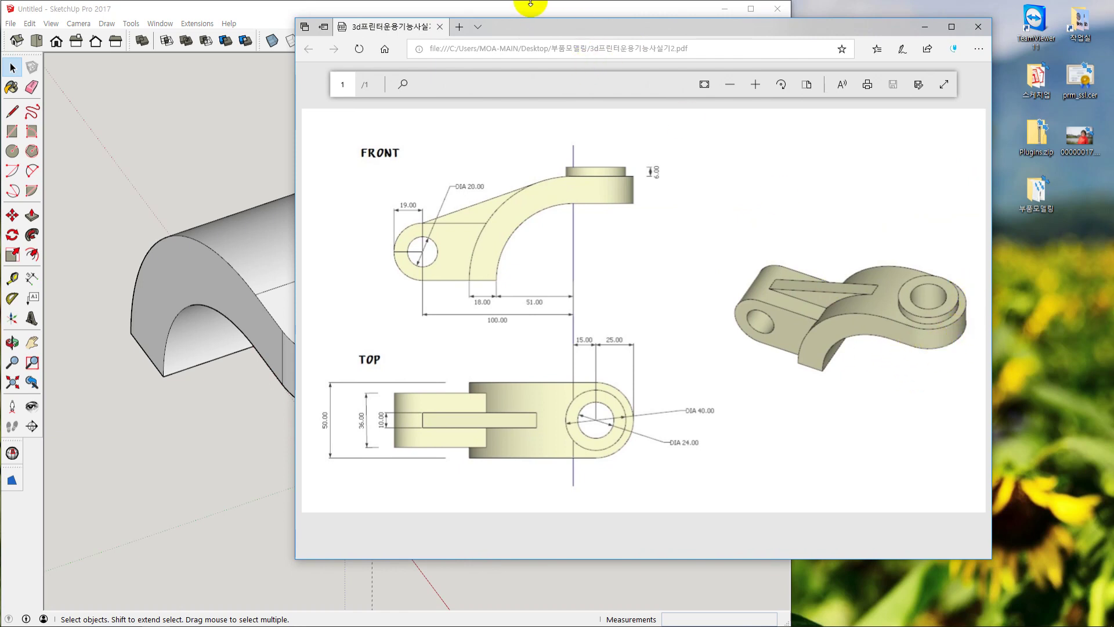
left_click_drag(614, 41, 963, 36)
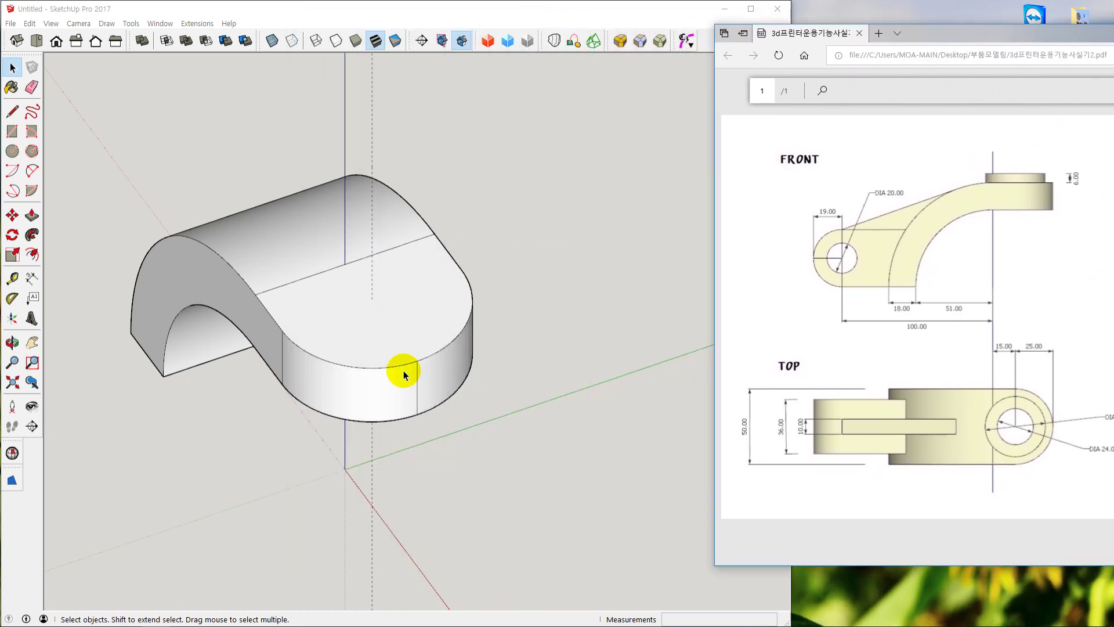
left_click(460, 458)
middle_click_drag(447, 468, 507, 420)
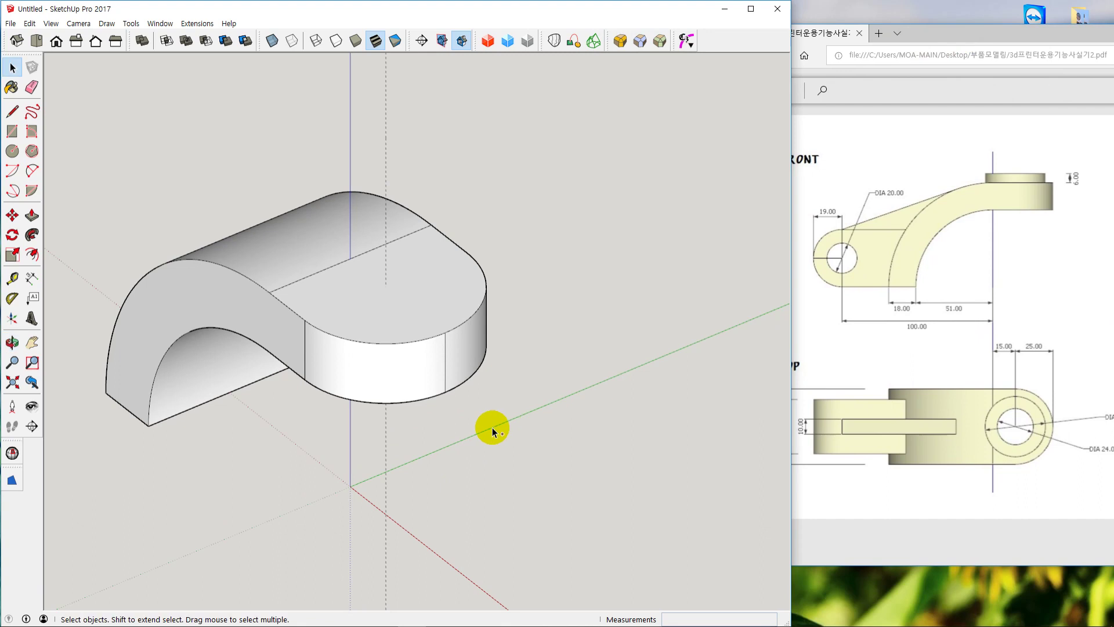
key("ctrl+z")
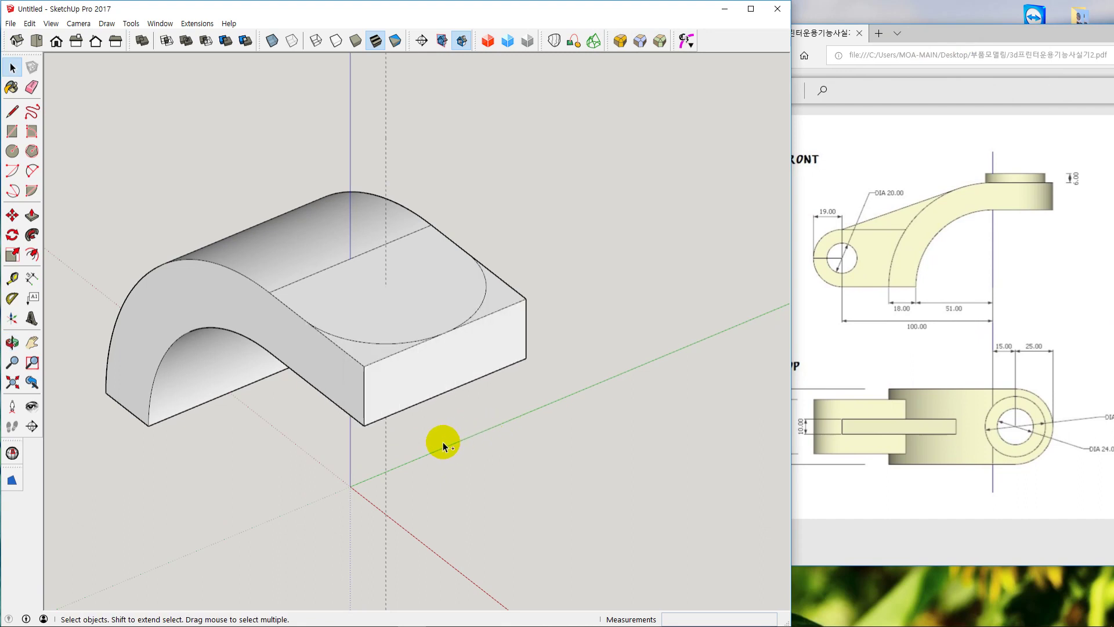
mouse_move(444, 446)
middle_mouse_down()
mouse_move(472, 443)
mouse_move(441, 406)
middle_mouse_up()
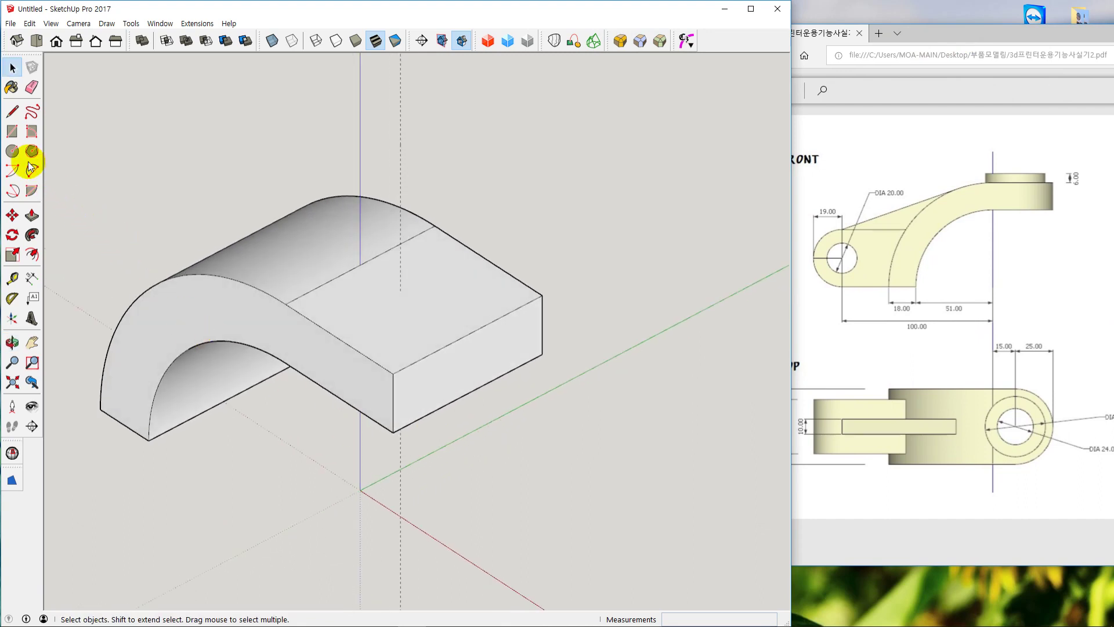
Draw a circle with a 25 mm radius on the arm's flat top face, centred on the guide's end
left_click(12, 151)
left_click(401, 291)
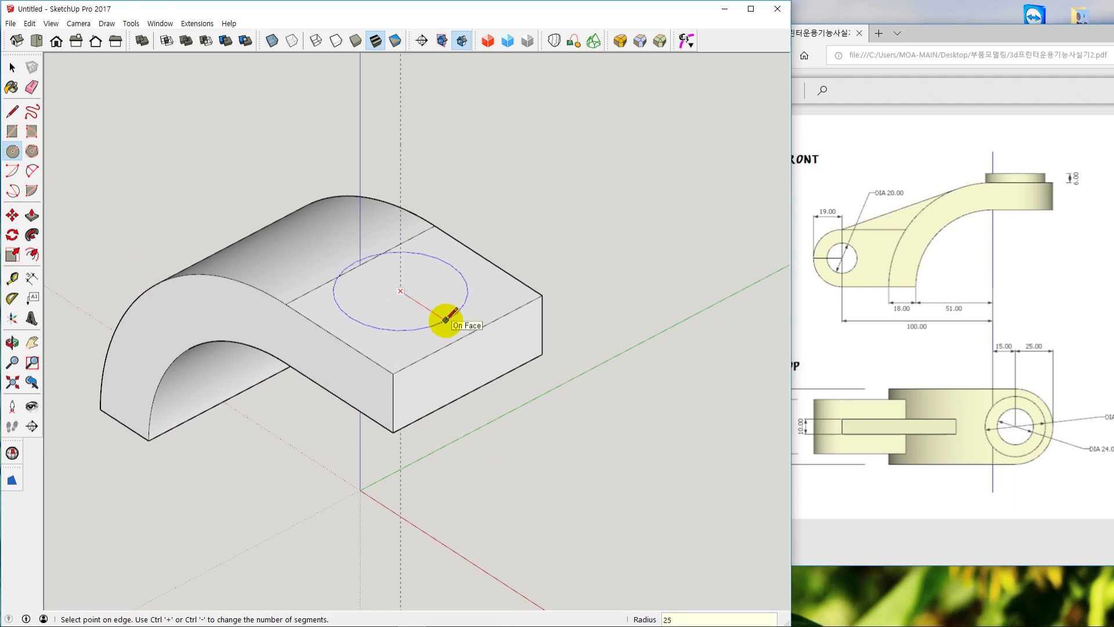
key("Return")
key("space")
Push both corner areas outside the circle 18 mm down through the arm to round its flat end
middle_click_drag(430, 418, 377, 430)
key("p")
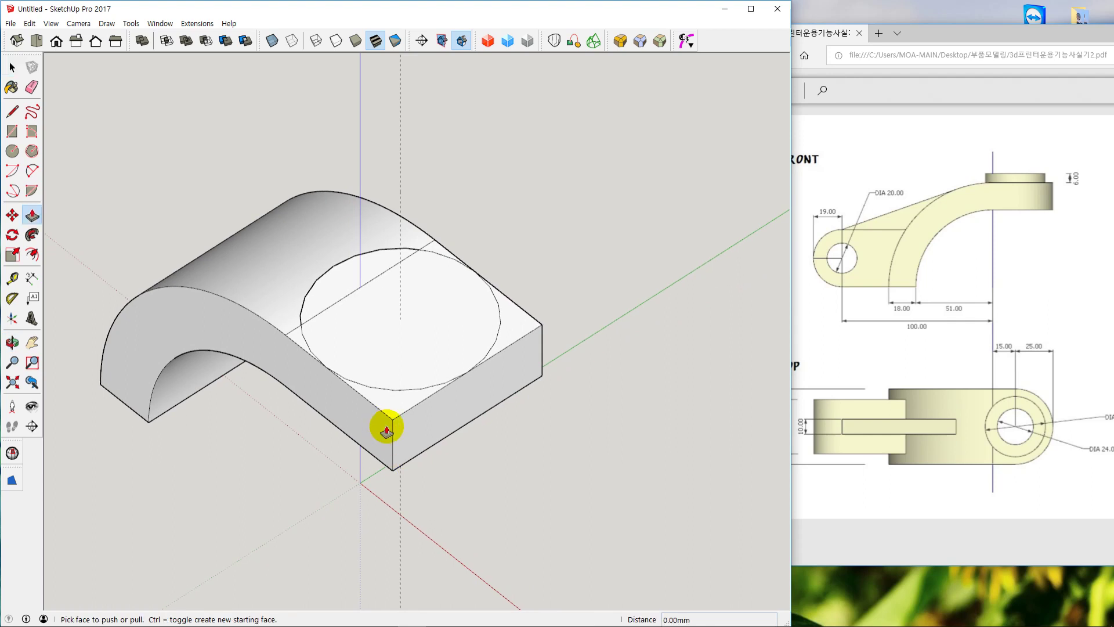
left_click_drag(398, 394, 406, 461)
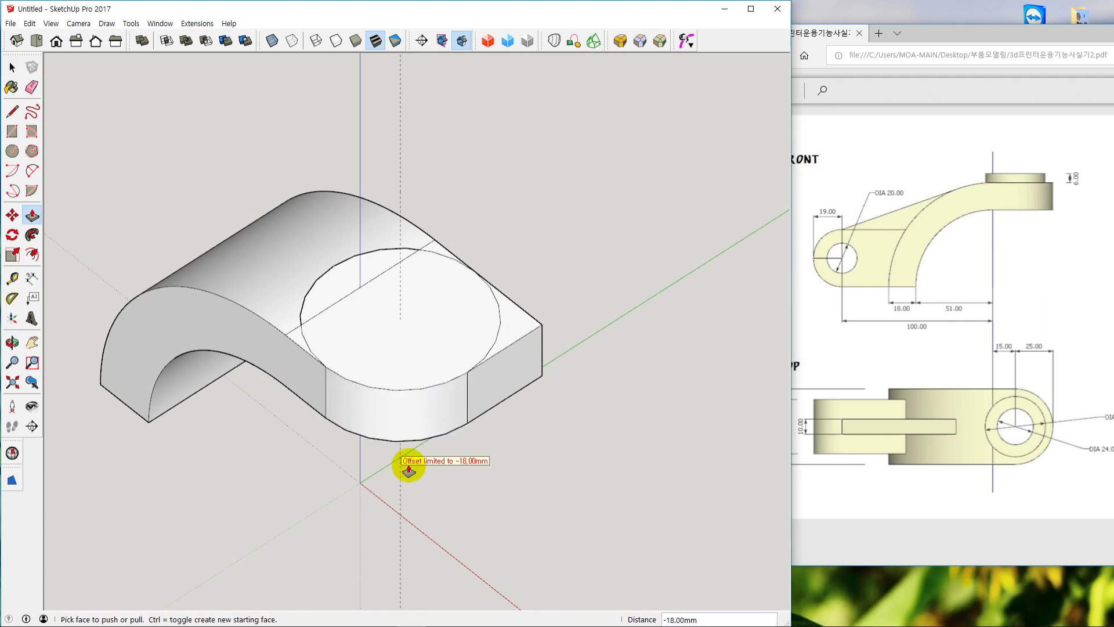
left_click_drag(511, 332, 515, 408)
middle_click_drag(516, 408, 503, 450)
Undo the corner cuts and the 25 mm radius circle
key("ctrl+z")
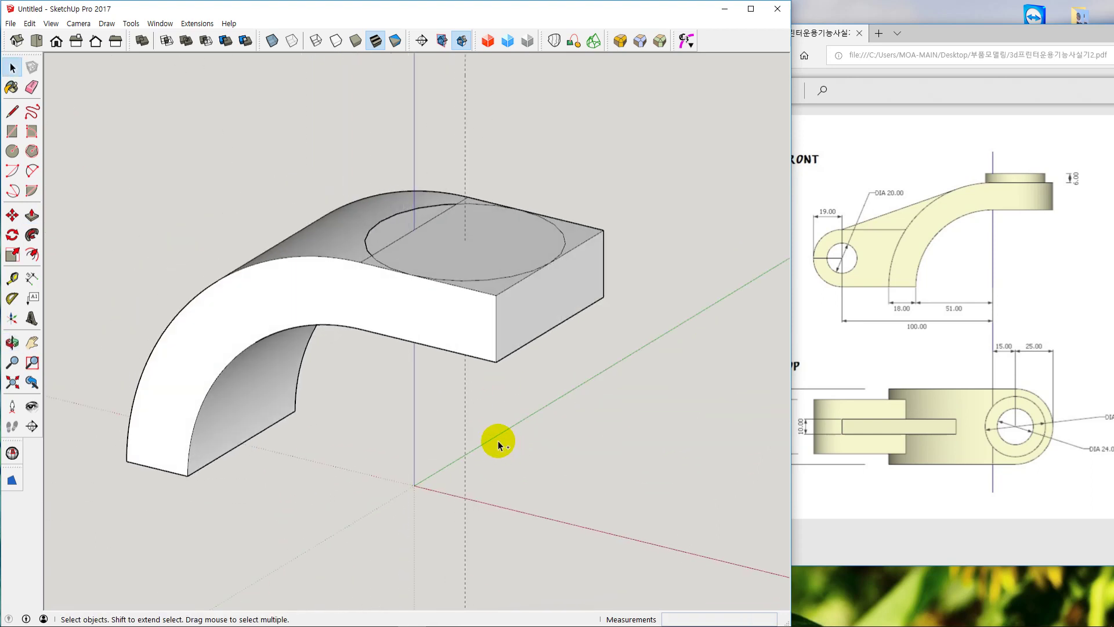
key("ctrl+z")
mouse_move(505, 410)
middle_mouse_down()
mouse_move(505, 453)
mouse_move(505, 423)
middle_mouse_up()
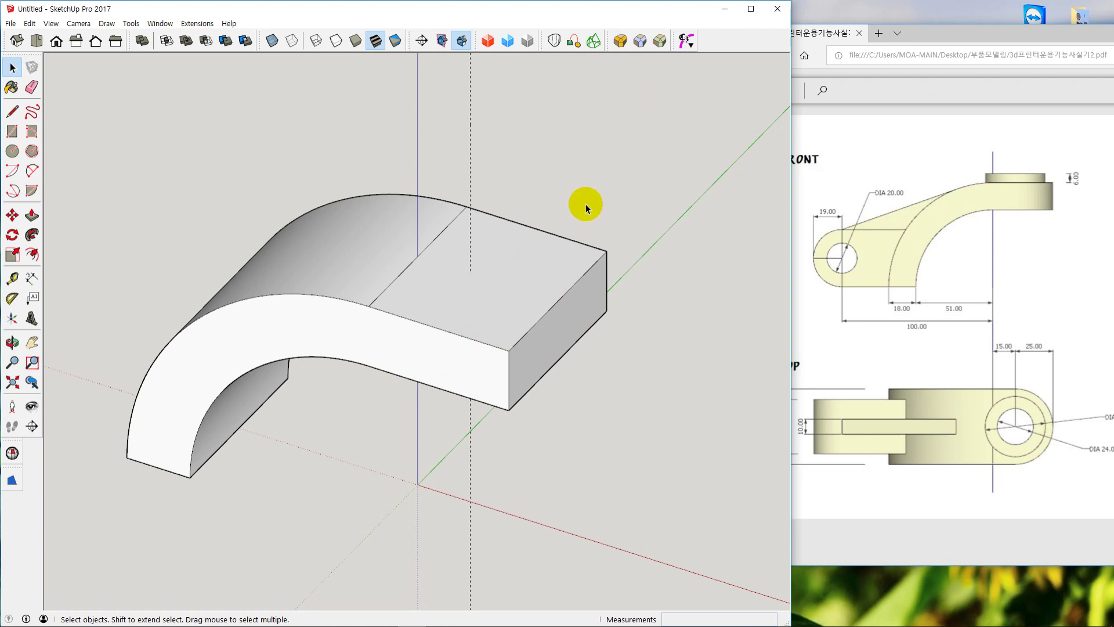
Start the Round Corner tool and select the two vertical edges at the arm's flat end
left_click(621, 40)
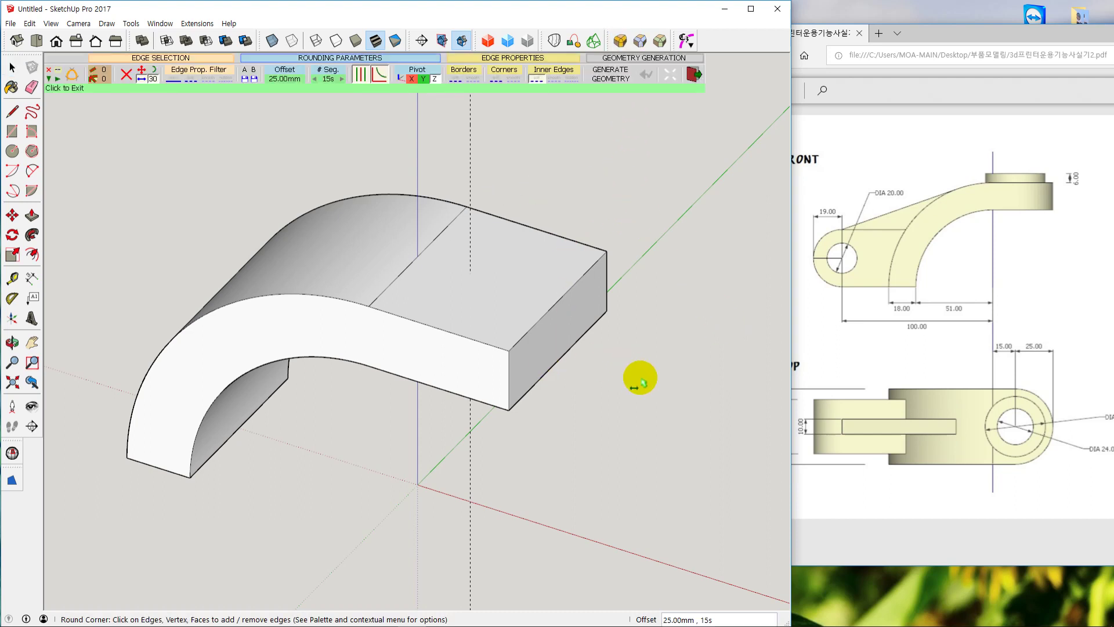
middle_click_drag(640, 378, 553, 385, "shift")
left_click(438, 388)
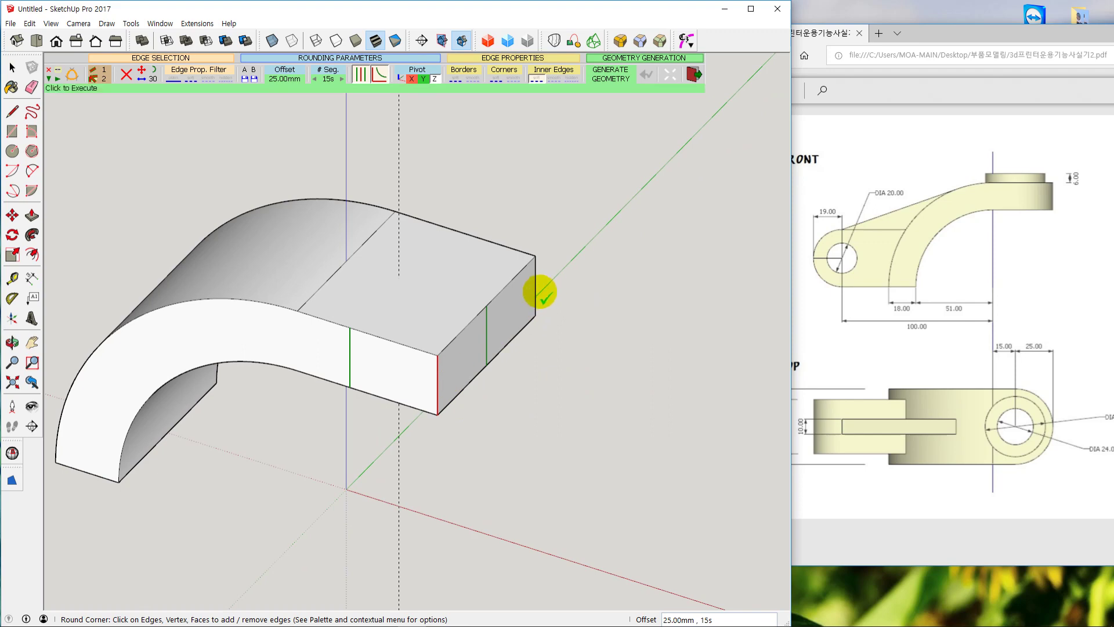
middle_click_drag(575, 364, 338, 391)
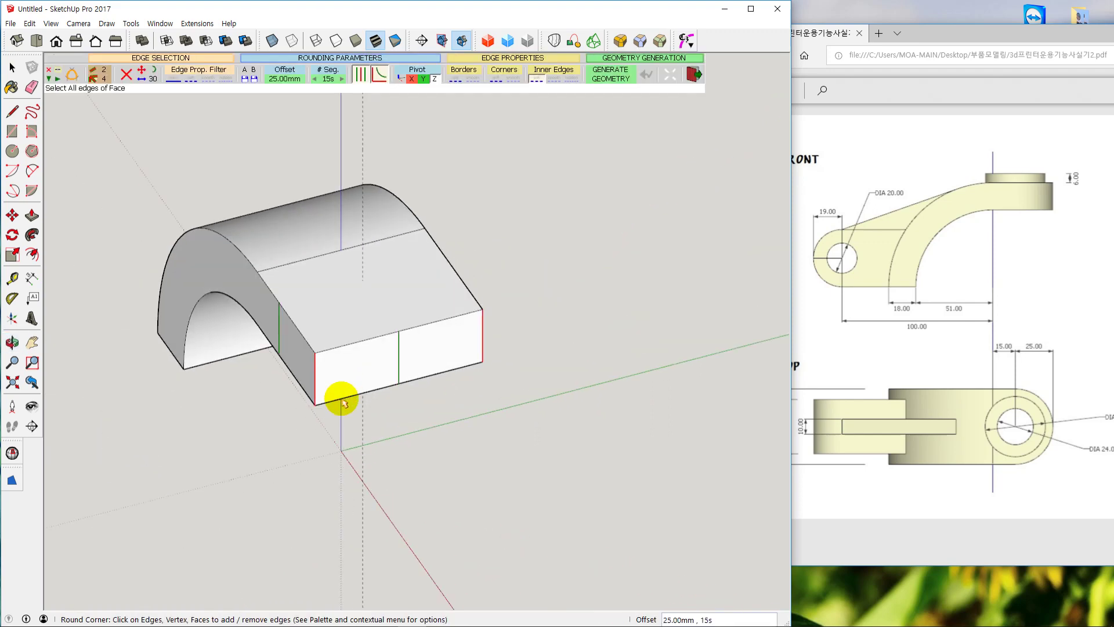
middle_click_drag(480, 351, 271, 128)
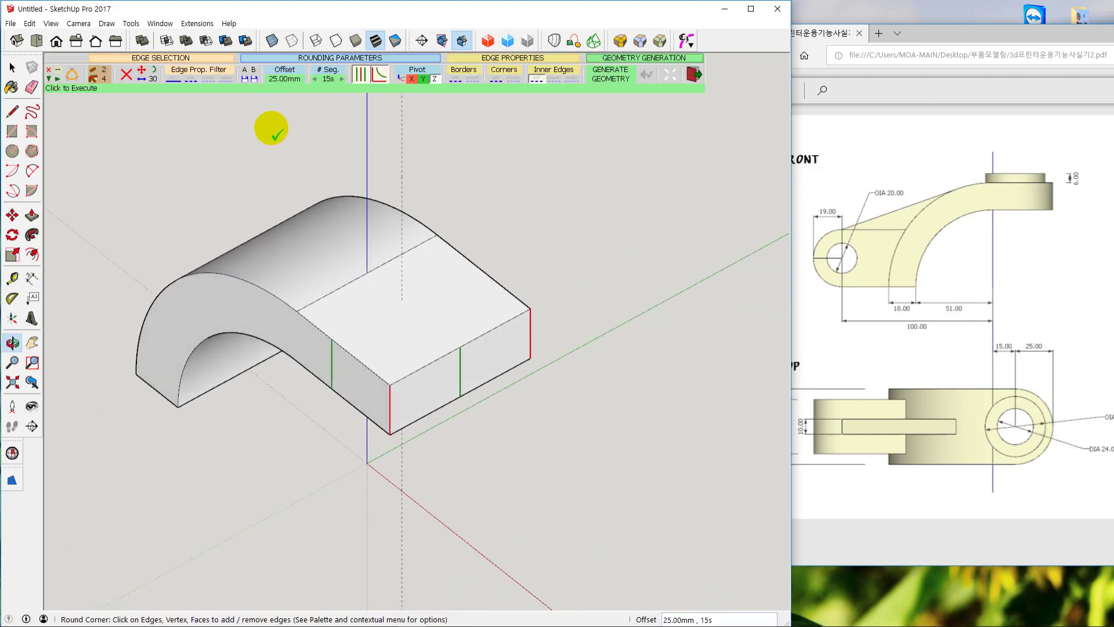
Round the two selected edges with a 25 mm offset, and exit the Round Corner tool
left_click(290, 78)
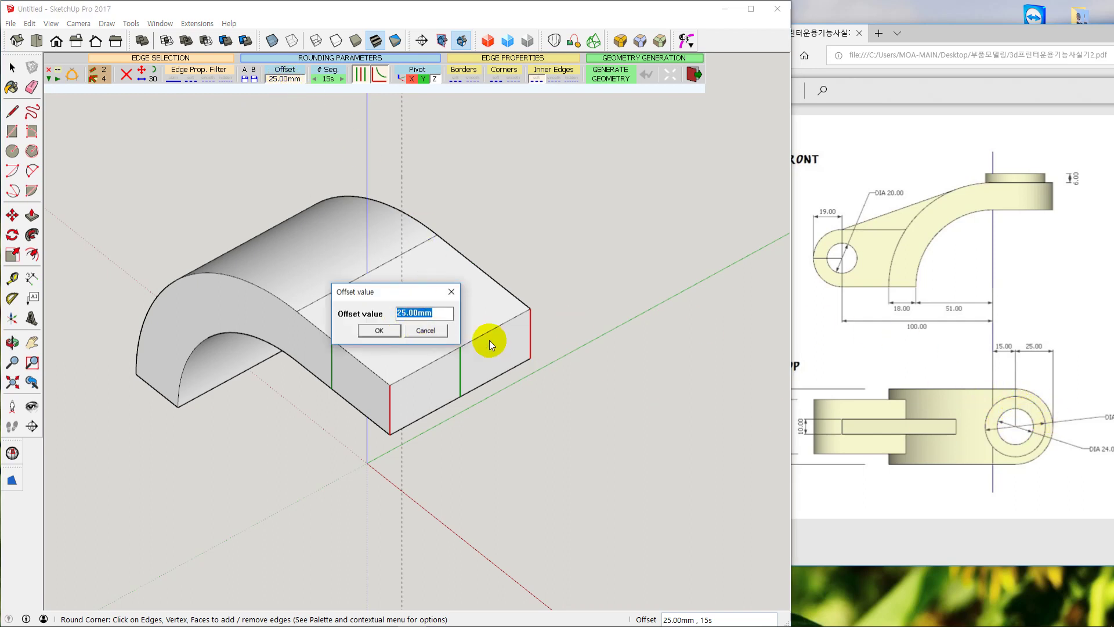
left_click(379, 330)
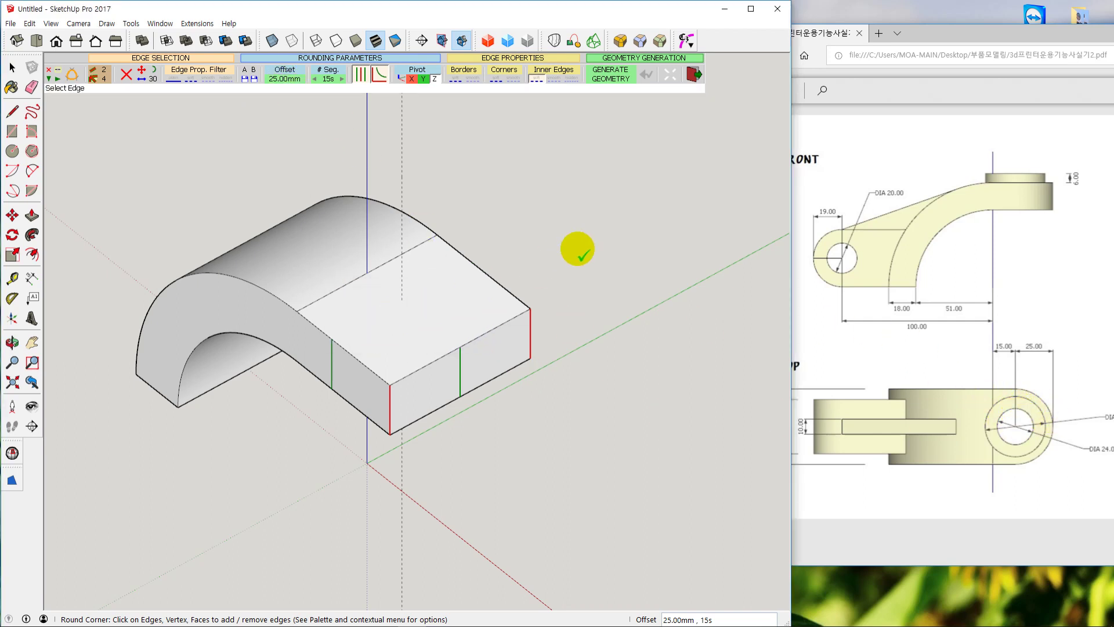
left_click(626, 226)
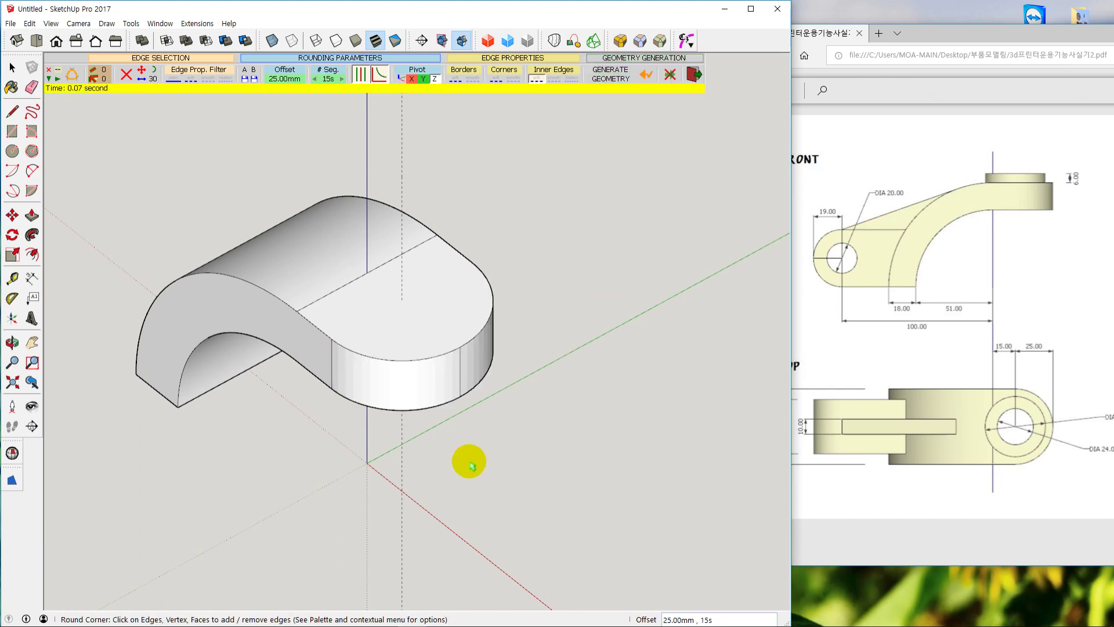
middle_click_drag(465, 460, 498, 430)
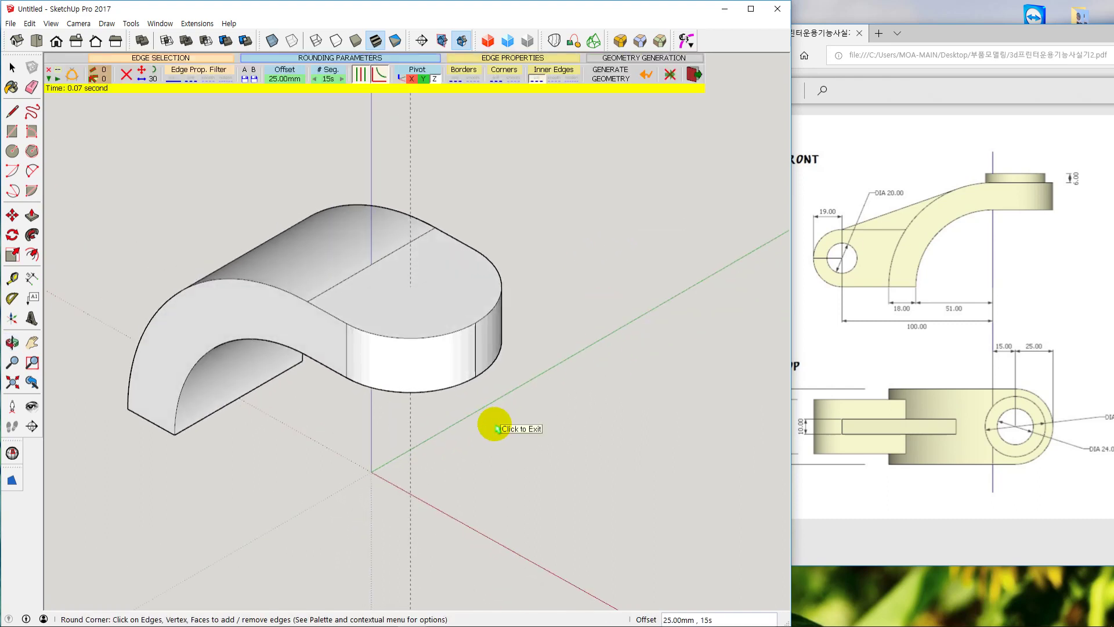
left_click(694, 74)
middle_click_drag(555, 348, 611, 372)
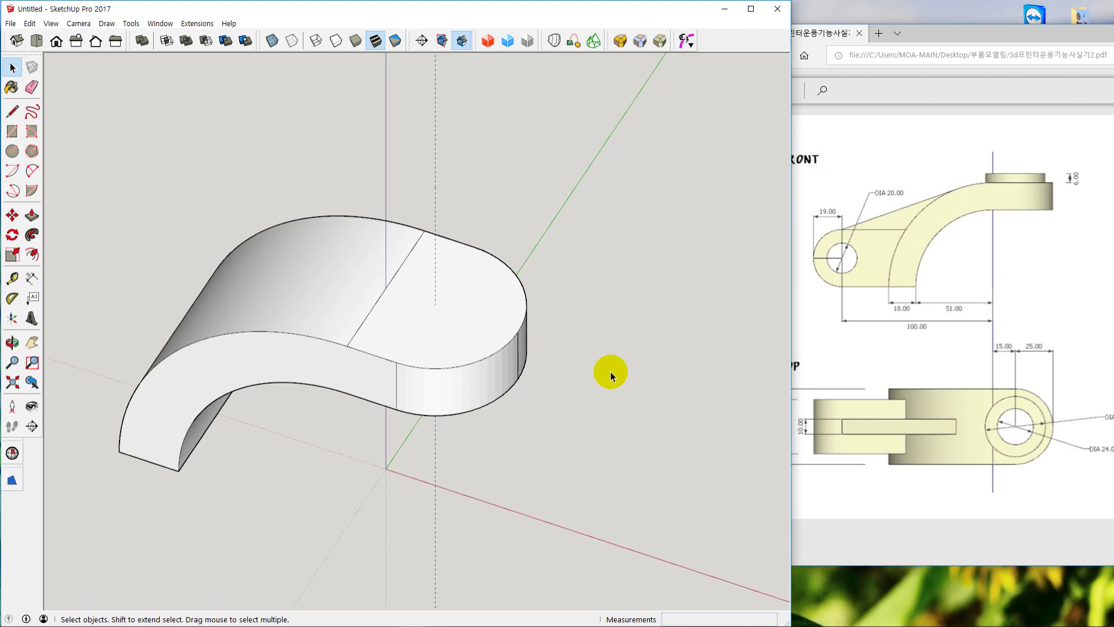
middle_click_drag(611, 374, 638, 359)
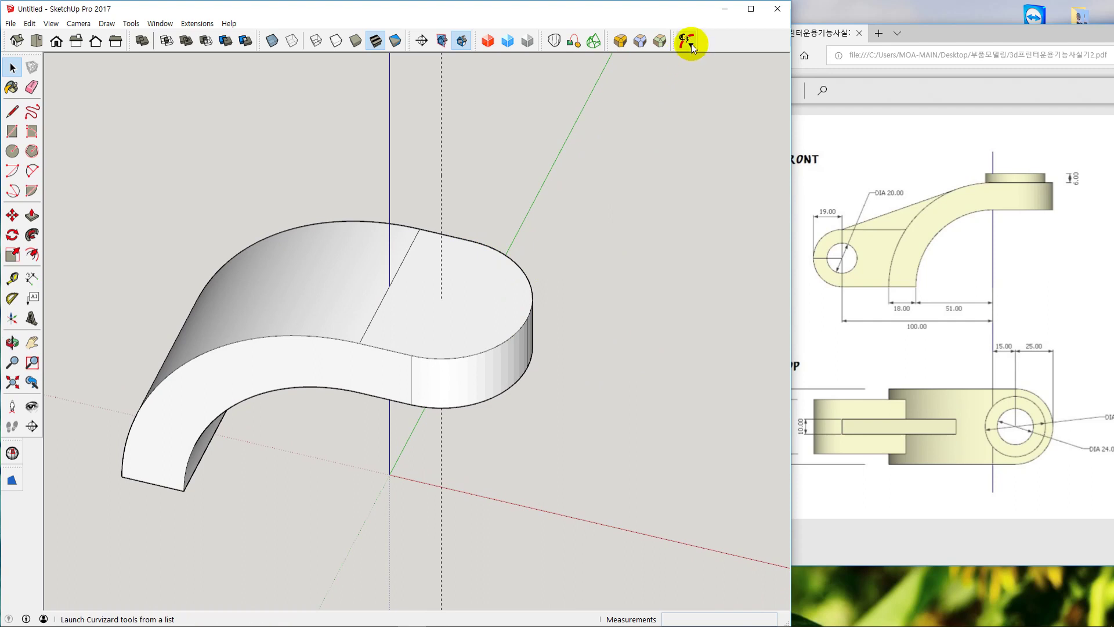
Undo the rounding of the arm's two vertical end edges
left_click_drag(477, 198, 415, 185)
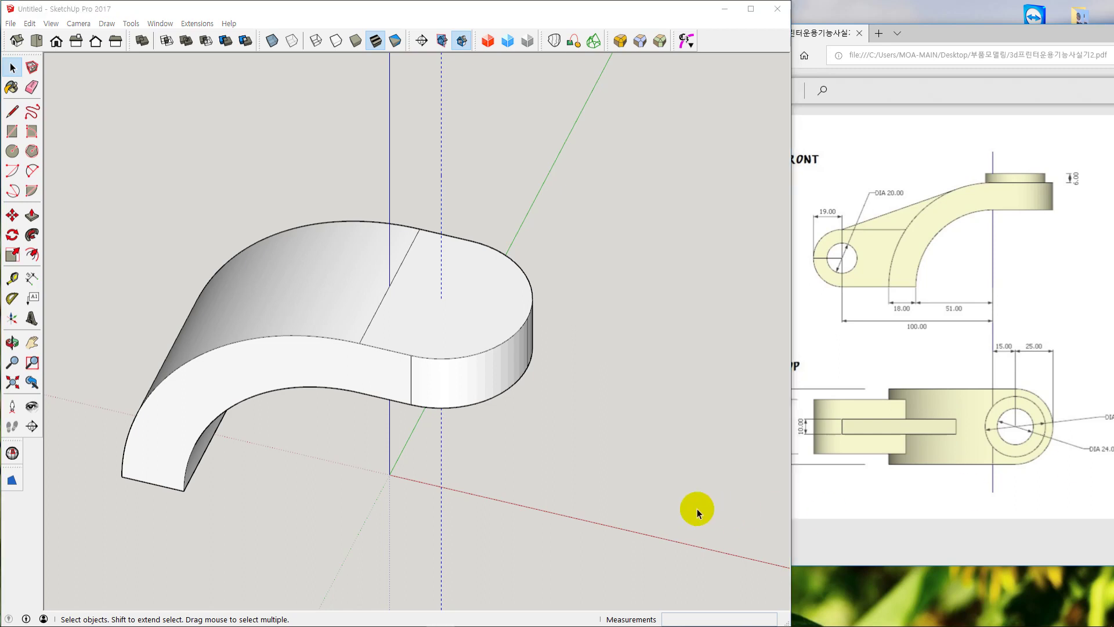
left_click(636, 451)
key("ctrl+z")
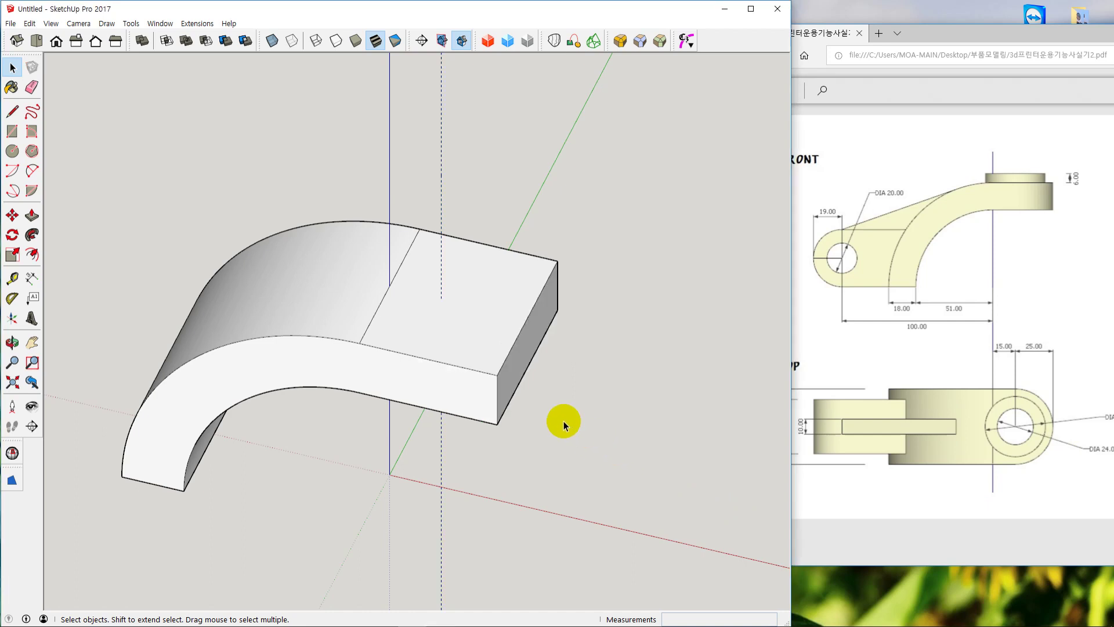
mouse_move(578, 406)
middle_mouse_down()
mouse_move(510, 410)
mouse_move(515, 366)
mouse_move(488, 313)
middle_mouse_up()
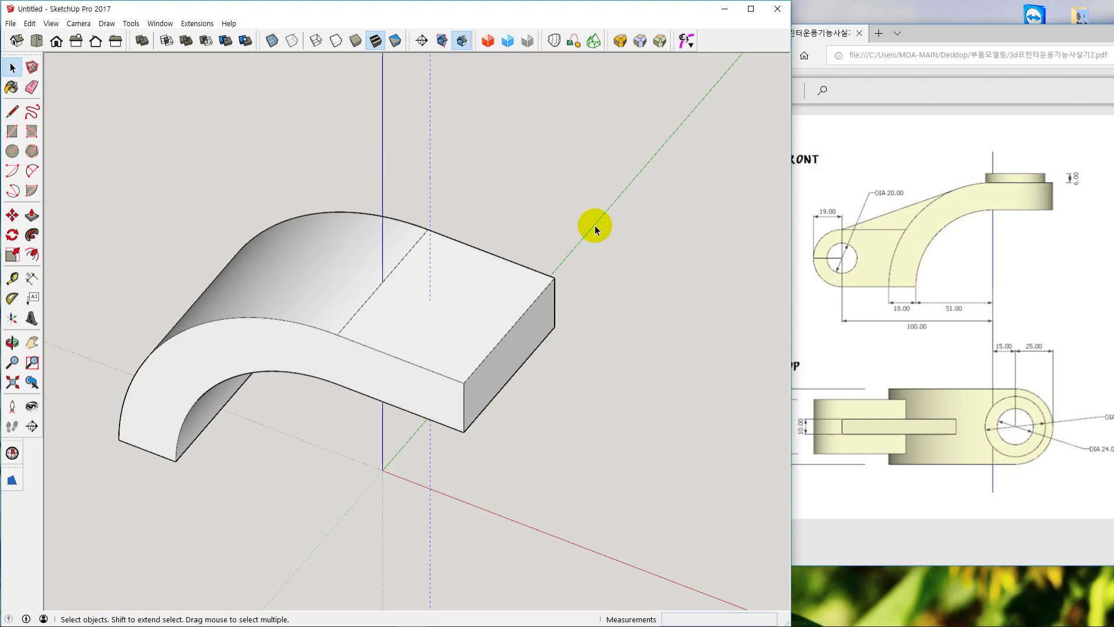
left_click(618, 42)
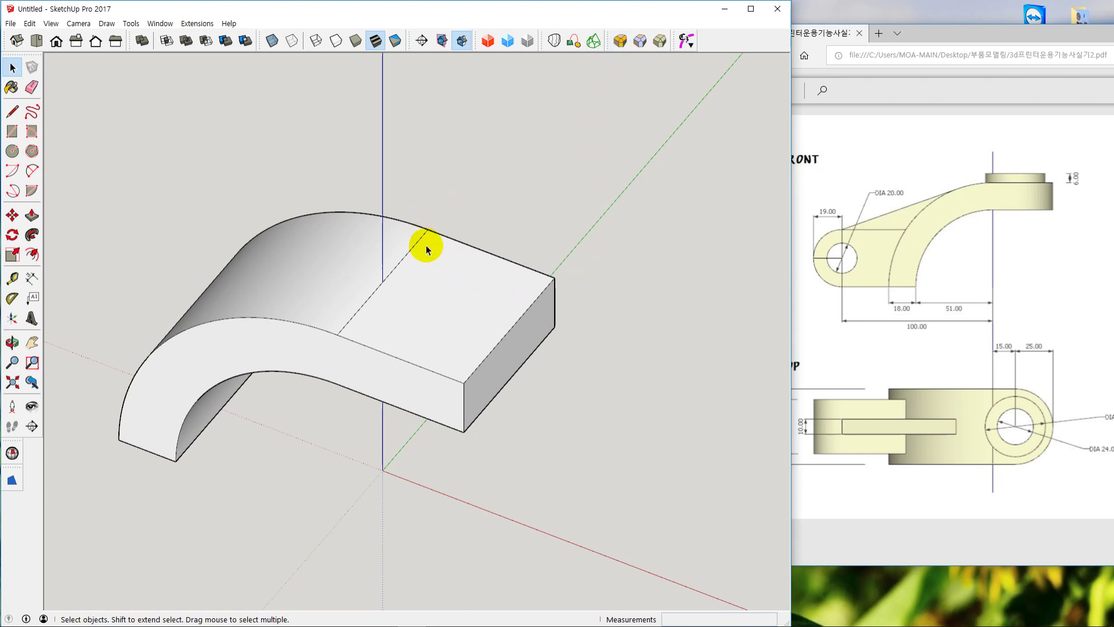
left_click(455, 286)
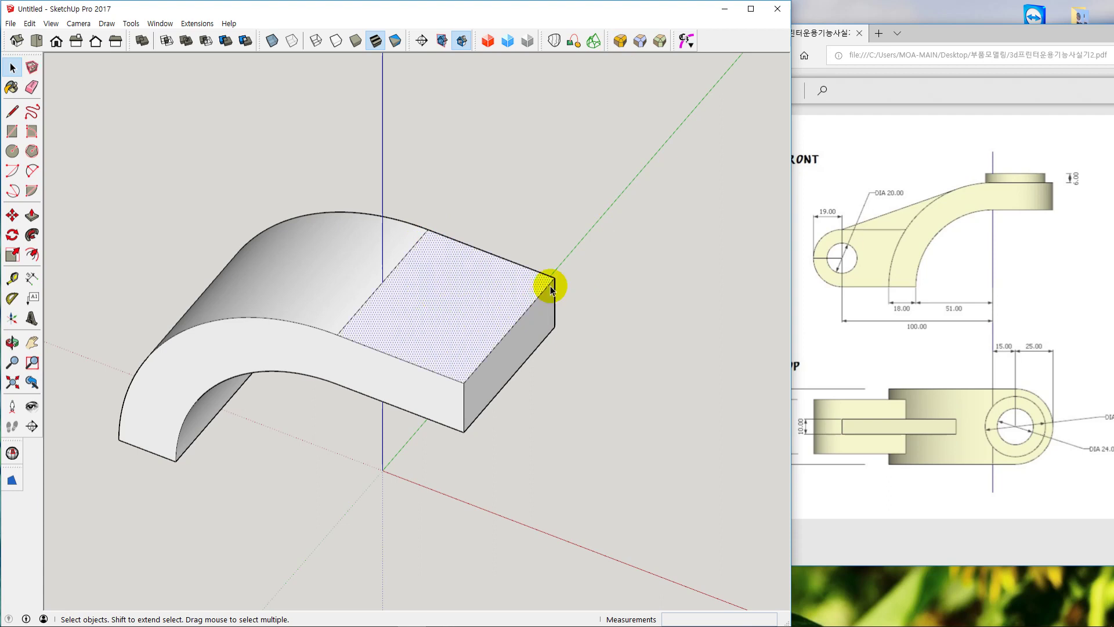
left_click(649, 298)
Round the two vertical edges at the arm's flat end with a 25 mm Round Corner offset, and exit the tool
middle_click_drag(649, 298, 585, 172)
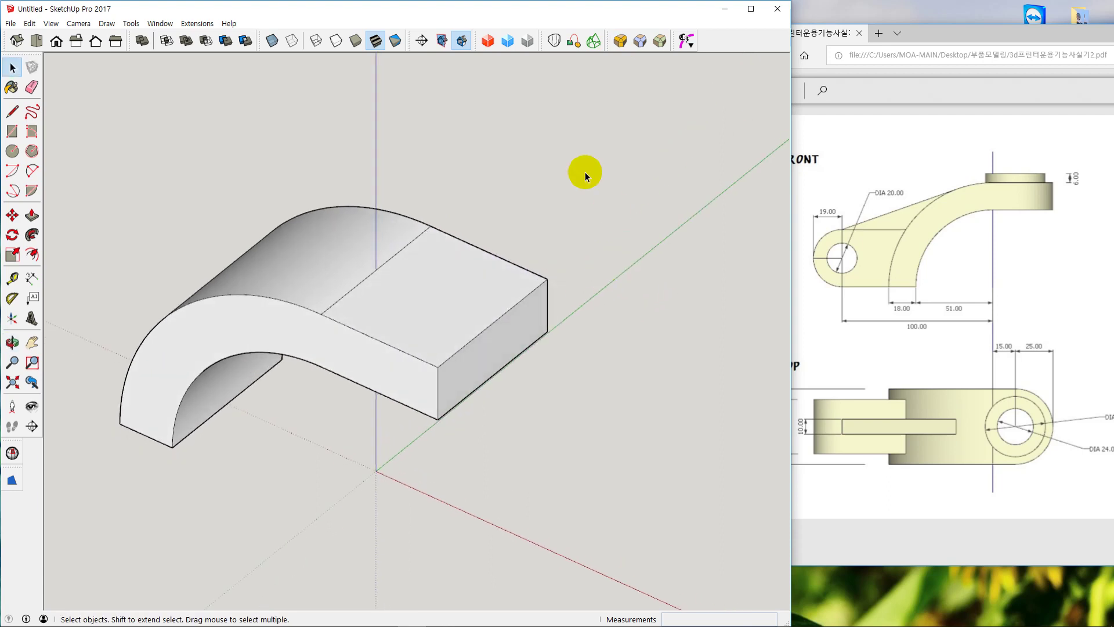
left_click(439, 388)
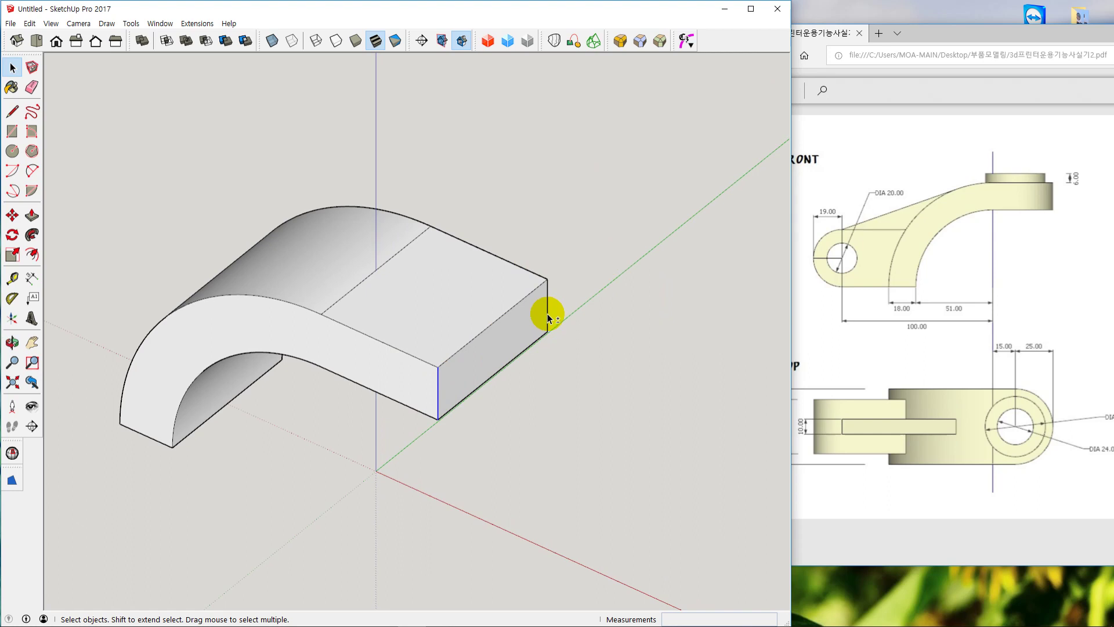
left_click(547, 318, "shift")
left_click(620, 40)
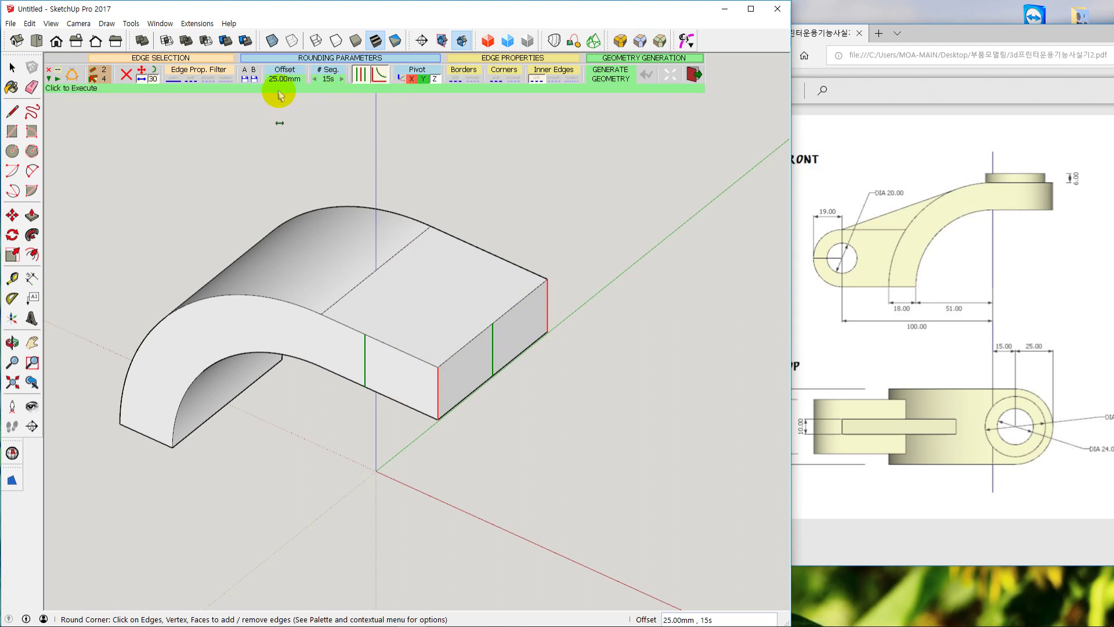
left_click(623, 213)
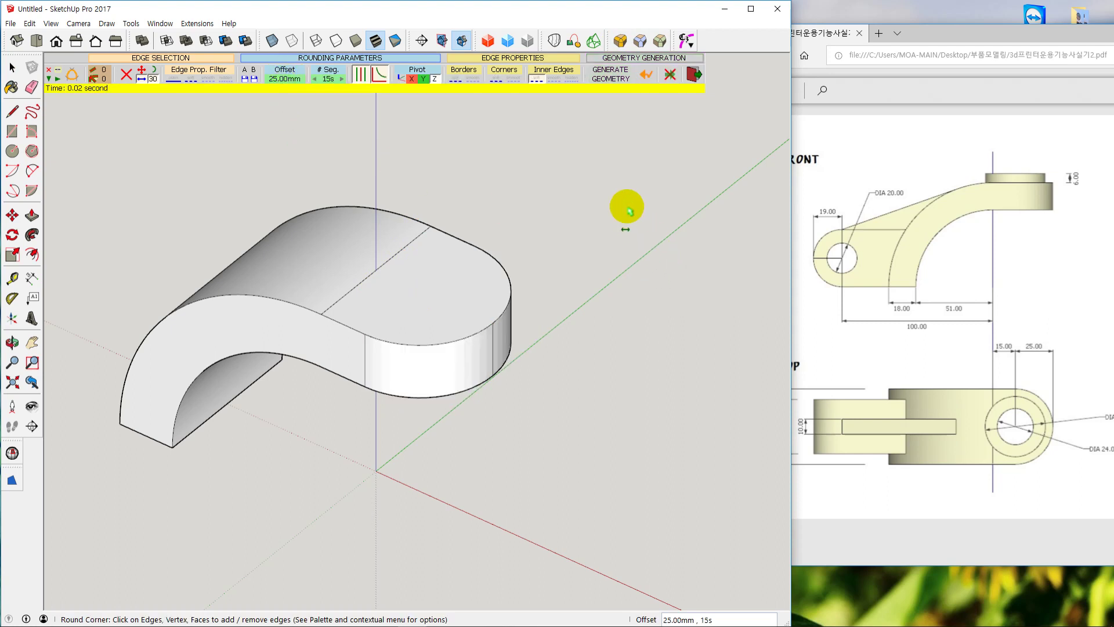
left_click(694, 74)
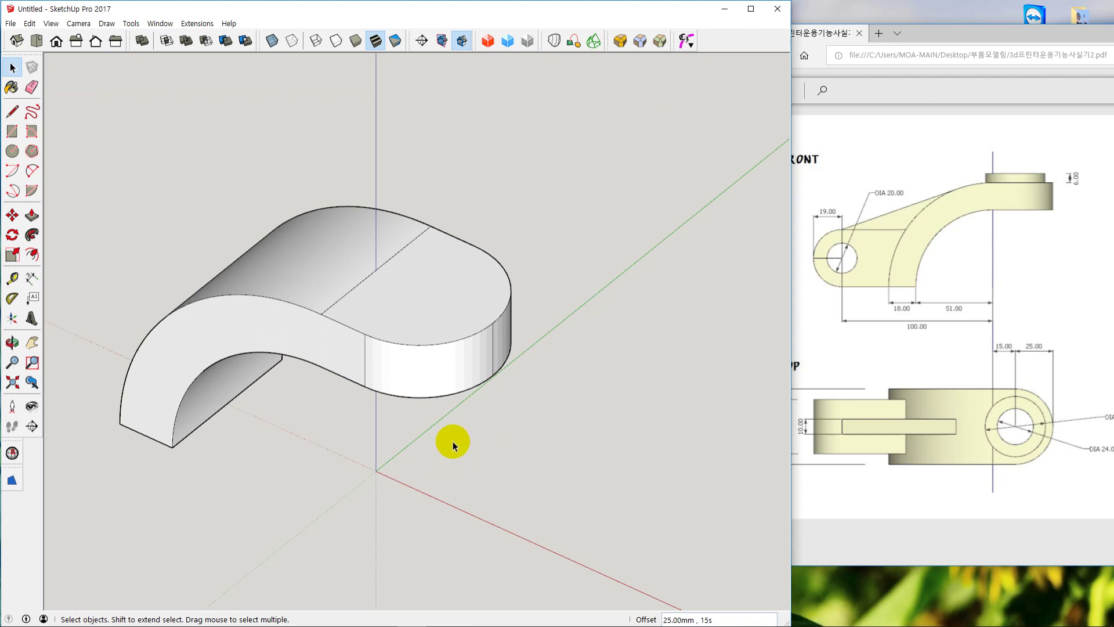
Shift the reference drawing to reveal its top view dimensions, and examine the concentric circles against the arm's rounded top face
mouse_move(453, 441)
middle_mouse_down()
mouse_move(534, 437)
mouse_move(433, 448)
mouse_move(467, 446)
middle_mouse_up()
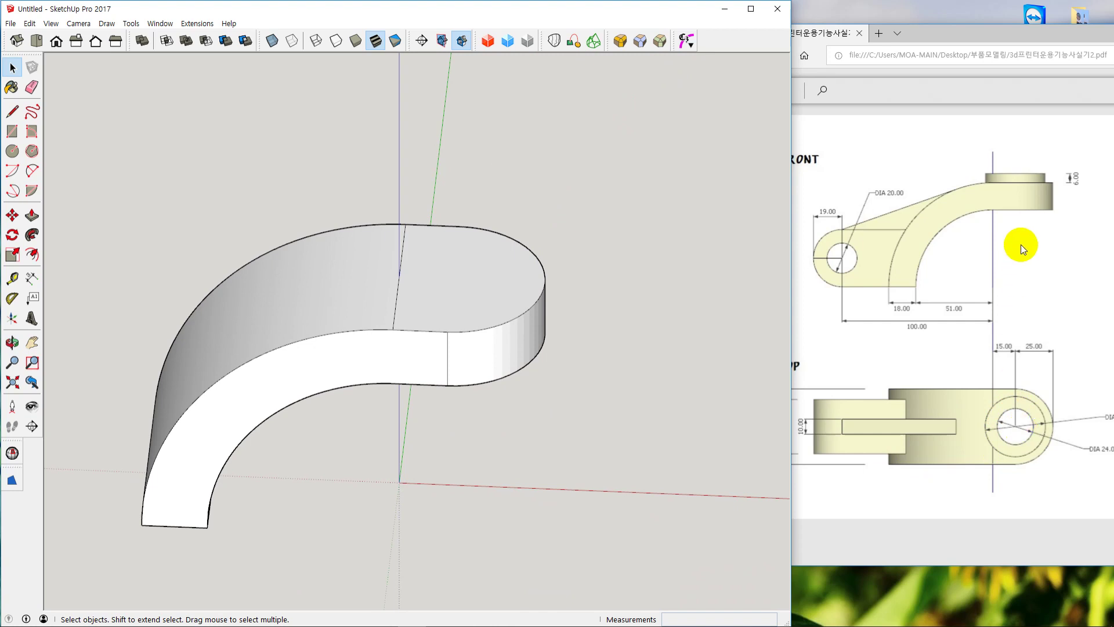
left_click_drag(1011, 44, 936, 43)
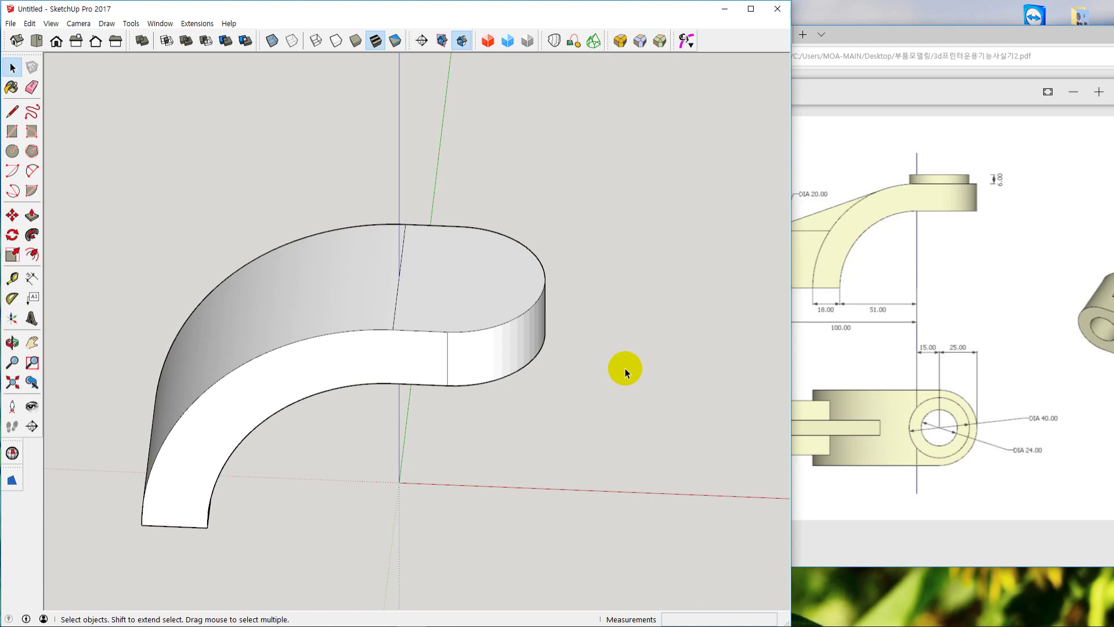
middle_click_drag(625, 368, 592, 485)
left_click(938, 433)
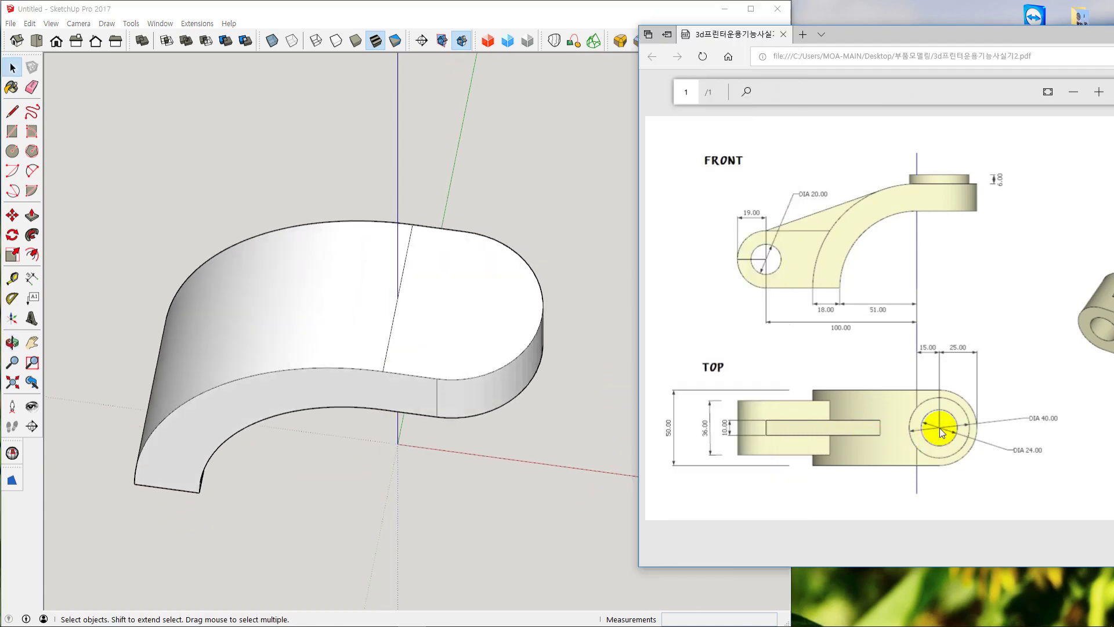
left_click(488, 342)
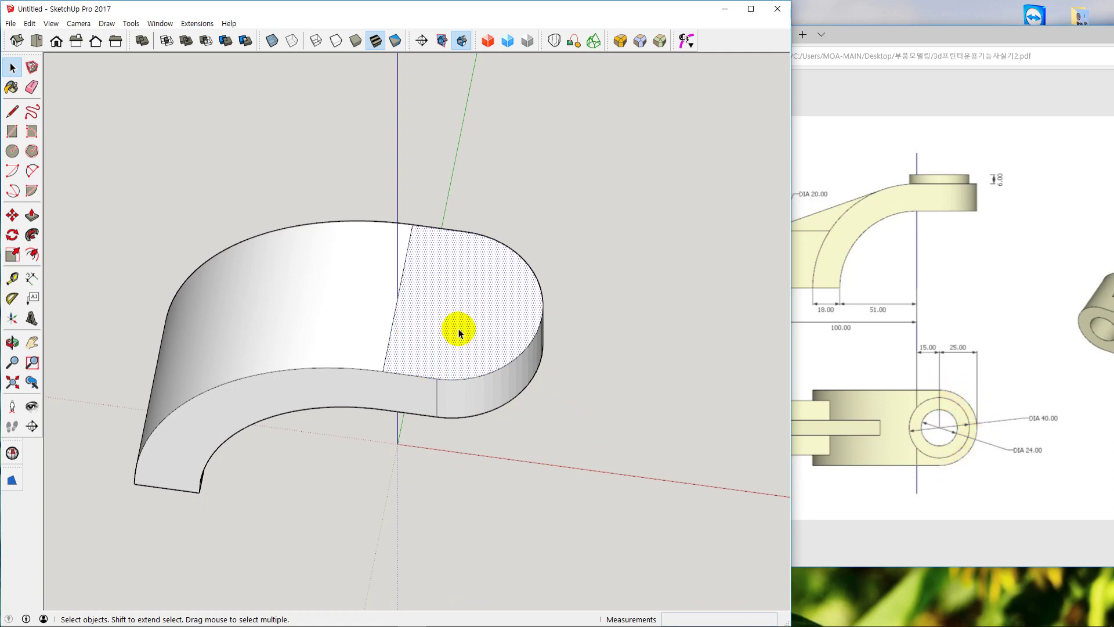
left_click(938, 431)
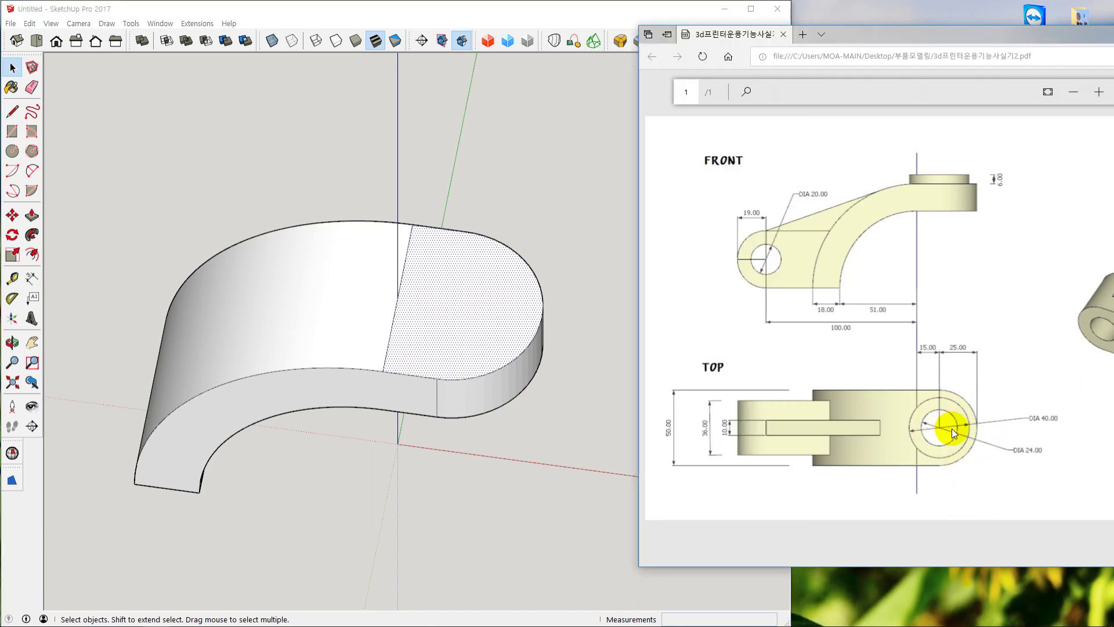
left_click(435, 305)
scroll(585, 325, "down", 1)
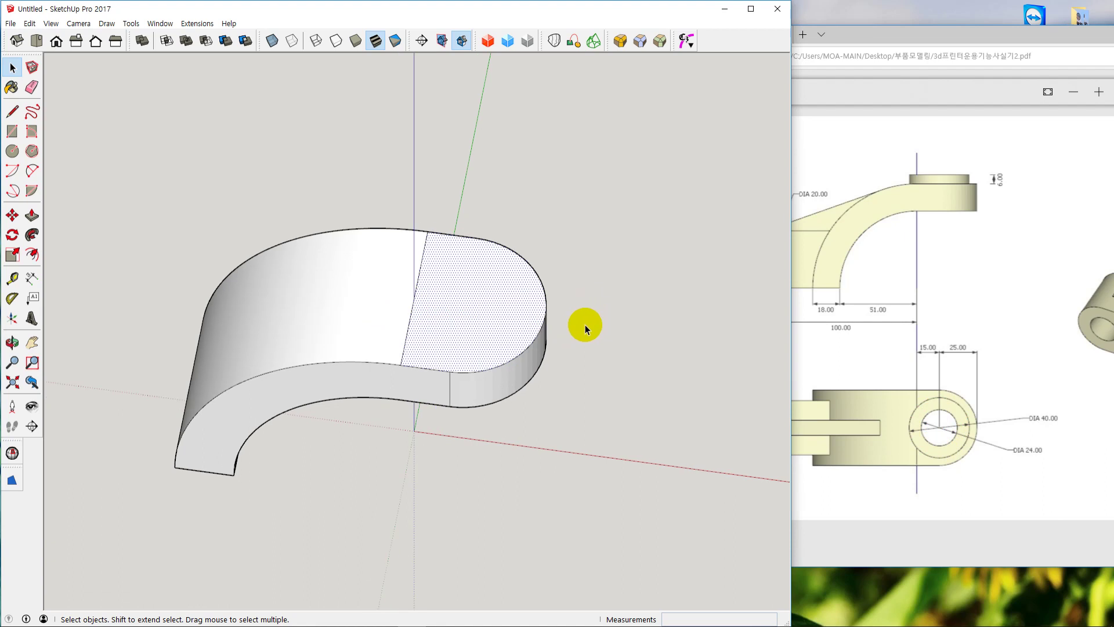
left_click(613, 344)
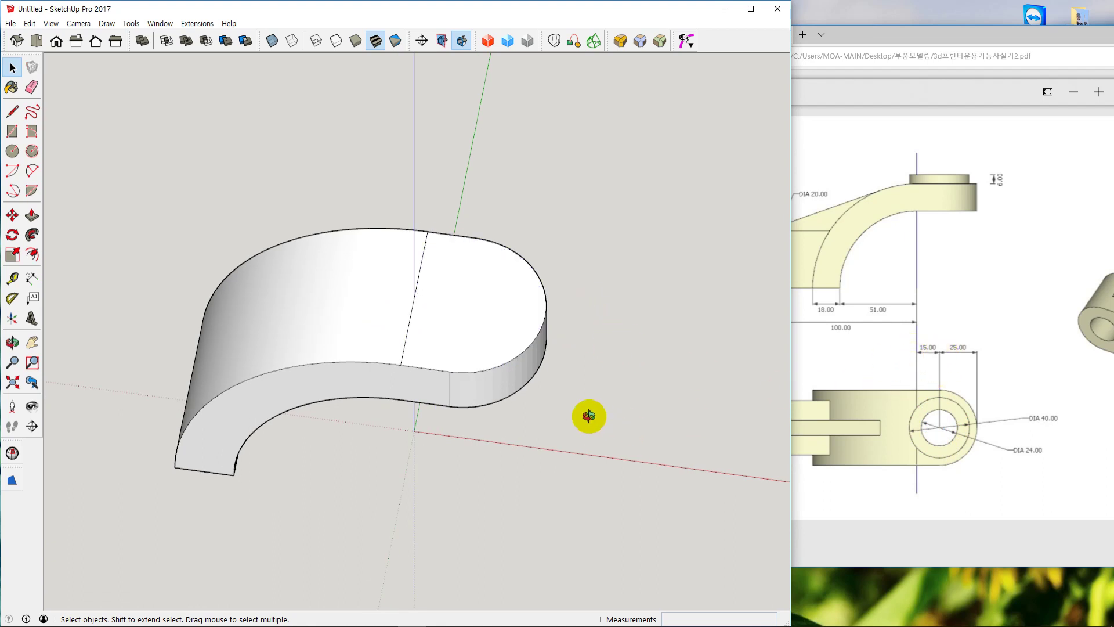
Place a vertical guide line 15 mm from the blue axis along the arm toward its rounded end
middle_click_drag(587, 416, 567, 408)
key("t")
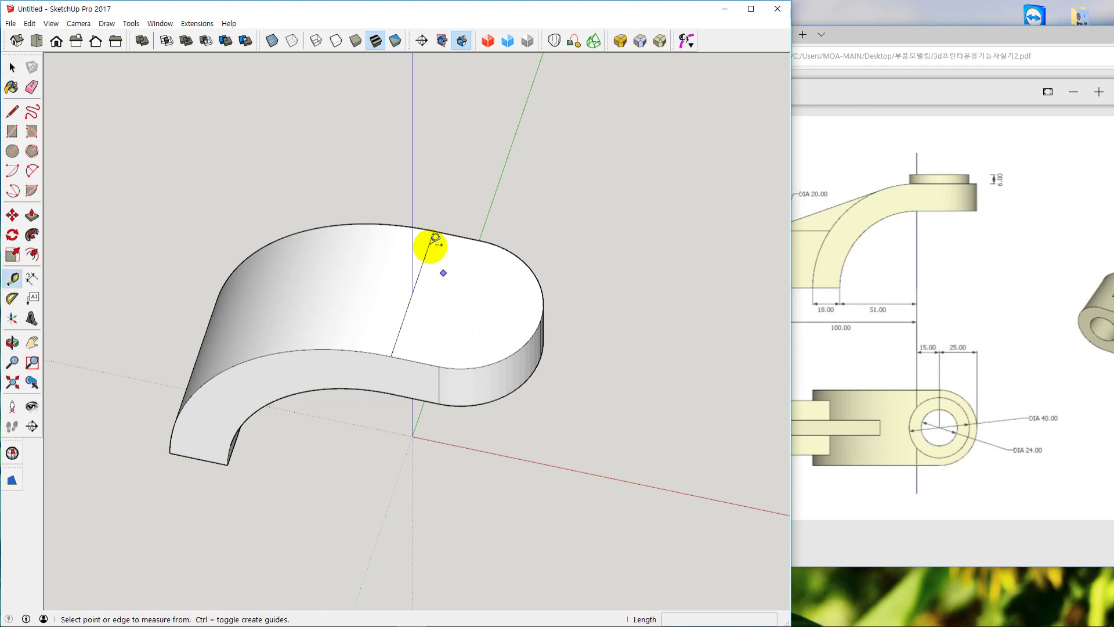
left_click(412, 207)
type("1")
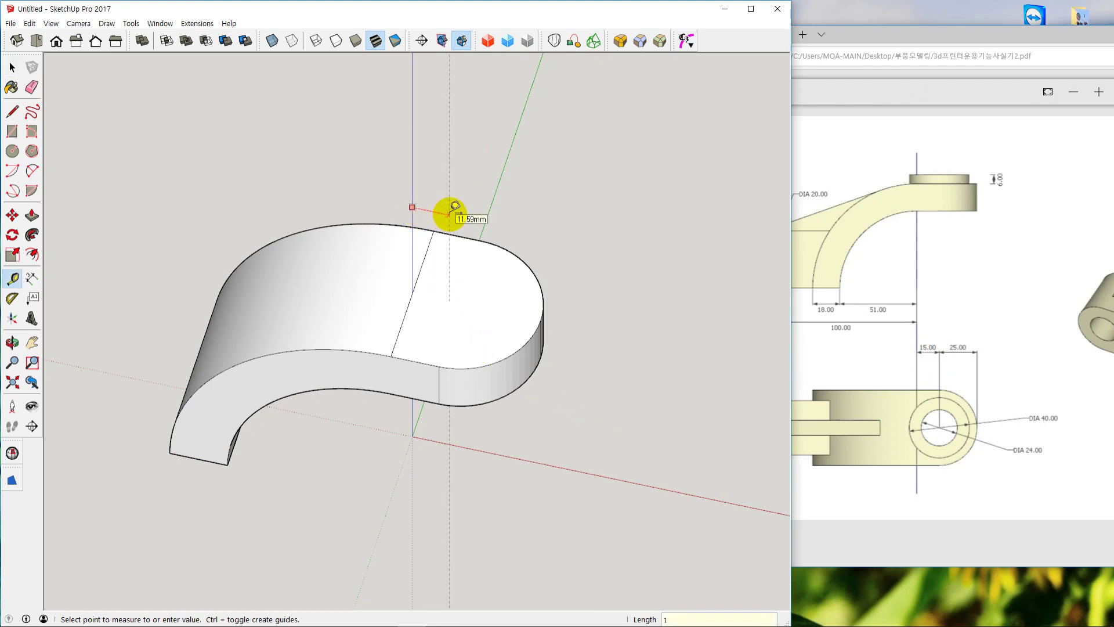
type("5")
key("Return")
key("space")
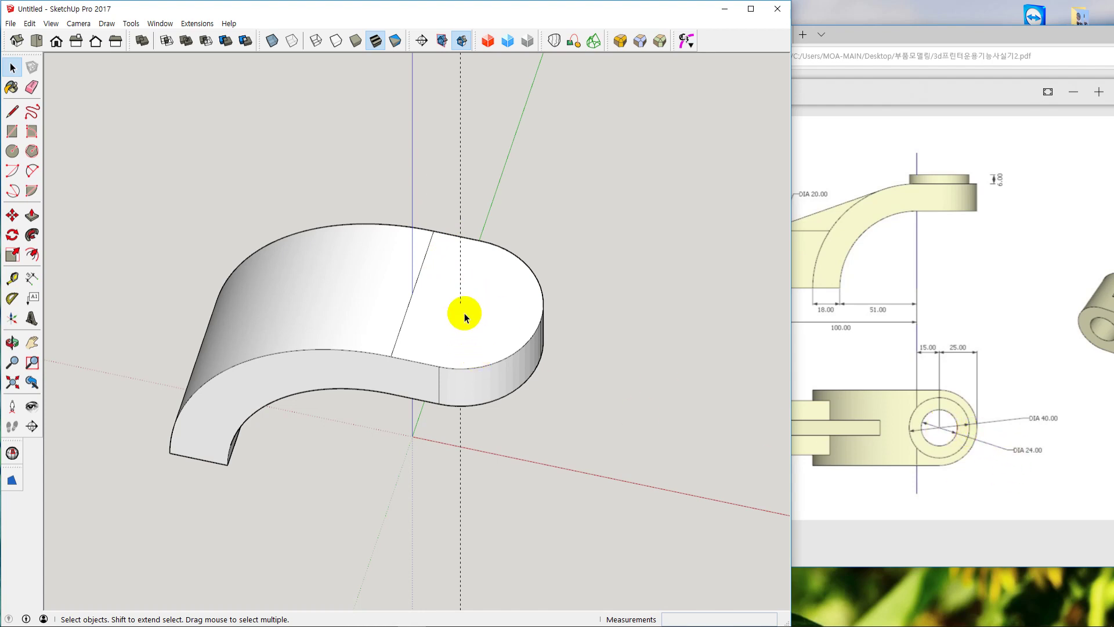
Draw a circle with a 12 mm radius on the arm's top face, centred on the guide's end point
key("c")
left_click(461, 303)
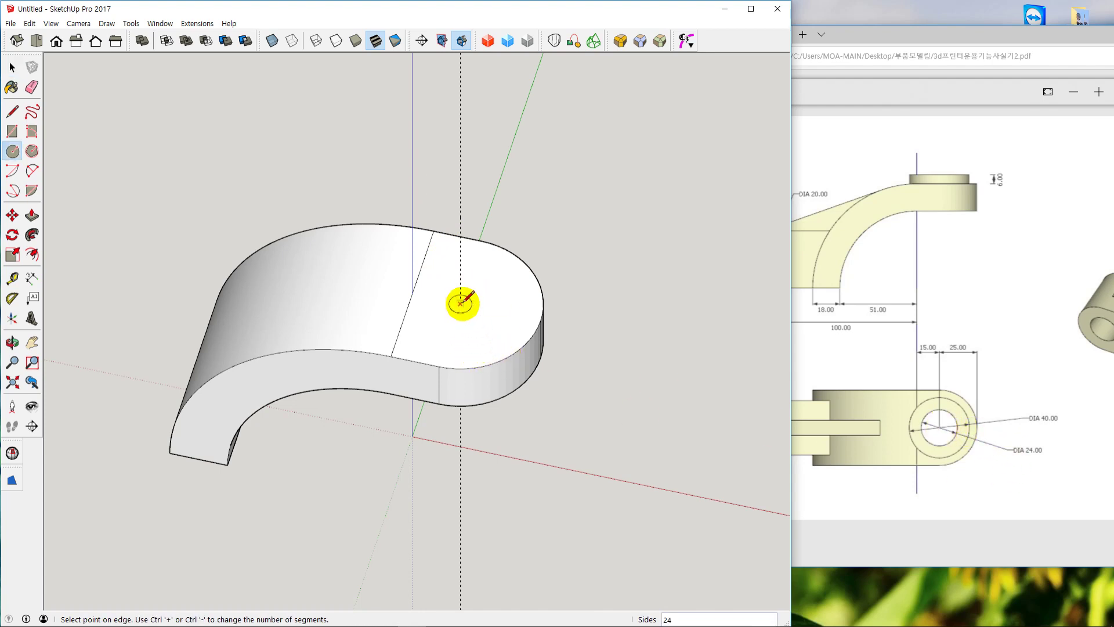
type("1")
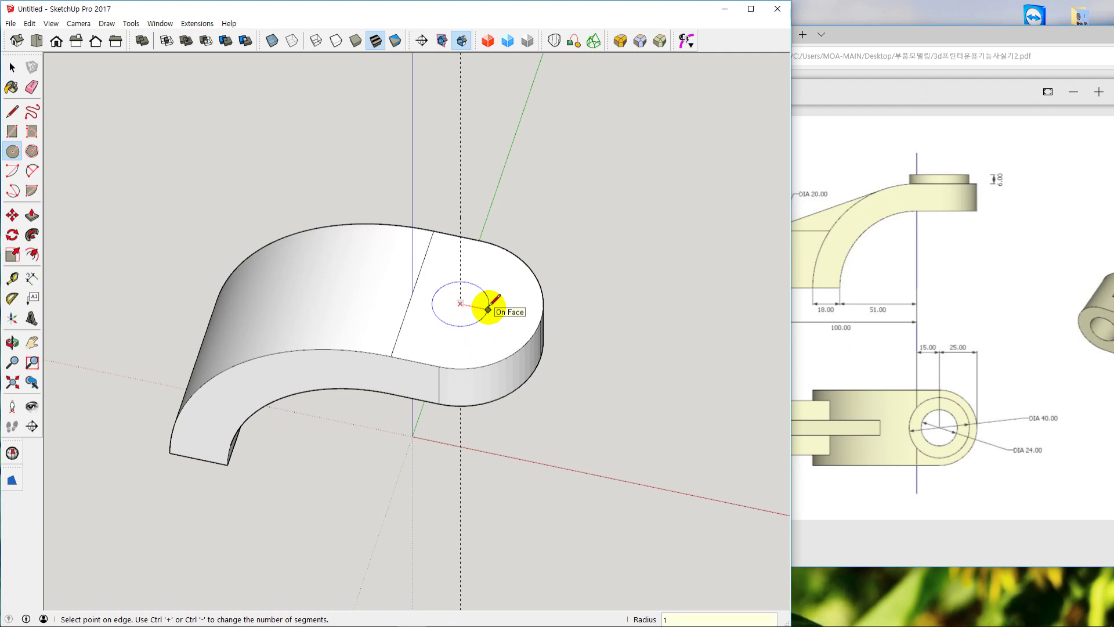
type("2")
key("Return")
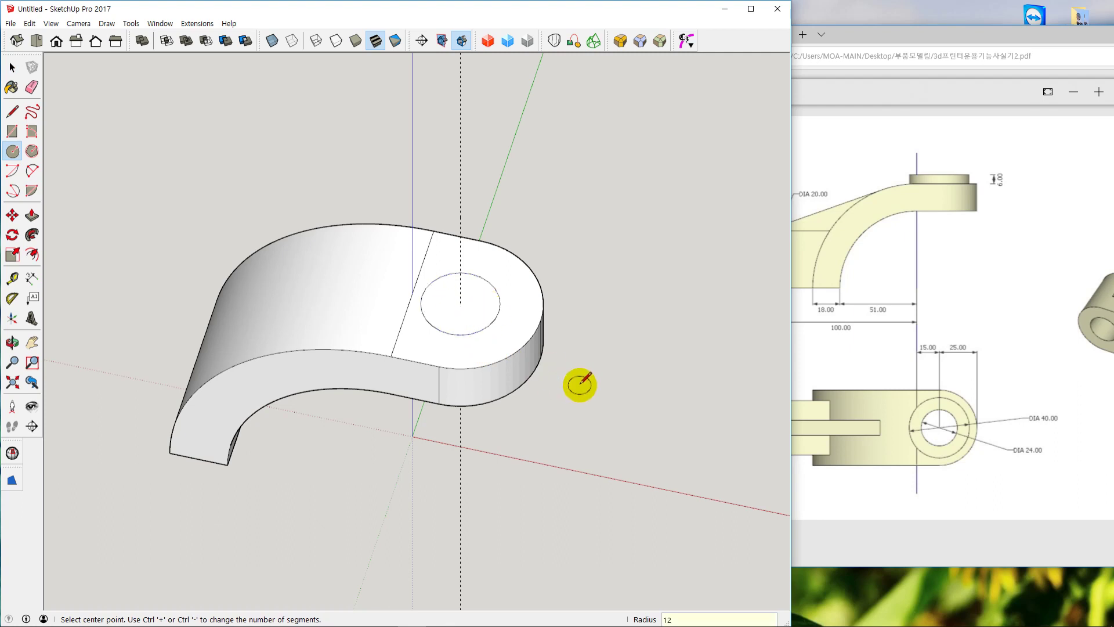
Draw a concentric circle with a 20 mm radius around the 12 mm radius circle on the arm's top face
left_click(461, 303)
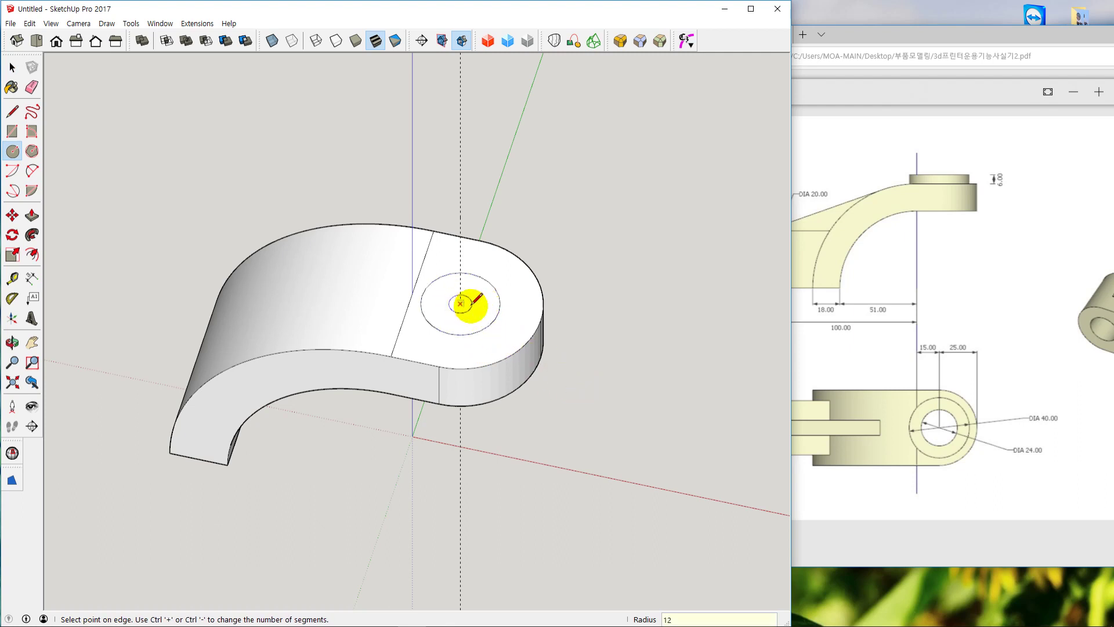
type("2")
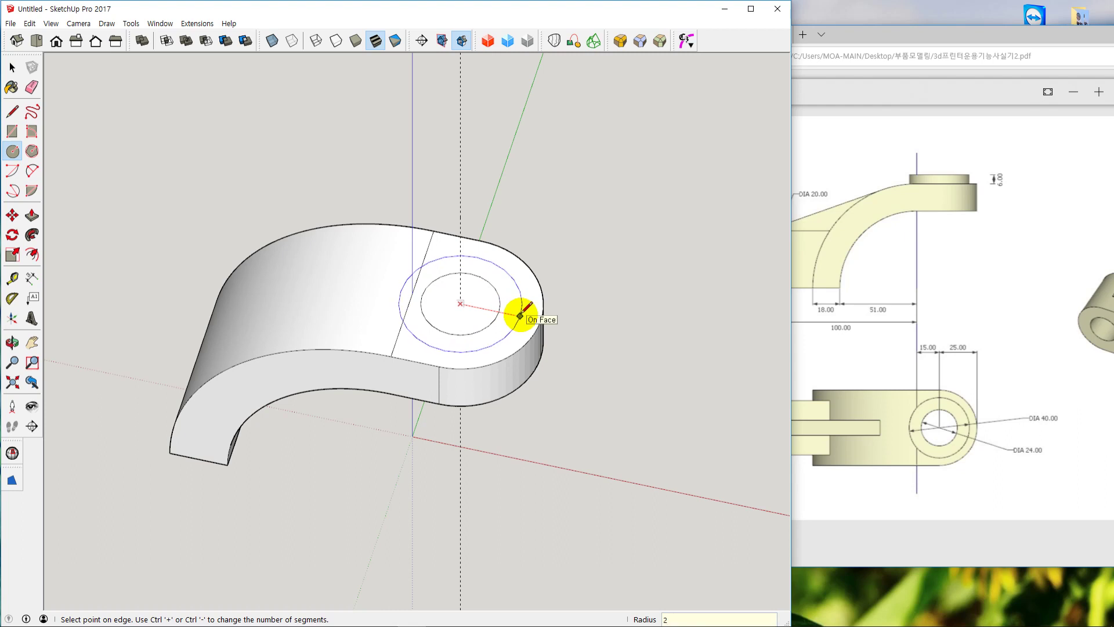
type("0")
key("Return")
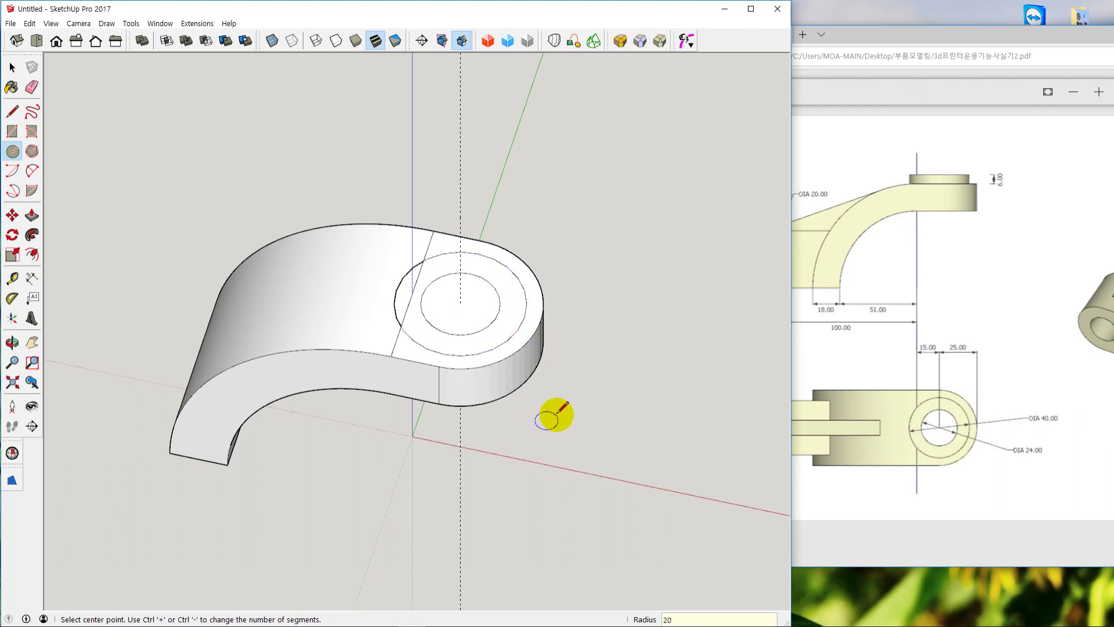
Undo both concentric circles and remove the vertical guide line
key("space")
key("ctrl+z")
key("ctrl+z")
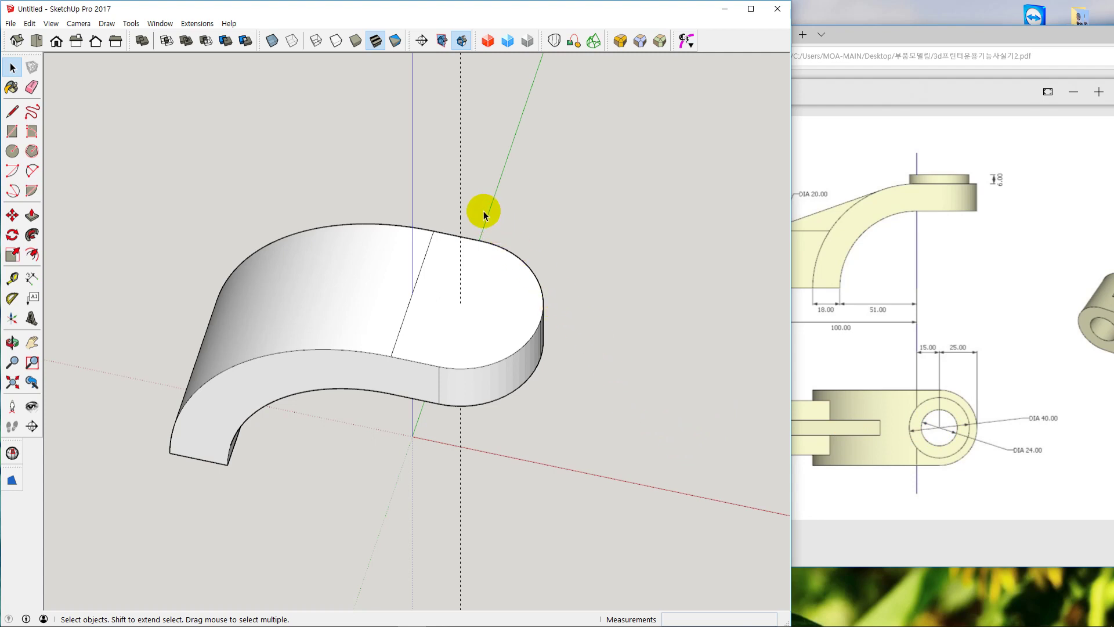
left_click_drag(481, 211, 436, 188)
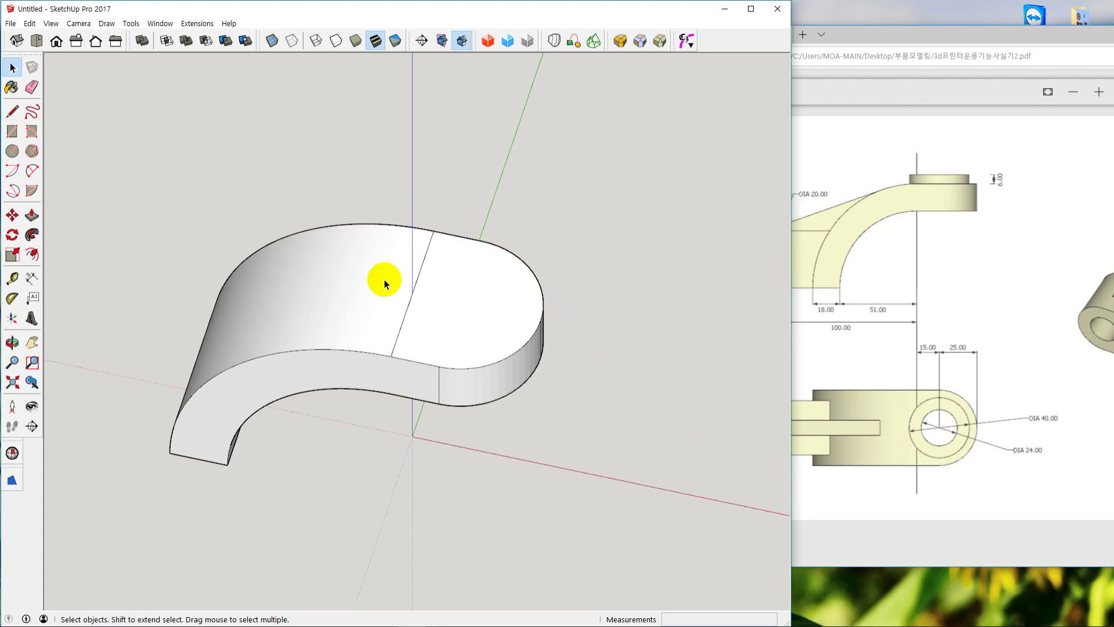
Open the Entity Info for an edge segment on the top outline of the arm's rounded end
middle_click_drag(461, 391, 502, 405)
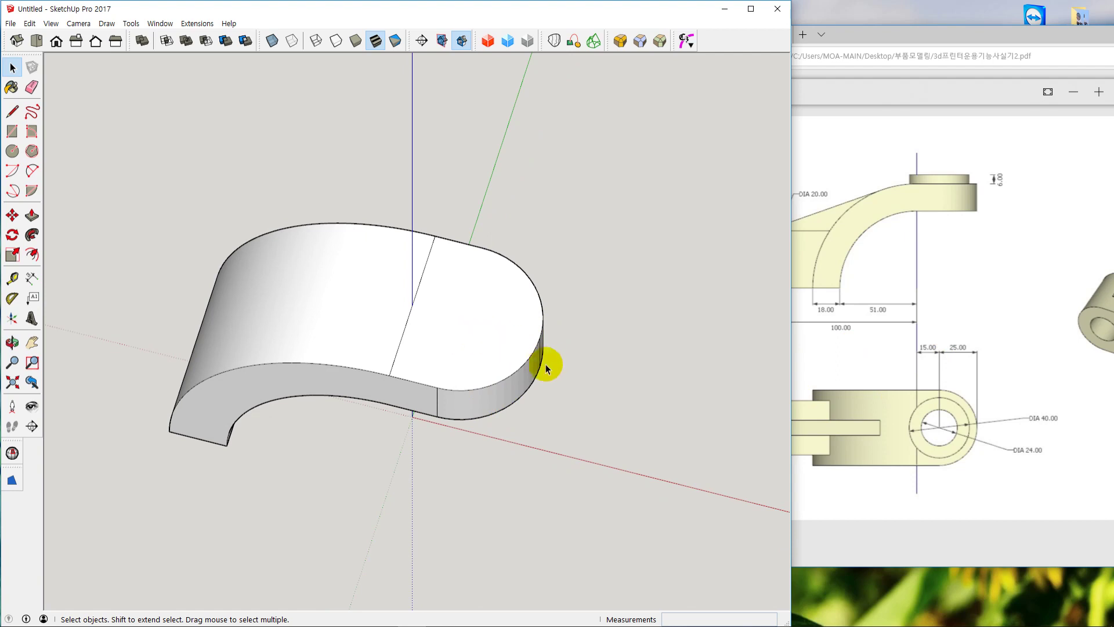
scroll(563, 358, "down", 1)
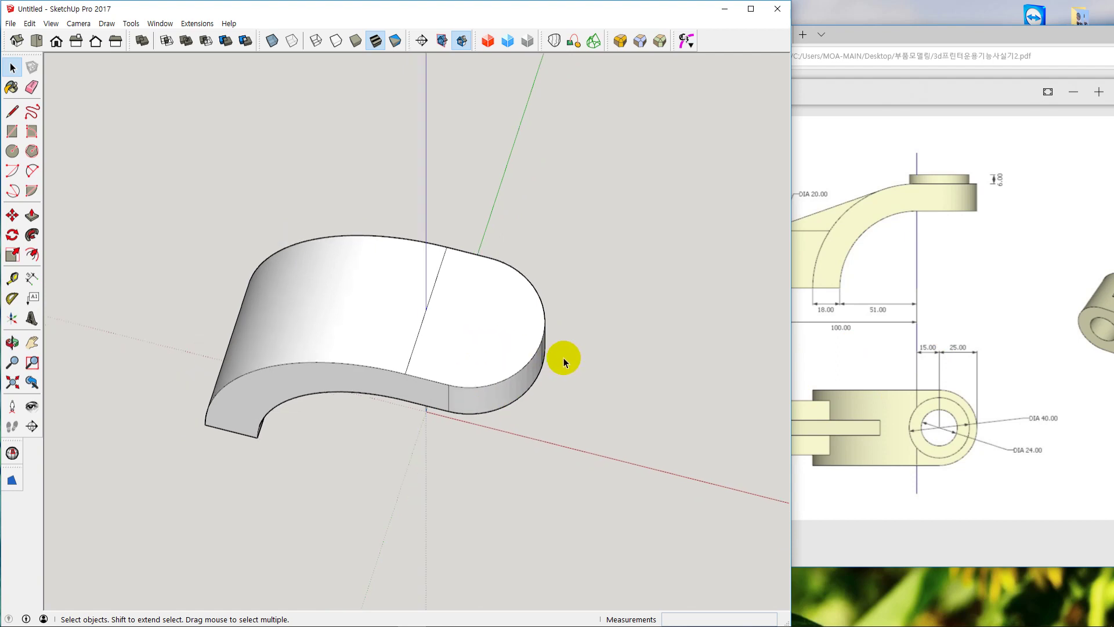
scroll(528, 325, "up", 1)
scroll(532, 350, "down", 2)
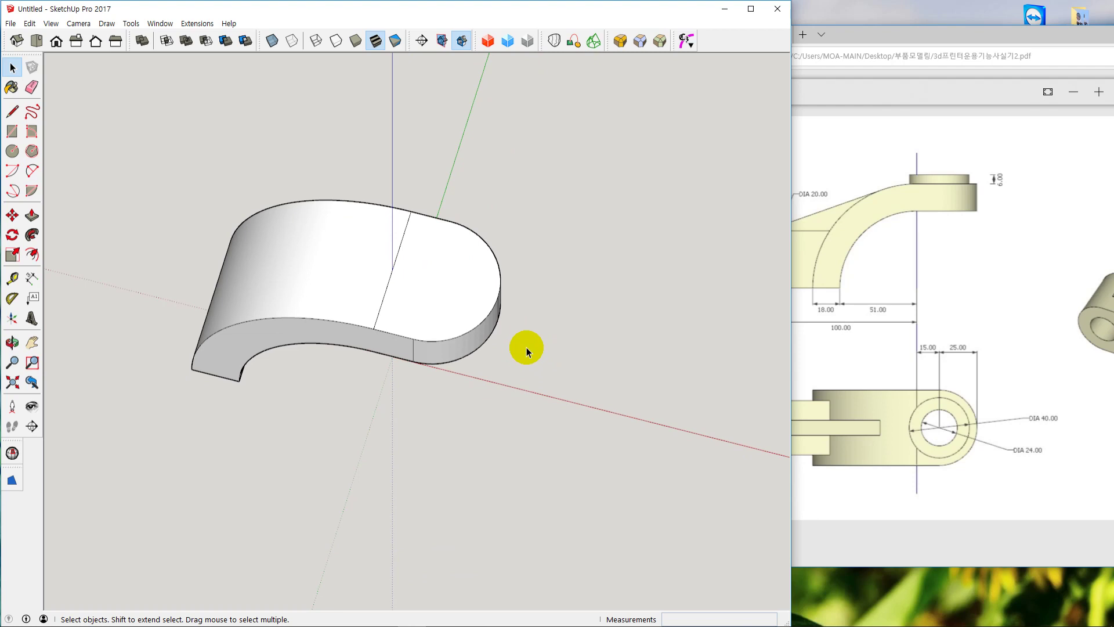
right_click(493, 256)
left_click(514, 259)
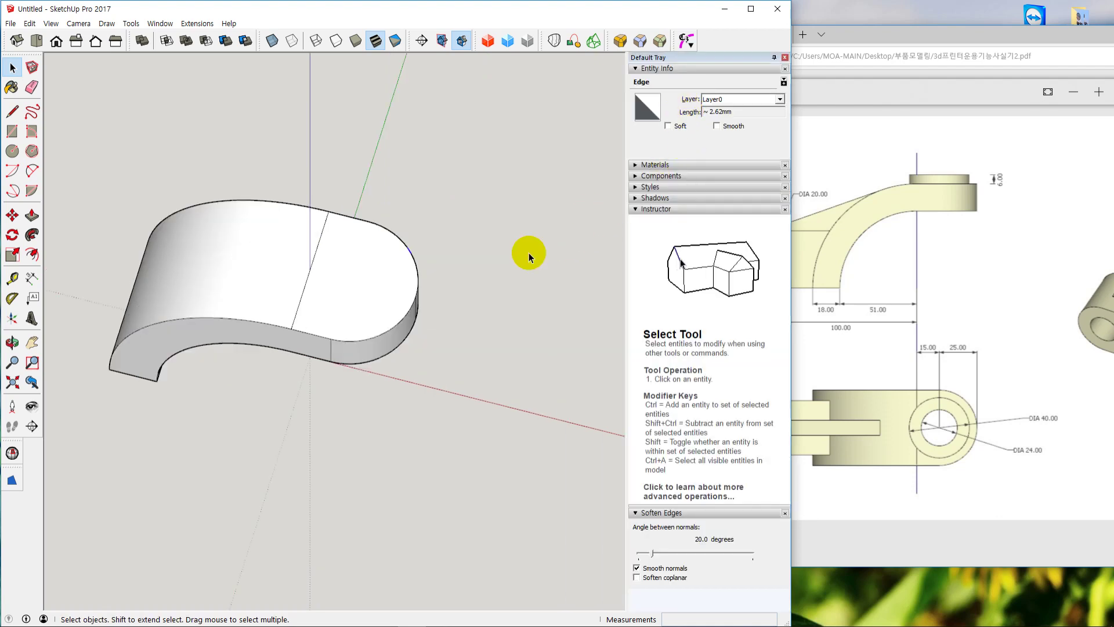
Select neighbouring edge segments along the rounded end's top outline and examine them individually and together in Entity Info
left_click(419, 259)
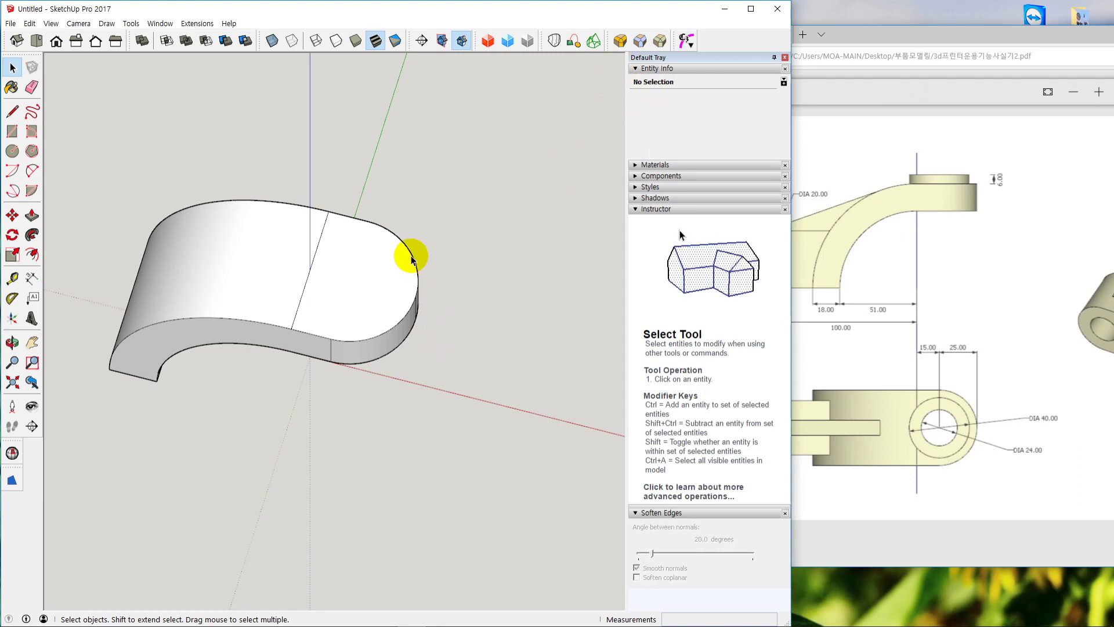
left_click(414, 256)
scroll(409, 275, "up", 9)
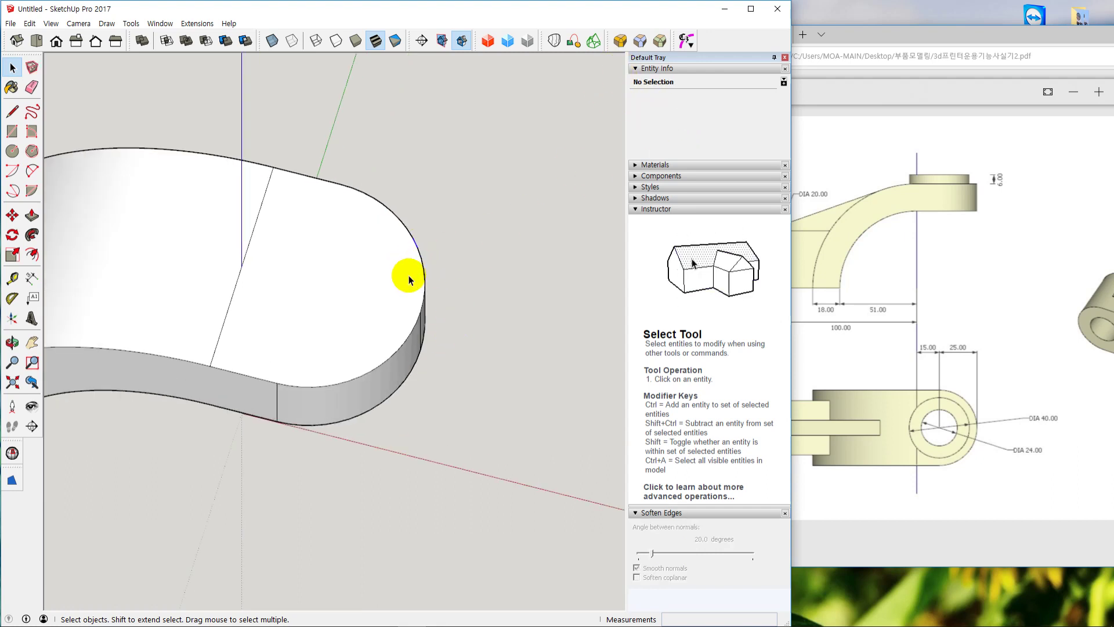
middle_click_drag(389, 292, 436, 323, "shift")
scroll(470, 243, "up", 1)
scroll(470, 248, "up", 1)
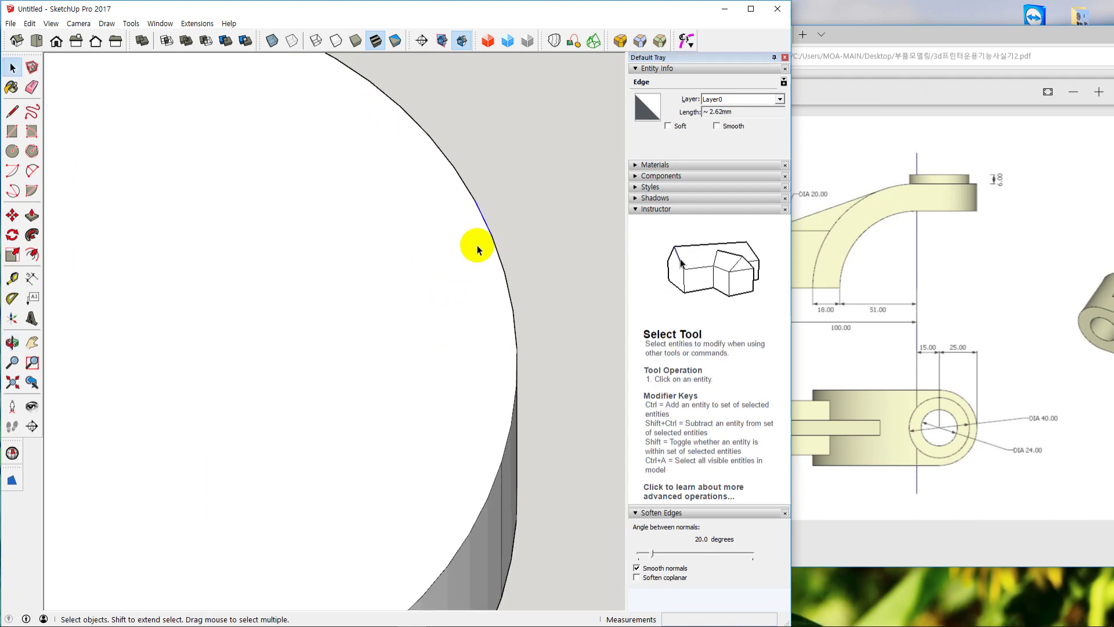
left_click(502, 262, "shift")
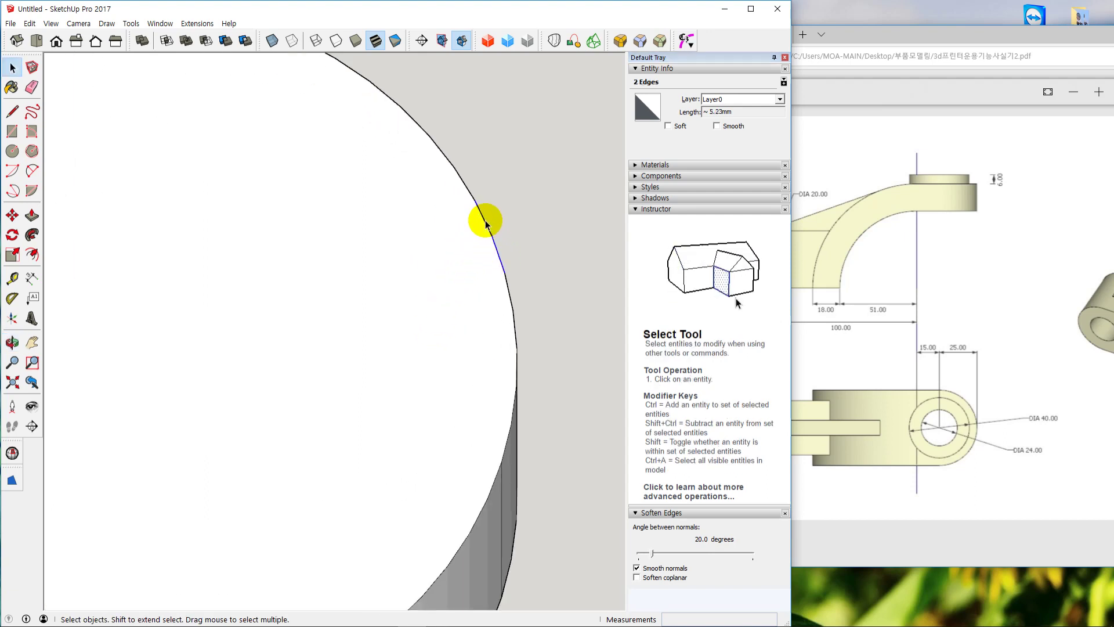
left_click(485, 222)
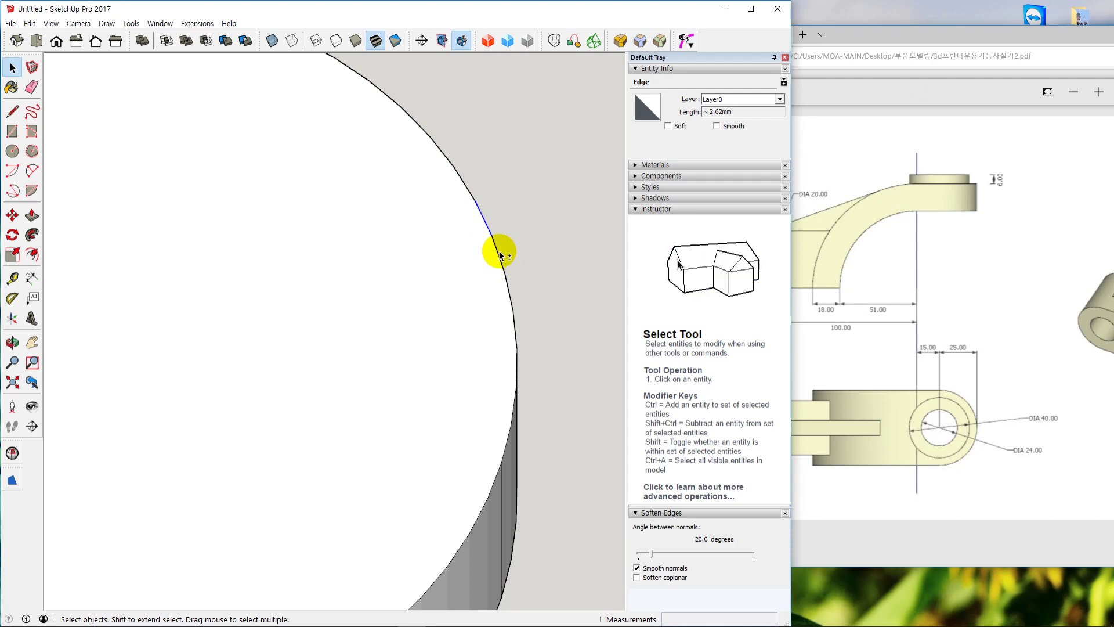
Mark the arc centre of the arm's rounded end with Arc Centerpoint Finder, using two adjacent edge segments of its top outline
left_click(495, 225, "shift")
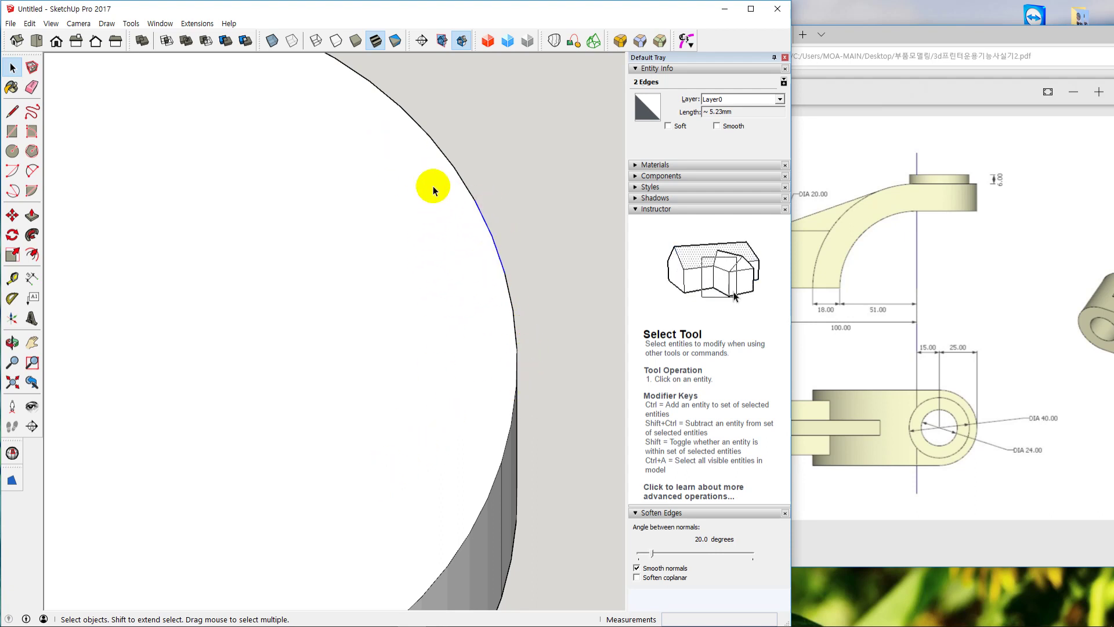
scroll(453, 215, "down", 1)
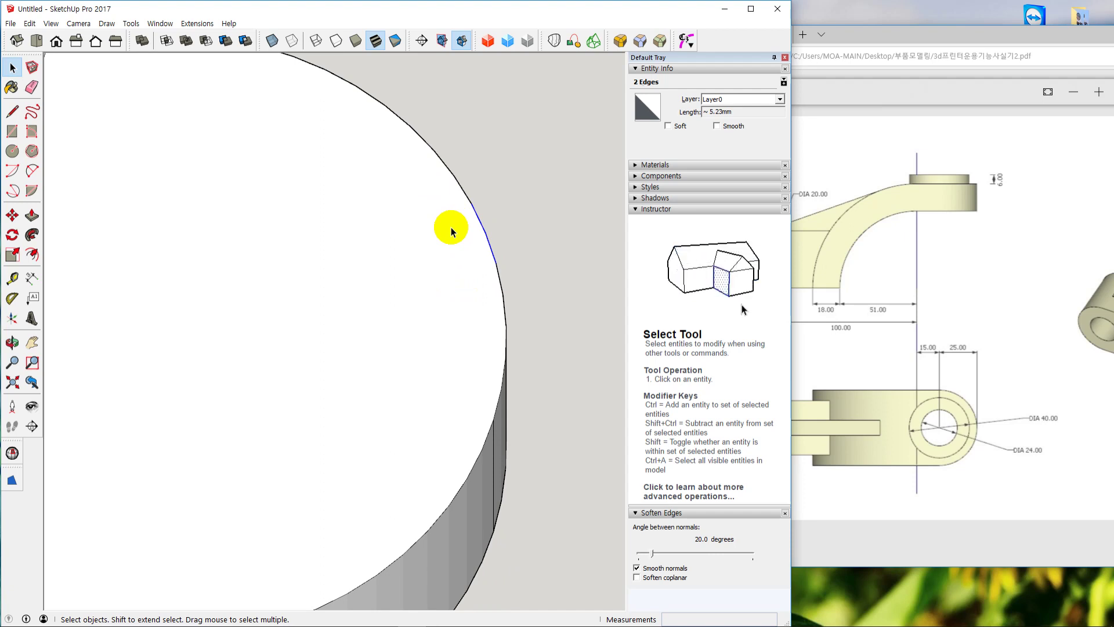
scroll(453, 232, "down", 3)
middle_click_drag(461, 231, 525, 315)
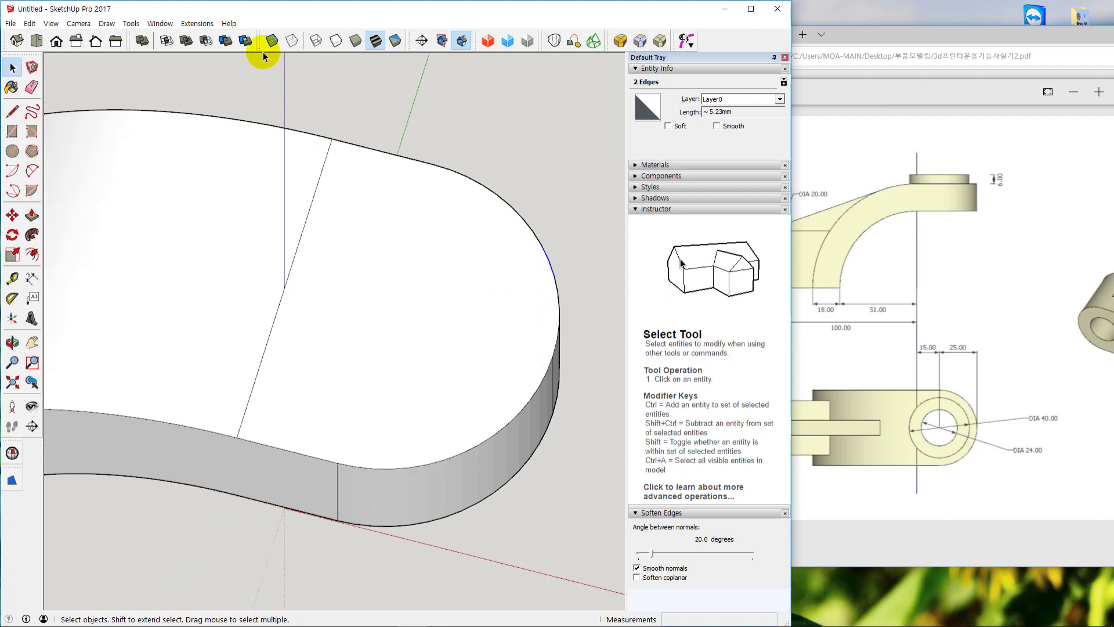
left_click(201, 26)
mouse_move(224, 50)
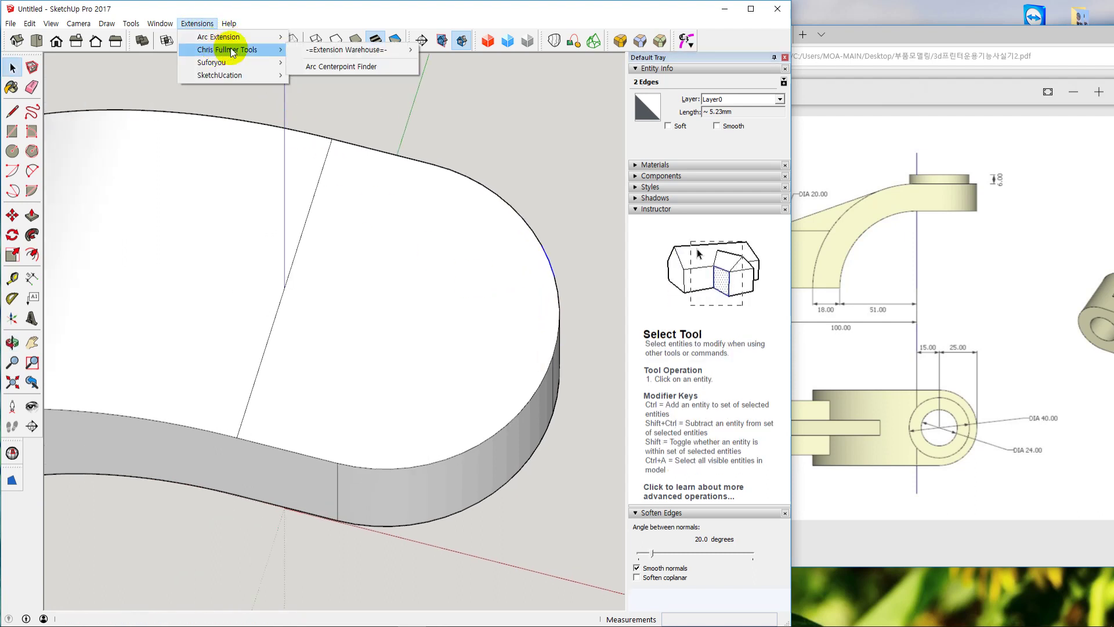
left_click(354, 68)
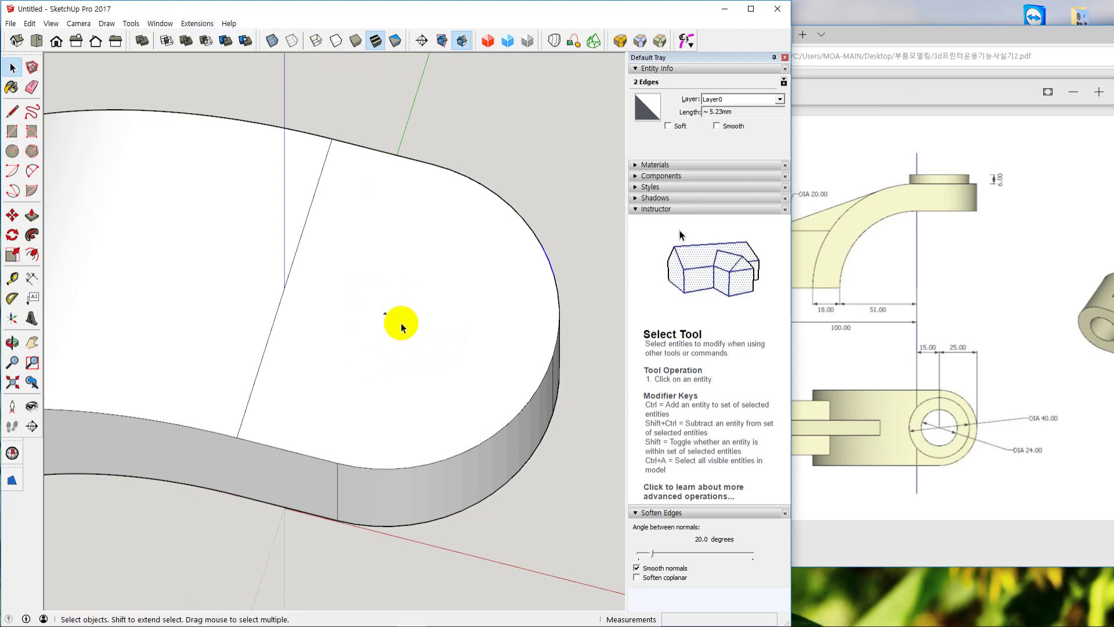
left_click(785, 57)
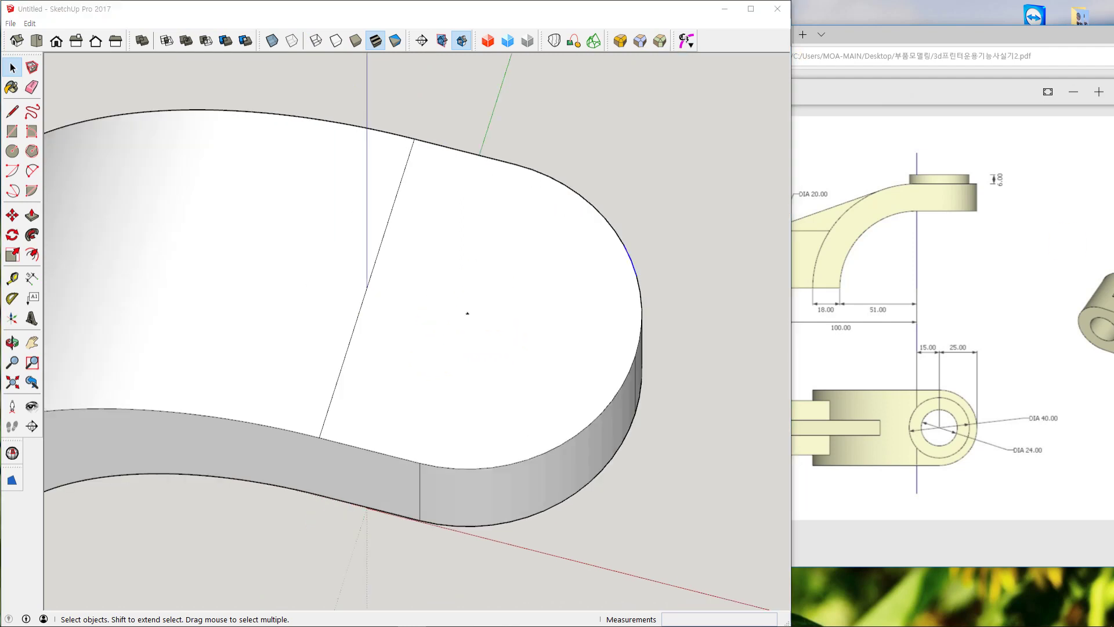
Place a vertical guide line 15 mm from the blue axis along the red direction and inspect its alignment with the centre point
left_click(483, 409)
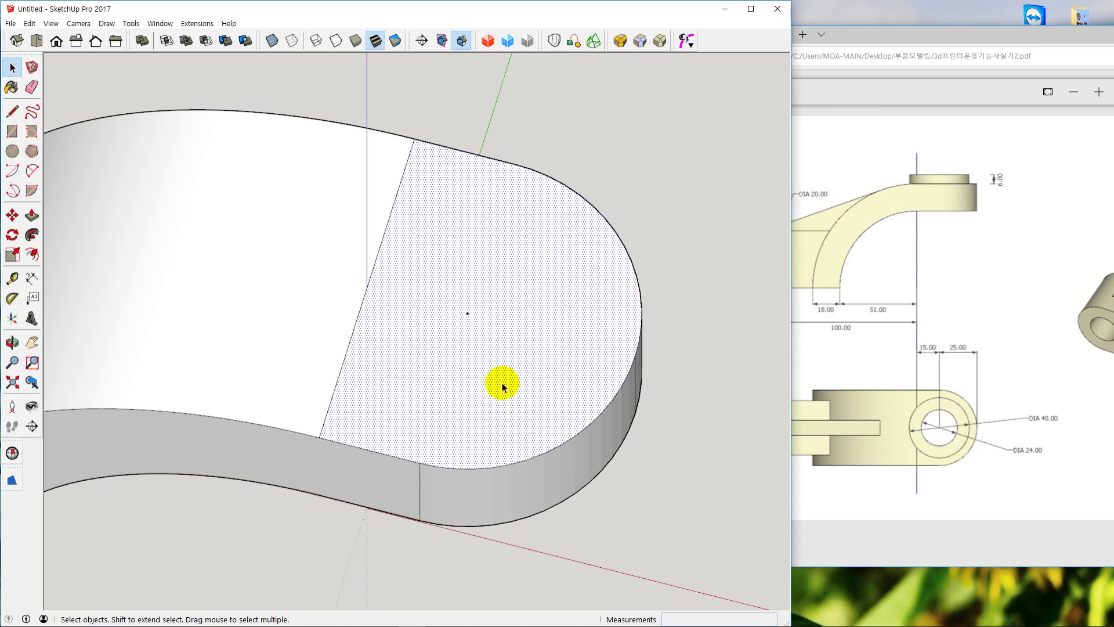
left_click(677, 322)
middle_click_drag(476, 332, 502, 364)
key("t")
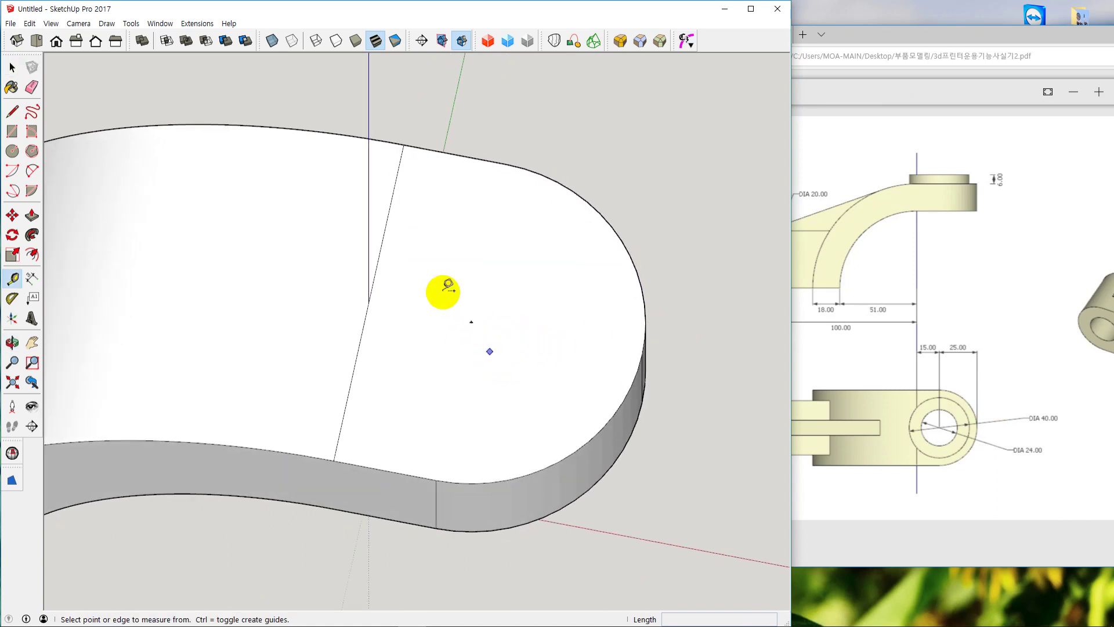
left_click(368, 113)
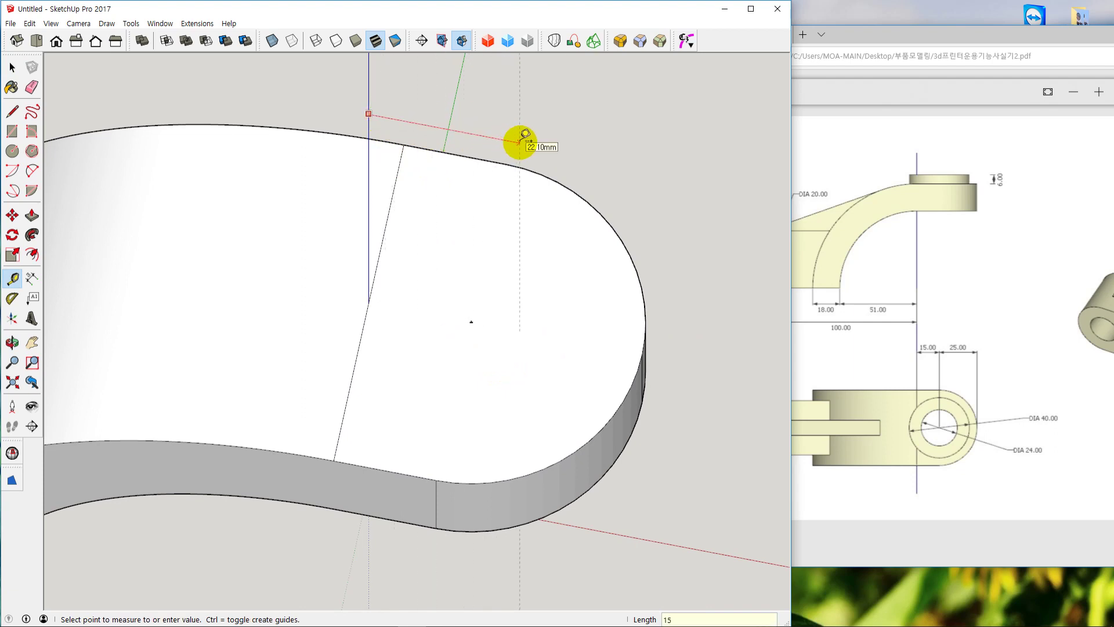
key("Return")
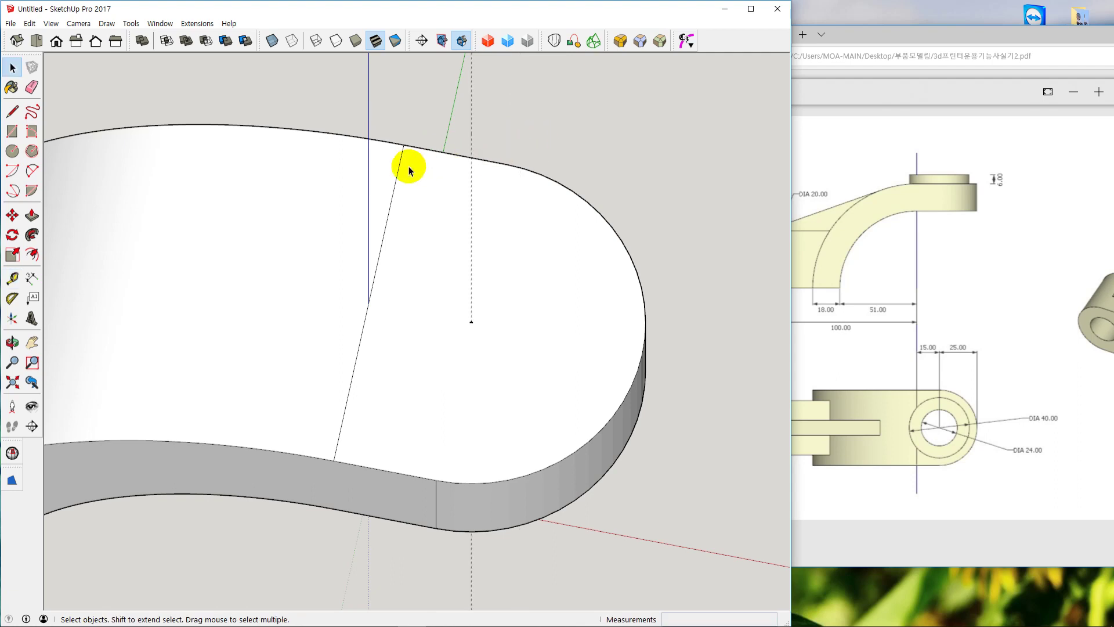
middle_click_drag(405, 166, 399, 349)
scroll(406, 343, "up", 5)
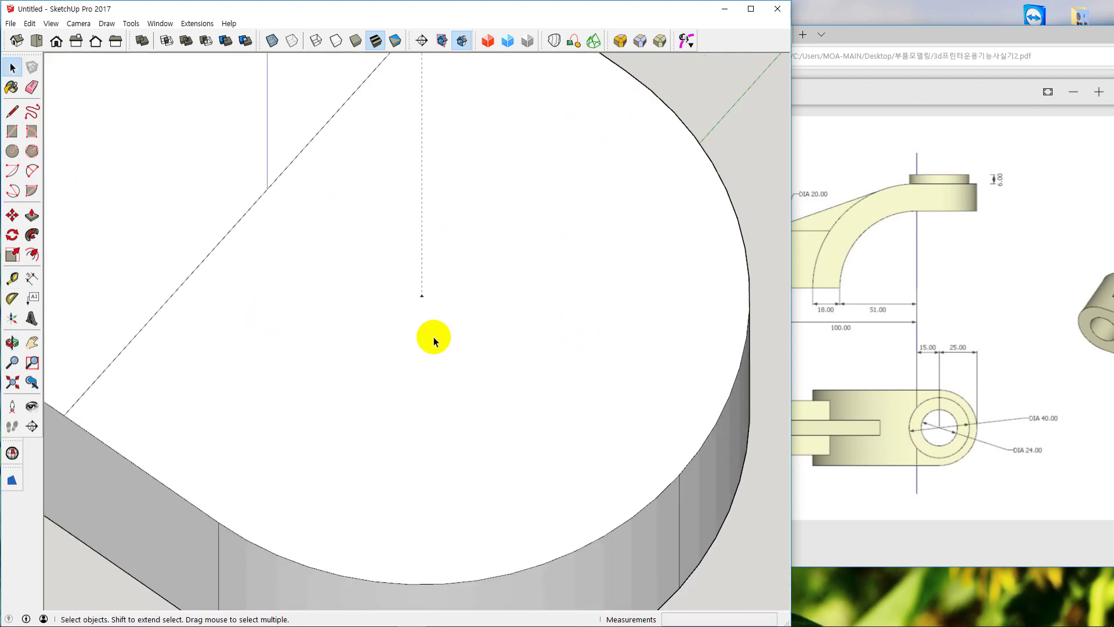
scroll(360, 331, "up", 1)
mouse_move(320, 357)
middle_mouse_down()
mouse_move(557, 361)
mouse_move(415, 369)
mouse_move(509, 403)
middle_mouse_up()
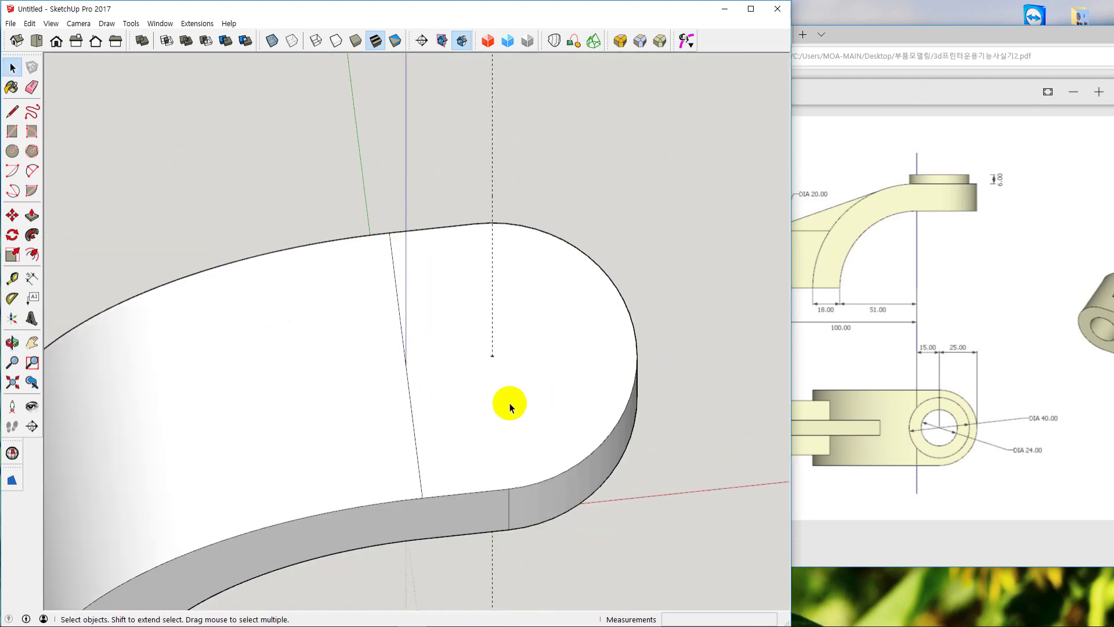
scroll(391, 405, "up", 3)
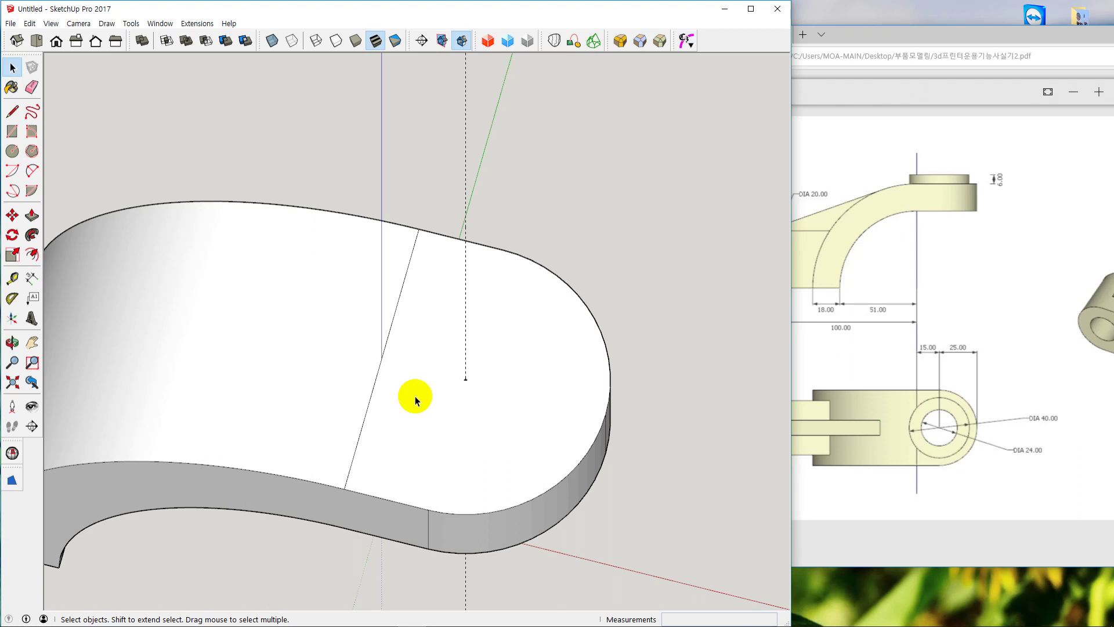
Add a face centre point (면의 중심점구하기) to the flat top face of the arm's rounded end
middle_click_drag(530, 460, 495, 368, "shift")
left_click(507, 353)
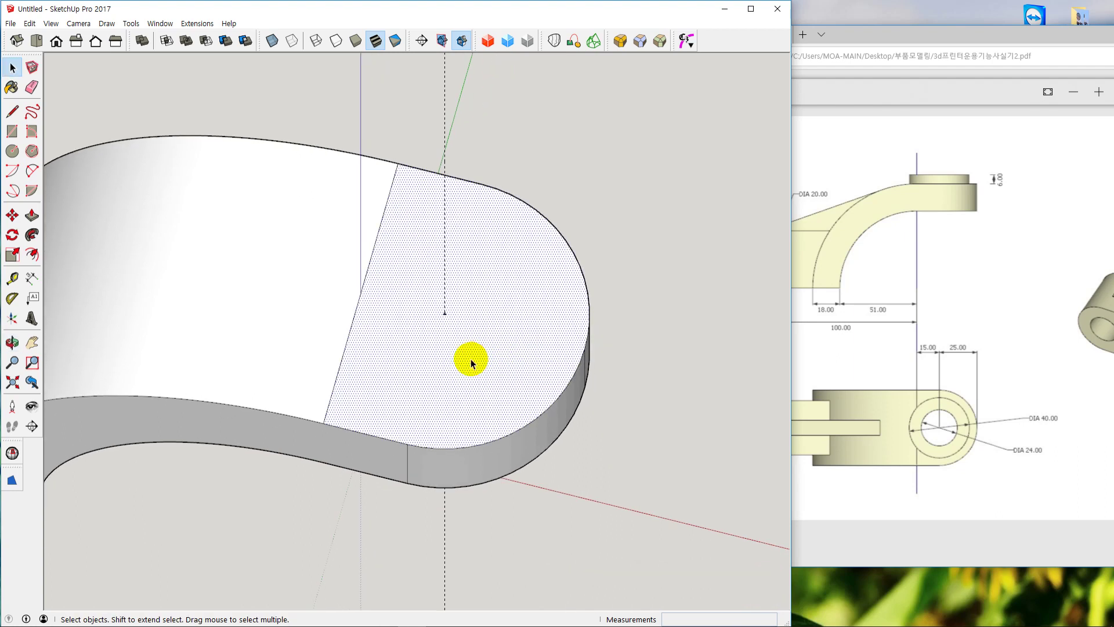
right_click(495, 308)
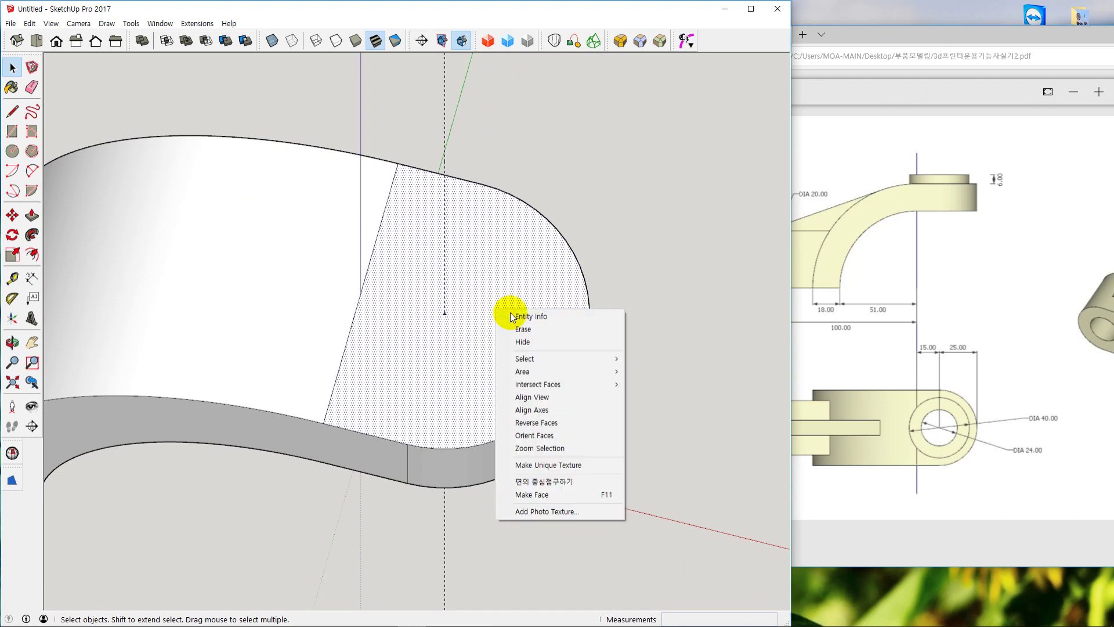
left_click(558, 481)
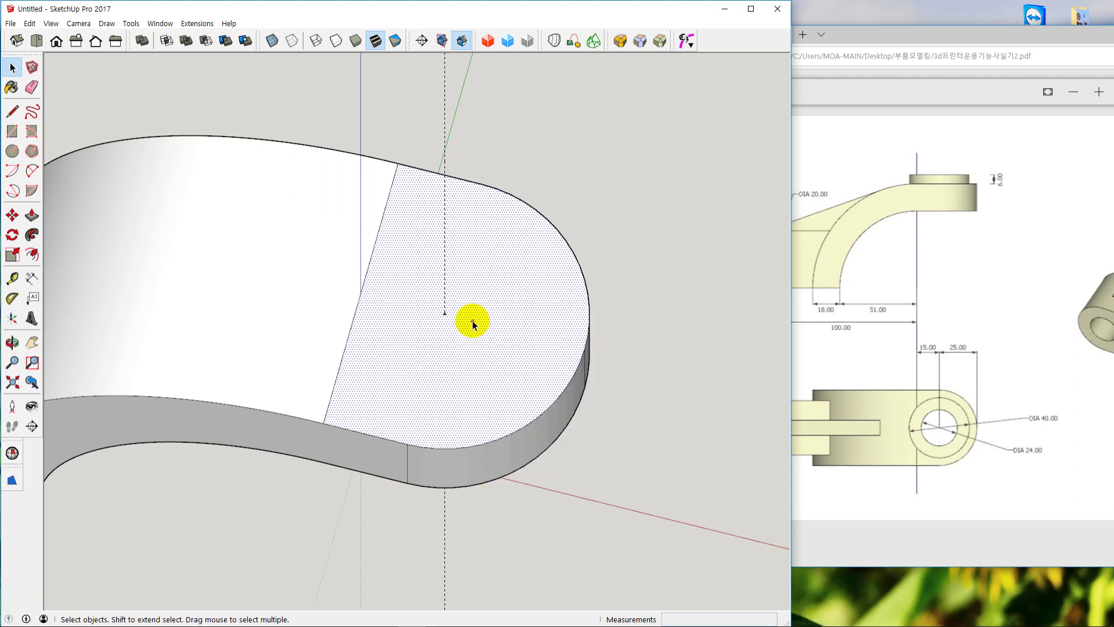
left_click(674, 309)
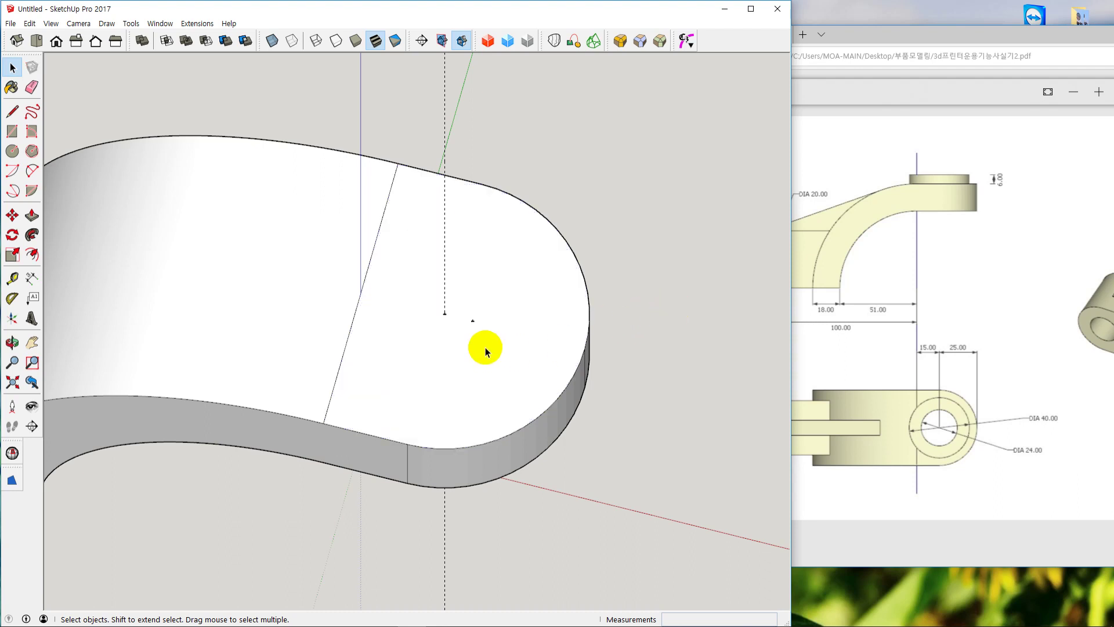
left_click(488, 186)
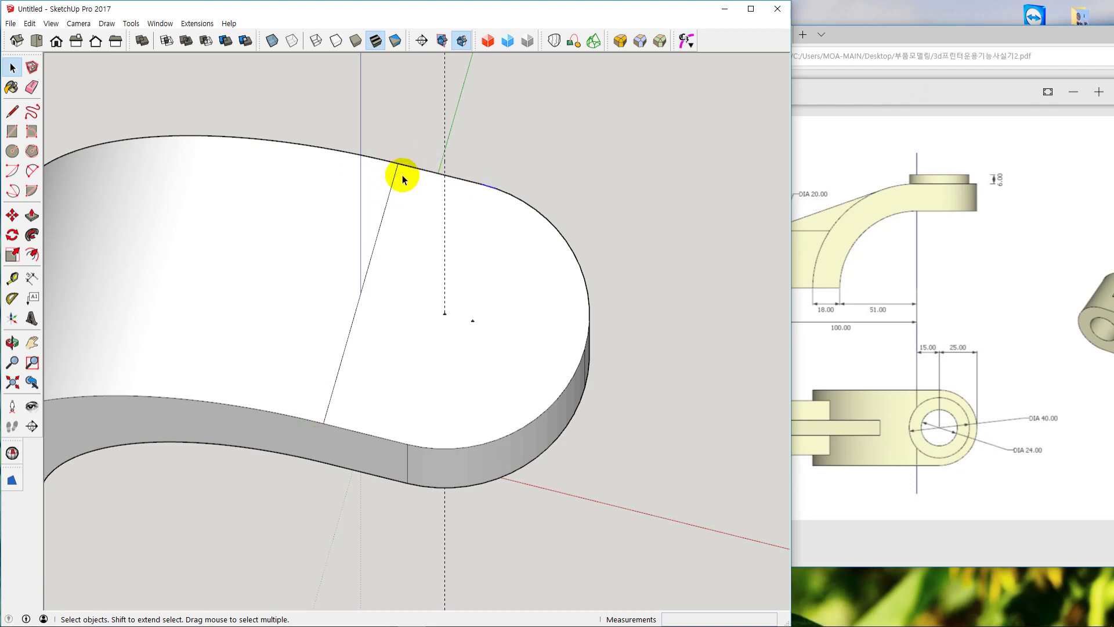
left_click(482, 315)
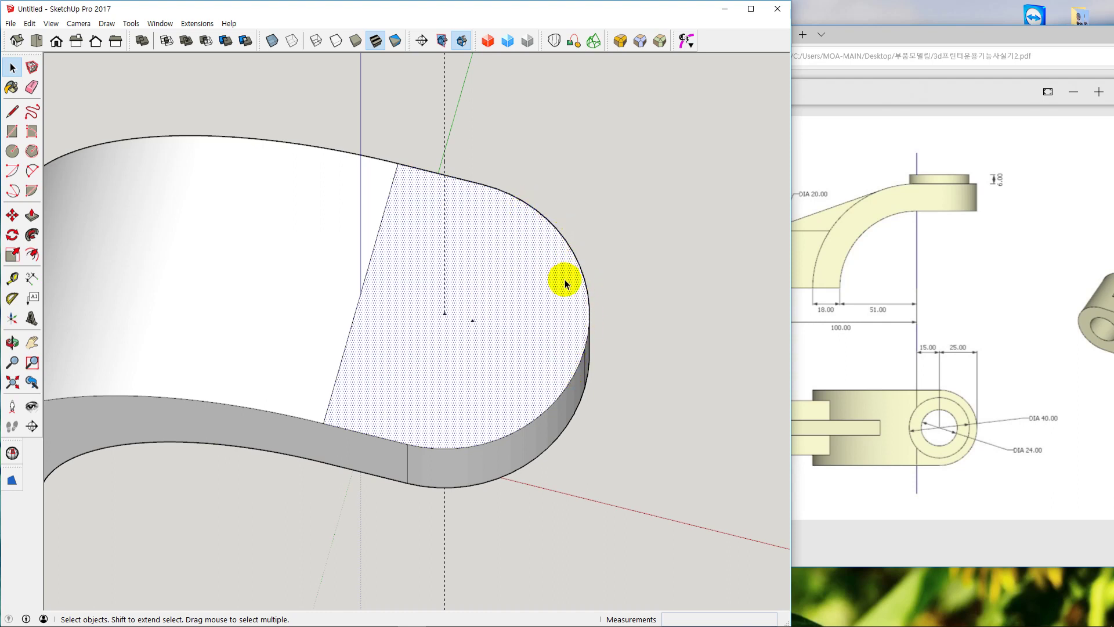
left_click(610, 332)
right_click(510, 341)
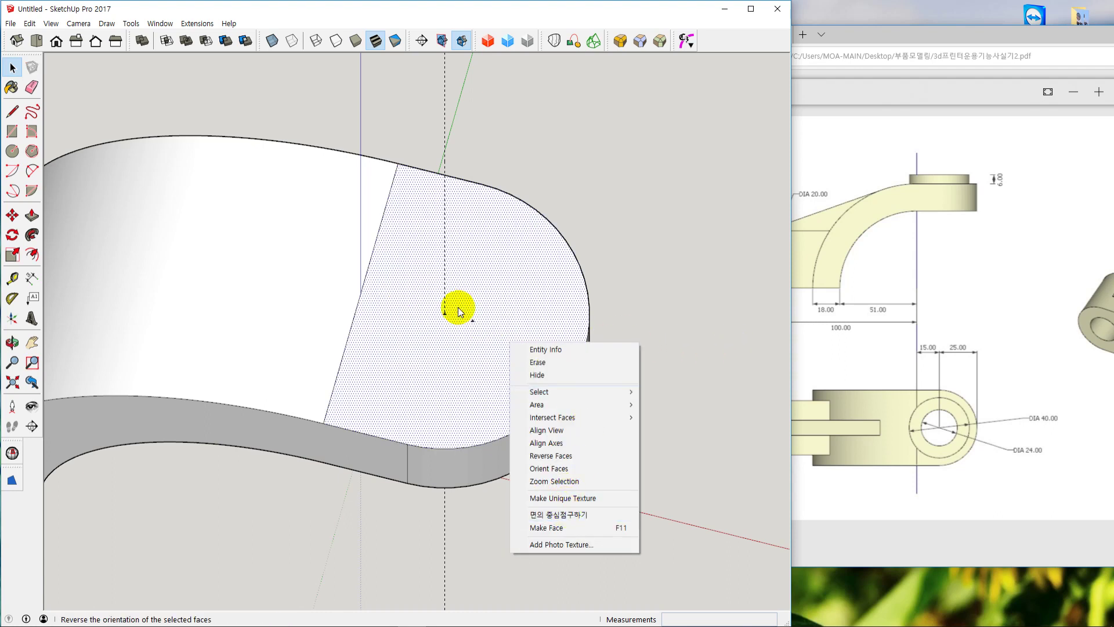
left_click(681, 243)
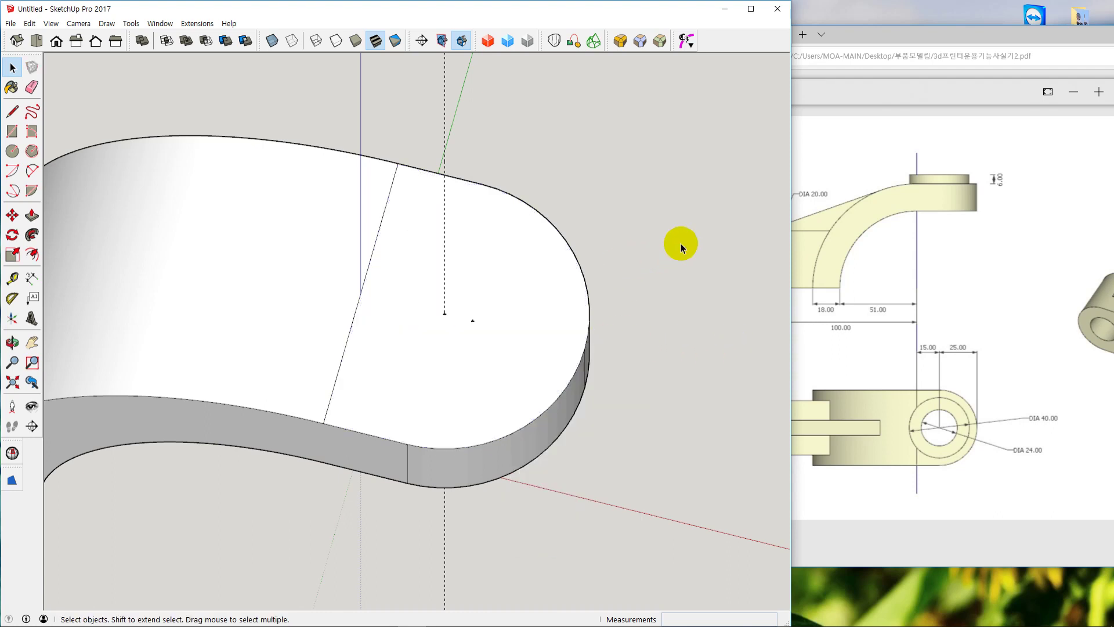
Delete the face centre point and the vertical guide line, keeping the arc centre point on the top face
left_click(472, 320)
key("Delete")
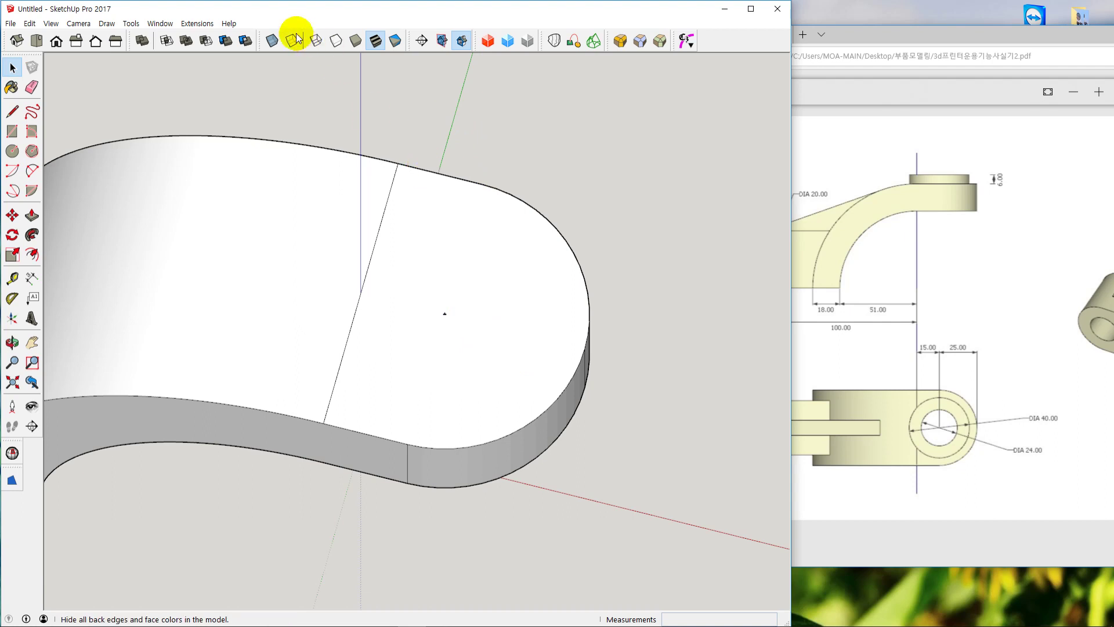
left_click(206, 23)
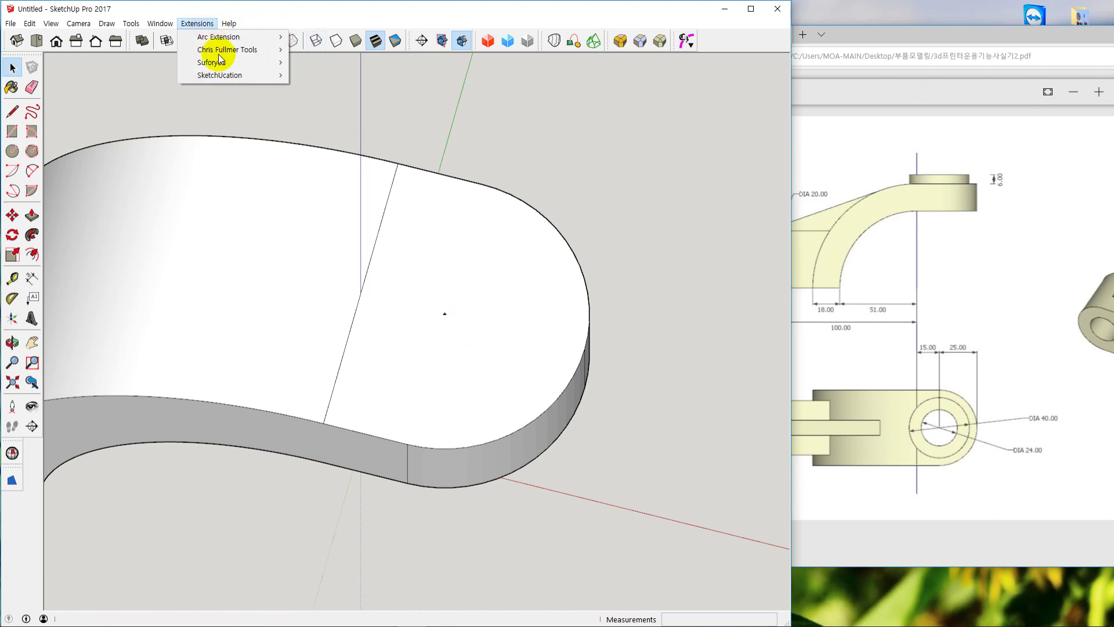
mouse_move(225, 50)
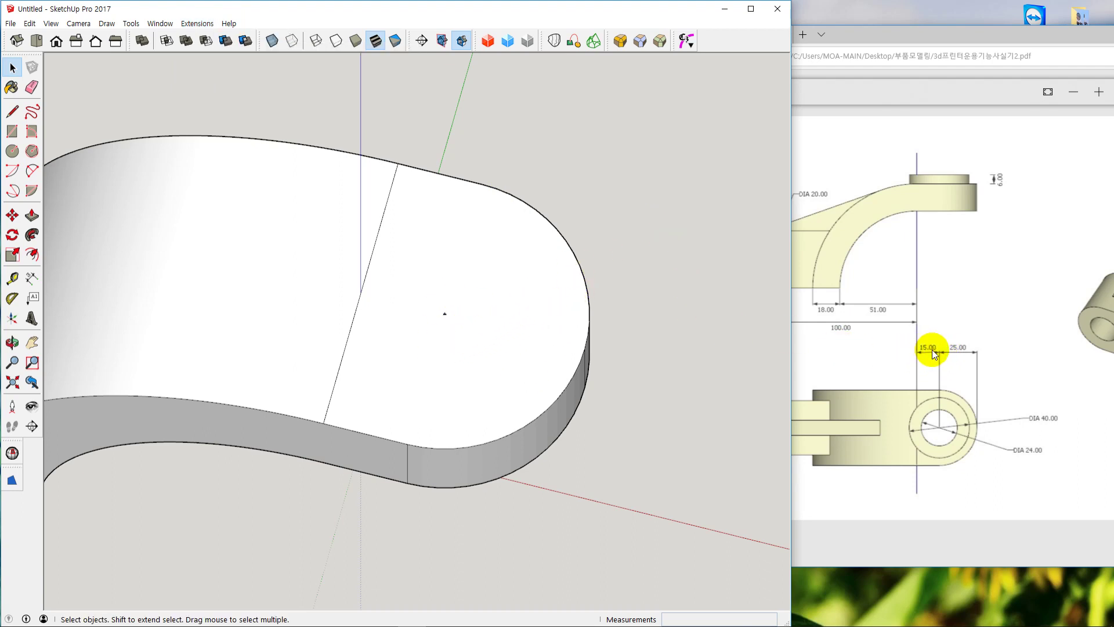
scroll(528, 355, "down", 3)
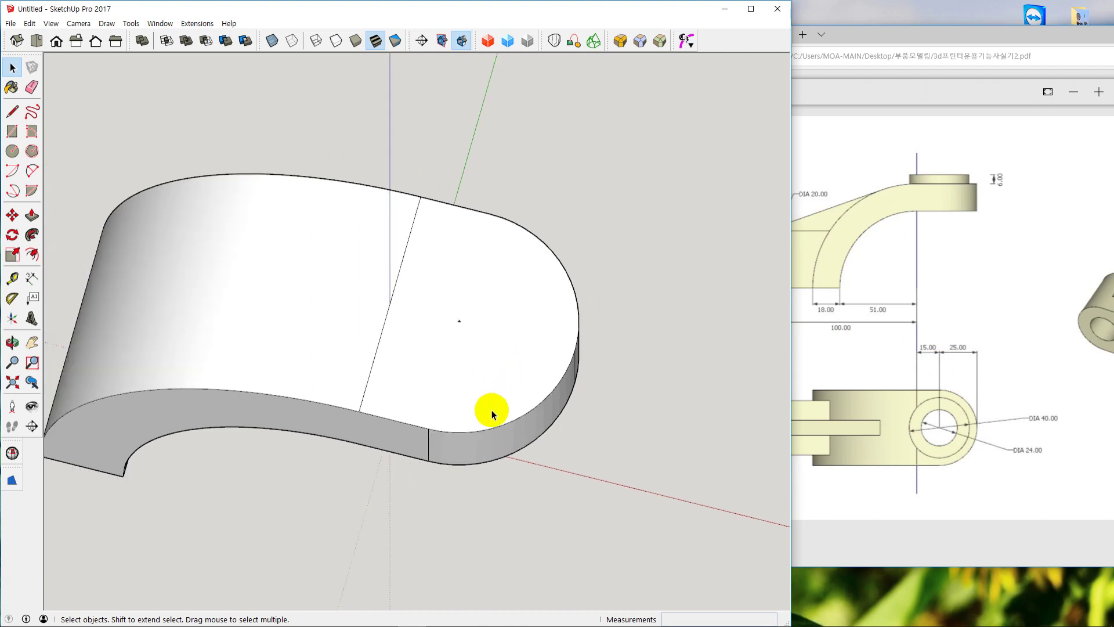
mouse_move(495, 410)
middle_mouse_down()
mouse_move(540, 364)
mouse_move(565, 371)
middle_mouse_up()
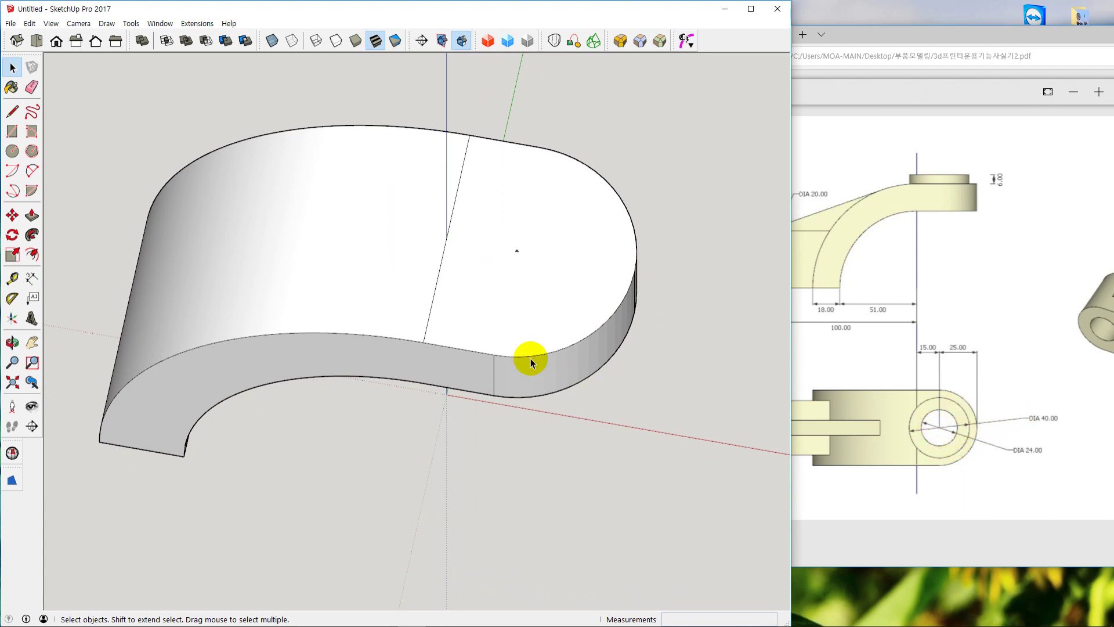
left_click(12, 151)
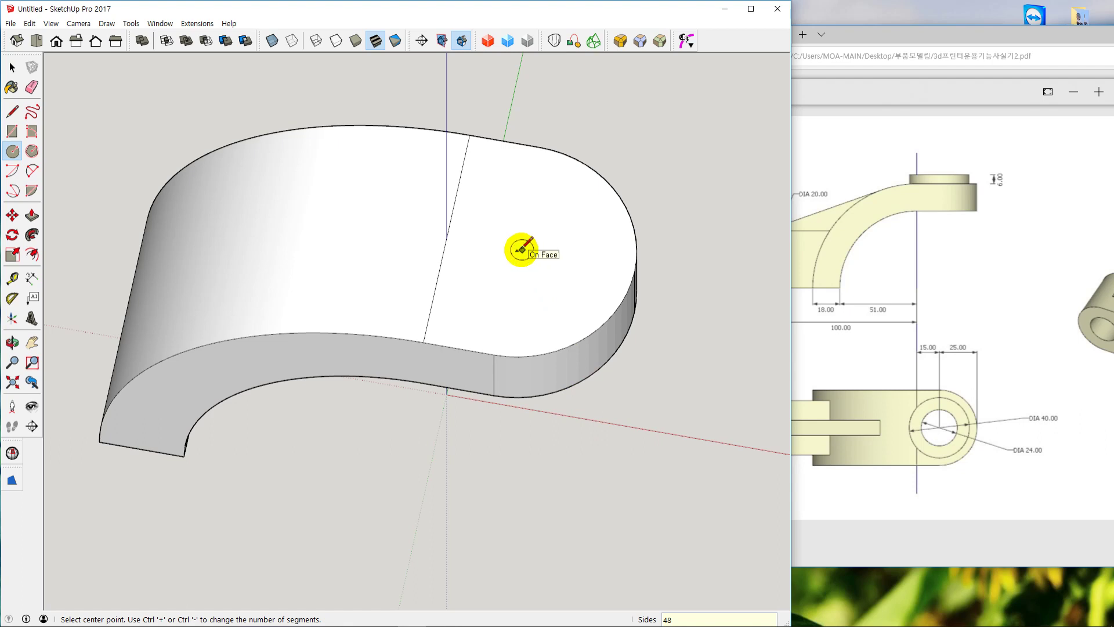
left_click(517, 251)
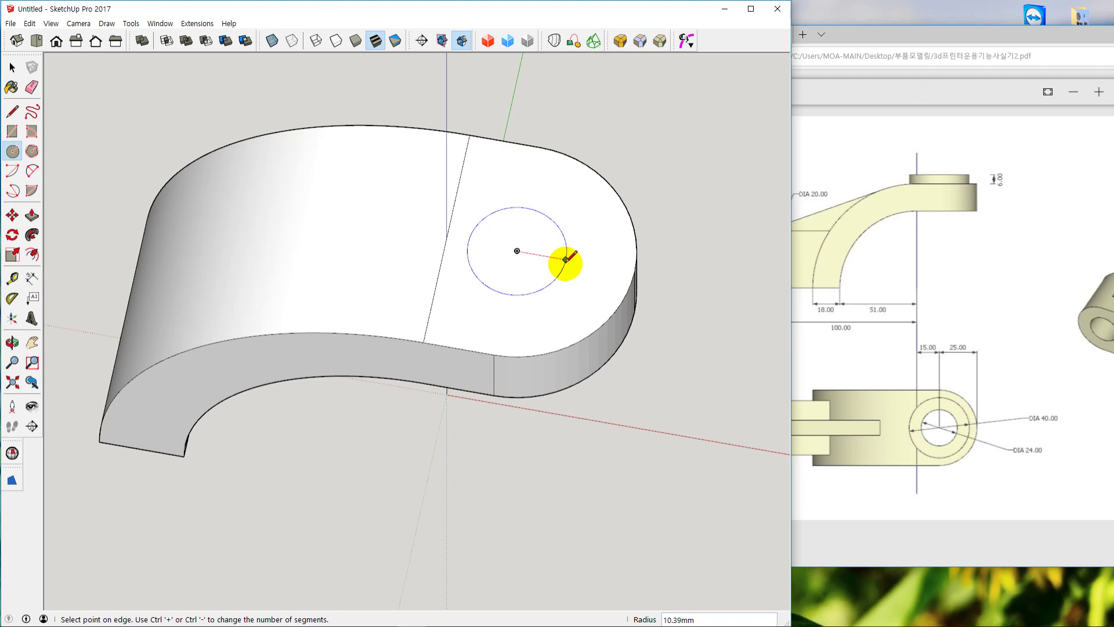
key("space")
Draw a 12-sided circle with a 40 mm radius on the empty ground beside the bracket
scroll(511, 294, "down", 5)
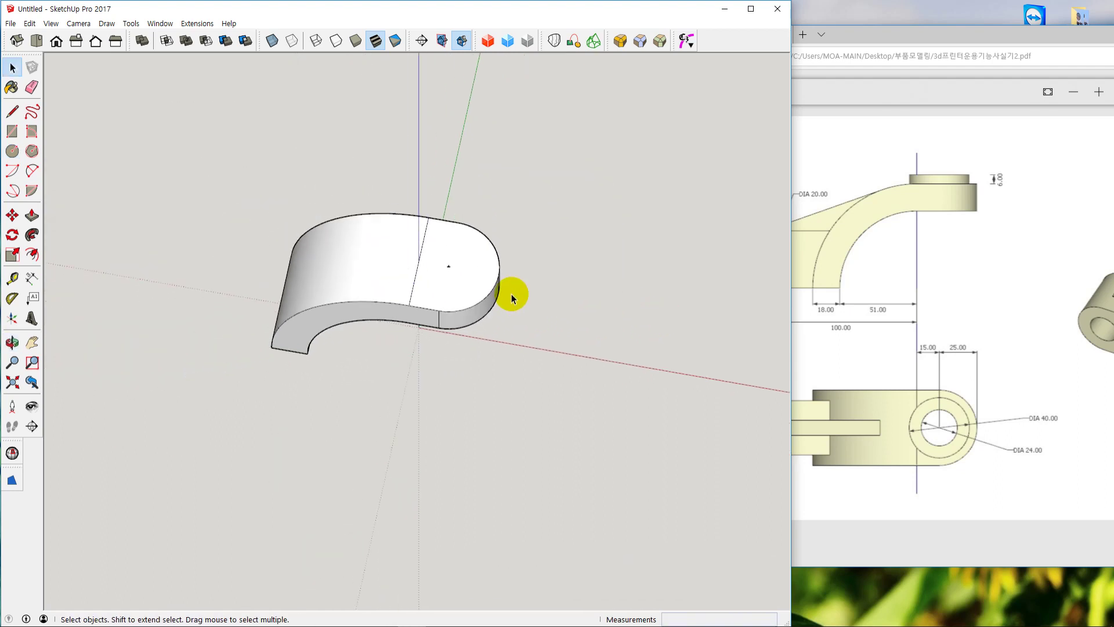
middle_click_drag(511, 294, 145, 202, "shift")
left_click(12, 150)
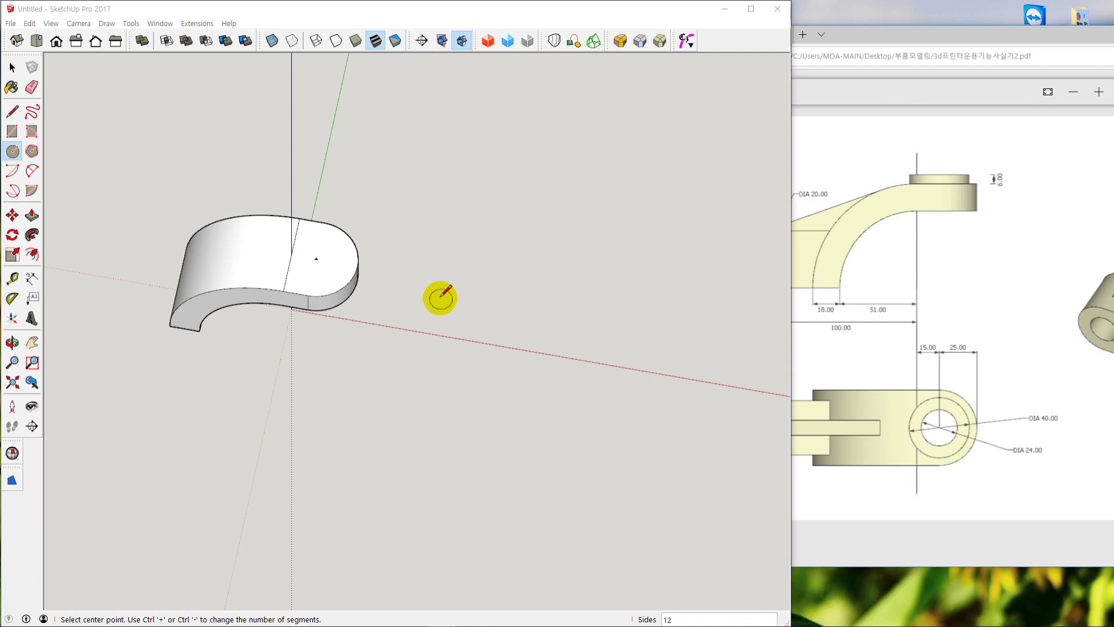
left_click(501, 296)
left_click(500, 296)
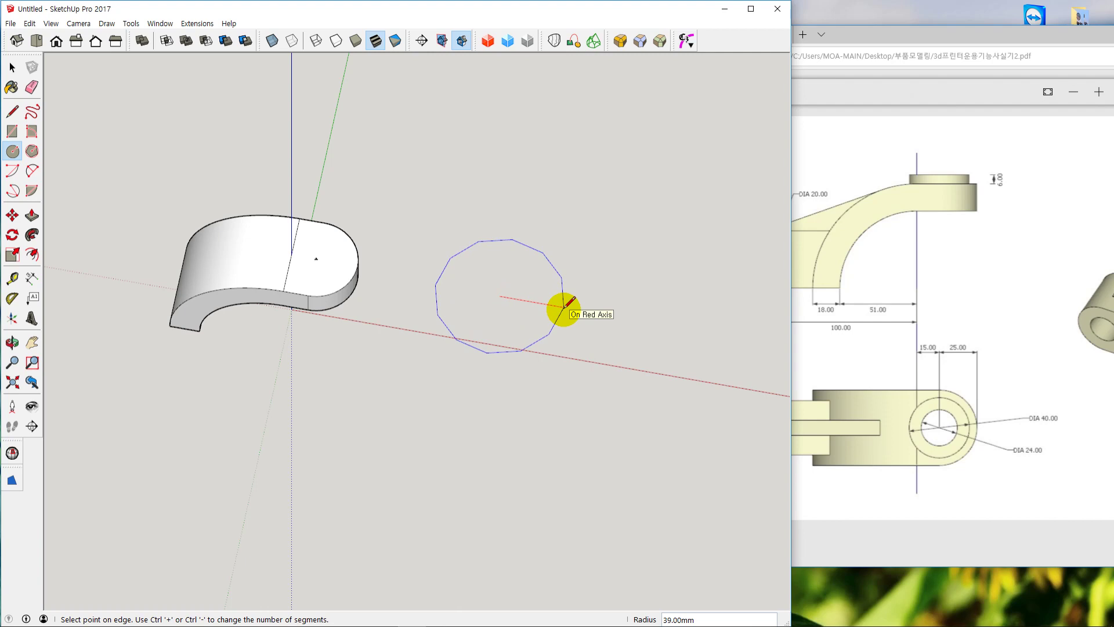
key("Return")
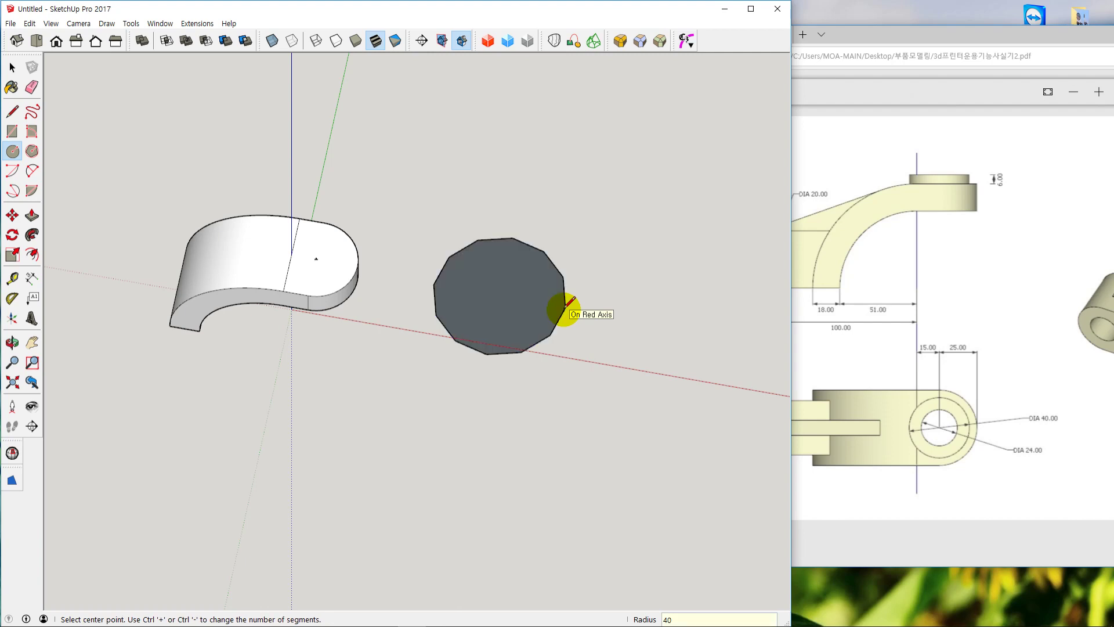
key("space")
Examine the 12-sided circle's radius and segment count in Entity Info
left_click(534, 347)
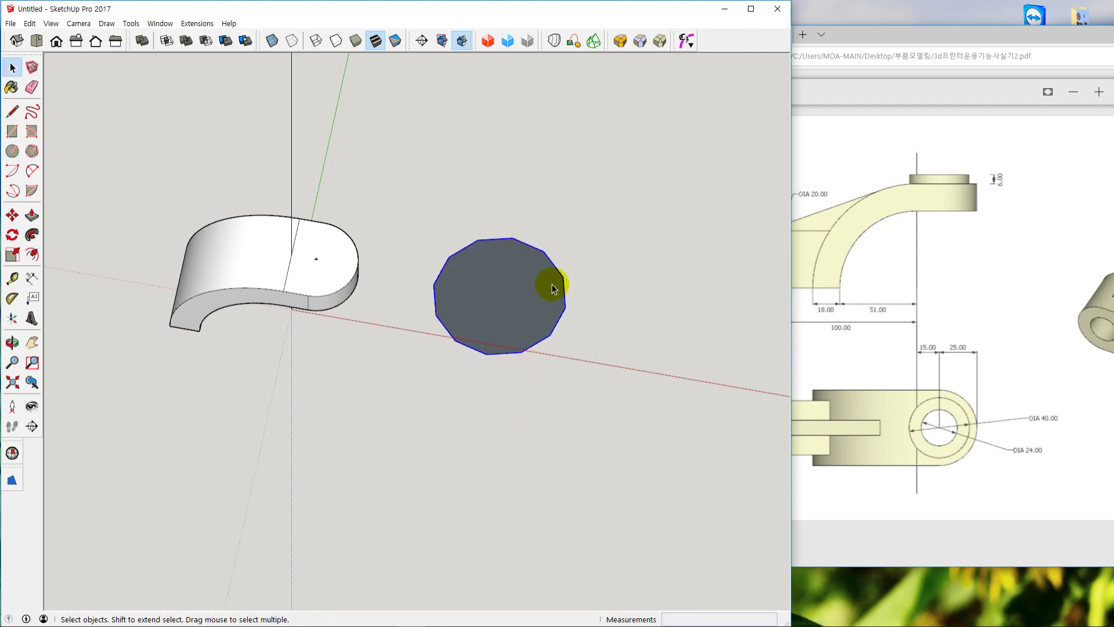
right_click(561, 277)
left_click(582, 285)
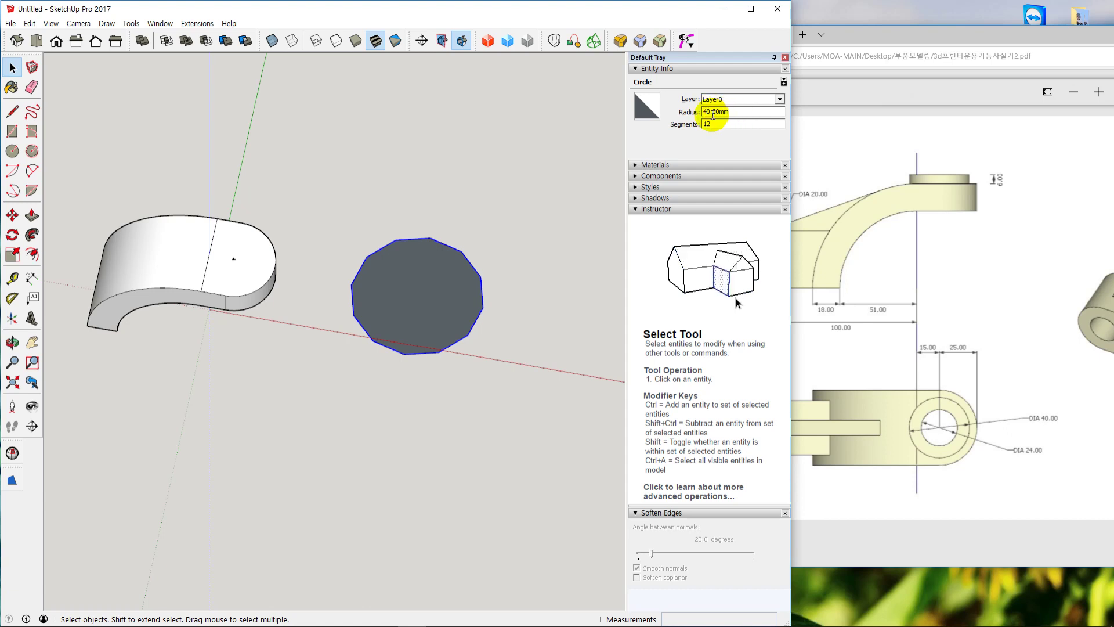
left_click(785, 57)
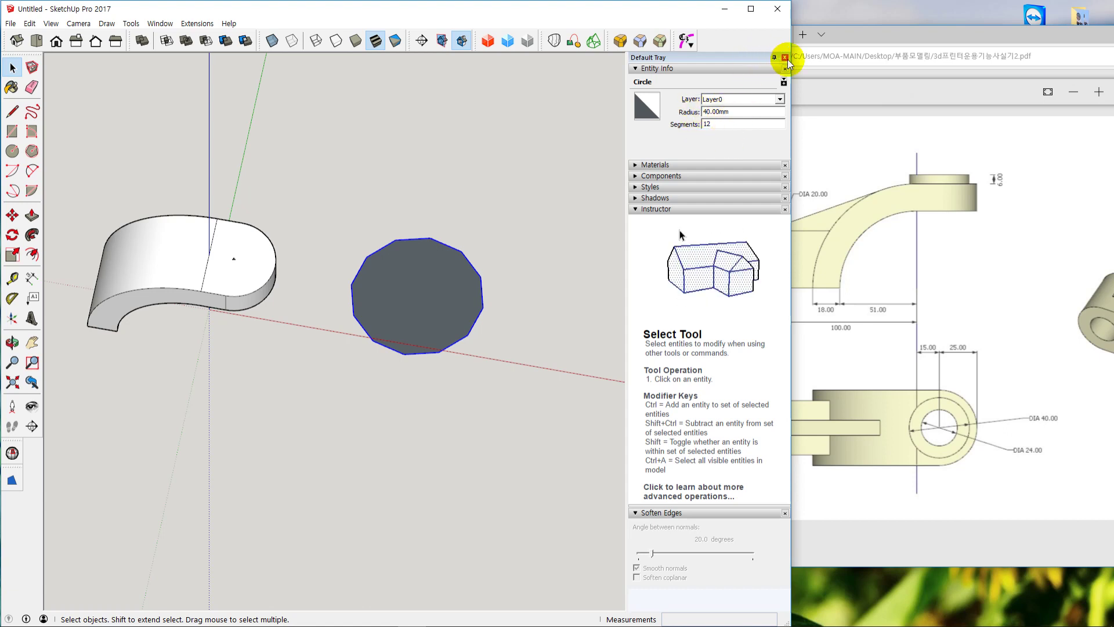
Add a face centre point (면의 중심점구하기) to the 12-sided circle and draw a rotated concentric circle with a 40 mm radius from it
left_click(586, 319)
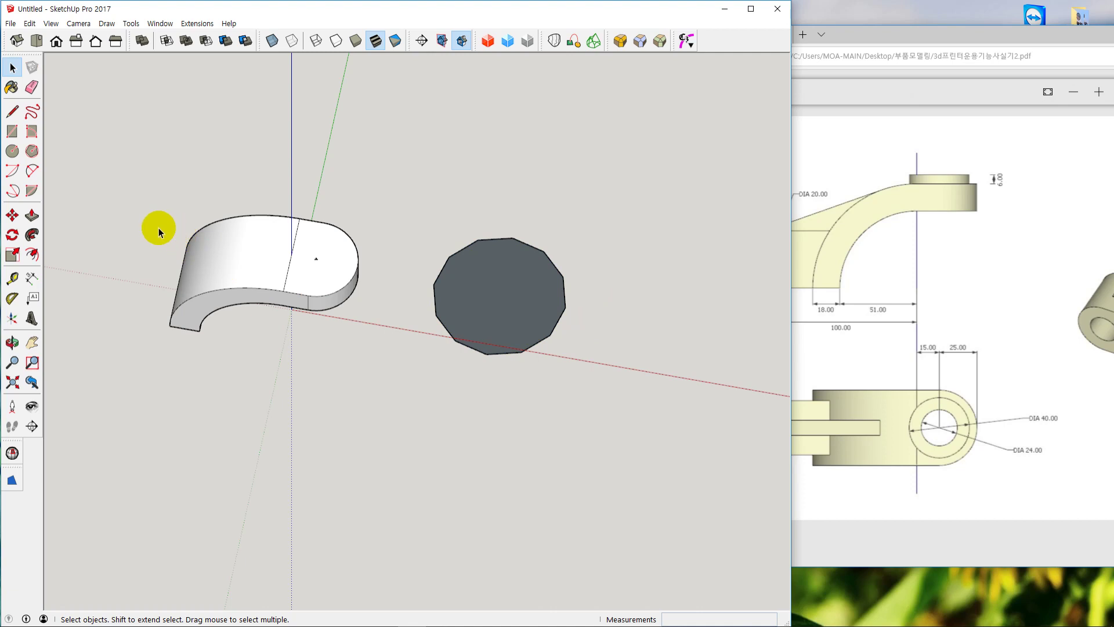
key("c")
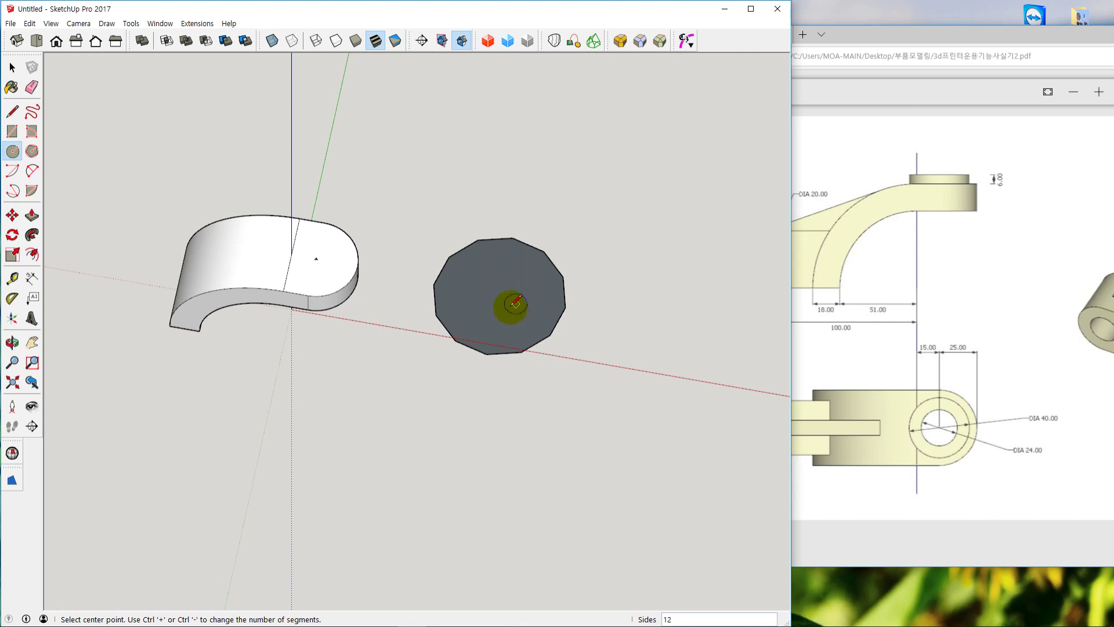
right_click(513, 284)
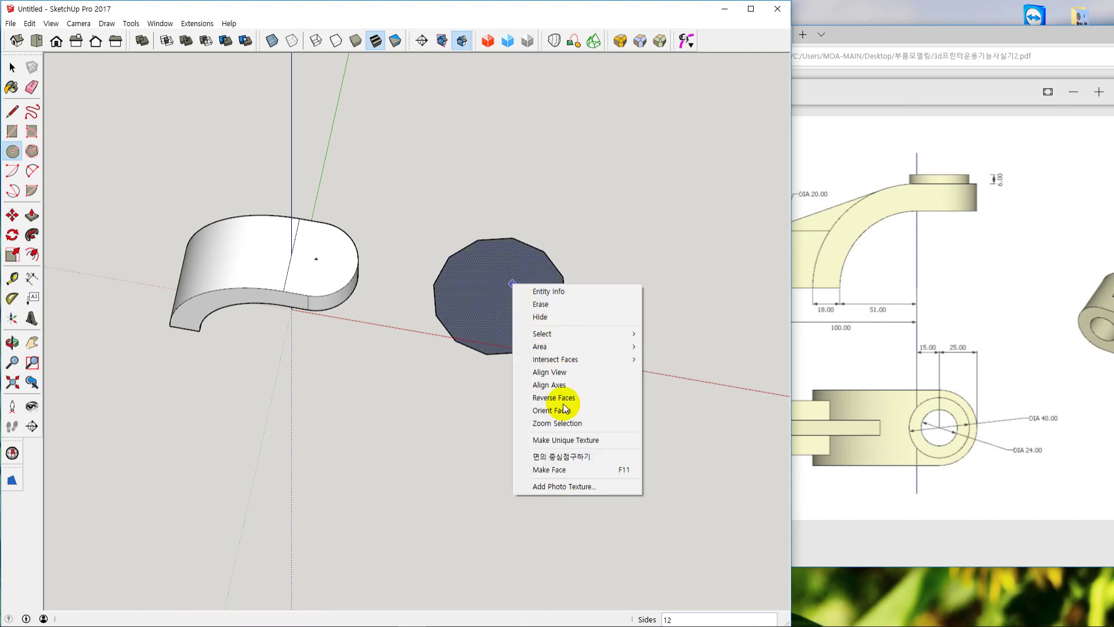
left_click(574, 452)
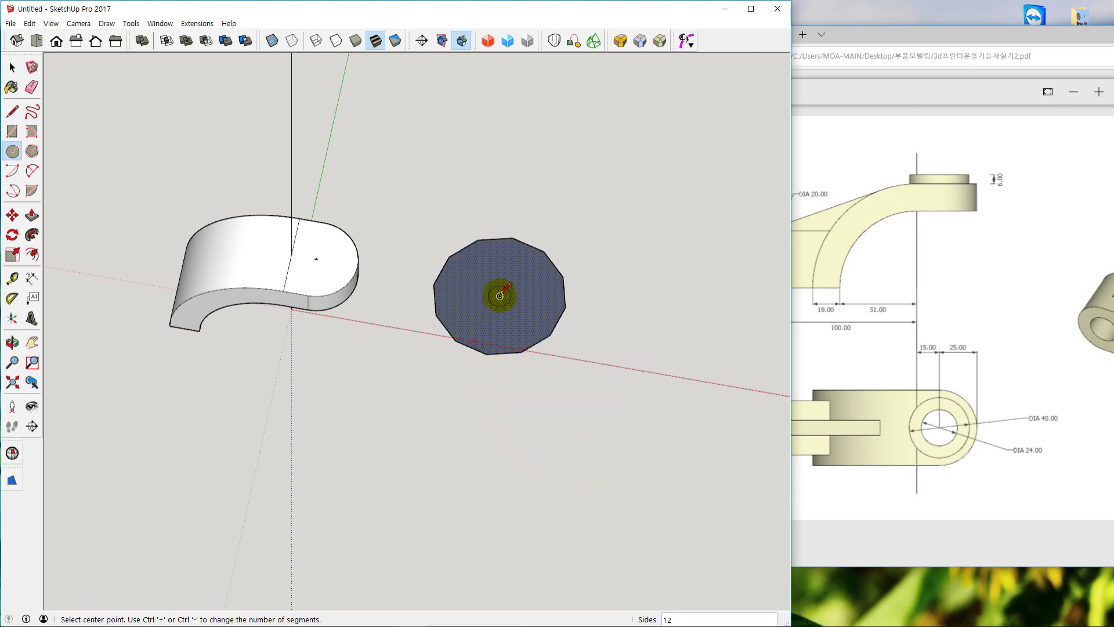
left_click(500, 296)
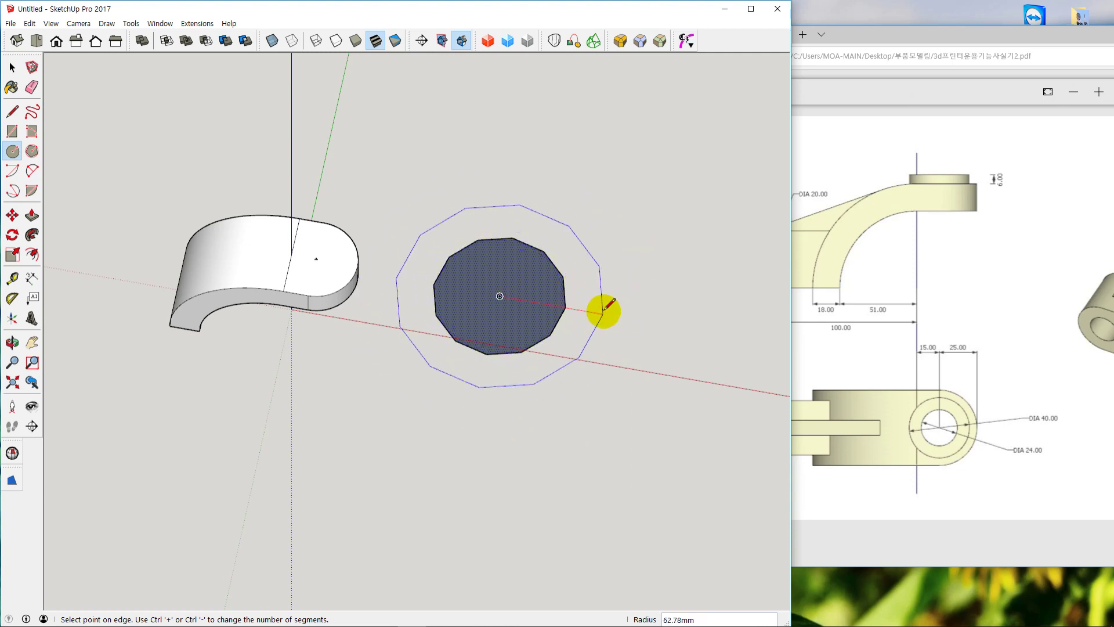
left_click(612, 231)
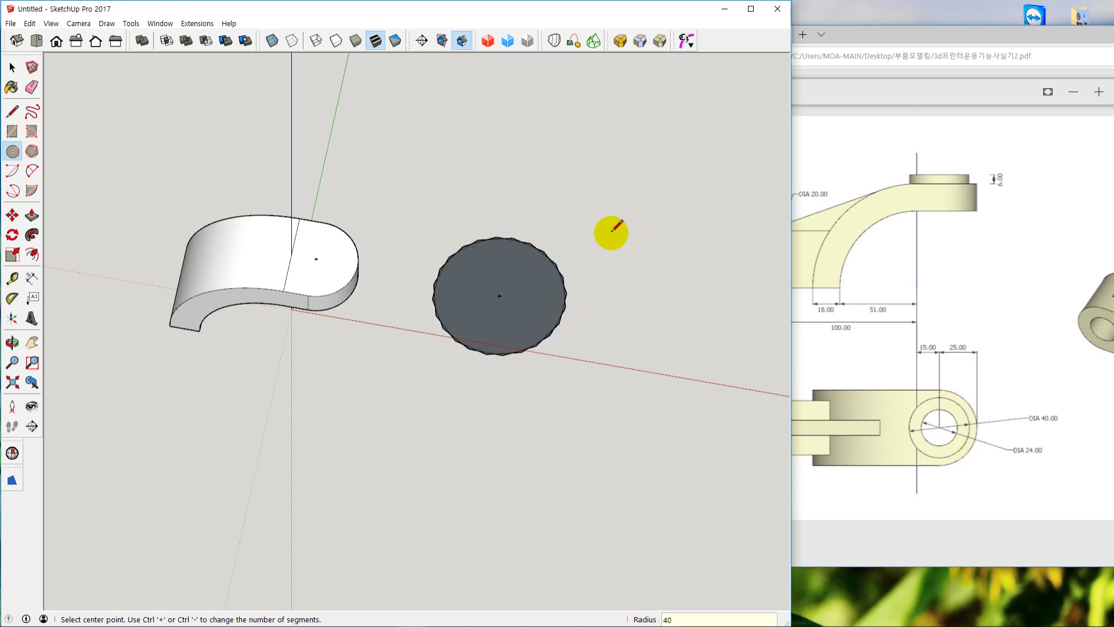
Examine how the edges of the two overlapping 40 mm radius circles cross and where small sliver faces lie between them
key("space")
scroll(505, 307, "up", 3)
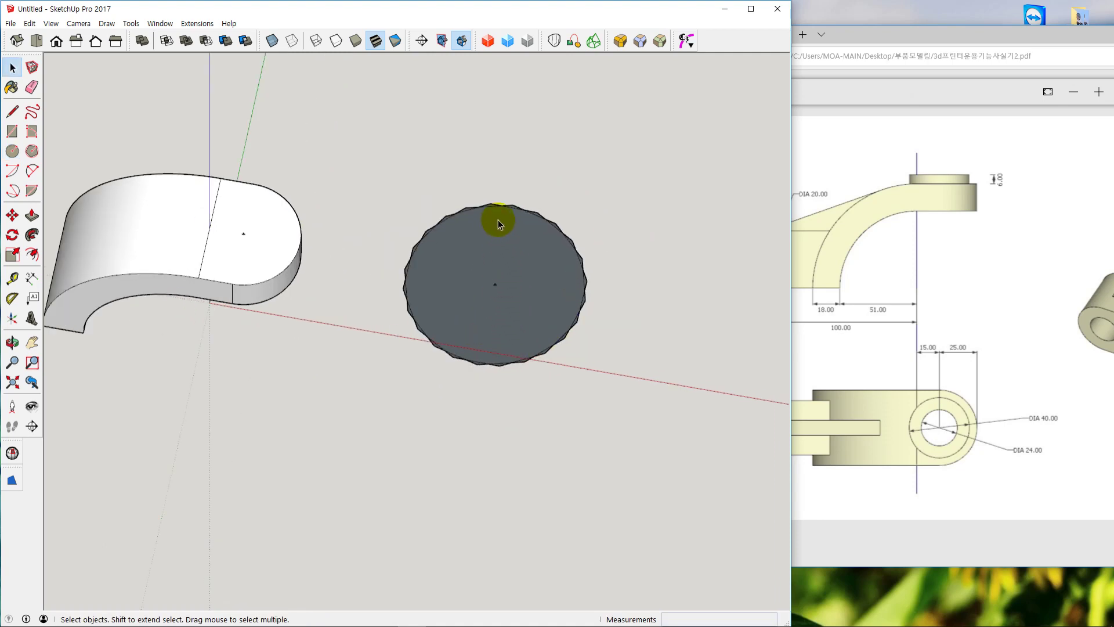
scroll(499, 219, "down", 2)
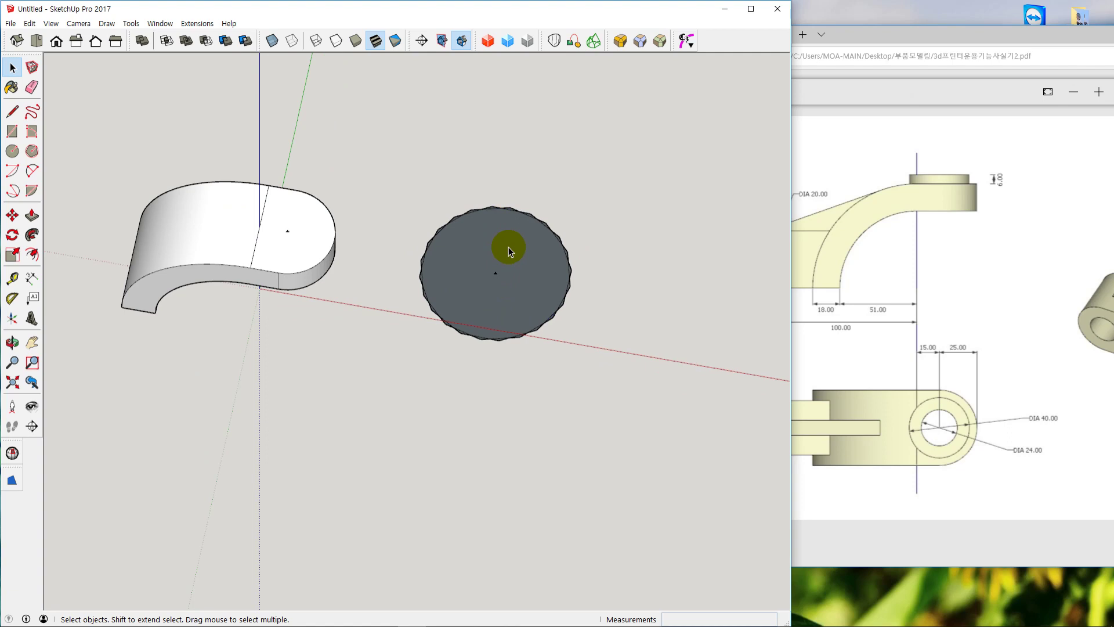
scroll(514, 262, "up", 5)
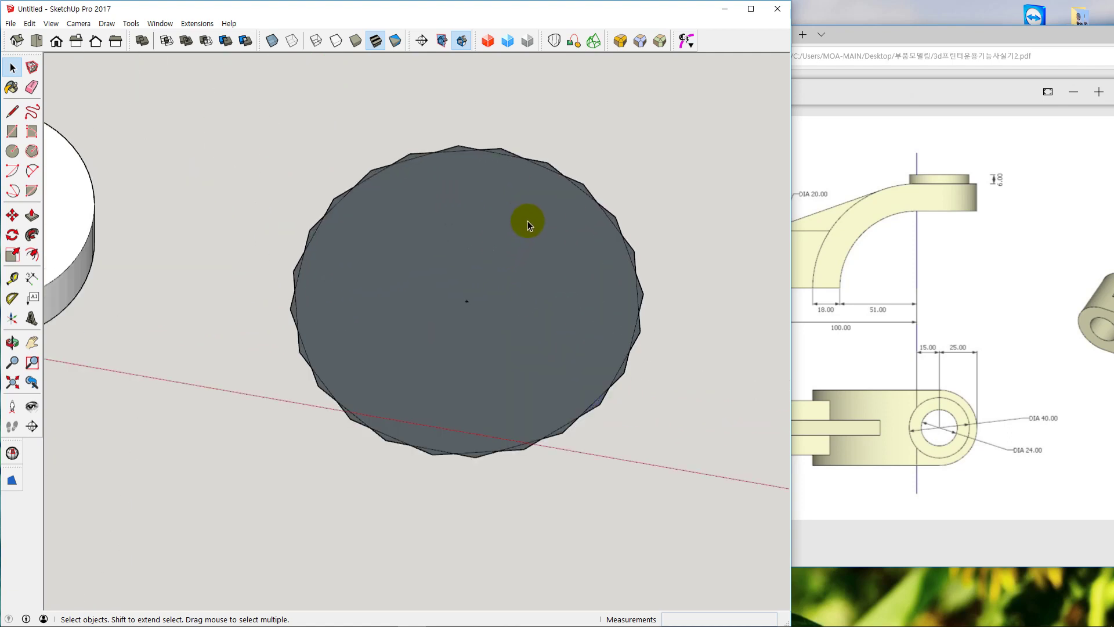
scroll(533, 167, "up", 2)
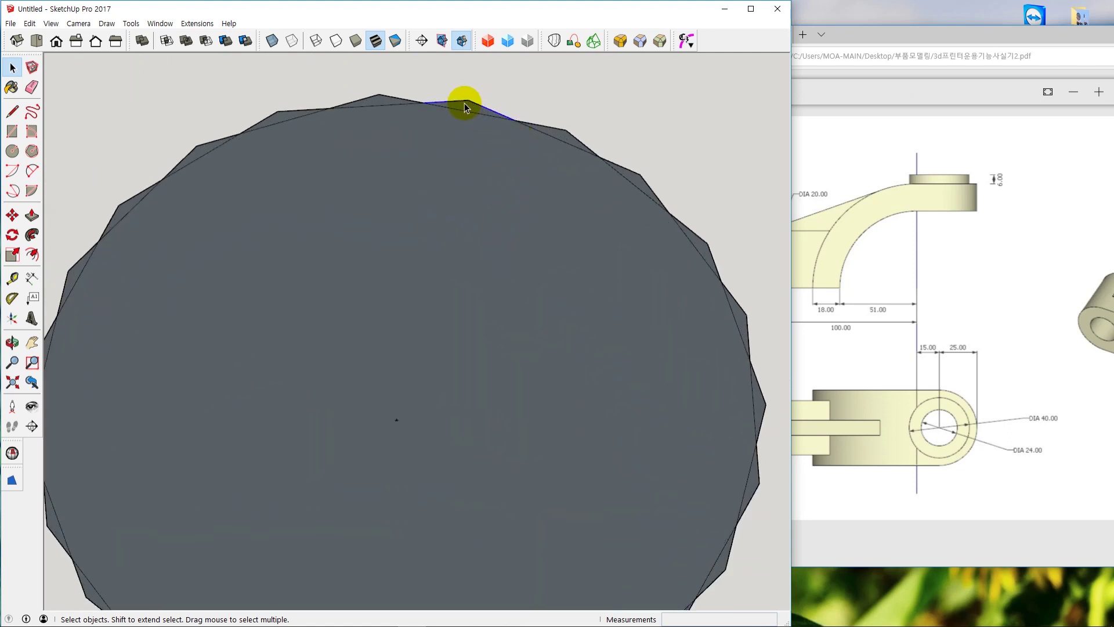
left_click(387, 98)
left_click(472, 98)
scroll(337, 110, "down", 5)
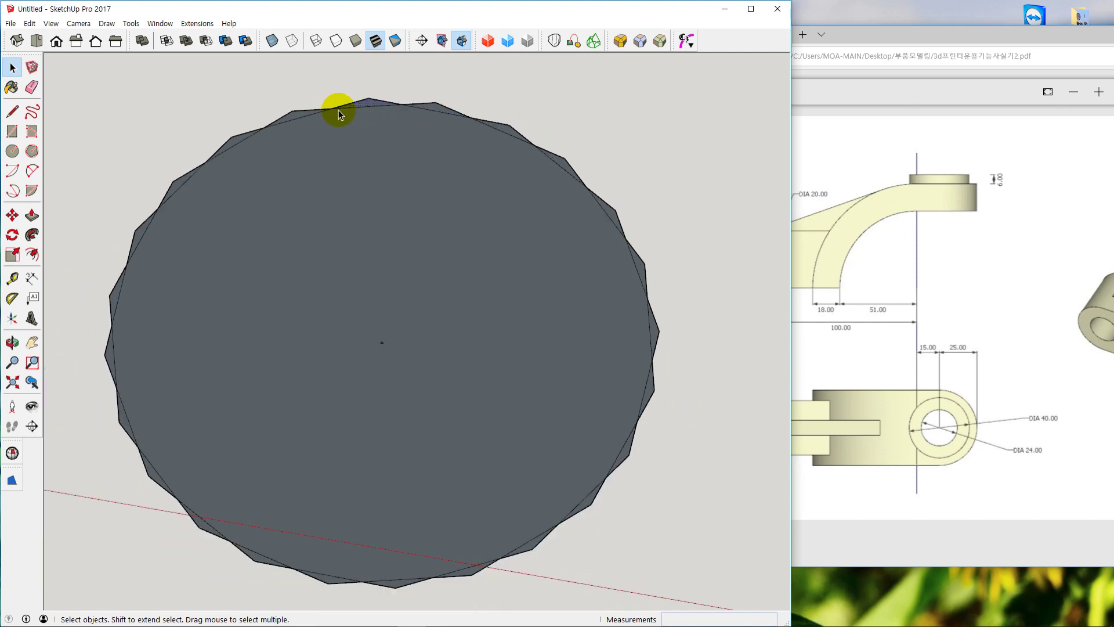
scroll(335, 197, "down", 5)
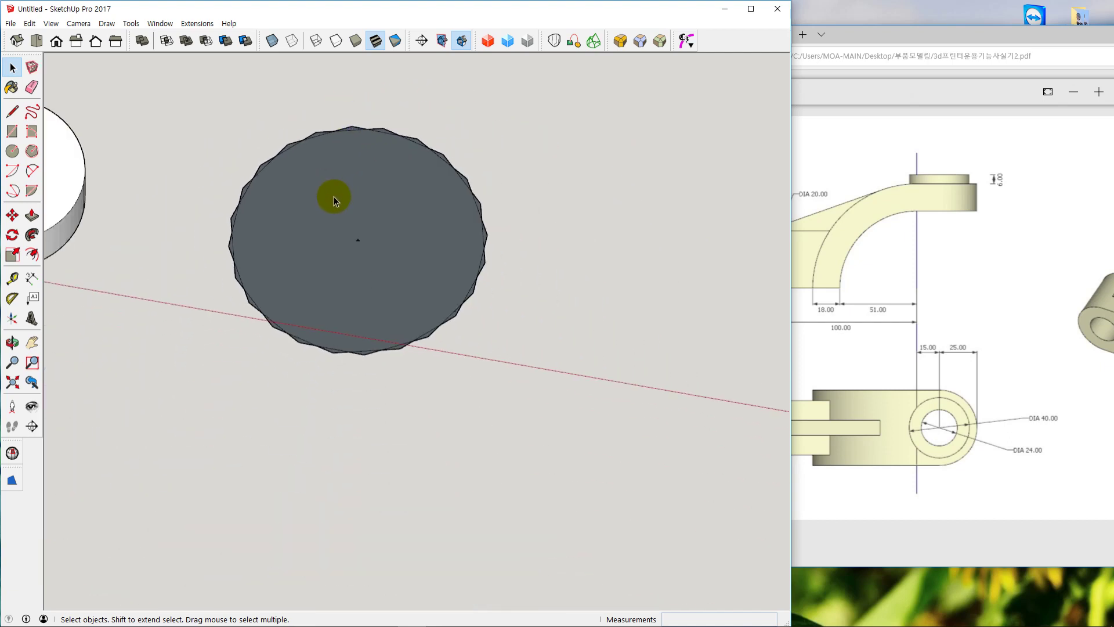
key("space")
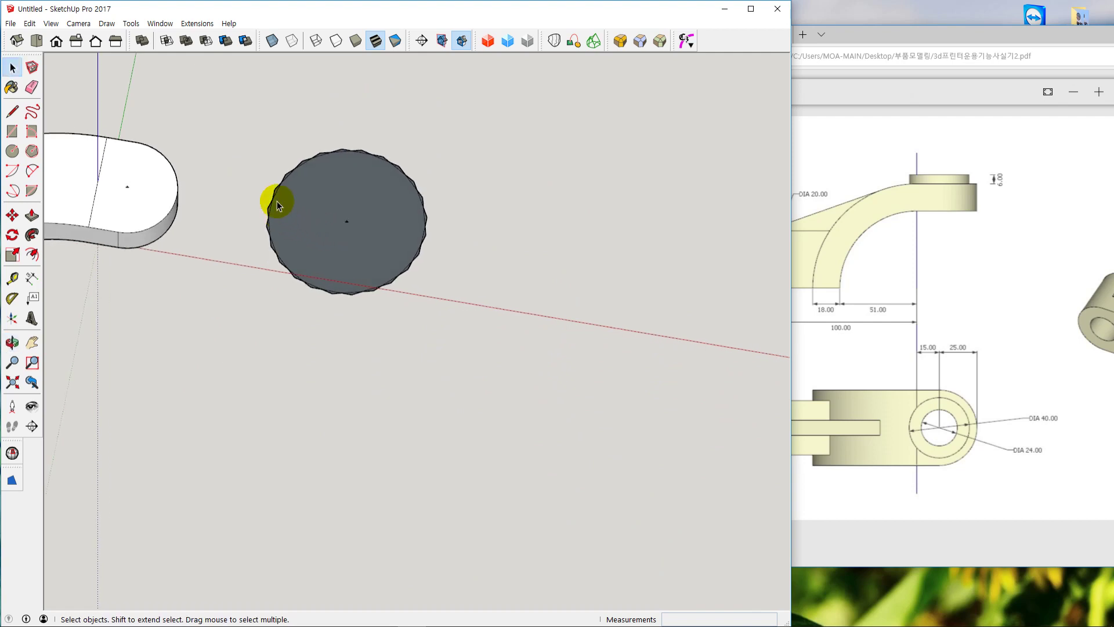
left_click_drag(240, 141, 525, 362)
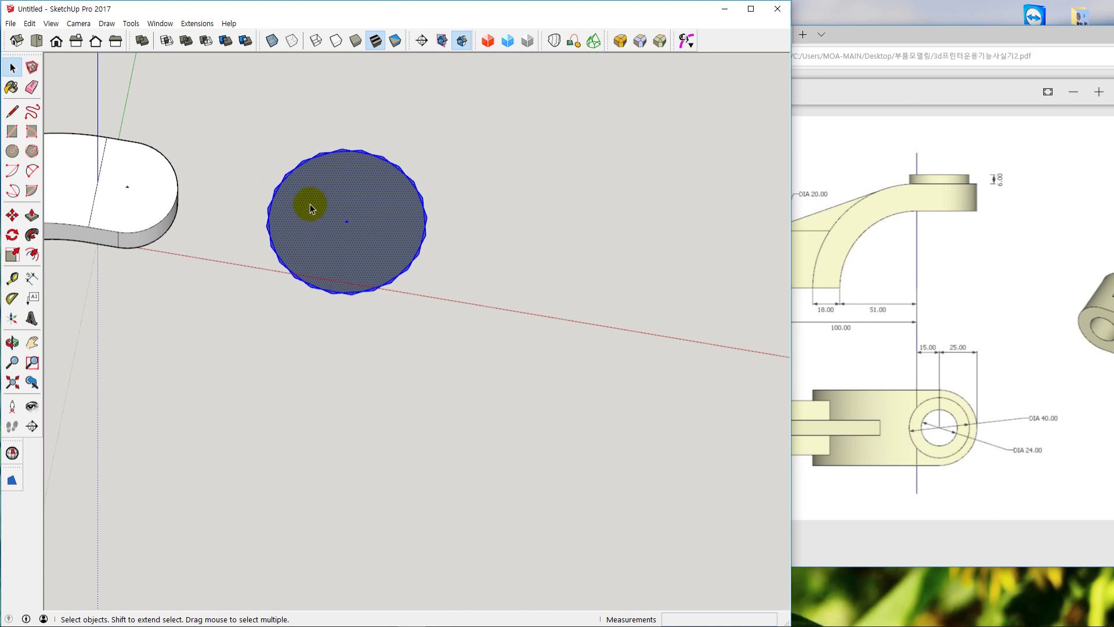
scroll(462, 209, "up", 5)
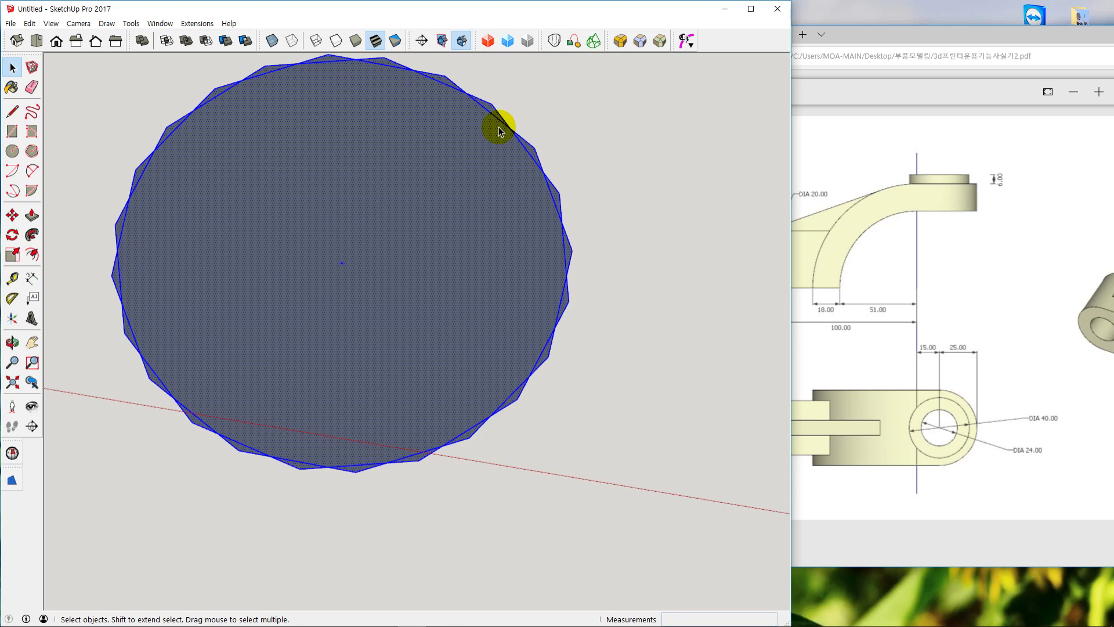
left_click(621, 278)
scroll(421, 452, "down", 2)
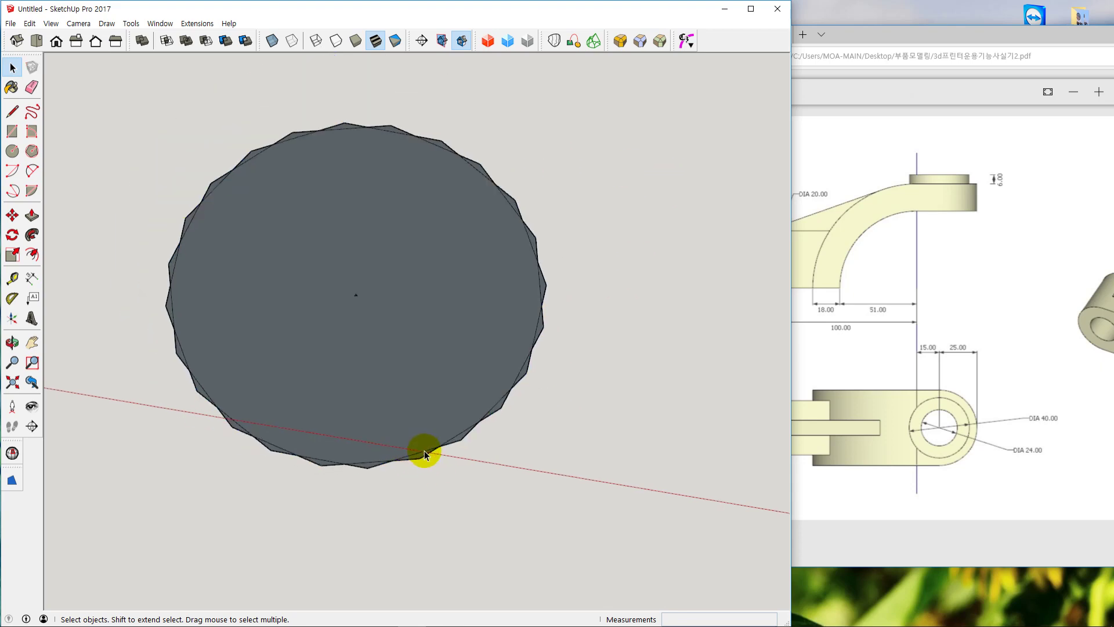
scroll(424, 453, "down", 1)
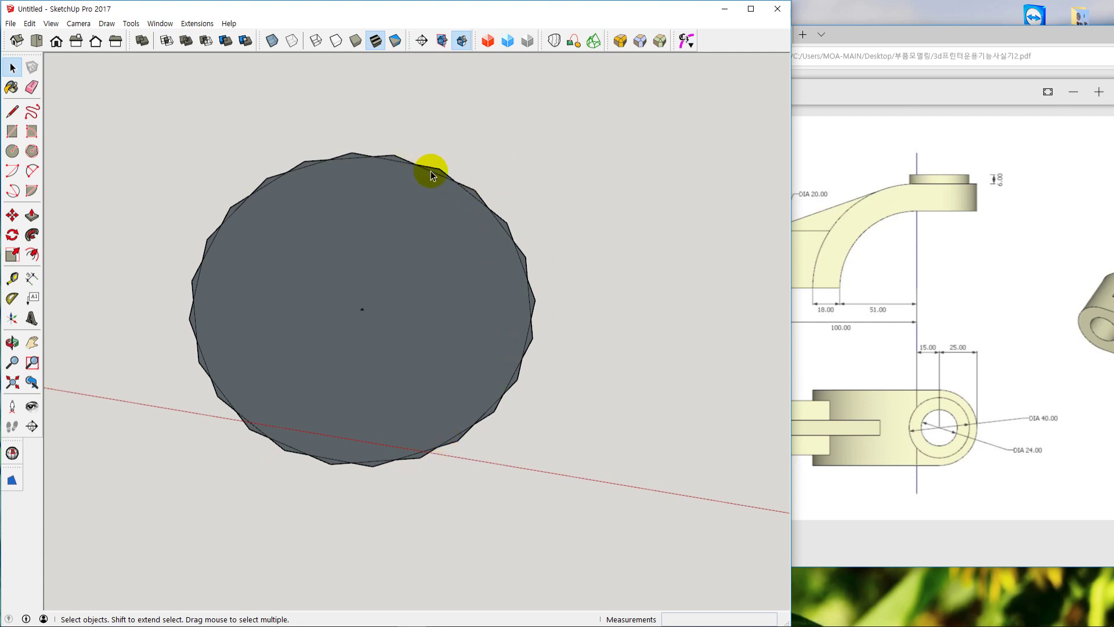
scroll(461, 200, "down", 1)
scroll(418, 306, "down", 2)
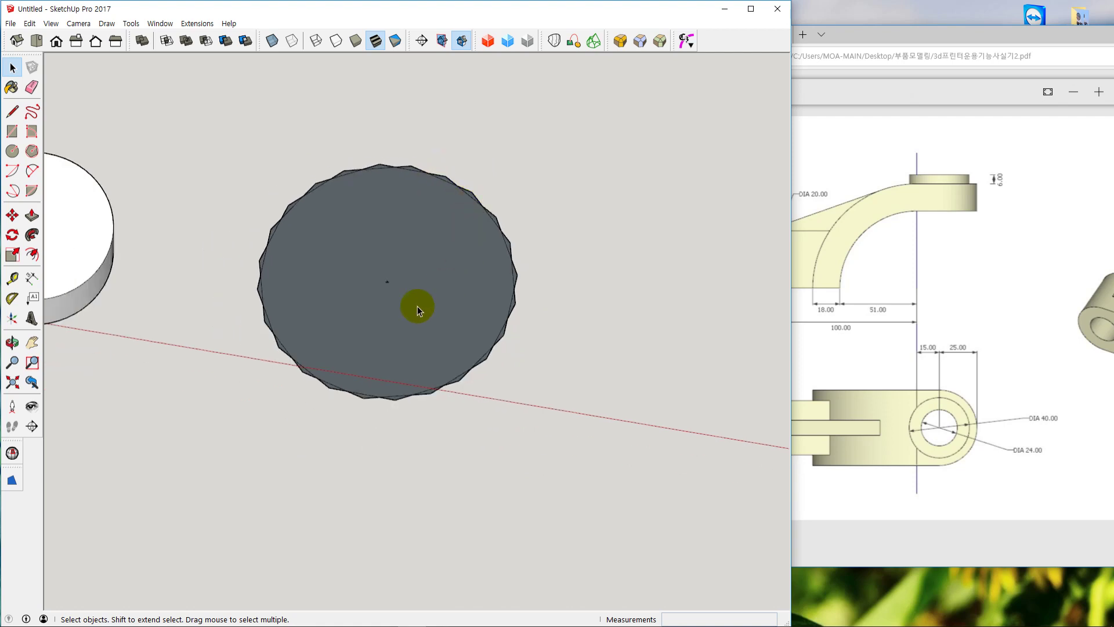
scroll(391, 326, "down", 1)
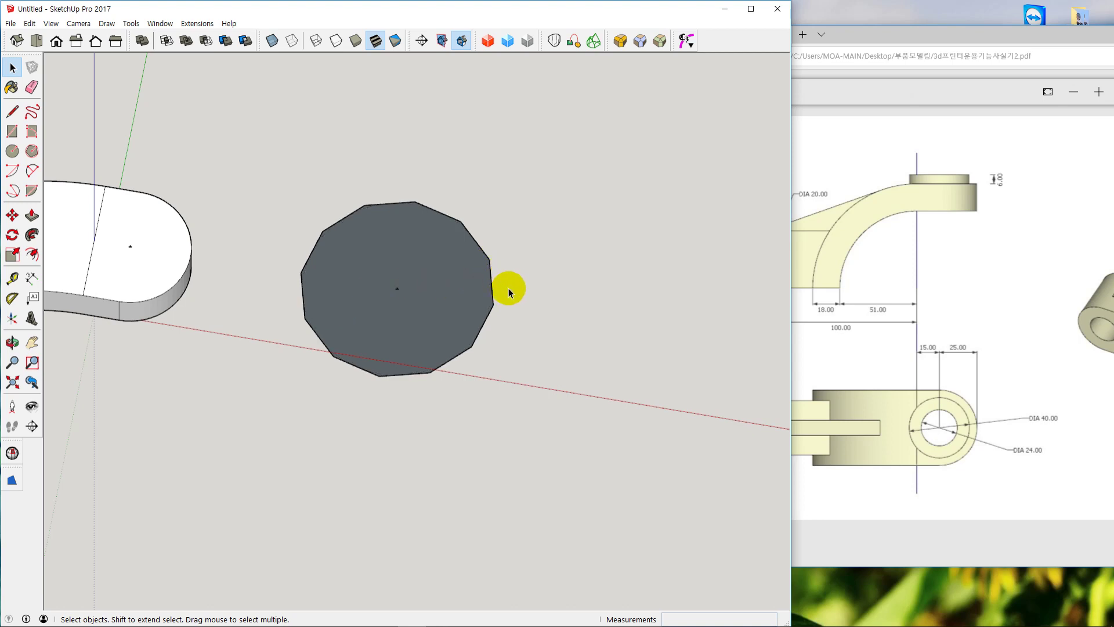
Draw a concentric circle with a 40 mm radius, aligned with a corner of the 12-sided circle, and inspect the edge overlap
key("c")
left_click(397, 288)
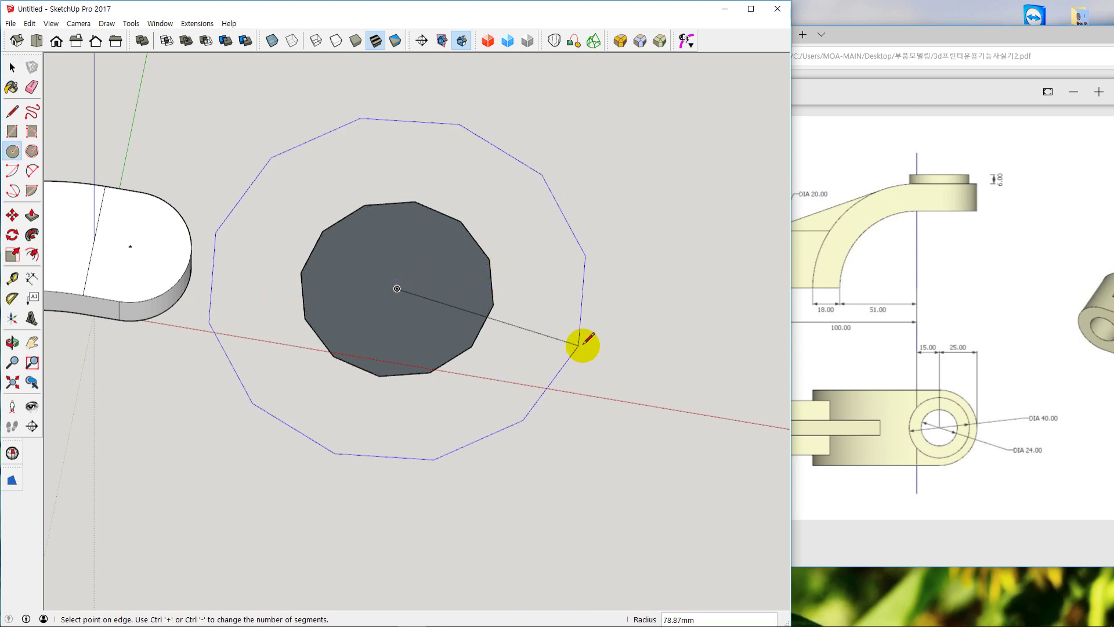
left_click(614, 325)
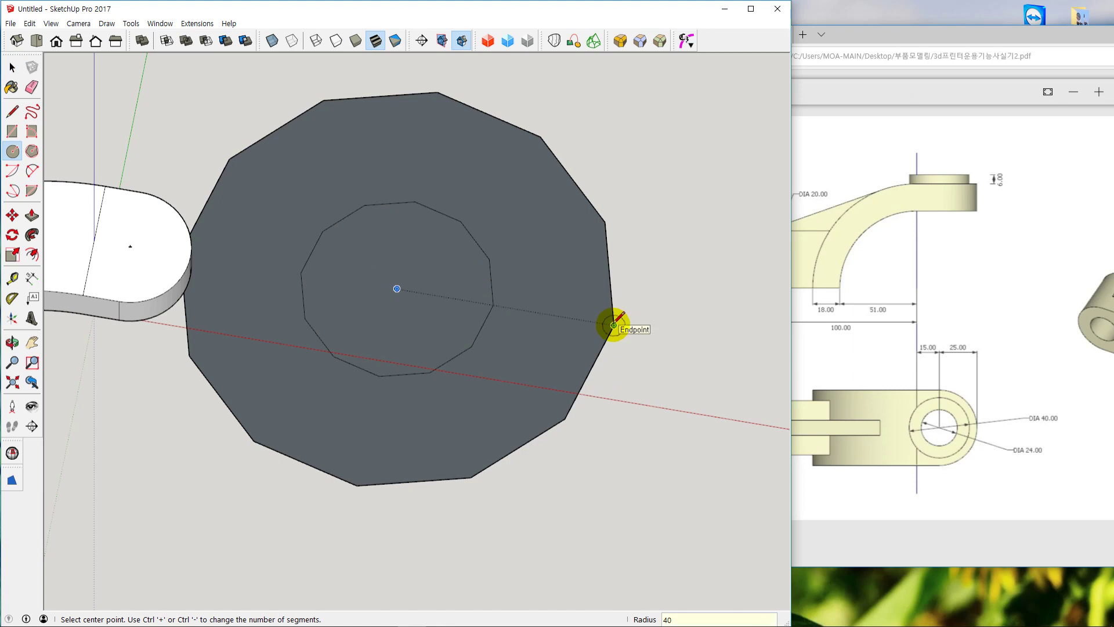
scroll(610, 323, "down", 3)
scroll(465, 267, "up", 6)
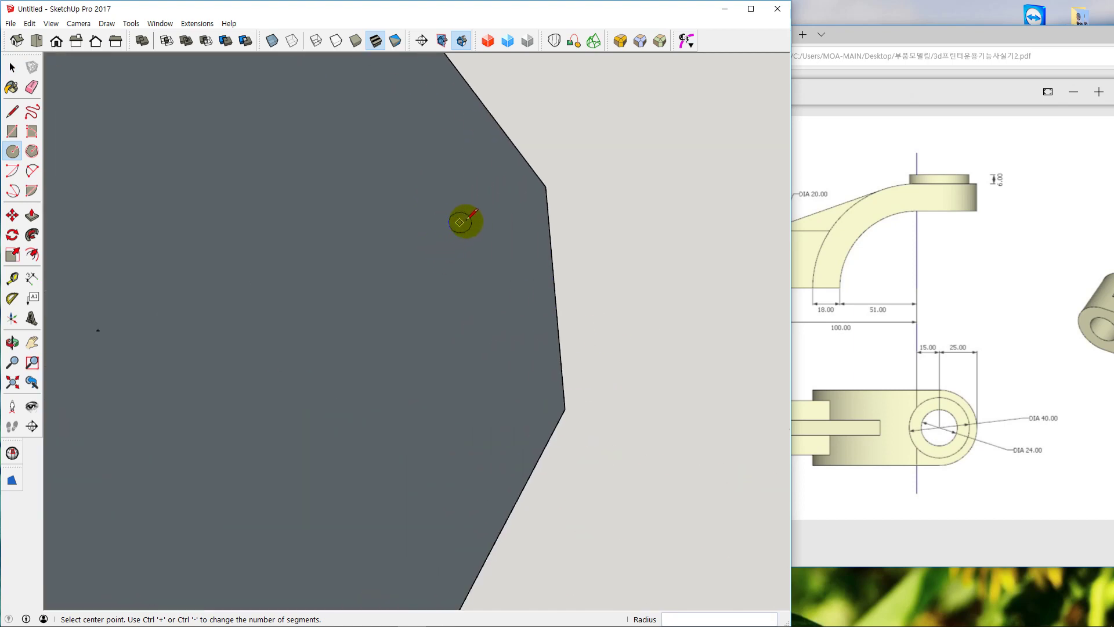
scroll(462, 222, "down", 5)
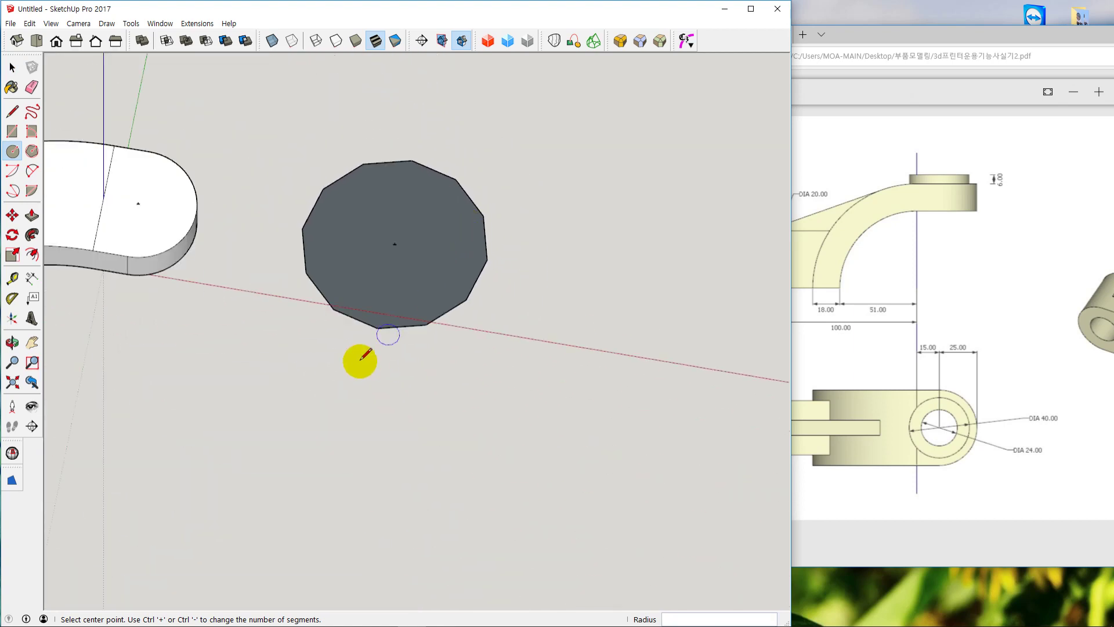
Delete the 12-sided test circle and its centre point beside the bracket
key("space")
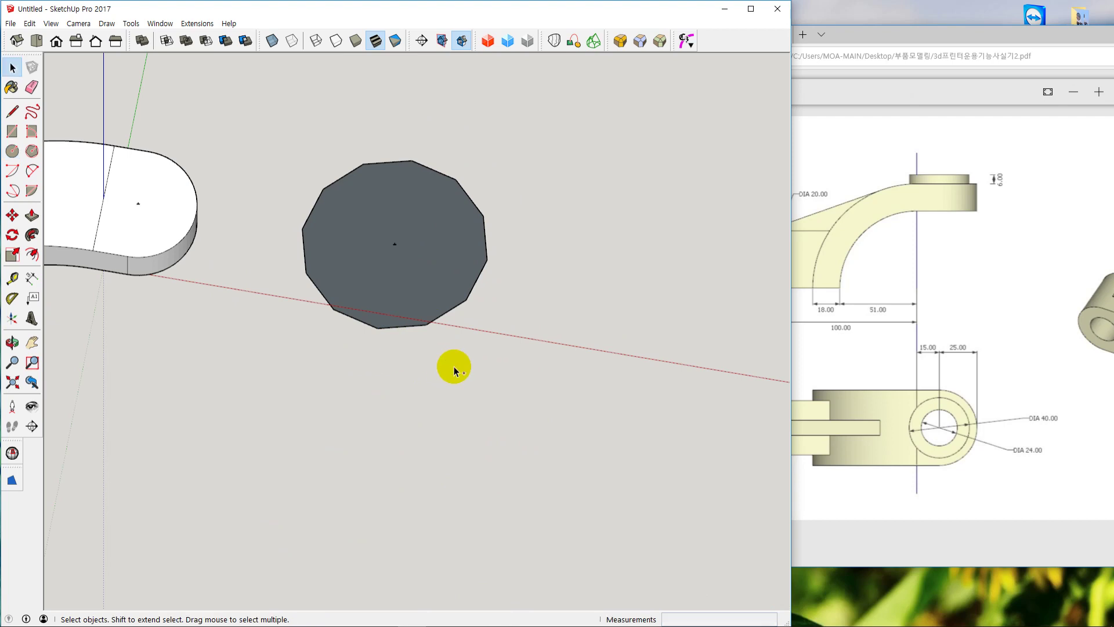
left_click_drag(272, 159, 545, 374)
key("Delete")
Draw a circle with a 12 mm radius at the centre point on the top face of the arm's rounded end
middle_click_drag(256, 300, 406, 341)
scroll(335, 278, "up", 3)
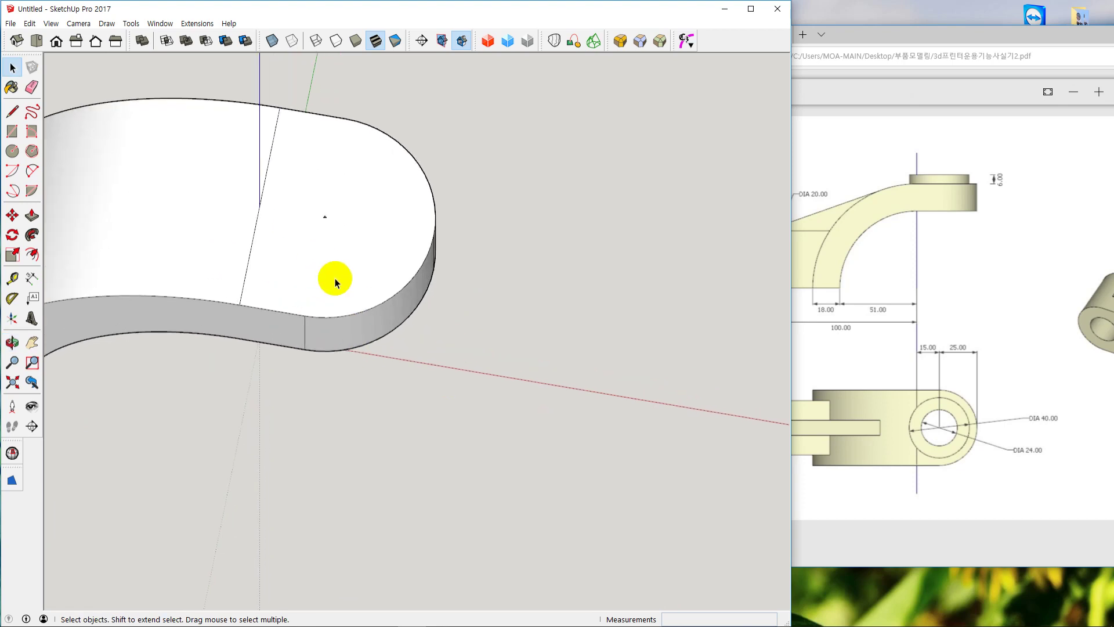
key("c")
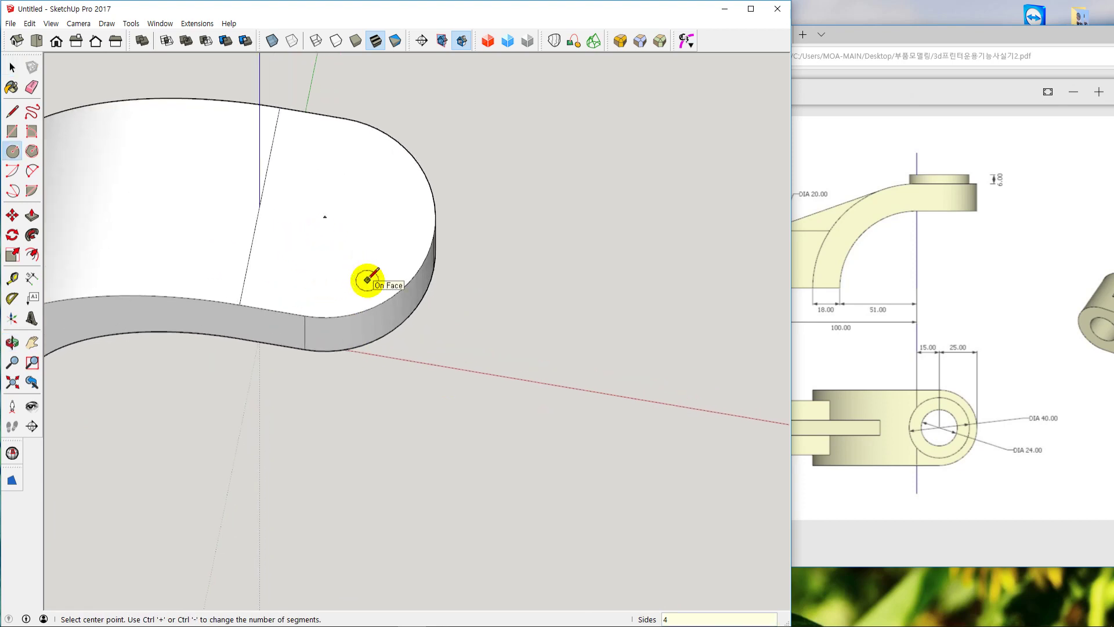
left_click(325, 217)
left_click(383, 225)
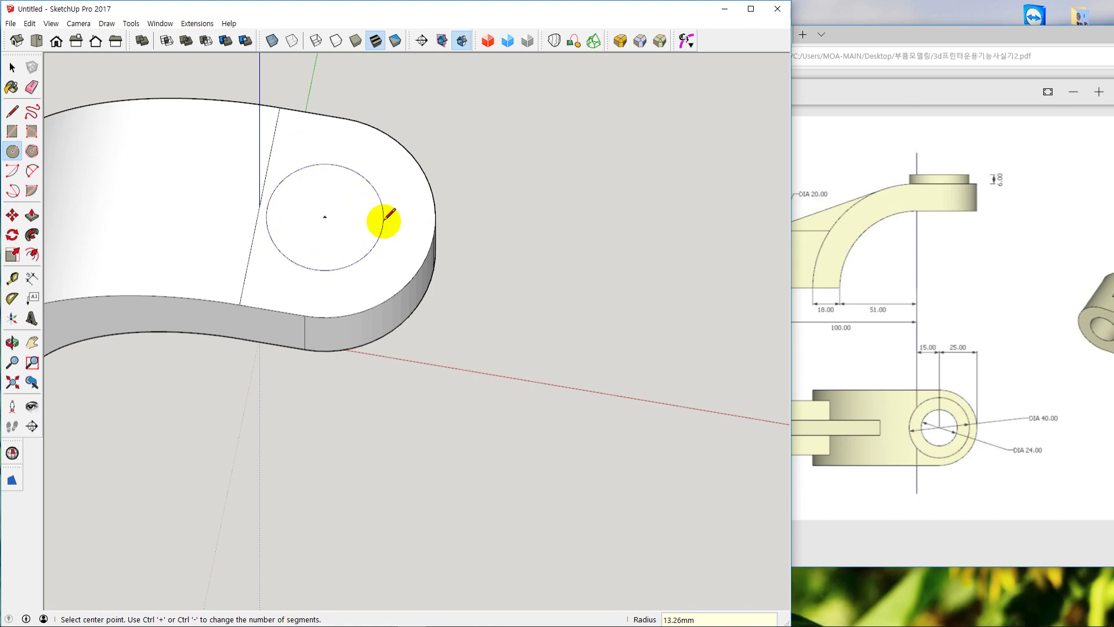
type("12")
key("Return")
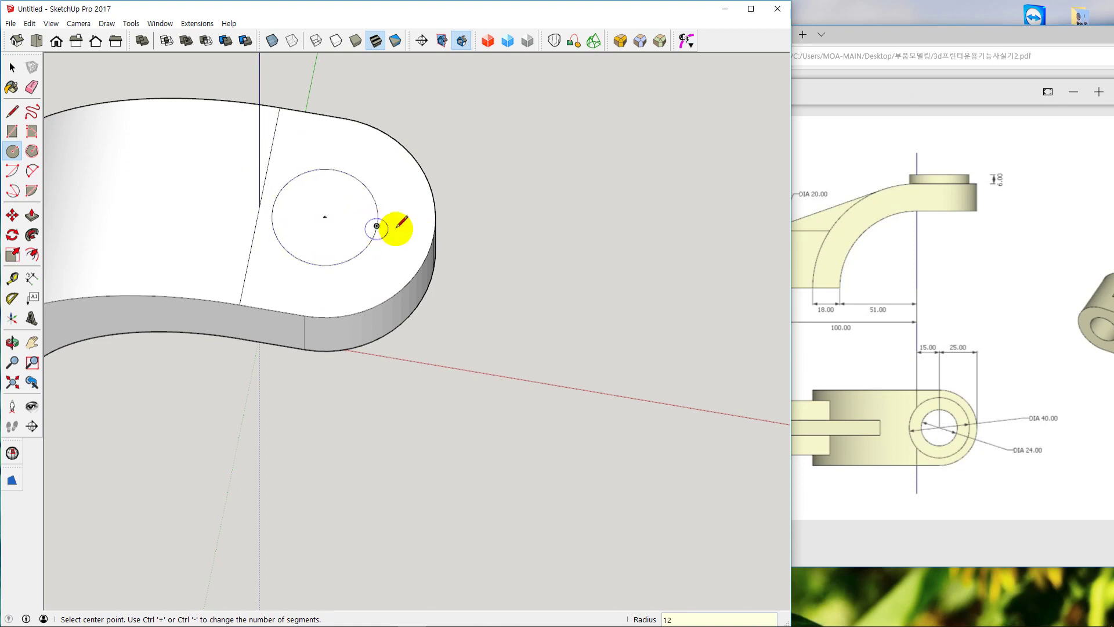
key("space")
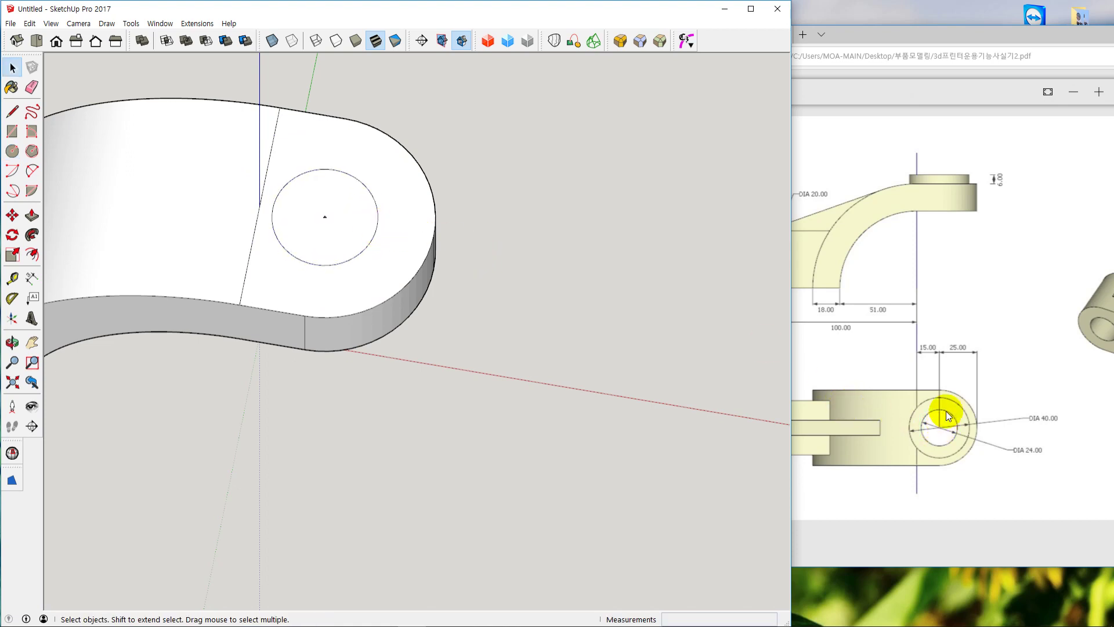
Check the boss diameter in the PDF drawing and draw a concentric circle with a 20 mm radius around the 12 mm radius circle
left_click(965, 408)
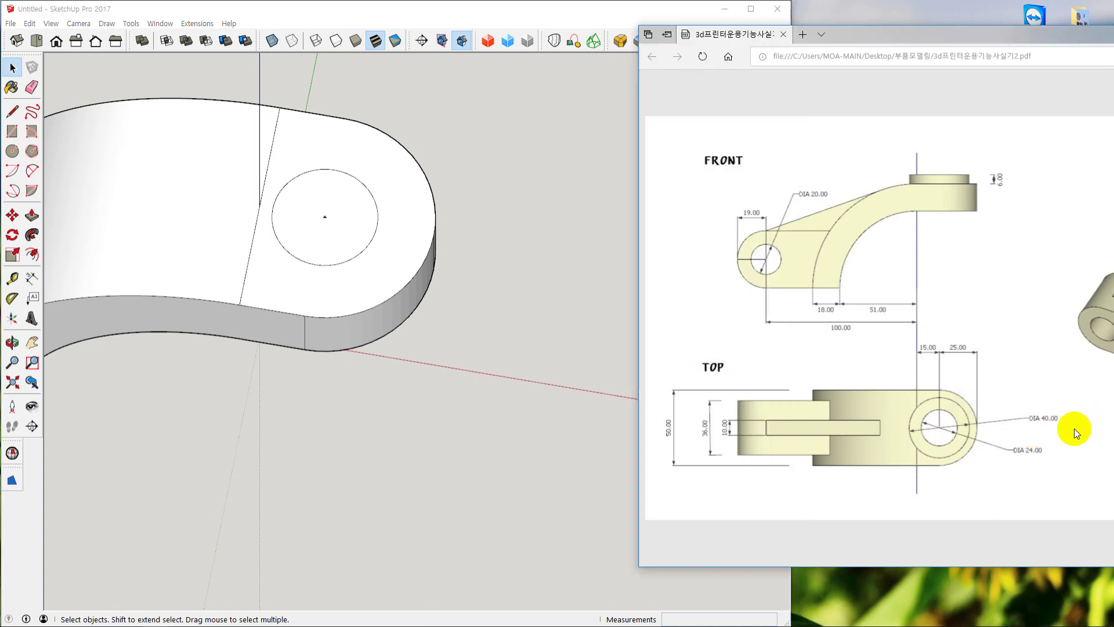
left_click(607, 413)
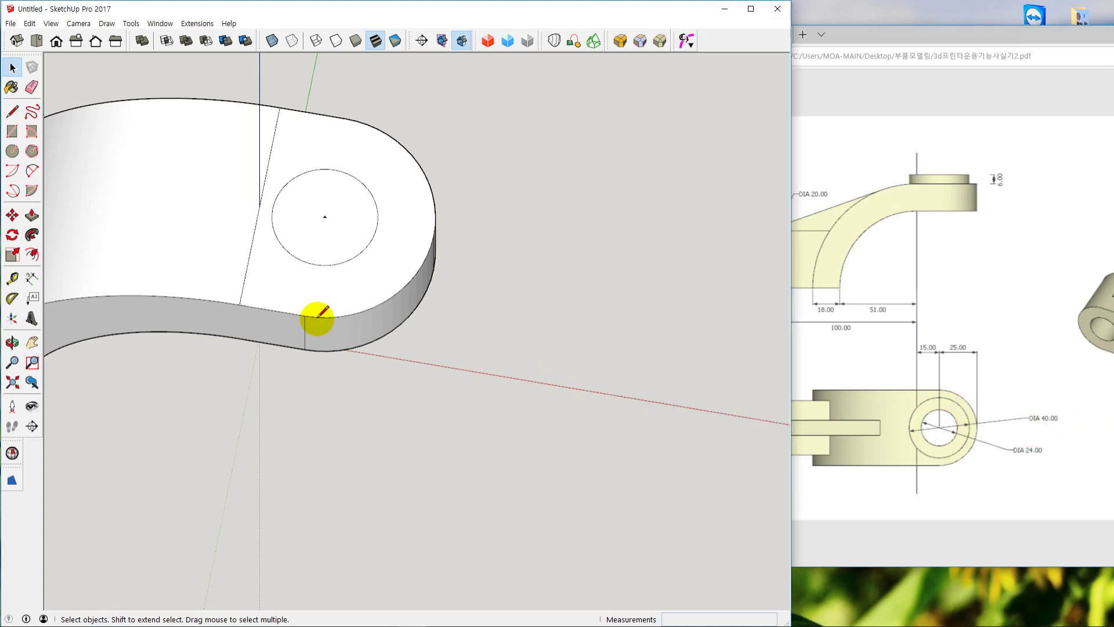
key("c")
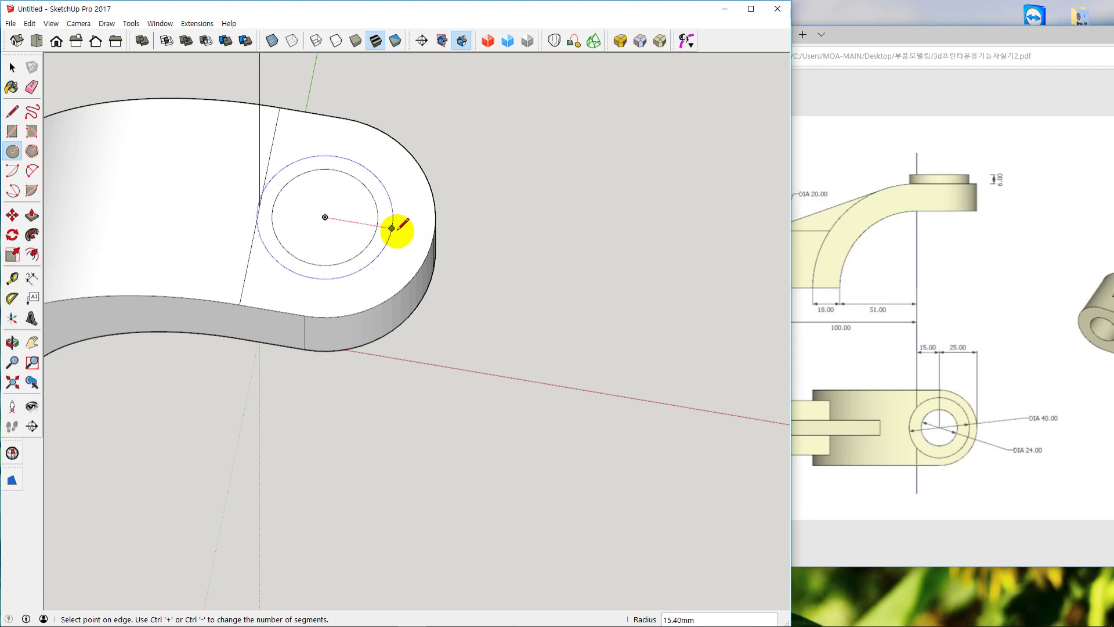
left_click(408, 242)
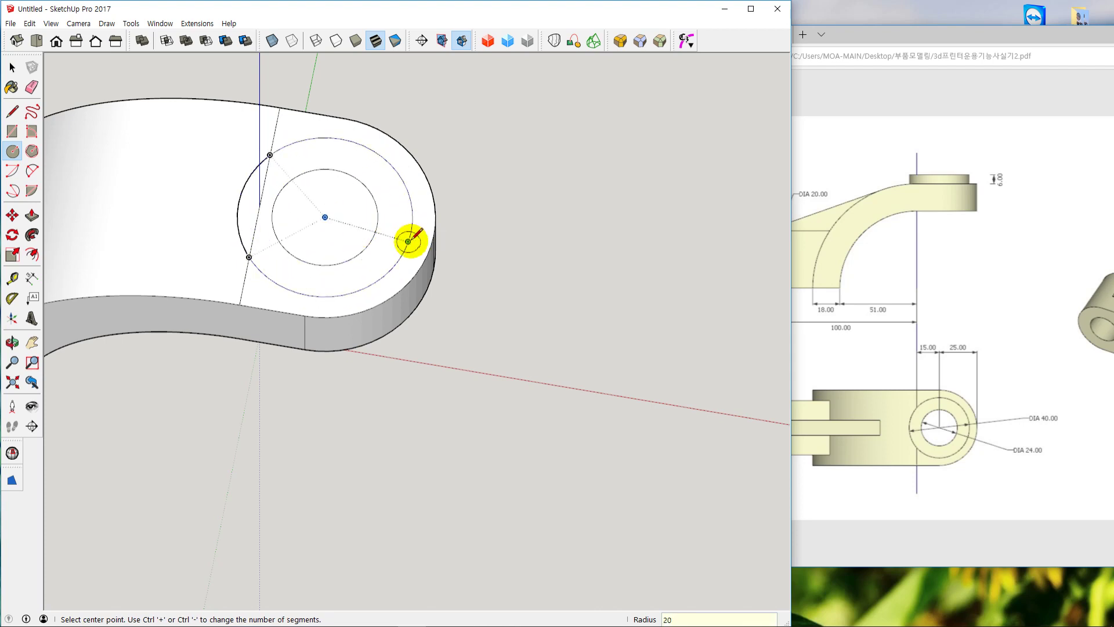
key("space")
Draw a radial test line from the circles' centre through a corner of the inner circle to the matching corner of the outer circle
middle_click_drag(465, 364, 410, 182)
scroll(378, 332, "up", 6)
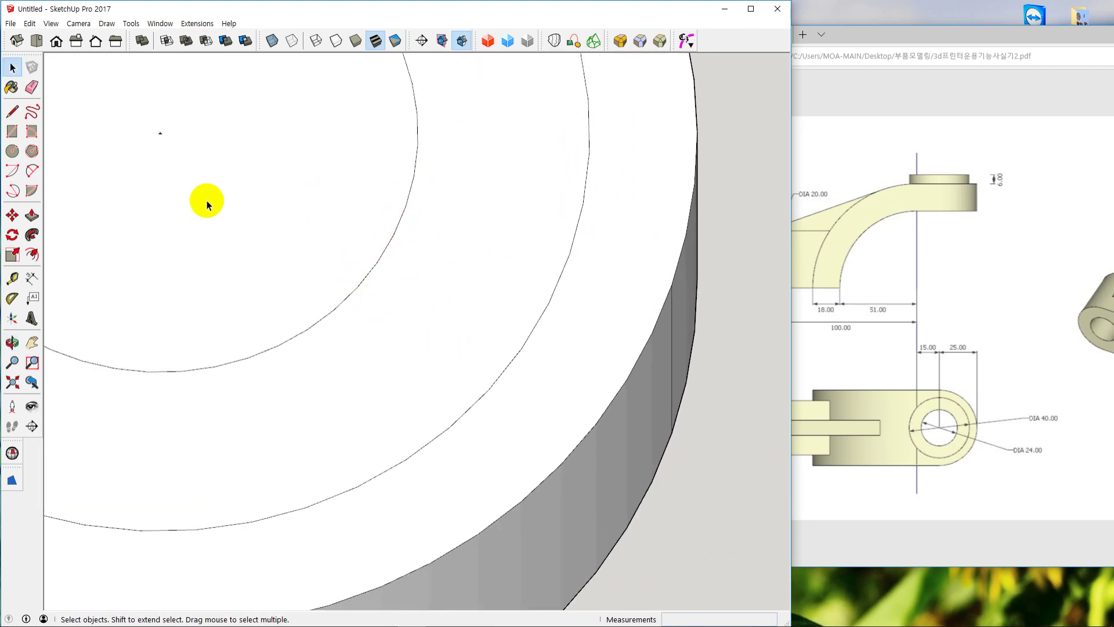
key("l")
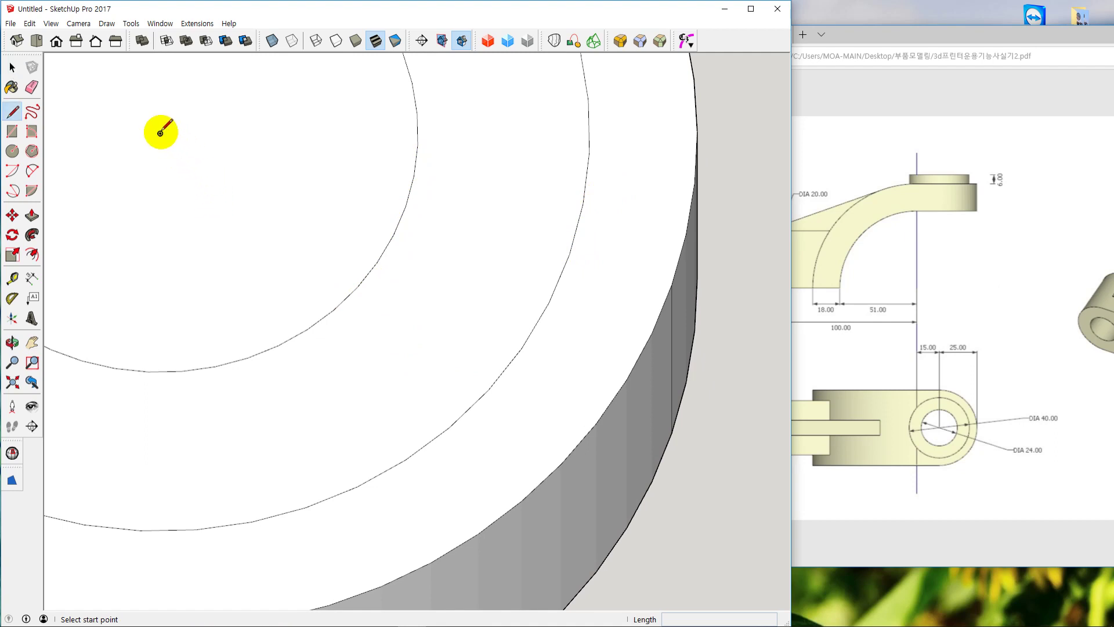
left_click(161, 134)
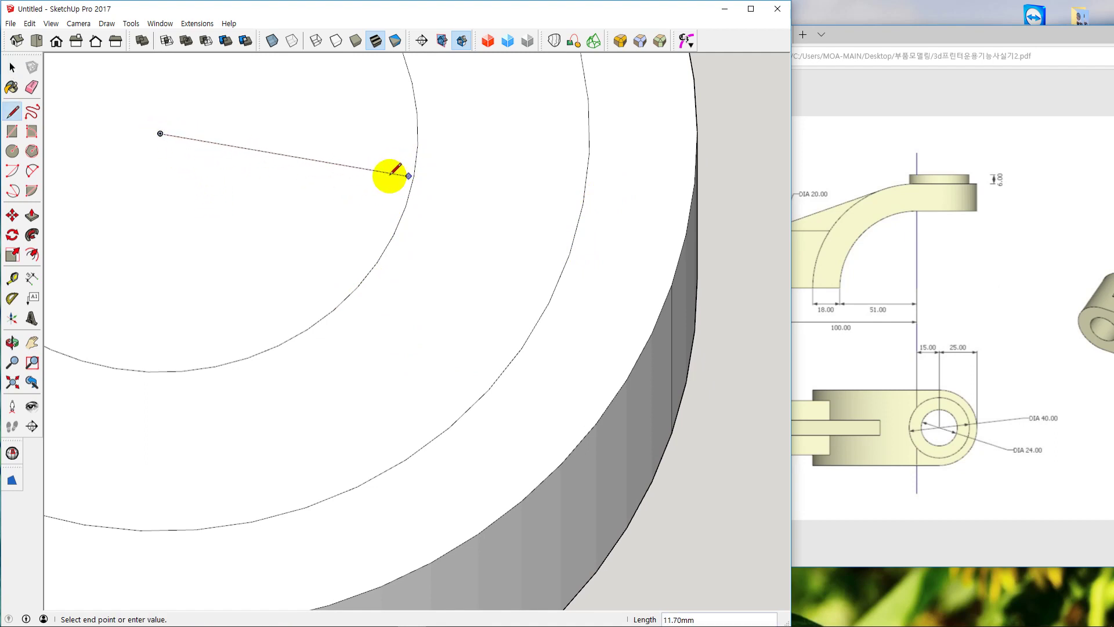
left_click(414, 175)
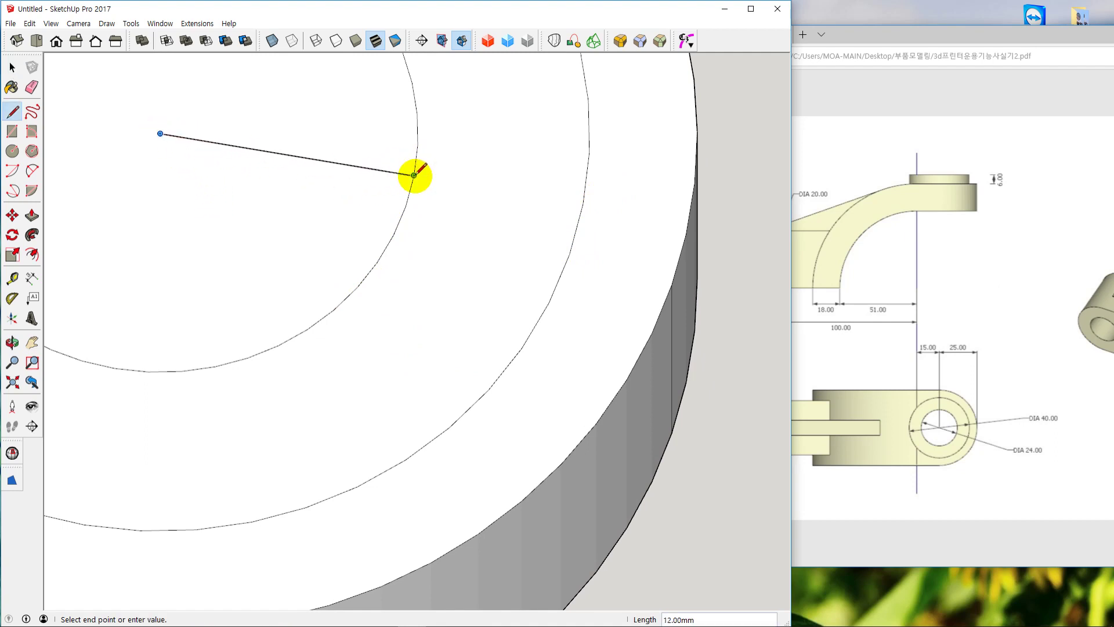
left_click(582, 204)
key("space")
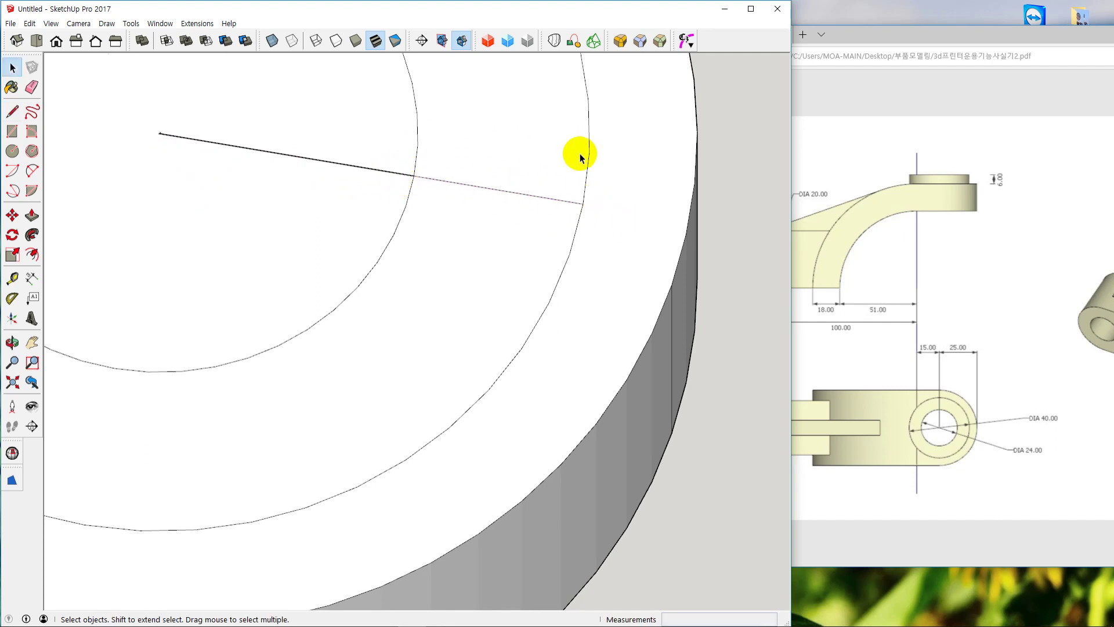
Draw a second radial test line from the centre through another pair of matching corners on the two circles and inspect the alignment
key("l")
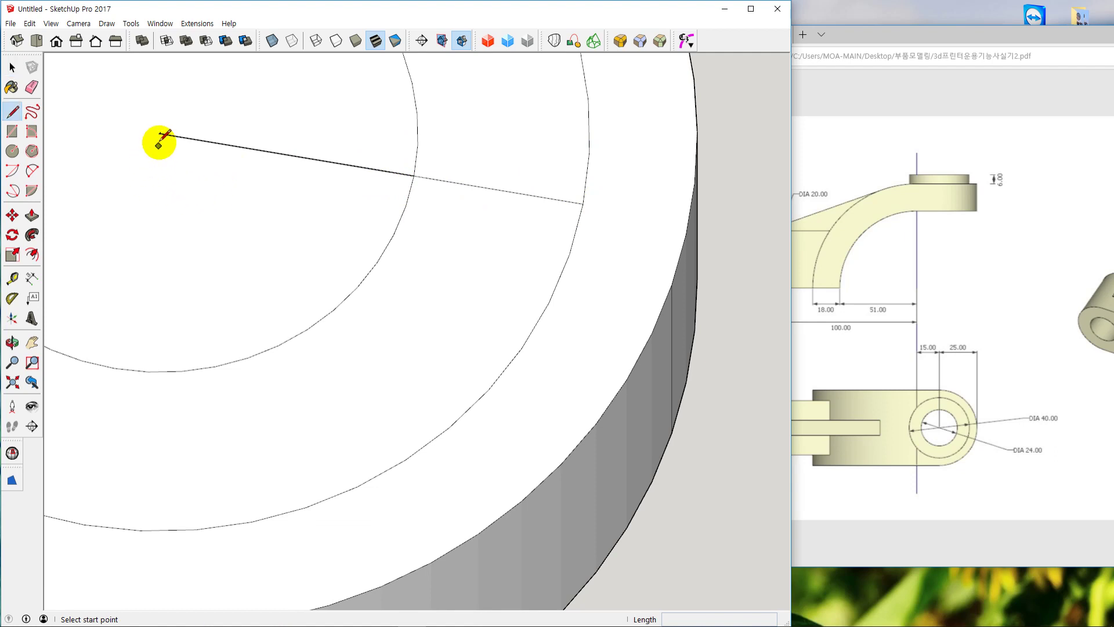
left_click(160, 133)
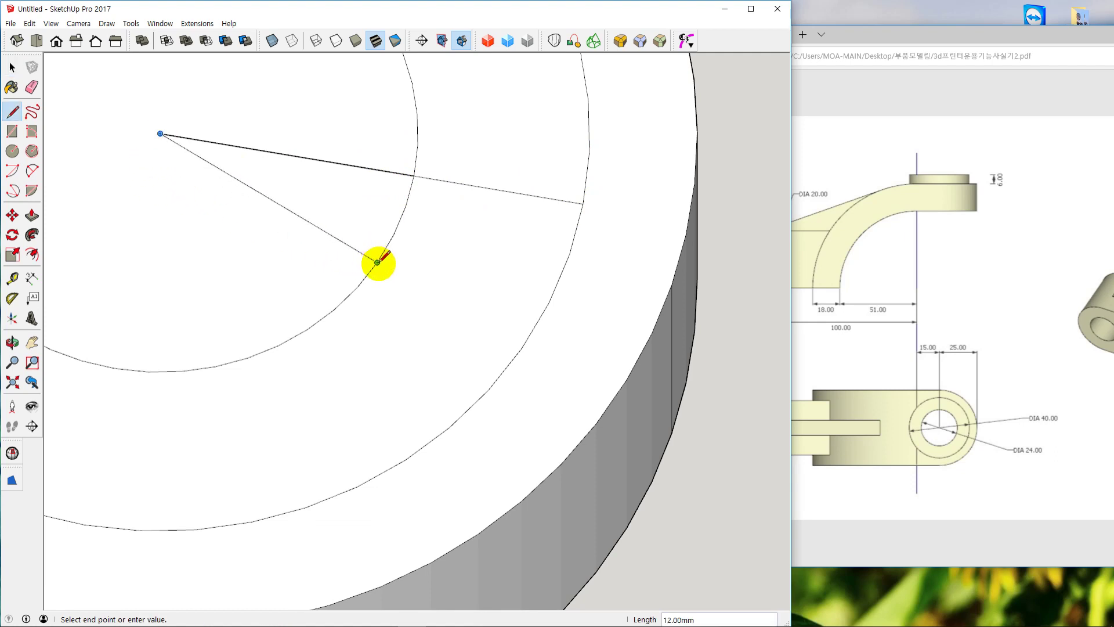
left_click(377, 263)
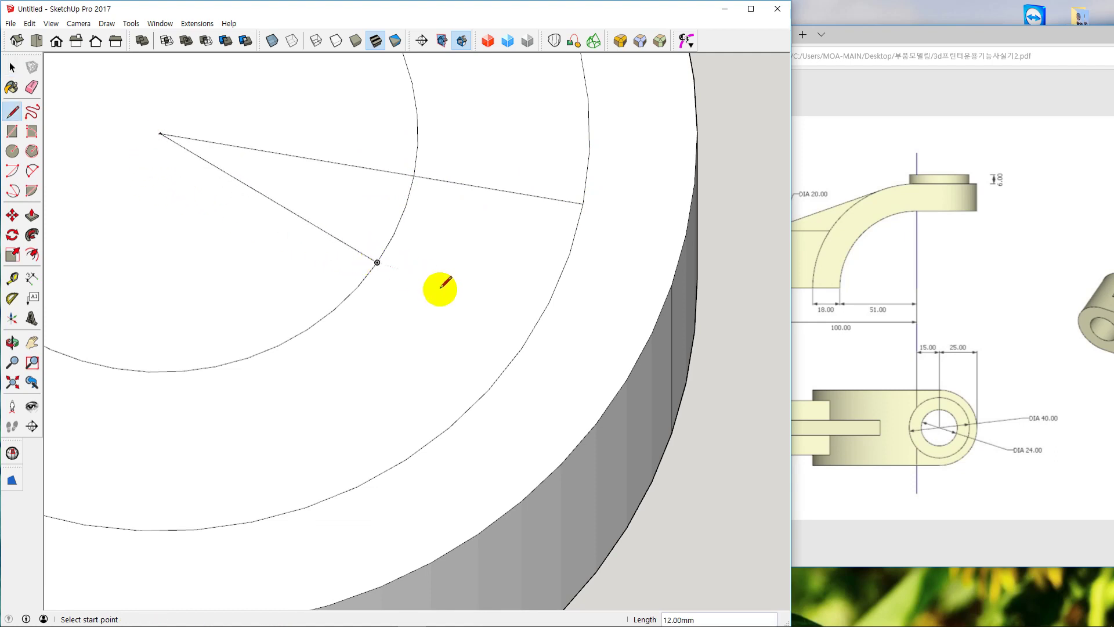
left_click(521, 348)
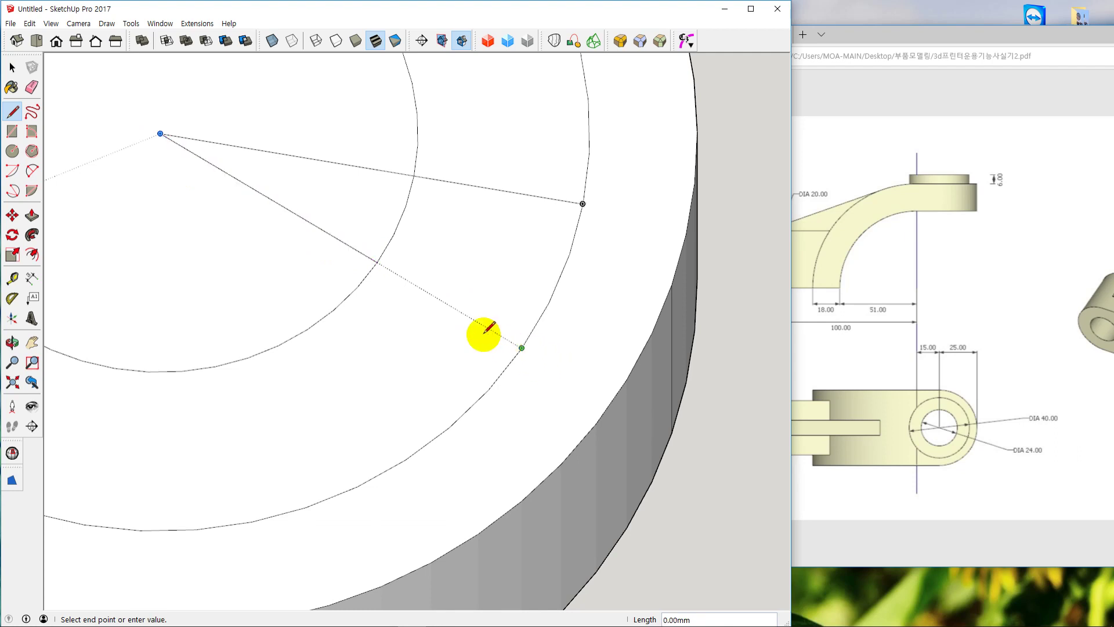
key("Escape")
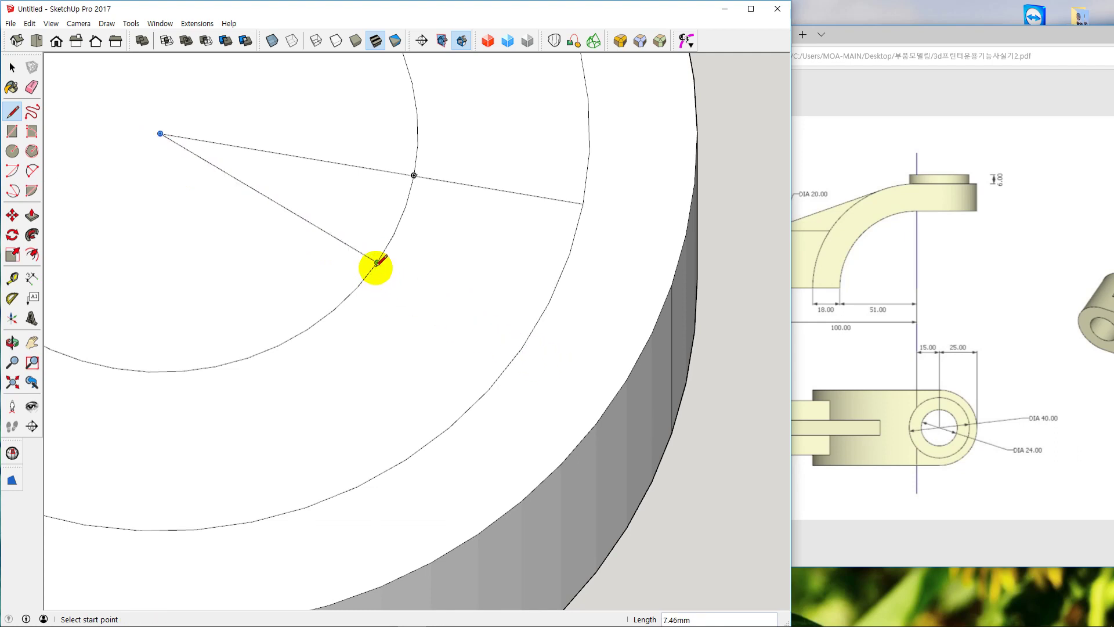
left_click(378, 263)
left_click(524, 350)
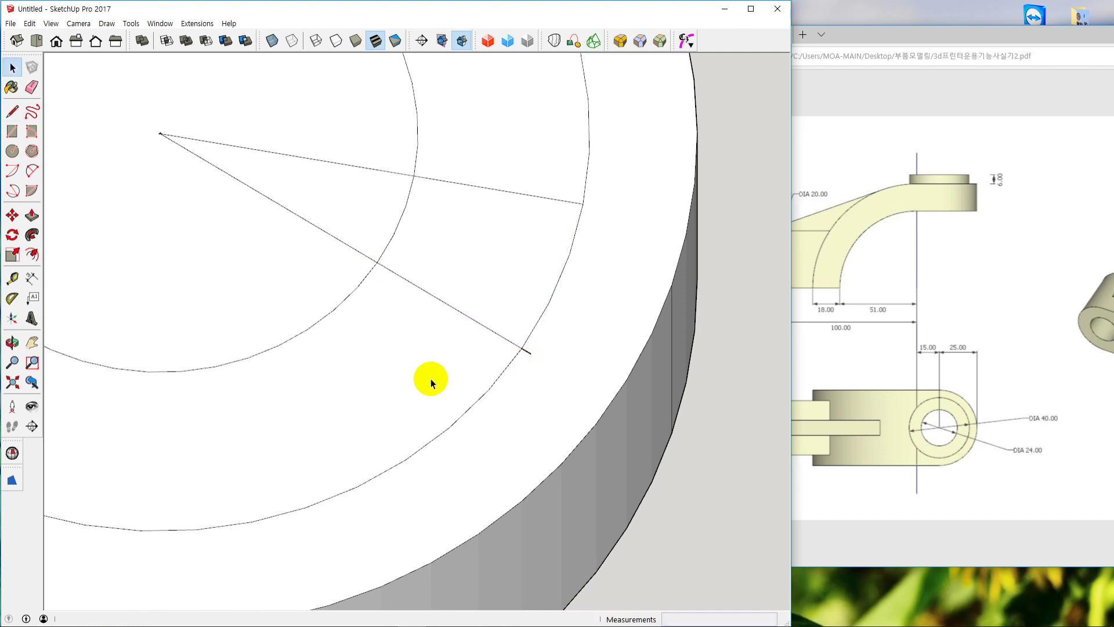
mouse_move(430, 378)
middle_mouse_down()
mouse_move(434, 302)
mouse_move(358, 284)
middle_mouse_up()
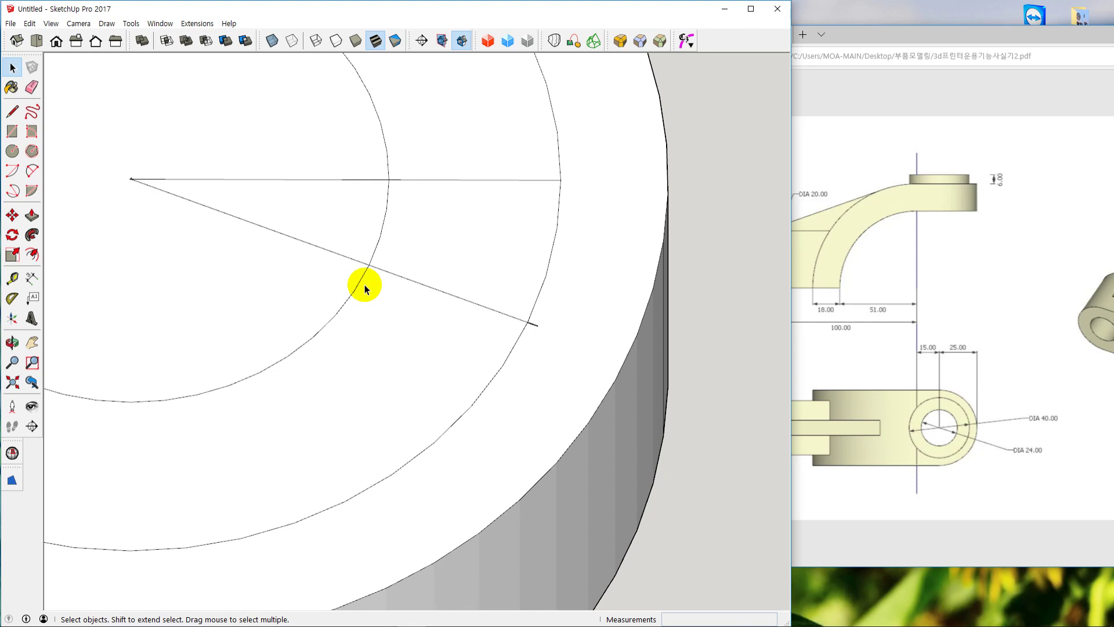
Undo the radial test lines so only the two concentric circles and their centre point remain
key("ctrl+z")
key("ctrl+z")
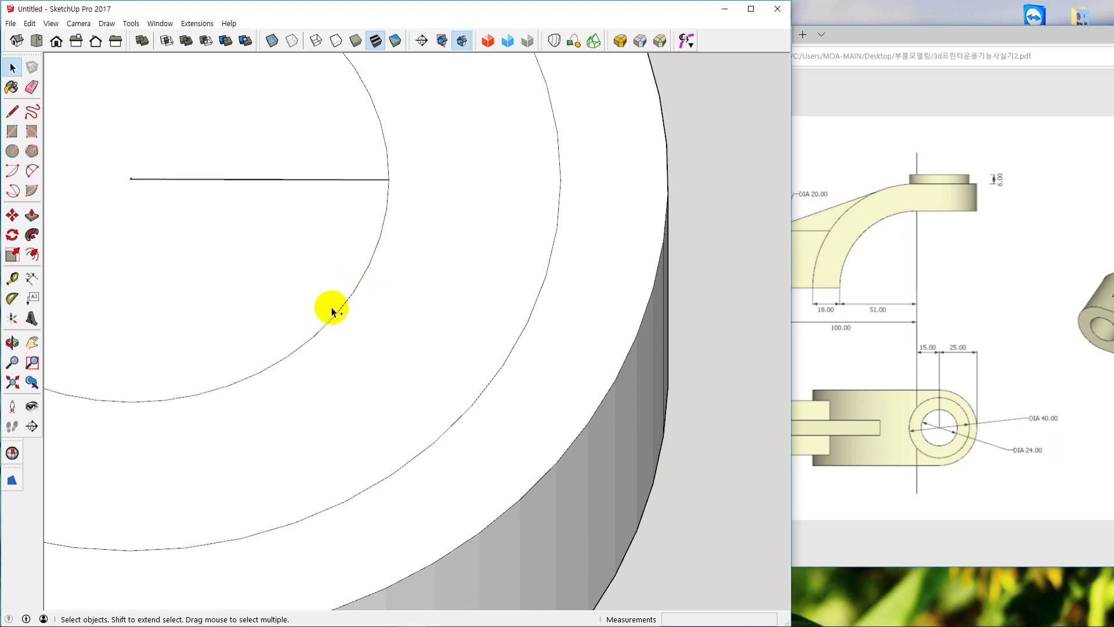
key("ctrl+z")
scroll(468, 252, "down", 5)
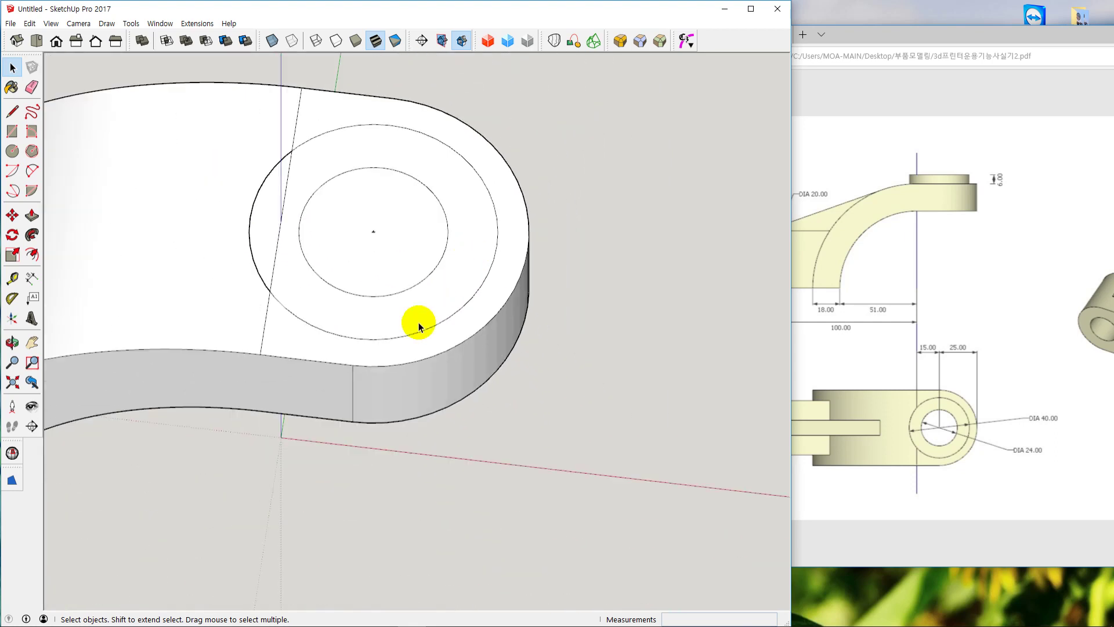
Check the hole in the PDF drawing's top view and push the inner circle about 7.4 mm down into the arm's rounded end
middle_click_drag(368, 343, 569, 374, "shift")
left_click(924, 420)
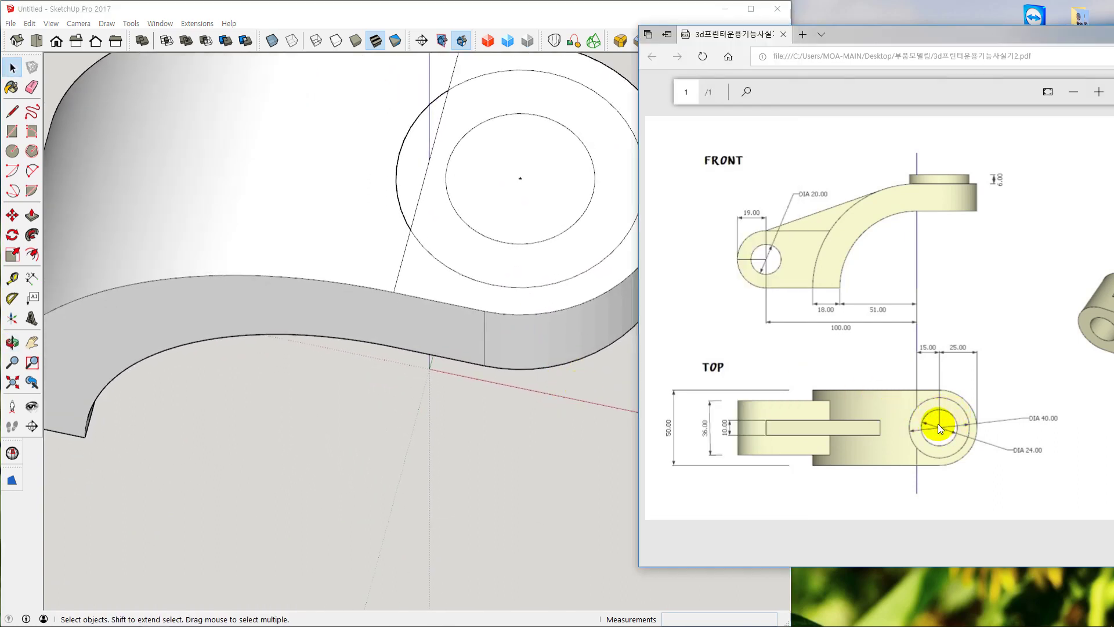
left_click(509, 452)
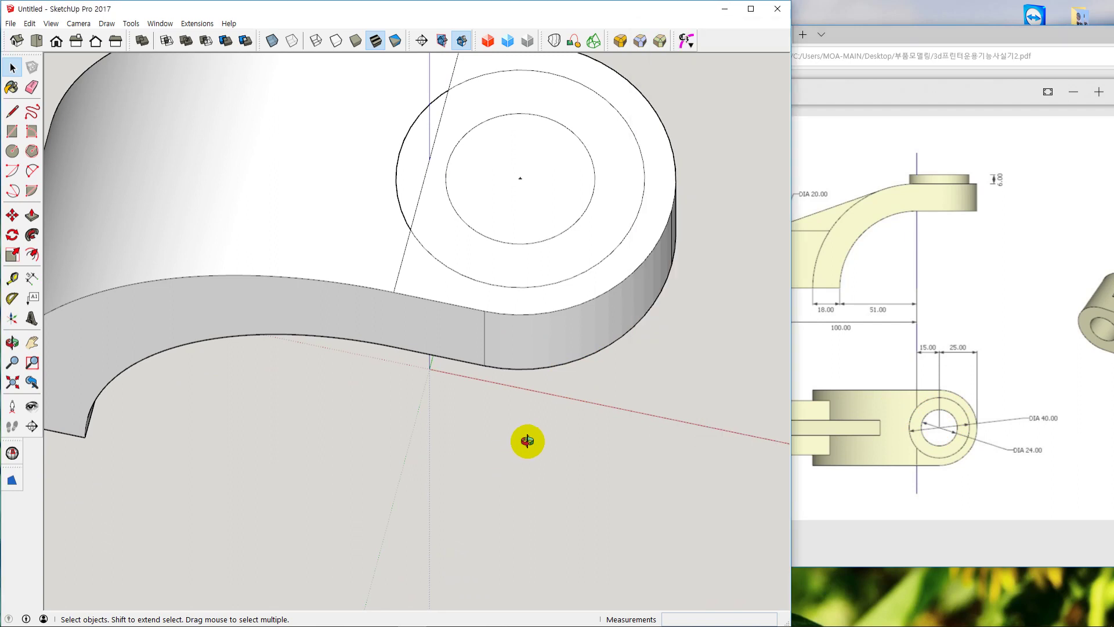
mouse_move(527, 440)
middle_mouse_down()
mouse_move(576, 368)
mouse_move(567, 378)
middle_mouse_up()
key("p")
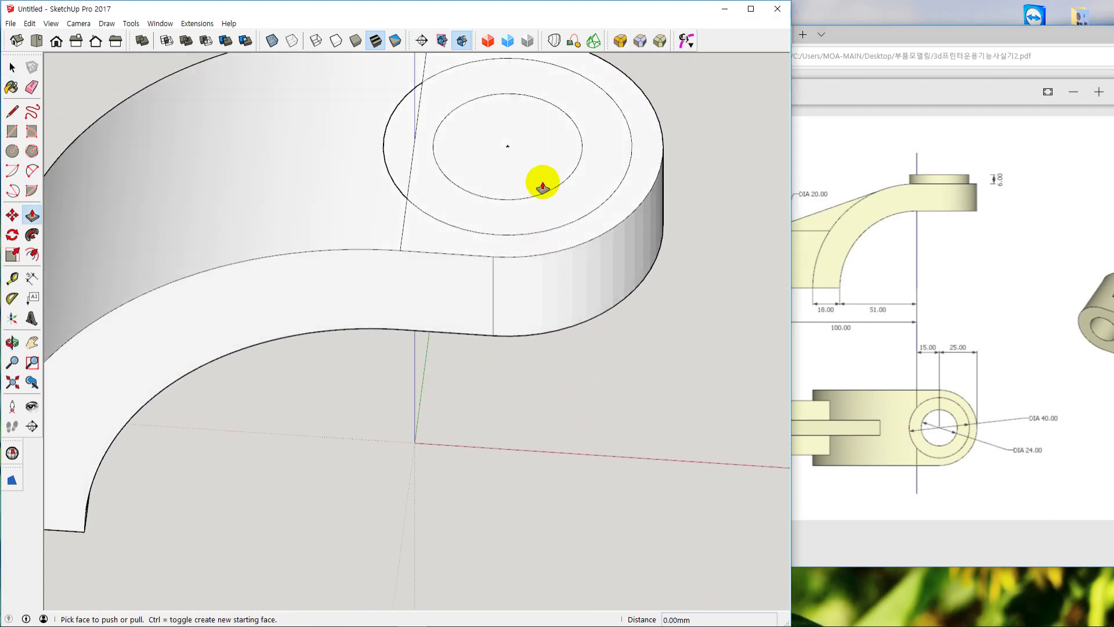
left_click(533, 182)
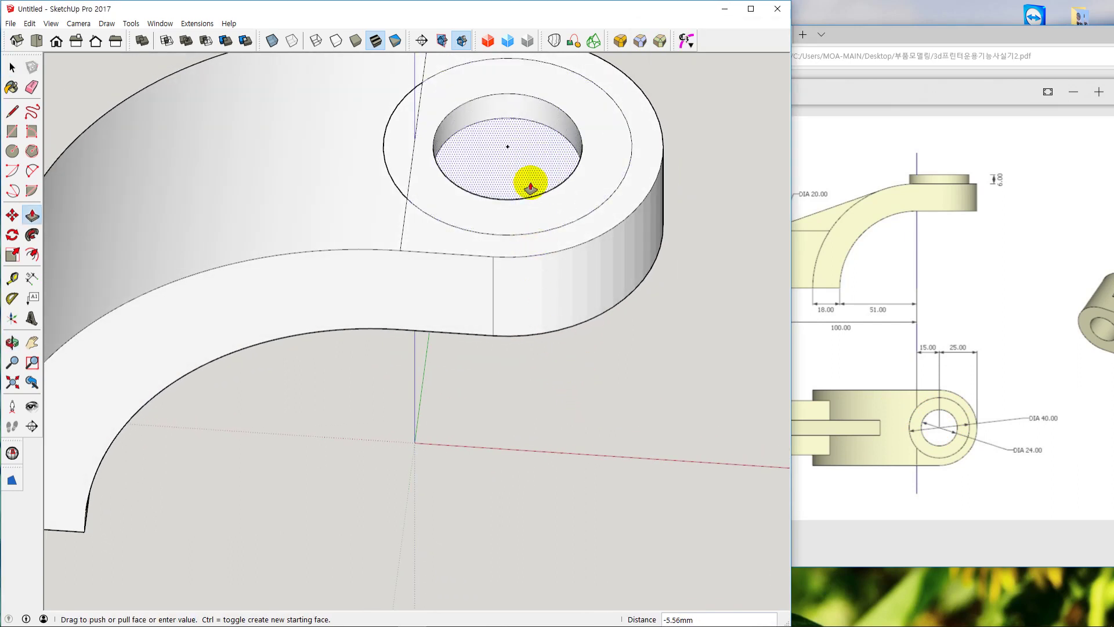
left_click(530, 194)
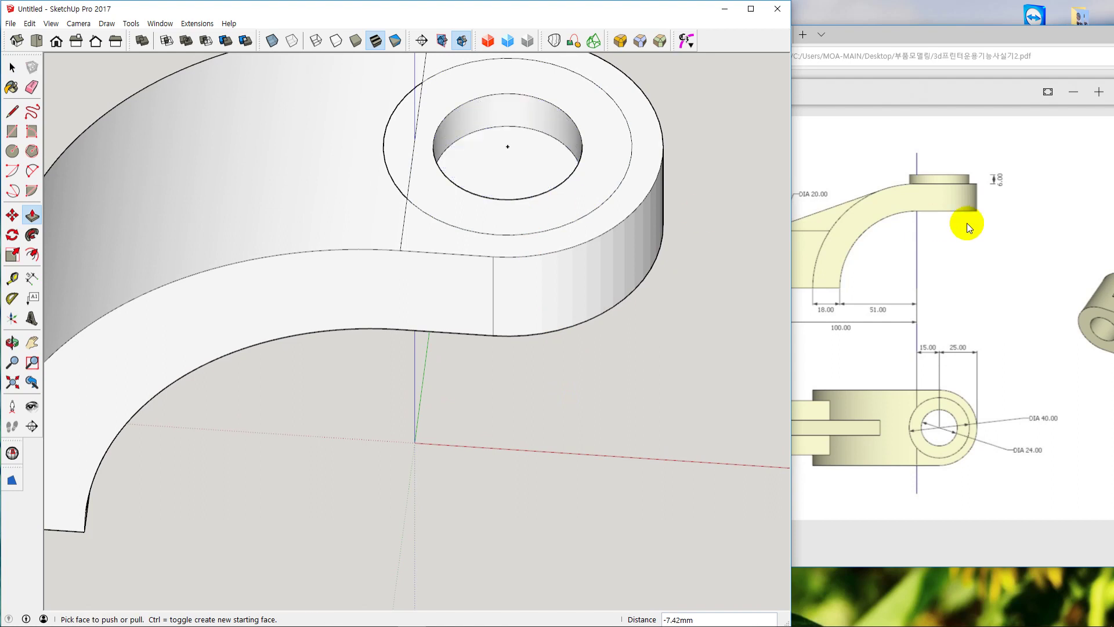
Check the arm in the PDF drawing's front view and undo the partial-depth hole
left_click(911, 248)
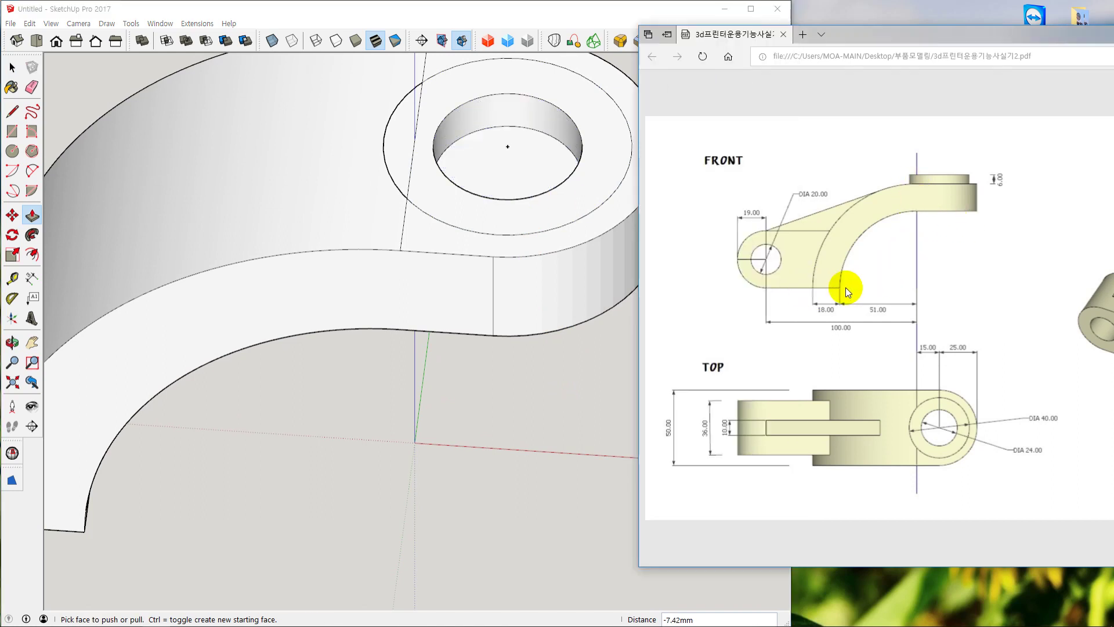
left_click(562, 332)
key("space")
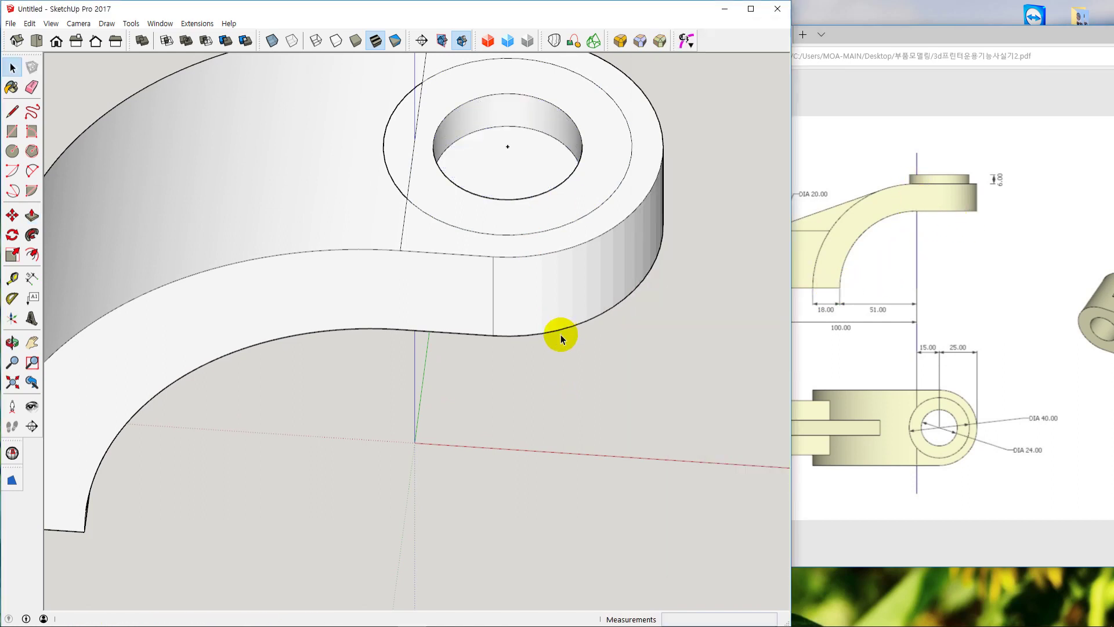
left_click(536, 184)
key("ctrl+z")
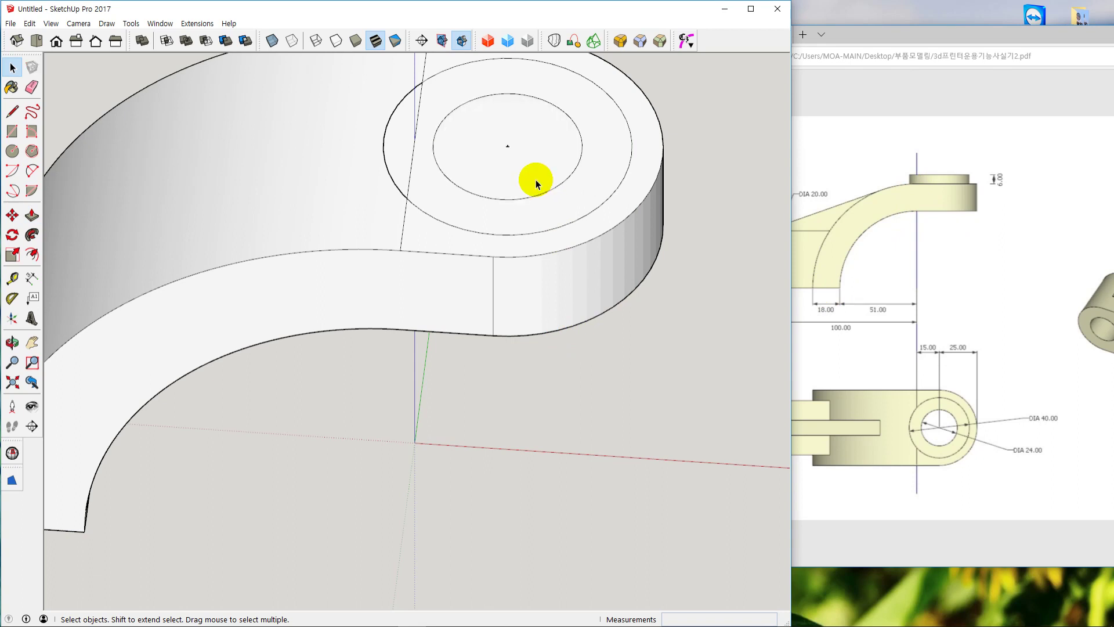
Push the inner circle's face down through the arm's rounded end with an entered distance and inspect the through hole
key("p")
left_click_drag(527, 170, 533, 210)
type("10")
key("Return")
key("space")
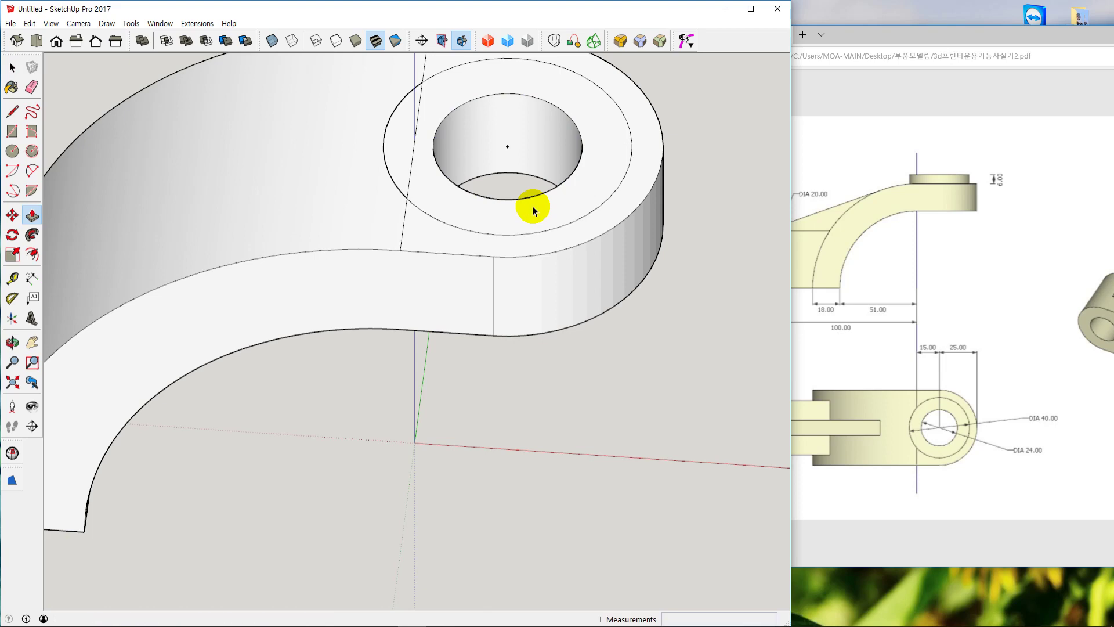
middle_click_drag(629, 547, 577, 395)
scroll(576, 392, "down", 3)
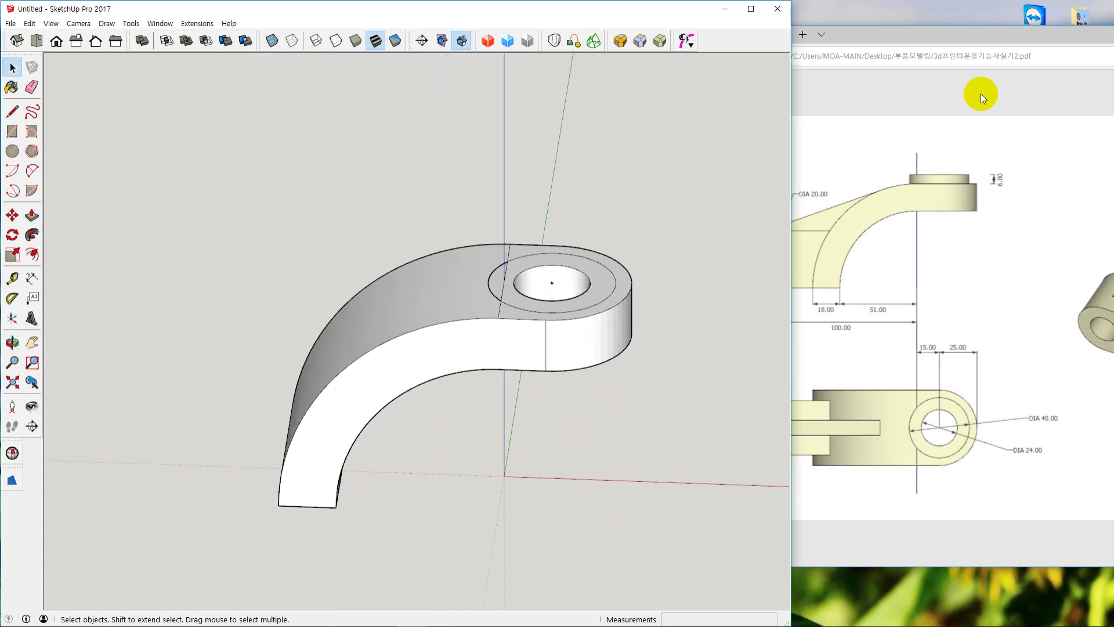
Move the PDF drawing aside to uncover the model and undo the through hole
mouse_move(938, 34)
left_mouse_down()
mouse_move(1020, 30)
mouse_move(1003, 30)
left_mouse_up()
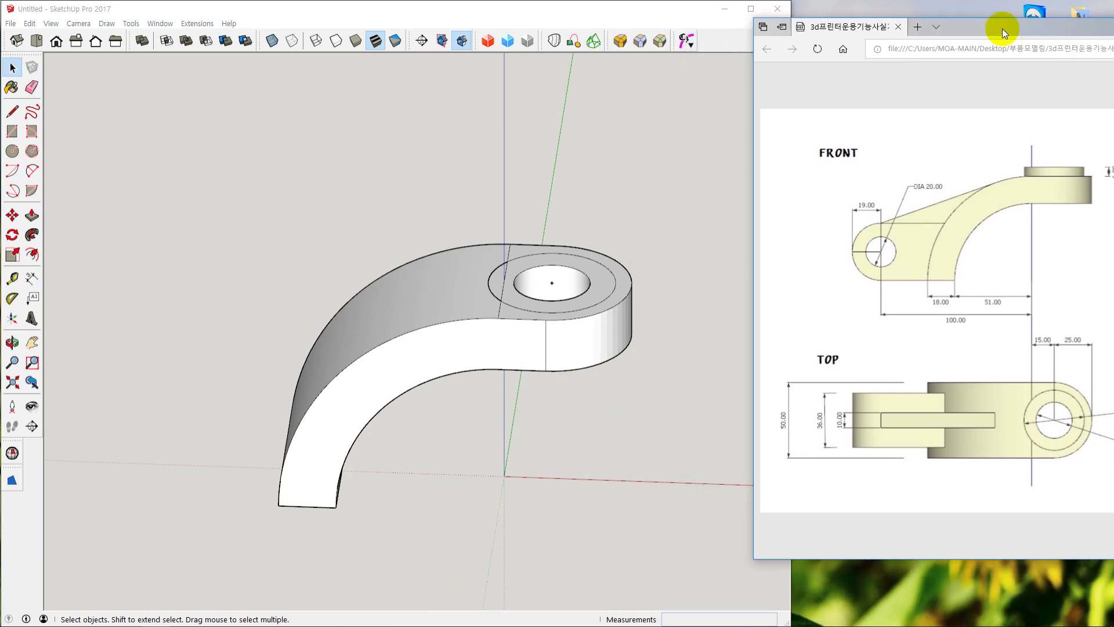
left_click(696, 274)
middle_click_drag(681, 296, 614, 347, "shift")
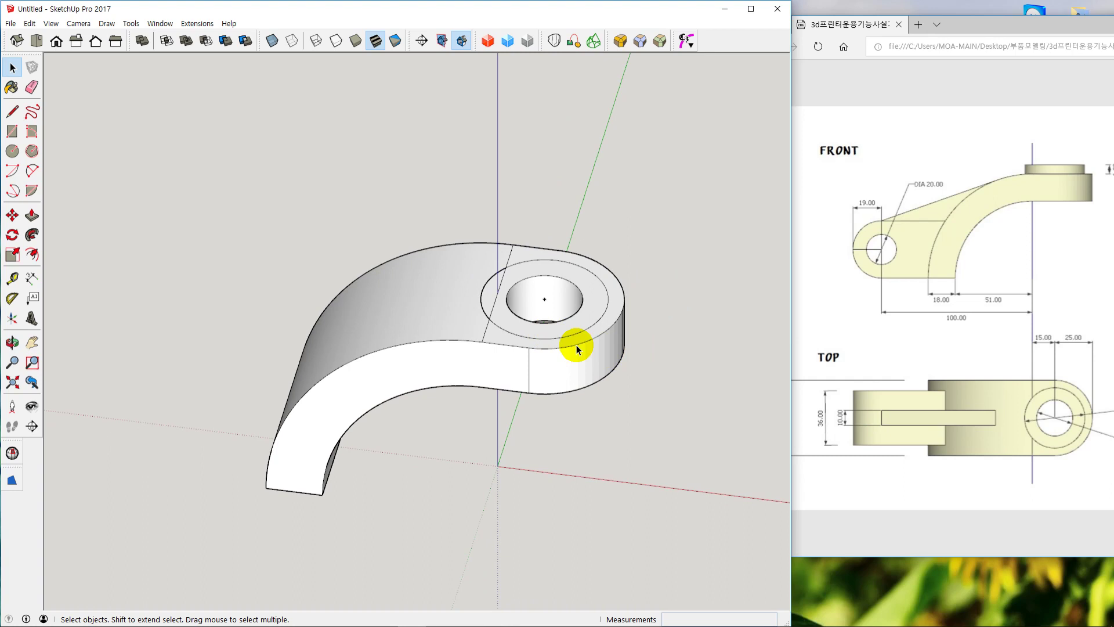
key("ctrl+z")
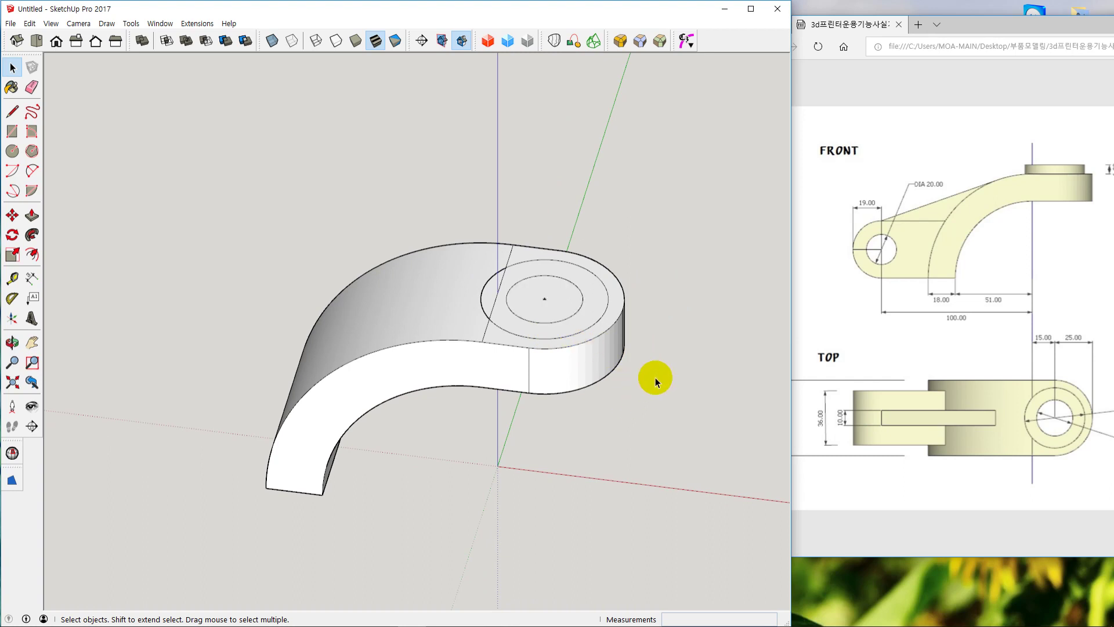
Push the inner circle's face down 18 mm to the lower edge of the arm's rounded end, cutting the hole through
key("p")
left_click_drag(567, 316, 551, 398)
left_click(551, 398)
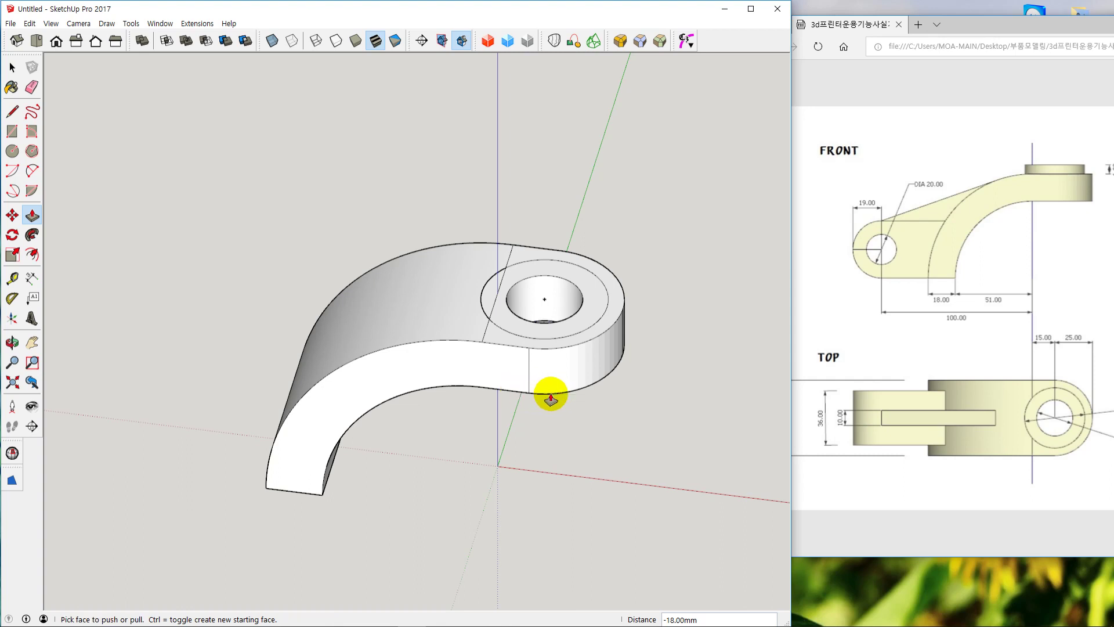
mouse_move(551, 398)
middle_mouse_down()
mouse_move(567, 124)
mouse_move(587, 259)
mouse_move(595, 212)
mouse_move(582, 418)
mouse_move(600, 464)
mouse_move(584, 427)
mouse_move(555, 407)
middle_mouse_up()
key("space")
scroll(583, 427, "down", 4)
scroll(555, 406, "down", 2)
scroll(567, 420, "up", 3)
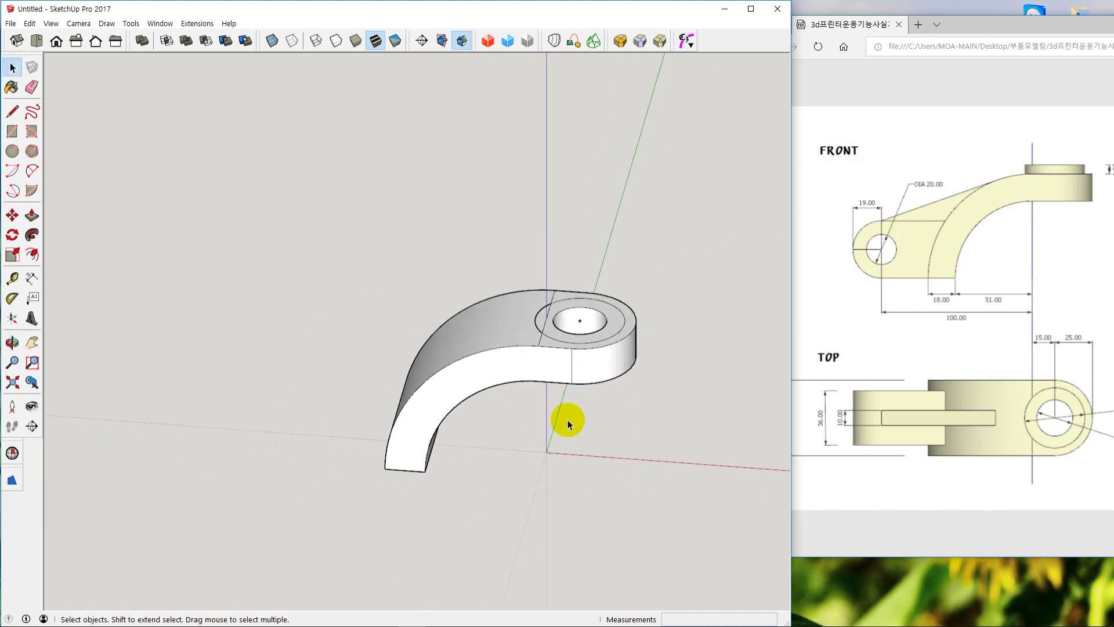
scroll(561, 353, "up", 3)
scroll(580, 371, "down", 2)
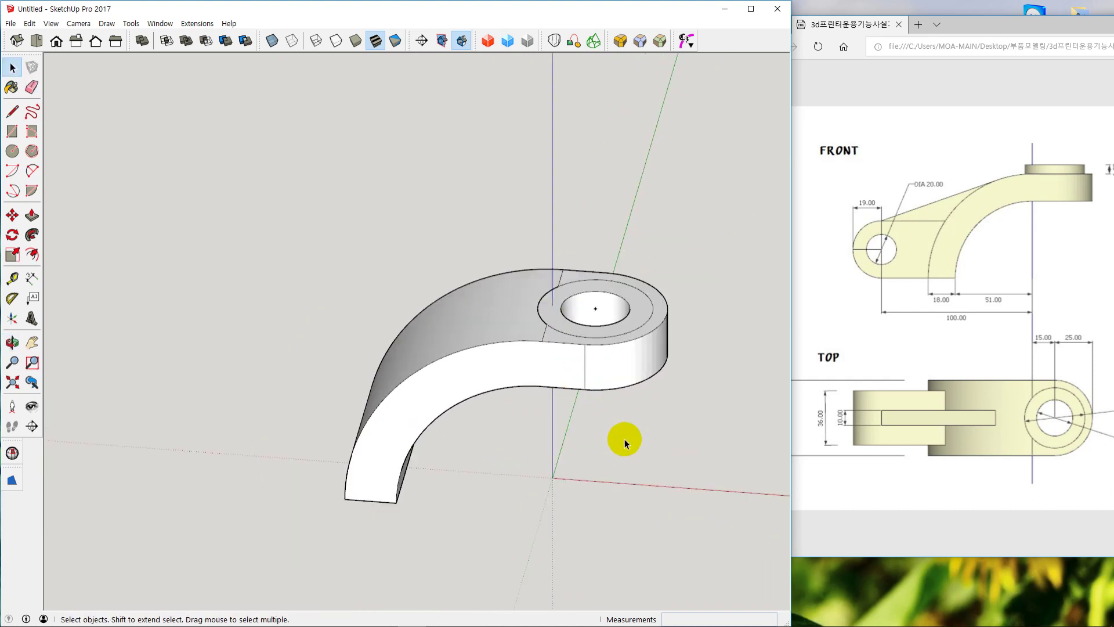
middle_click_drag(625, 439, 530, 428, "shift")
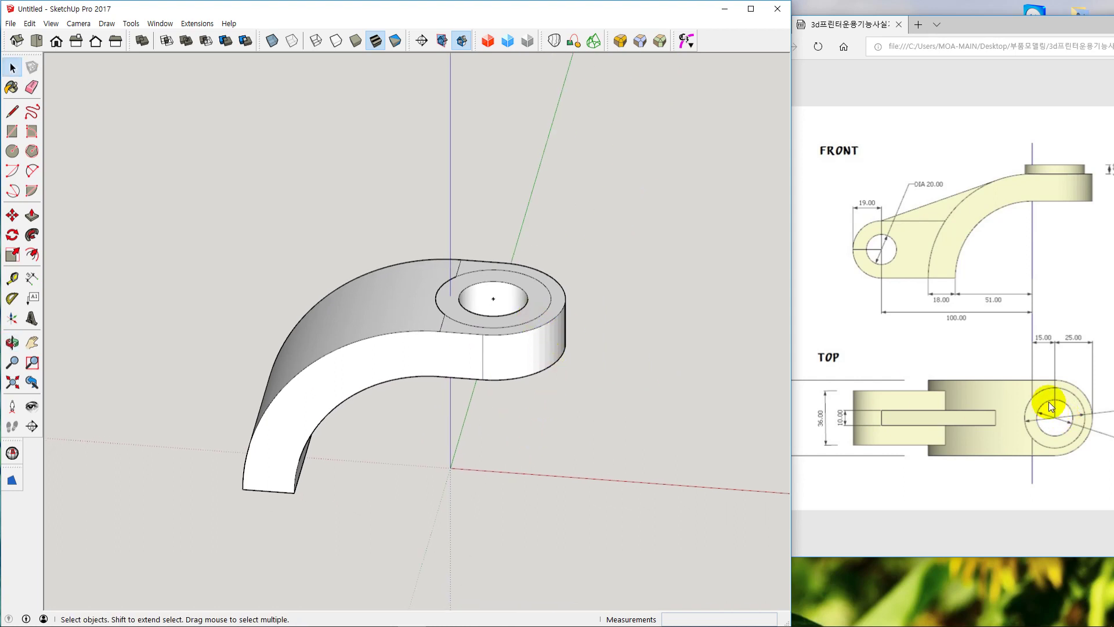
Check the boss height in the PDF drawing and raise the ring face around the hole 6 mm
left_click(1040, 169)
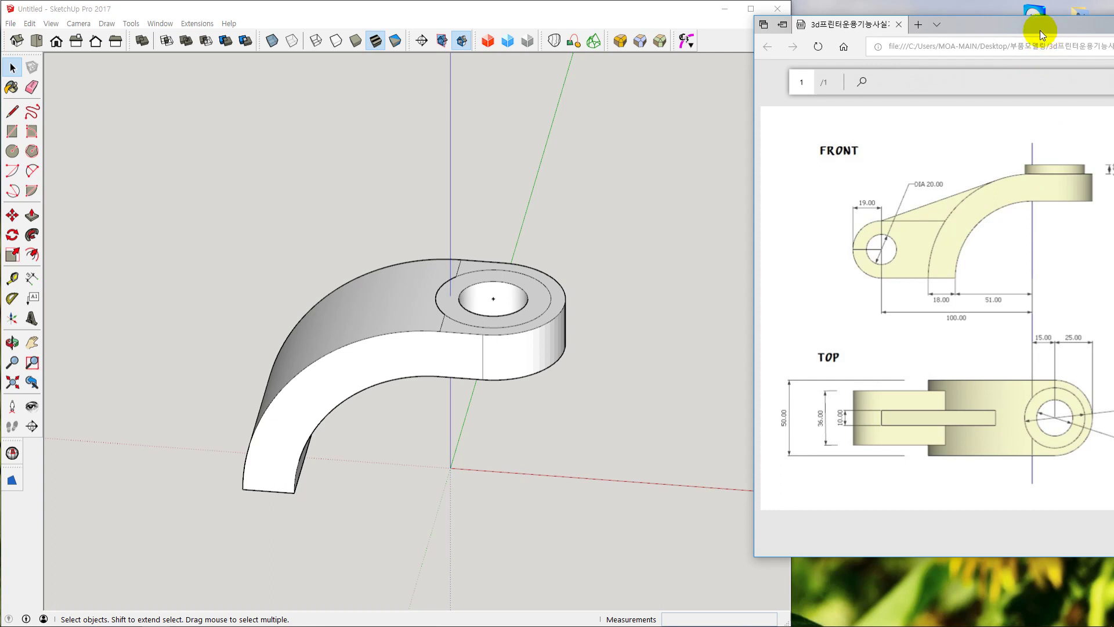
left_click_drag(1040, 31, 972, 32)
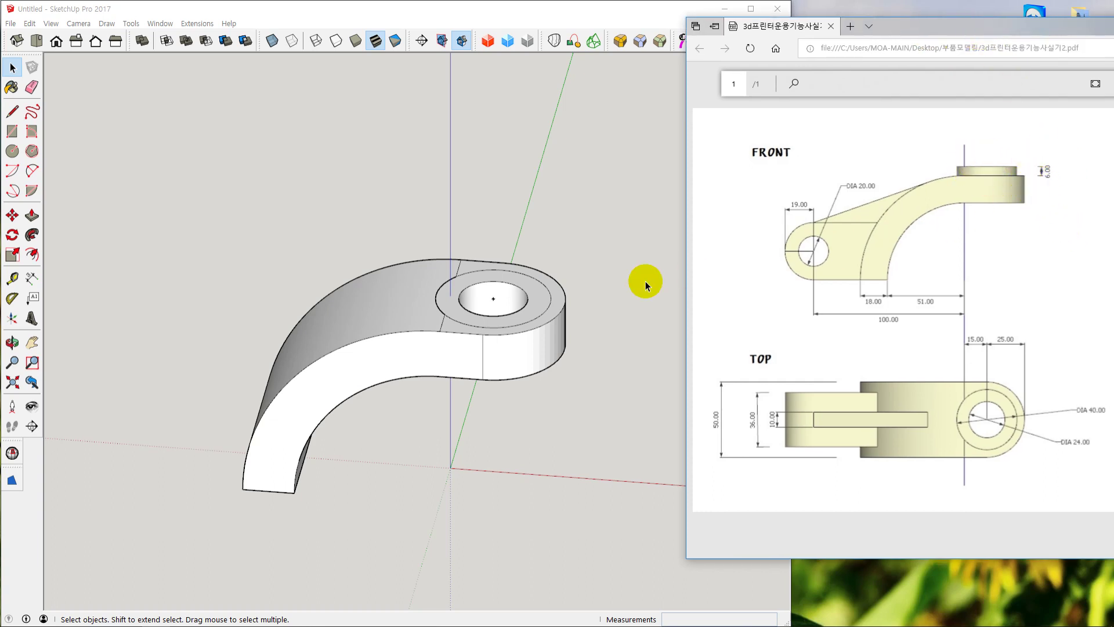
left_click(571, 164)
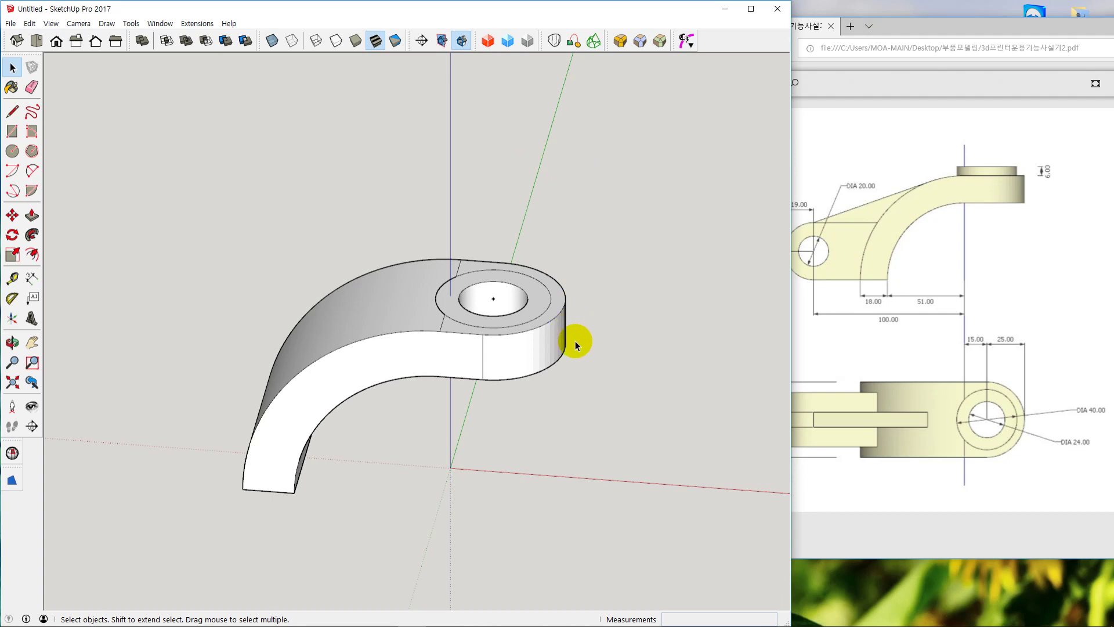
key("p")
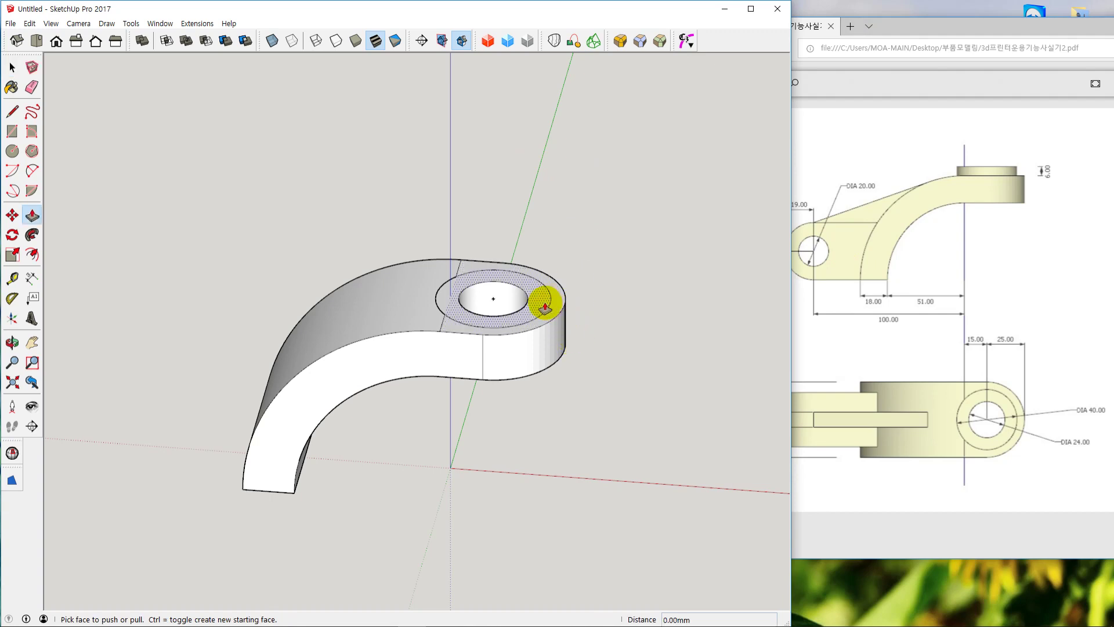
left_click_drag(545, 308, 549, 272)
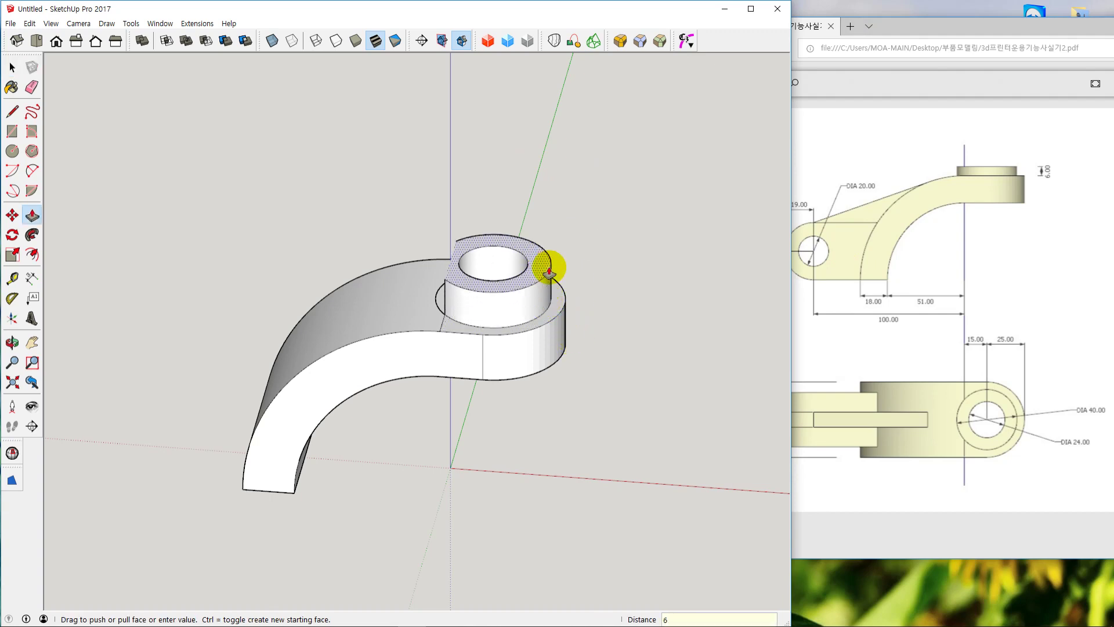
type("6")
key("Return")
Raise the remaining segment of the 40 mm circle on the arm side level with the boss top
middle_click_drag(394, 386, 473, 355)
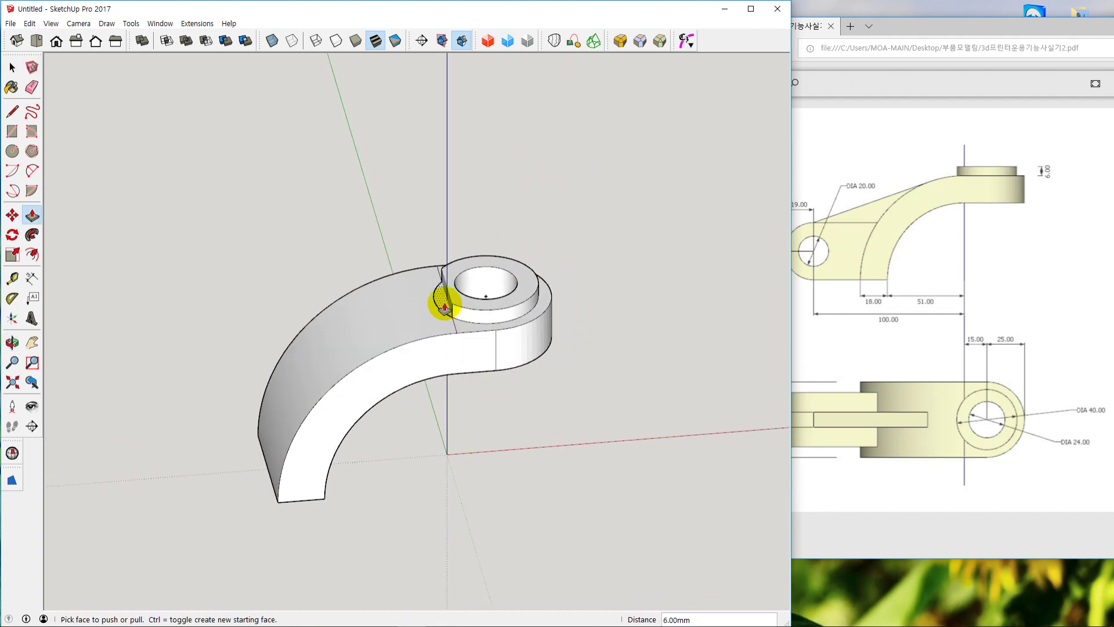
key("space")
middle_click_drag(542, 455, 445, 375)
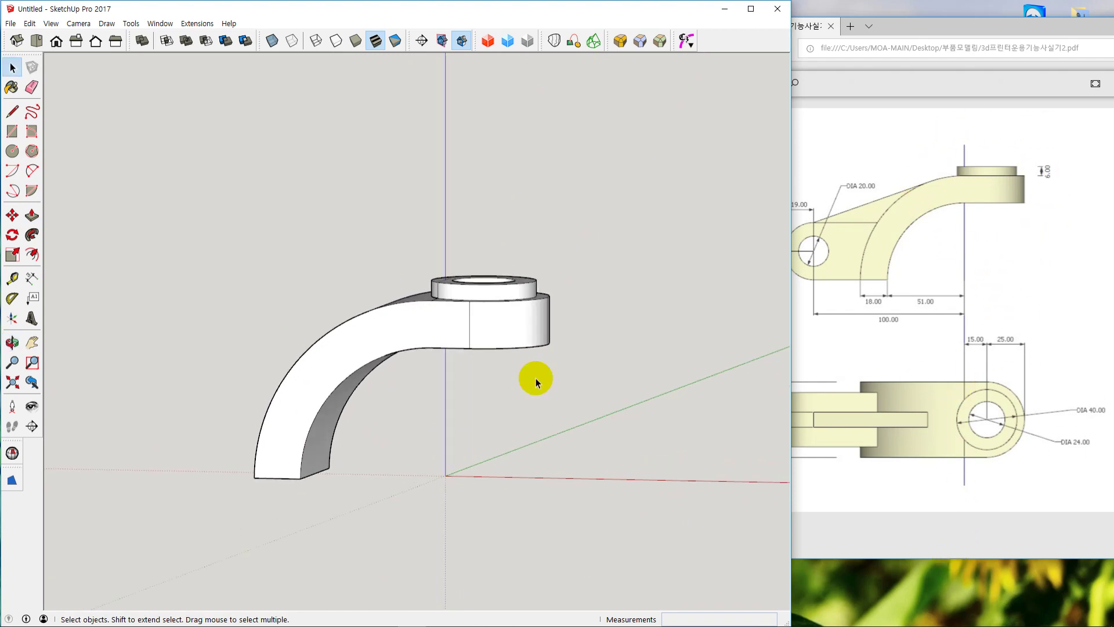
Erase the leftover seam edges where the two raised pieces of the boss meet
mouse_move(569, 327)
middle_mouse_down()
mouse_move(535, 465)
mouse_move(446, 375)
mouse_move(351, 393)
mouse_move(532, 461)
mouse_move(639, 441)
mouse_move(608, 348)
mouse_move(622, 341)
mouse_move(423, 364)
mouse_move(468, 366)
mouse_move(368, 360)
mouse_move(523, 306)
middle_mouse_up()
key("e")
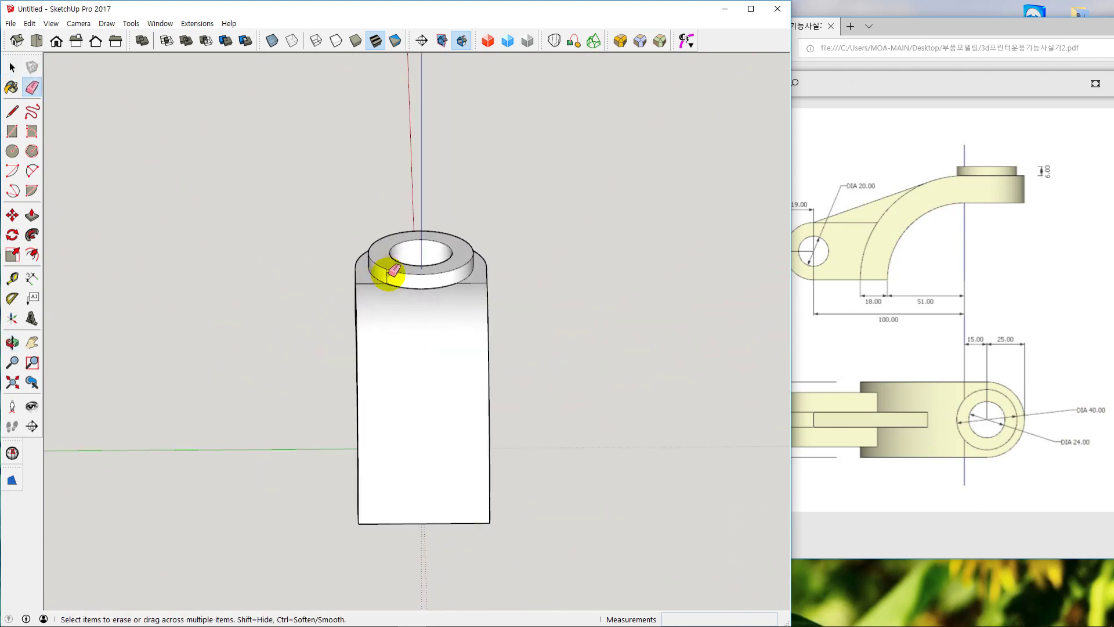
mouse_move(387, 282)
middle_mouse_down()
mouse_move(256, 373)
mouse_move(313, 368)
middle_mouse_up()
key("space")
middle_click_drag(464, 409, 472, 386)
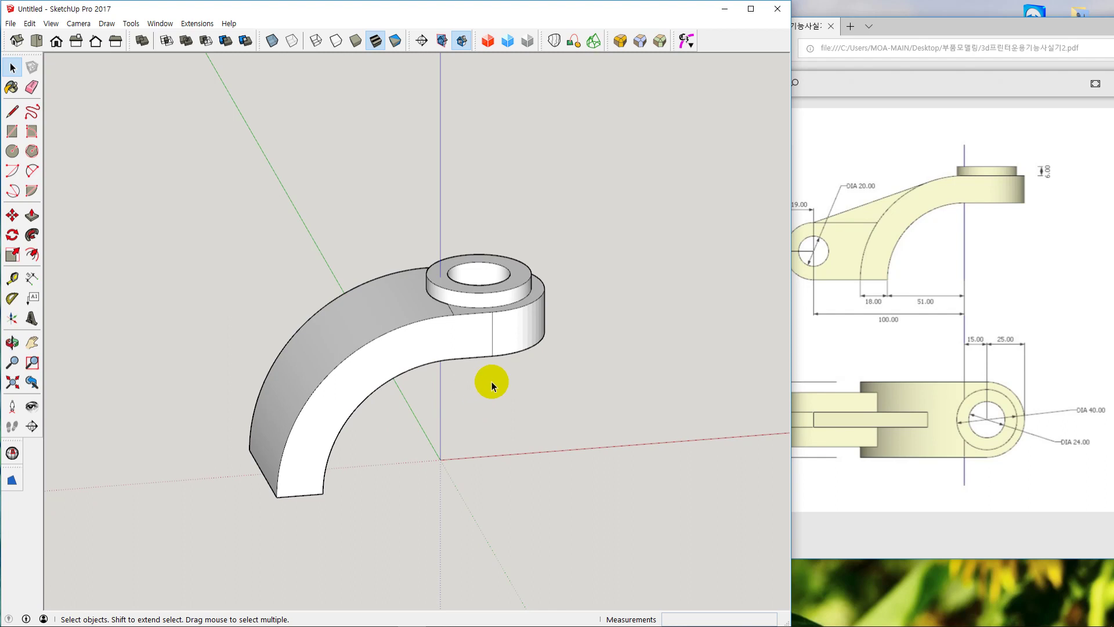
Compare the model with the PDF drawing and examine from the front where the boss's base meets the arm's outer curve
mouse_move(490, 381)
middle_mouse_down()
mouse_move(423, 360)
mouse_move(432, 357)
middle_mouse_up()
mouse_move(568, 364)
middle_mouse_down()
mouse_move(549, 328)
mouse_move(552, 357)
middle_mouse_up()
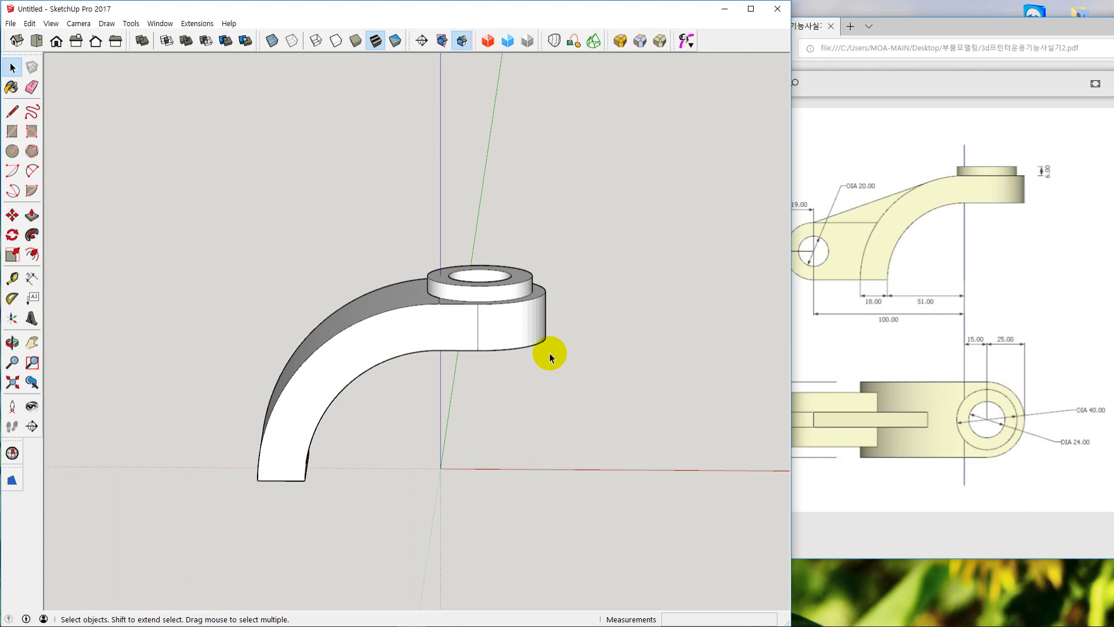
left_click(915, 178)
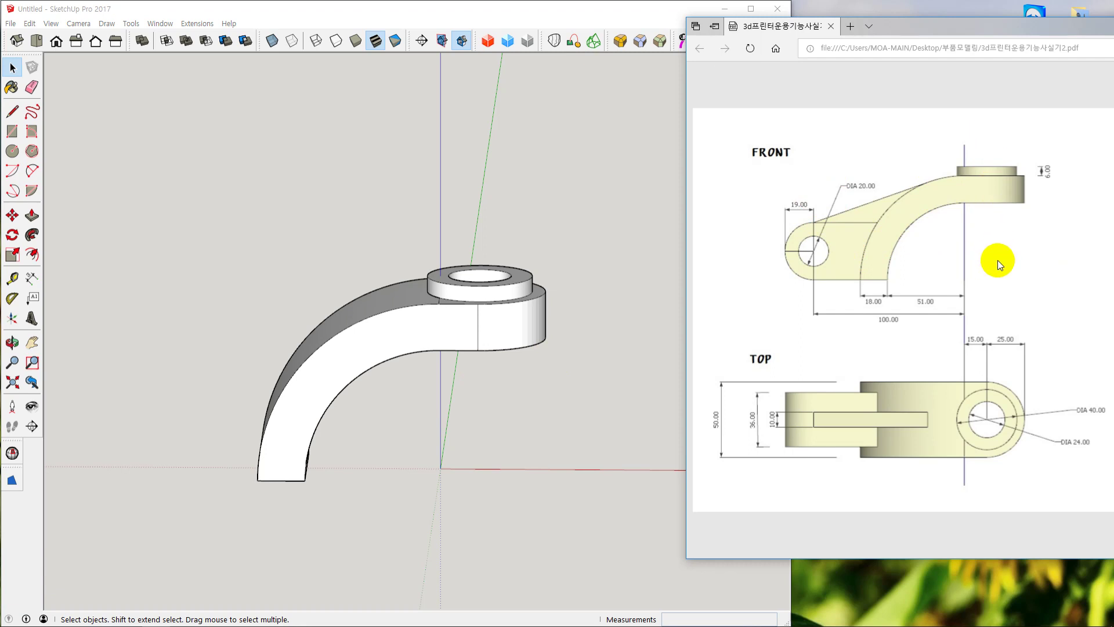
left_click(647, 247)
key("F3")
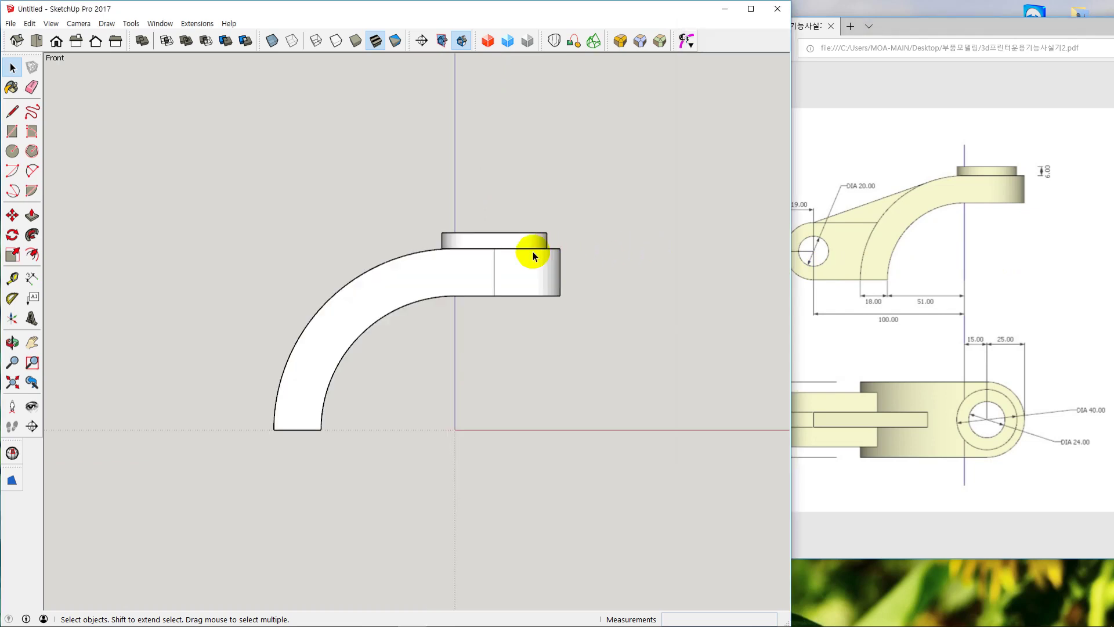
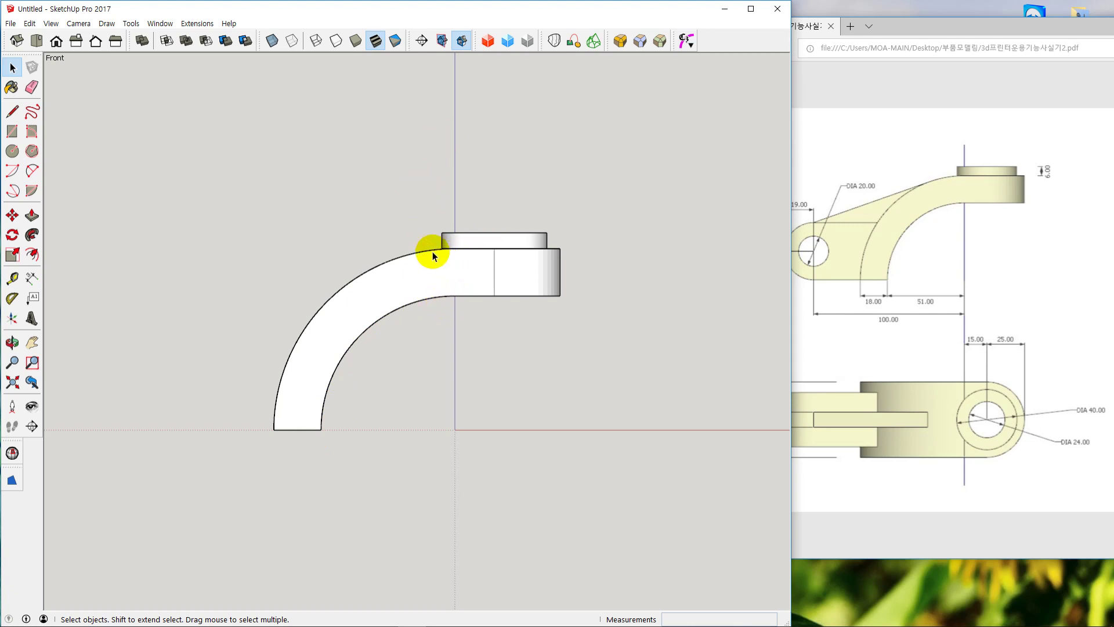
left_click(437, 299)
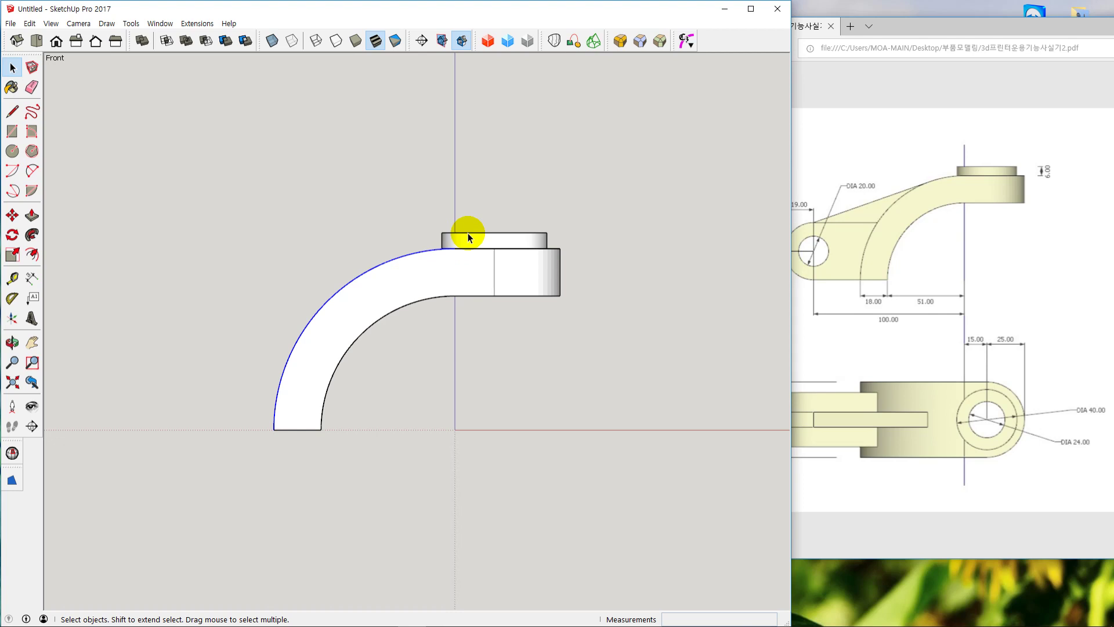
scroll(437, 255, "up", 8)
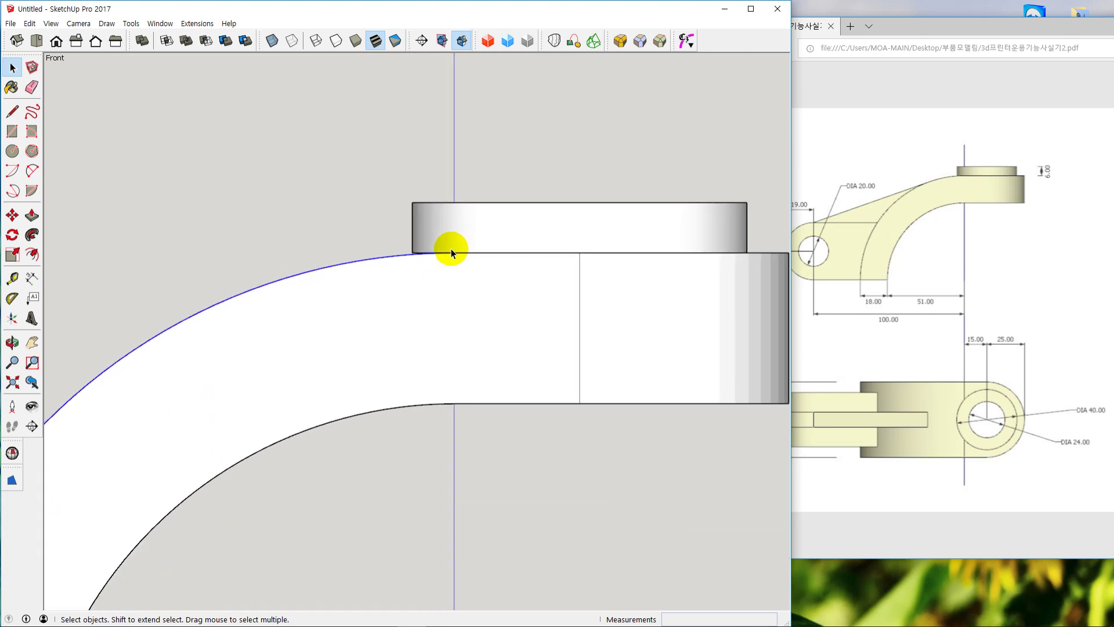
scroll(440, 249, "up", 2)
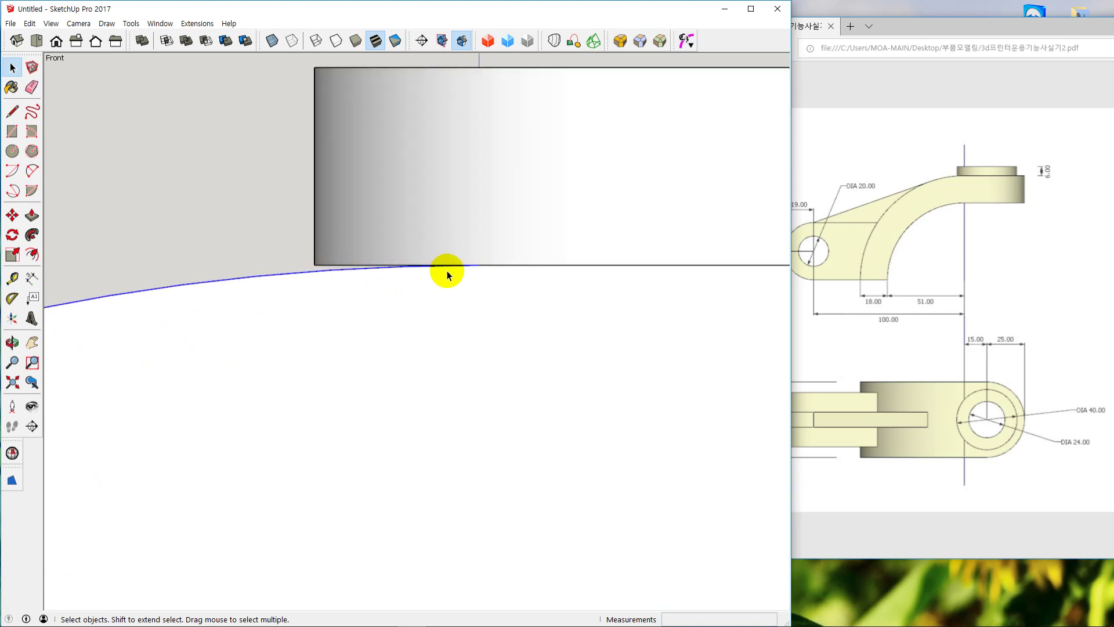
left_click(518, 266)
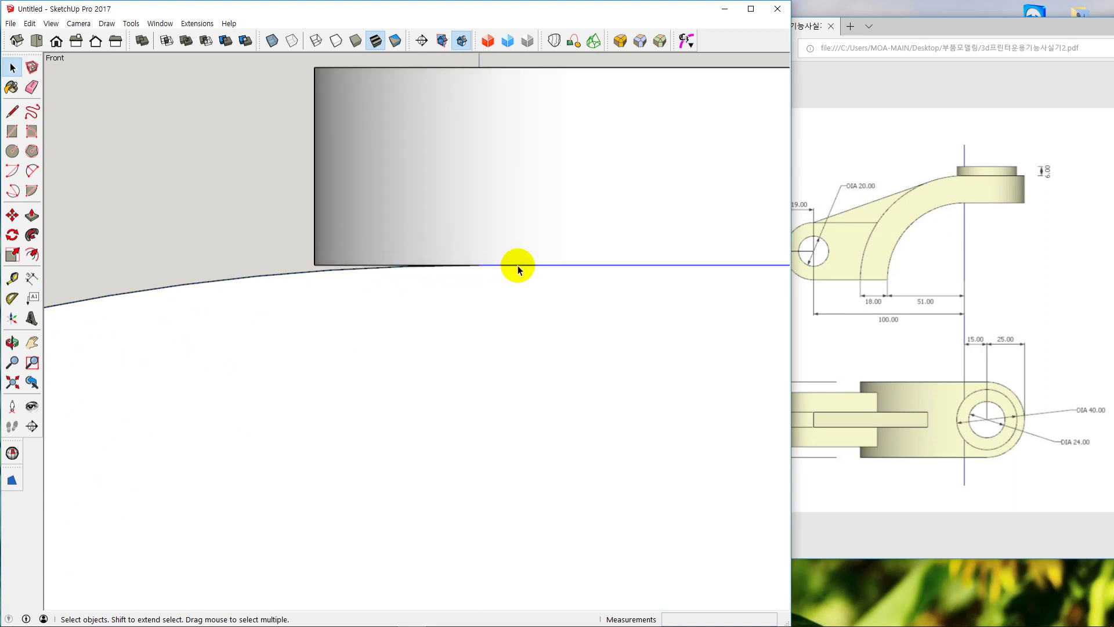
left_click(465, 267)
left_click(478, 117)
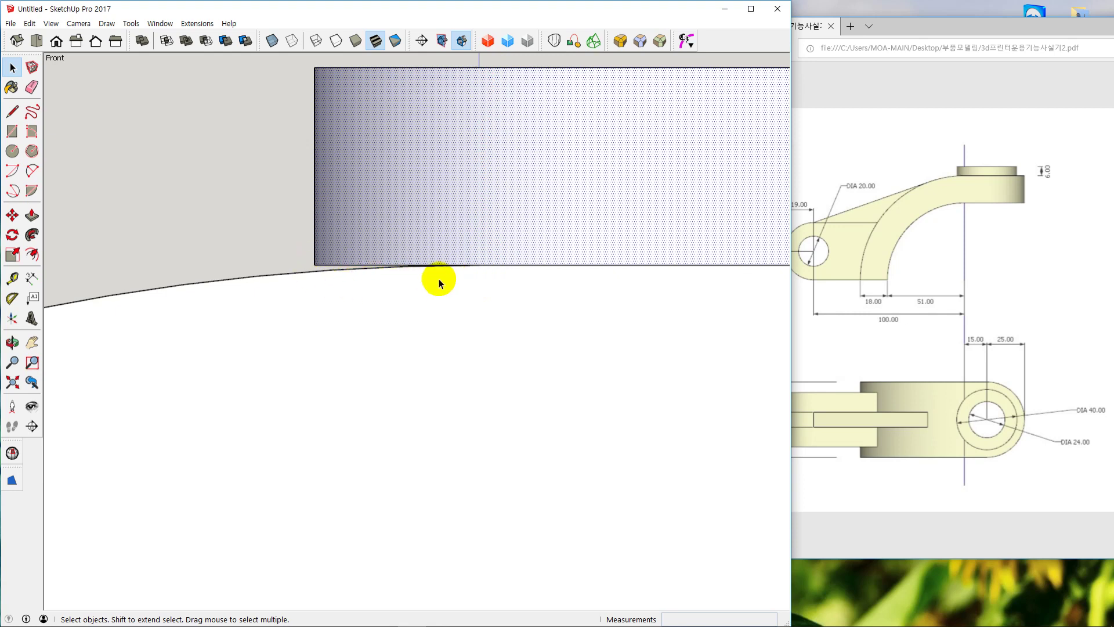
scroll(453, 253, "down", 5)
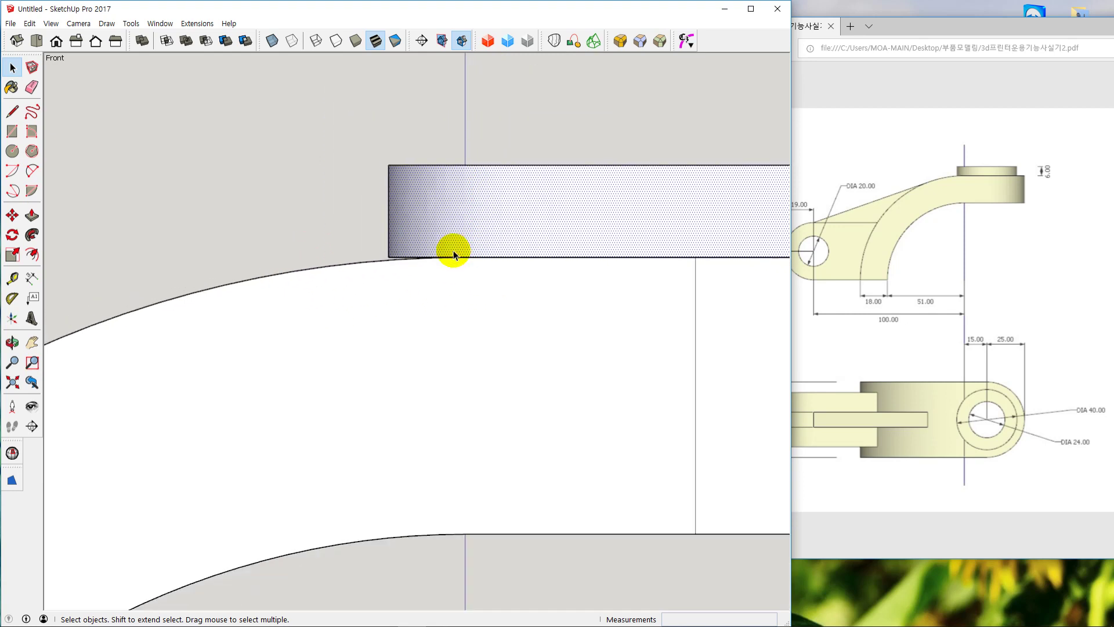
Check the boss against the PDF front view and inspect its base along the curved arm from several angles
left_click(981, 281)
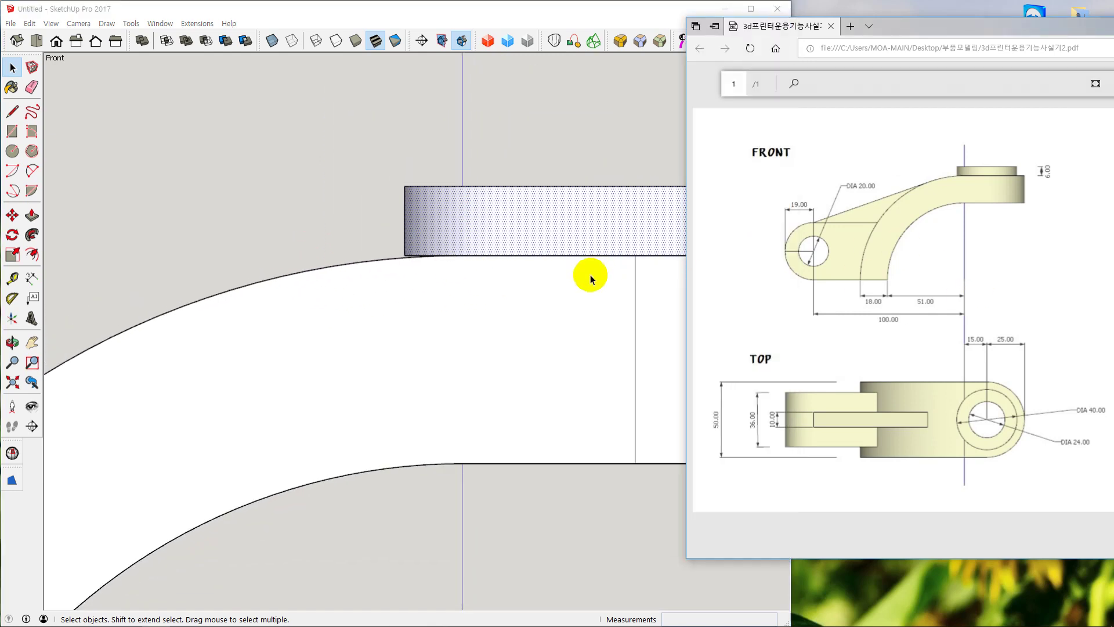
scroll(590, 274, "down", 2)
scroll(590, 274, "down", 3)
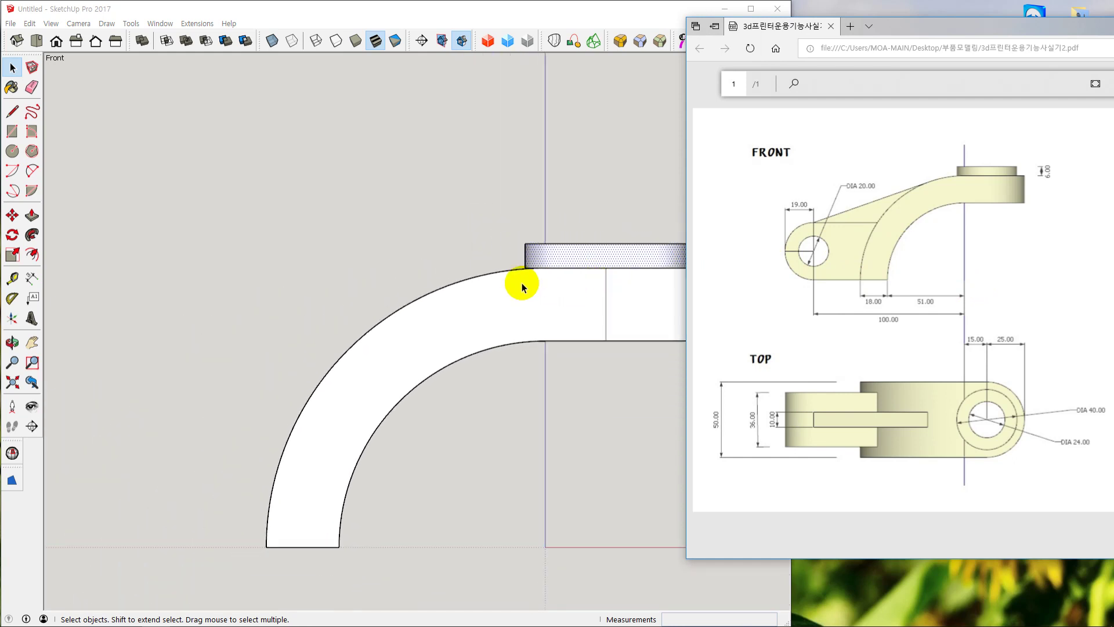
left_click(468, 177)
scroll(554, 381, "down", 2)
mouse_move(573, 405)
middle_mouse_down()
mouse_move(616, 441)
mouse_move(499, 447)
middle_mouse_up()
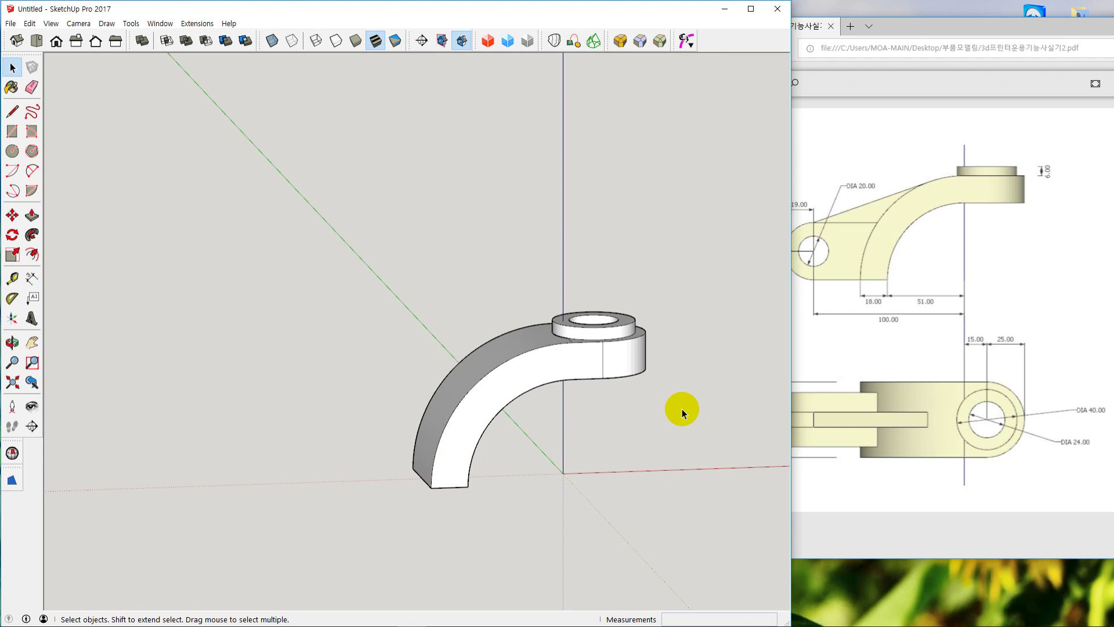
scroll(615, 378, "up", 2)
left_click(573, 340)
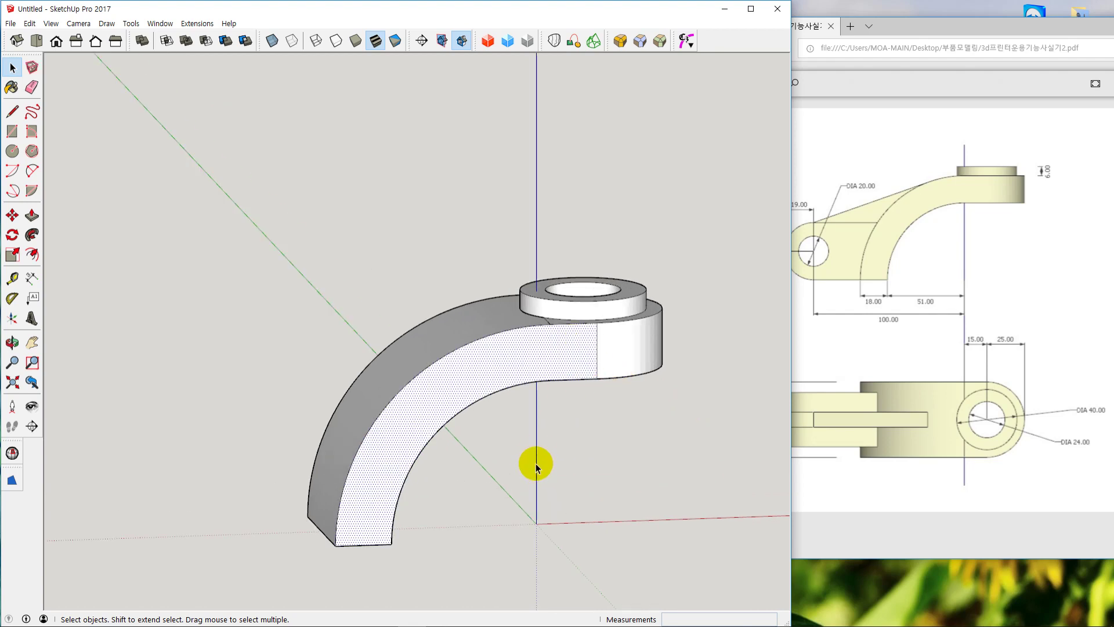
left_click(595, 437)
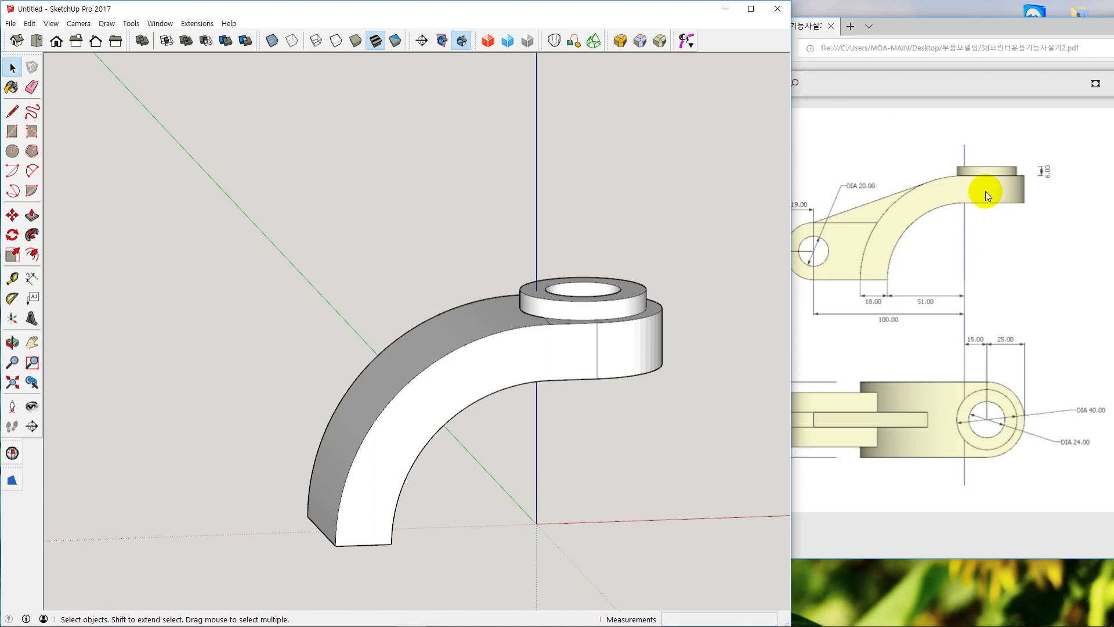
scroll(542, 325, "up", 6)
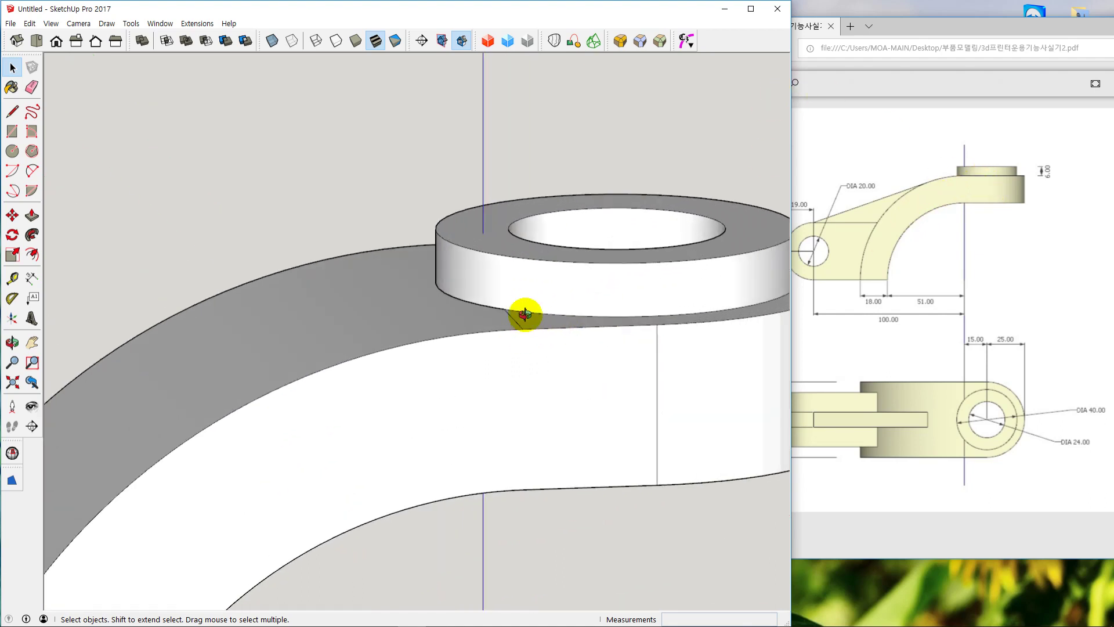
middle_click_drag(519, 286, 518, 274)
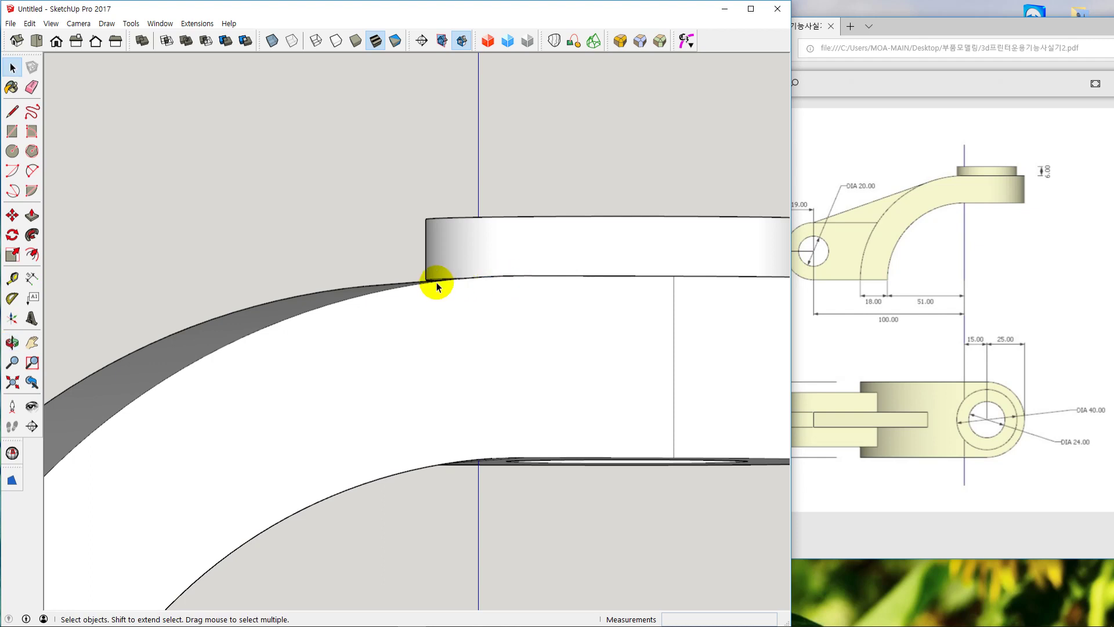
mouse_move(436, 282)
middle_mouse_down()
mouse_move(428, 331)
mouse_move(493, 304)
mouse_move(473, 319)
mouse_move(485, 324)
middle_mouse_up()
scroll(505, 296, "down", 4)
scroll(485, 324, "down", 3)
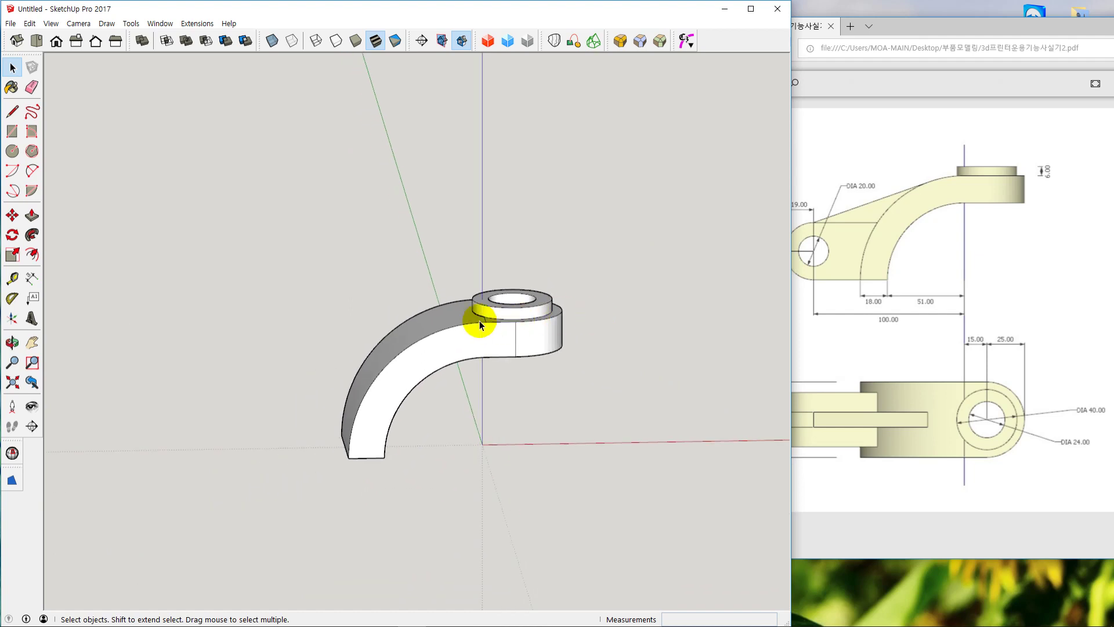
Extend the overhanging underside of the boss down into the arm's curved surface to close the gap beneath it
key("F3")
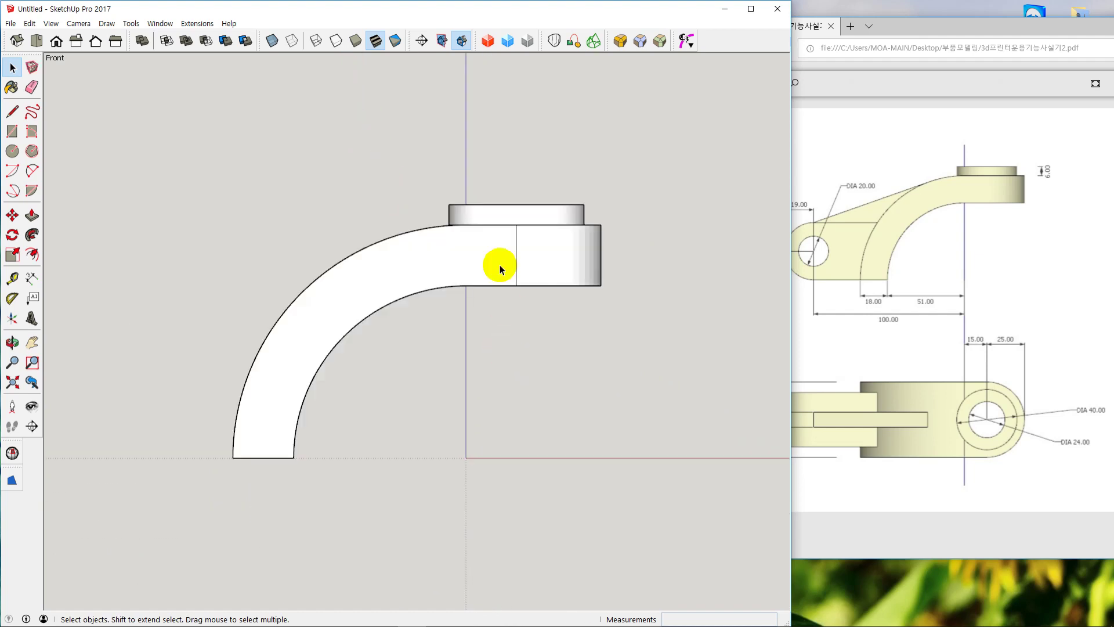
scroll(500, 267, "up", 8)
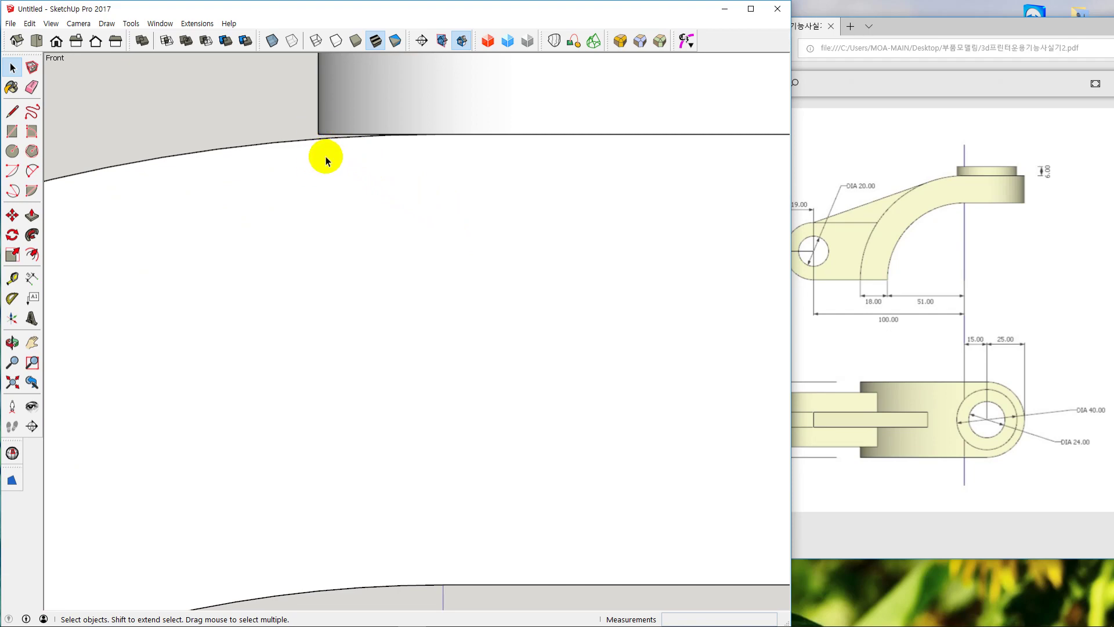
mouse_move(326, 161)
middle_mouse_down()
mouse_move(323, 232)
mouse_move(542, 231)
mouse_move(522, 231)
middle_mouse_up()
mouse_move(443, 224)
middle_mouse_down()
mouse_move(481, 189)
mouse_move(486, 214)
middle_mouse_up()
scroll(429, 119, "up", 4)
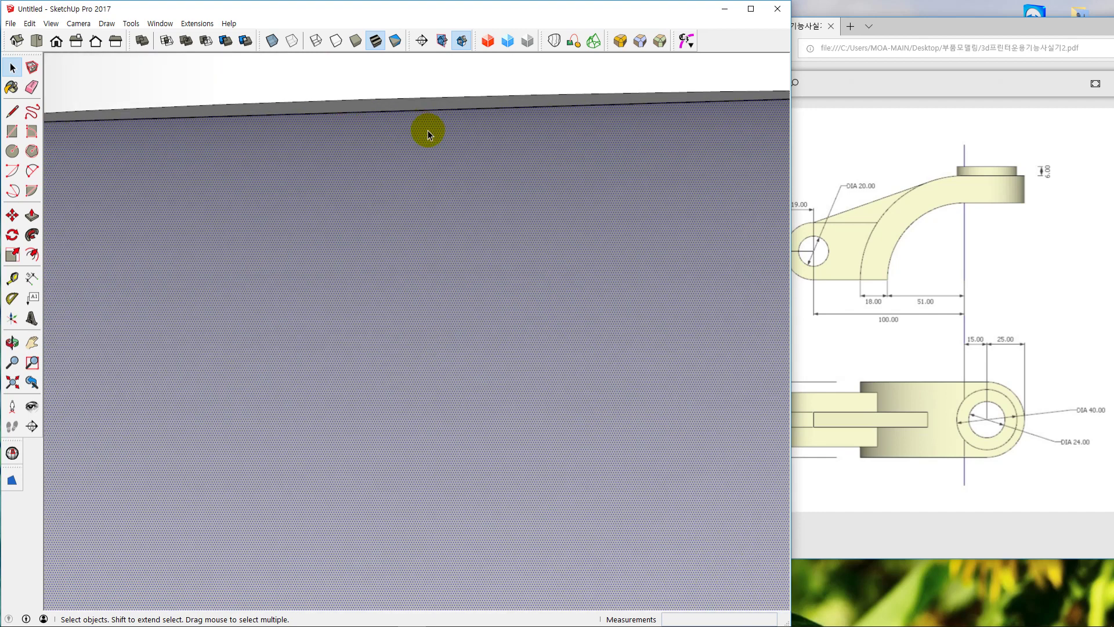
mouse_move(409, 131)
middle_mouse_down()
mouse_move(395, 129)
mouse_move(410, 126)
middle_mouse_up()
left_click(407, 94)
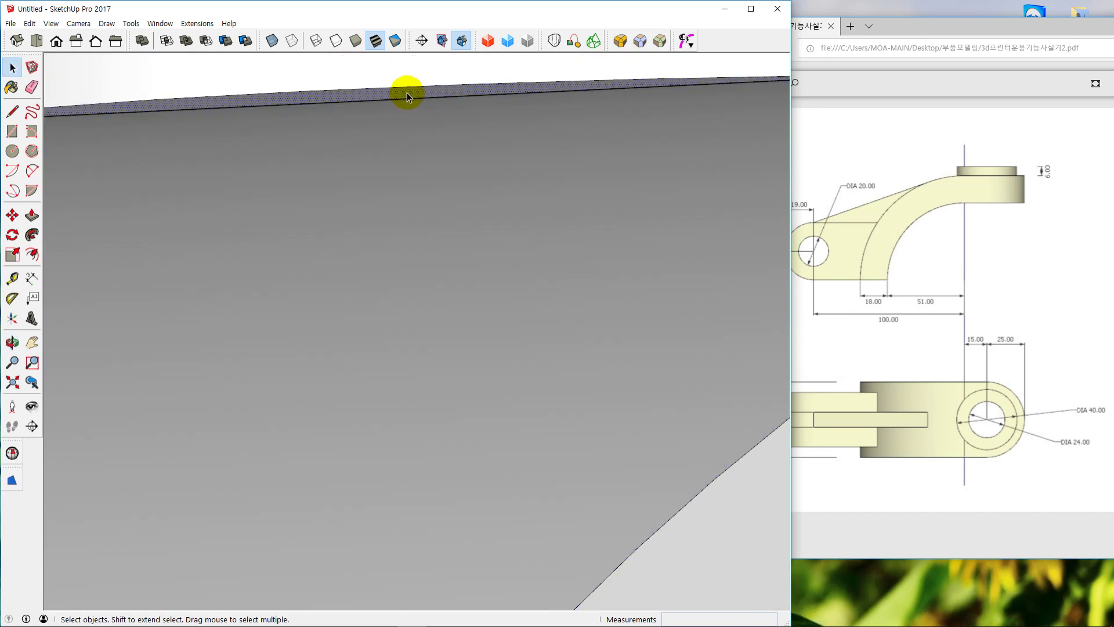
key("p")
left_click(403, 92)
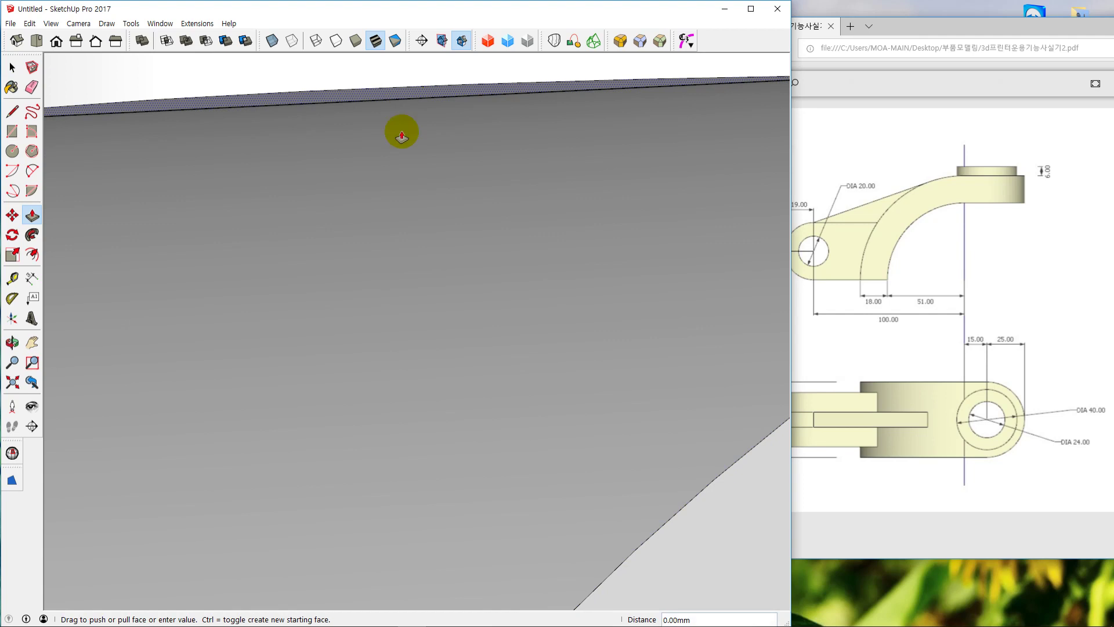
left_click(402, 192)
key("space")
scroll(472, 229, "down", 5)
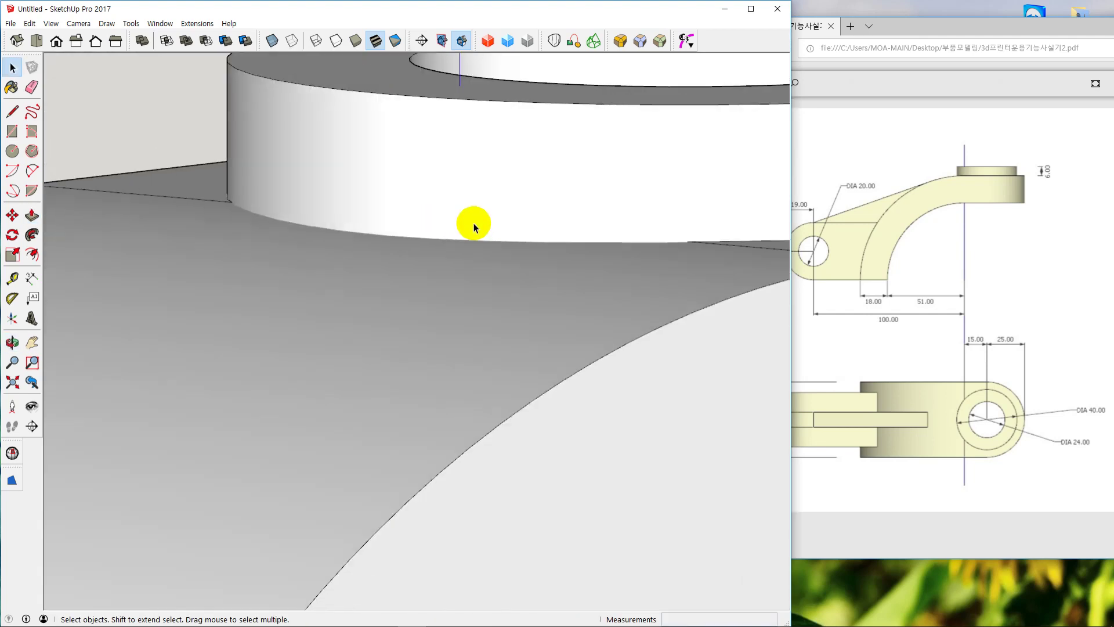
scroll(475, 224, "down", 3)
middle_click_drag(476, 225, 399, 246)
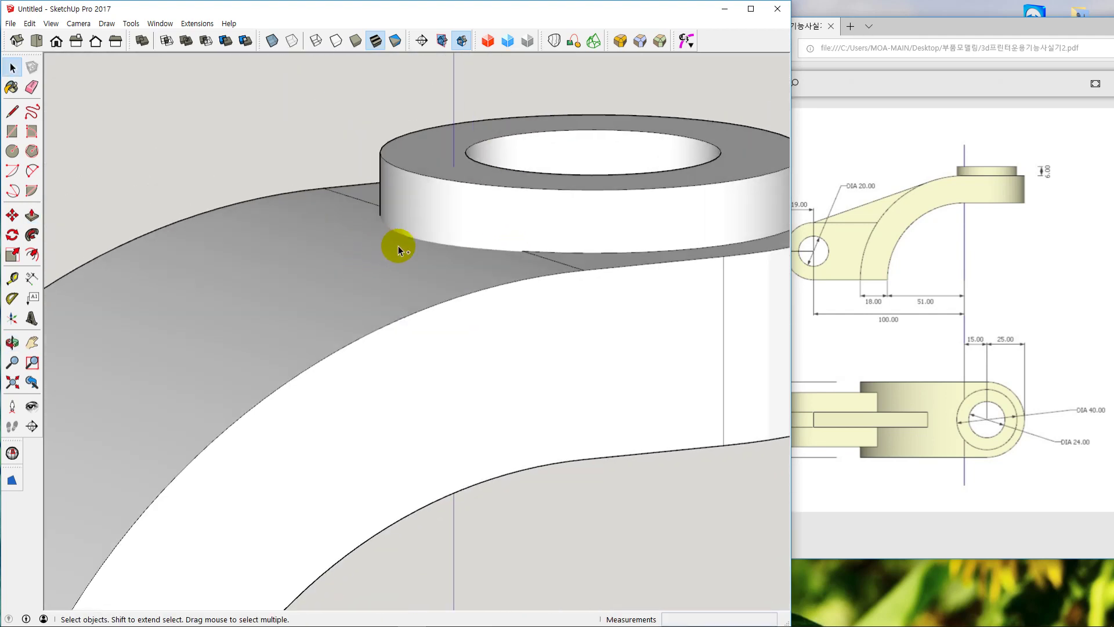
scroll(422, 262, "down", 5)
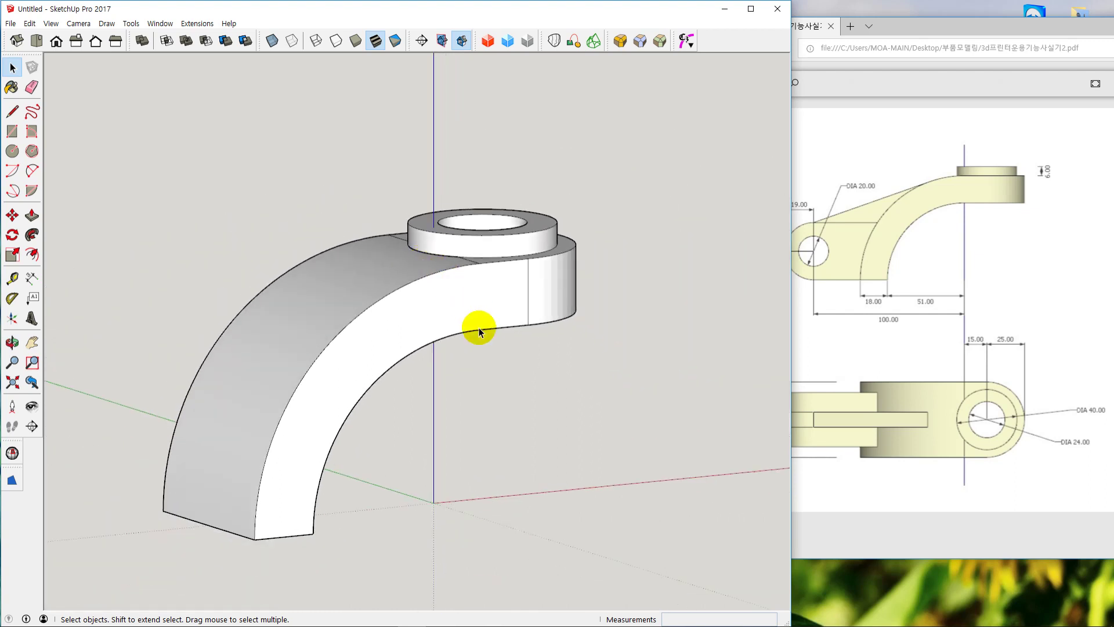
Try to rebuild the arm's outer curved face by deleting it and retracing the 50 mm edge across its lower end
middle_click_drag(479, 331, 502, 317, "shift")
left_click(440, 276)
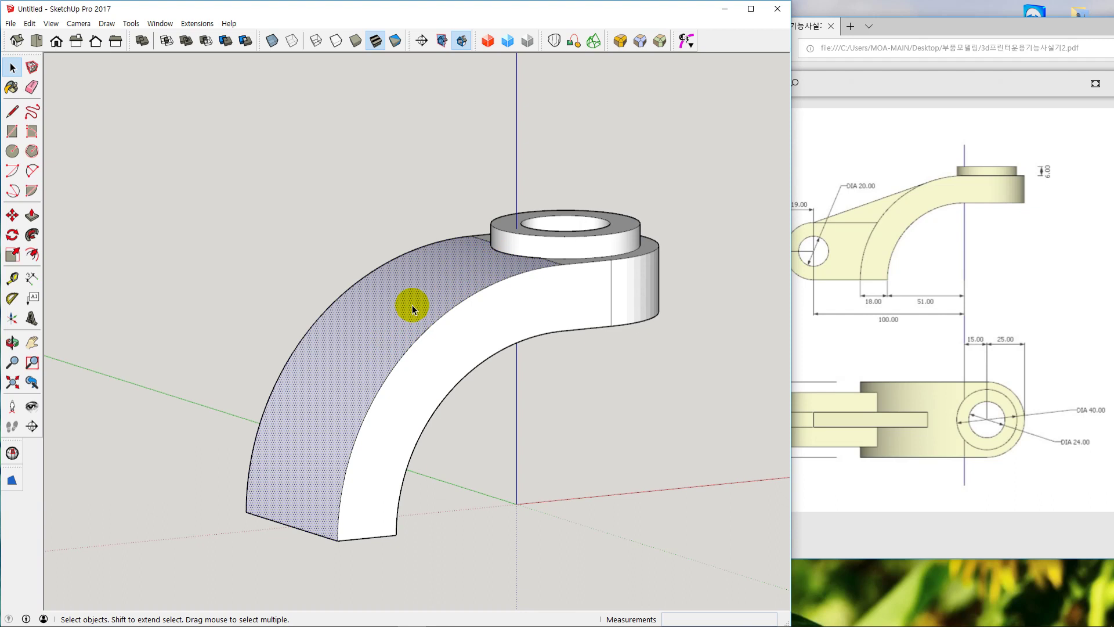
key("Delete")
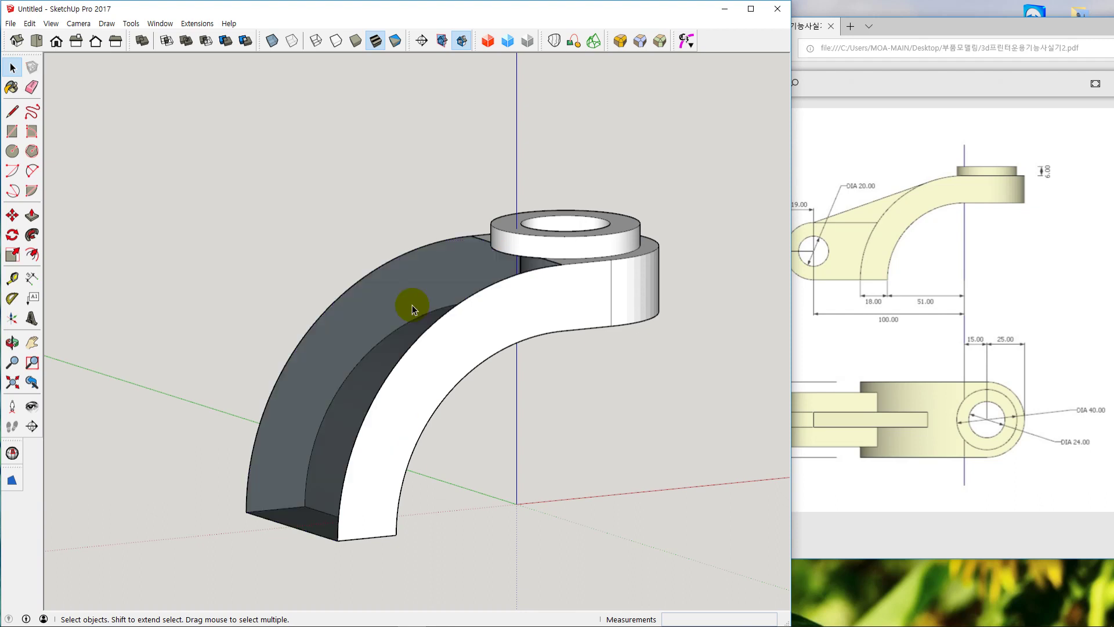
key("l")
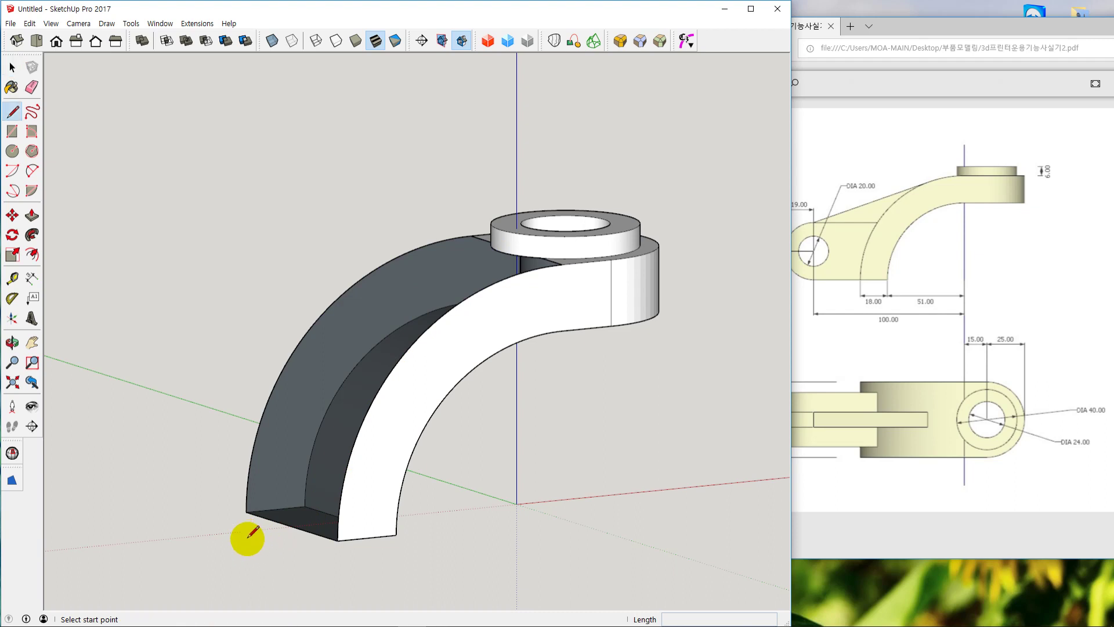
left_click(246, 512)
left_click(338, 539)
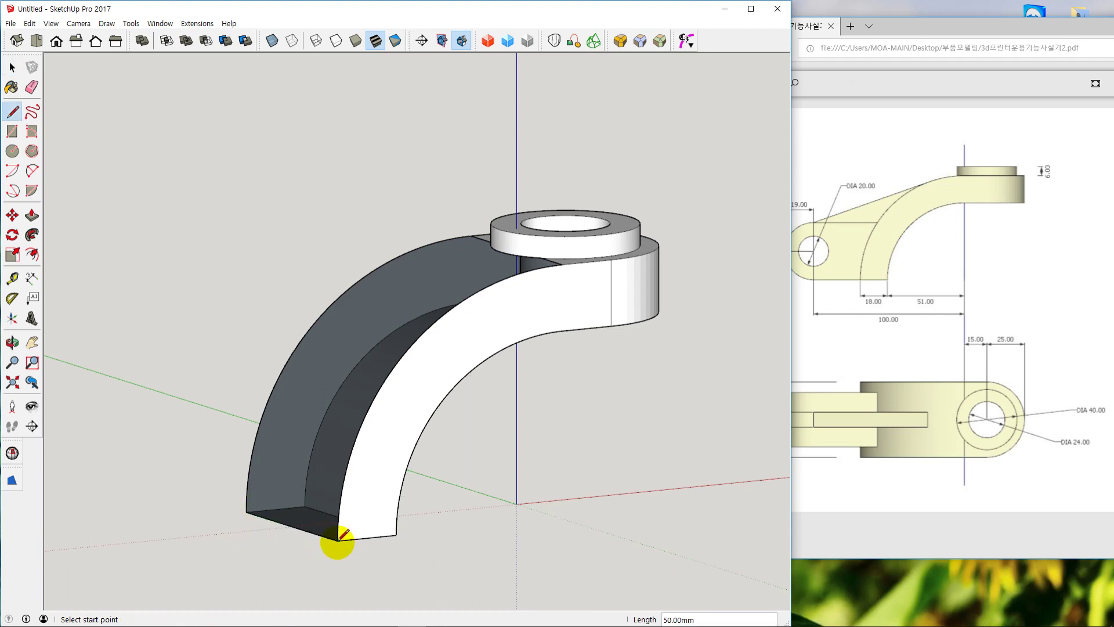
key("space")
Try to skin the arm's open outer curve with the Skinning tool from its side, lower and upper boundary edges
middle_click_drag(465, 526, 441, 511)
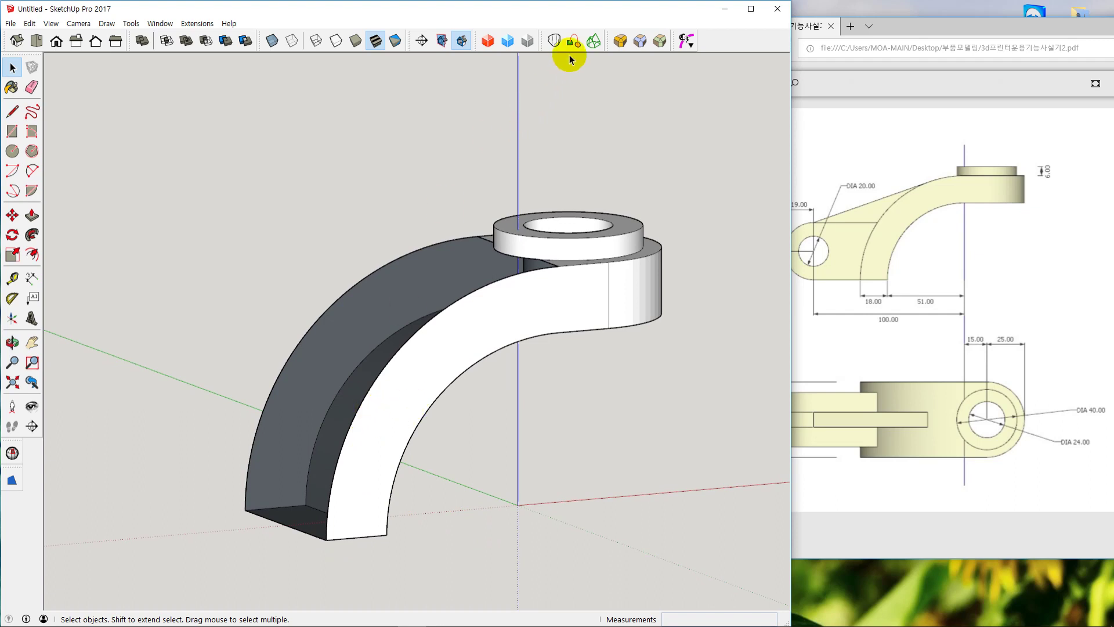
left_click(490, 242)
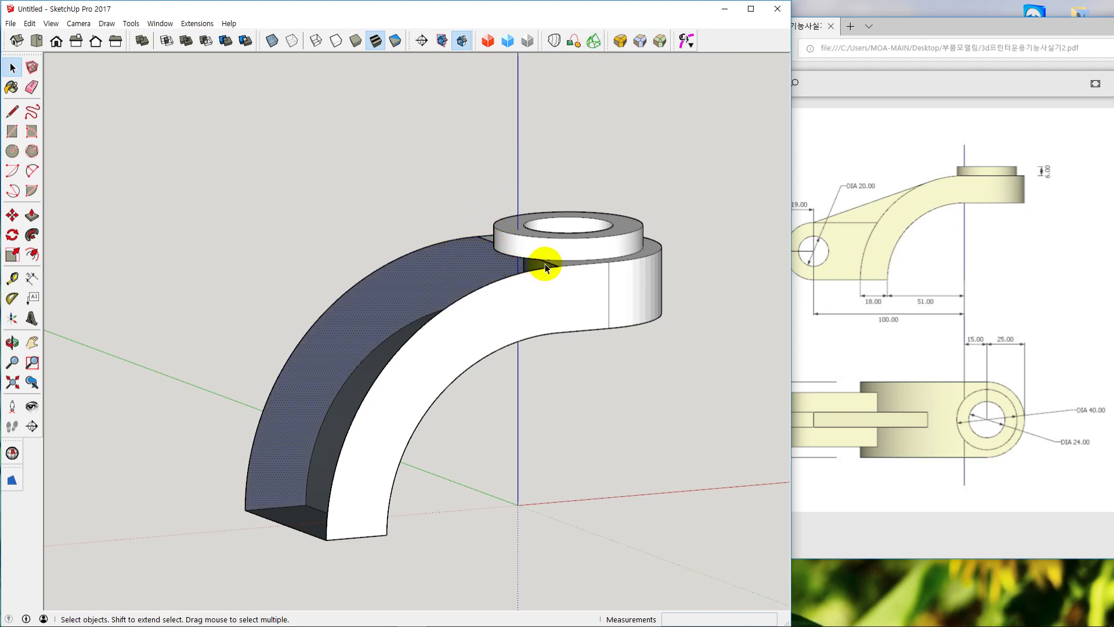
left_click(530, 273)
left_click(293, 529, "shift")
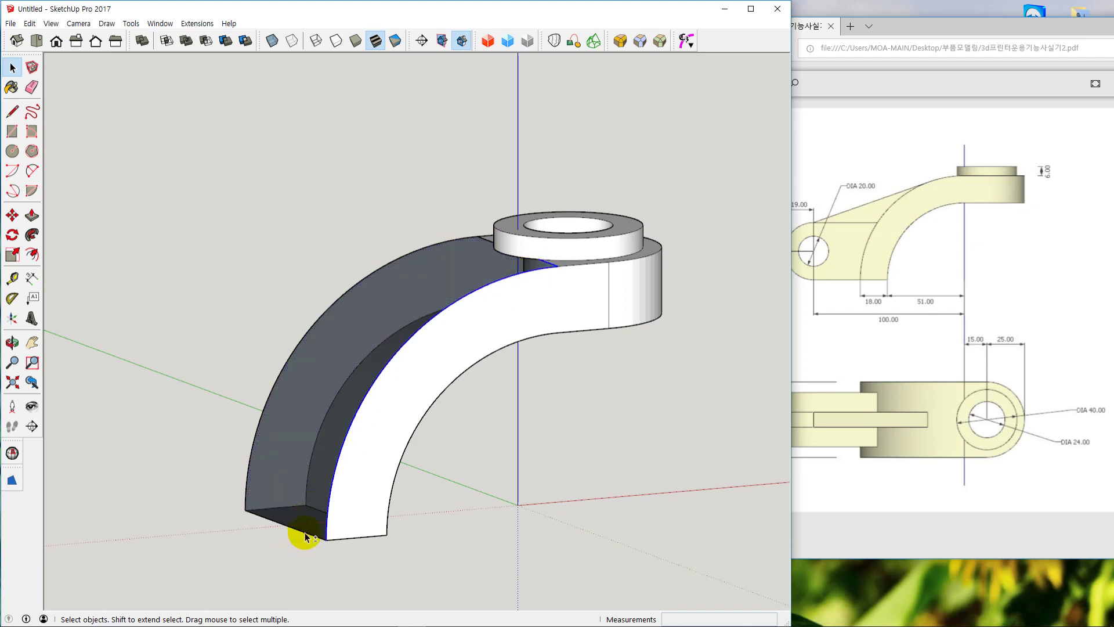
left_click(260, 417, "shift")
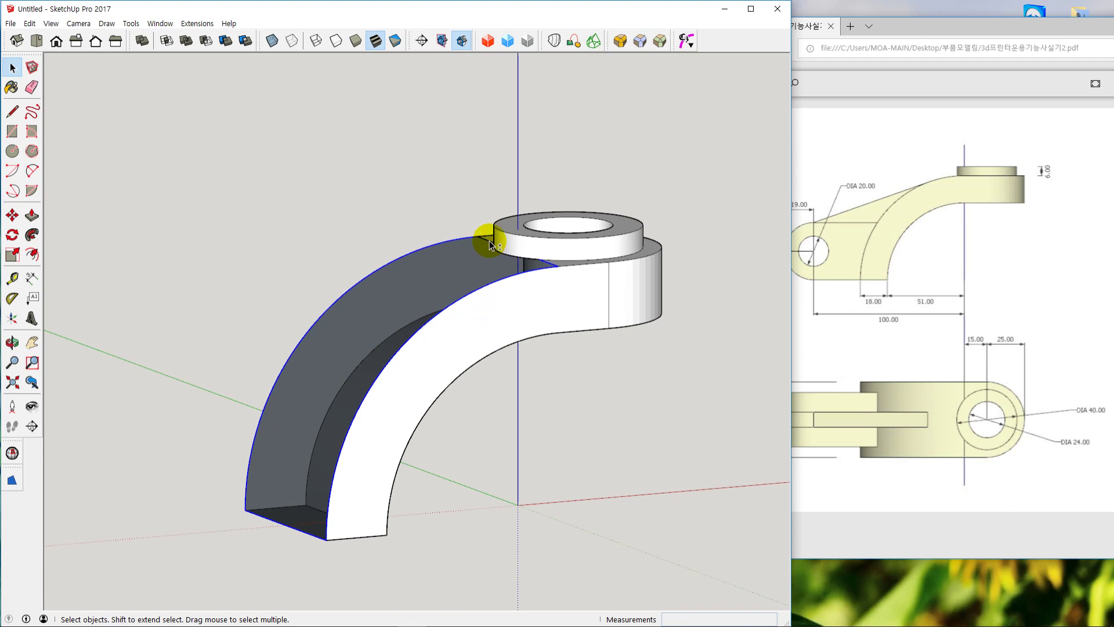
middle_click_drag(527, 313, 471, 299)
left_click(470, 296, "shift")
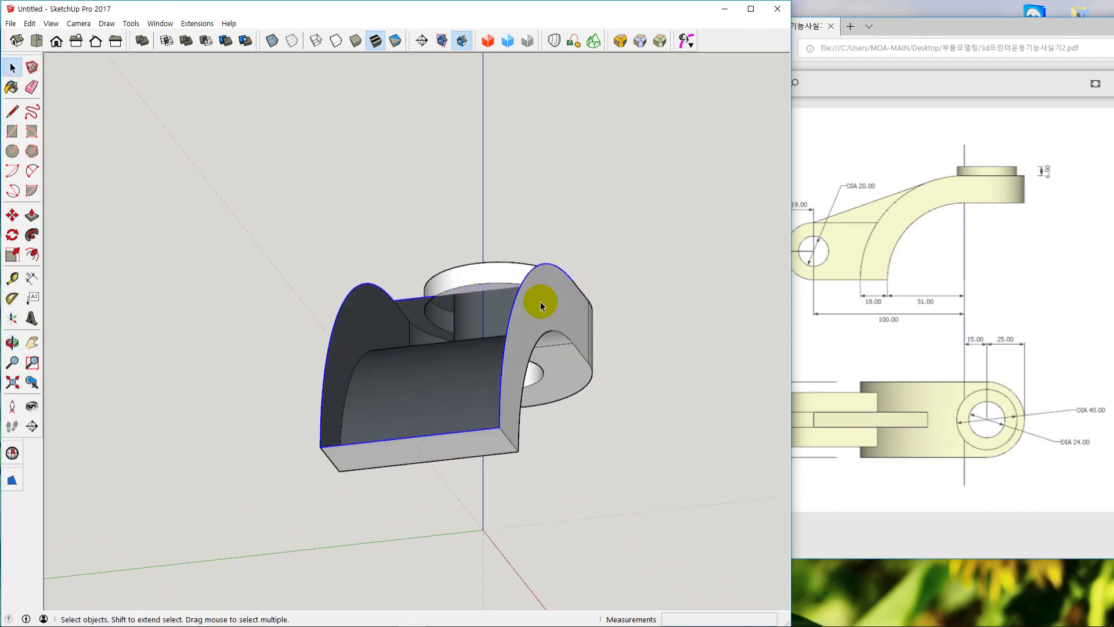
left_click(479, 293, "shift")
left_click(482, 291, "shift")
scroll(476, 296, "up", 6)
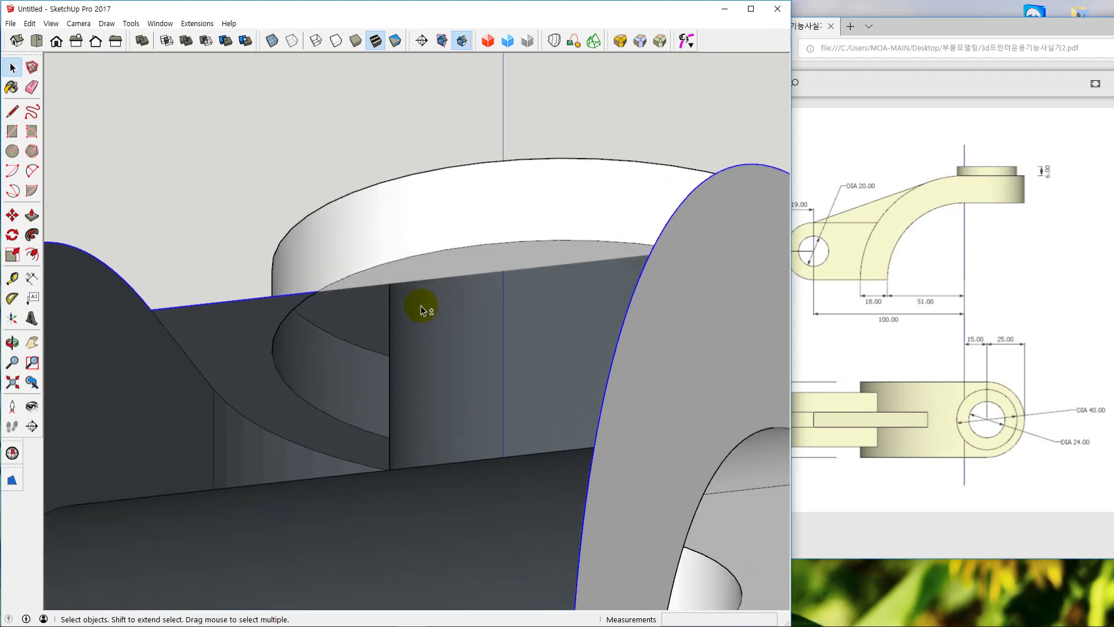
left_click(421, 281, "shift")
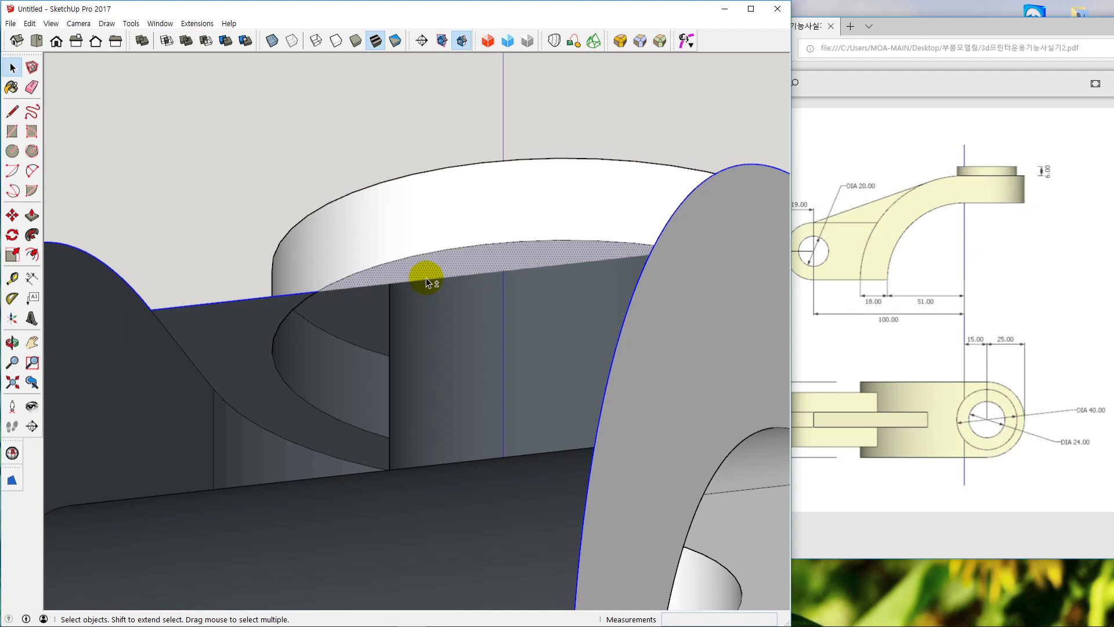
mouse_move(453, 316)
middle_mouse_down()
mouse_move(424, 439)
mouse_move(321, 447)
mouse_move(488, 281)
middle_mouse_up()
scroll(617, 139, "down", 2)
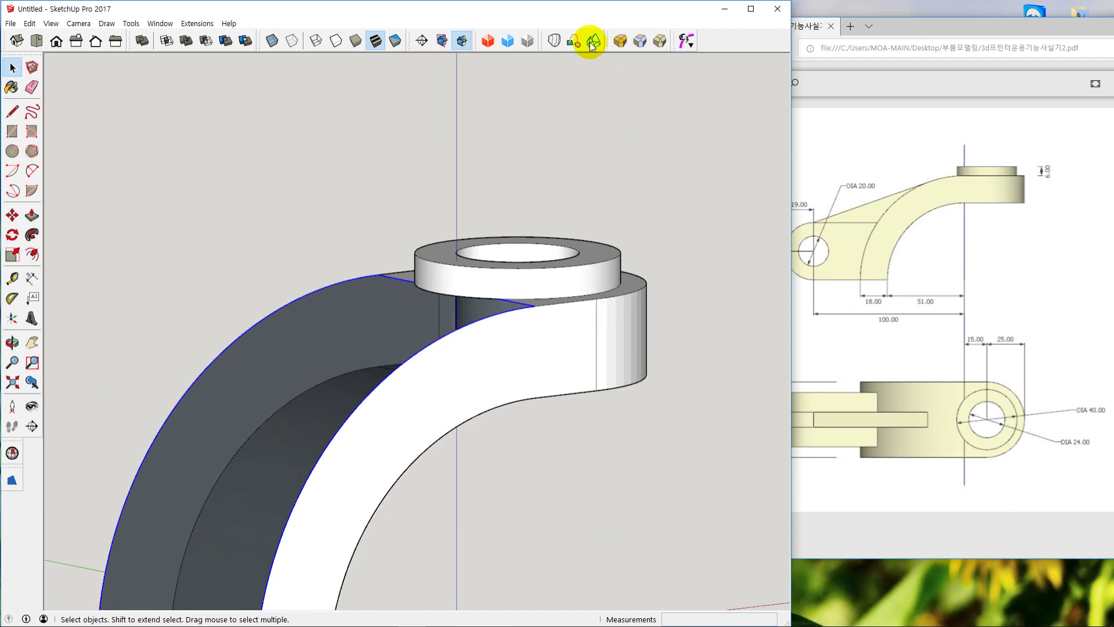
left_click(592, 46)
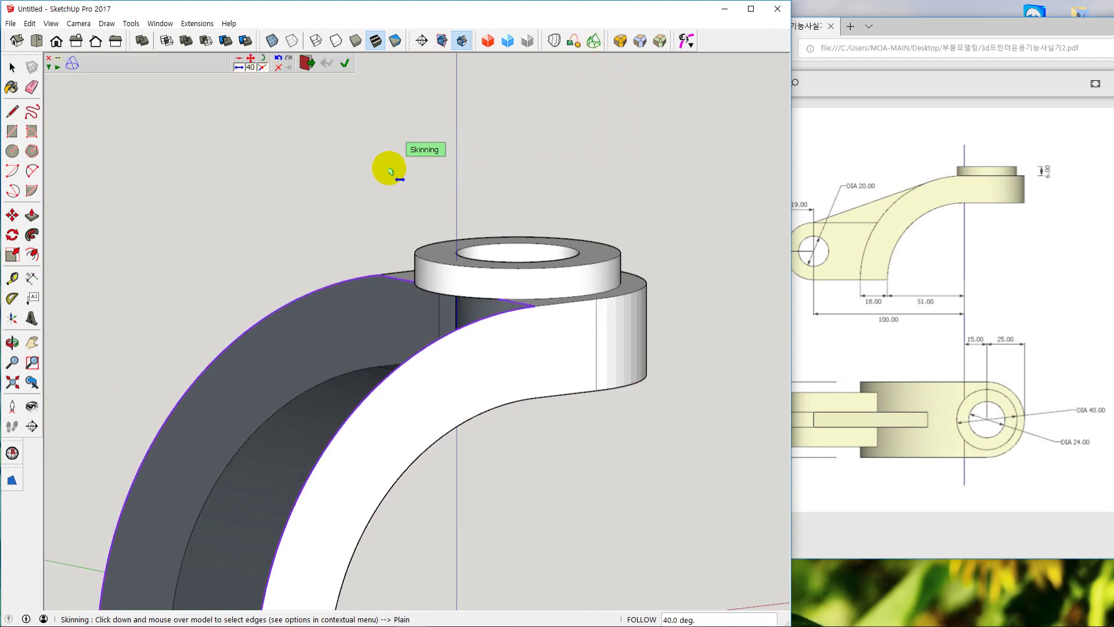
left_click(307, 62)
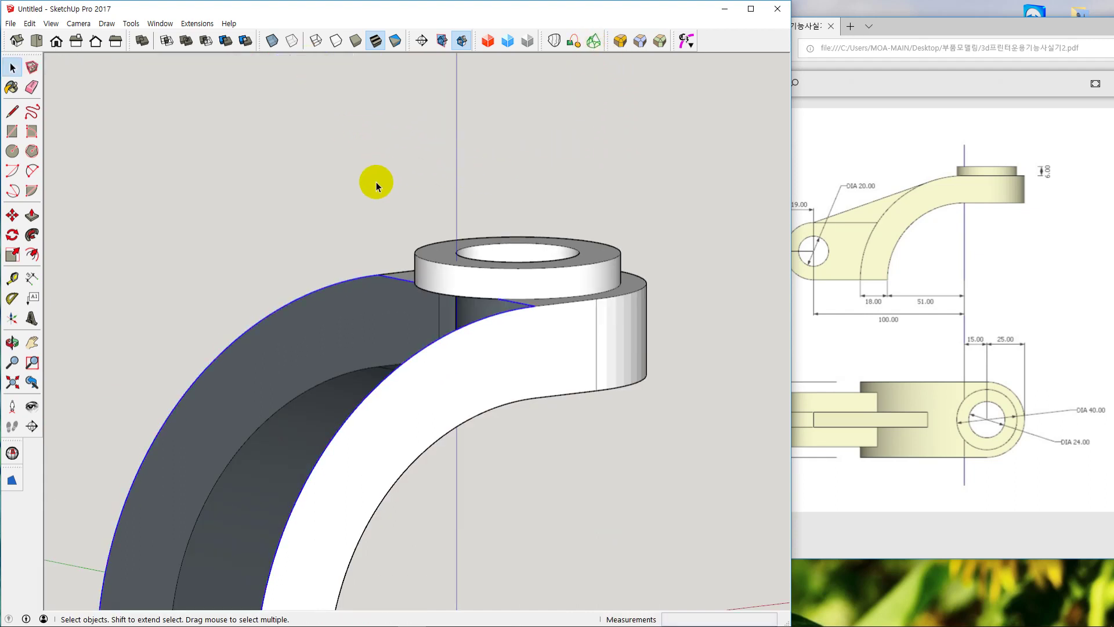
left_click(603, 187)
scroll(604, 186, "down", 5)
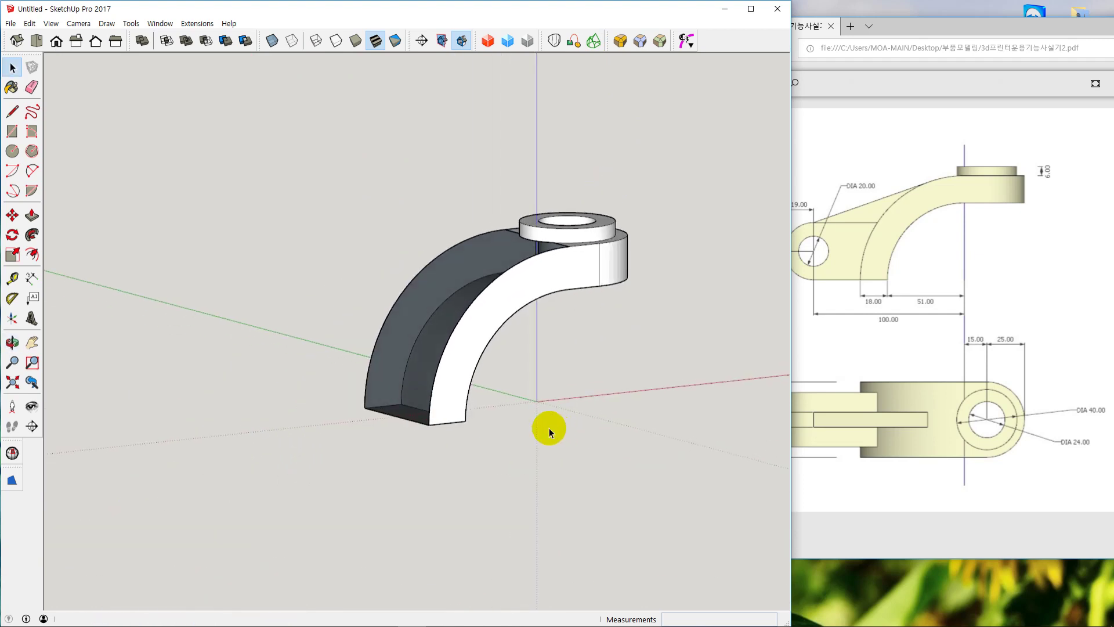
Draw a line across the boss's underside to bridge the gap in the upper edge of the arm's opening
middle_click_drag(503, 433, 531, 294)
scroll(531, 294, "up", 3)
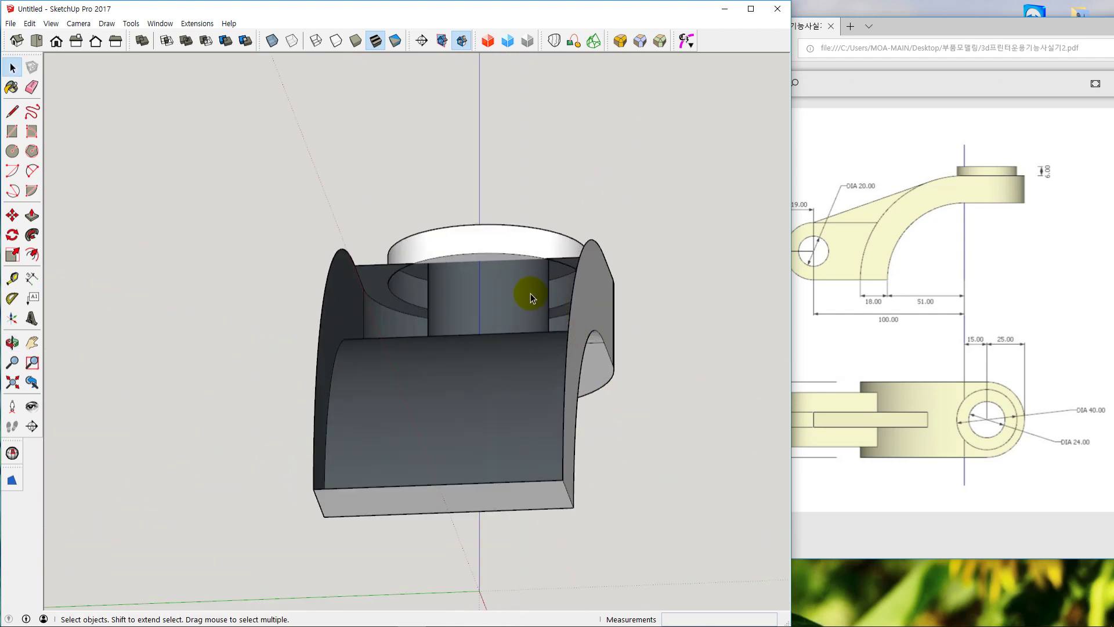
scroll(531, 294, "up", 2)
scroll(455, 294, "up", 2)
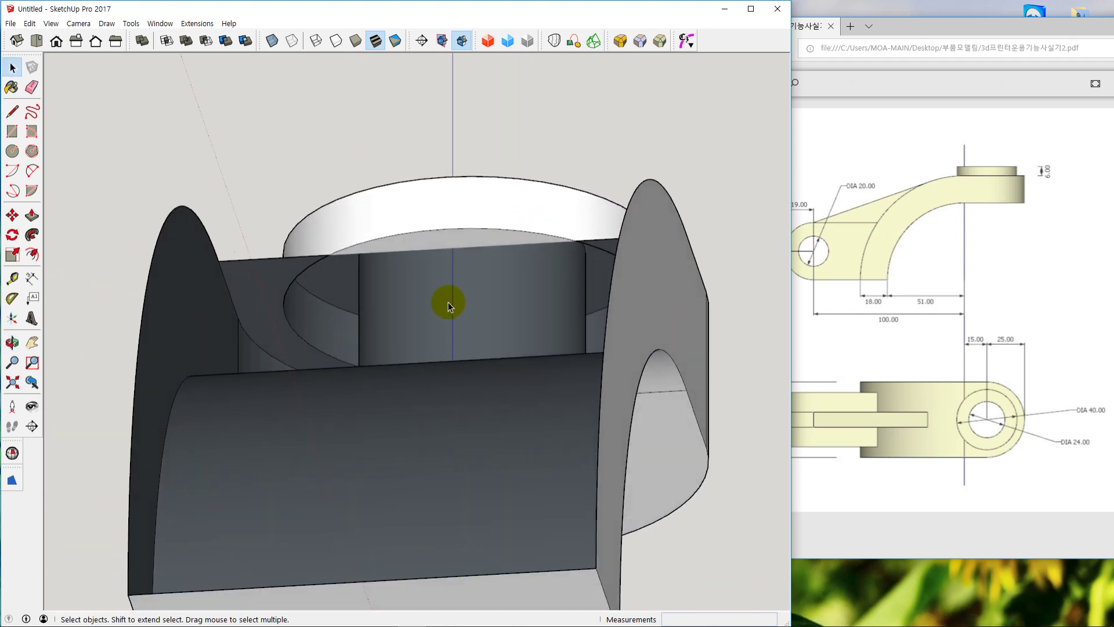
key("l")
left_click(472, 305)
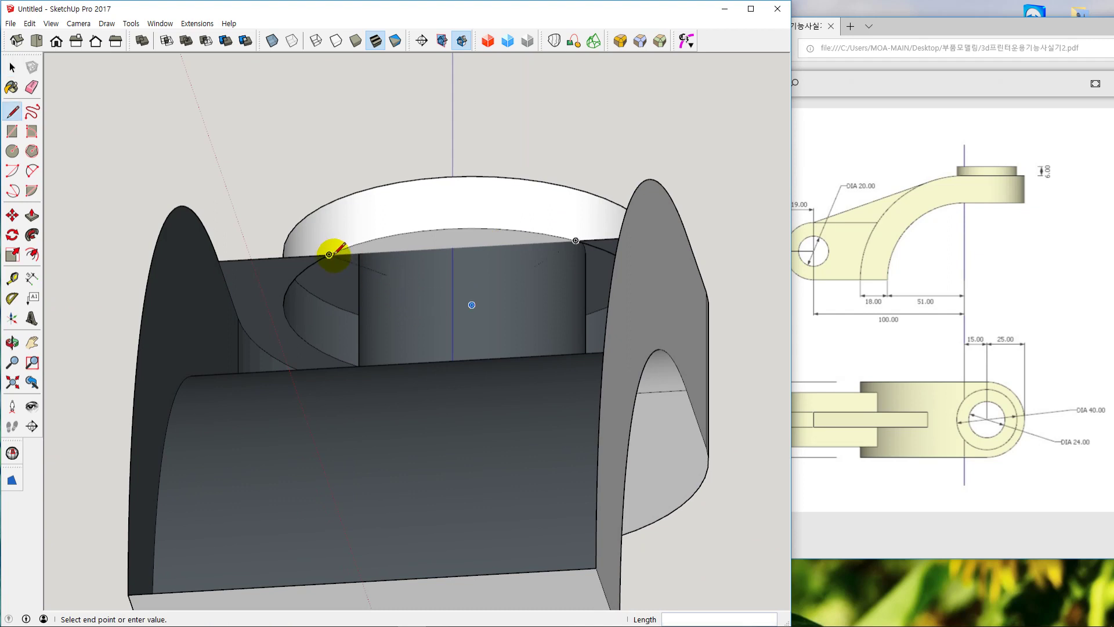
left_click(576, 240)
key("space")
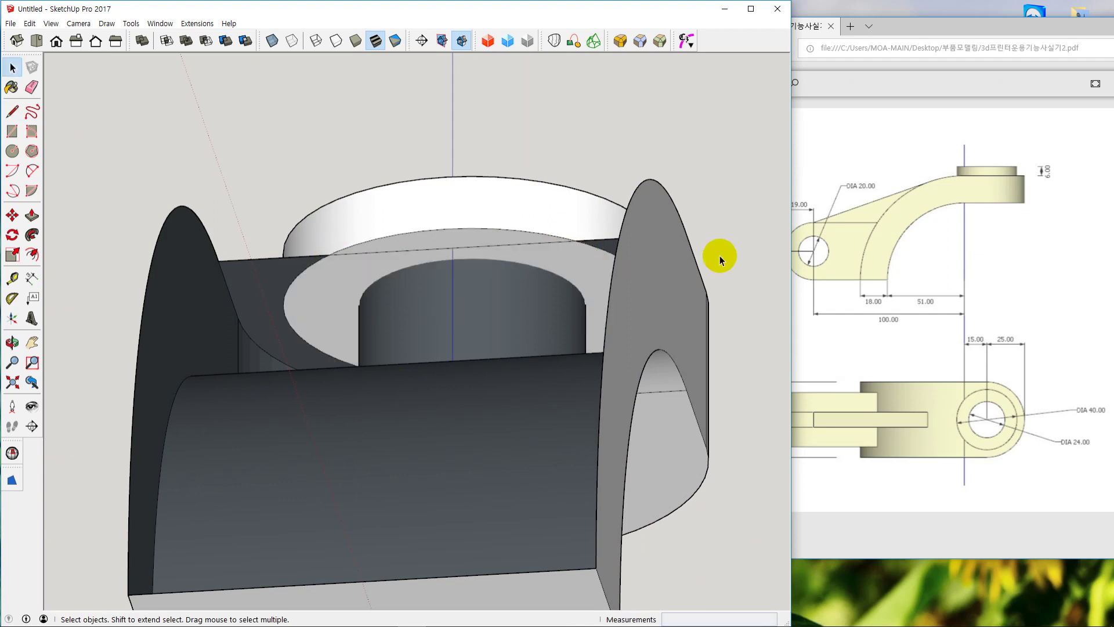
Try to cover the arm's outer opening with a Skinning surface spanning both side curves, the lower edge and the upper edge
mouse_move(720, 255)
middle_mouse_down()
mouse_move(580, 405)
mouse_move(540, 384)
mouse_move(334, 478)
middle_mouse_up()
scroll(583, 393, "down", 2)
left_click(194, 423)
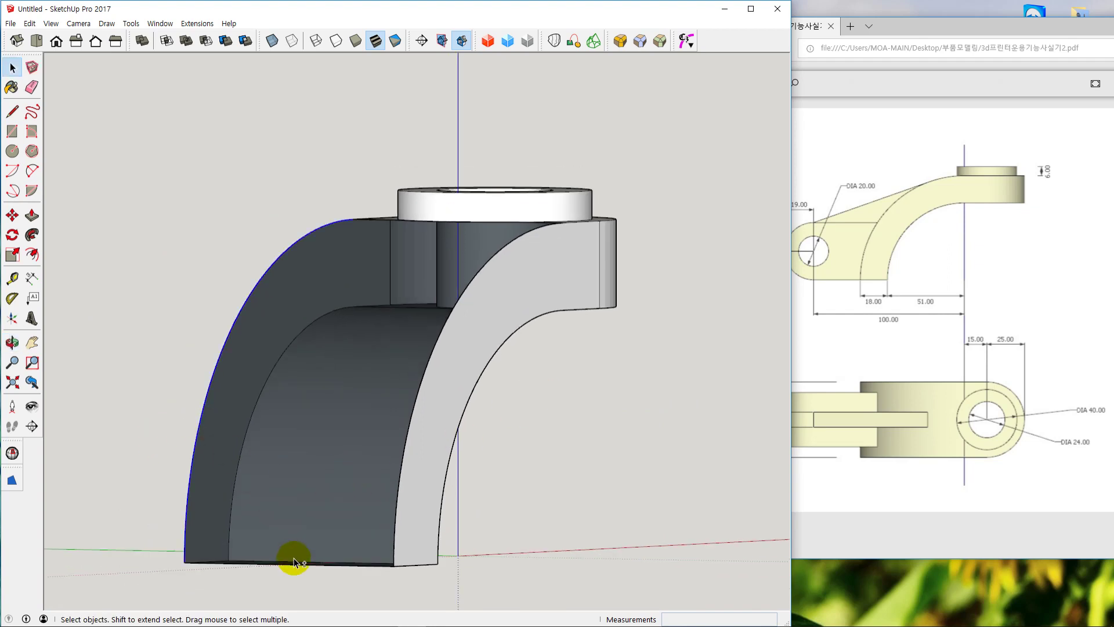
middle_click_drag(475, 485, 322, 595)
left_click(286, 604, "shift")
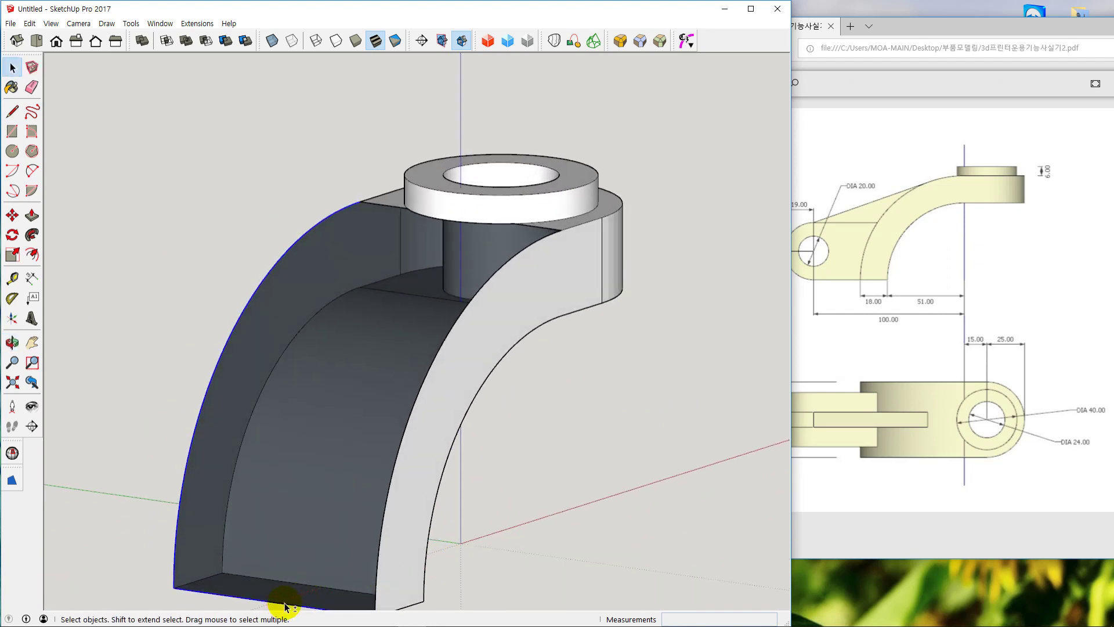
middle_click_drag(455, 460, 638, 231)
left_click(479, 260, "shift")
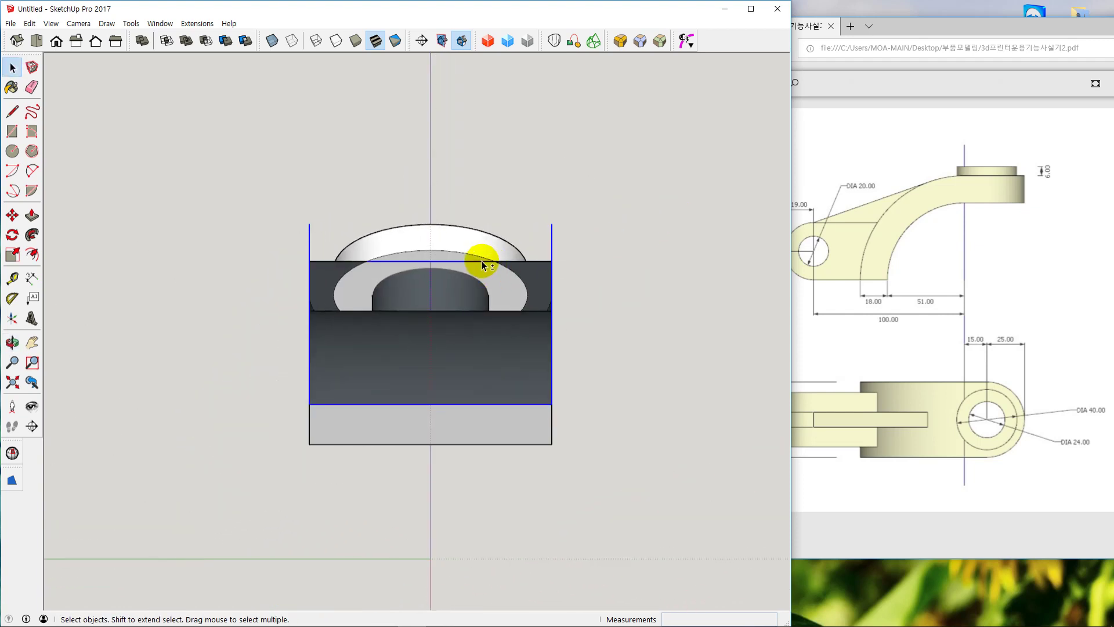
left_click(501, 253, "shift")
left_click(504, 261, "shift")
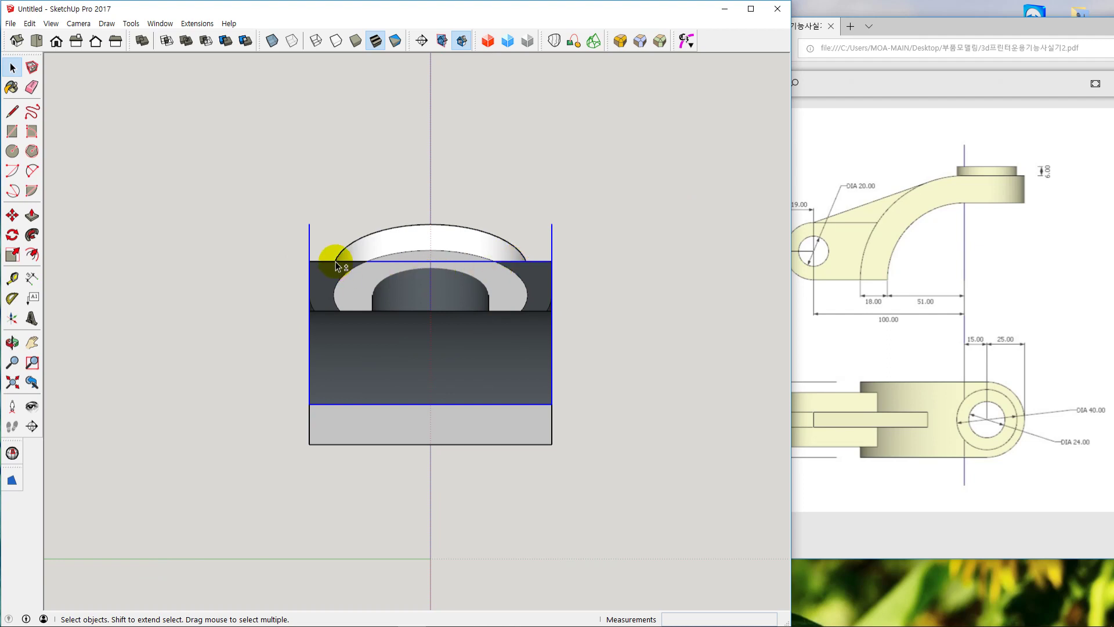
middle_click_drag(607, 324, 532, 417)
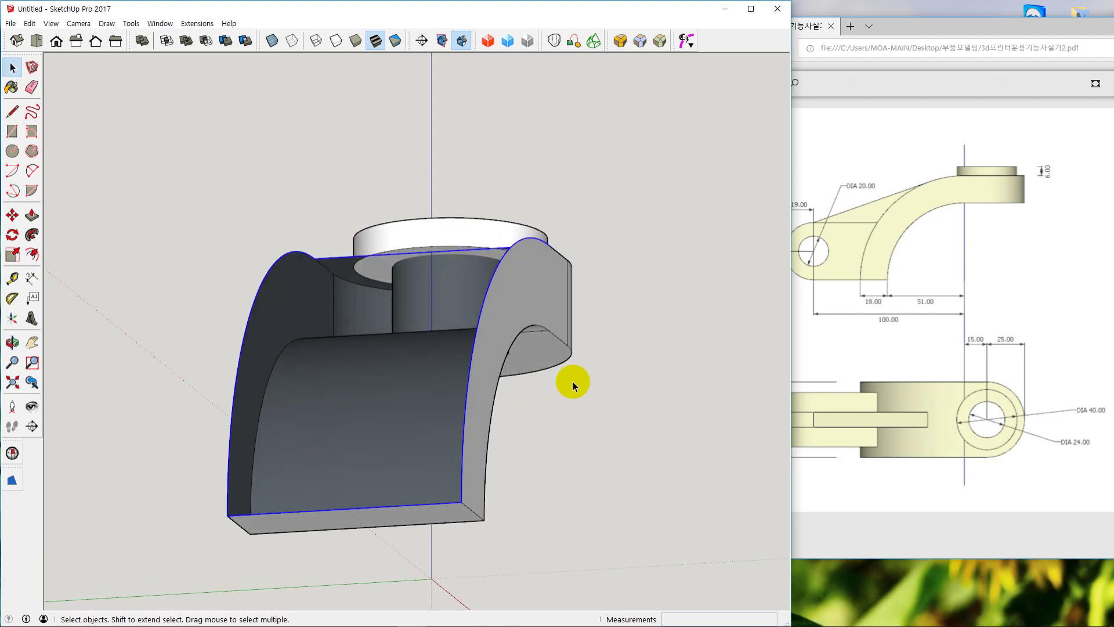
left_click(593, 40)
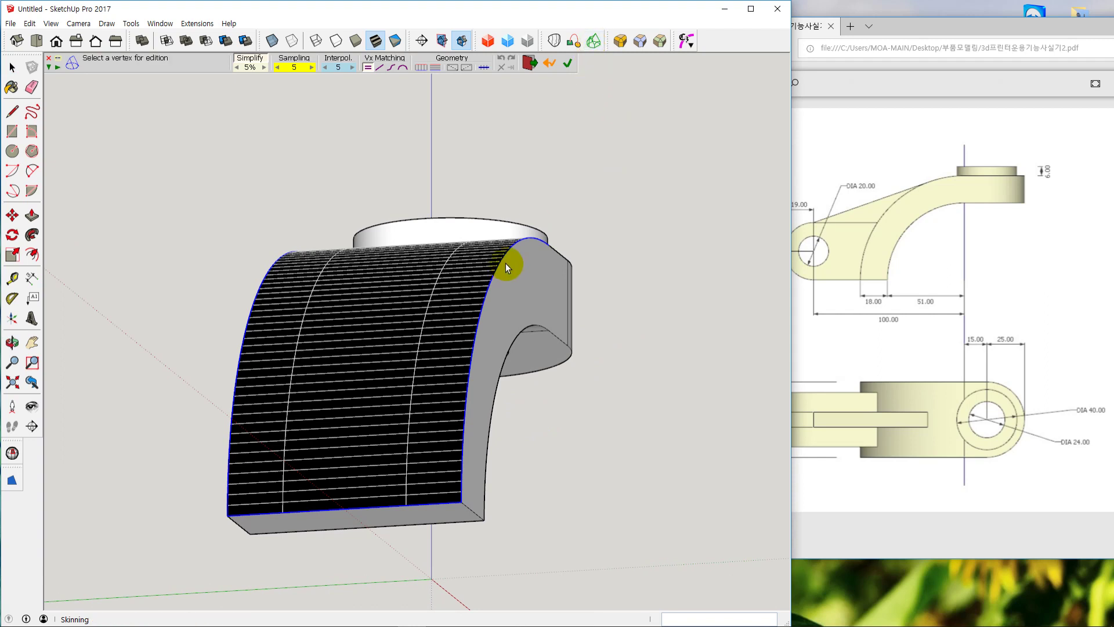
key("Return")
scroll(550, 348, "up", 5)
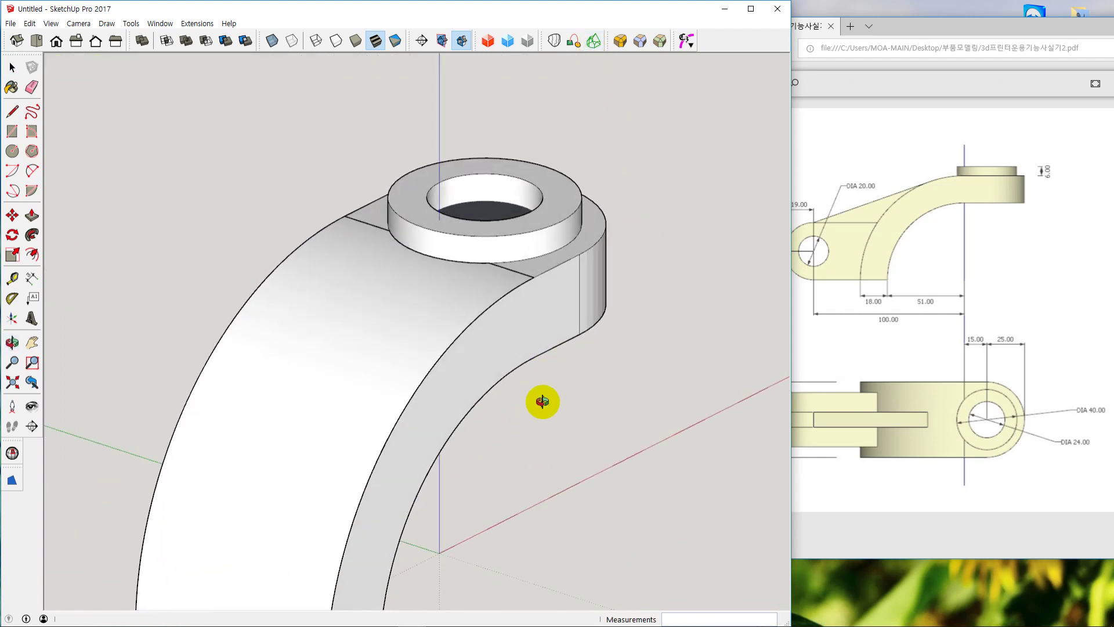
scroll(428, 331, "down", 6)
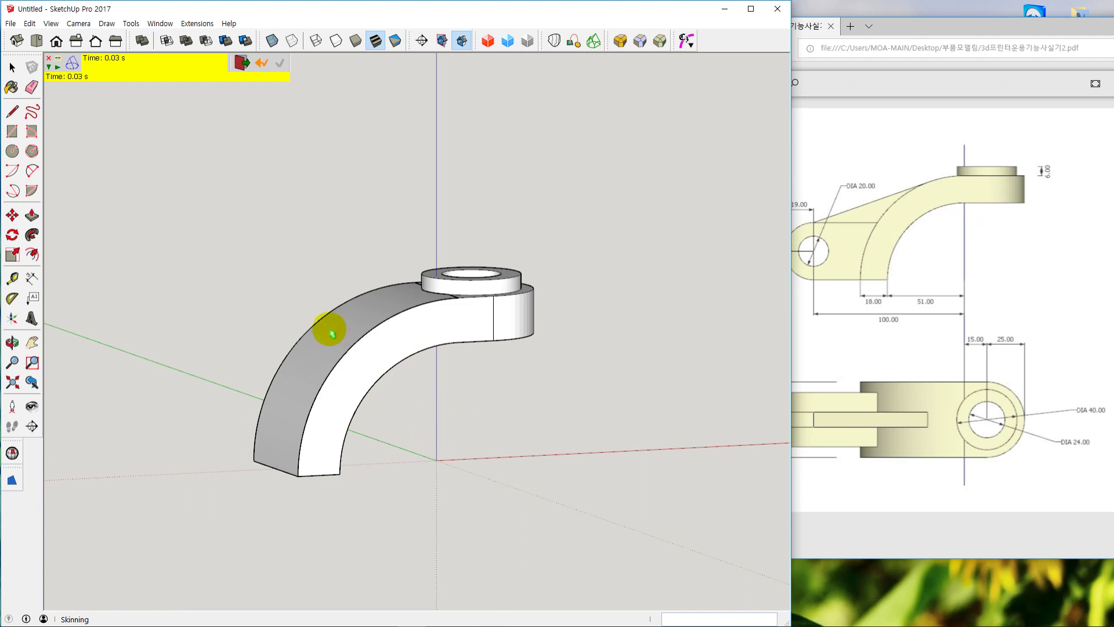
left_click(242, 62)
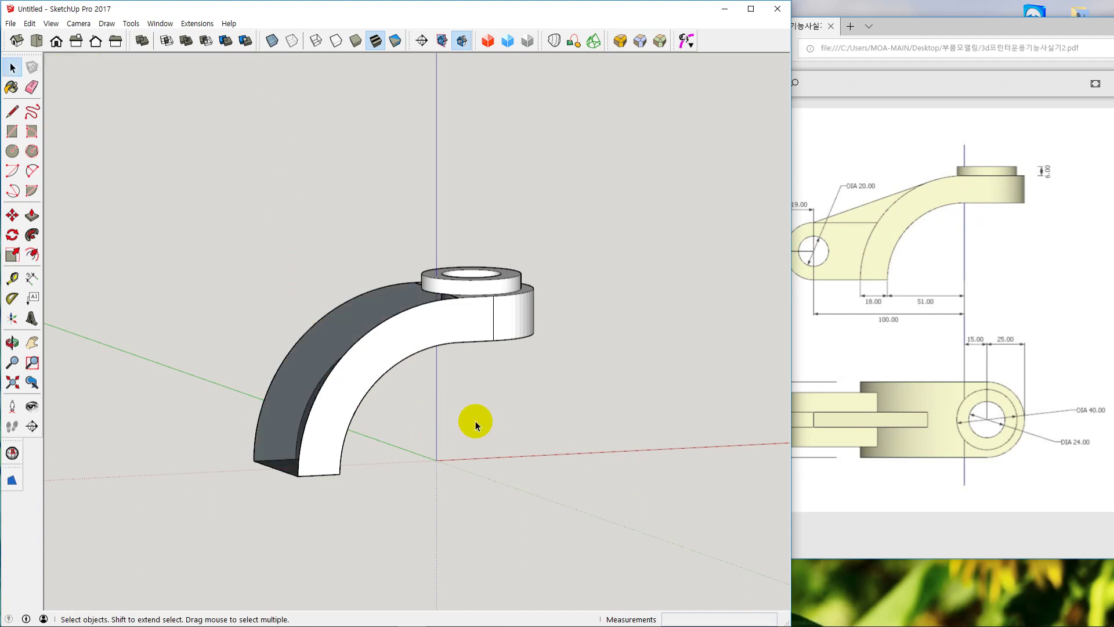
Examine the arm's outer curved face and its junction with the boss from several angles
middle_click_drag(475, 420, 419, 498)
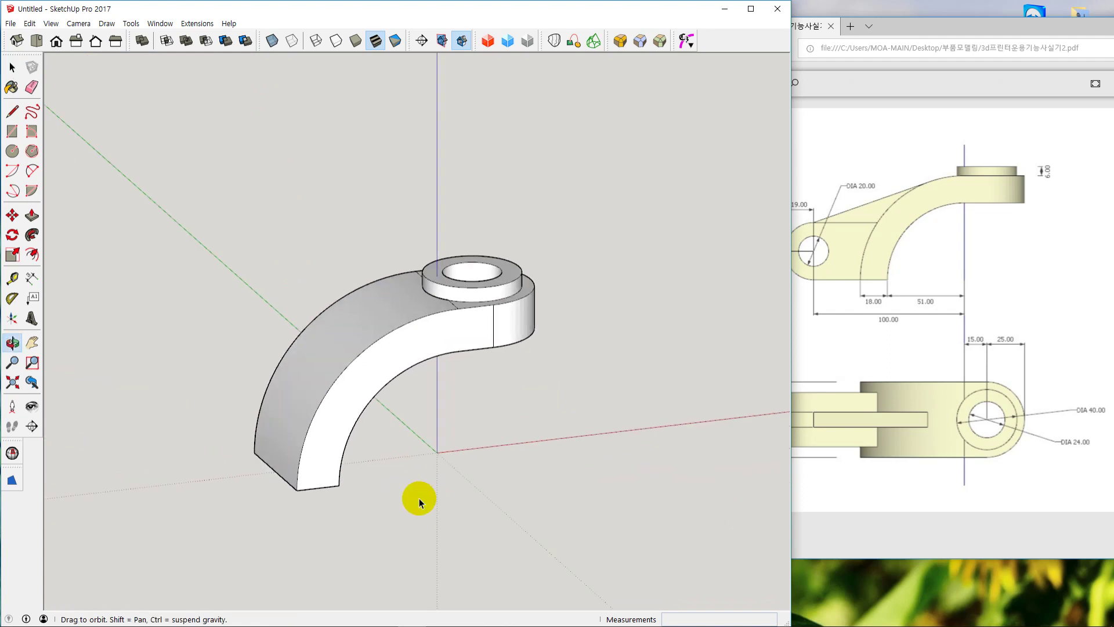
left_click(351, 339)
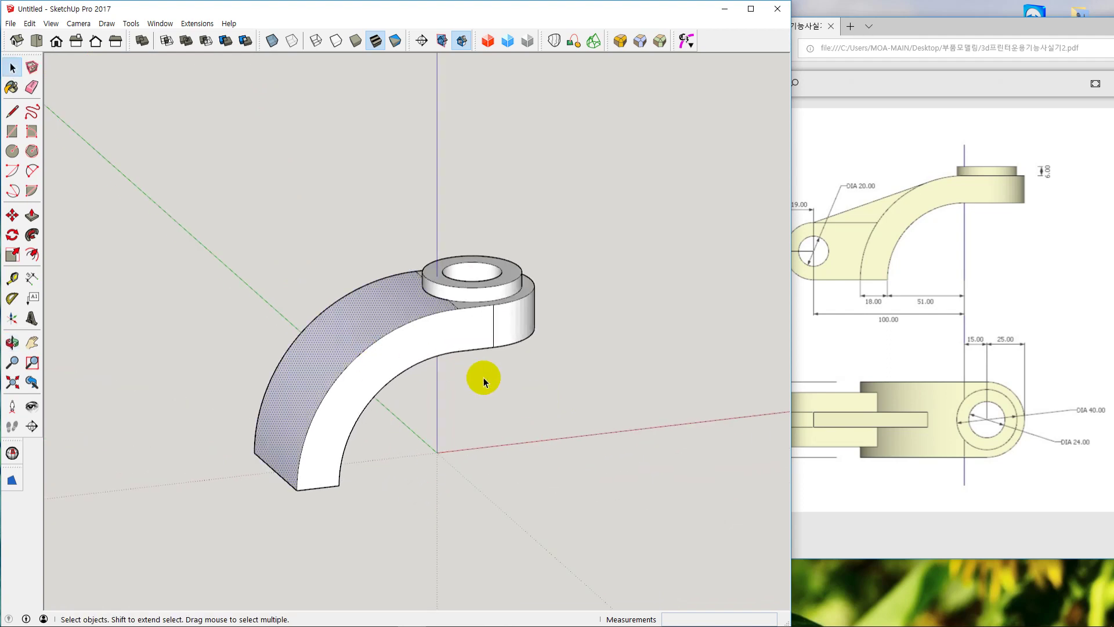
left_click(469, 415)
middle_click_drag(469, 416, 527, 428)
scroll(424, 370, "up", 3)
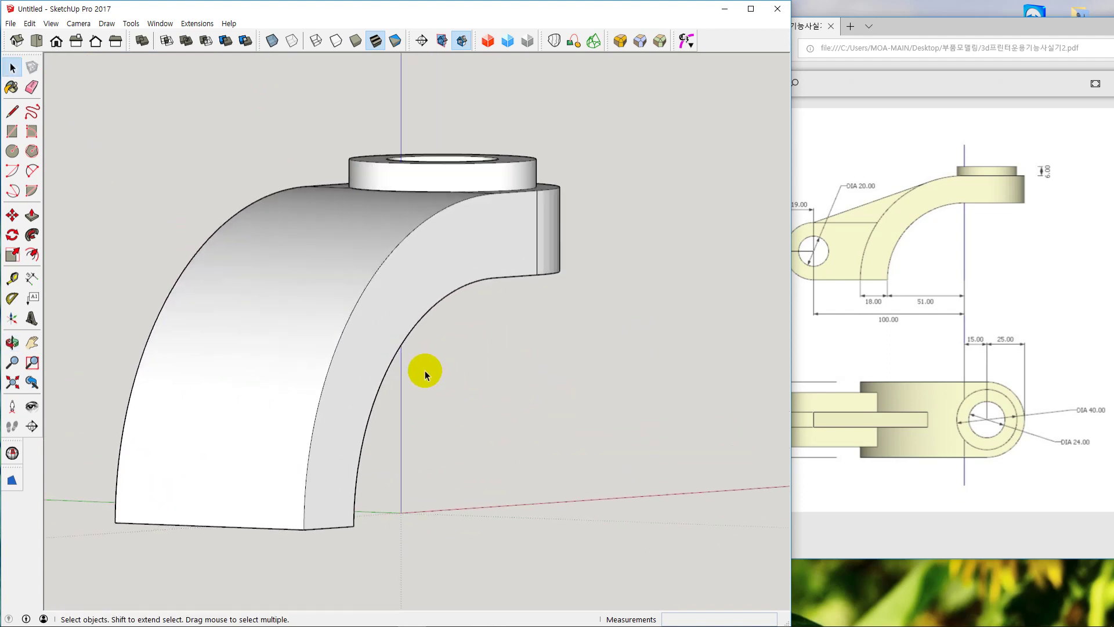
middle_click_drag(425, 370, 318, 293)
scroll(318, 279, "up", 3)
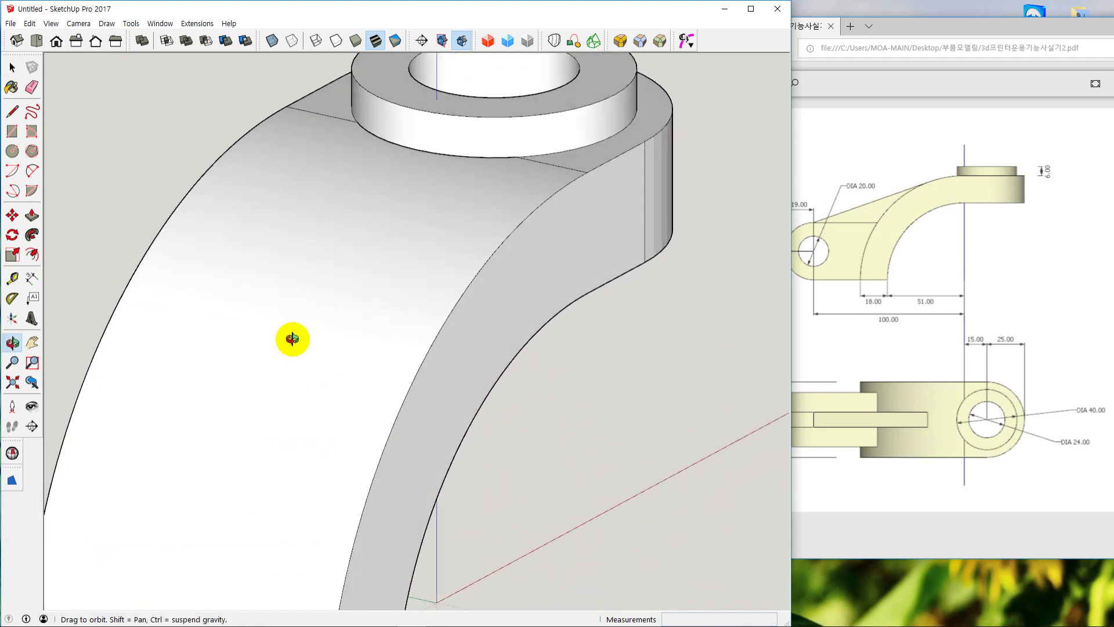
Examine where the raised ring meets the arm's curved outer surface, in front view and from several angles
scroll(368, 351, "down", 2)
scroll(370, 353, "up", 3)
scroll(351, 340, "down", 3)
scroll(332, 319, "up", 1)
left_click(332, 320)
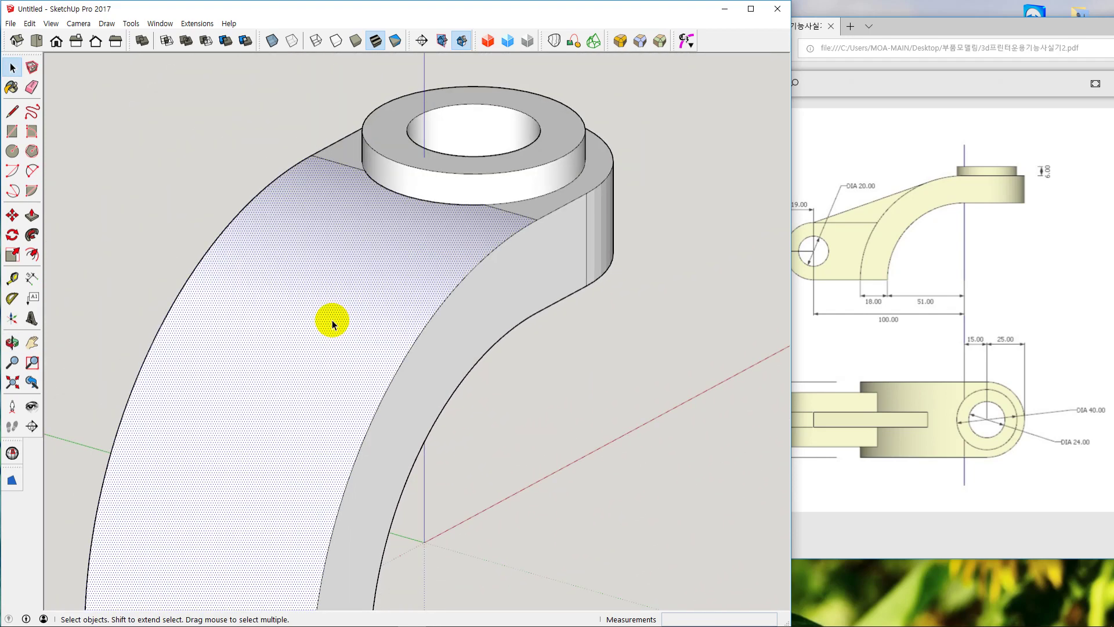
left_click(518, 440)
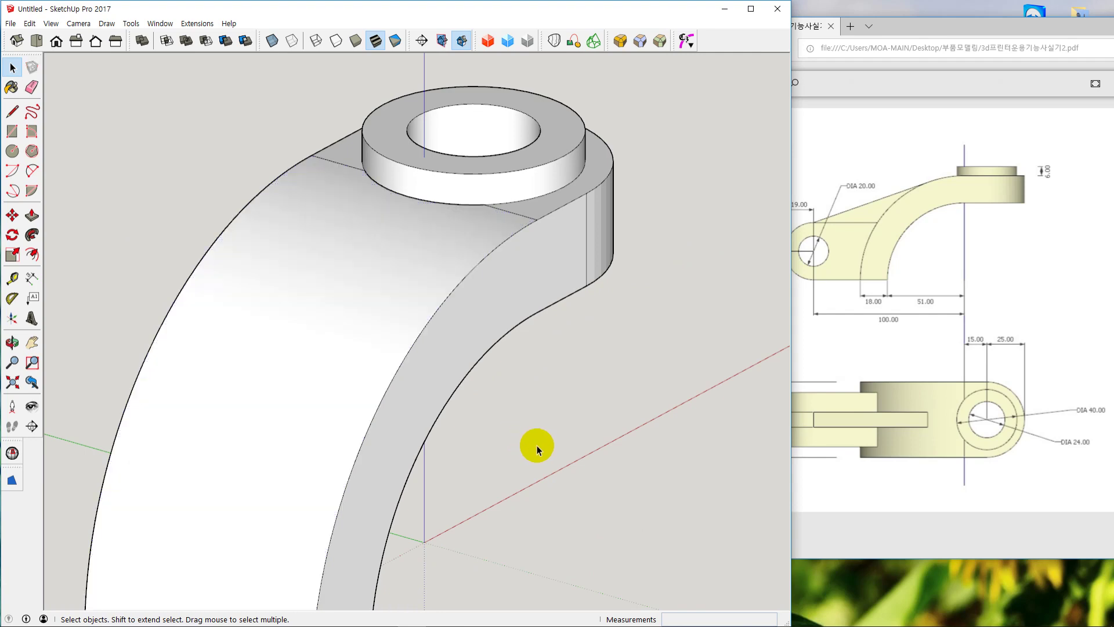
middle_click_drag(530, 447, 327, 348)
key("F3")
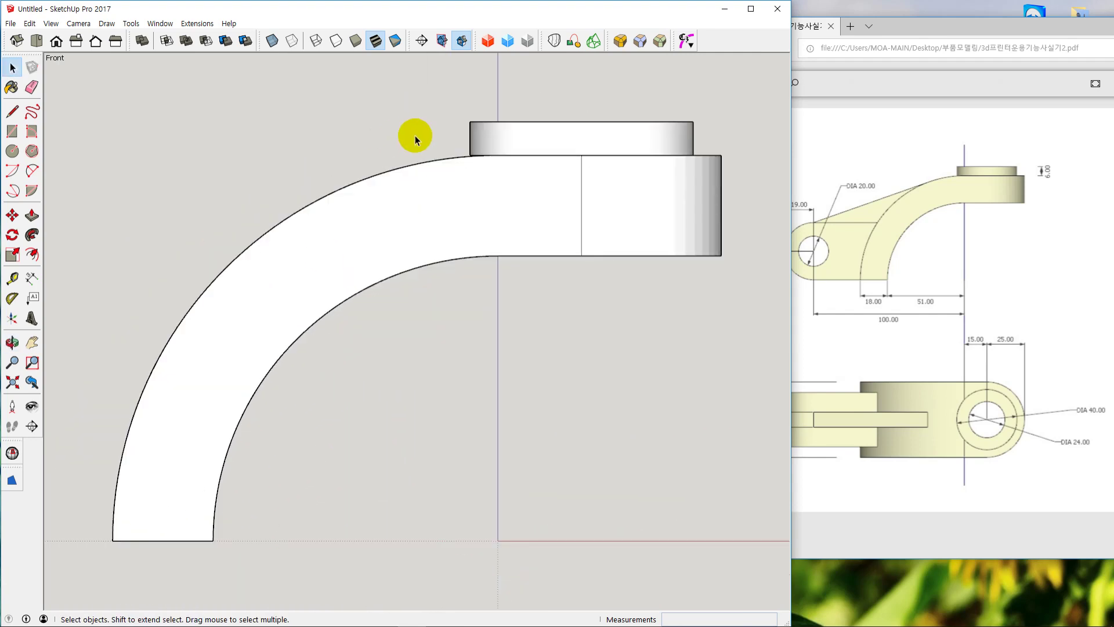
scroll(473, 154, "up", 5)
scroll(495, 157, "down", 6)
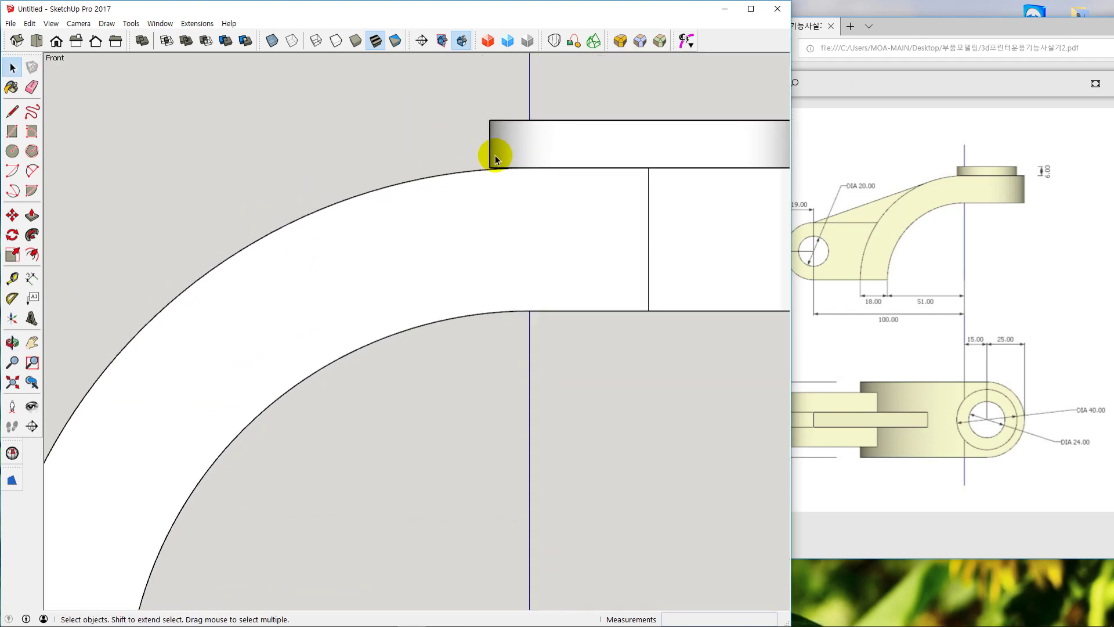
middle_click_drag(495, 155, 510, 385)
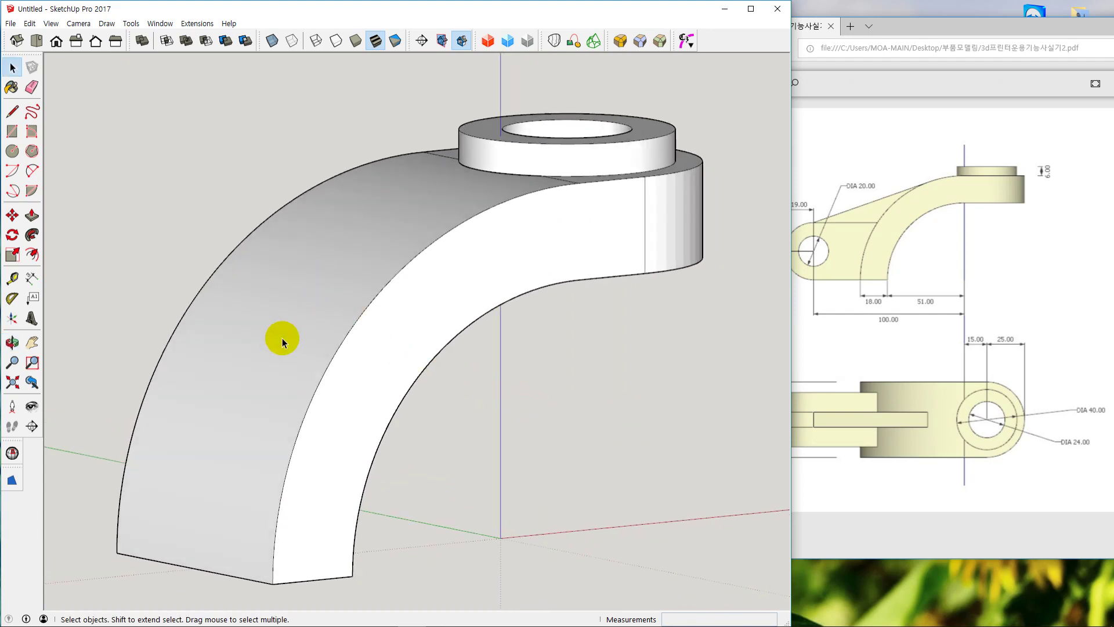
middle_click_drag(284, 337, 363, 306)
Hide the arm's curved outer face to expose the inside of the bracket
left_click(361, 298)
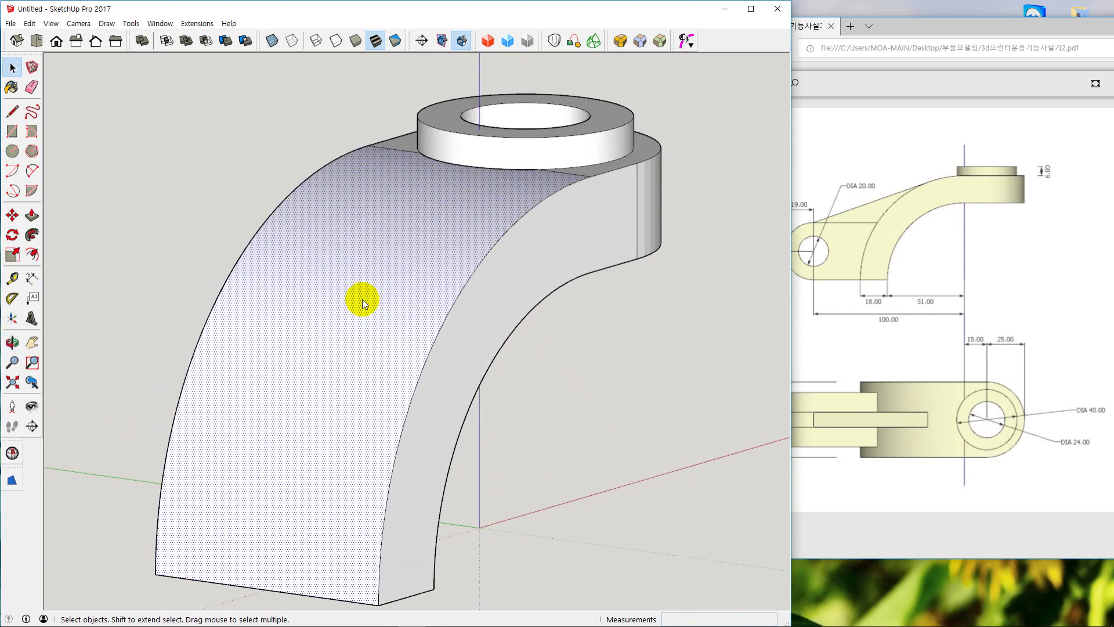
right_click(362, 298)
left_click(410, 332)
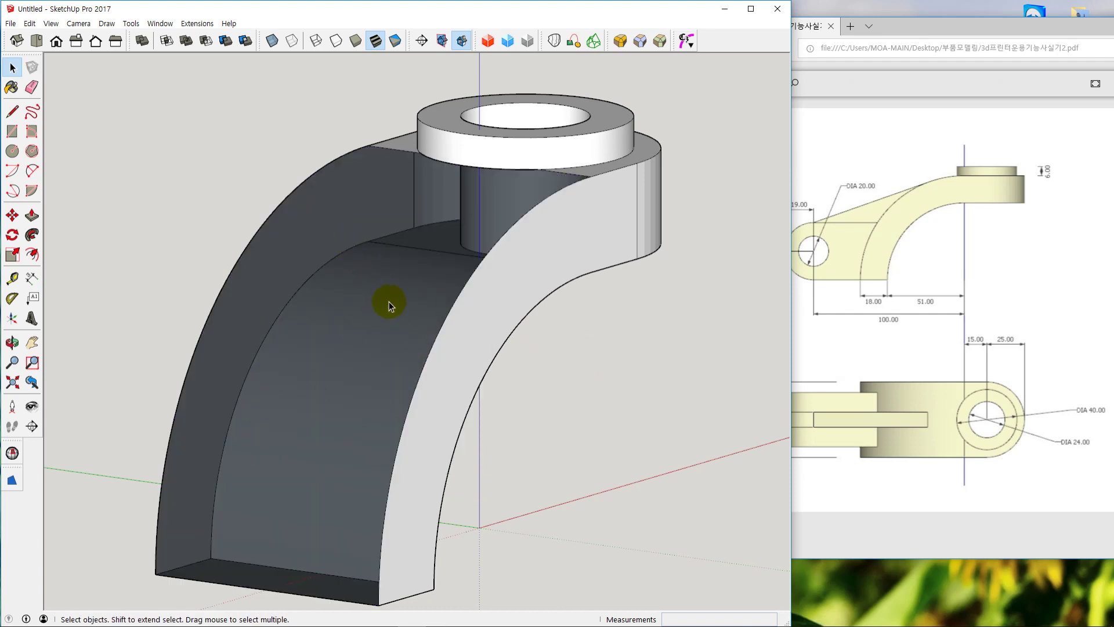
Push/Pull the raised ring's underside downward so the ring extends into the inside of the arm
middle_click_drag(246, 398, 455, 246)
key("p")
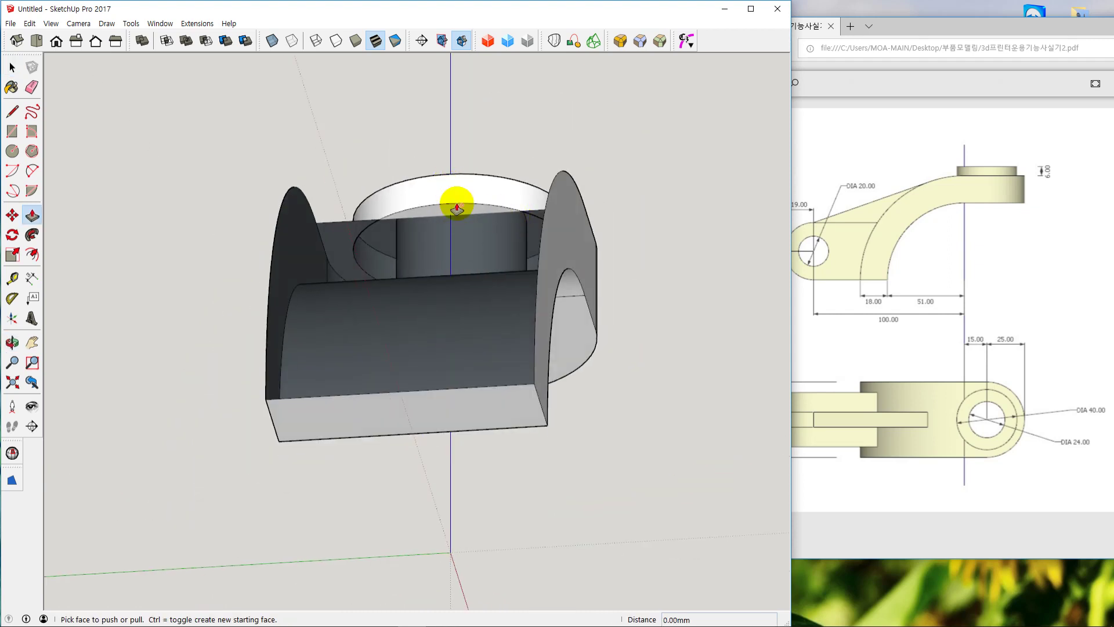
left_click(454, 206)
left_click(447, 275)
key("space")
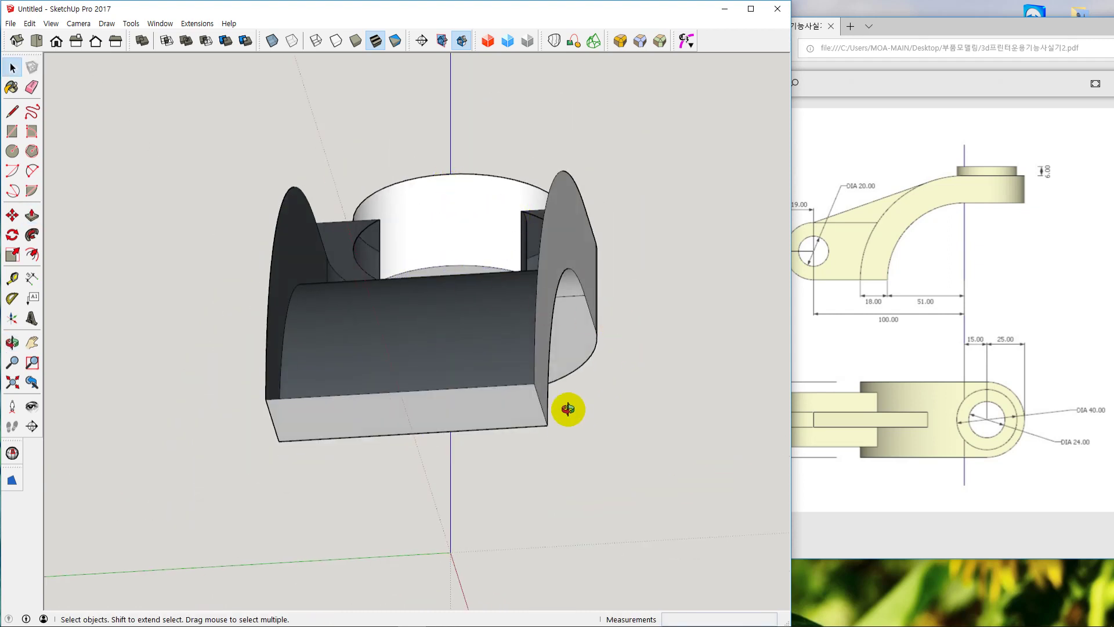
Unhide all hidden geometry to bring back the arm's curved outer face
middle_click_drag(567, 410, 497, 455)
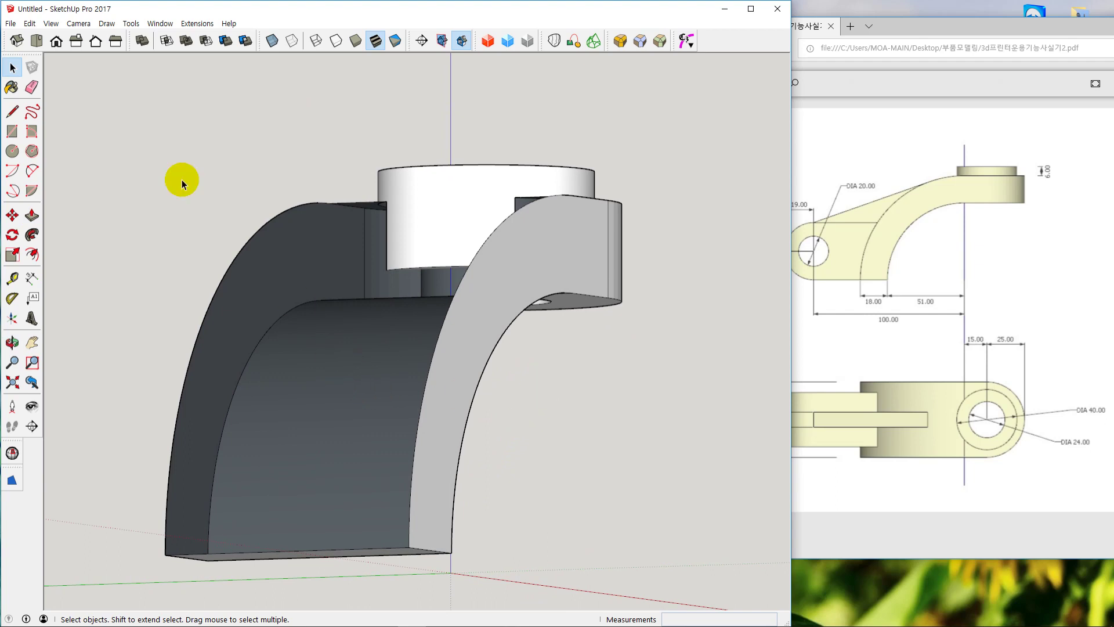
left_click(27, 24)
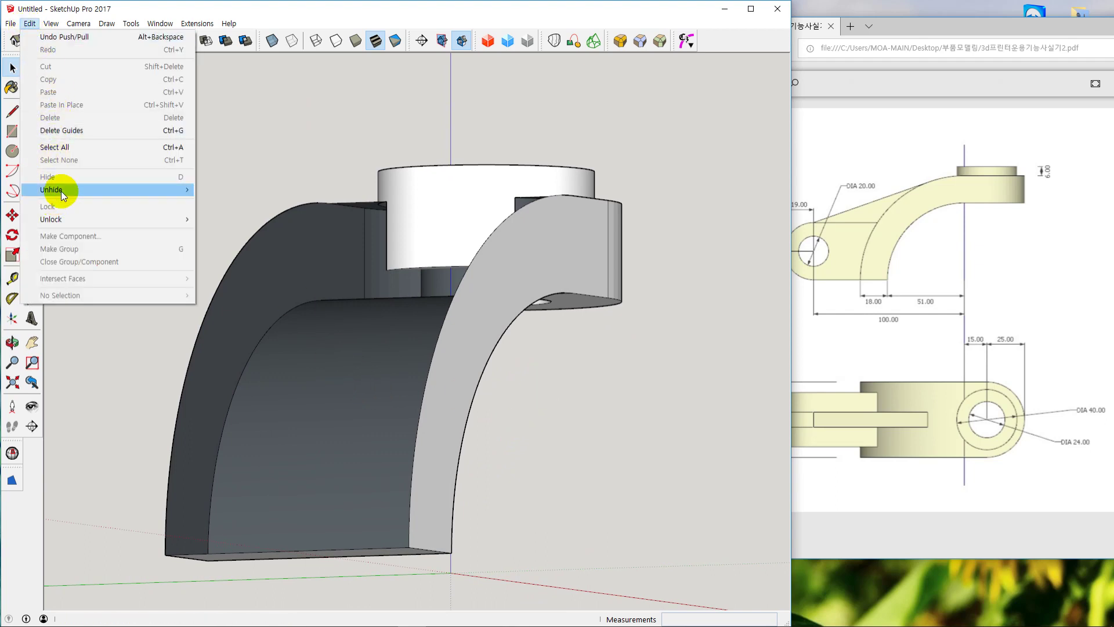
mouse_move(60, 190)
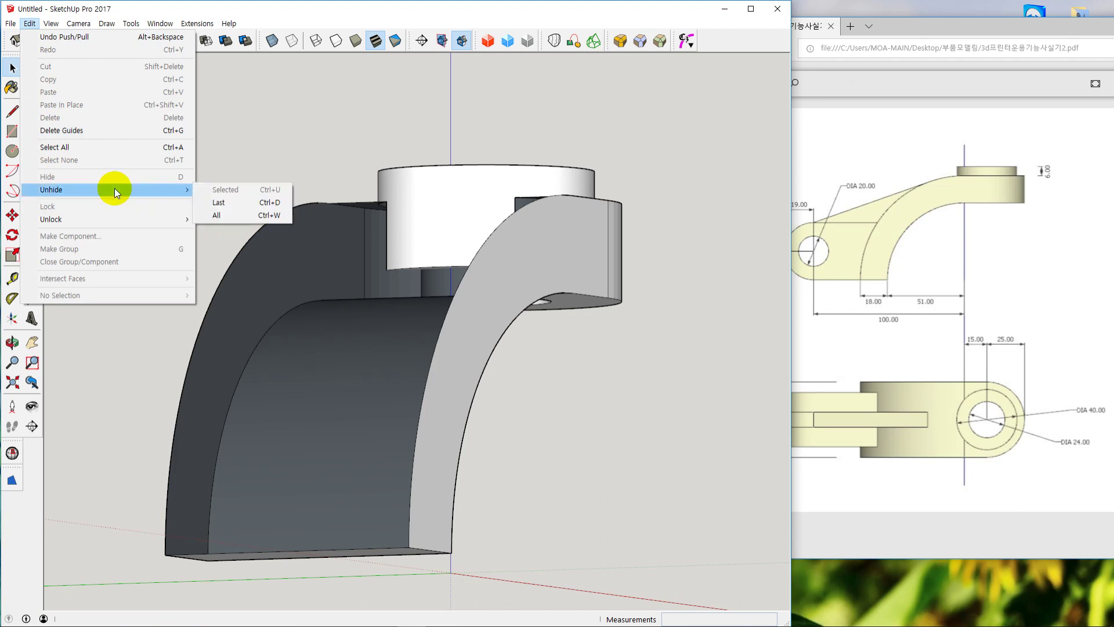
left_click(221, 215)
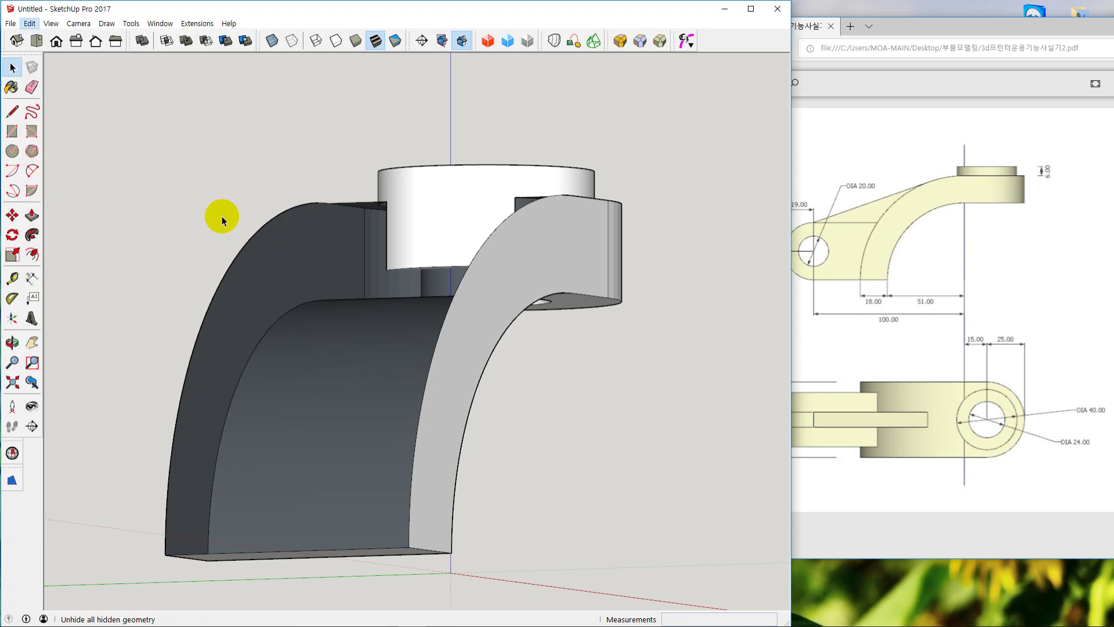
Inspect the extended ring's junction with the arm's curved surface up close, in front view and from several angles
middle_click_drag(684, 239, 483, 358)
scroll(482, 358, "down", 2)
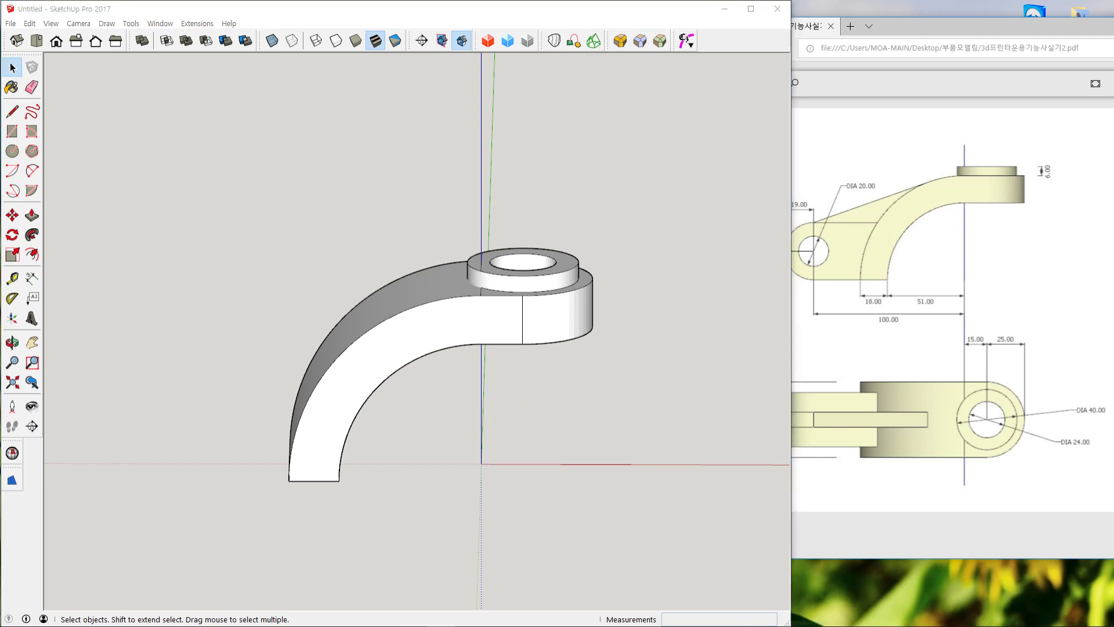
middle_click_drag(503, 362, 494, 314)
key("F2")
scroll(441, 260, "up", 5)
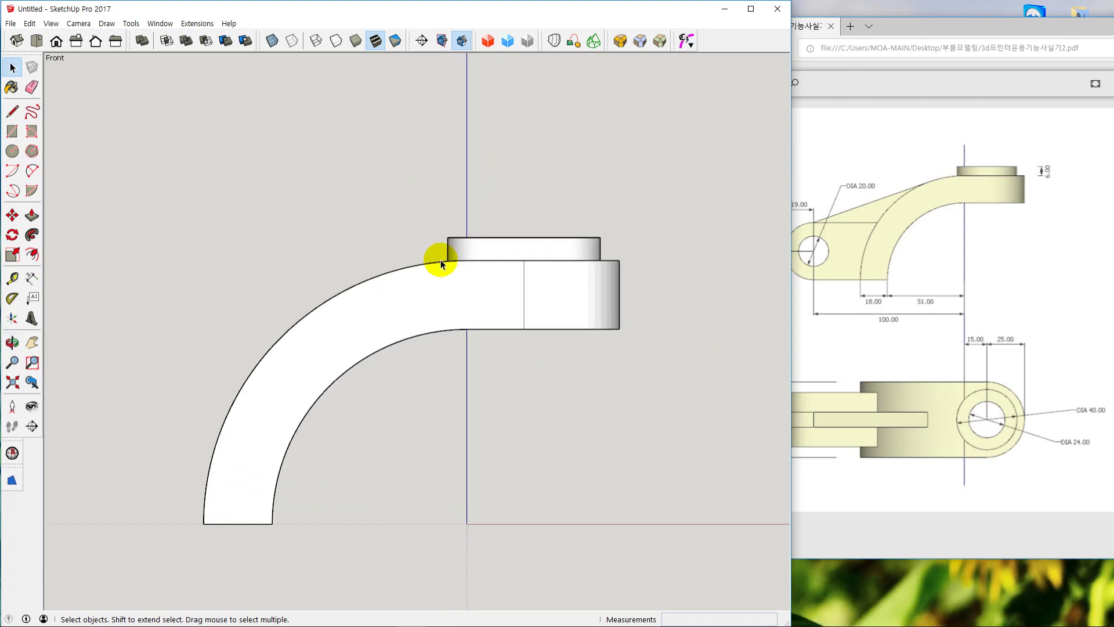
scroll(451, 259, "up", 3)
middle_click_drag(473, 251, 473, 249)
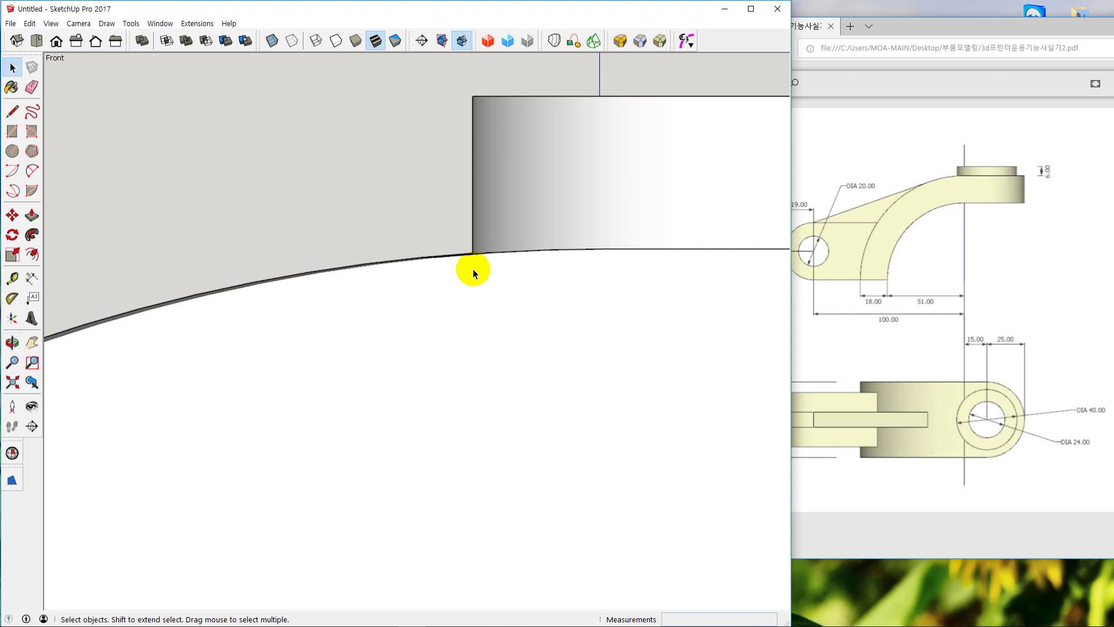
scroll(473, 270, "down", 3)
scroll(458, 268, "down", 6)
middle_click_drag(456, 269, 493, 328)
scroll(483, 312, "up", 5)
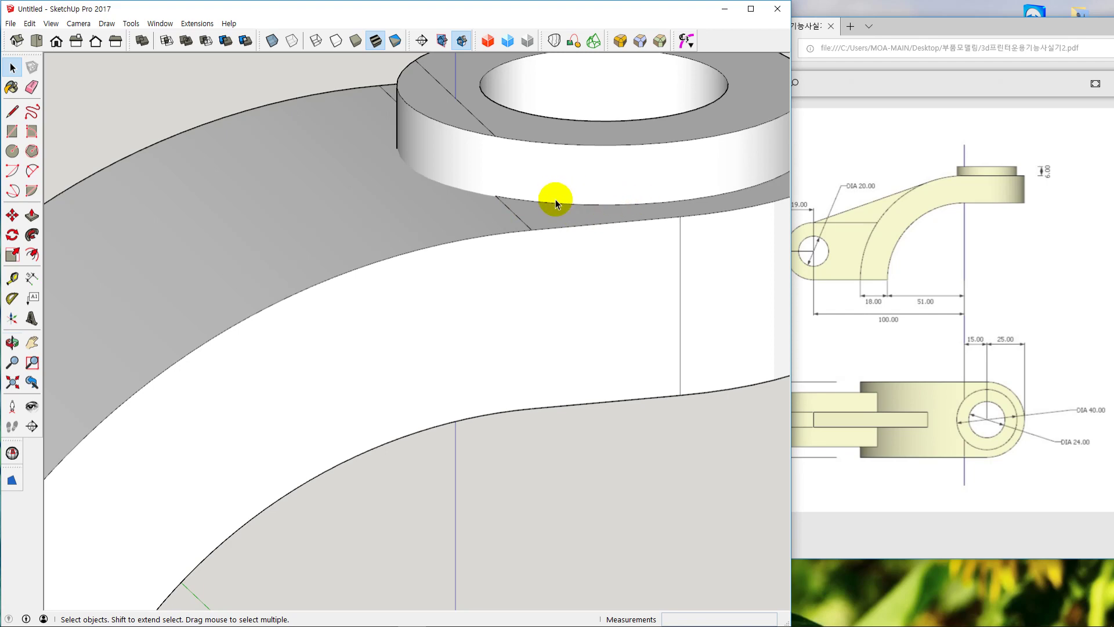
left_click(415, 179)
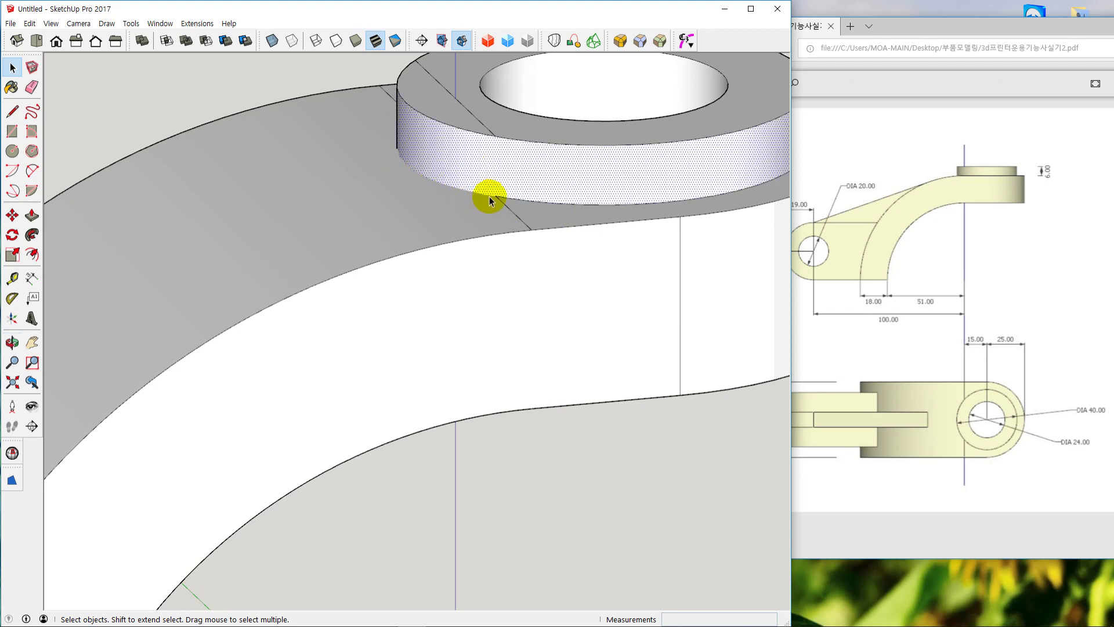
middle_click_drag(339, 230, 485, 256)
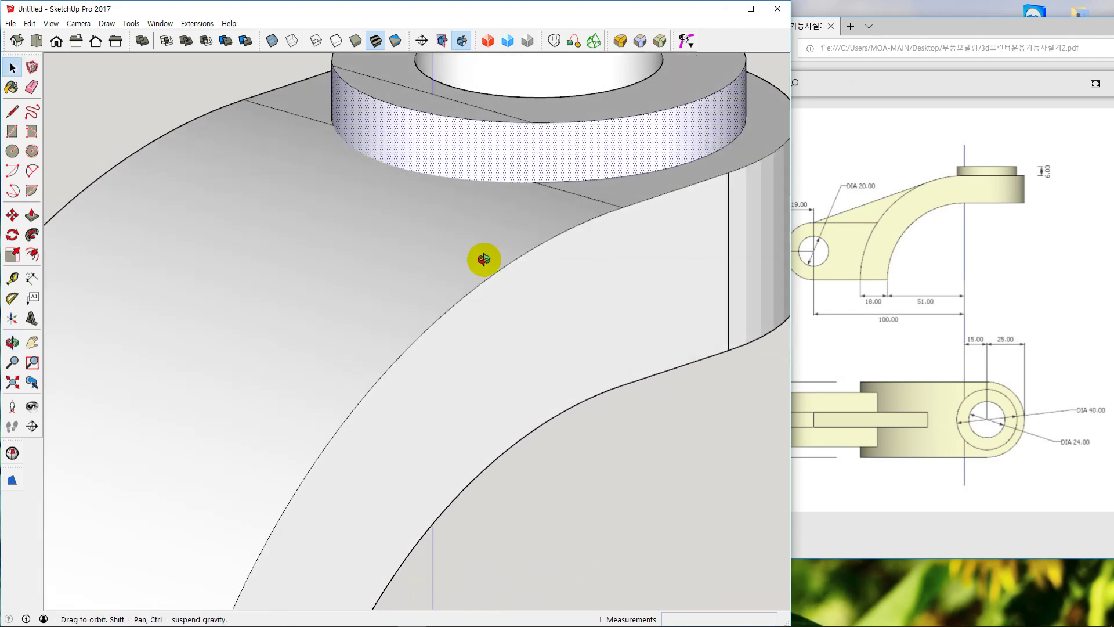
scroll(487, 253, "down", 6)
left_click(621, 385)
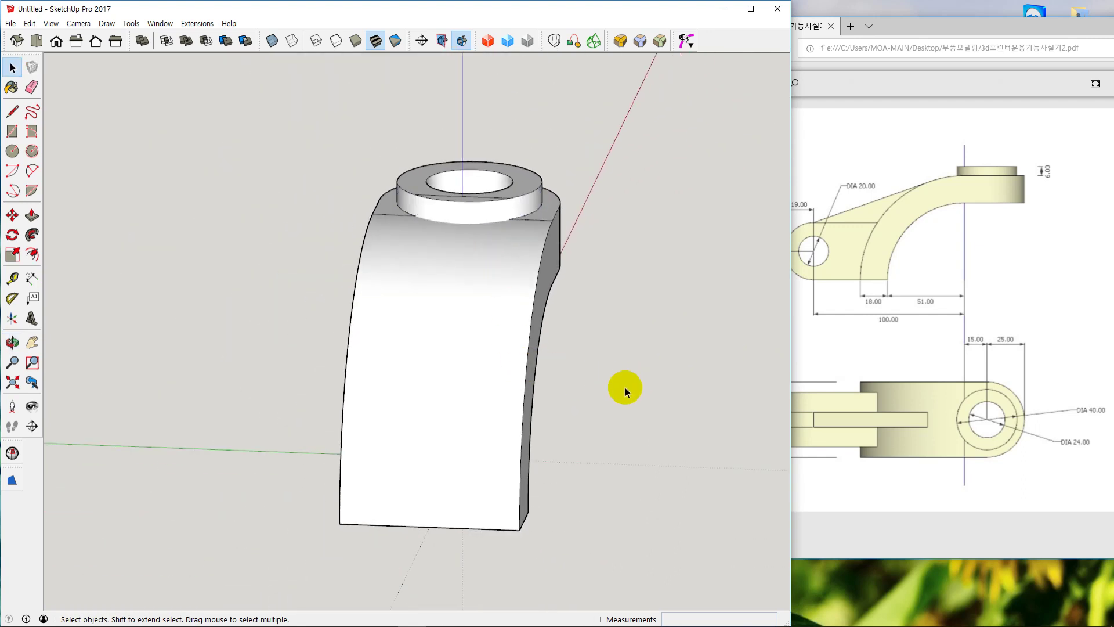
middle_click_drag(622, 386, 490, 388)
scroll(558, 374, "down", 2)
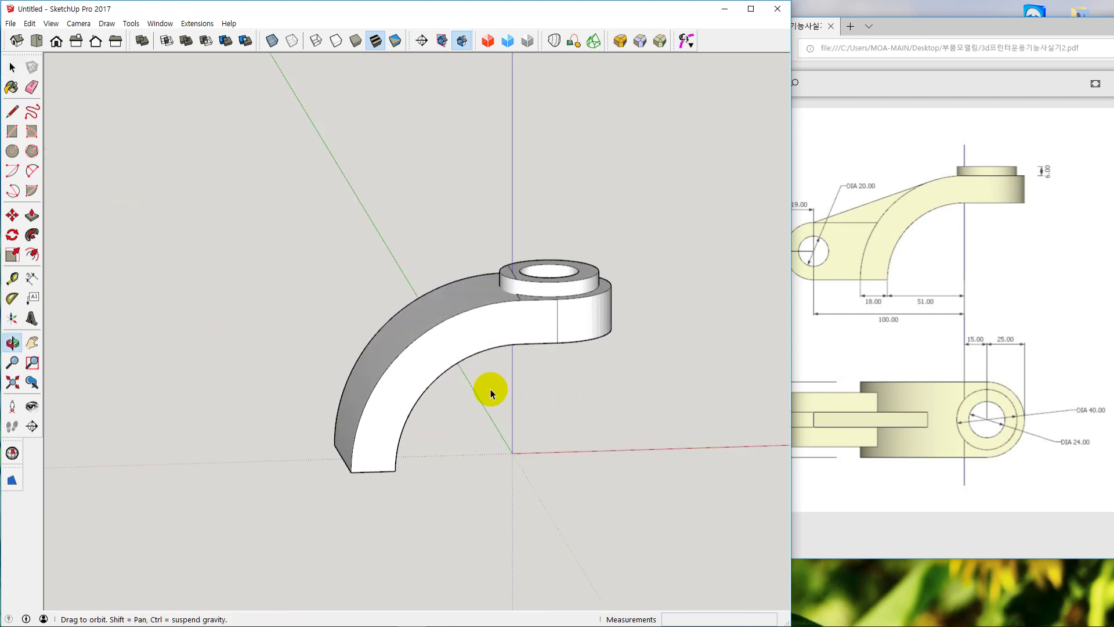
Group the whole bracket and check it for errors with Solid Inspector
triple_click(416, 353)
key("ctrl+g")
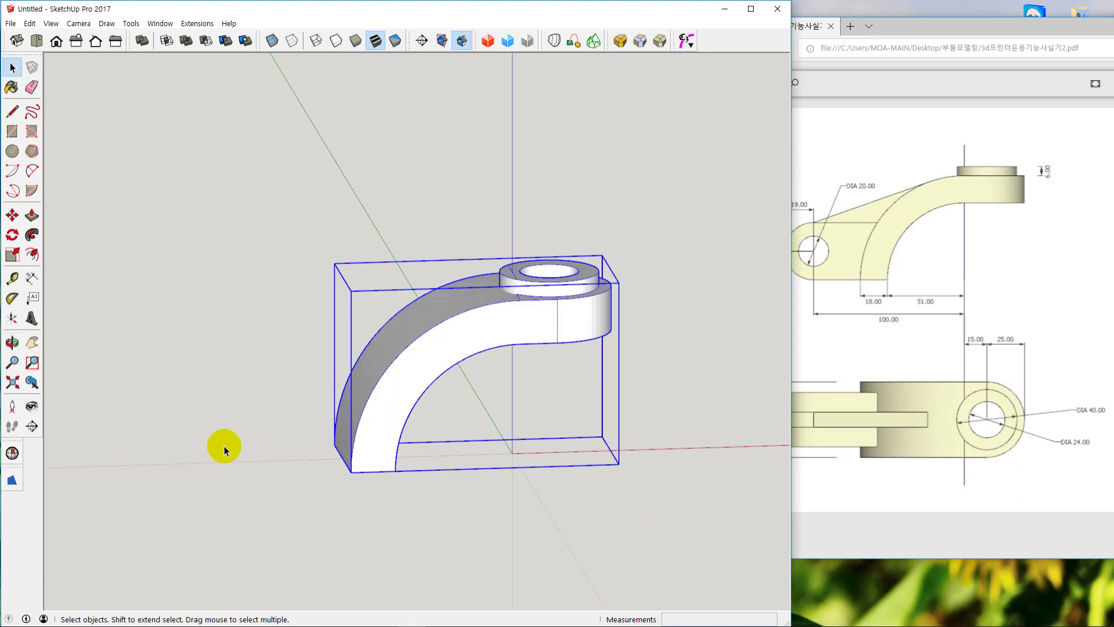
left_click(12, 453)
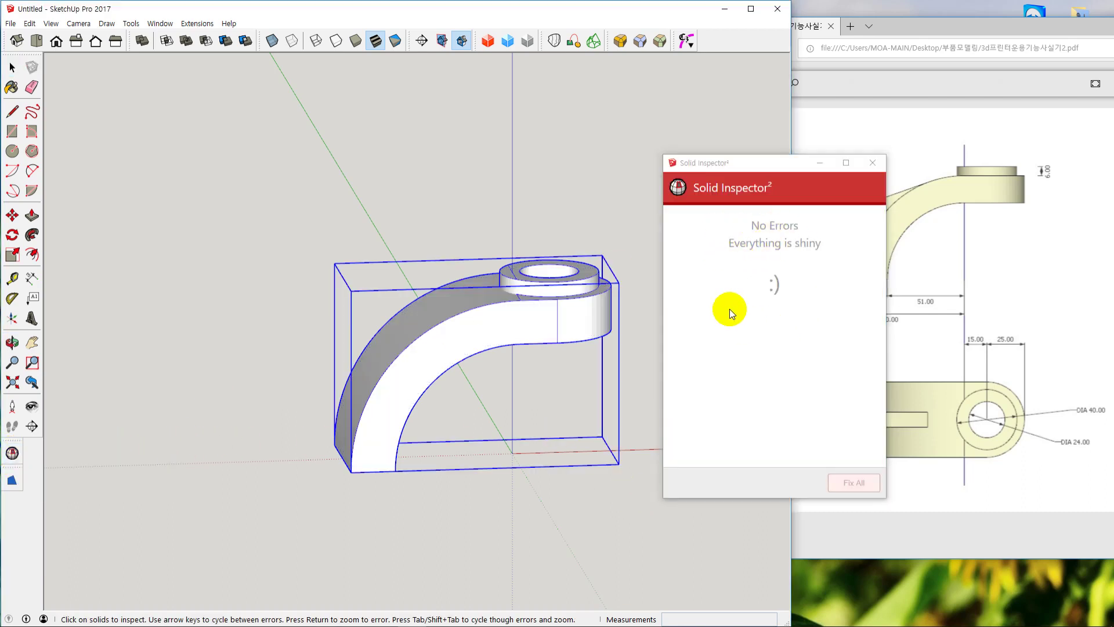
left_click(873, 163)
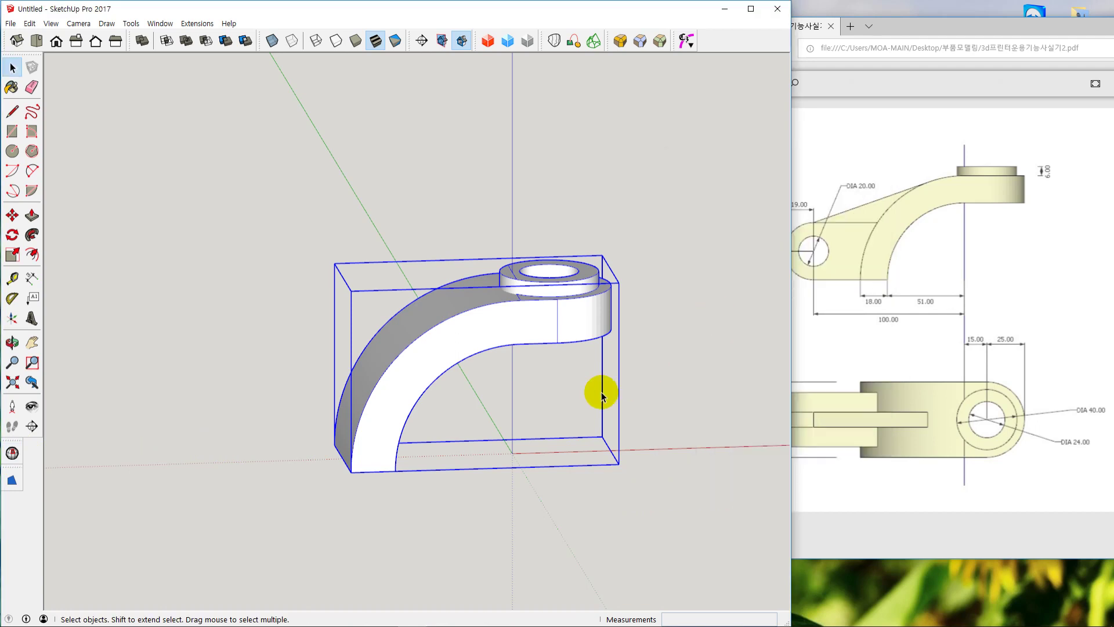
left_click(549, 397)
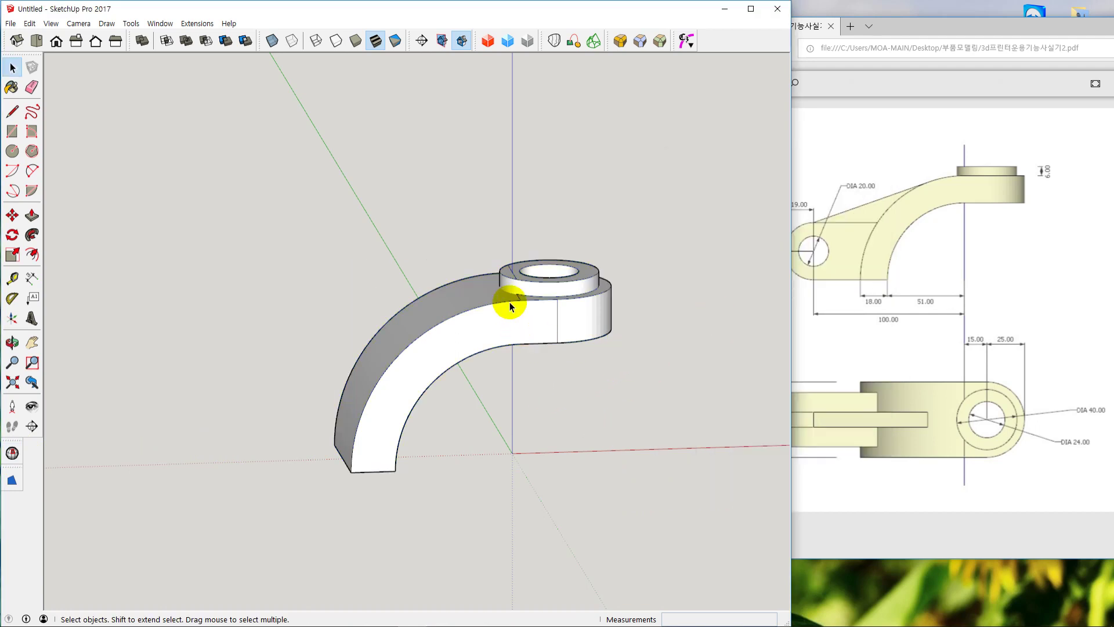
Examine the grouped bracket's seam between ring and arm from perspective and near-front views
scroll(504, 296, "up", 5)
middle_click_drag(505, 306, 472, 273)
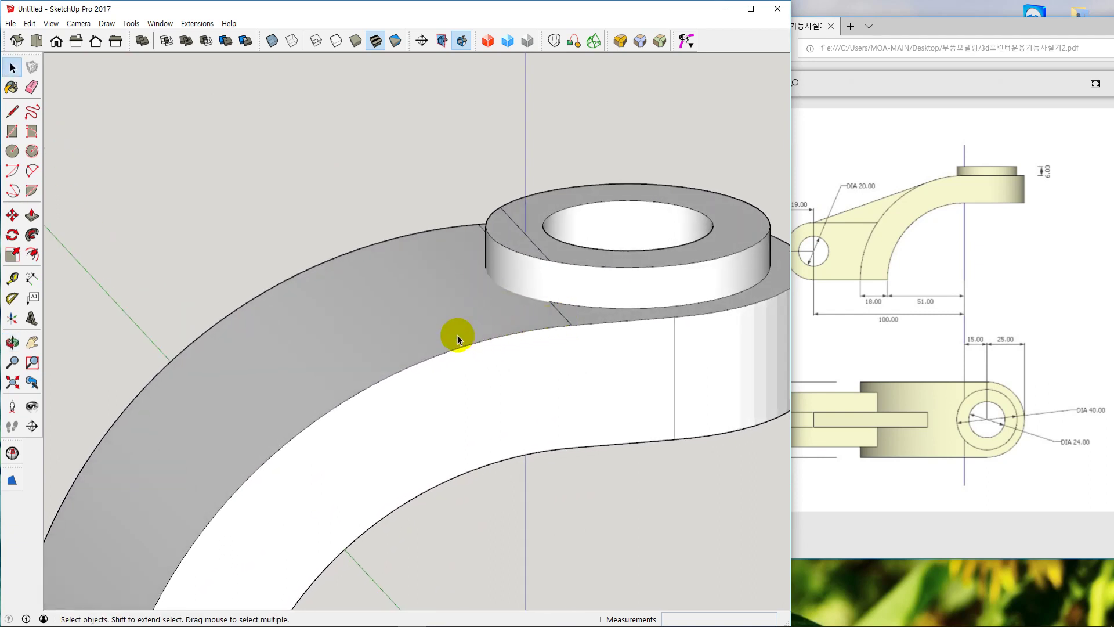
middle_click_drag(476, 300, 582, 335)
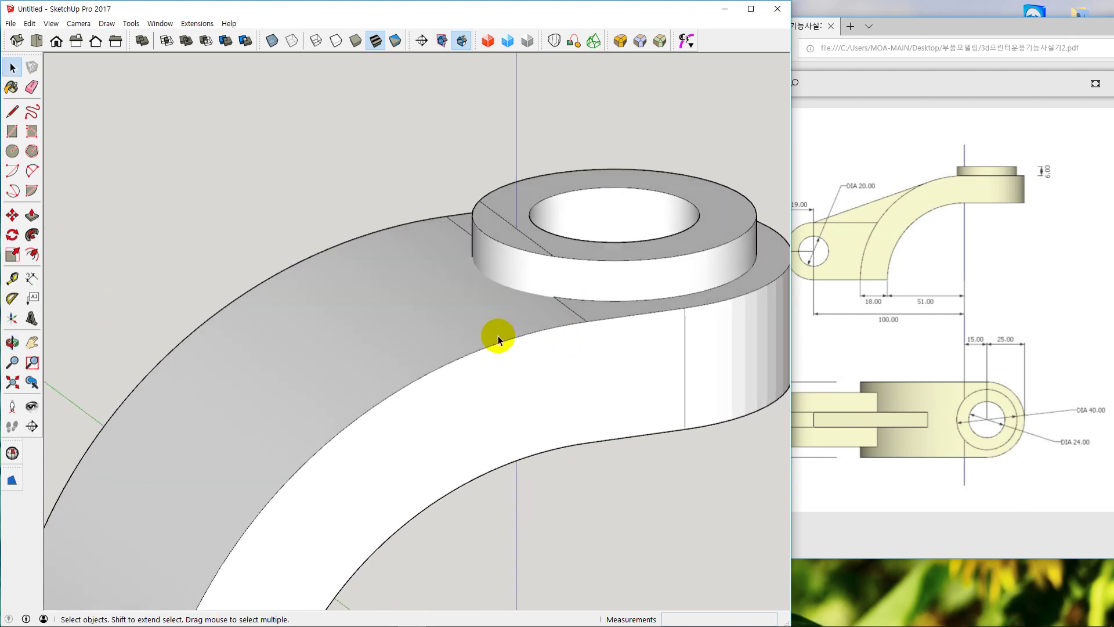
middle_click_drag(498, 335, 529, 336)
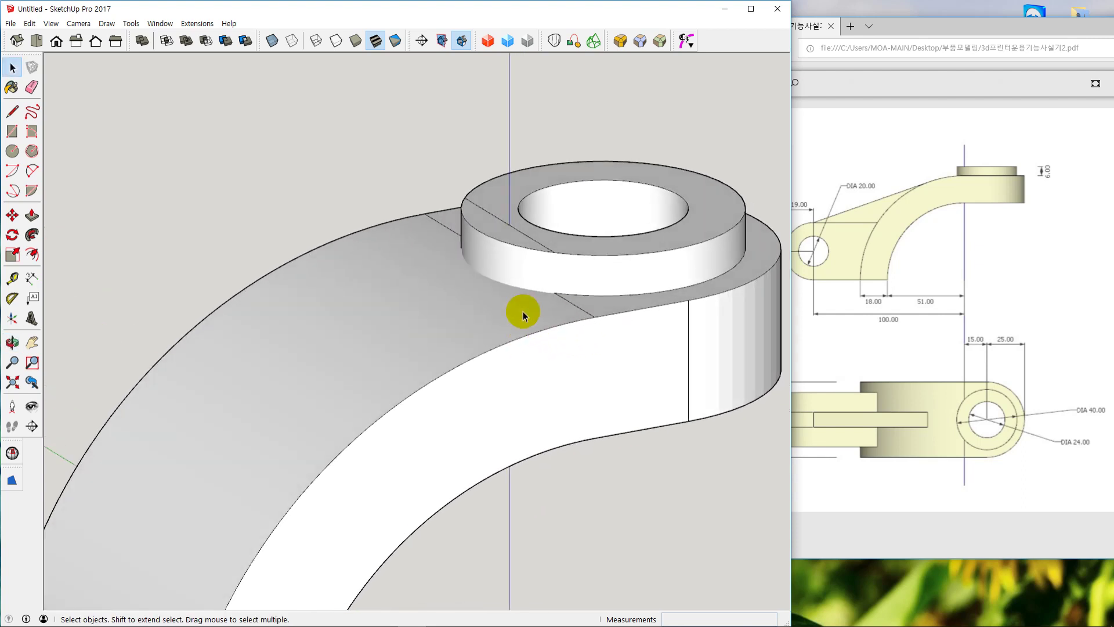
middle_click_drag(571, 299, 505, 256)
middle_click_drag(580, 306, 516, 246)
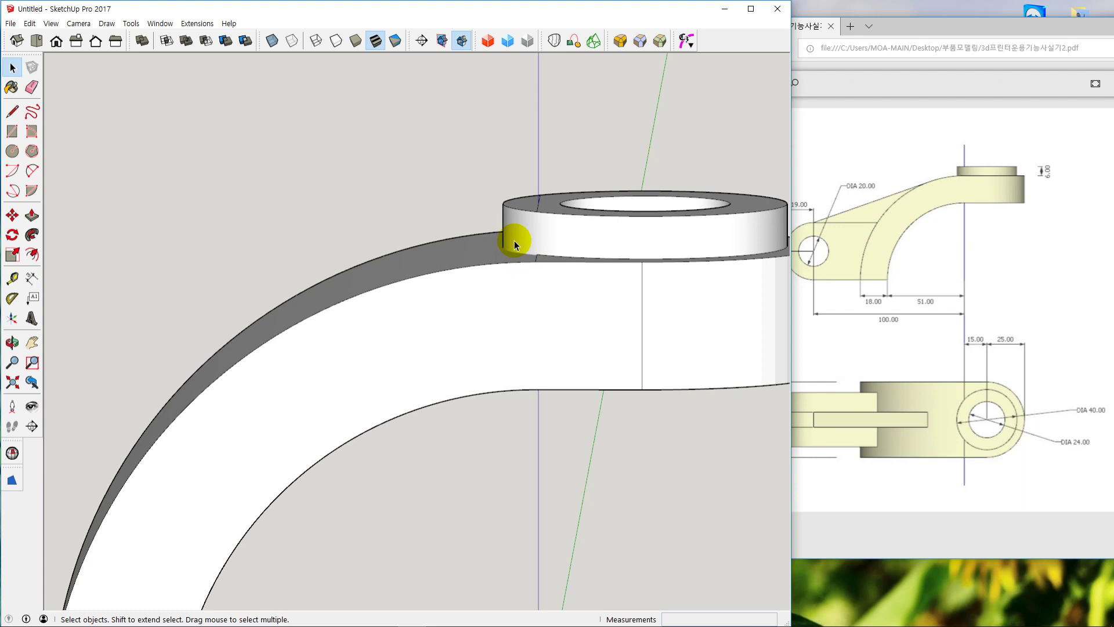
mouse_move(527, 236)
middle_mouse_down()
mouse_move(528, 227)
mouse_move(517, 242)
middle_mouse_up()
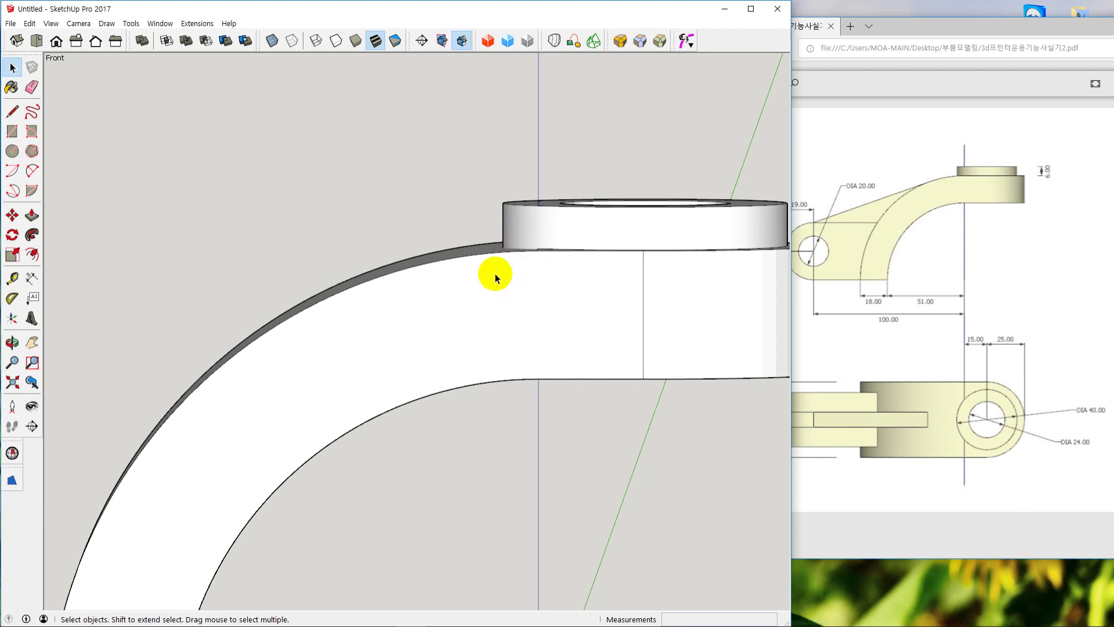
scroll(509, 268, "down", 5)
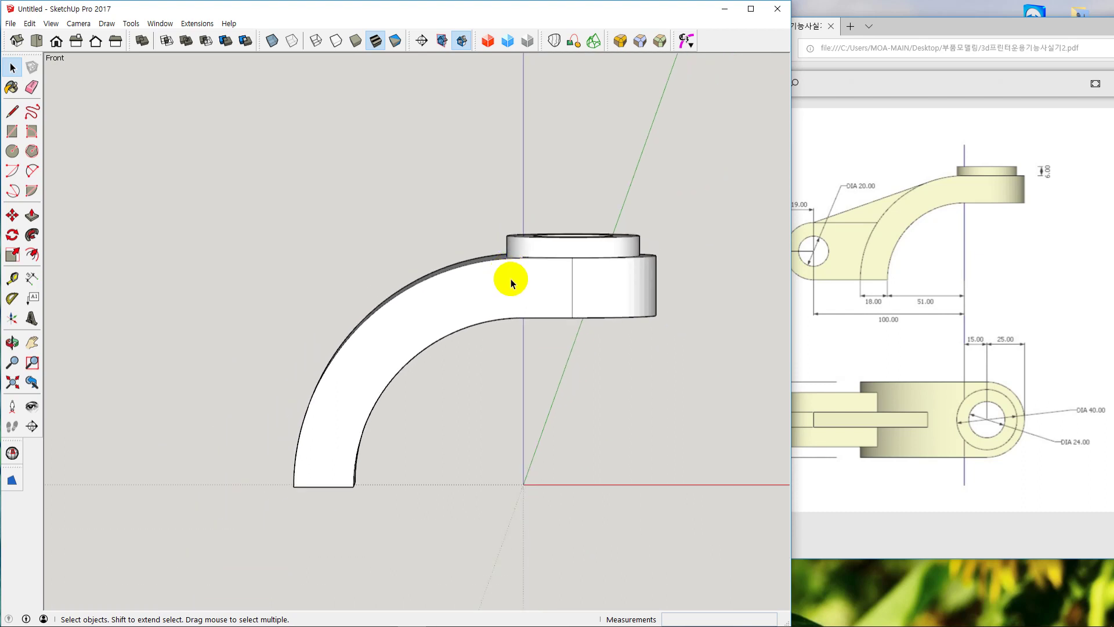
middle_click_drag(509, 278, 542, 375)
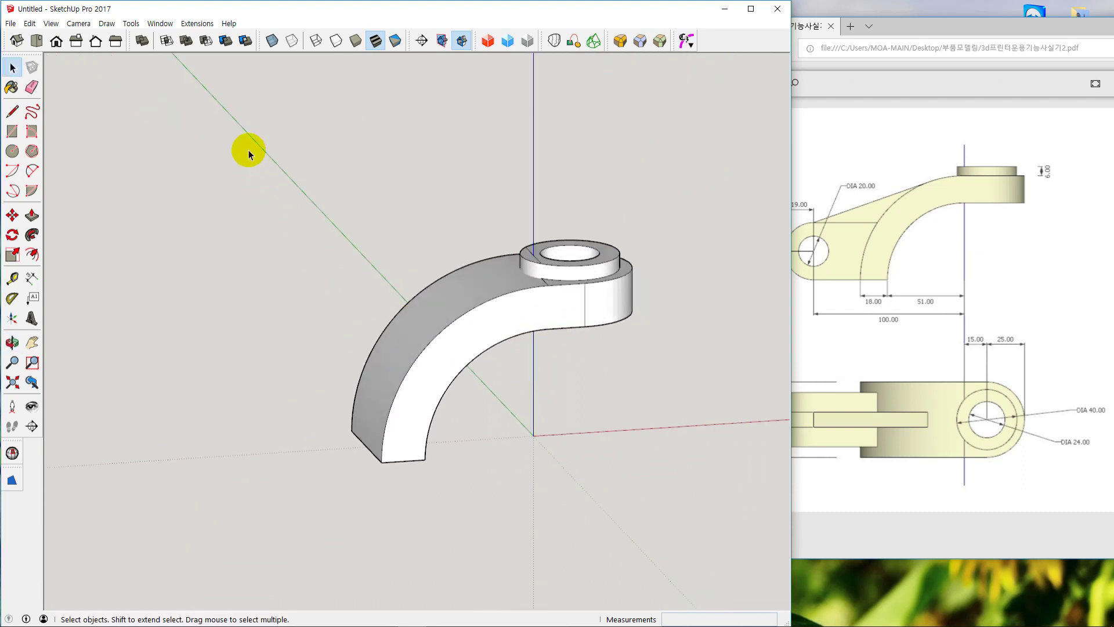
Explode the bracket group back into loose geometry
left_click_drag(249, 150, 660, 534)
left_click(650, 535)
left_click(521, 329)
key("x")
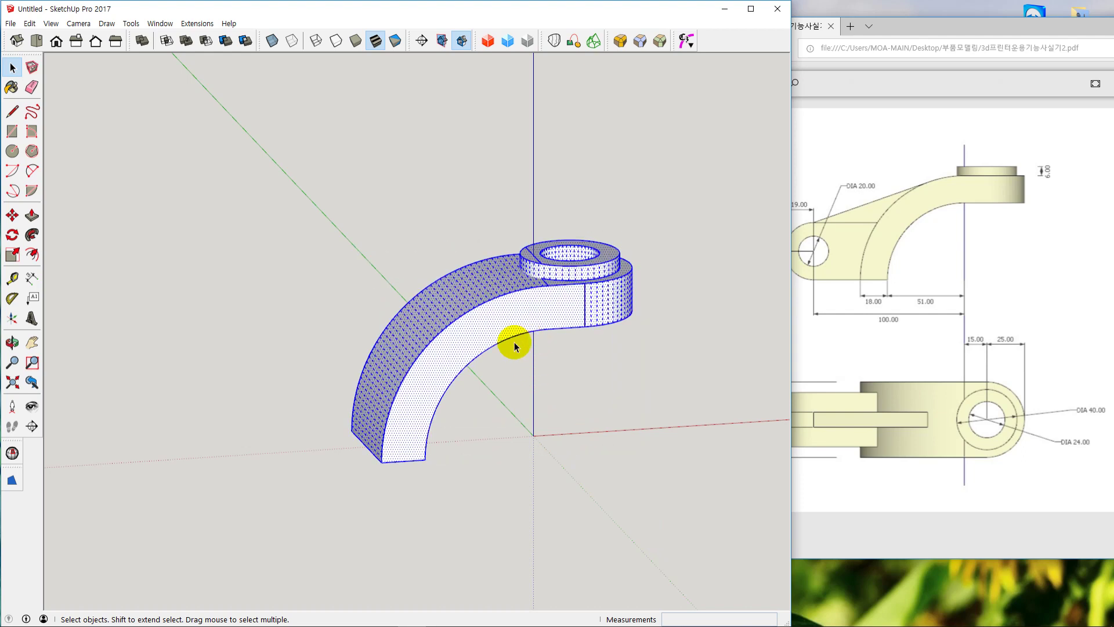
Select the entire bracket's loose geometry and intersect its faces with the selection
left_click(572, 391)
left_click_drag(238, 197, 661, 491)
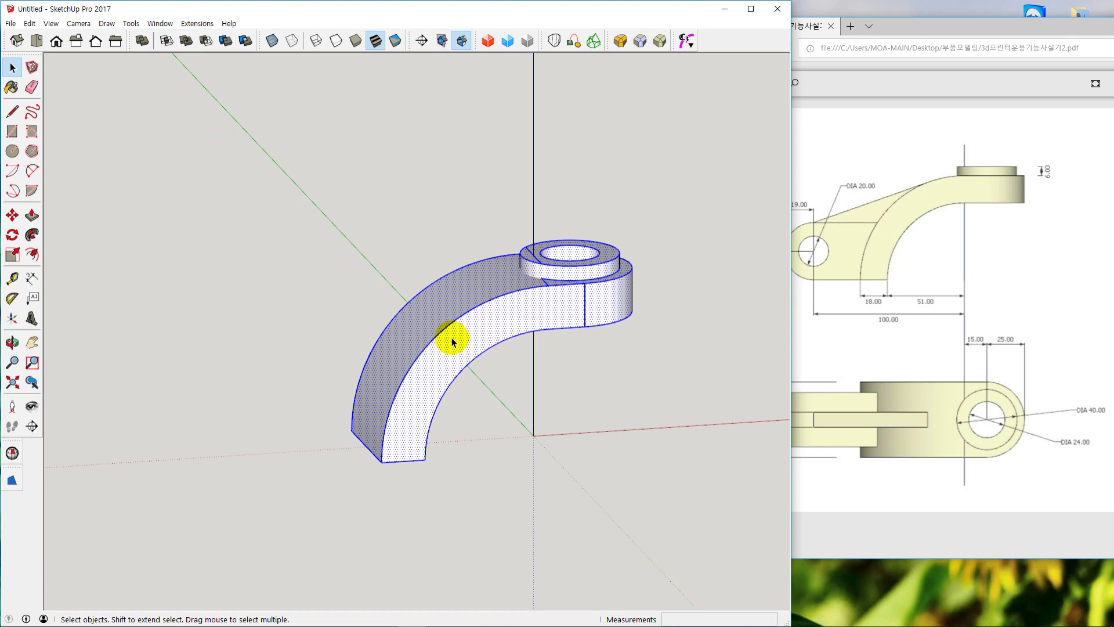
right_click(470, 295)
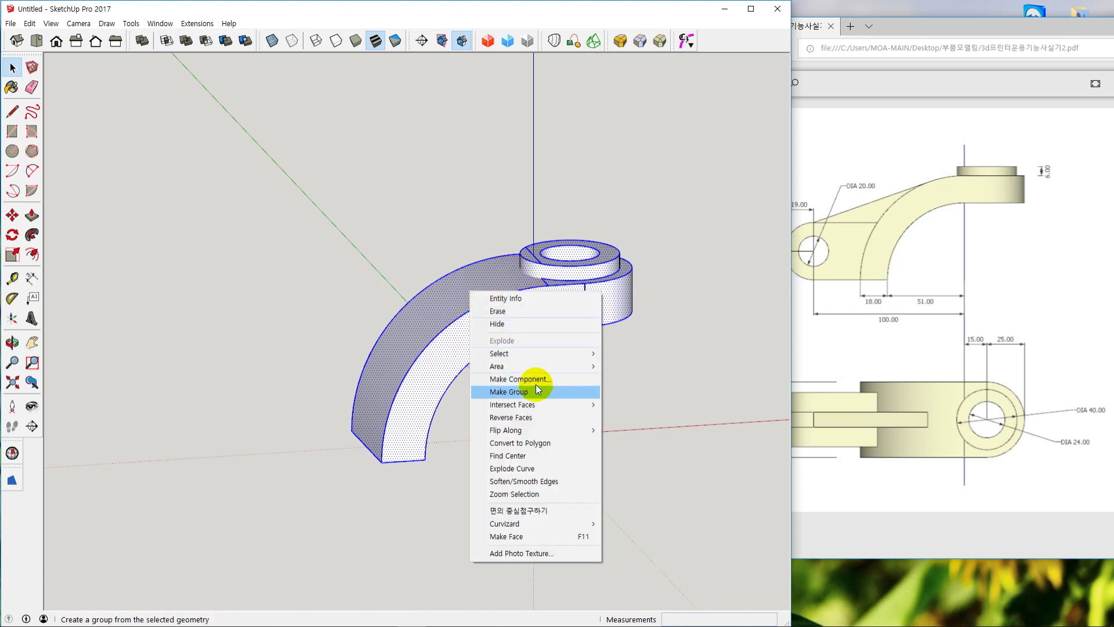
mouse_move(543, 409)
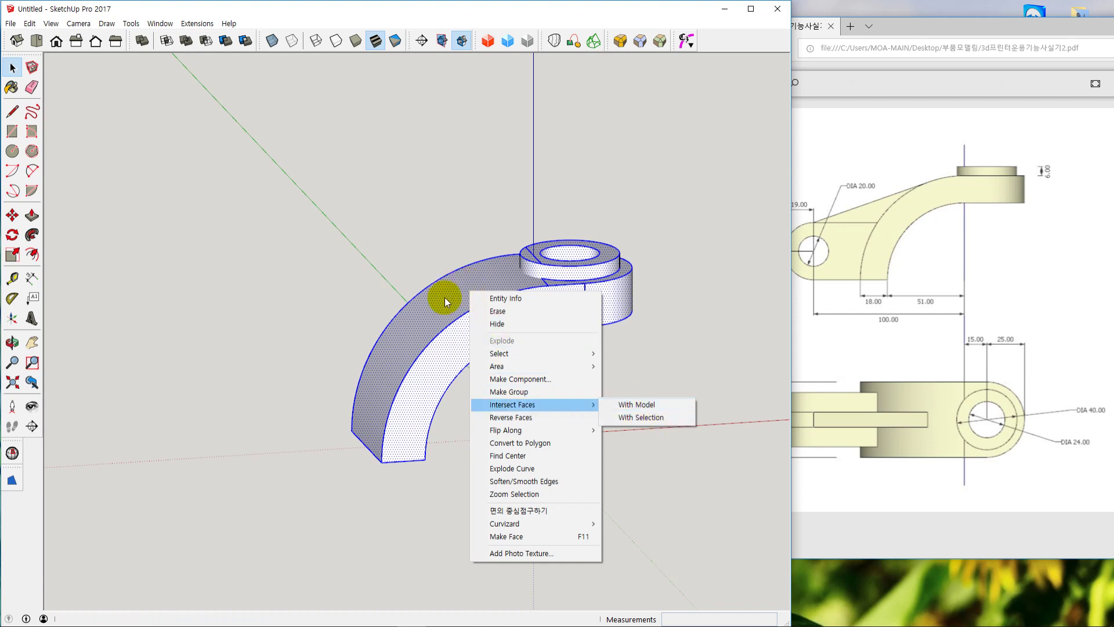
left_click(649, 416)
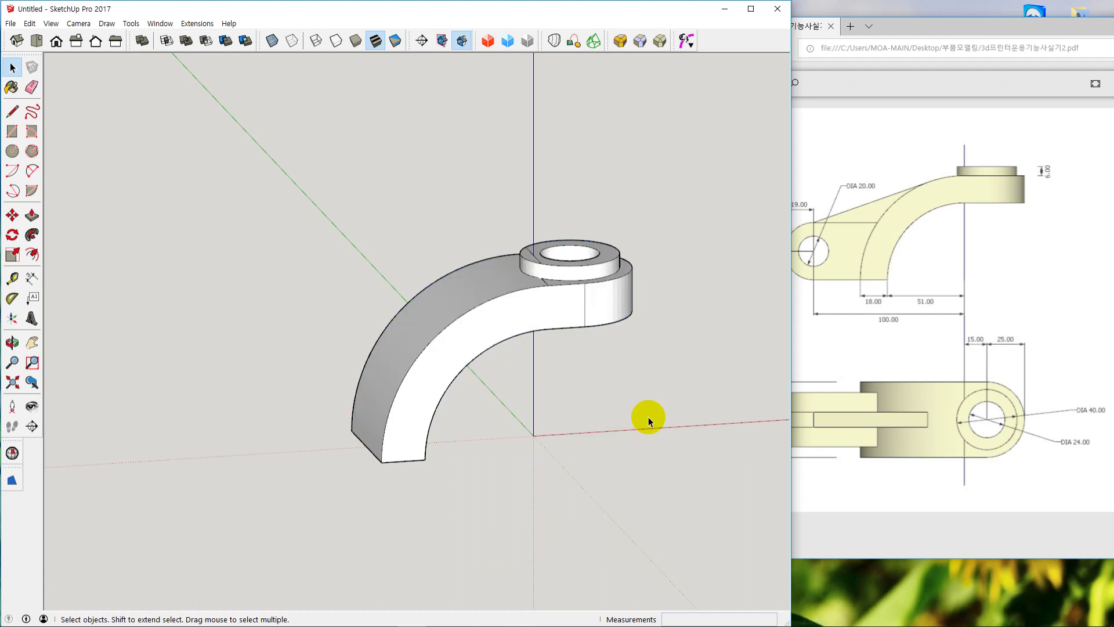
Examine the ring's base outline up close where it meets the arm's curved surface, looking for missing edge segments
scroll(531, 295, "up", 6)
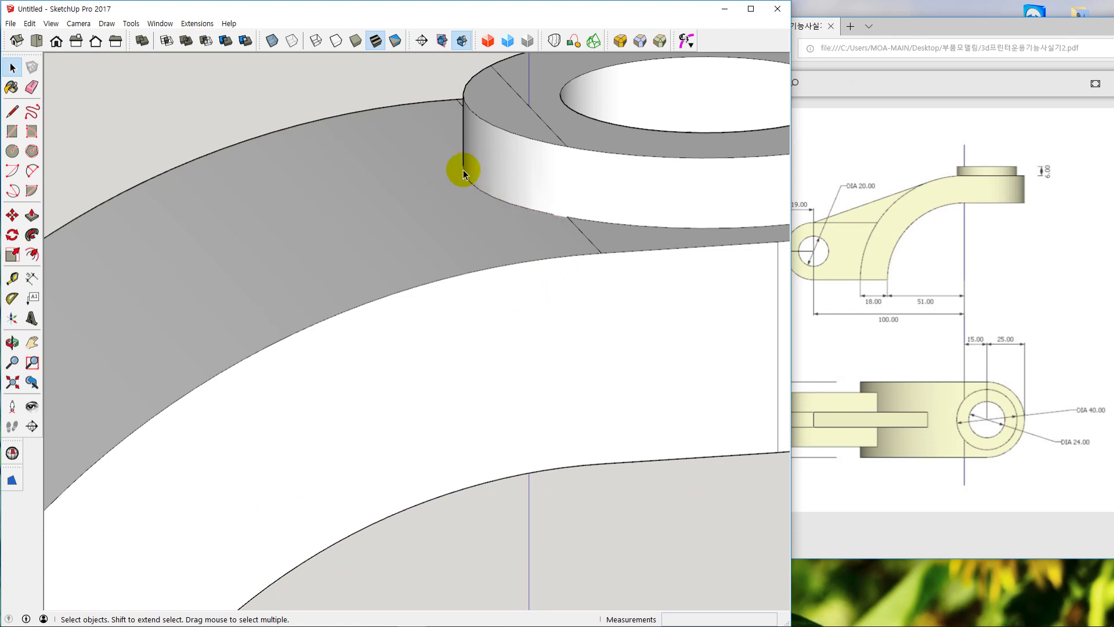
scroll(499, 201, "up", 3)
scroll(547, 210, "down", 5)
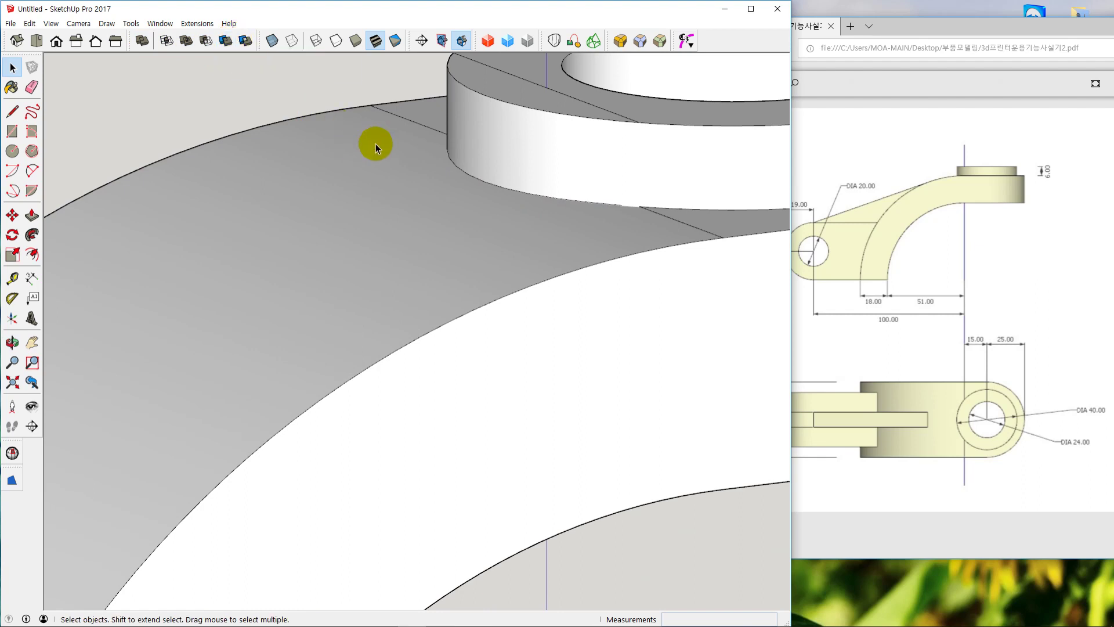
scroll(556, 176, "up", 4)
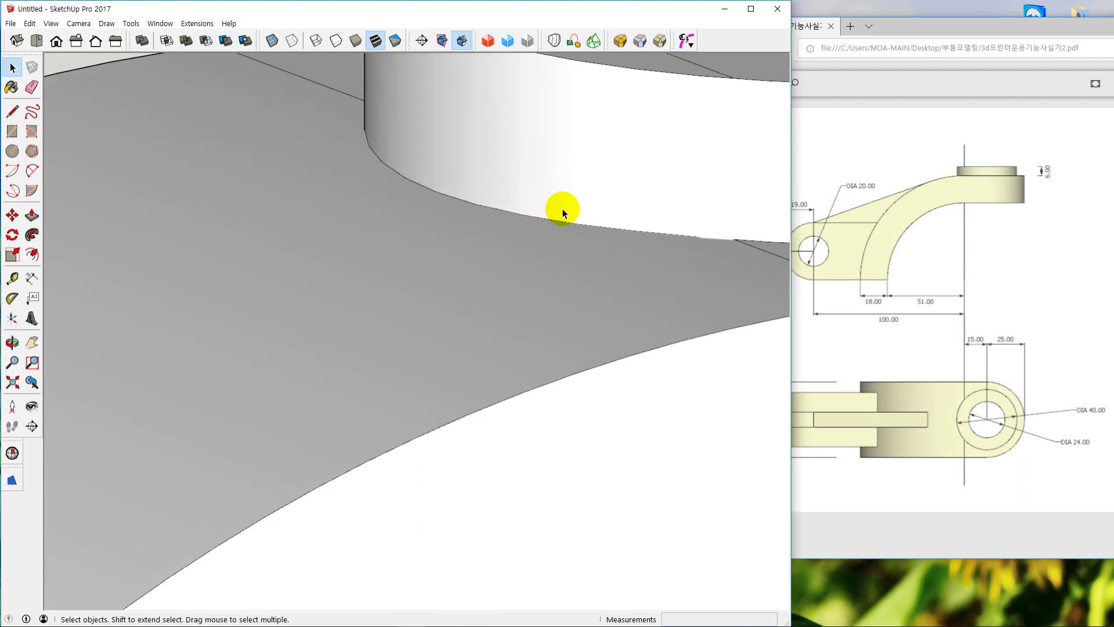
middle_click_drag(575, 239, 505, 240, "shift")
scroll(518, 238, "up", 2)
scroll(519, 238, "down", 2)
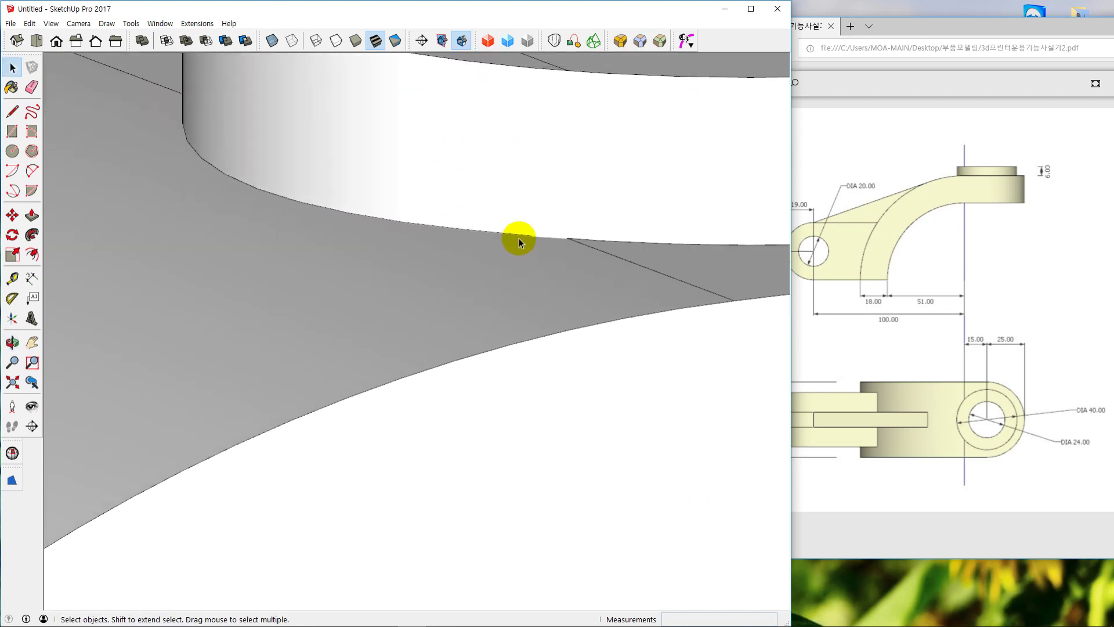
scroll(519, 238, "up", 2)
mouse_move(478, 203)
middle_mouse_down()
mouse_move(458, 249)
mouse_move(366, 266)
middle_mouse_up()
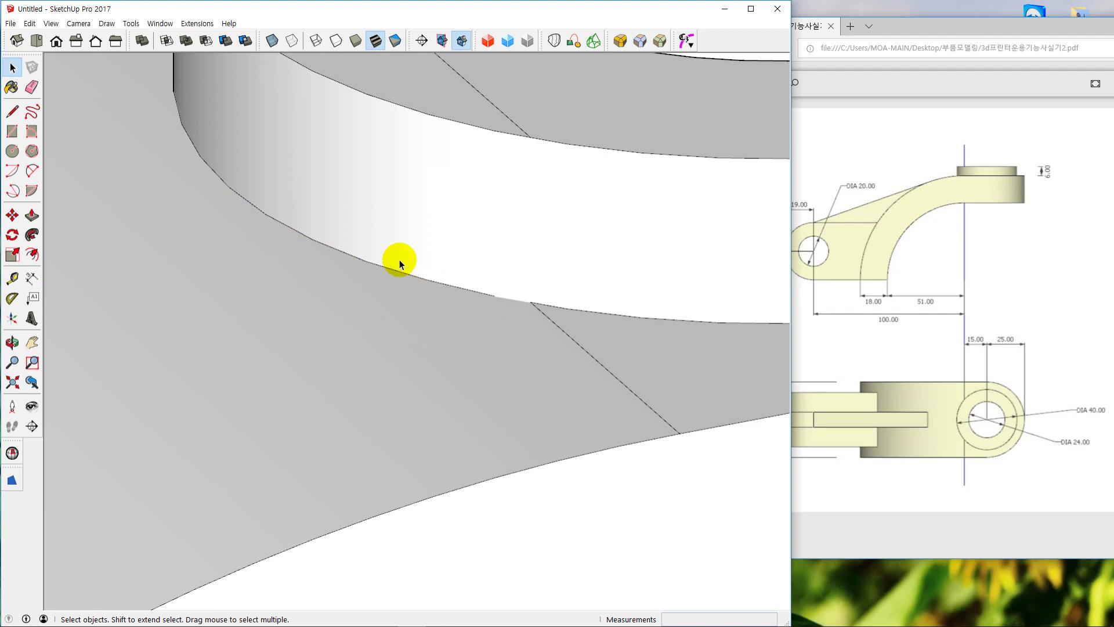
scroll(350, 296, "down", 2)
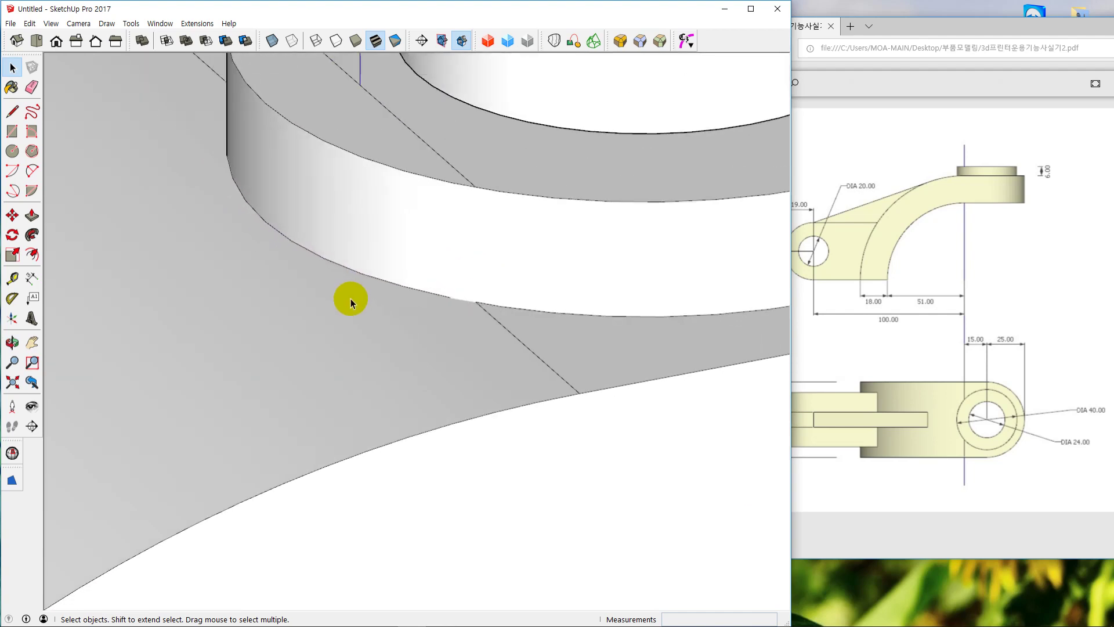
mouse_move(350, 298)
middle_mouse_down()
mouse_move(468, 294)
mouse_move(458, 314)
middle_mouse_up()
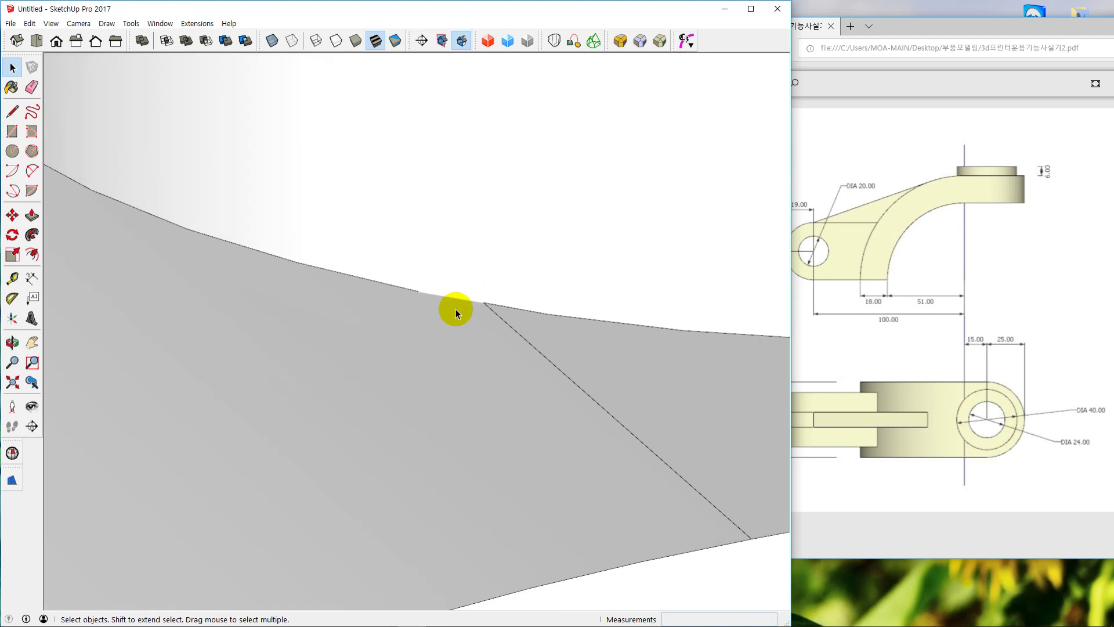
Draw short lines across the gaps in the ring's base outline beside the arm's tangent seam on both sides
key("l")
left_click(418, 290)
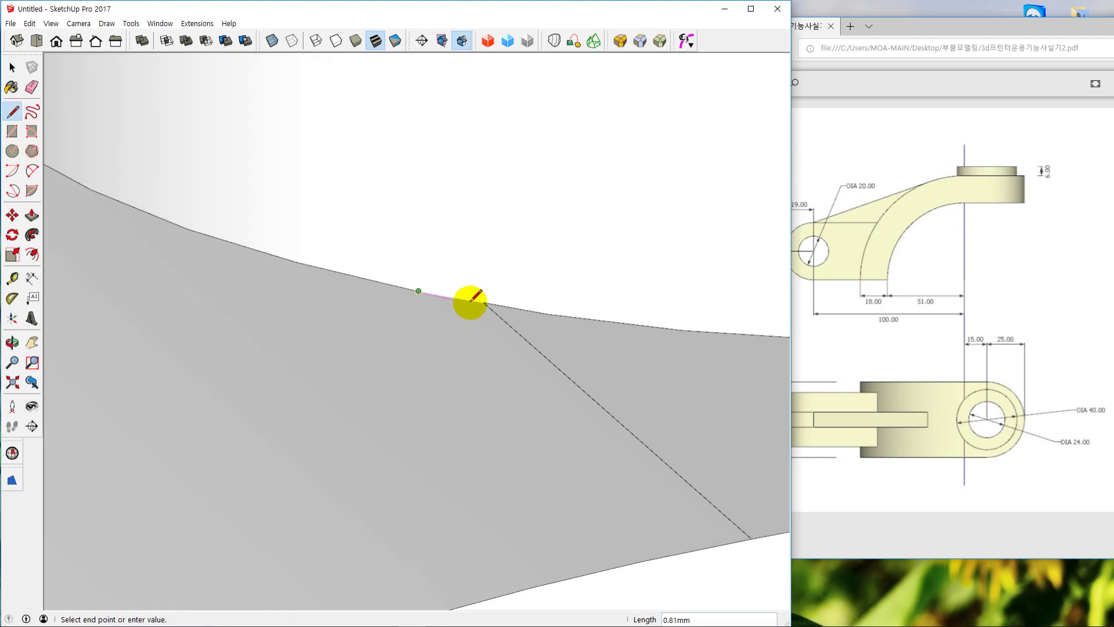
key("Escape")
key("space")
middle_click_drag(433, 318, 353, 348)
scroll(327, 311, "up", 5)
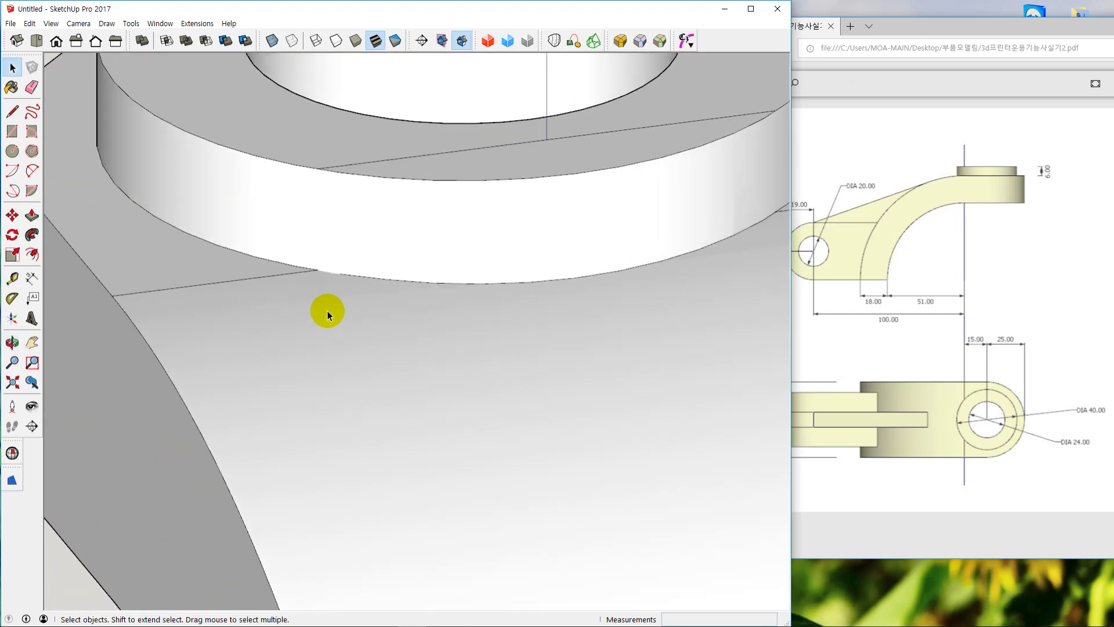
key("l")
left_click(309, 233)
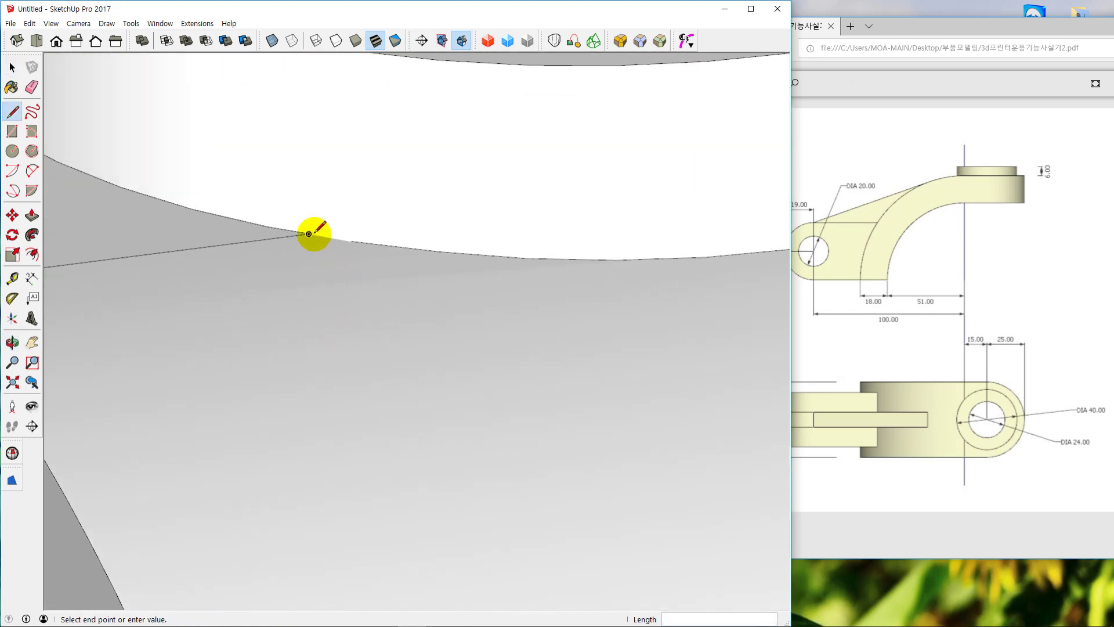
left_click(352, 238)
key("space")
scroll(447, 291, "down", 10)
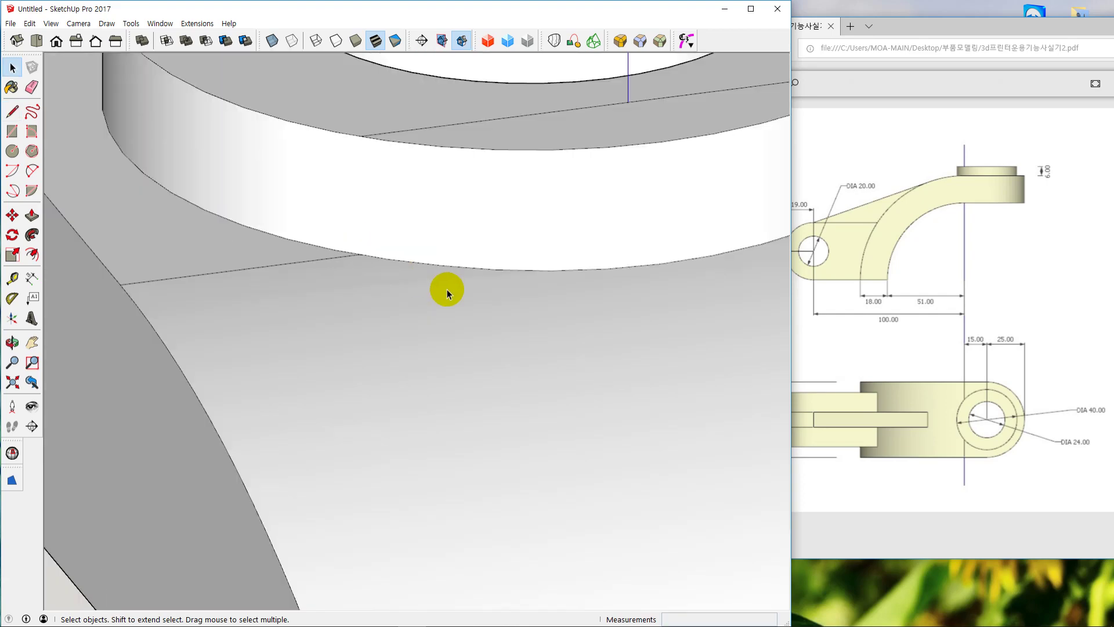
Erase the stray seam edge crossing the ring's top face
middle_click_drag(447, 293, 381, 411)
scroll(433, 386, "up", 5)
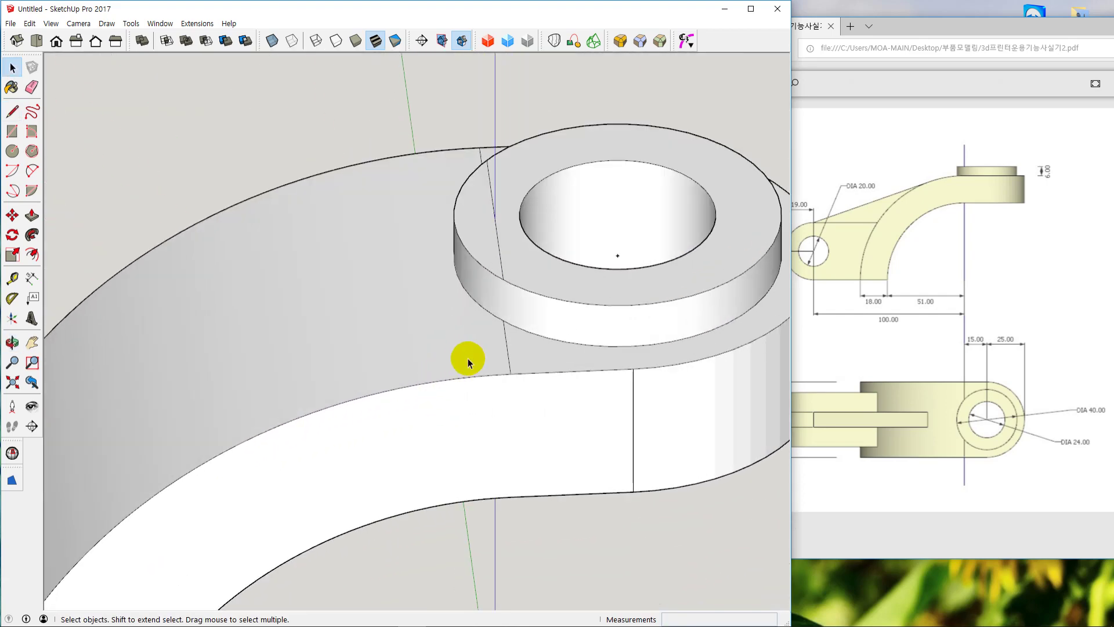
key("e")
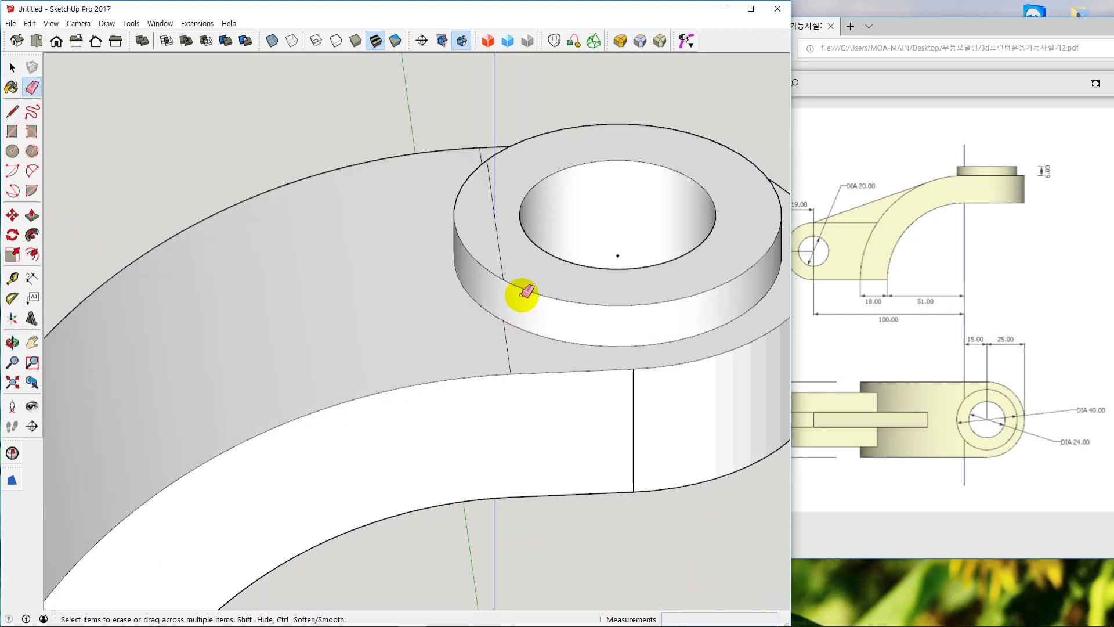
left_click(503, 255)
key("space")
scroll(516, 330, "down", 4)
middle_click_drag(567, 407, 496, 357)
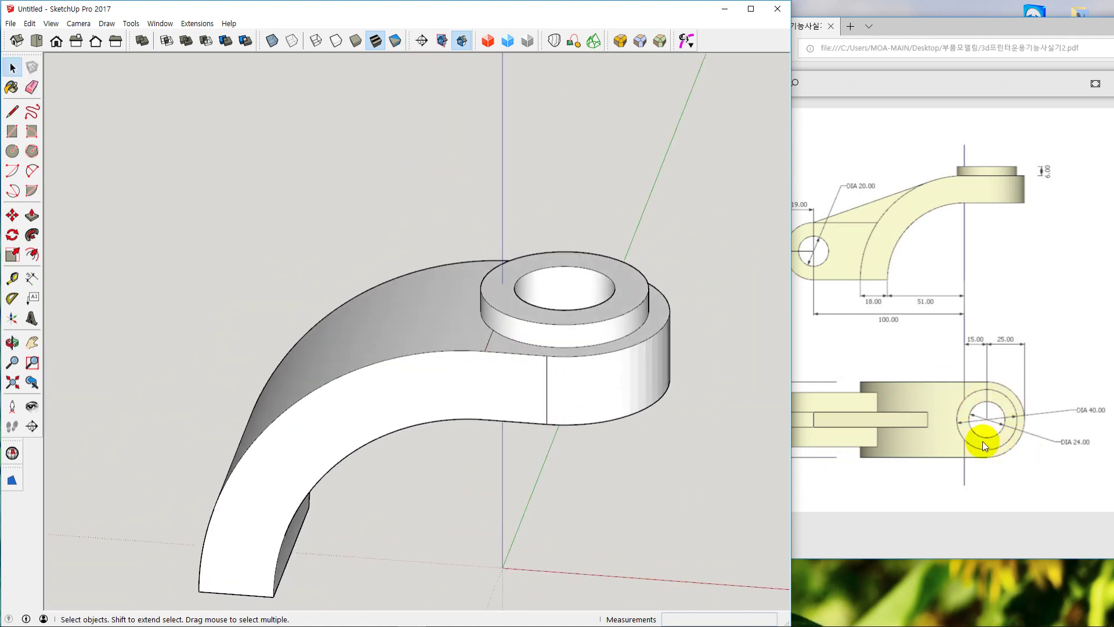
Show the bracket in front view and move the PDF drawing window aside to uncover its front-view dimensions
middle_click_drag(599, 463, 638, 401)
left_click(1013, 318)
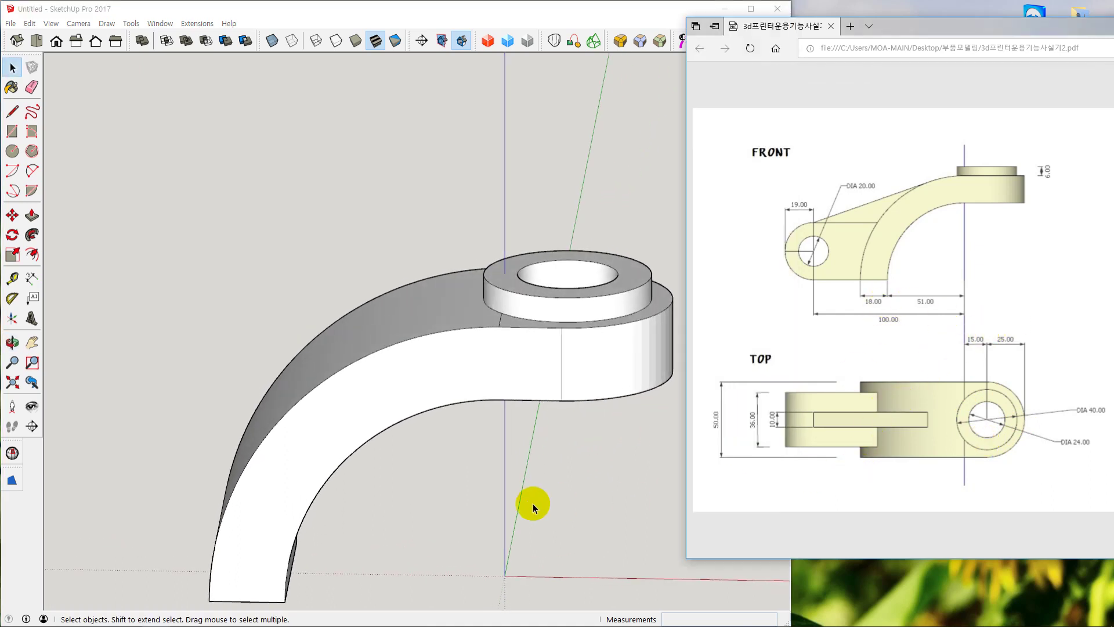
mouse_move(488, 497)
middle_mouse_down()
mouse_move(558, 428)
mouse_move(488, 478)
middle_mouse_up()
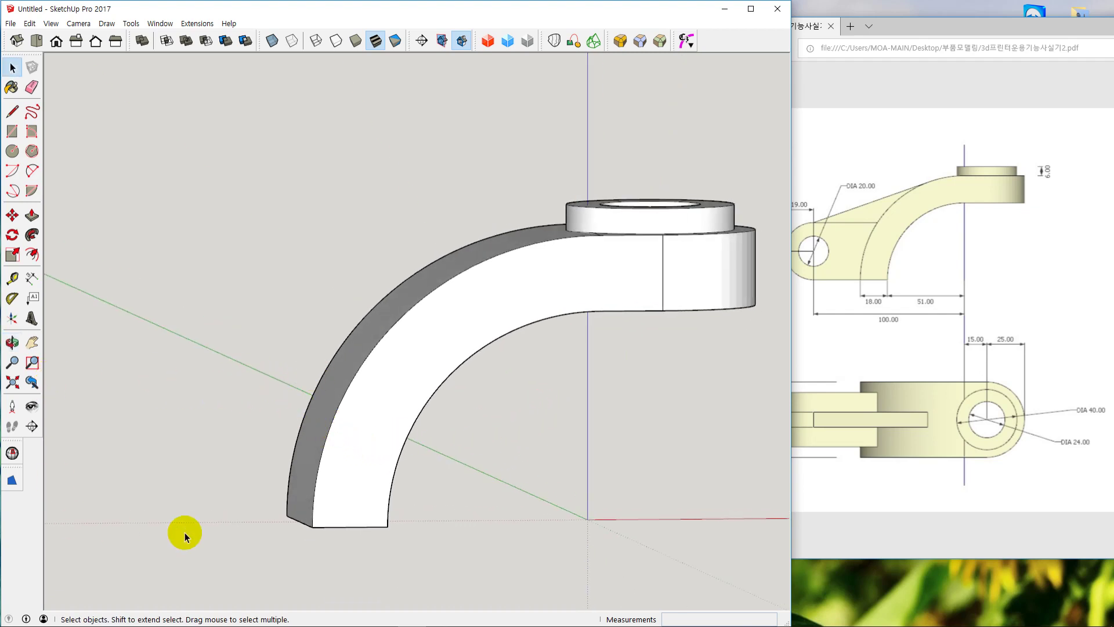
left_click(854, 372)
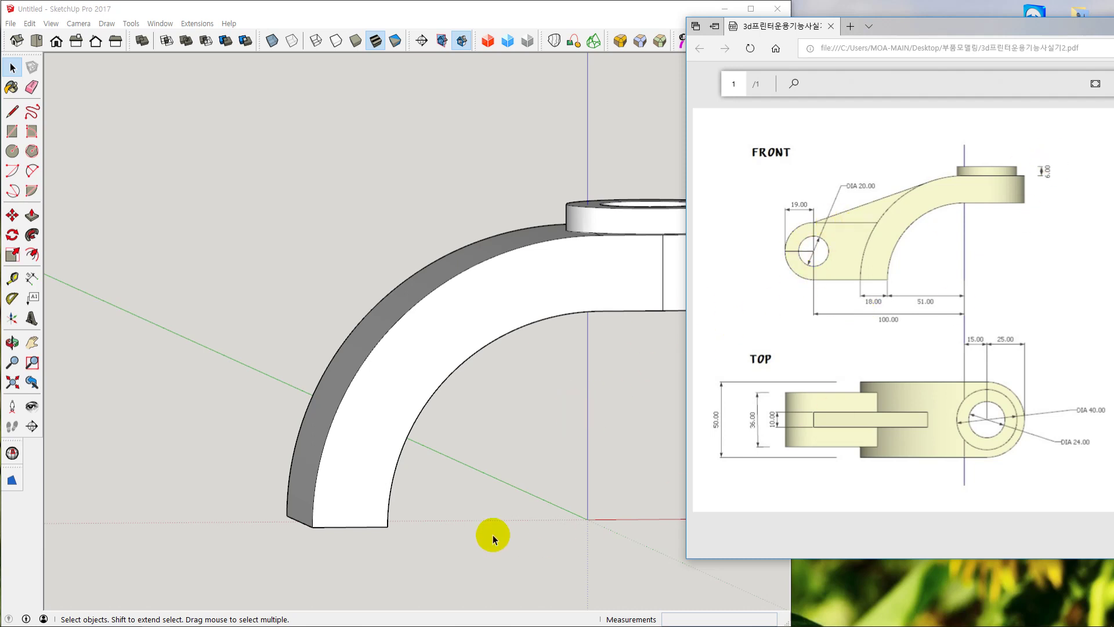
left_click(528, 514)
key("F2")
scroll(612, 250, "down", 4)
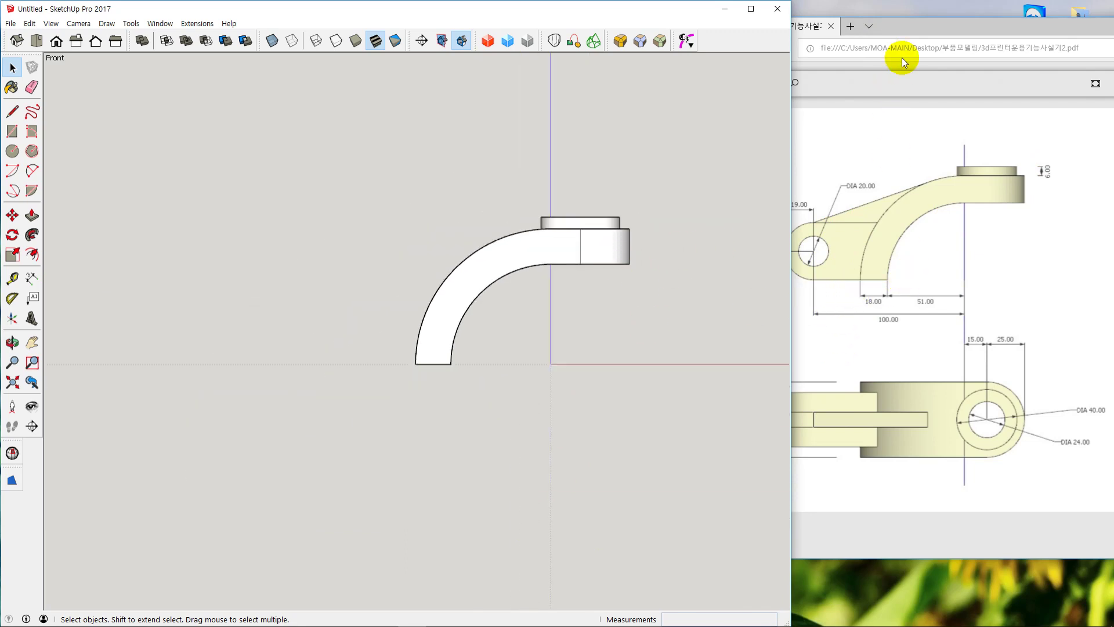
left_click_drag(900, 31, 965, 29)
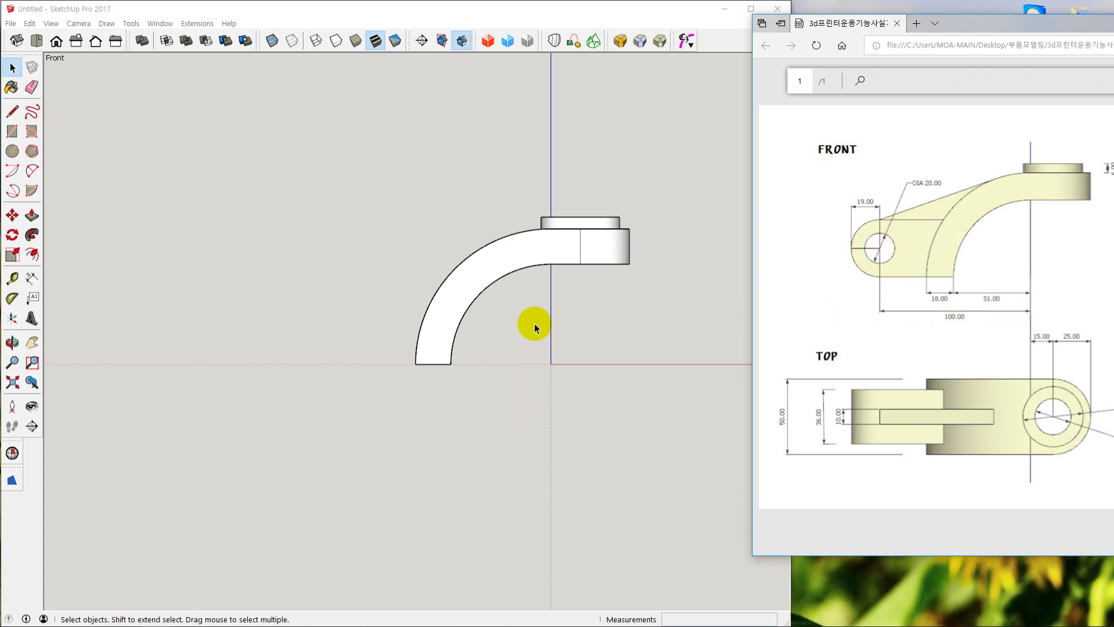
Place a vertical guide line 100 mm from the blue axis, on the arm's side of the model
left_click(570, 319)
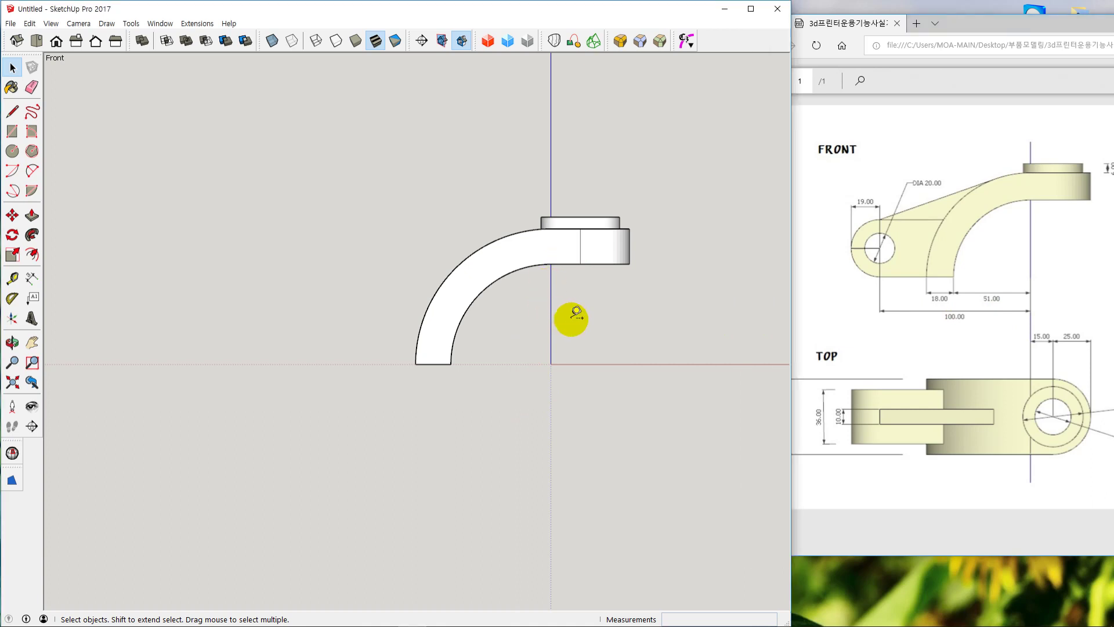
key("t")
left_click(551, 312)
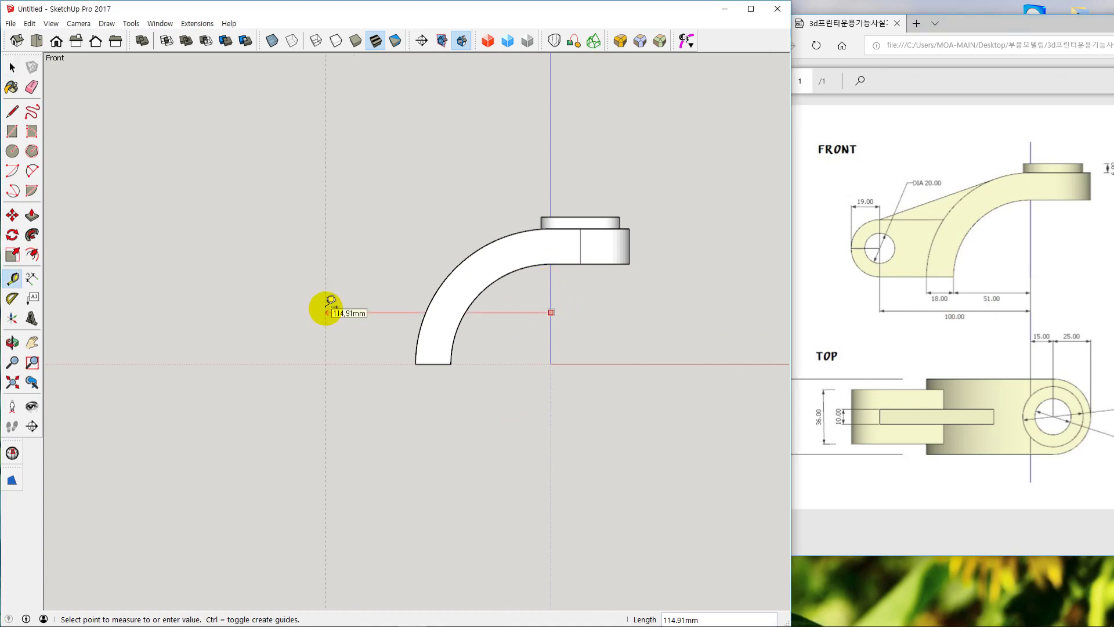
type("100")
key("Return")
key("space")
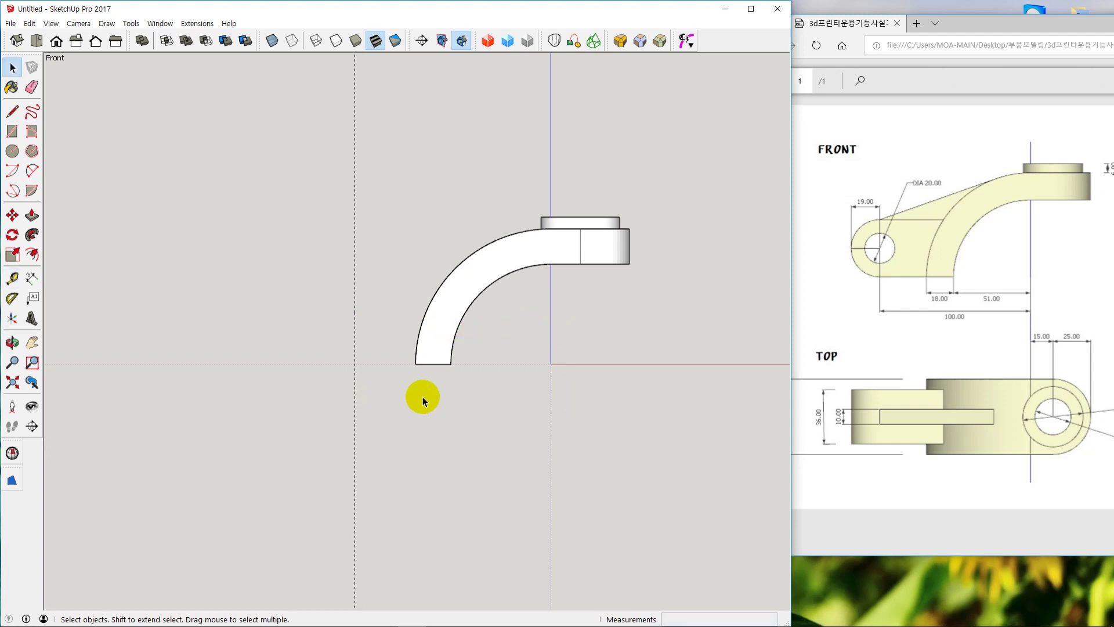
Place a horizontal guide line 19 mm above the red axis in front view
middle_click_drag(422, 396, 427, 435)
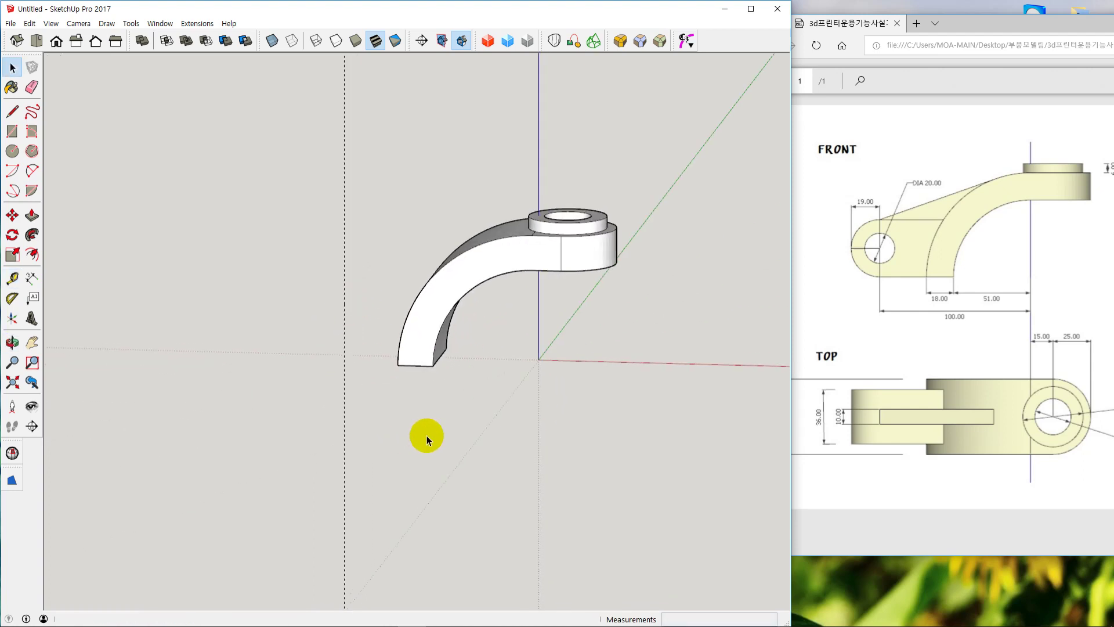
key("F2")
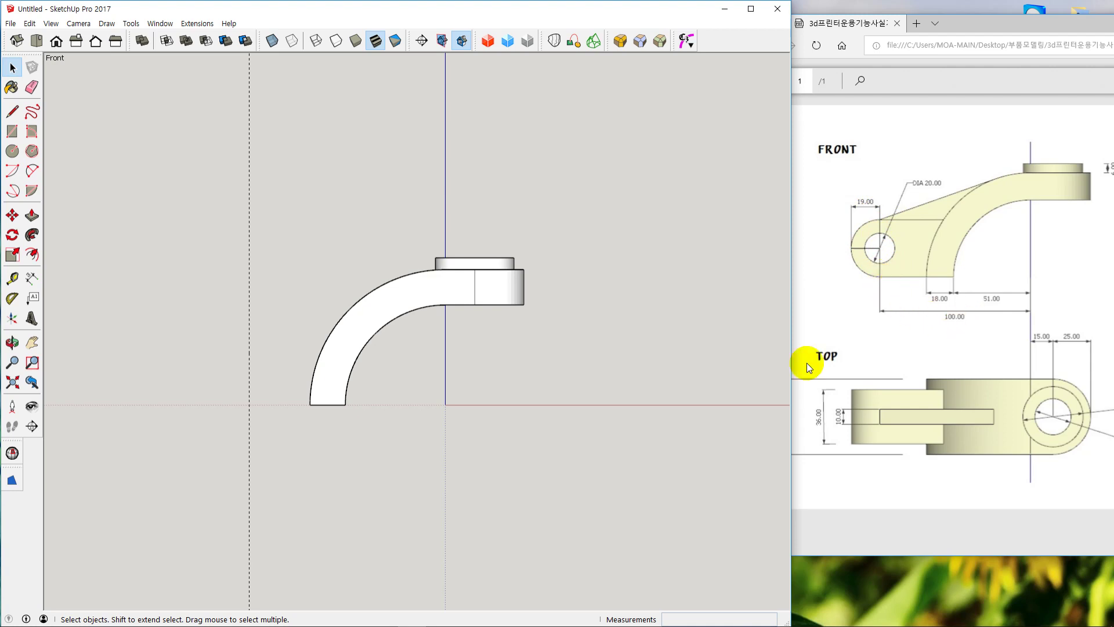
key("t")
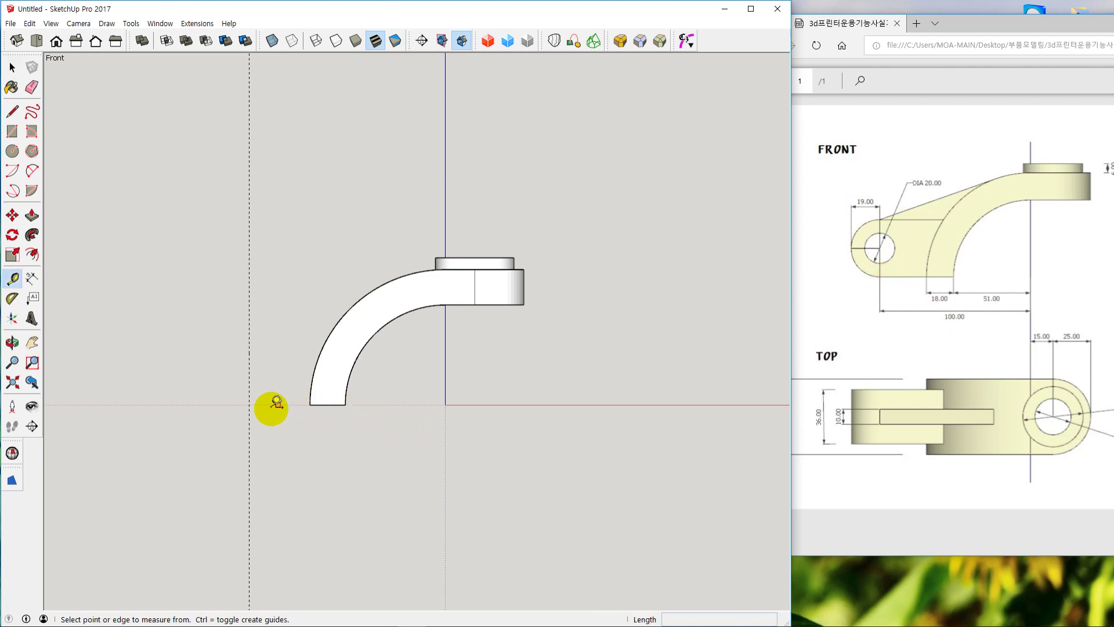
left_click(269, 404)
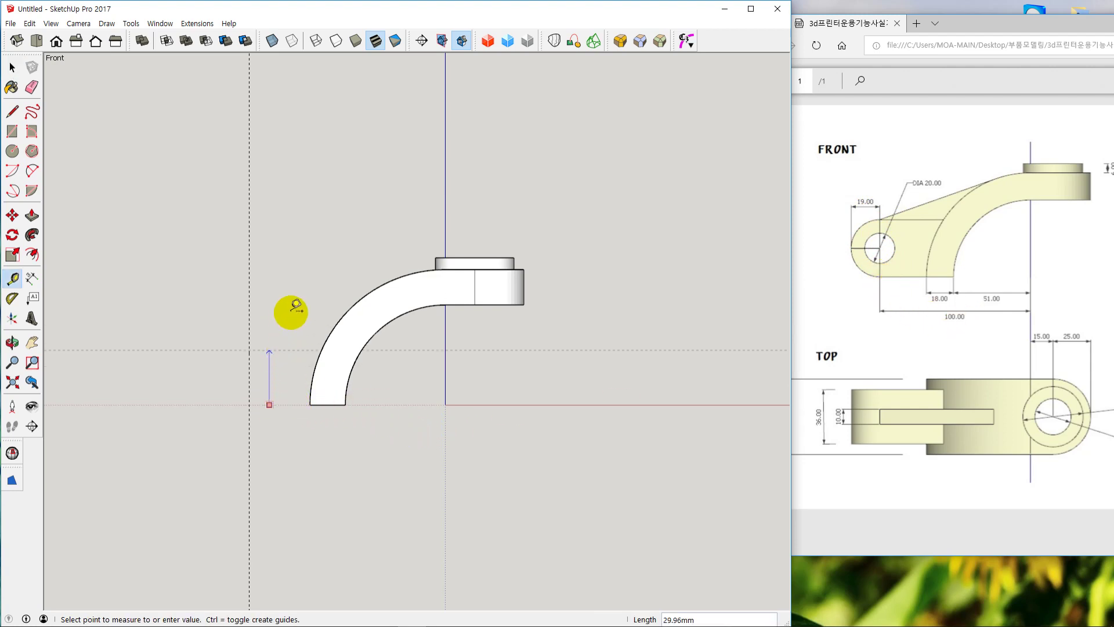
type("19")
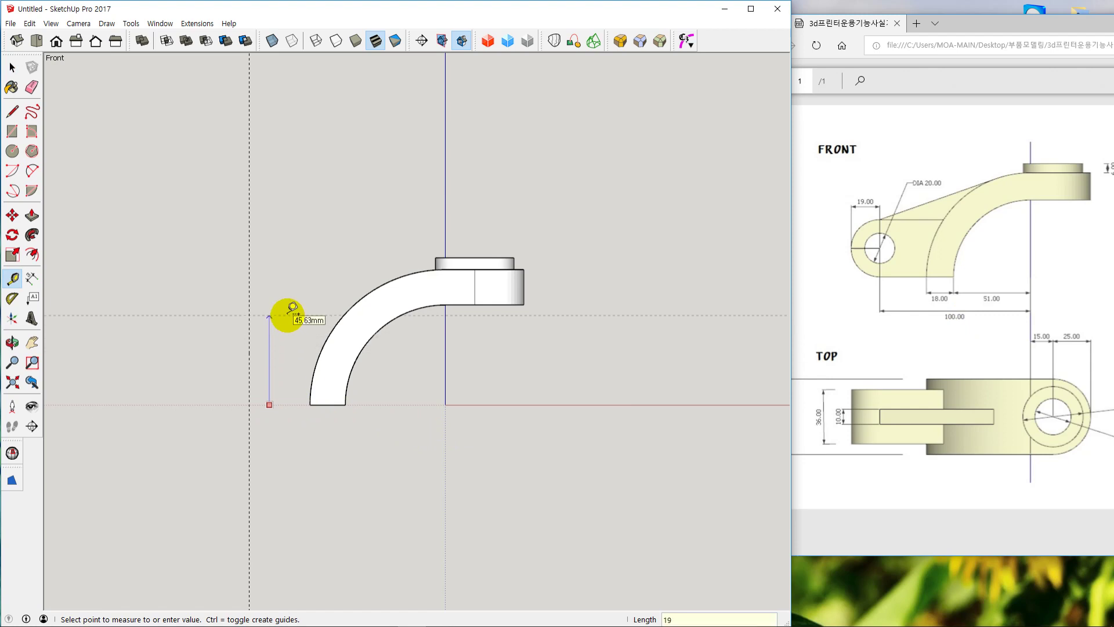
key("Return")
key("space")
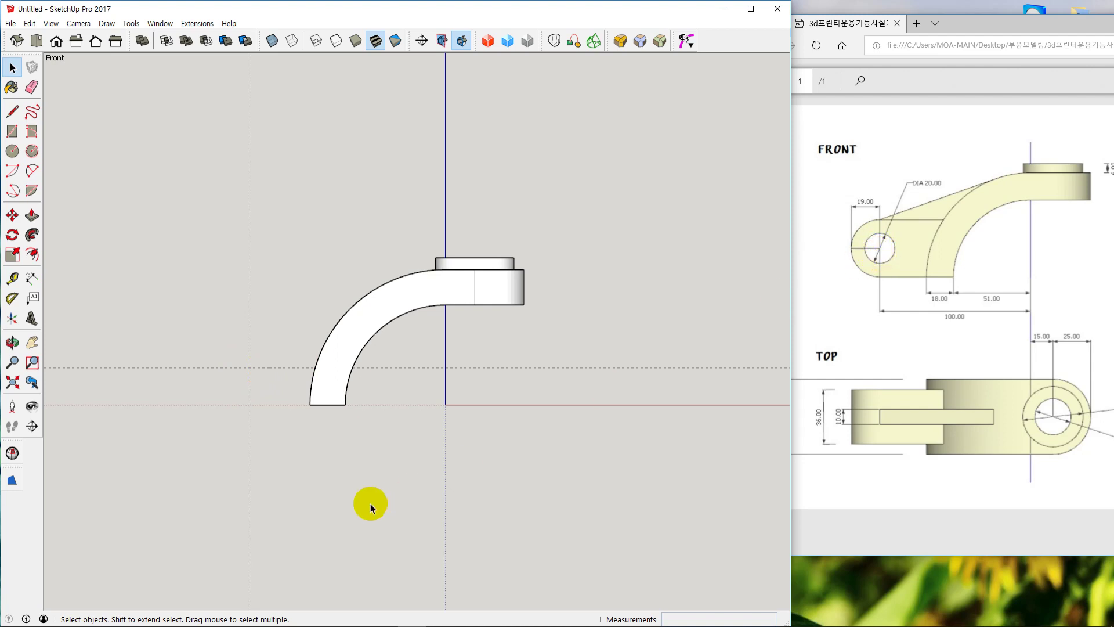
left_click(250, 341)
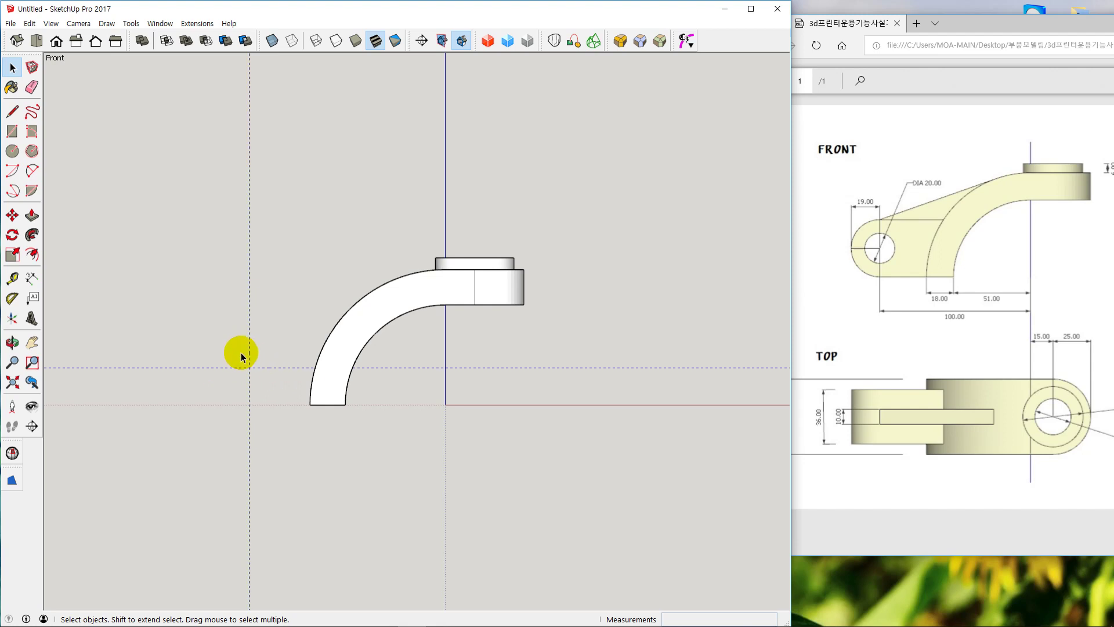
left_click(436, 477)
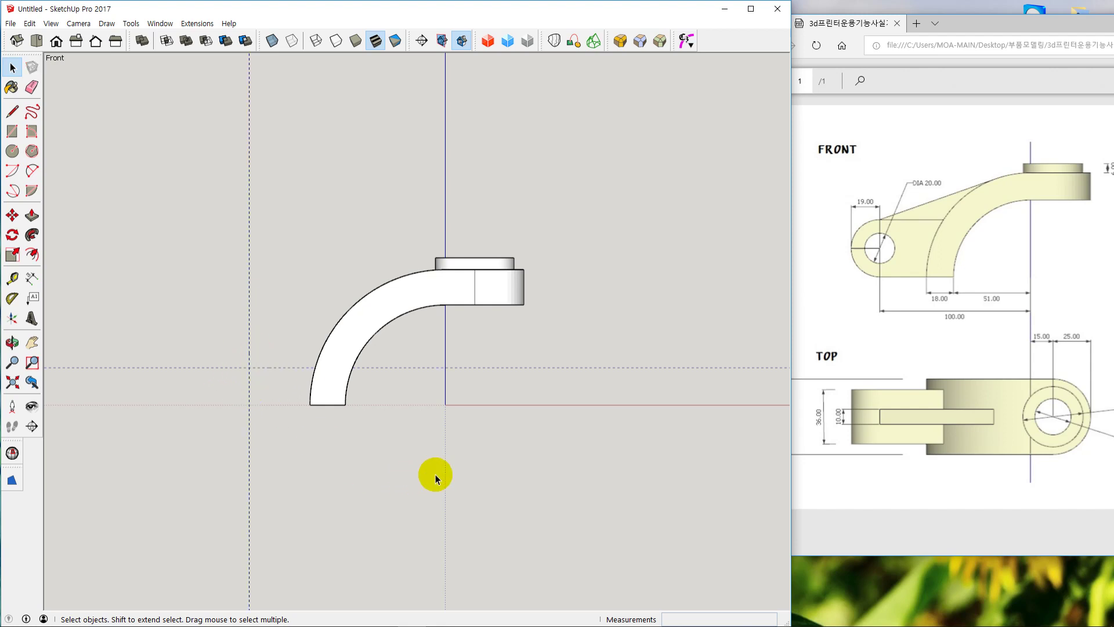
middle_click_drag(509, 459, 465, 446)
key("F2")
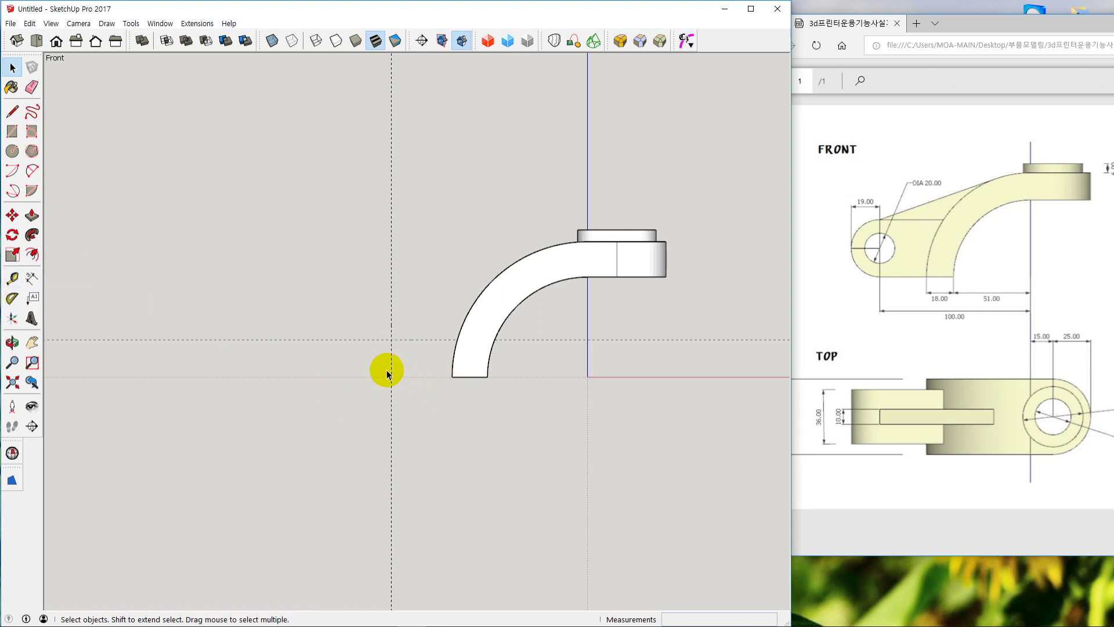
left_click(12, 151)
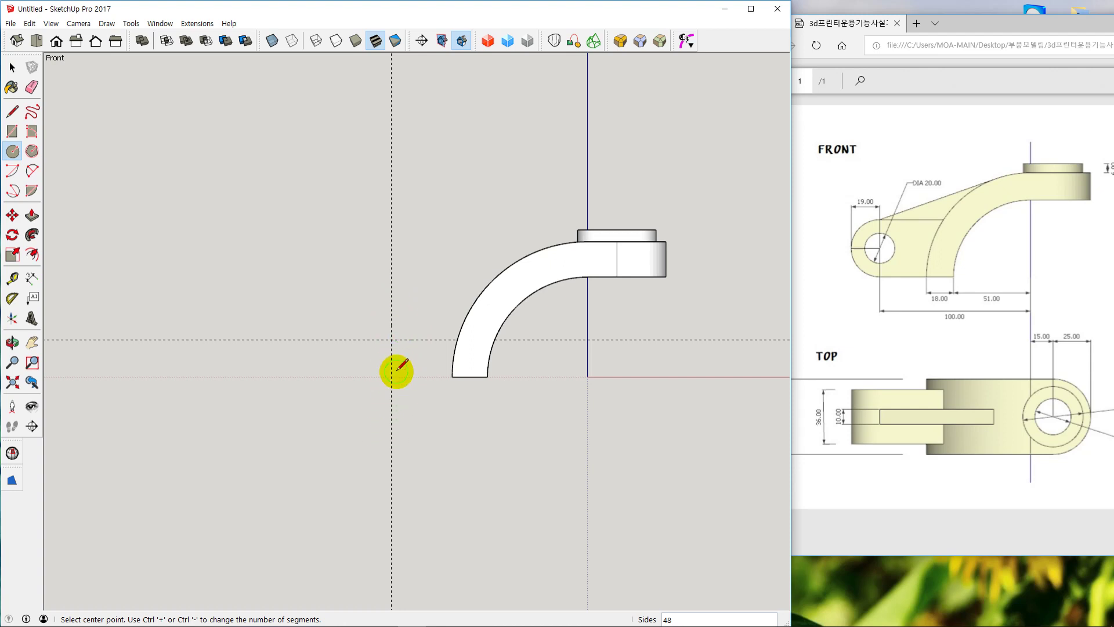
key("space")
left_click(12, 278)
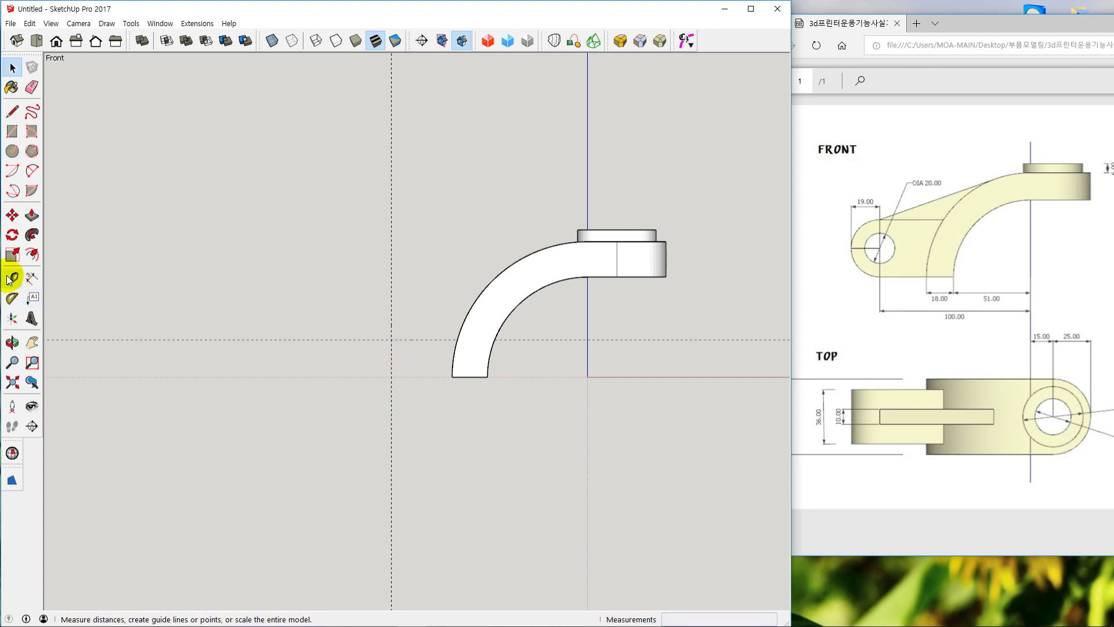
key("space")
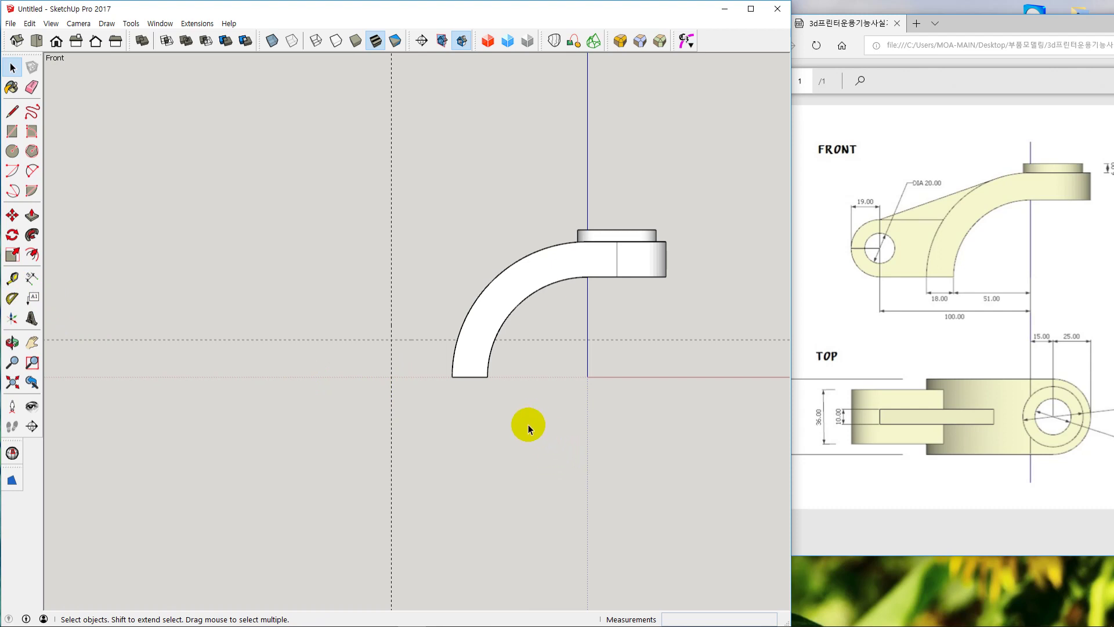
Draw a circle with a 10 mm radius centred on the intersection of the two guide lines
key("c")
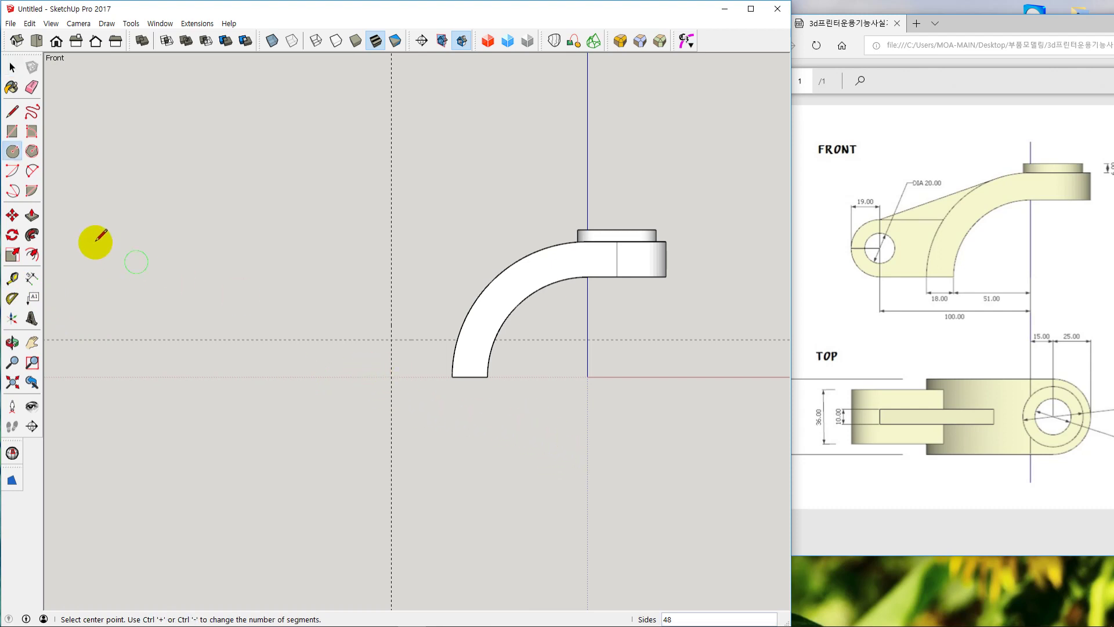
left_click(391, 340)
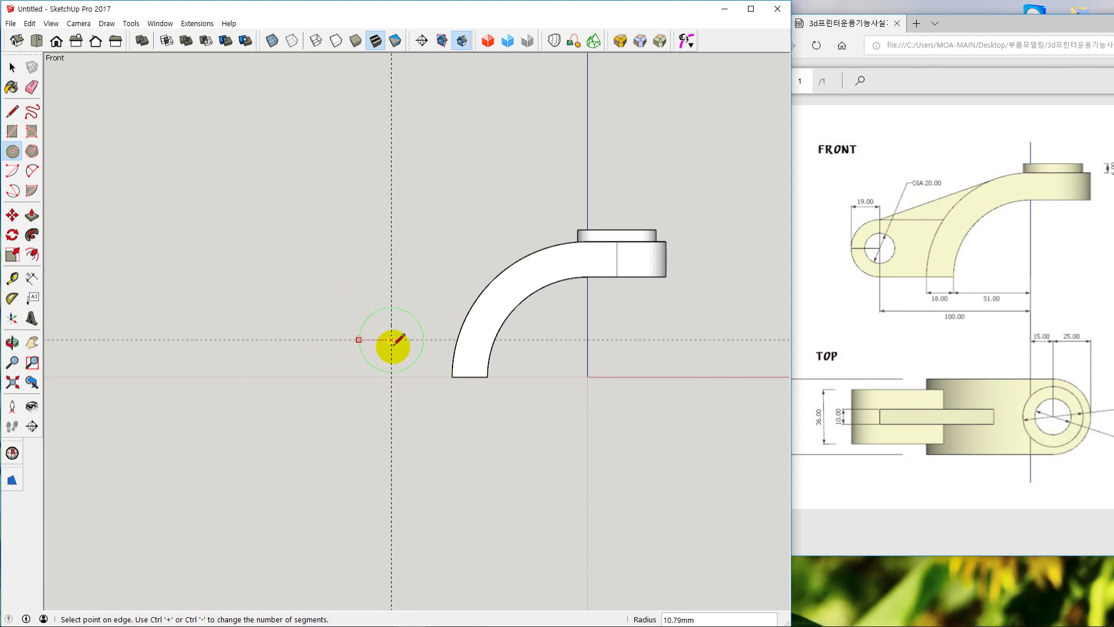
type("40")
key("Return")
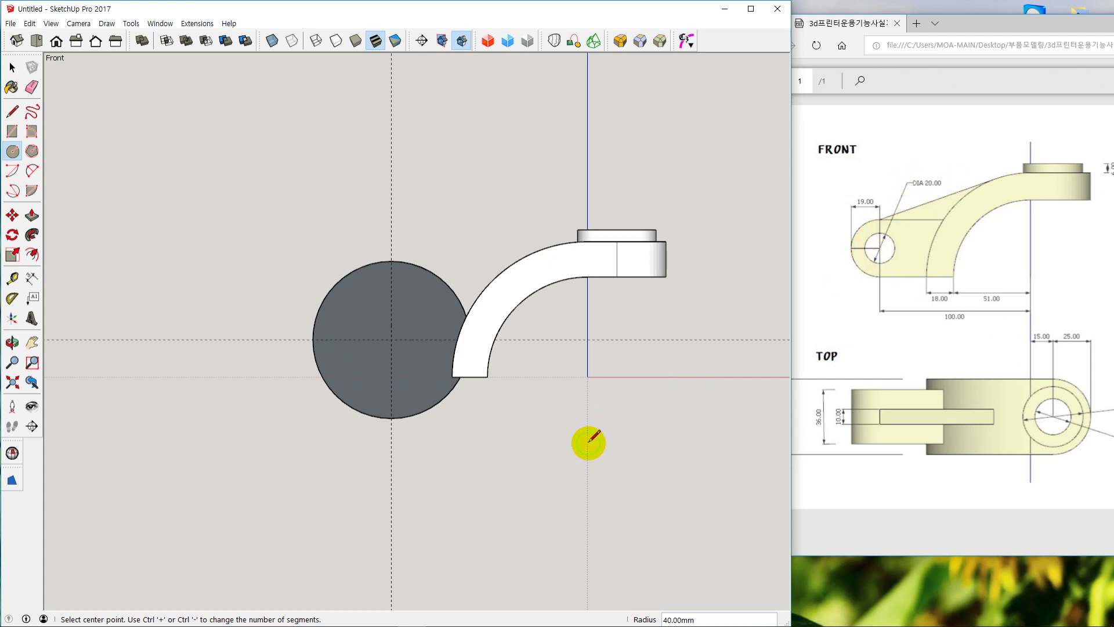
type("10")
key("Return")
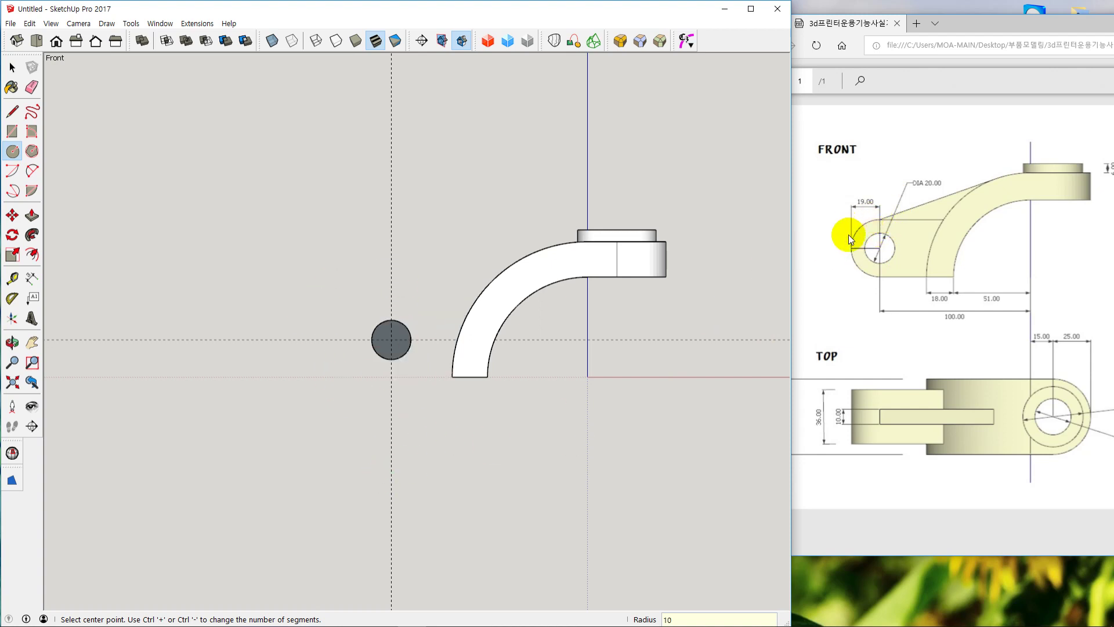
Draw a concentric outer circle with a 19 mm radius around the small circle at the guide intersection
left_click(391, 340)
left_click(313, 339)
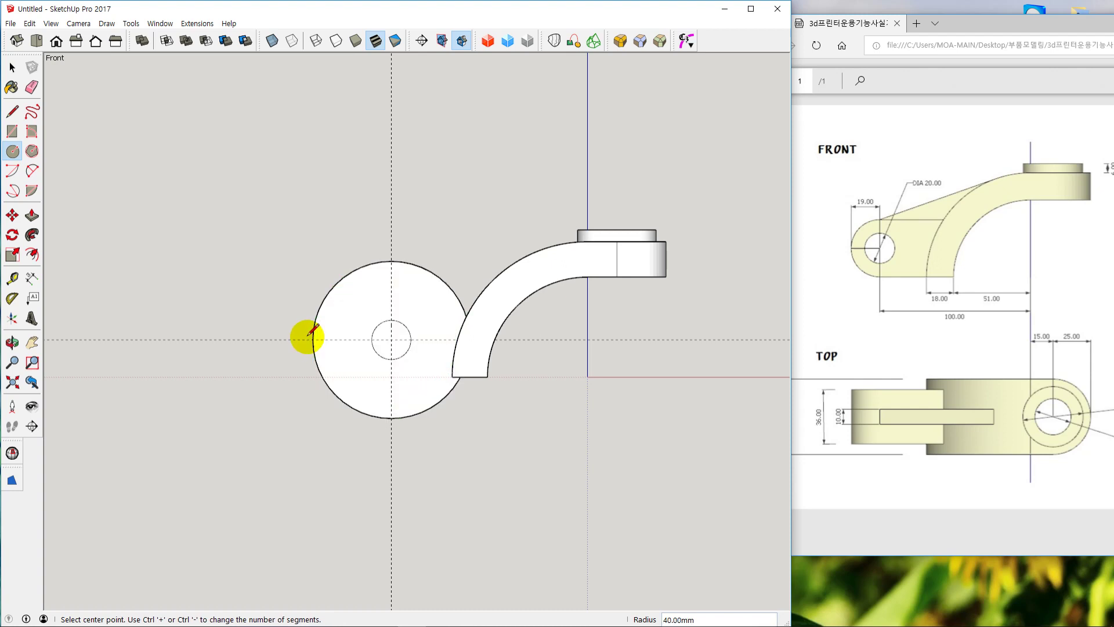
type("19")
key("Return")
key("space")
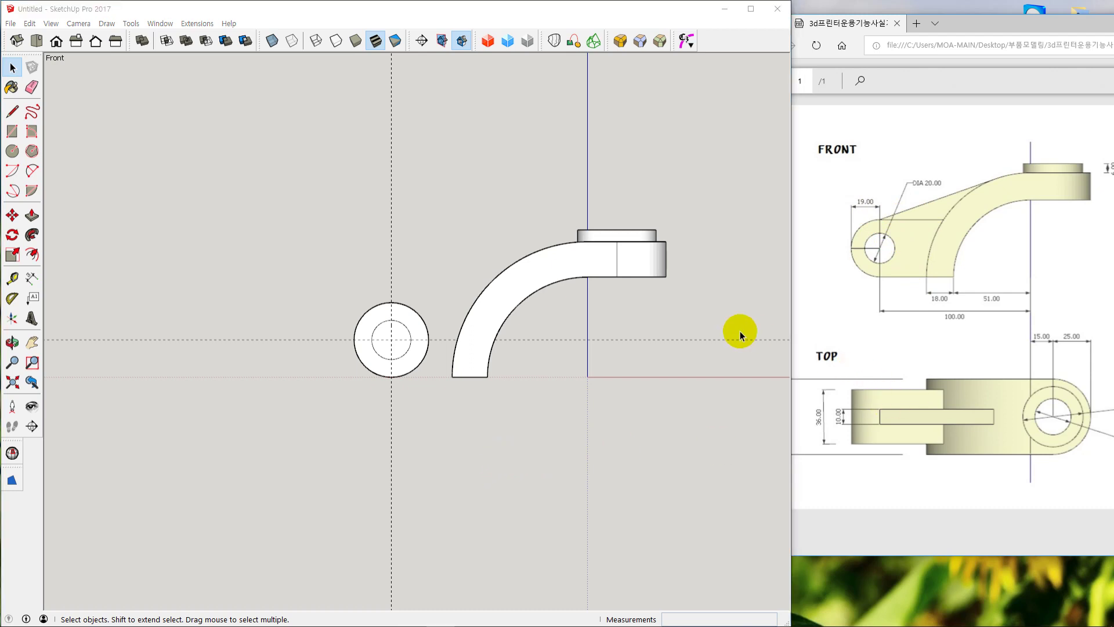
left_click(696, 364)
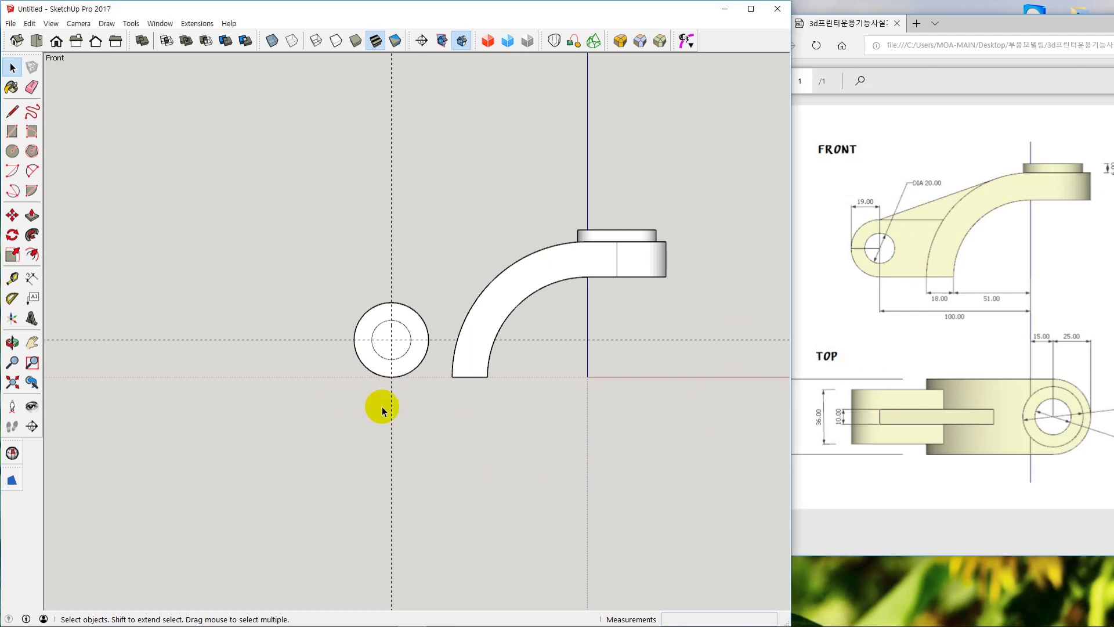
Draw a line along the red axis from the outer circle's lowest point to the bottom edge of the curved arm
middle_click_drag(381, 407, 462, 438)
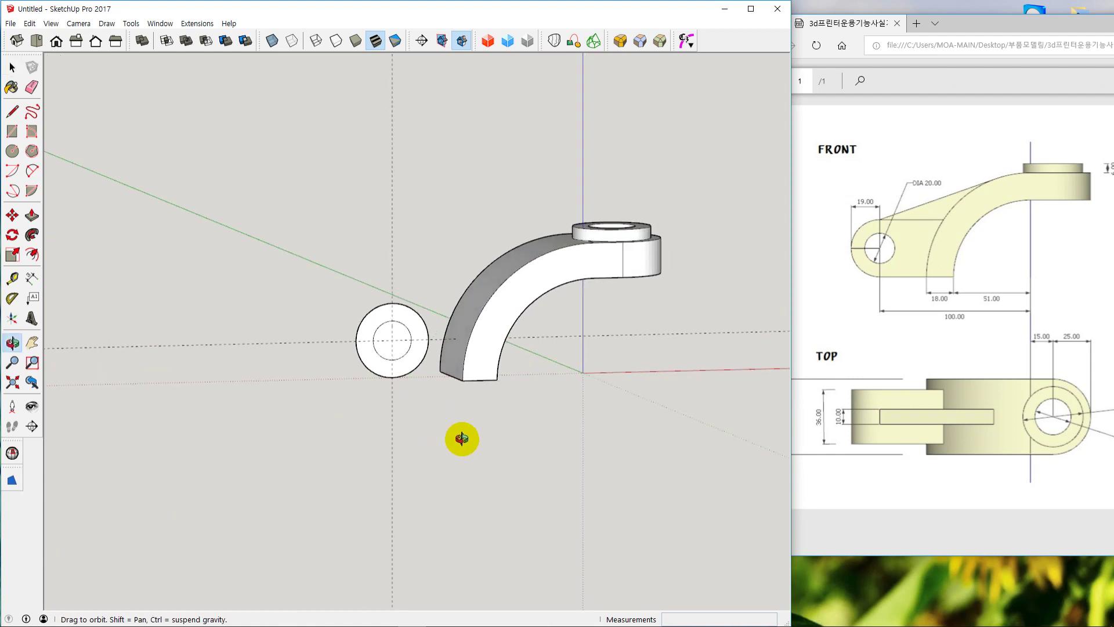
scroll(430, 400, "up", 4)
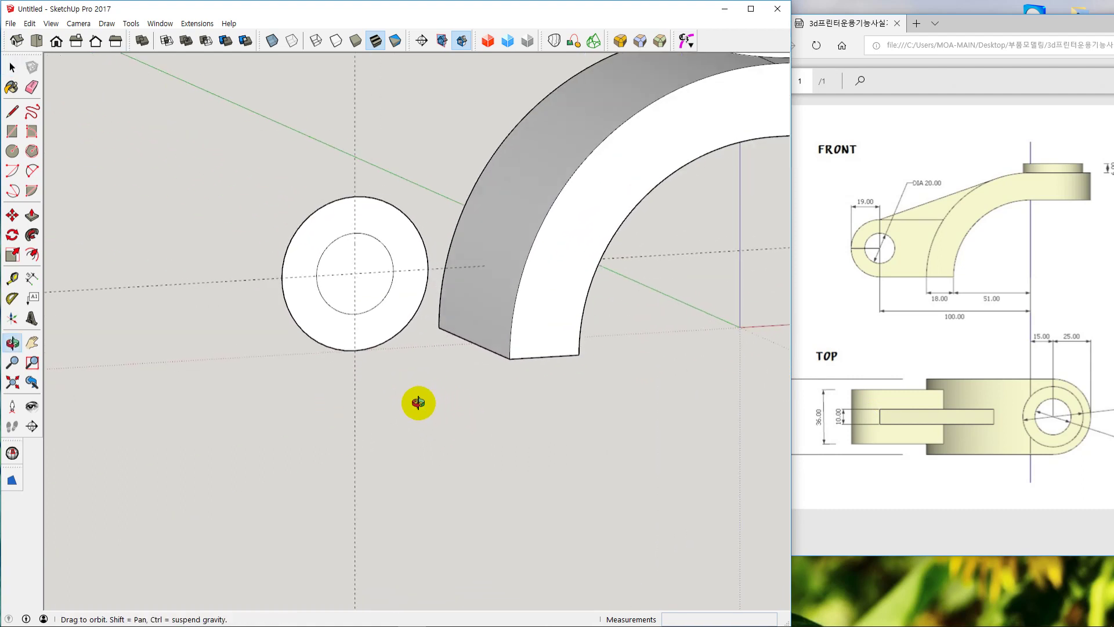
middle_click_drag(419, 403, 413, 407)
key("l")
scroll(376, 386, "up", 3)
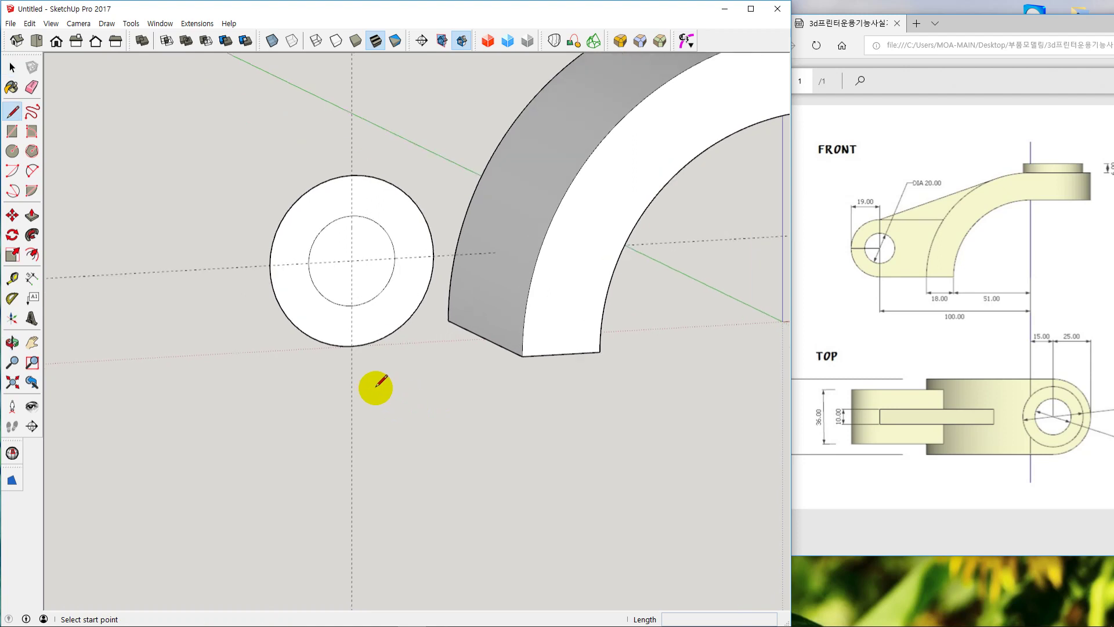
middle_click_drag(368, 378, 331, 339)
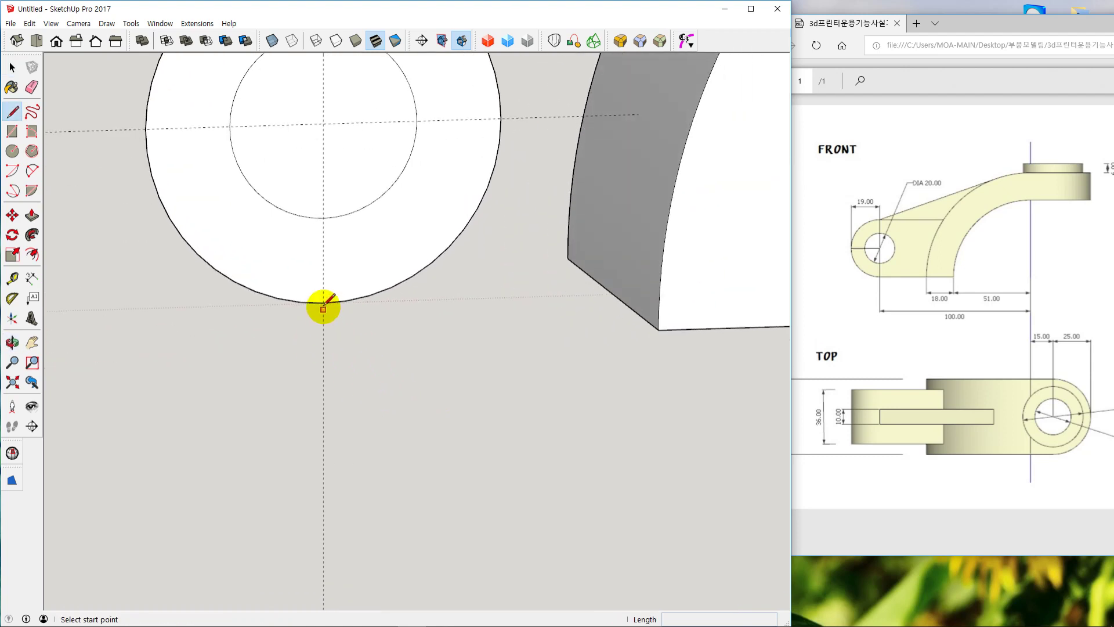
left_click(323, 303)
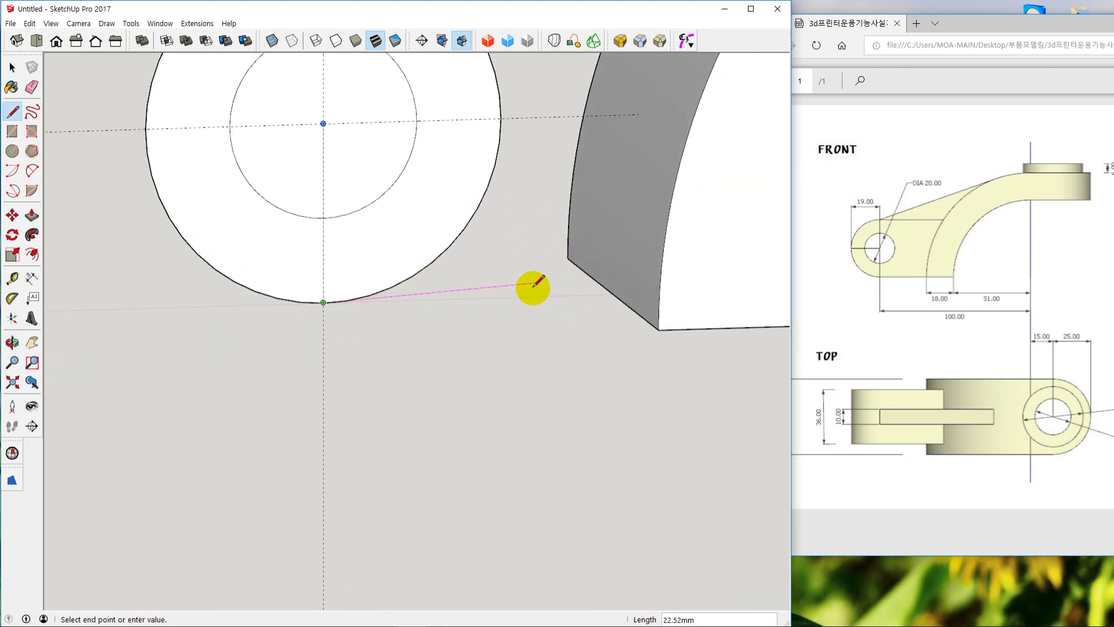
middle_click_drag(557, 306, 530, 347)
scroll(529, 333, "down", 2)
scroll(530, 332, "down", 1)
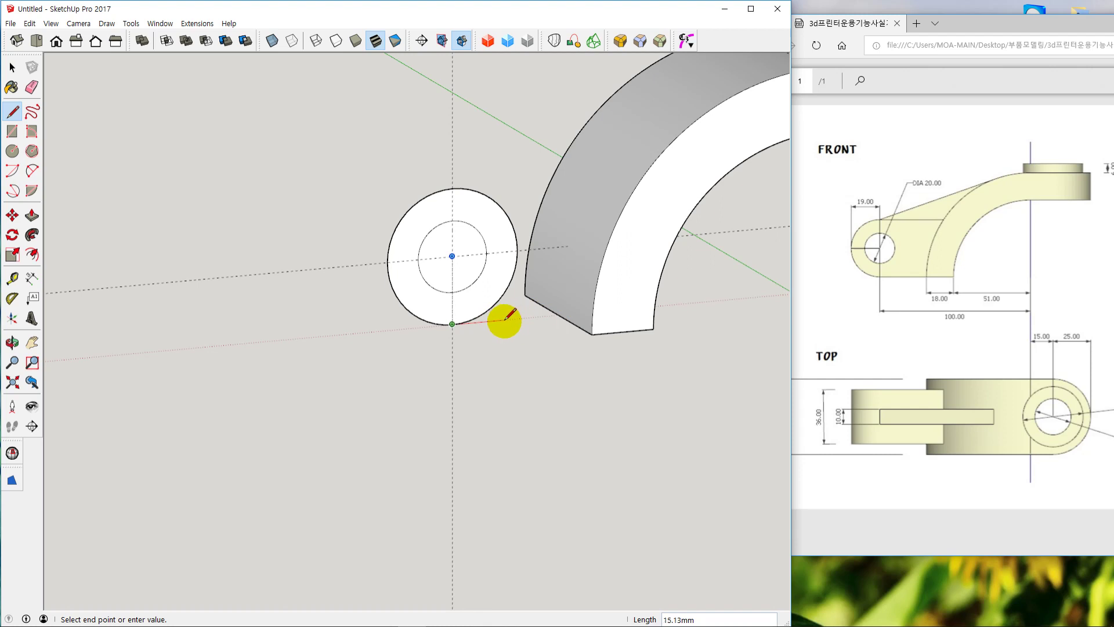
left_click(559, 314)
key("space")
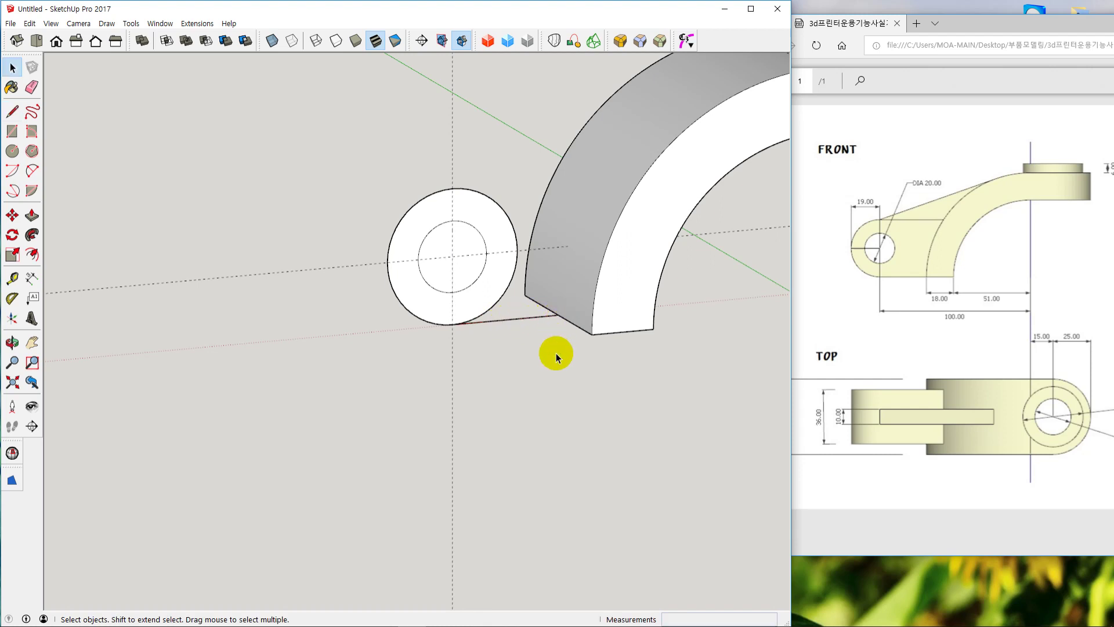
middle_click_drag(556, 353, 513, 357)
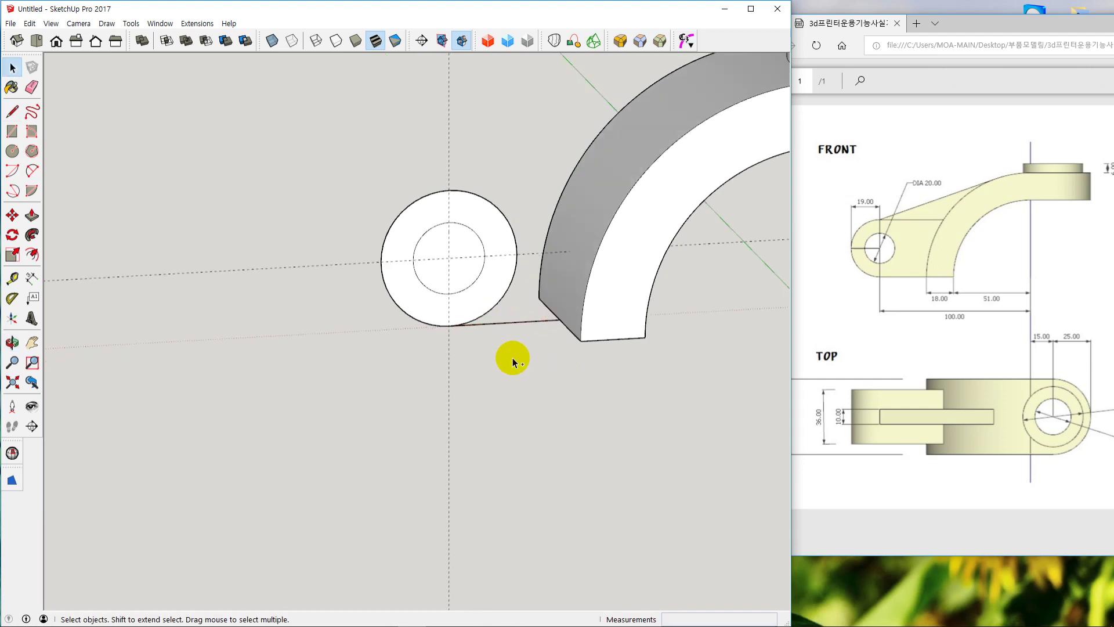
Try drawing the line in front view from the outer circle's lowest point to the arm's lower outer corner, and check its direction in 3D
key("F3")
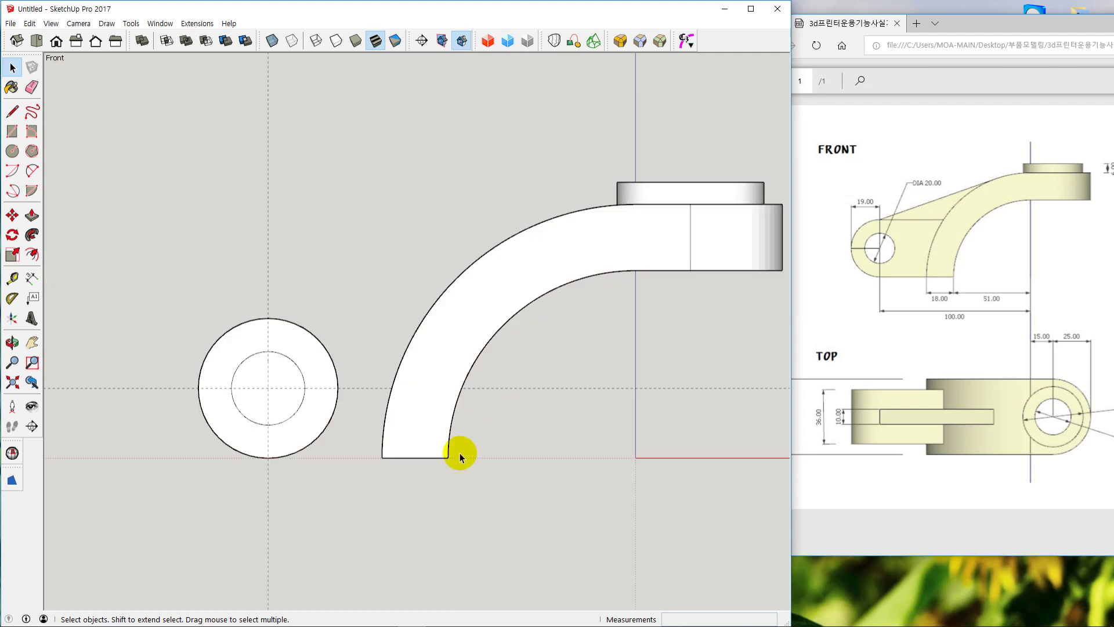
middle_click_drag(459, 453, 608, 343, "shift")
scroll(460, 316, "up", 3)
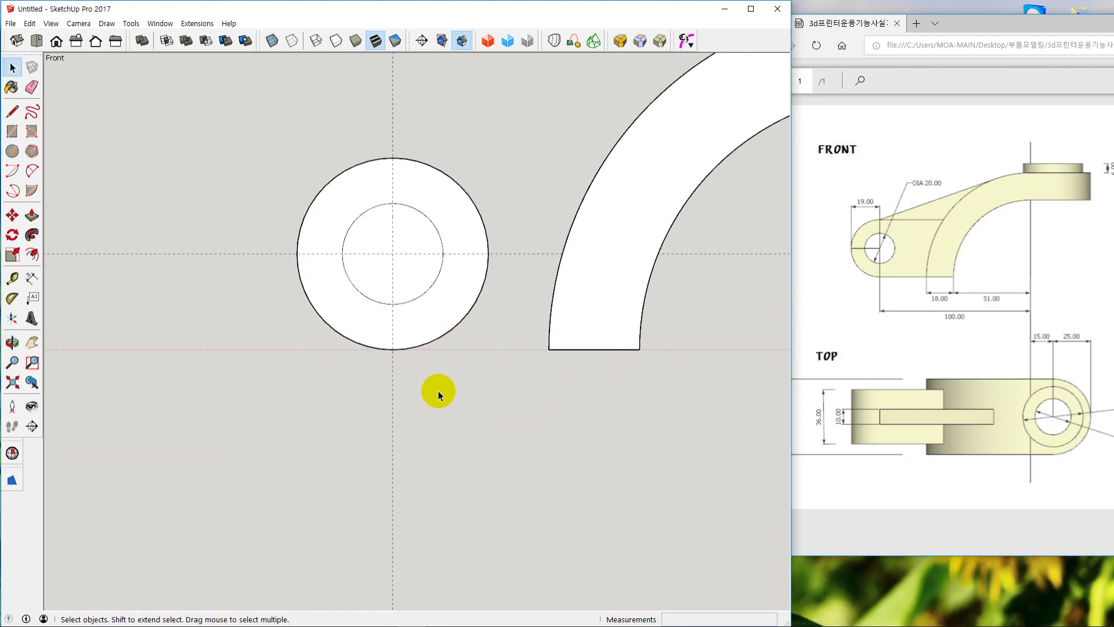
key("l")
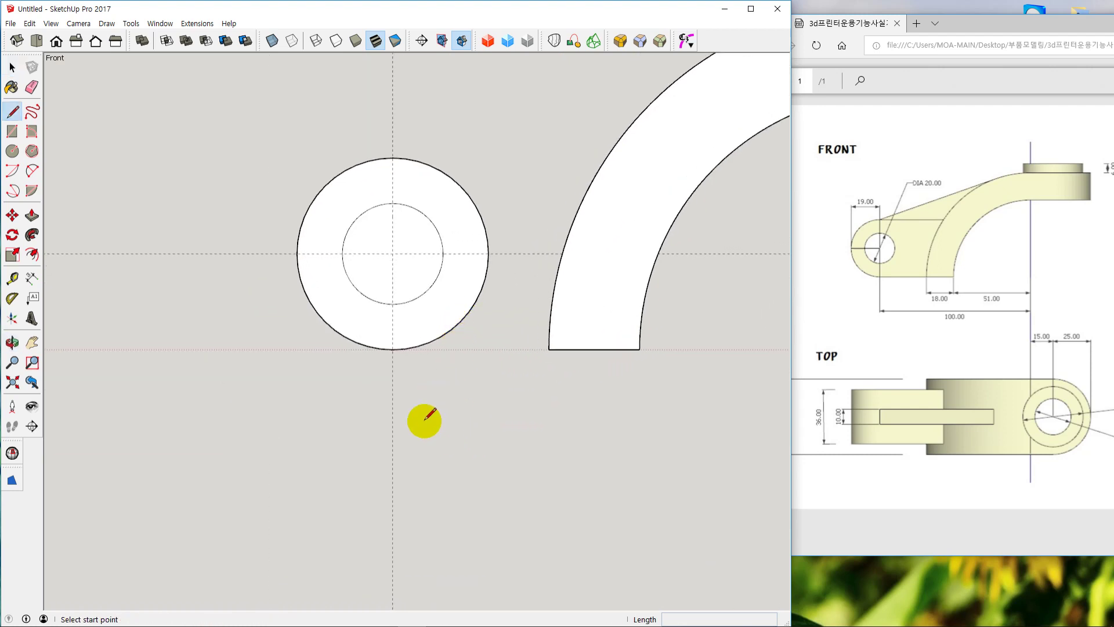
left_click(392, 349)
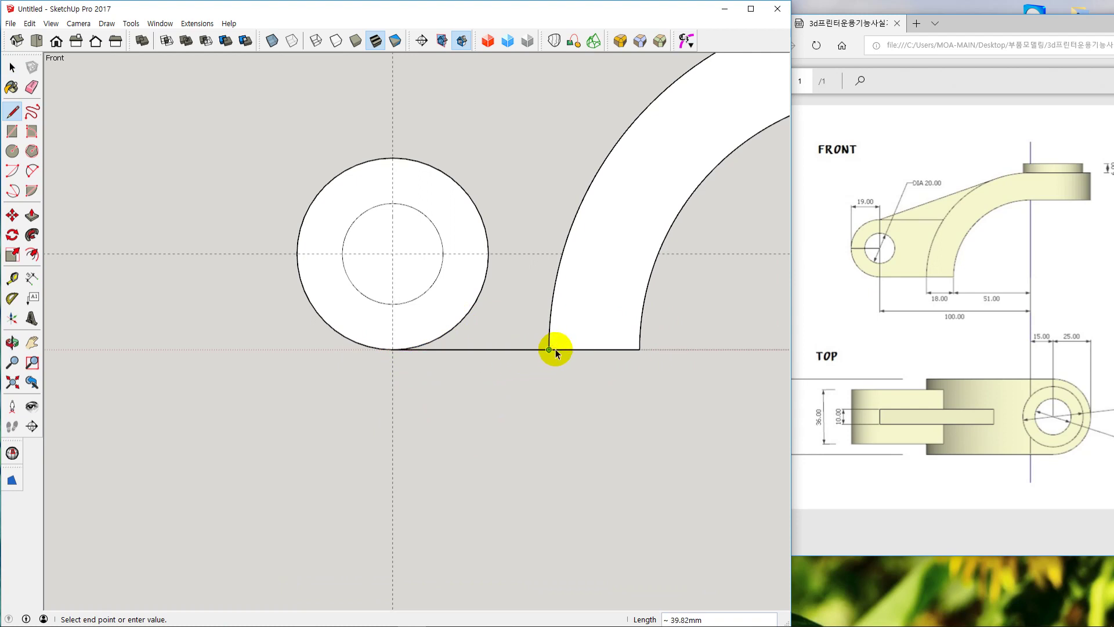
left_click(555, 350)
key("space")
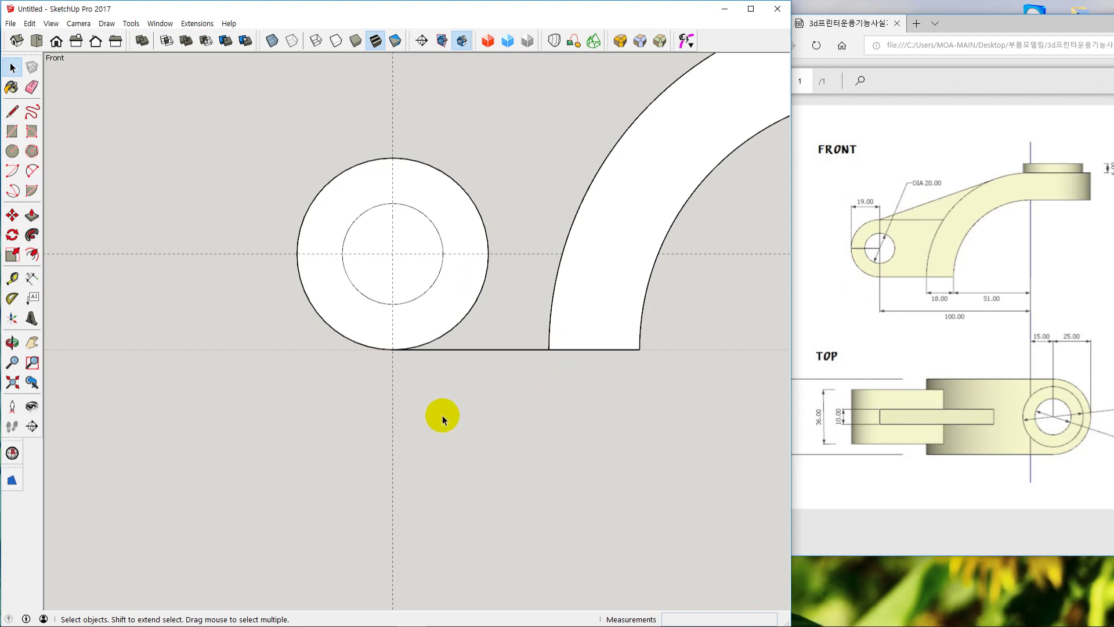
middle_click_drag(428, 401, 447, 360)
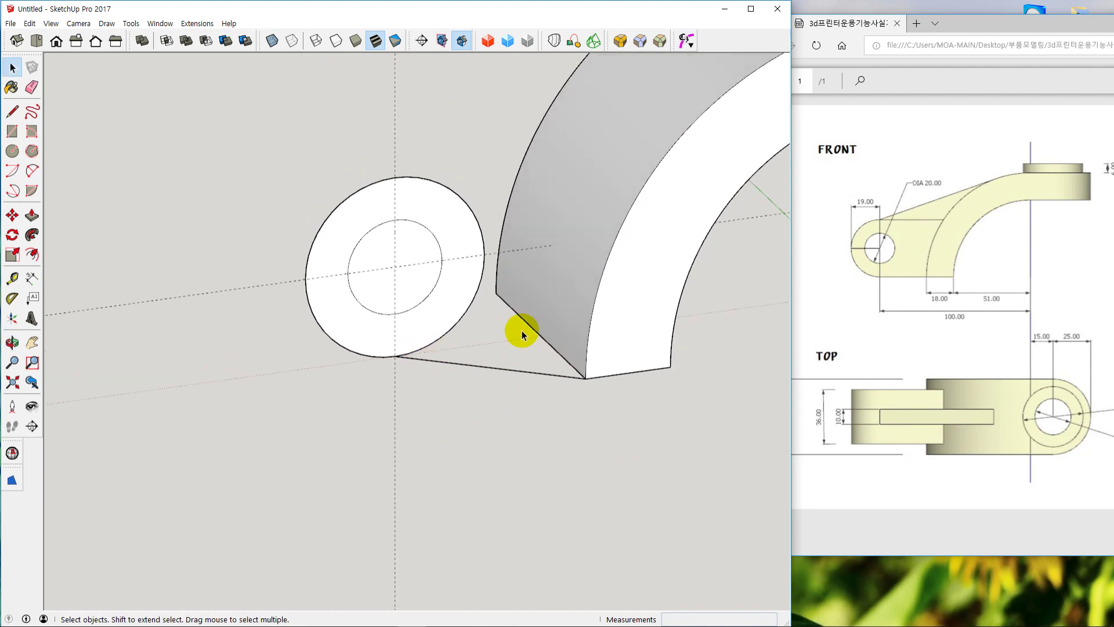
middle_click_drag(559, 415, 436, 381)
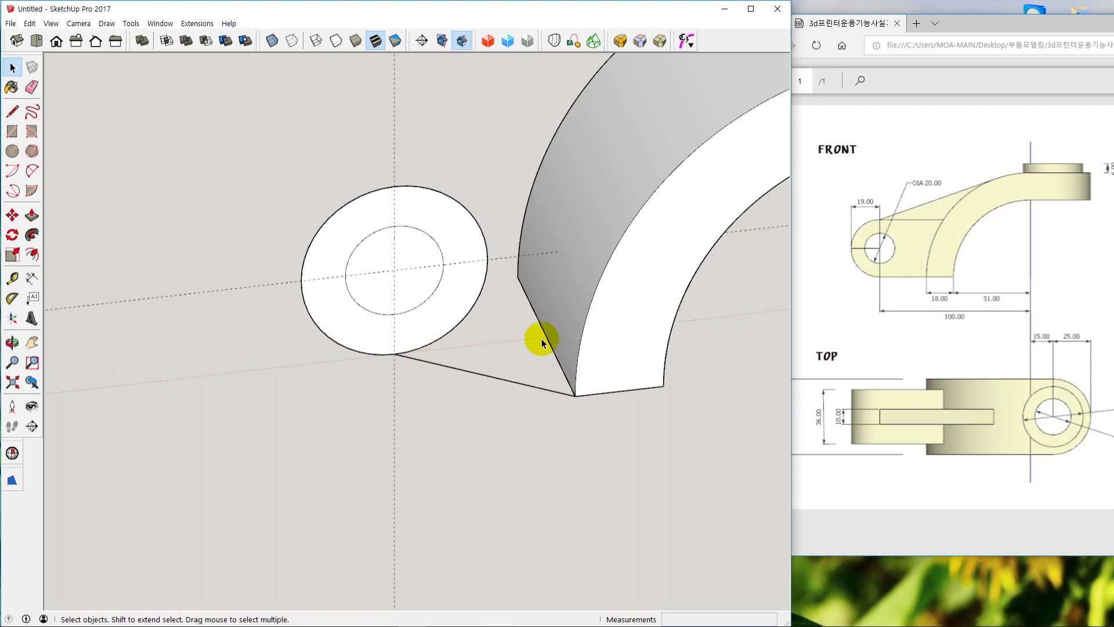
middle_click_drag(572, 418, 537, 391)
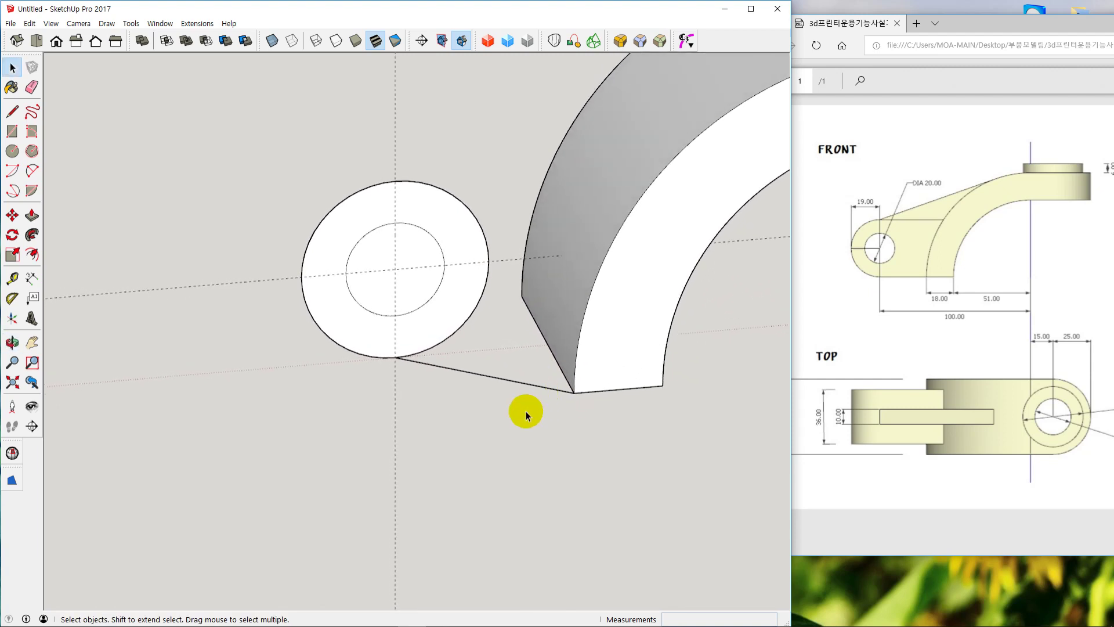
Draw a 31 mm line parallel to the red axis from the outer circle's lowest point to the arm's bottom edge
key("l")
left_click(395, 357)
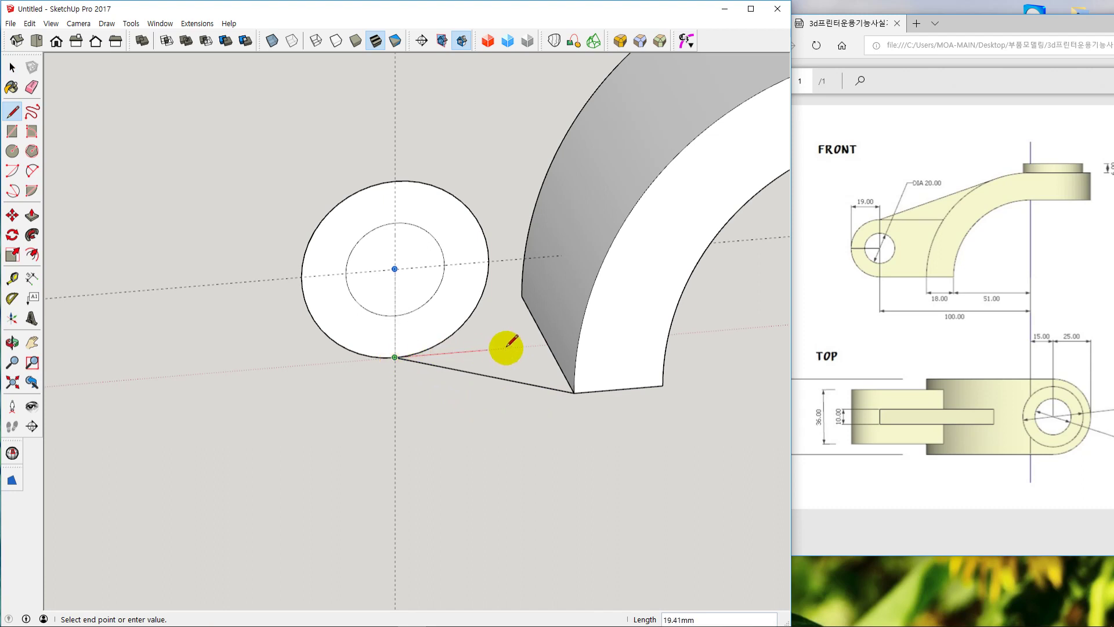
left_click(548, 344)
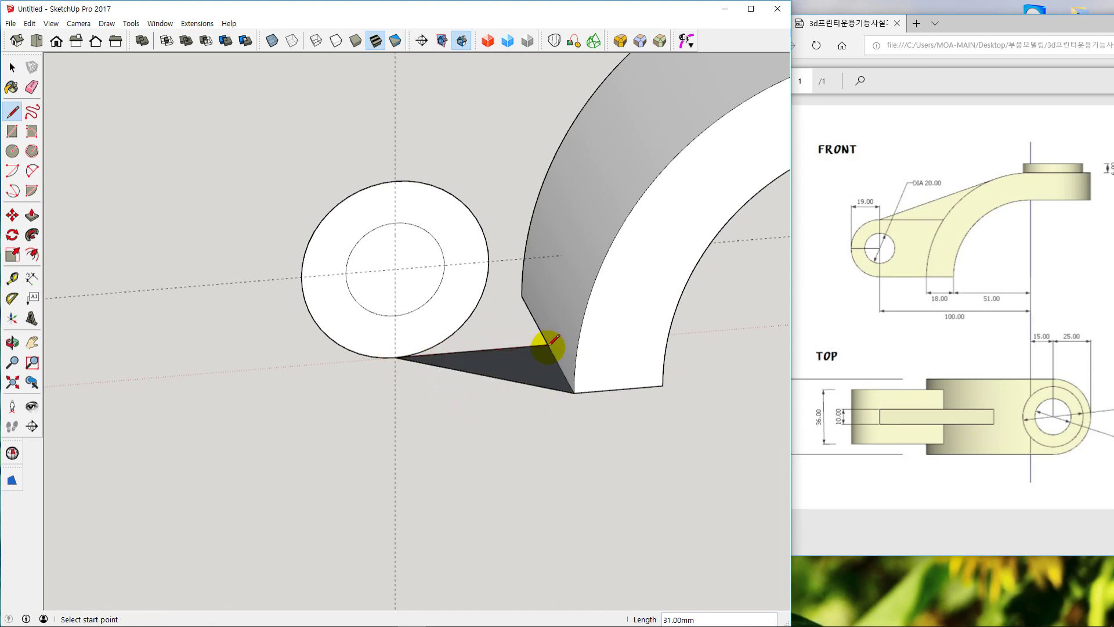
key("space")
Erase the skewed line running from the outer circle to the arm's front lower corner
key("e")
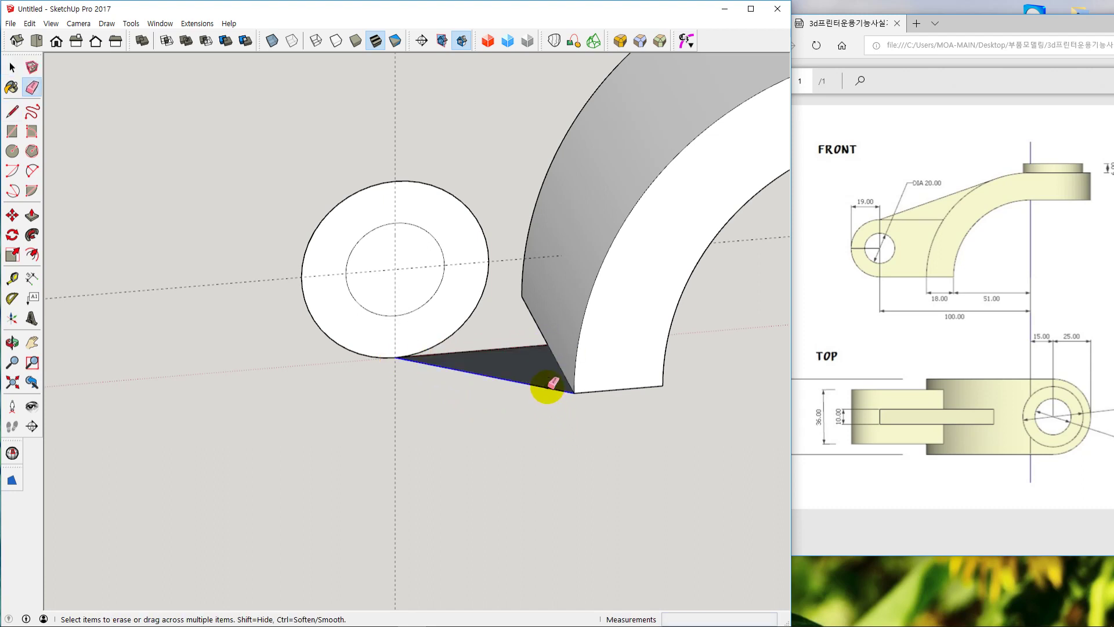
left_click(542, 386)
mouse_move(548, 410)
middle_mouse_down()
mouse_move(548, 432)
mouse_move(517, 374)
middle_mouse_up()
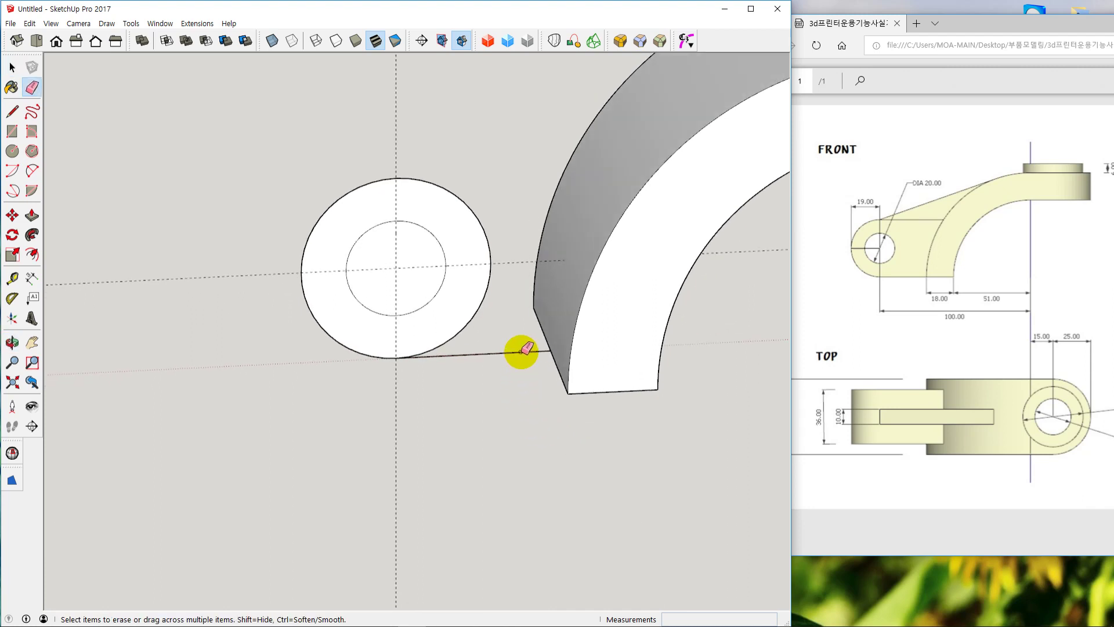
Redraw the line in front view from the outer circle's lowest point to the arm's bottom edge, then inspect it in 3D
key("space")
key("F3")
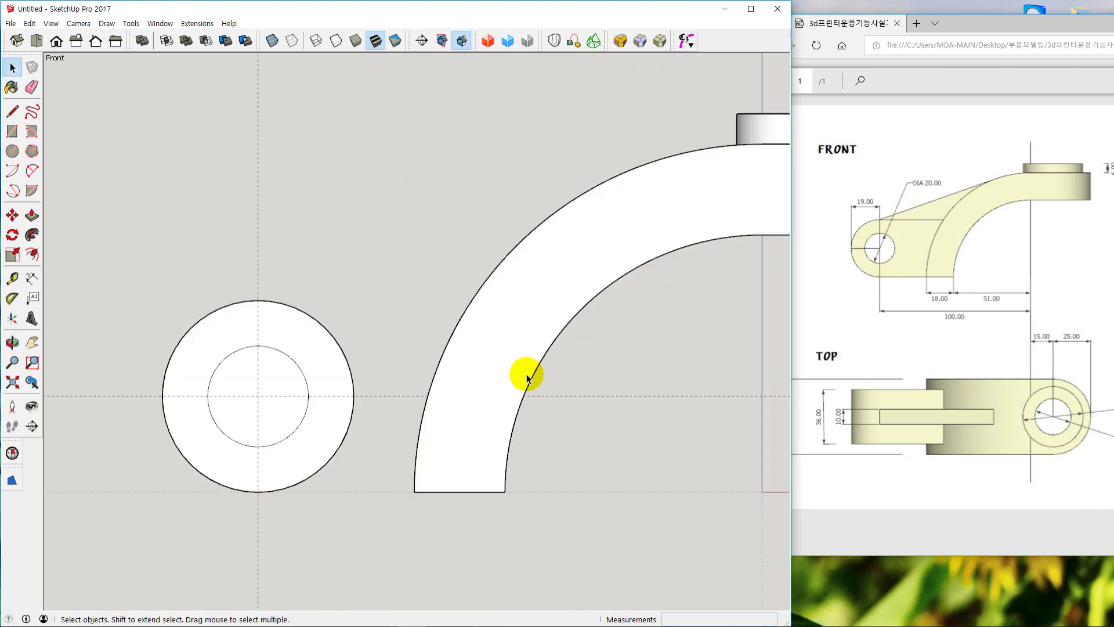
middle_click_drag(503, 415, 606, 294, "shift")
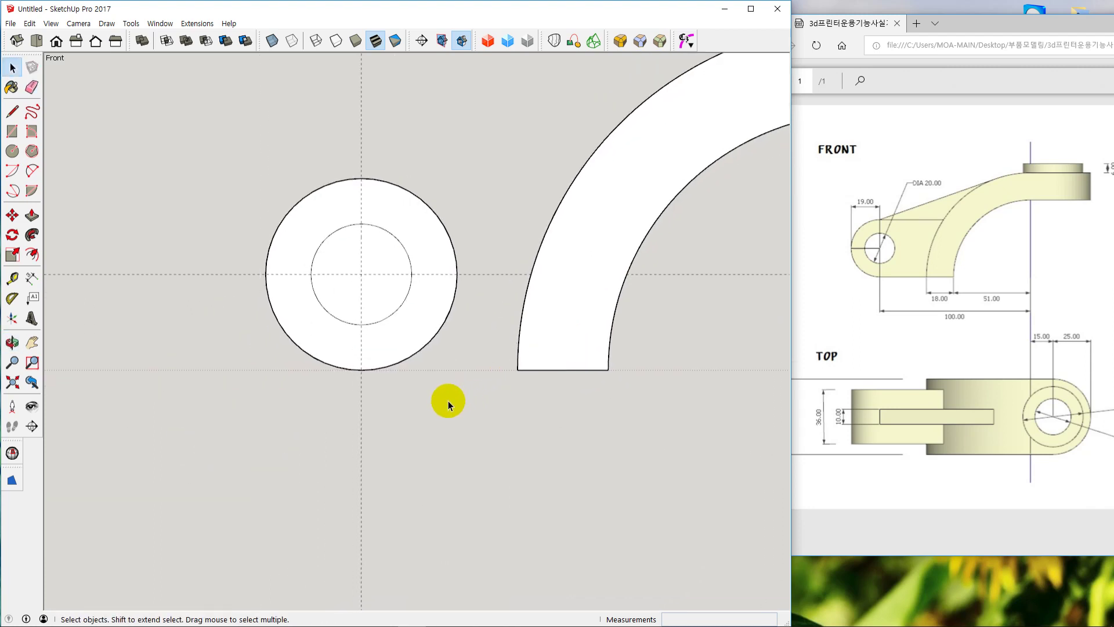
left_click(13, 111)
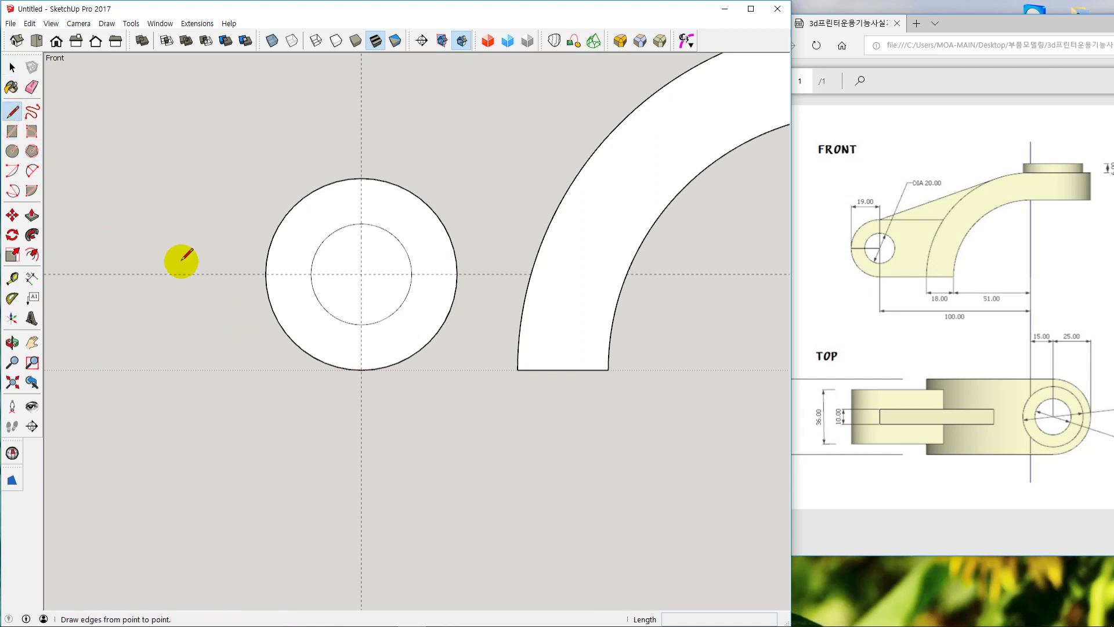
left_click(361, 370)
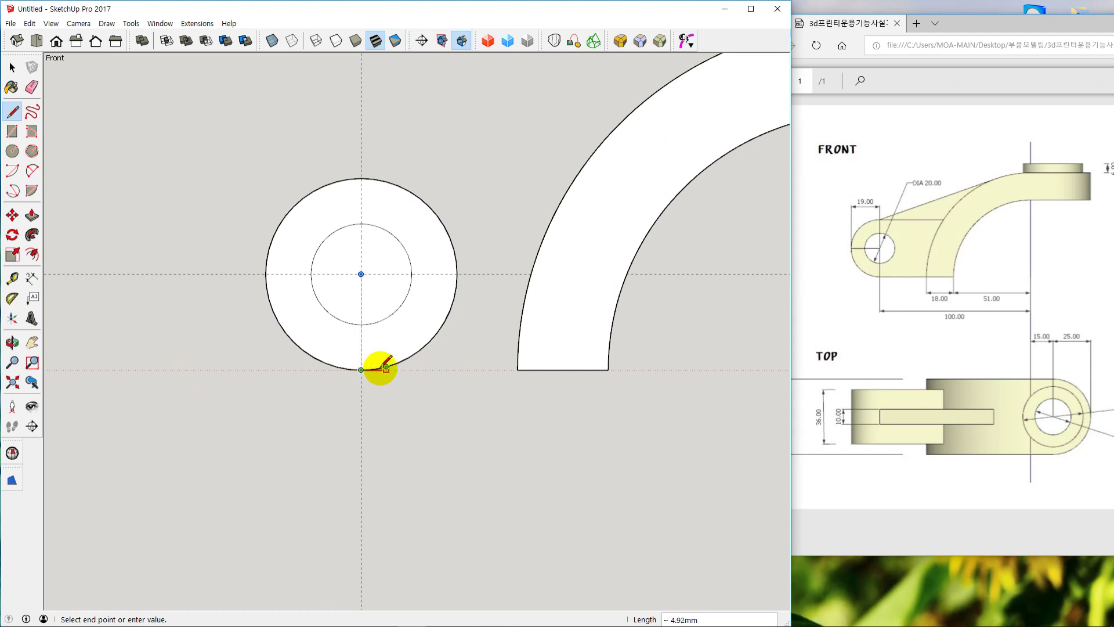
left_click(518, 370)
key("space")
mouse_move(487, 426)
middle_mouse_down()
mouse_move(575, 485)
mouse_move(481, 352)
middle_mouse_up()
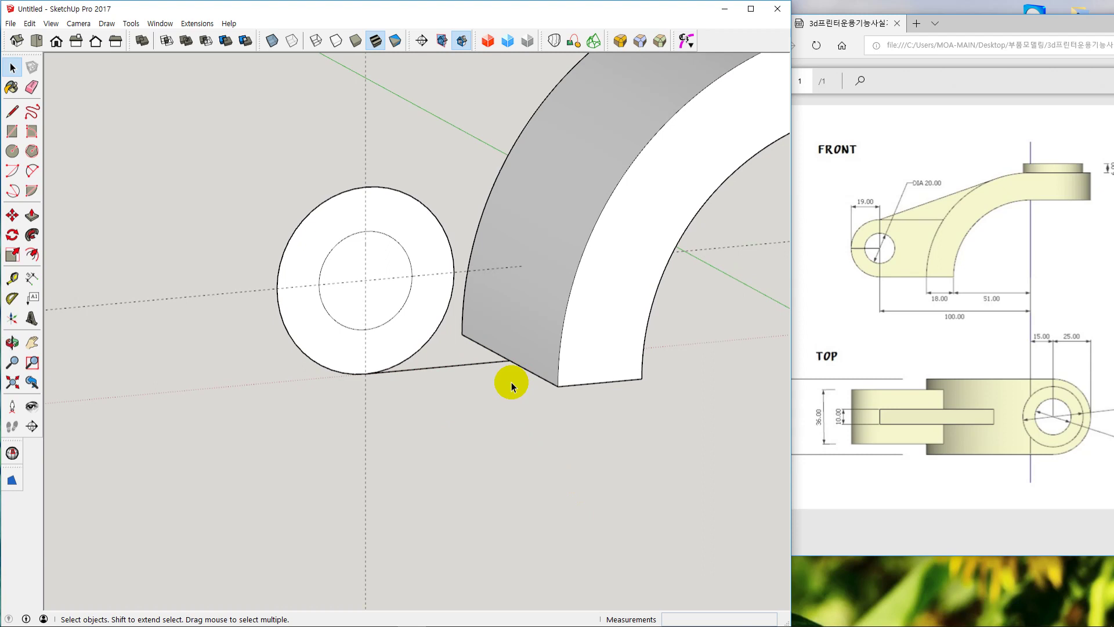
Try drawing a line in front view from the outer circle's highest point to the arm's outer curve, and check its direction in 3D
key("F3")
middle_click_drag(298, 403, 494, 398, "shift")
key("l")
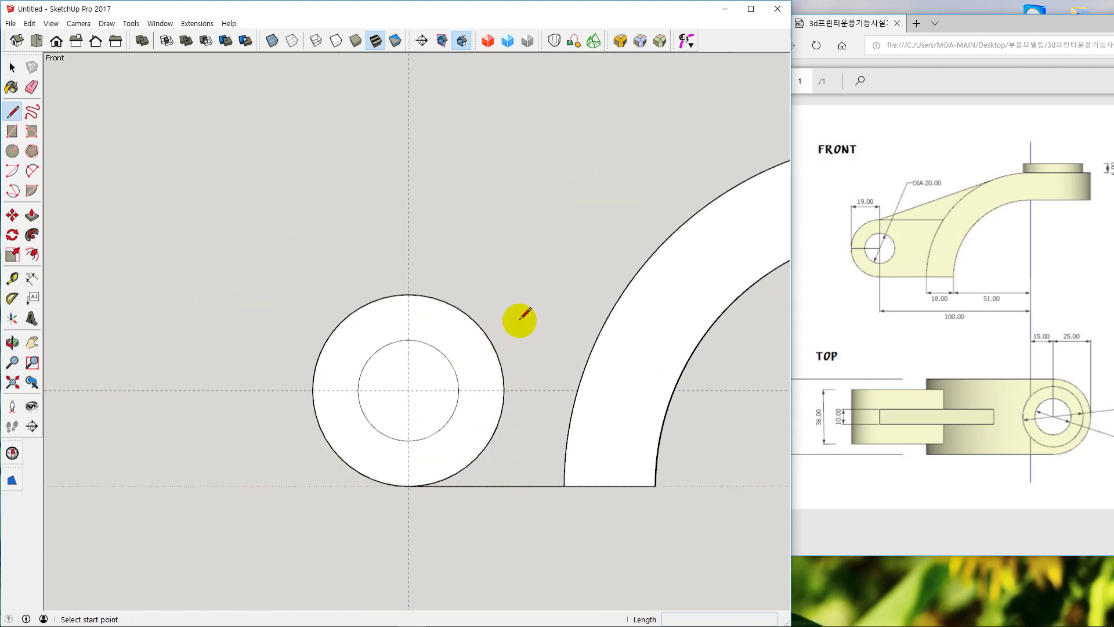
left_click(409, 295)
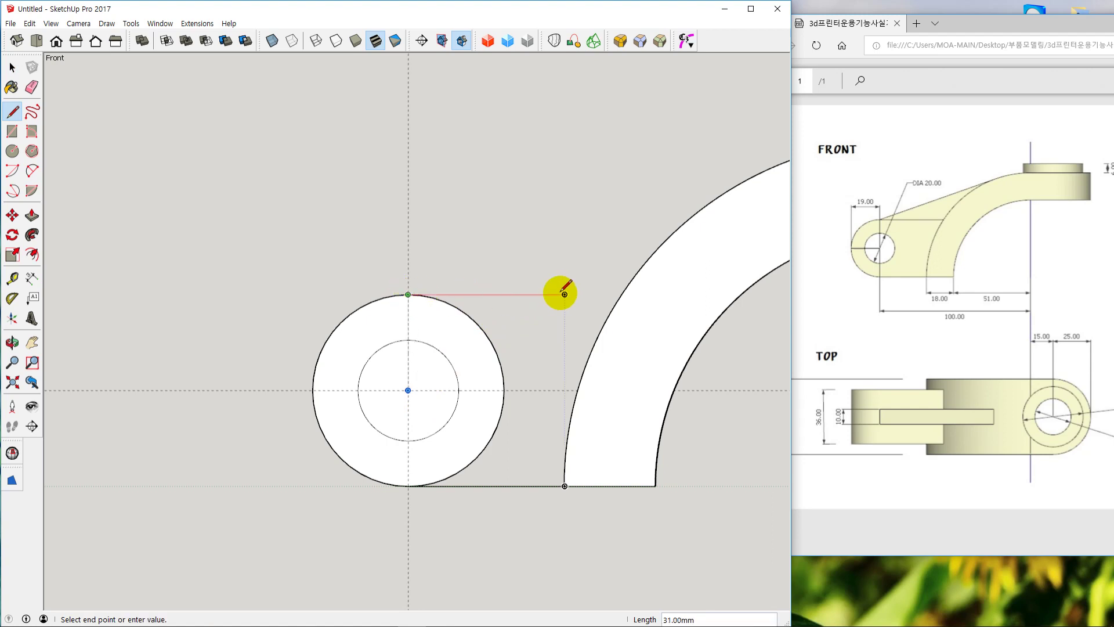
left_click(630, 291)
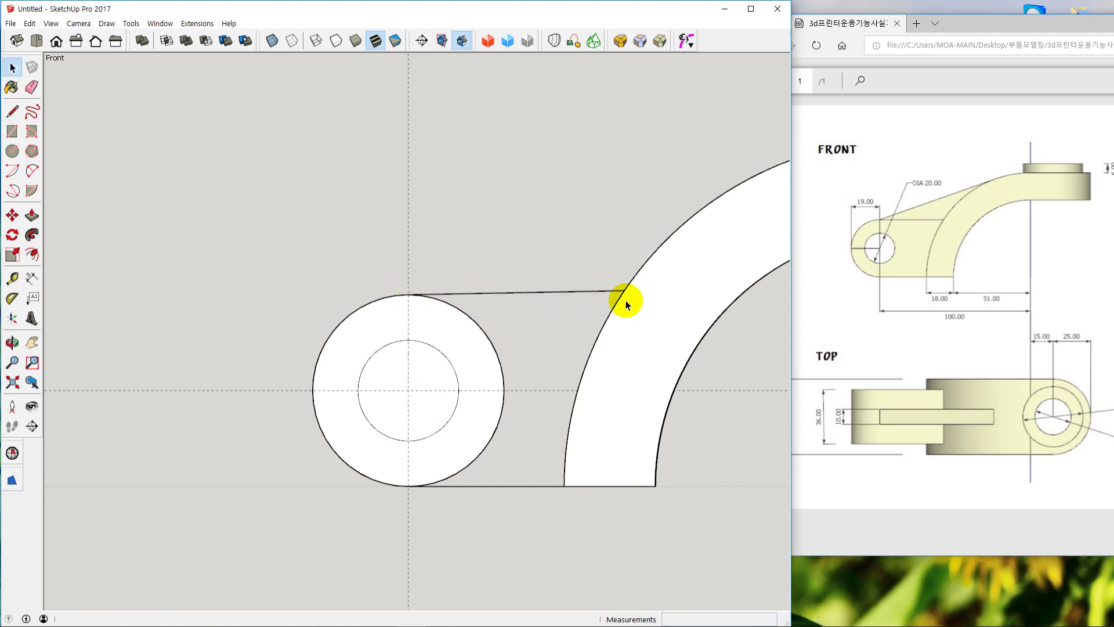
key("space")
middle_click_drag(627, 299, 503, 531)
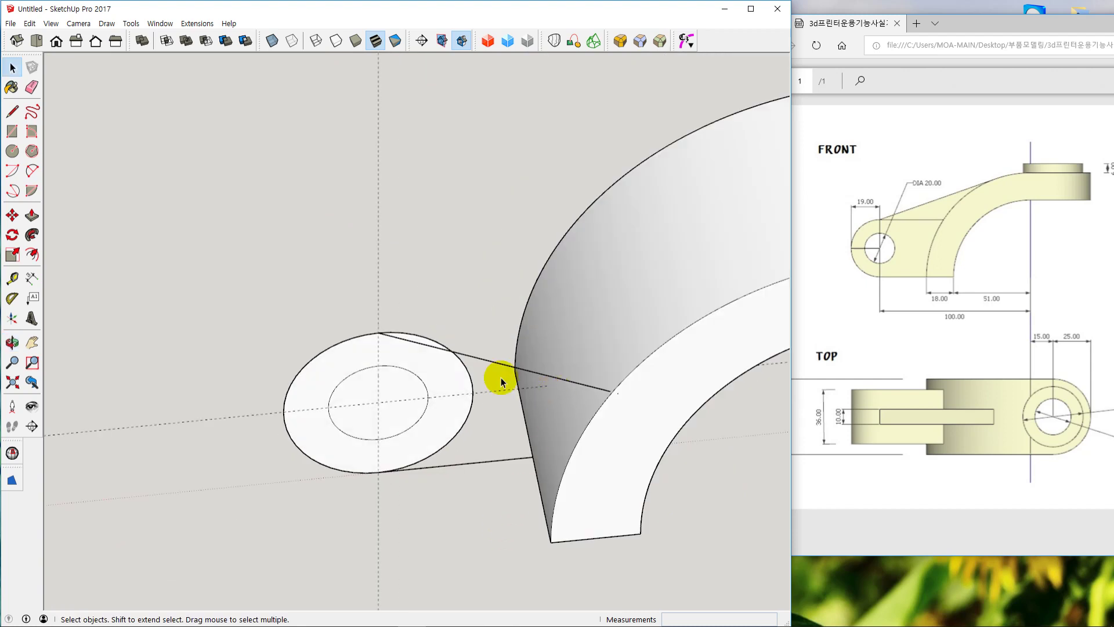
middle_click_drag(647, 443, 599, 474)
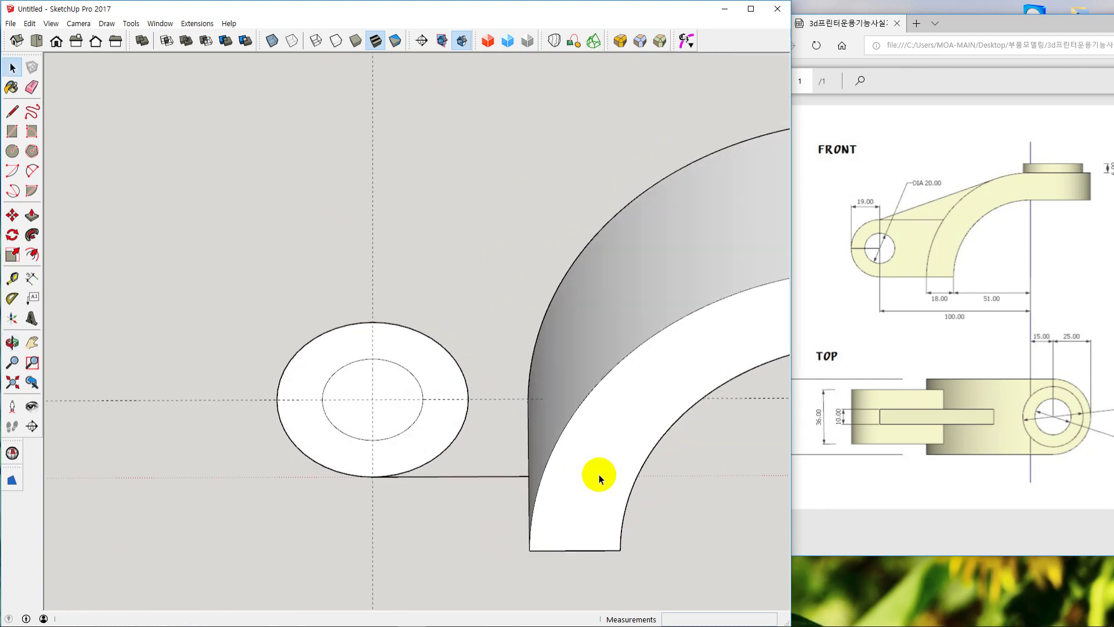
middle_click_drag(480, 562, 566, 530)
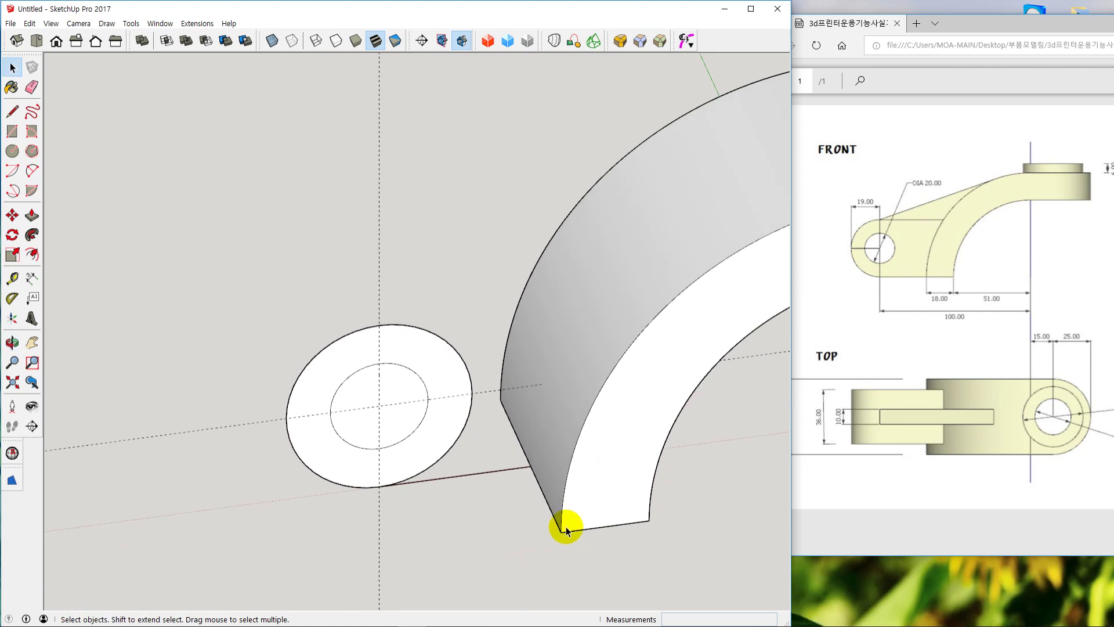
Try drawing a line in 3D parallel to the red axis from the outer circle's highest point past the arm's surface, and erase it
key("l")
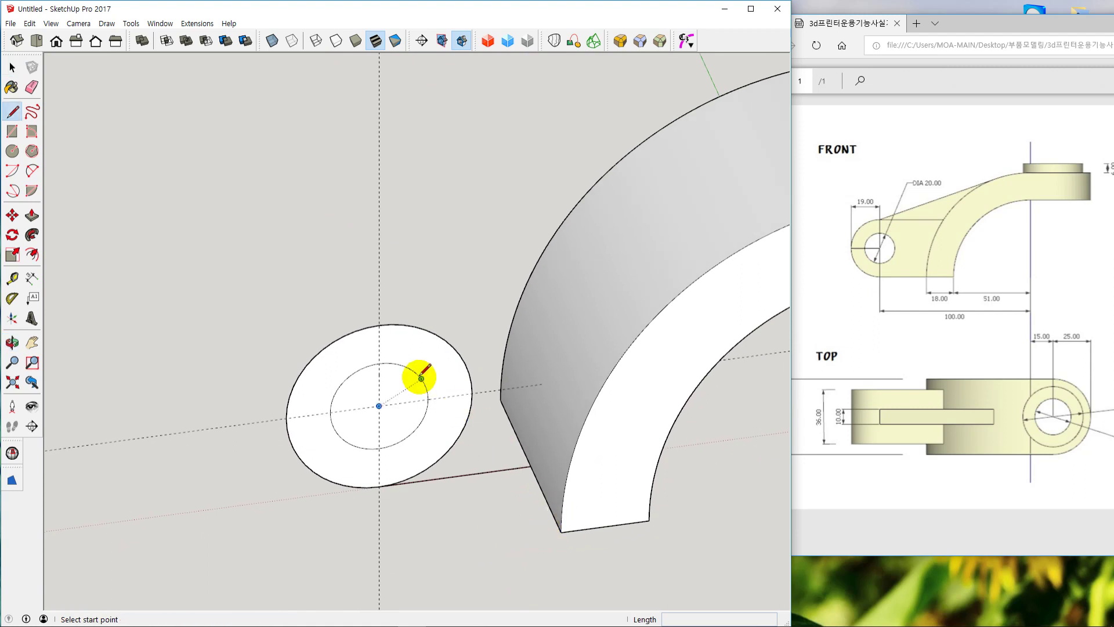
left_click(379, 325)
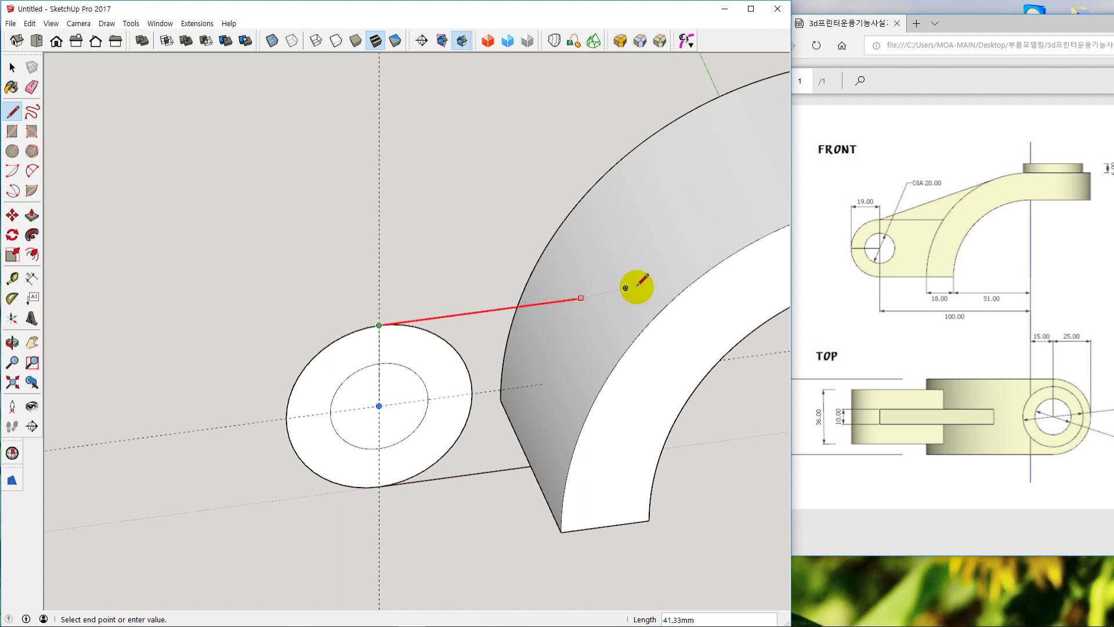
left_click(586, 299)
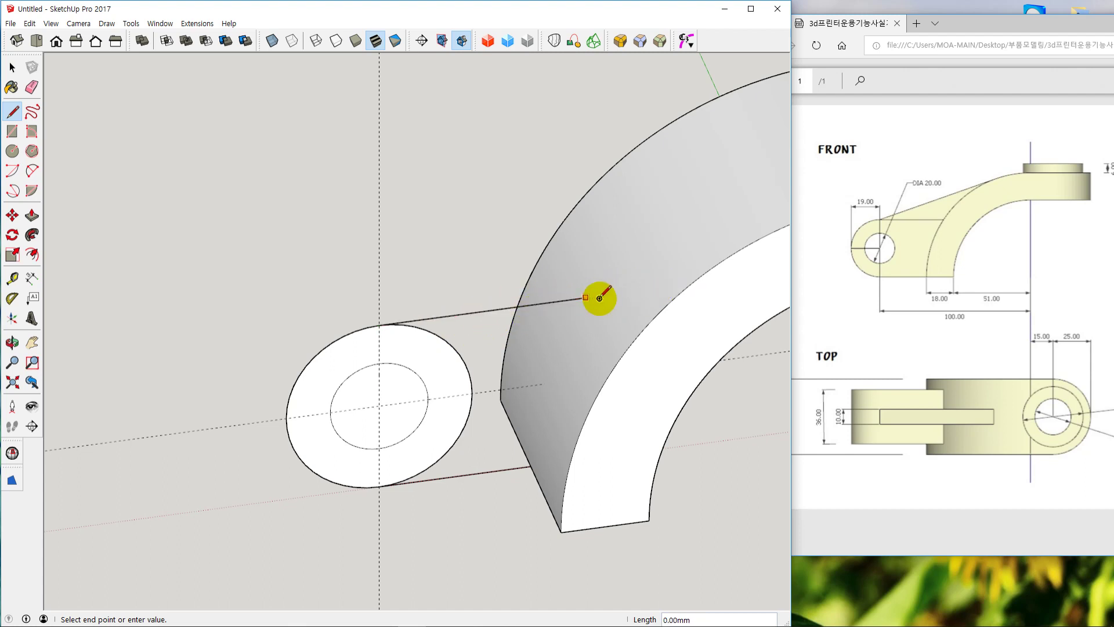
key("space")
middle_click_drag(653, 447, 616, 337)
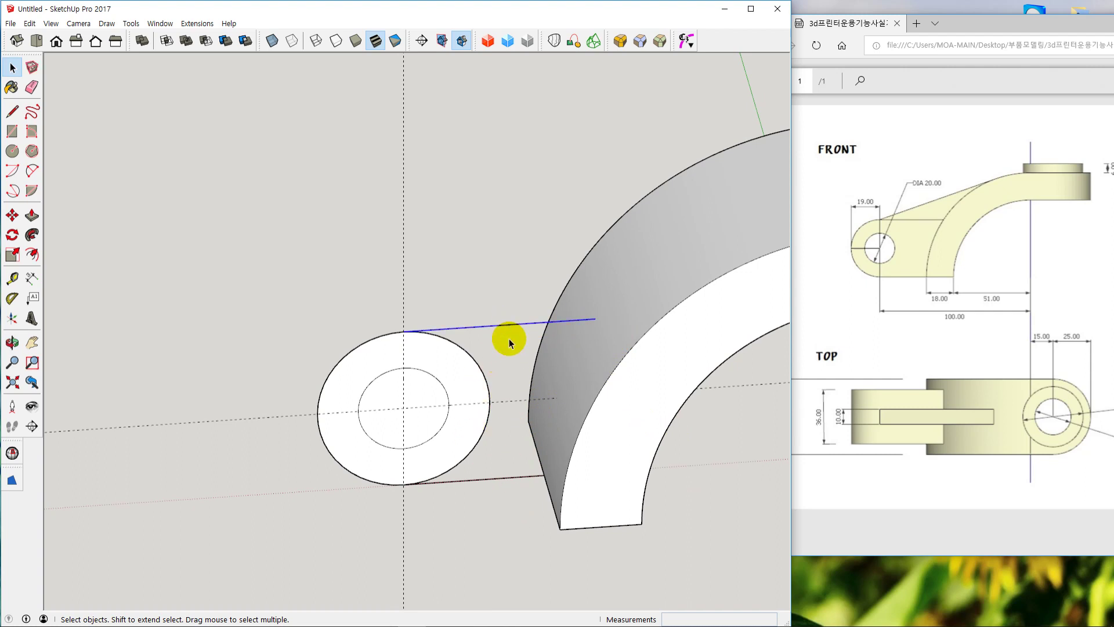
key("Delete")
Draw a line in front view, locked to the red axis, from the outer circle's highest point to the arm's outer curve, and inspect it in 3D
key("F3")
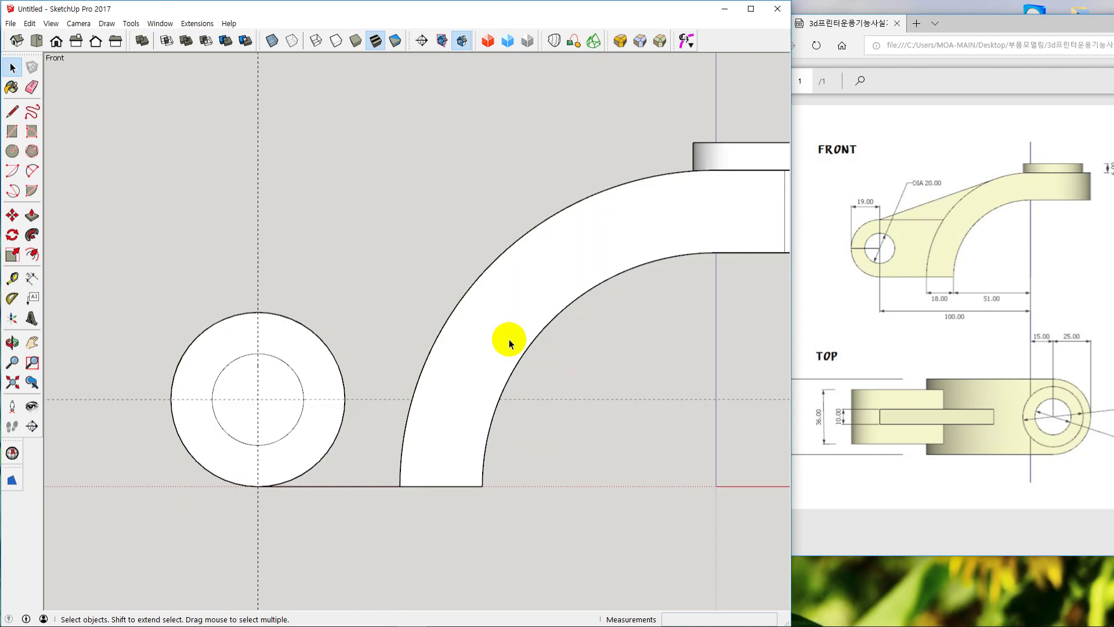
middle_click_drag(386, 381, 511, 374)
key("F3")
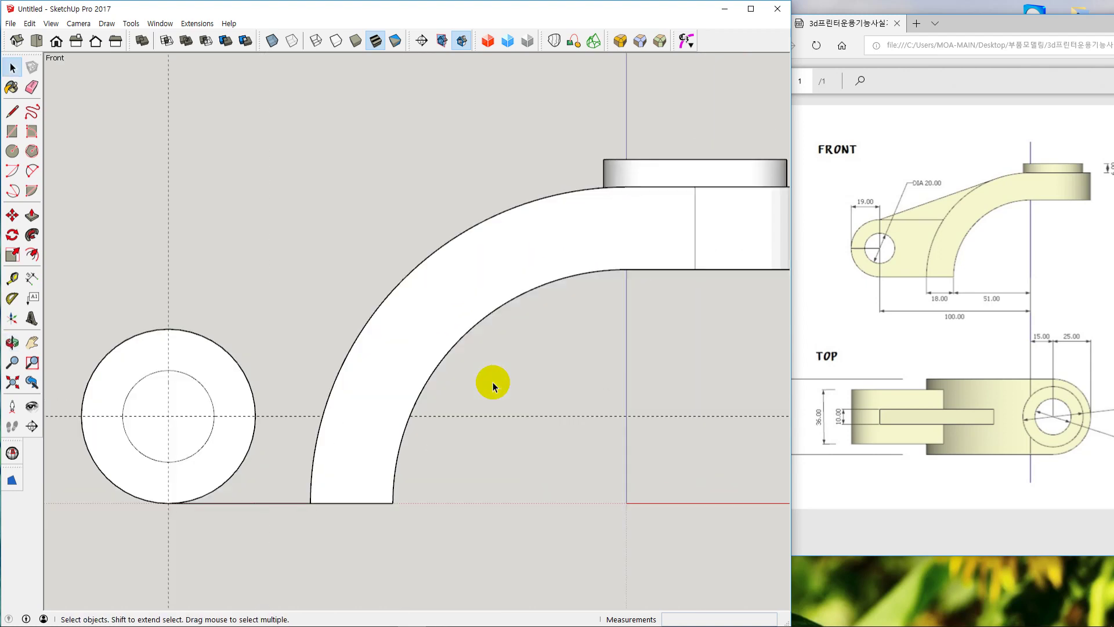
mouse_move(319, 443)
middle_mouse_down()
mouse_move(543, 450)
mouse_move(383, 336)
middle_mouse_up()
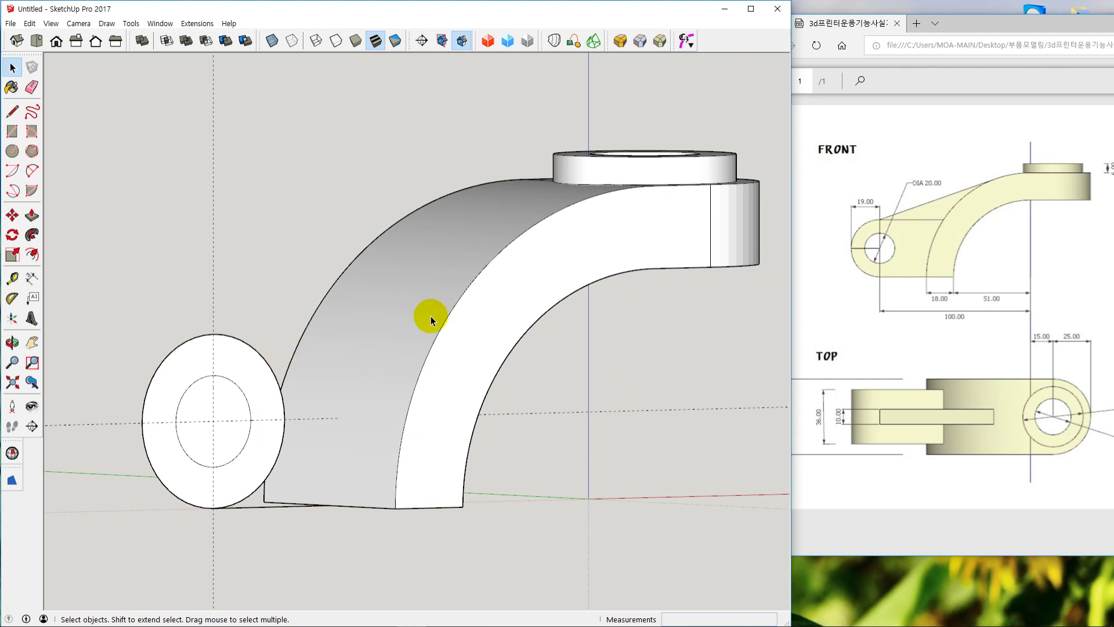
key("F3")
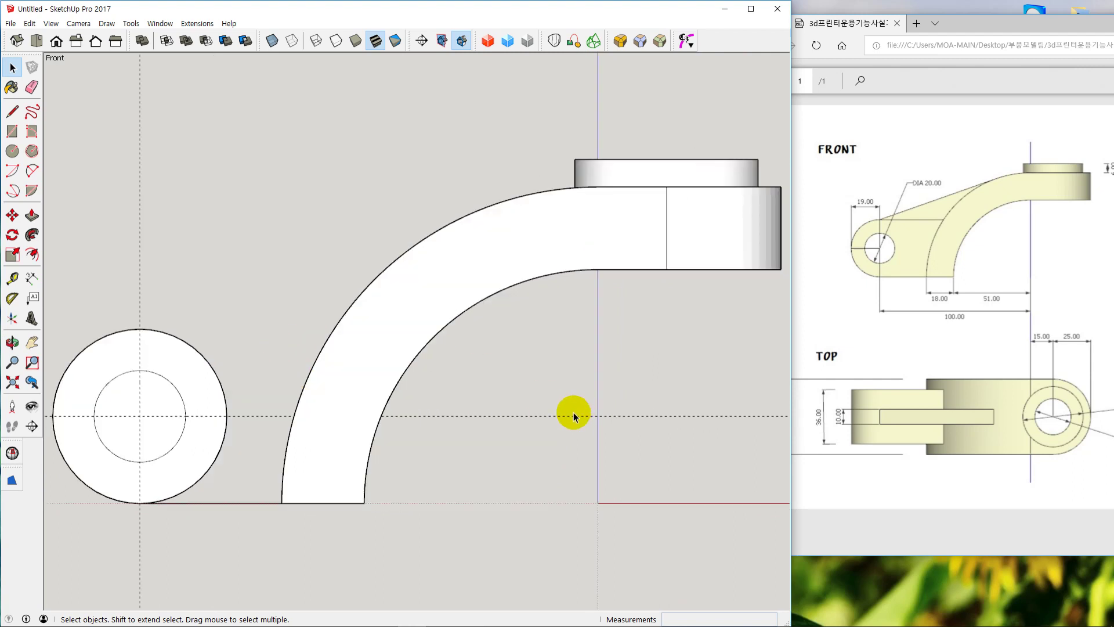
middle_click_drag(340, 480, 563, 465, "shift")
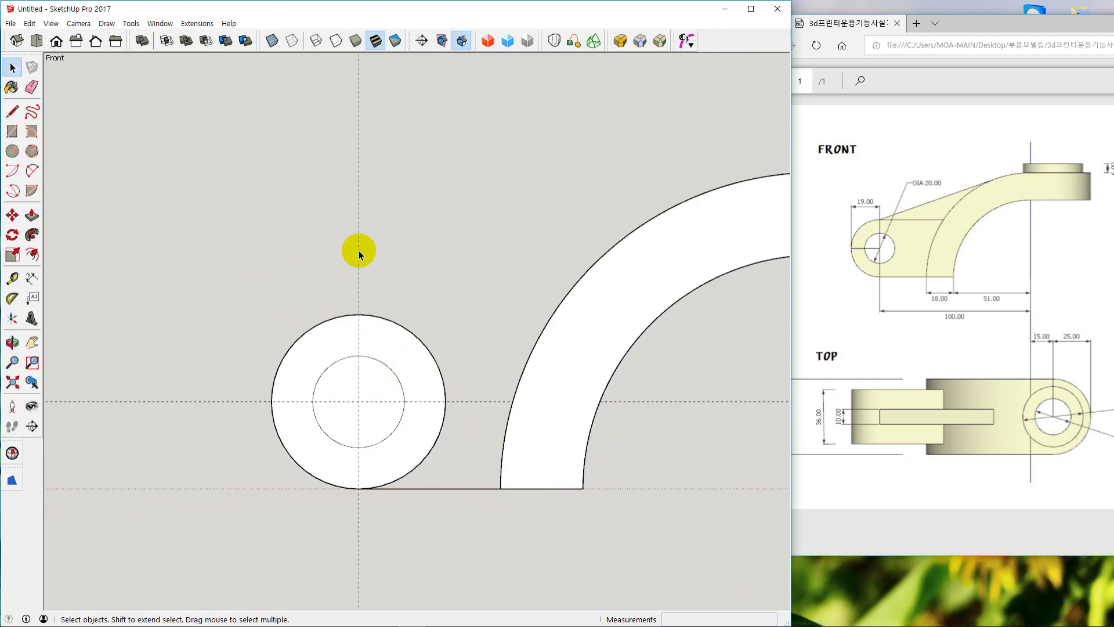
key("l")
left_click(358, 314)
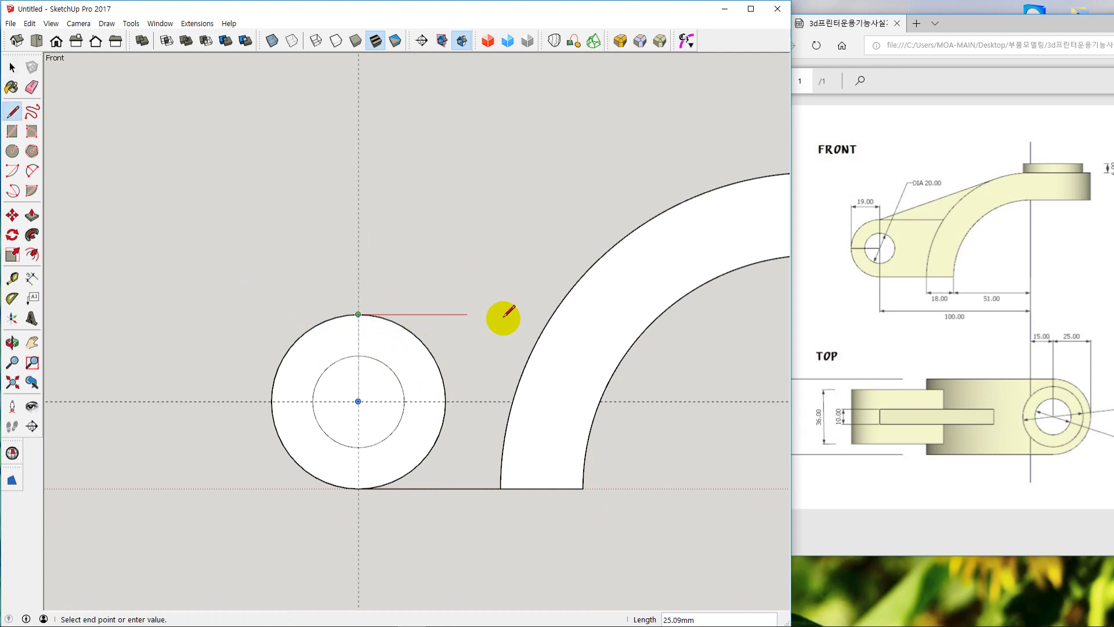
key("shift")
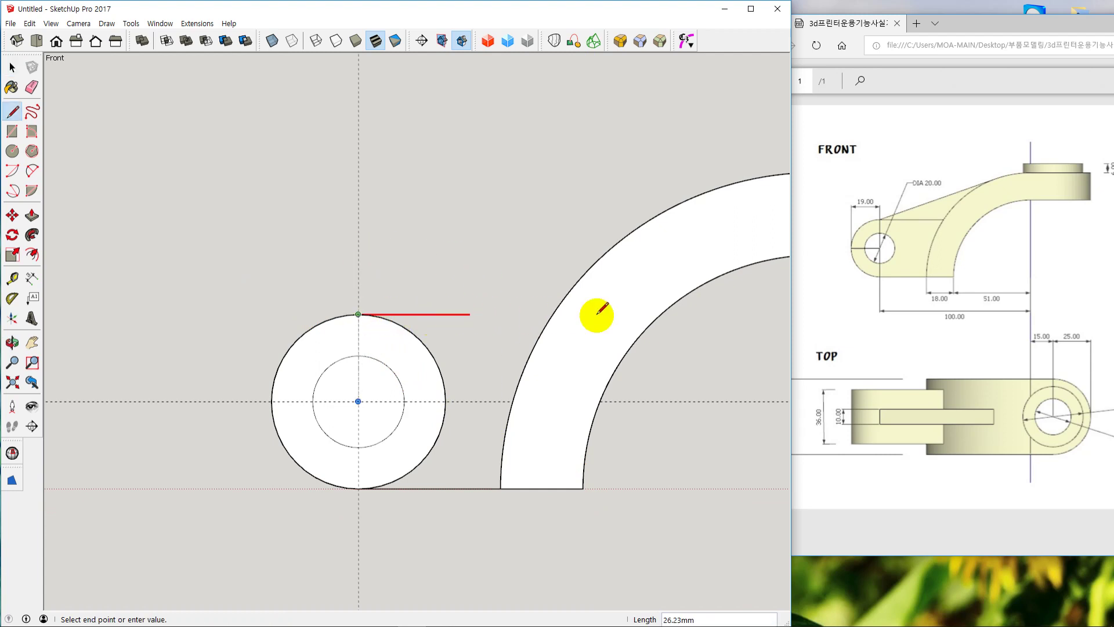
left_click(602, 309)
key("space")
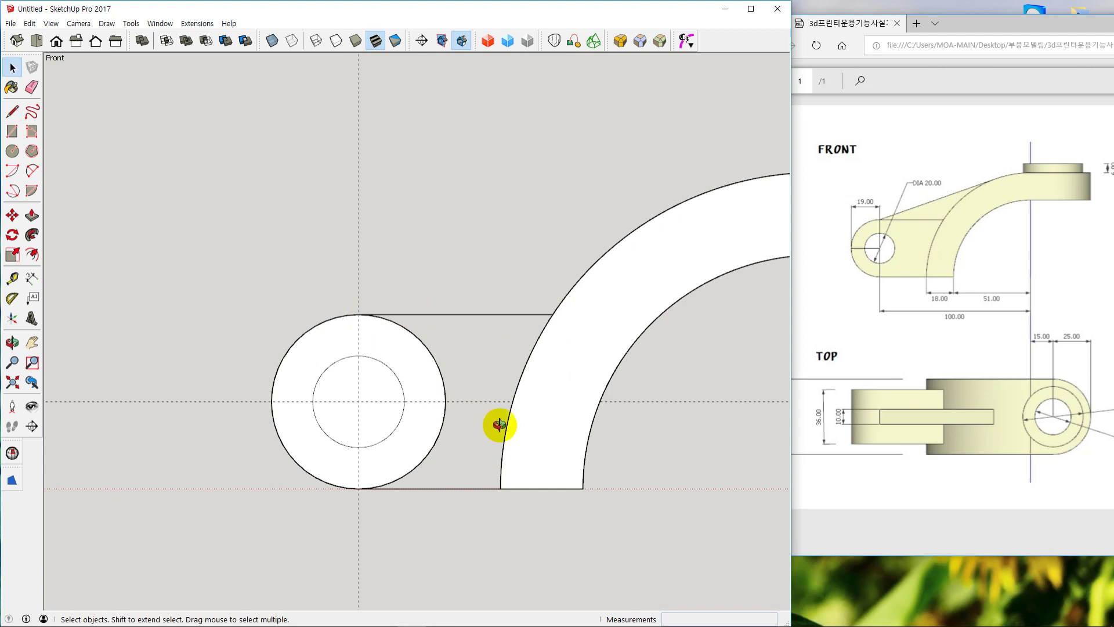
middle_click_drag(499, 425, 499, 338)
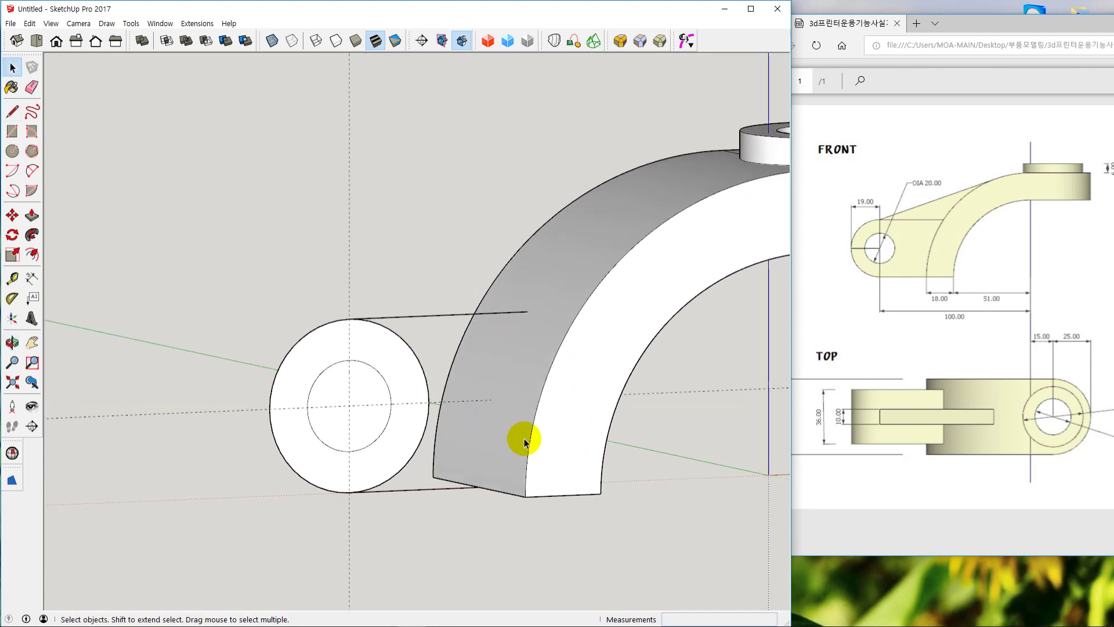
middle_click_drag(513, 429, 527, 346)
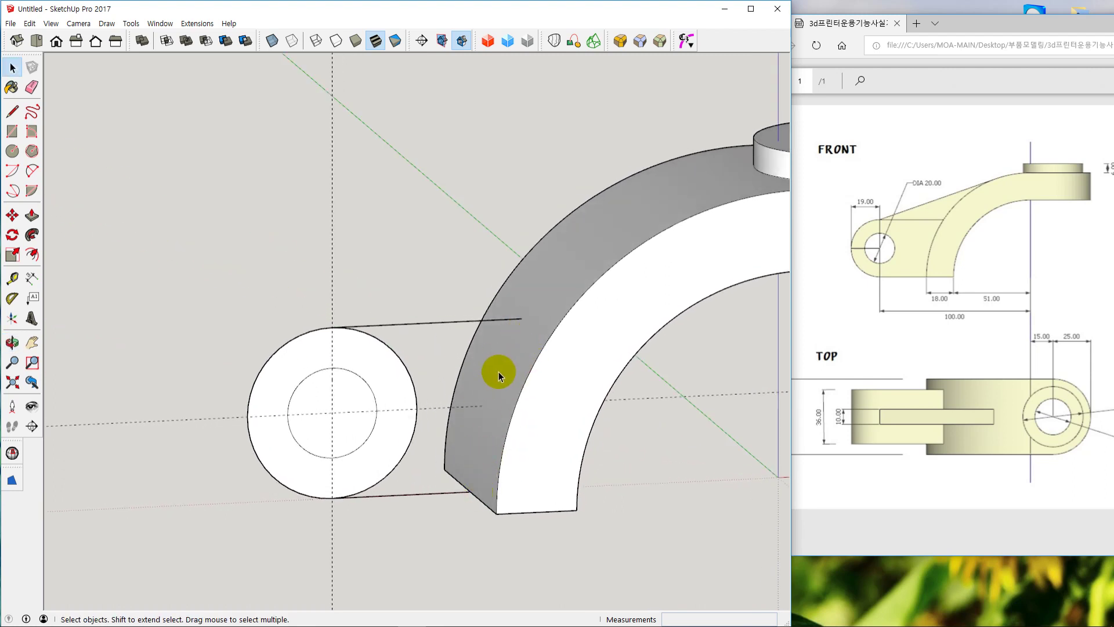
Try closing the lug profile with a straight line between the arm-side ends of the upper and lower lines, and inspect the face in 3D
key("l")
left_click(521, 319)
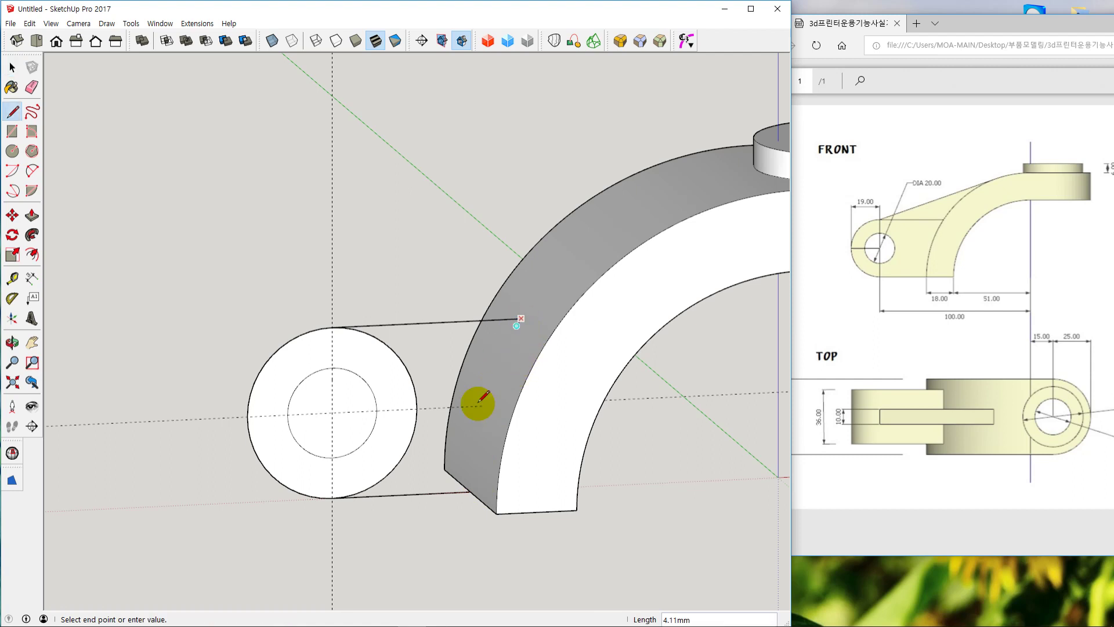
left_click(470, 492)
key("space")
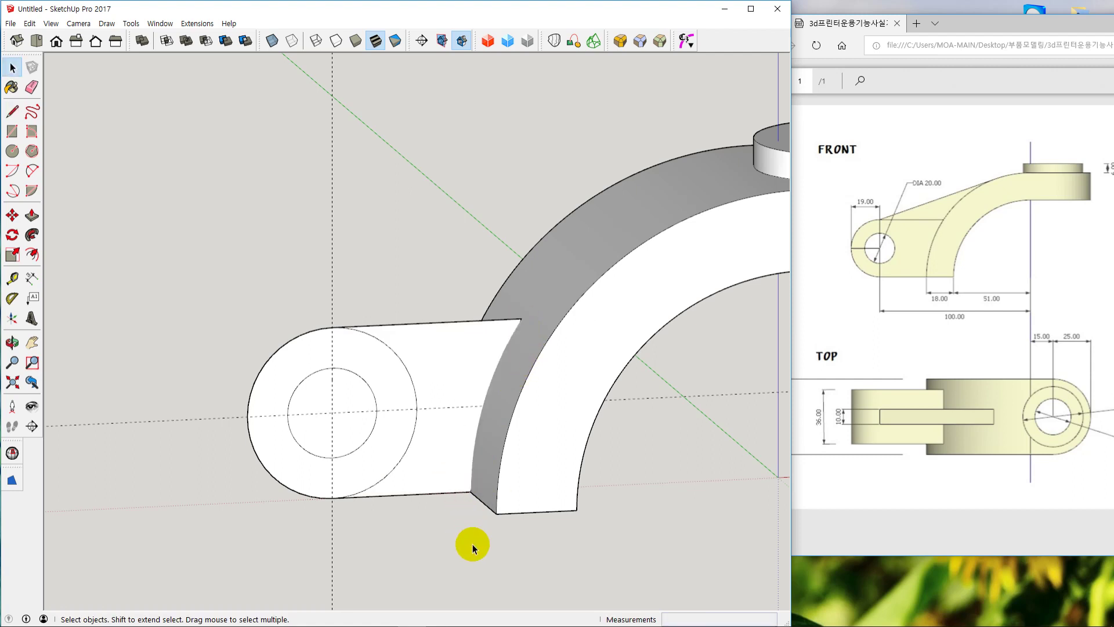
middle_click_drag(473, 544, 458, 525)
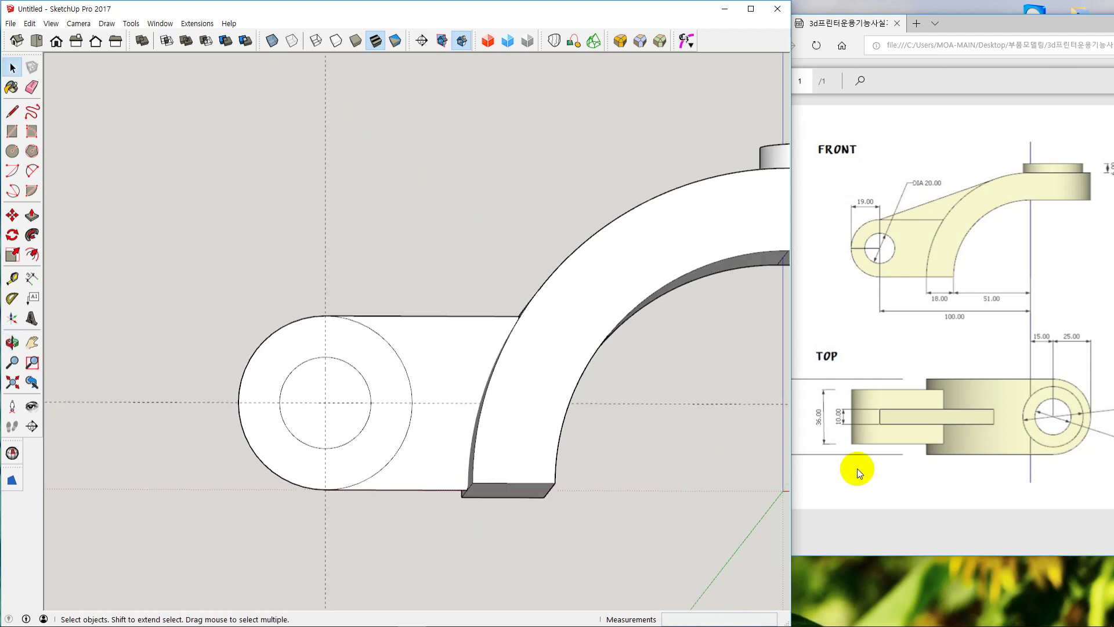
mouse_move(523, 547)
middle_mouse_down()
mouse_move(547, 559)
mouse_move(519, 542)
middle_mouse_up()
scroll(546, 559, "down", 3)
key("p")
key("space")
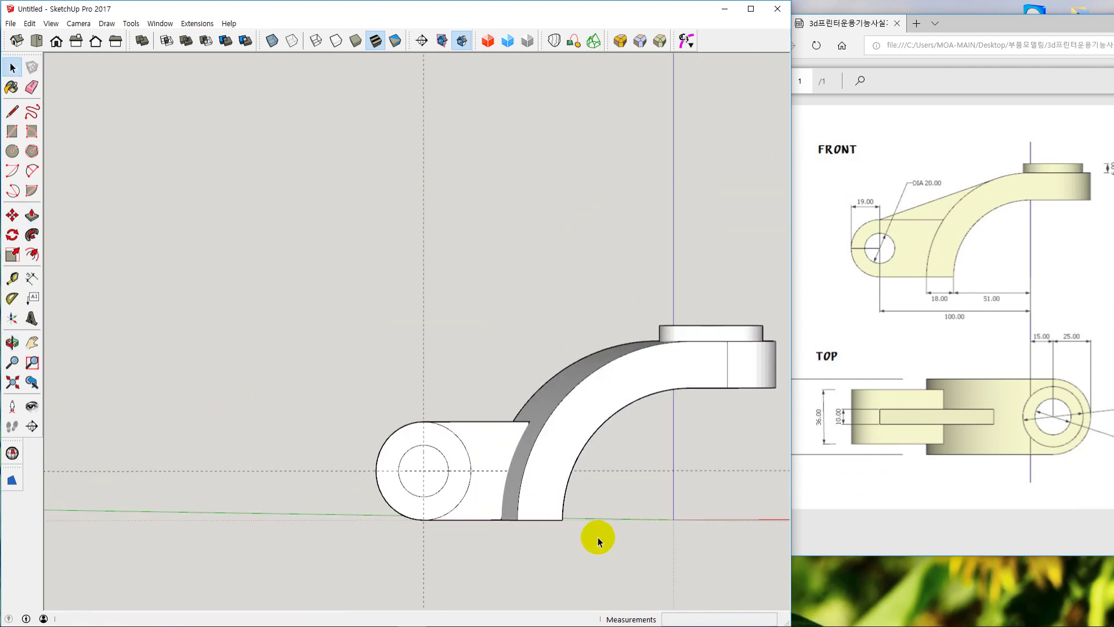
middle_click_drag(614, 538, 505, 443)
scroll(509, 443, "up", 4)
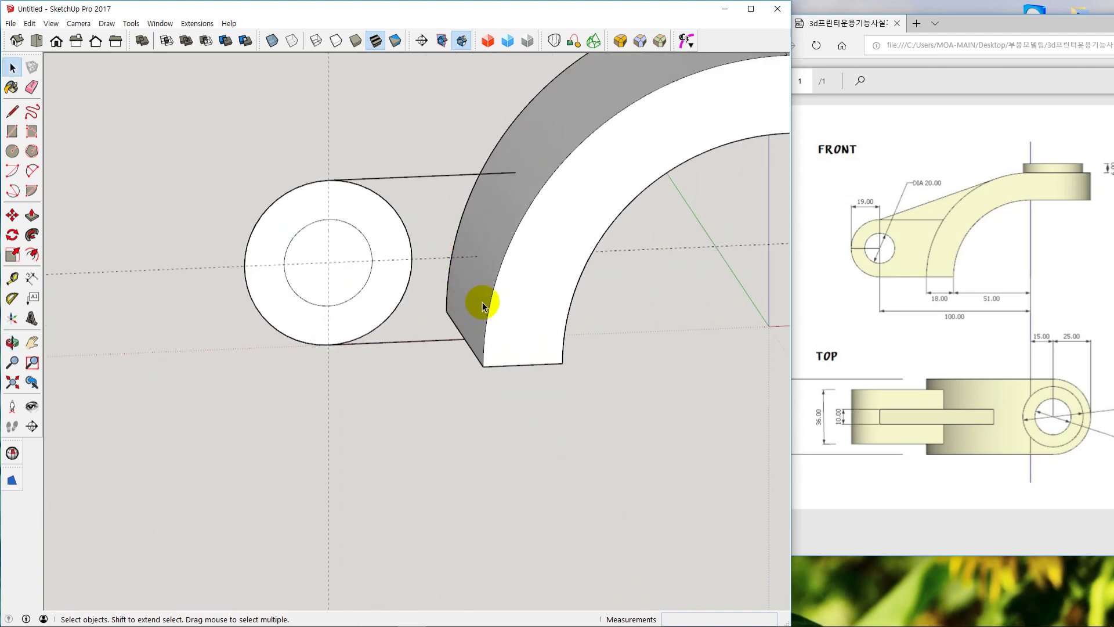
Redraw the straight closing line from the upper line's arm-side end to the lower line's end to form the lug face
key("l")
left_click(515, 172)
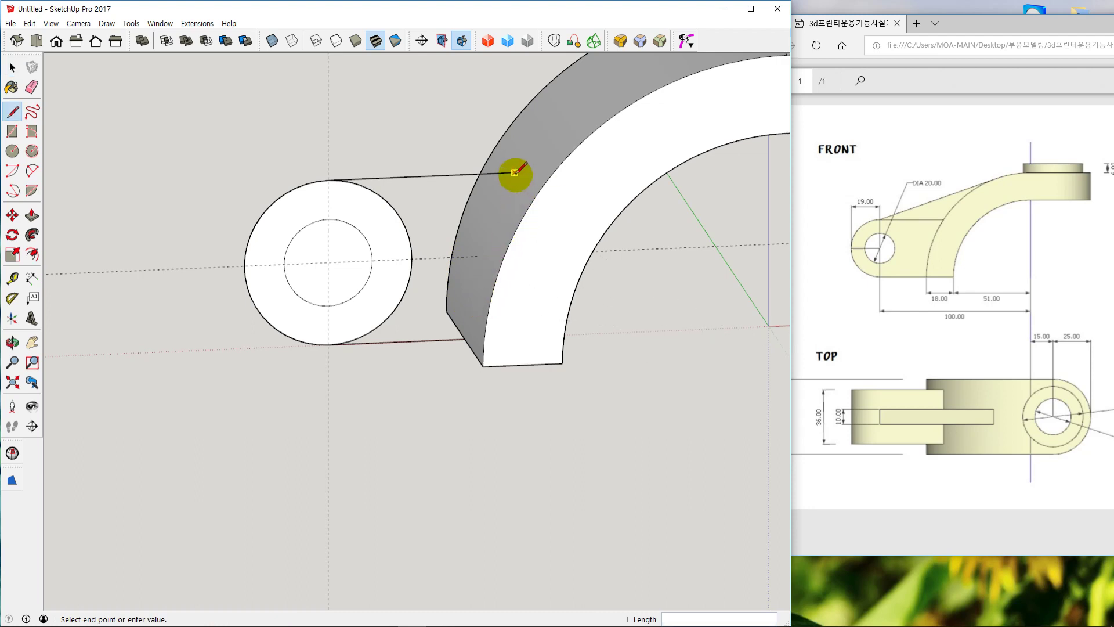
left_click(465, 338)
key("space")
middle_click_drag(528, 418, 578, 425)
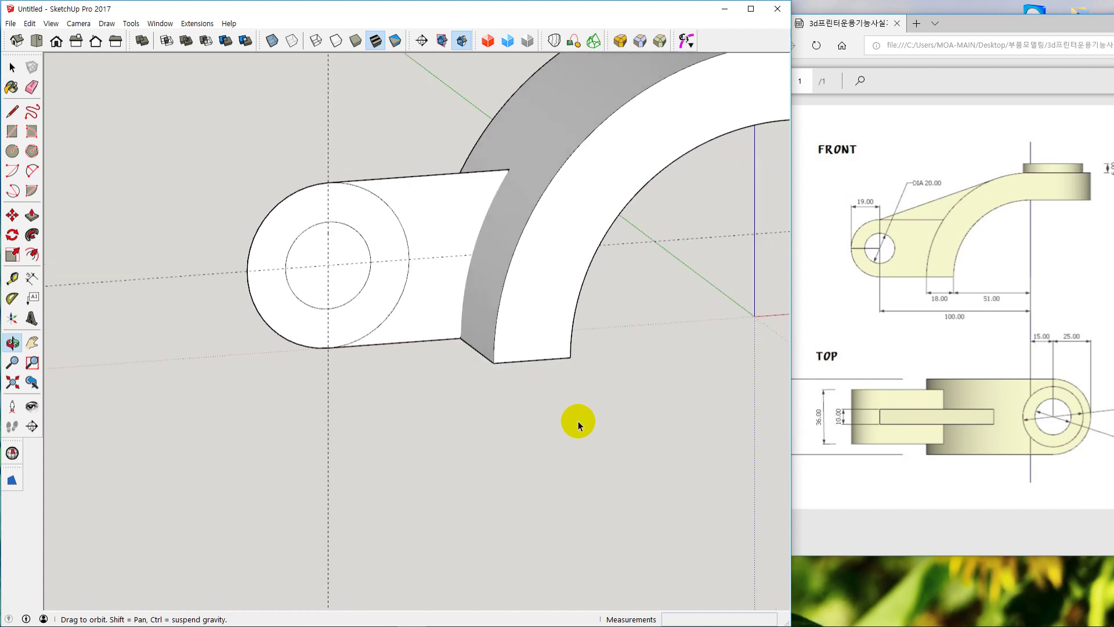
Turn on X-ray display and examine how the lug face meets the curved arm and how the boss sits inside the arm
key("space")
left_click(272, 41)
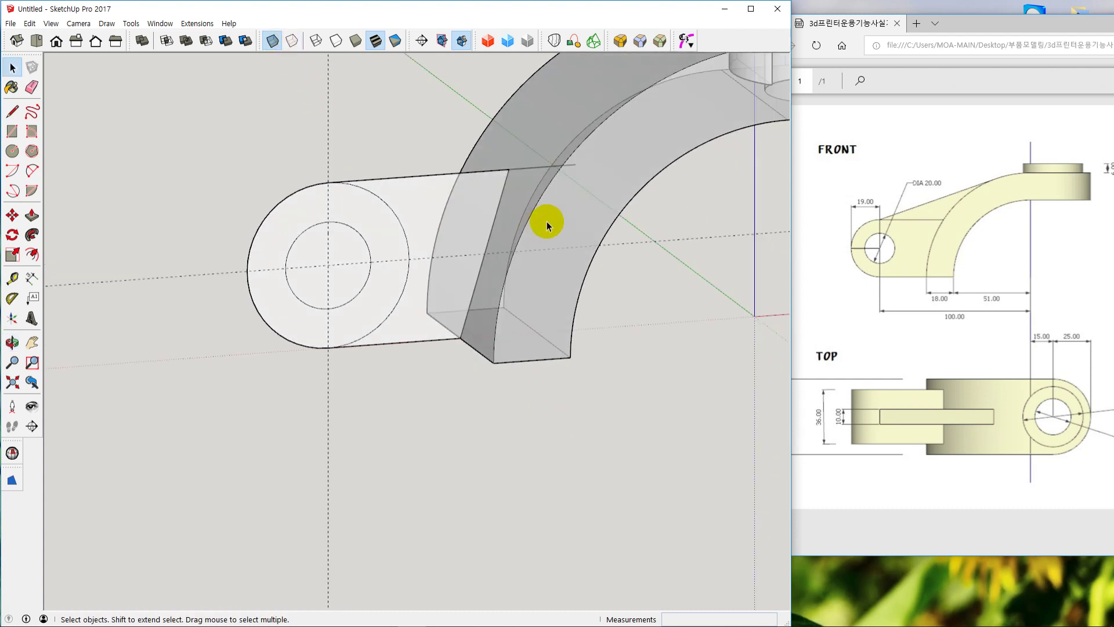
middle_click_drag(490, 291, 526, 148)
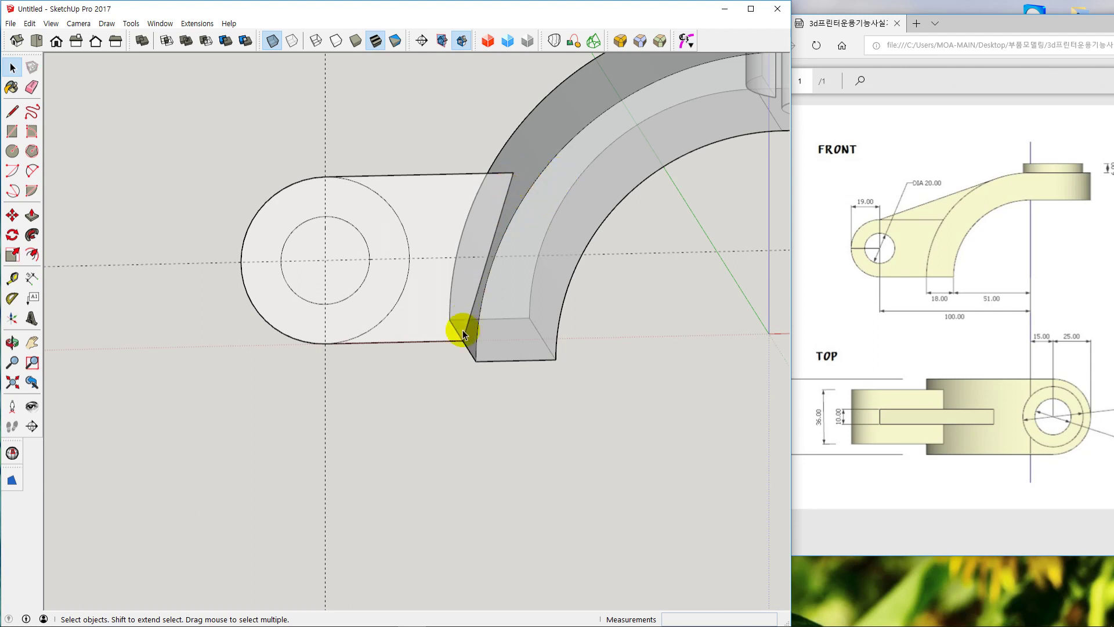
middle_click_drag(512, 393, 486, 297)
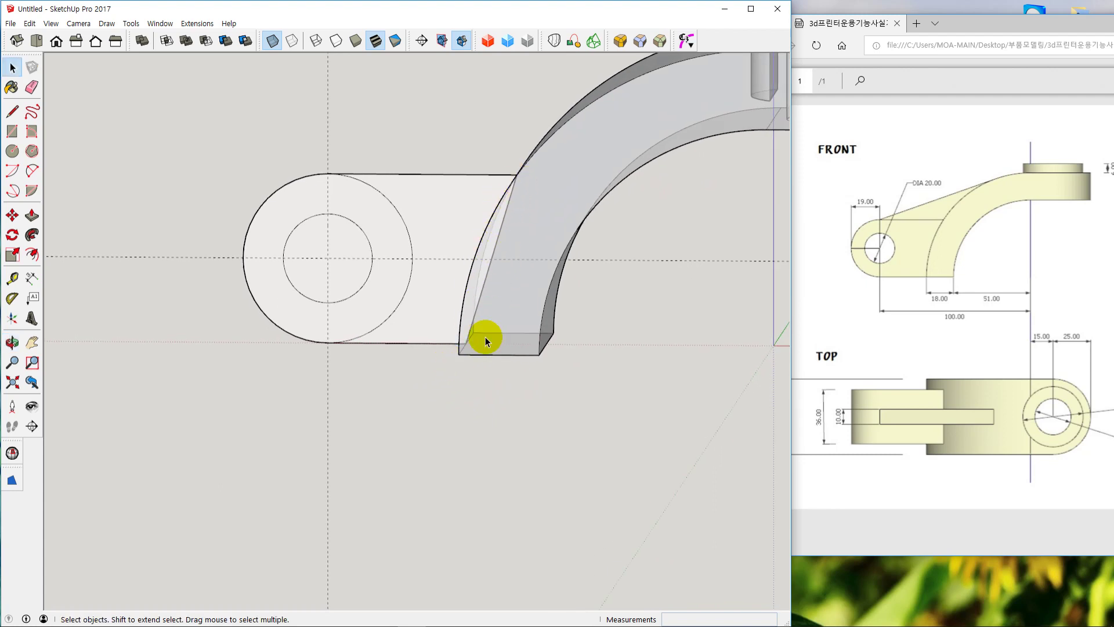
middle_click_drag(468, 398, 567, 404)
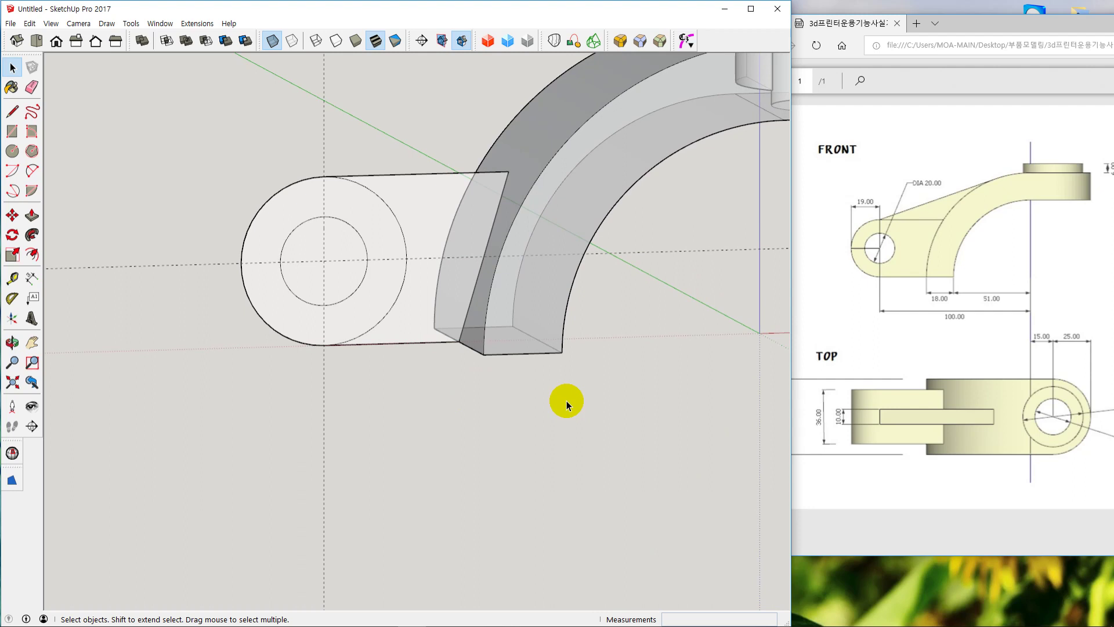
scroll(568, 391, "down", 3)
middle_click_drag(605, 400, 588, 398)
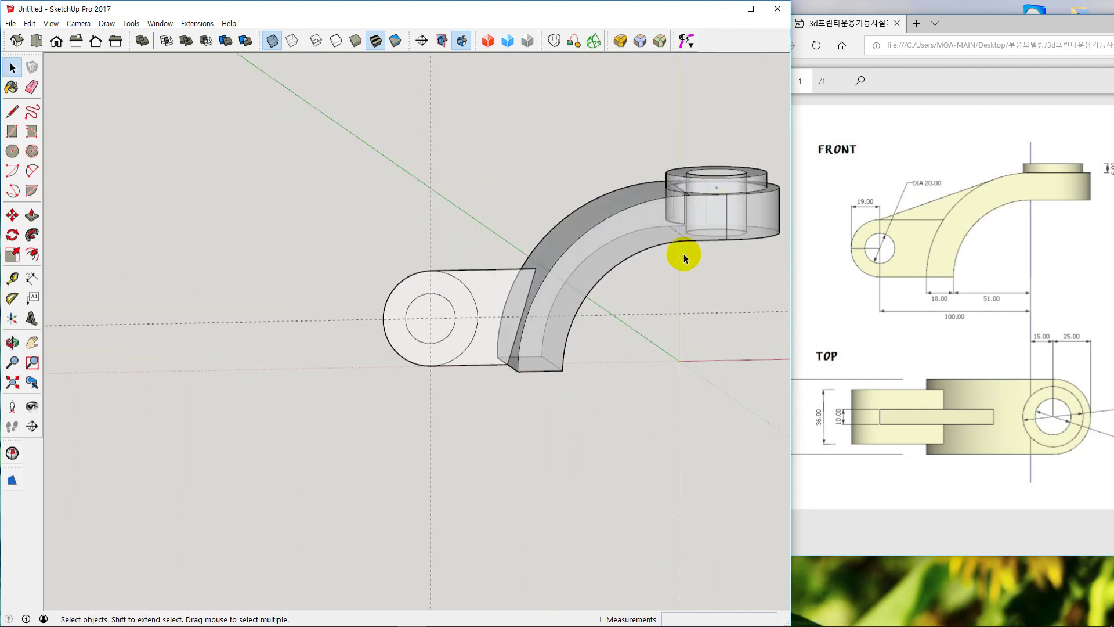
scroll(680, 202, "up", 5)
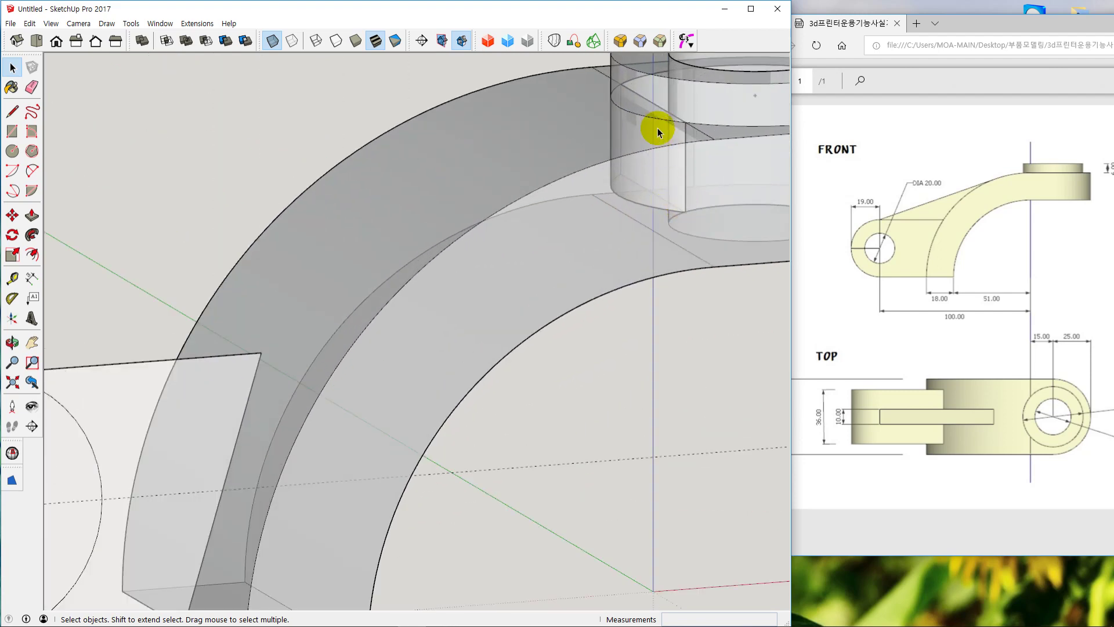
middle_click_drag(658, 163, 646, 116)
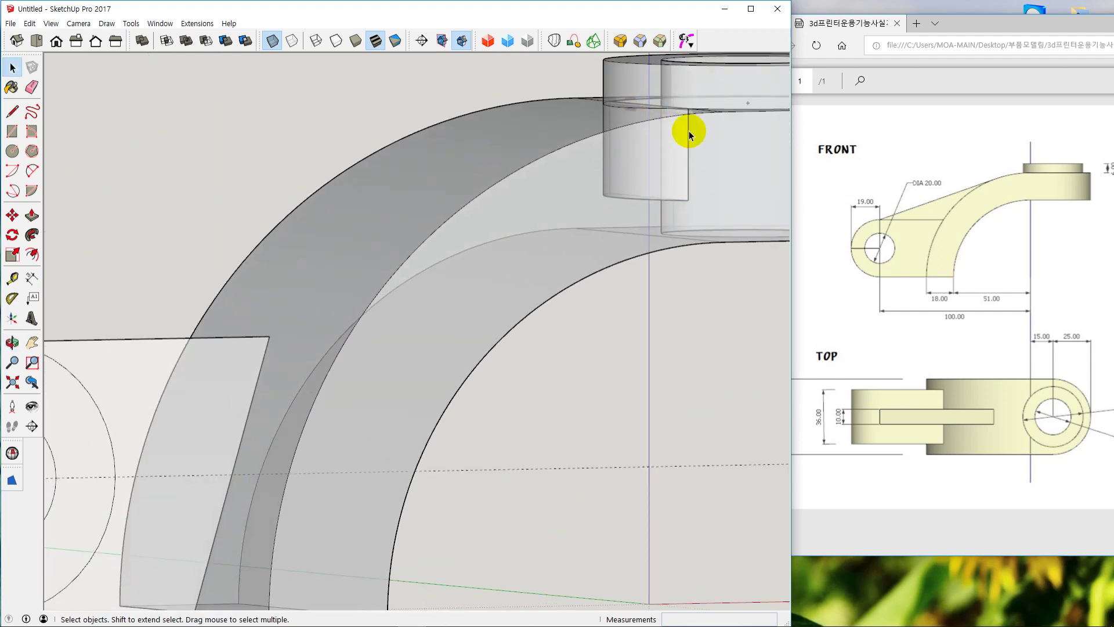
middle_click_drag(591, 366, 556, 352)
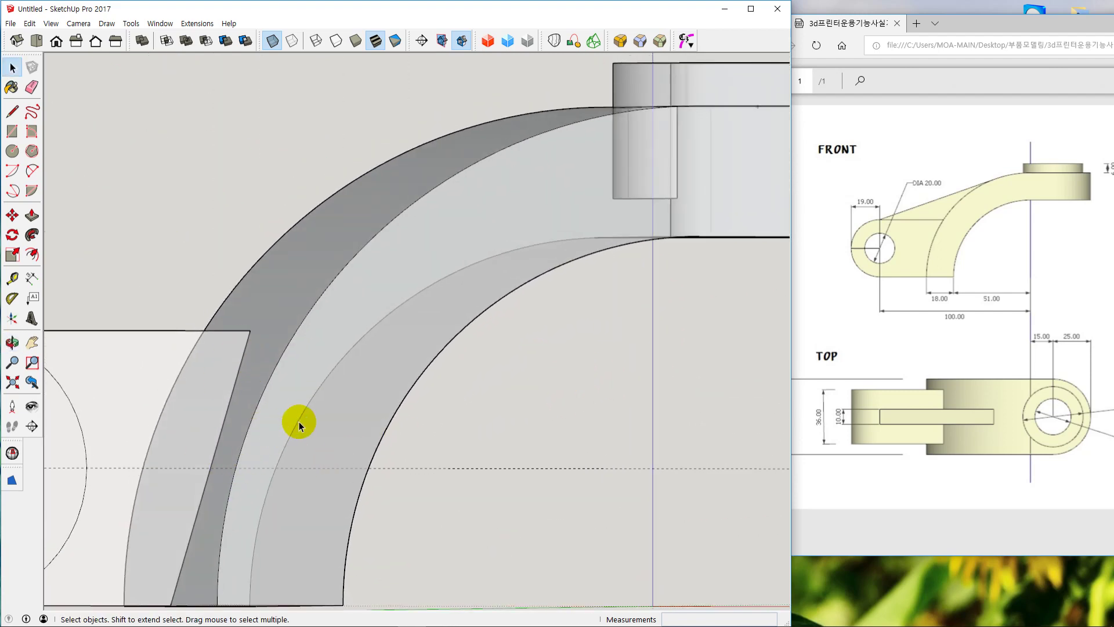
Turn off X-ray display and remove the straight closing line between the arm-side ends of the lug's upper and lower lines
scroll(299, 421, "down", 4)
scroll(460, 433, "down", 2)
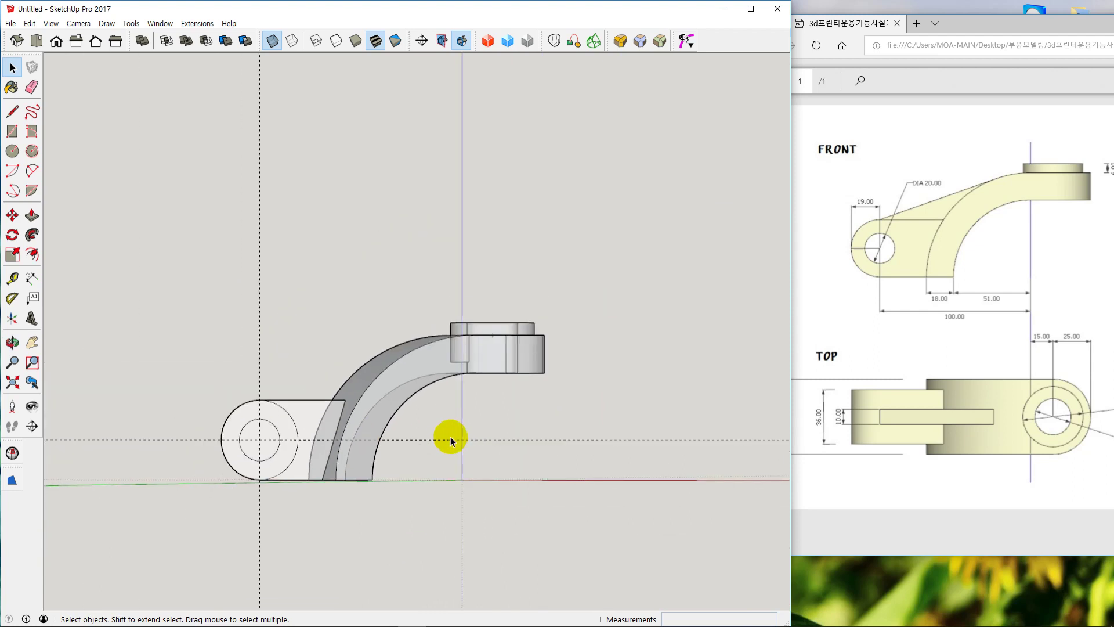
mouse_move(470, 408)
middle_mouse_down()
mouse_move(483, 385)
mouse_move(464, 400)
middle_mouse_up()
left_click(271, 40)
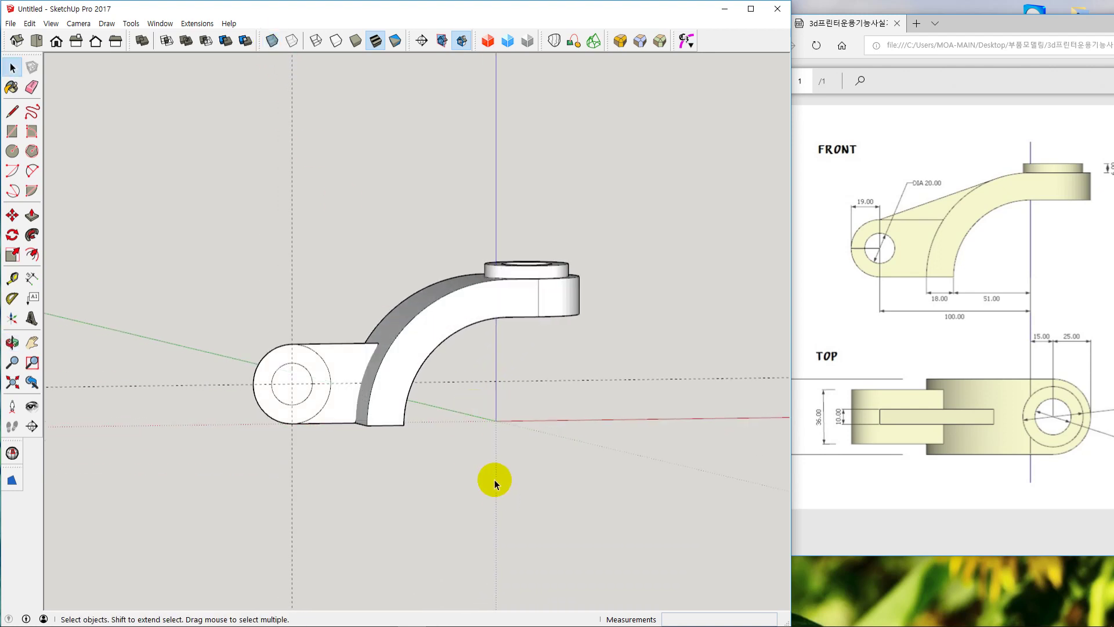
mouse_move(498, 481)
middle_mouse_down()
mouse_move(418, 493)
mouse_move(415, 437)
mouse_move(499, 480)
middle_mouse_up()
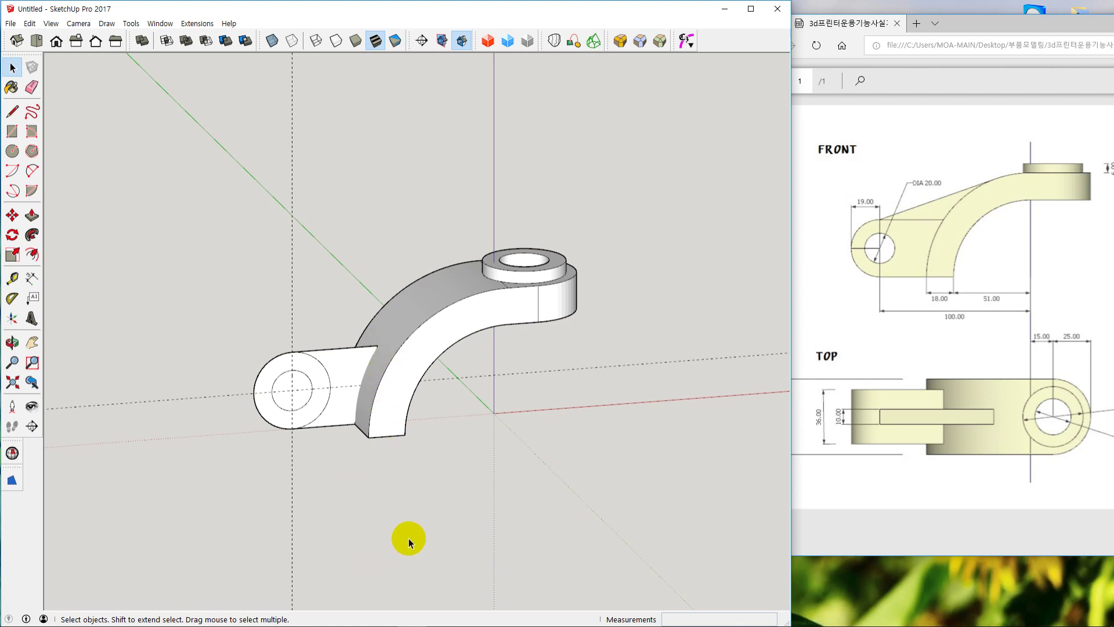
left_click(517, 445)
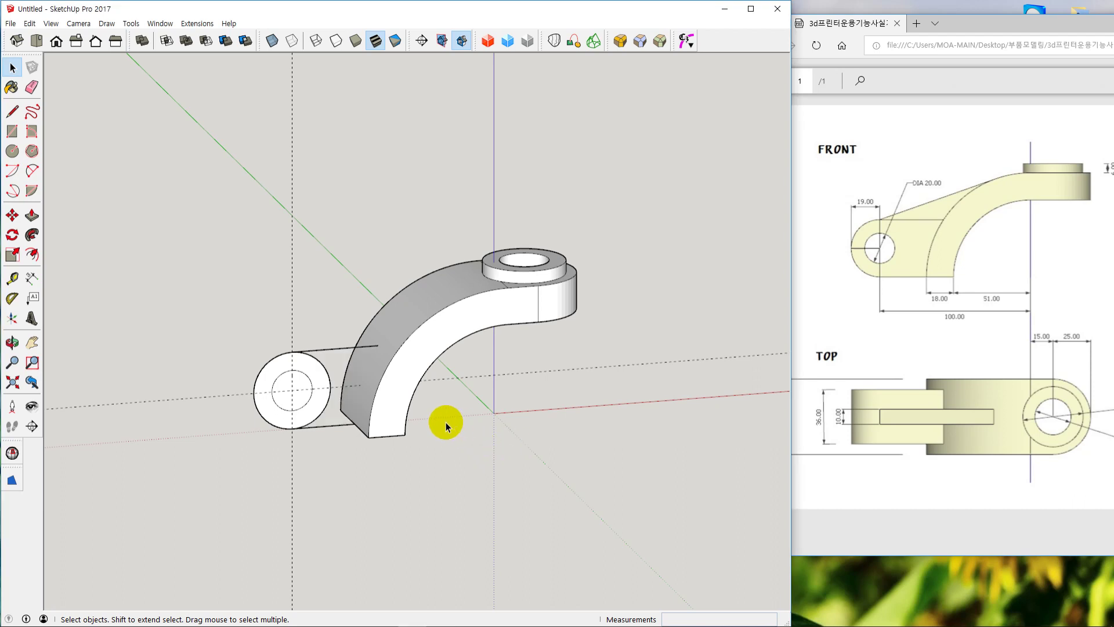
key("o")
left_click_drag(436, 475, 436, 468)
key("space")
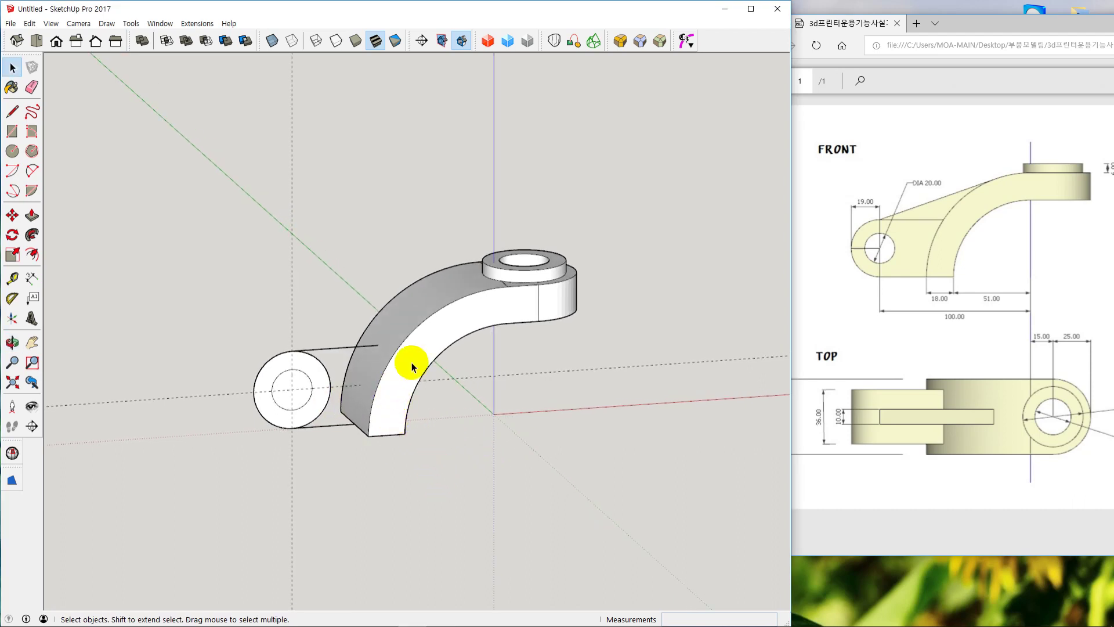
Inspect the entity info of the arm's front outer arc for its radius and segment count
left_click(419, 324)
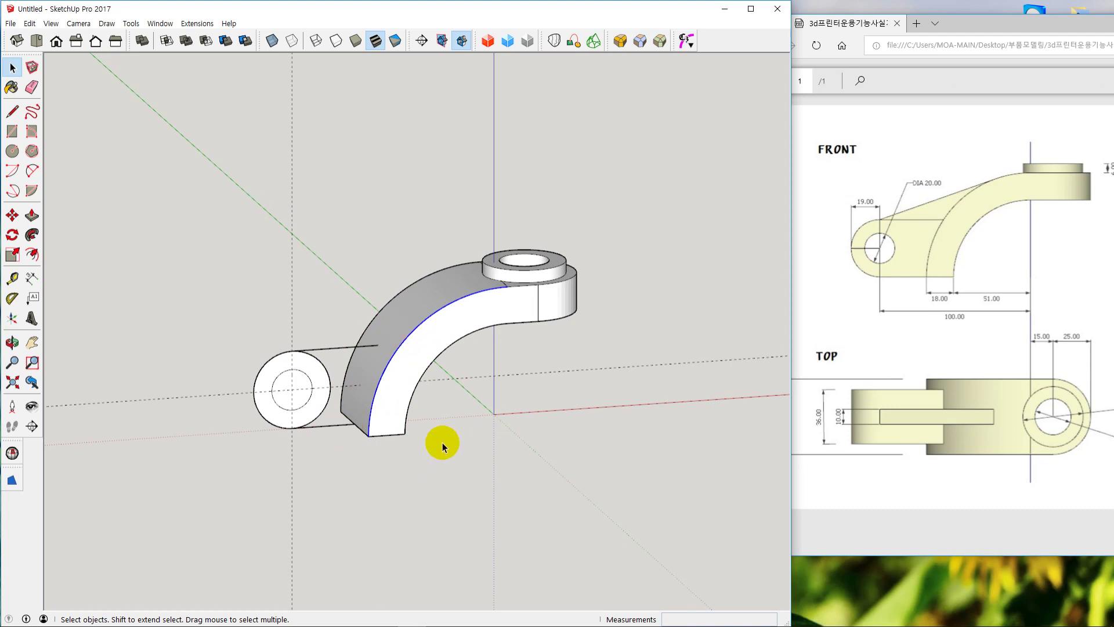
left_click(402, 343, "shift")
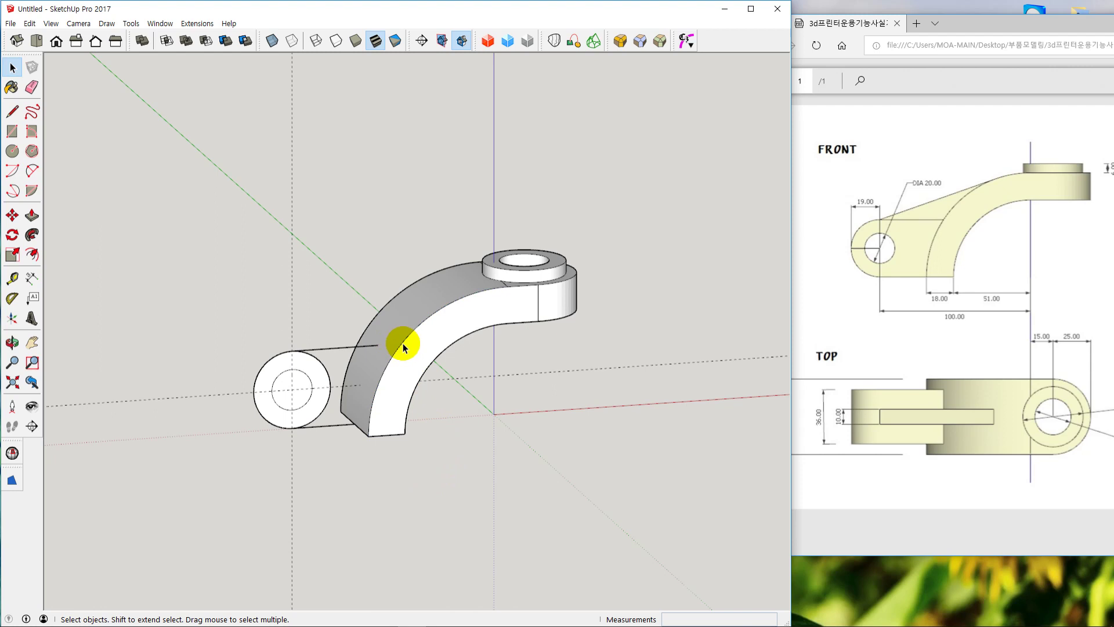
right_click(402, 347)
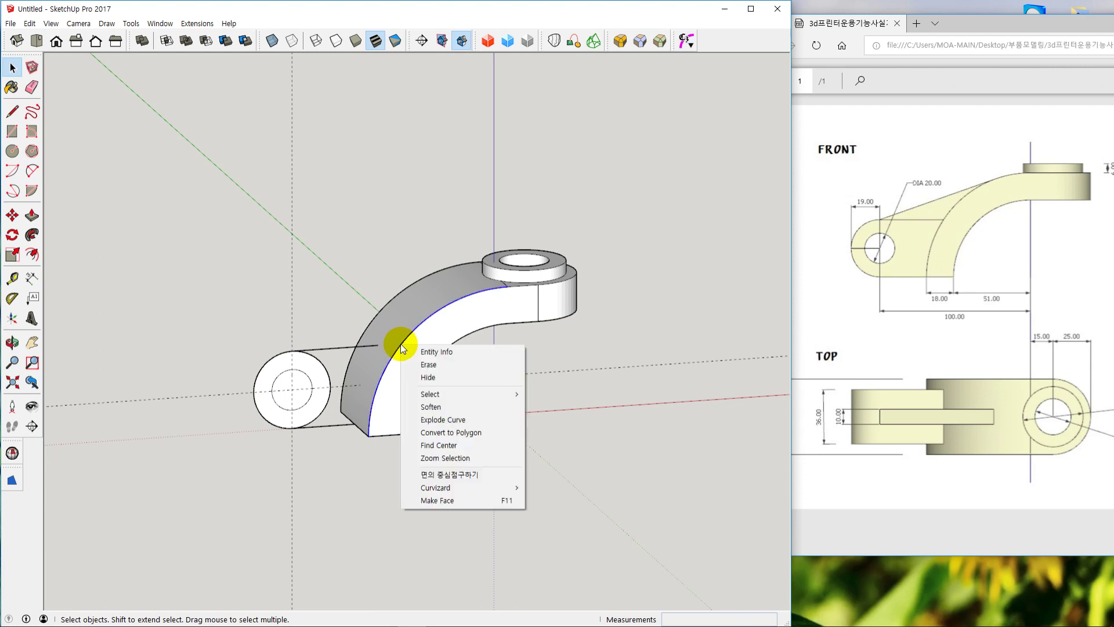
left_click(421, 353)
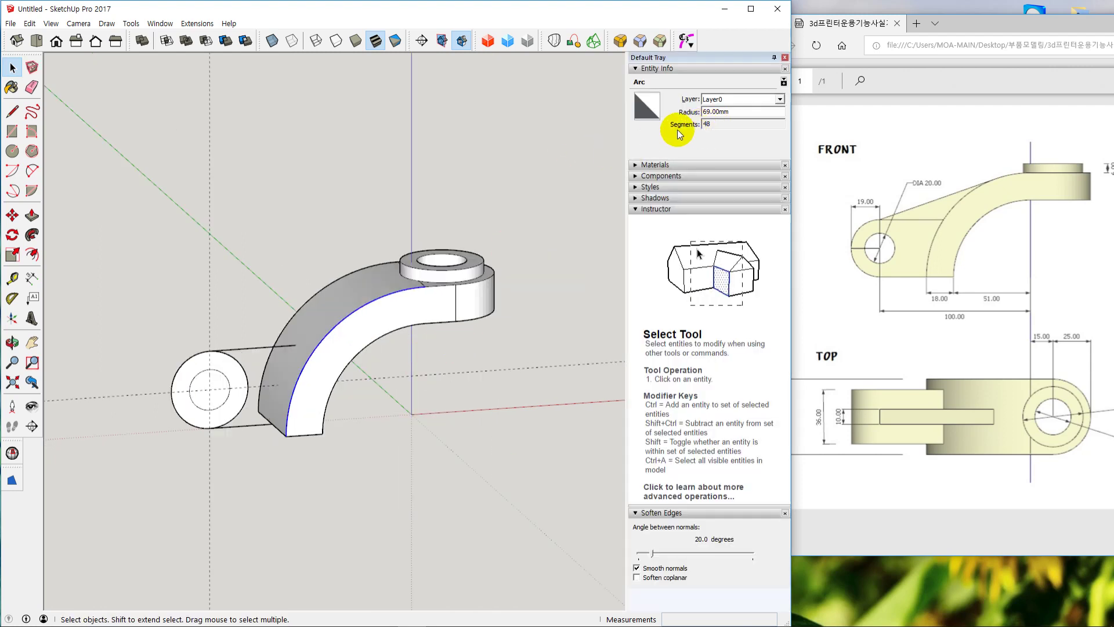
left_click(786, 58)
scroll(499, 389, "up", 2)
left_click(503, 389)
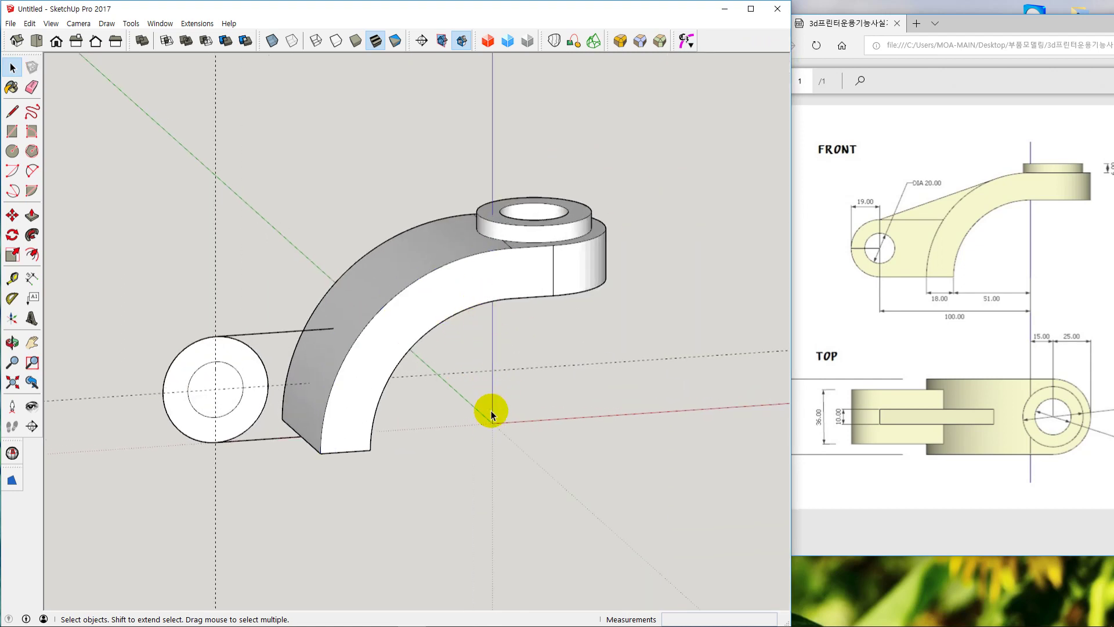
Try closing the lug with an origin-centred arc, perpendicular to the green axis, from the lower line's arm-side end to the upper line's end
mouse_move(491, 409)
middle_mouse_down()
mouse_move(443, 423)
mouse_move(485, 417)
middle_mouse_up()
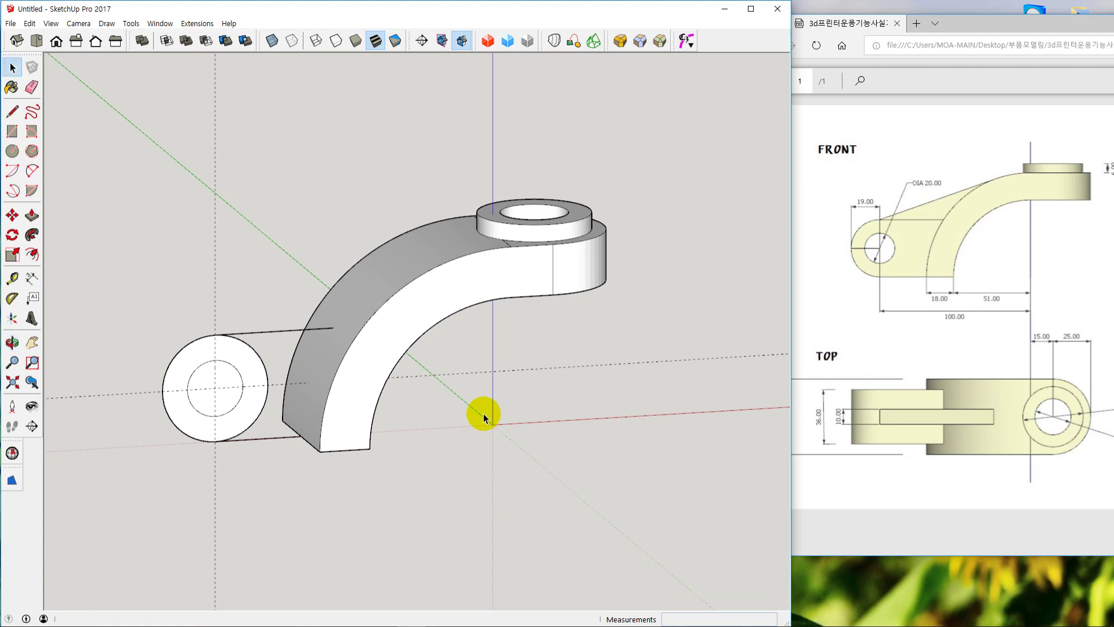
left_click(13, 170)
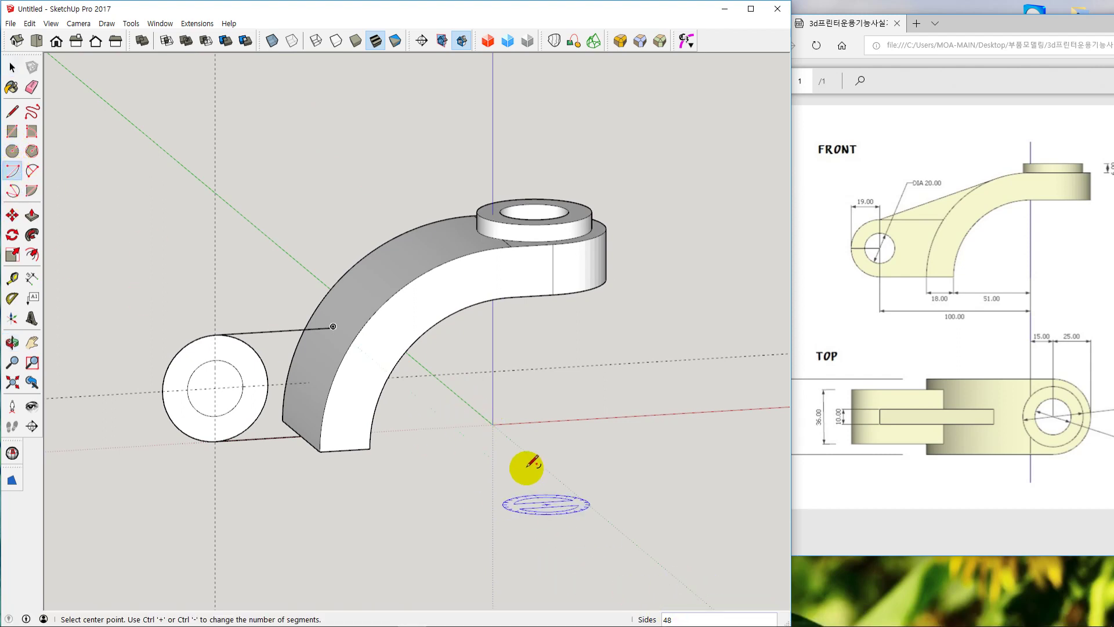
left_click(493, 424)
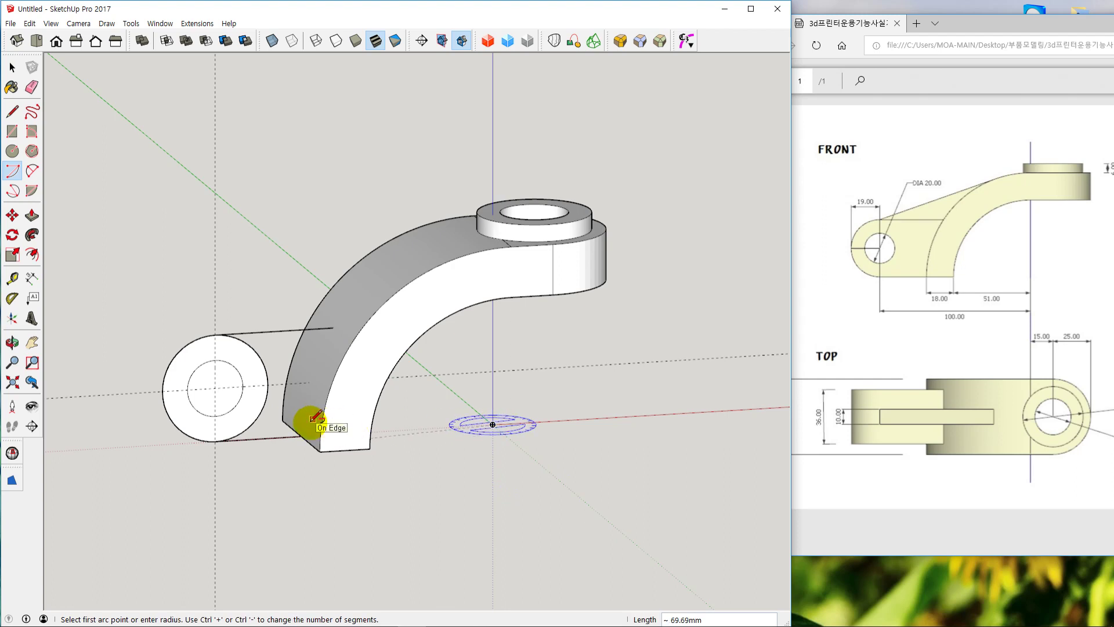
key("Escape")
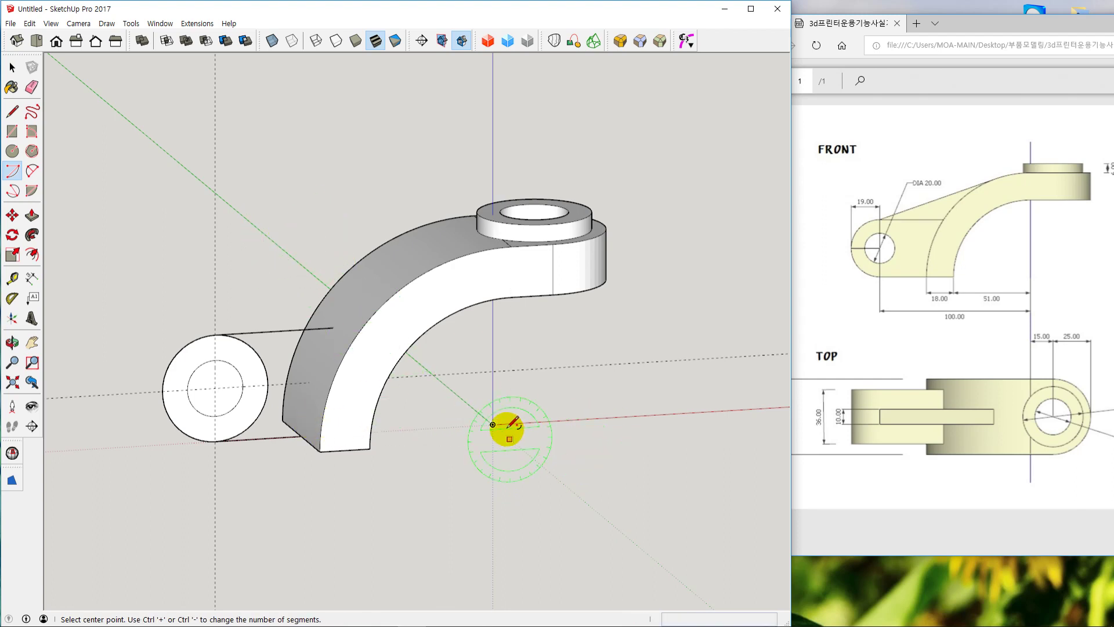
left_click(493, 424)
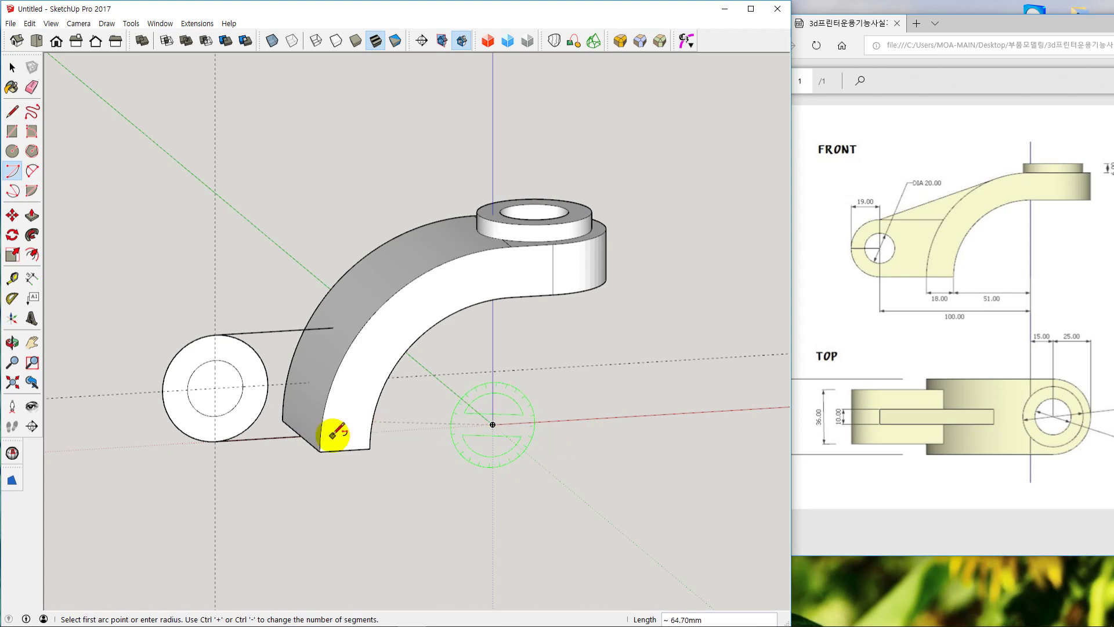
left_click(301, 435)
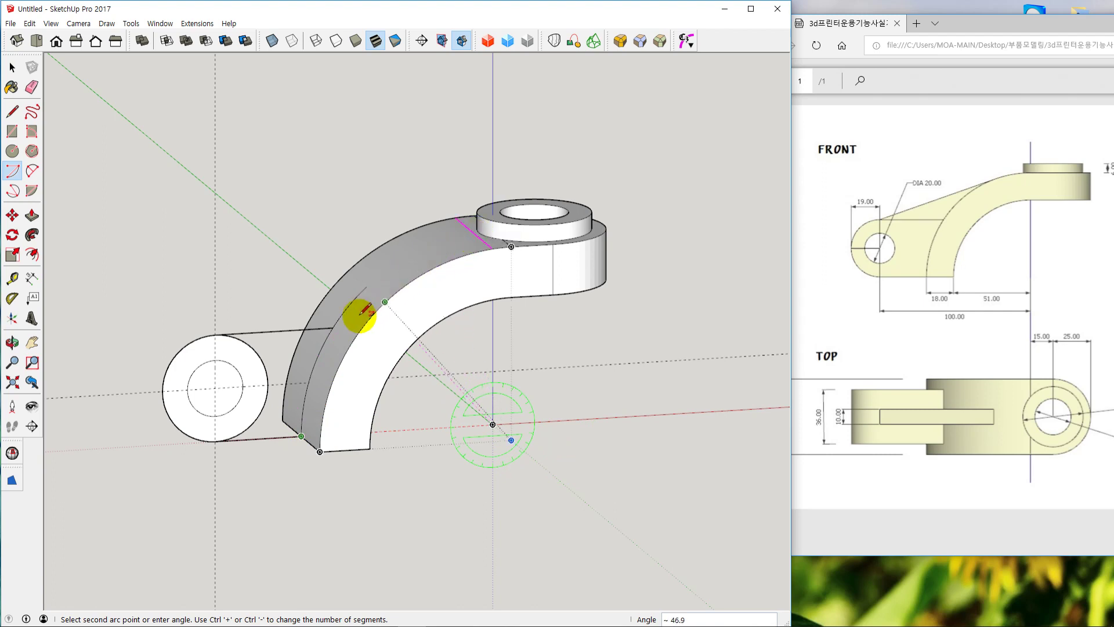
left_click(331, 327)
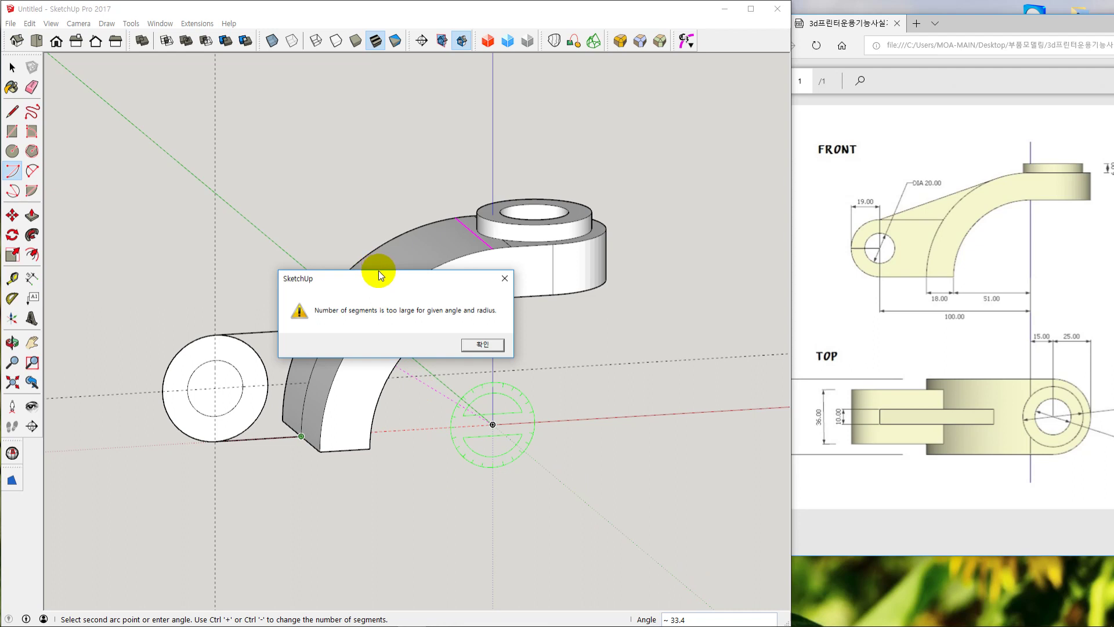
left_click_drag(378, 272, 532, 271)
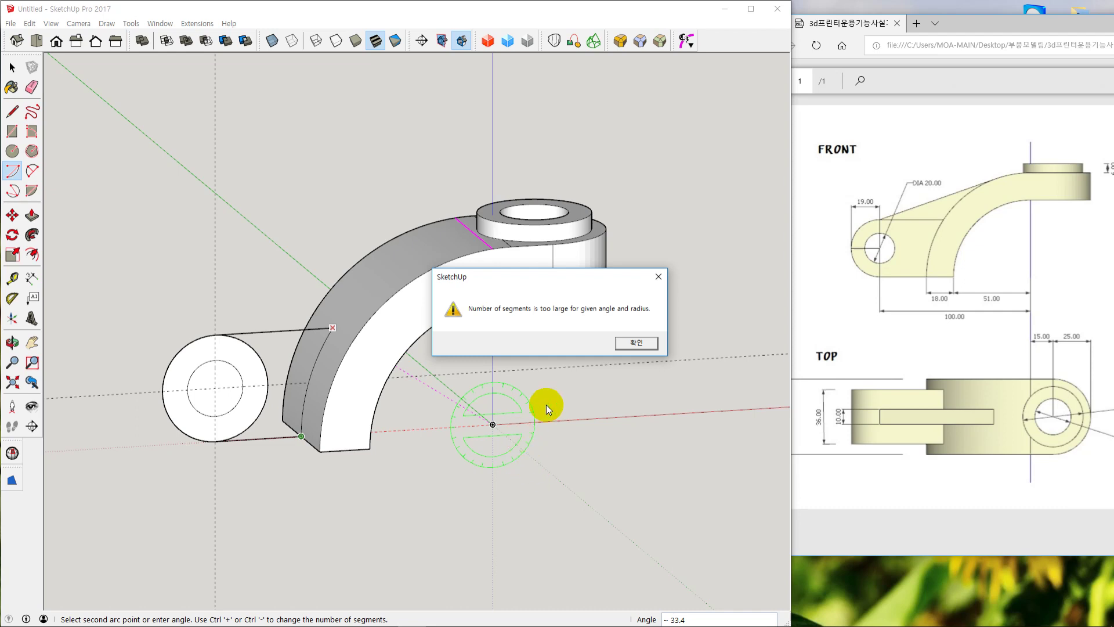
left_click(637, 343)
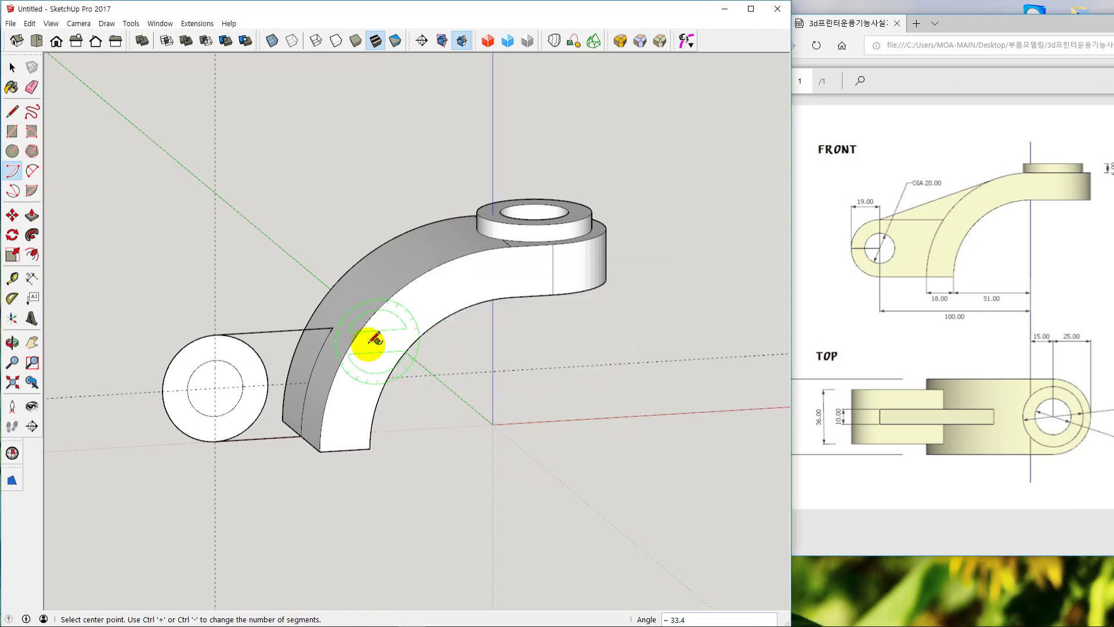
Compare the radius and segment count of the lug's short closing arc with those of the arm's outer arc
key("space")
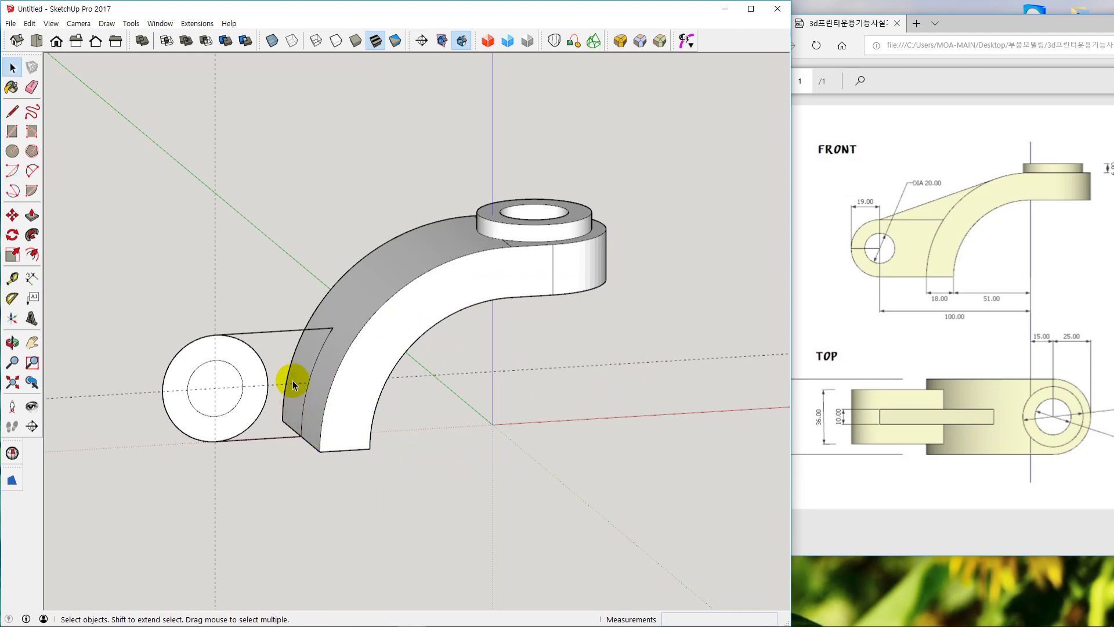
left_click(311, 371)
right_click(311, 371)
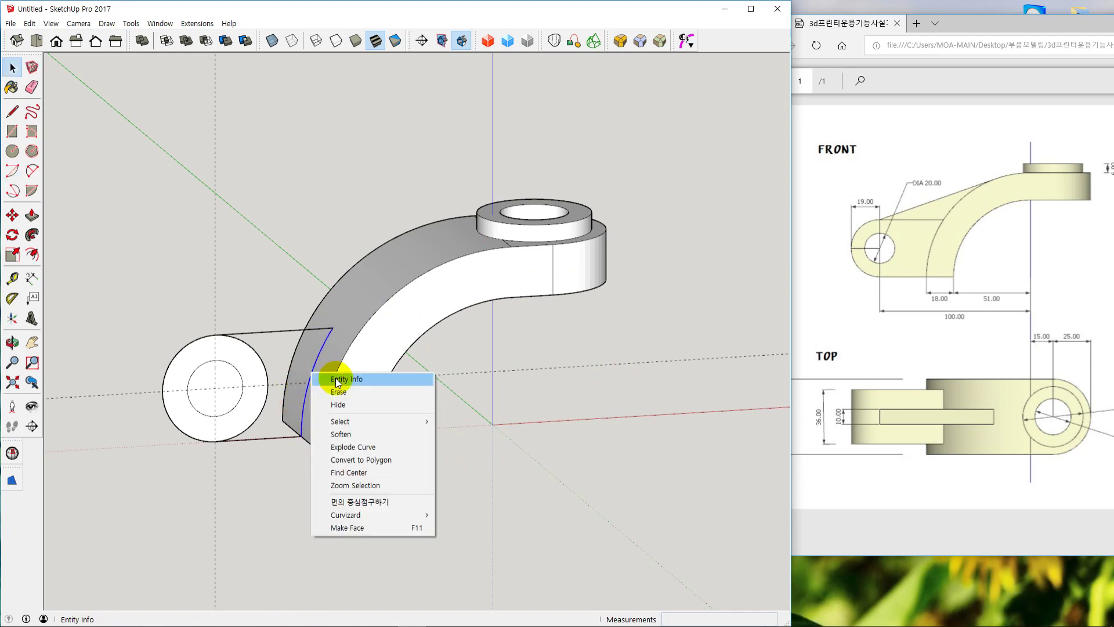
left_click(345, 375)
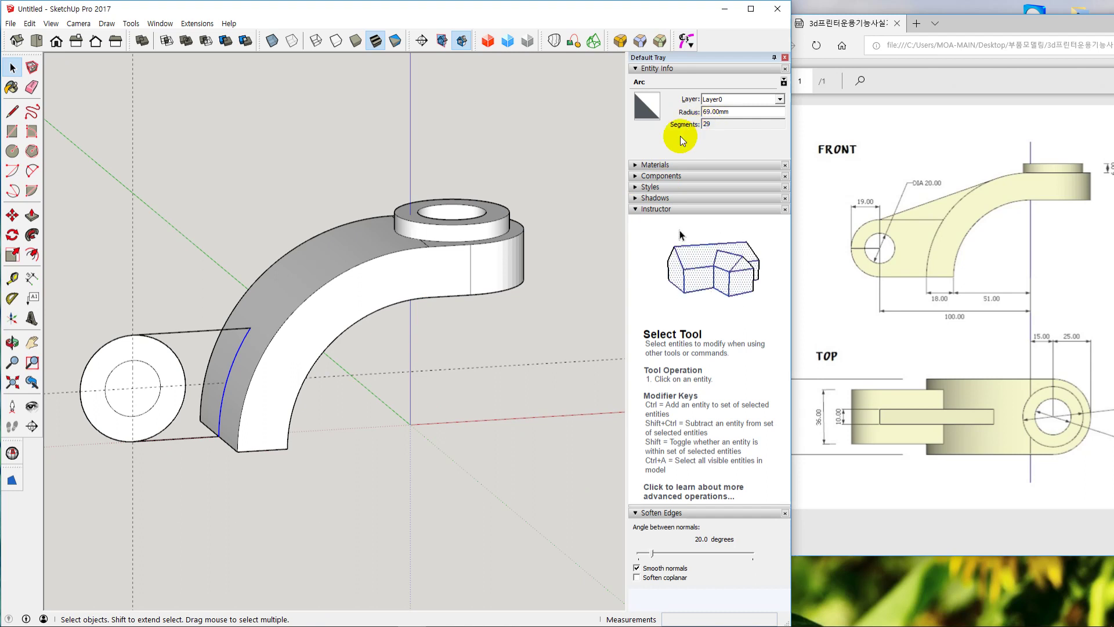
left_click(254, 352)
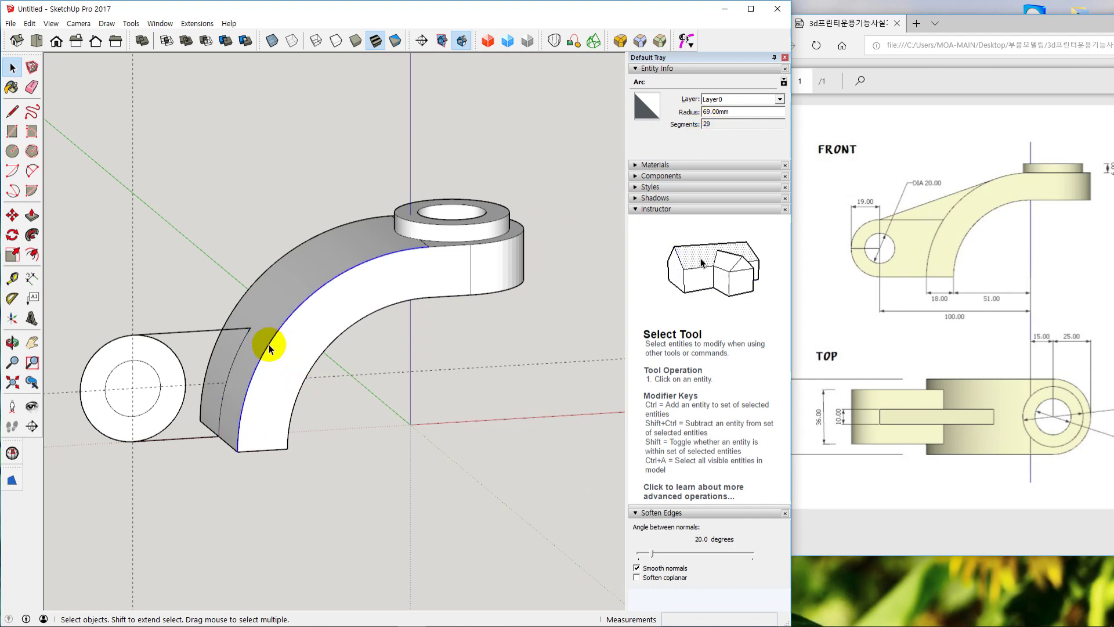
left_click(239, 354)
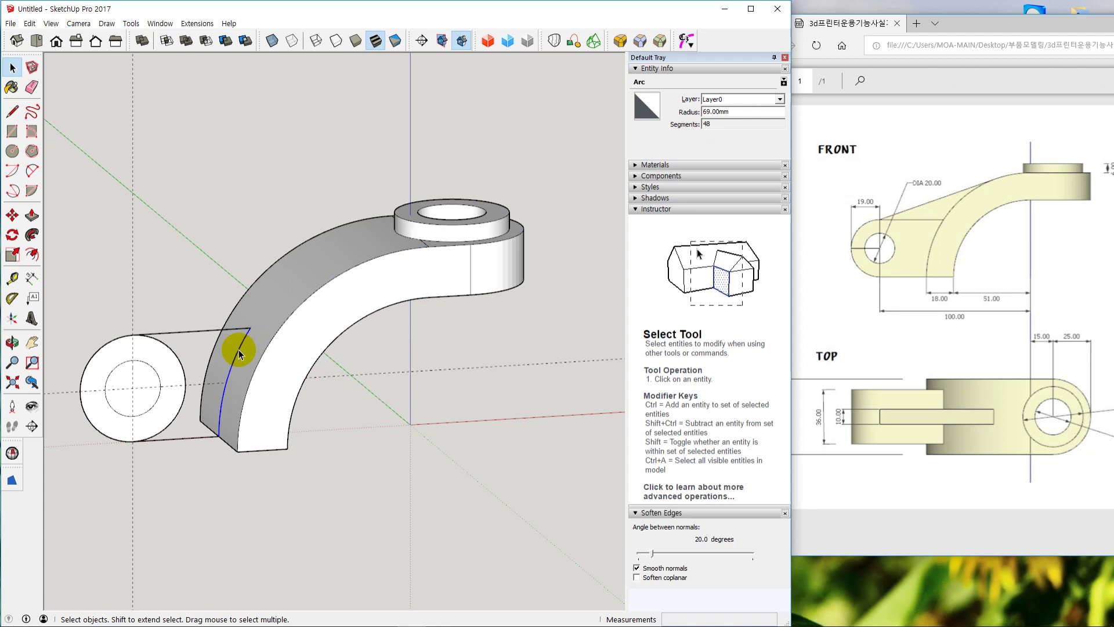
left_click(698, 120)
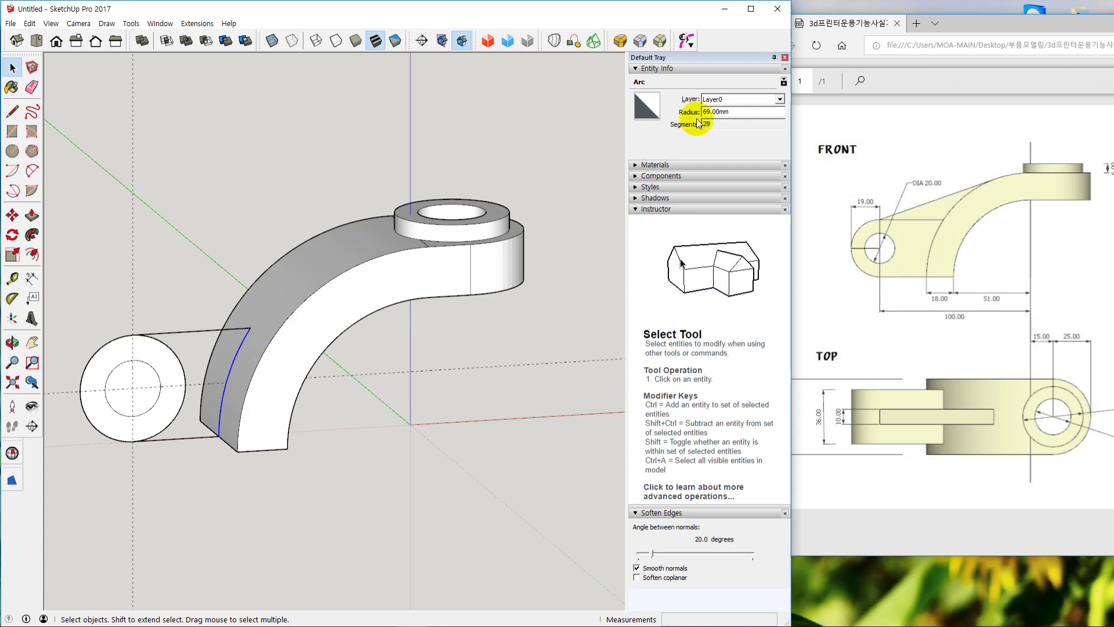
left_click(784, 57)
left_click(455, 426)
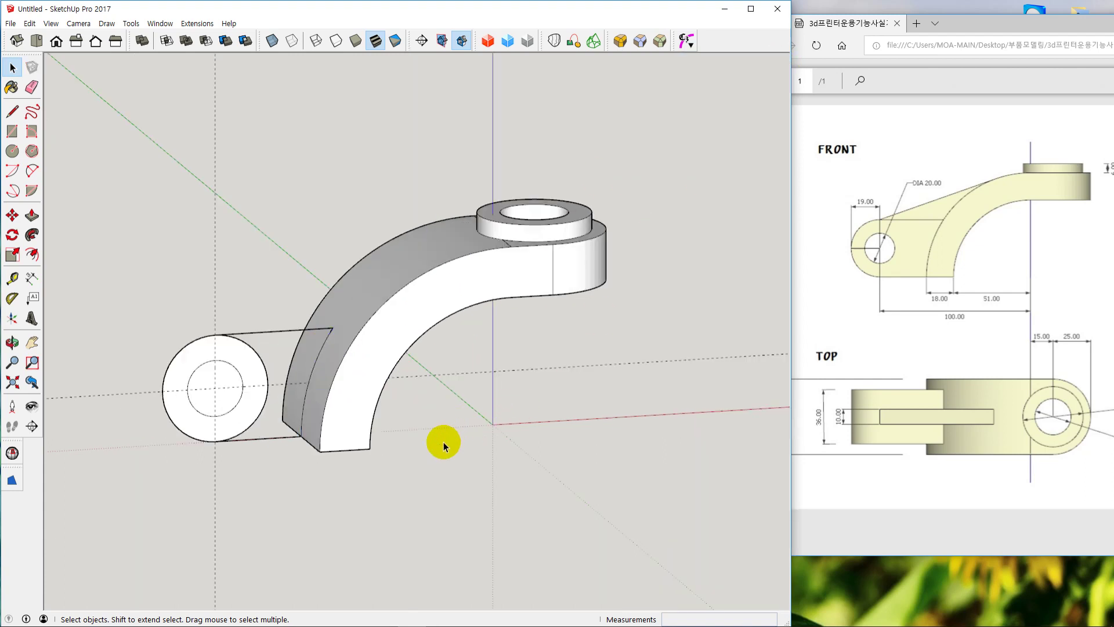
Replace the short arc with a 48-segment origin-centred arc from the lower line's end to the arm curve's upper edge, with X-ray display on
mouse_move(443, 441)
middle_mouse_down()
mouse_move(481, 403)
mouse_move(455, 444)
mouse_move(430, 437)
middle_mouse_up()
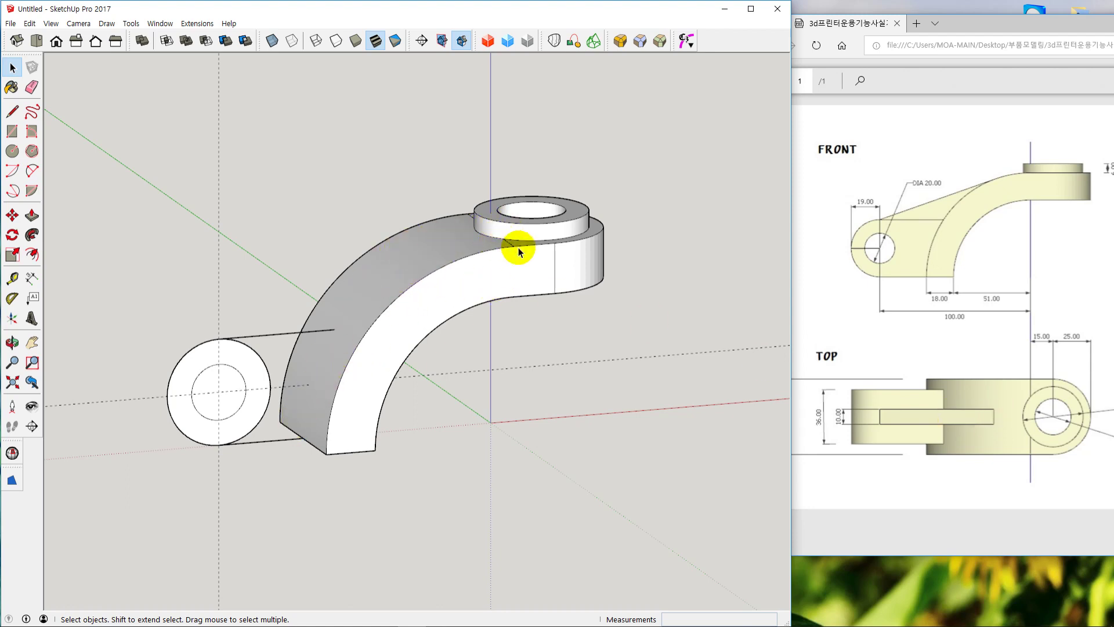
scroll(561, 356, "down", 1)
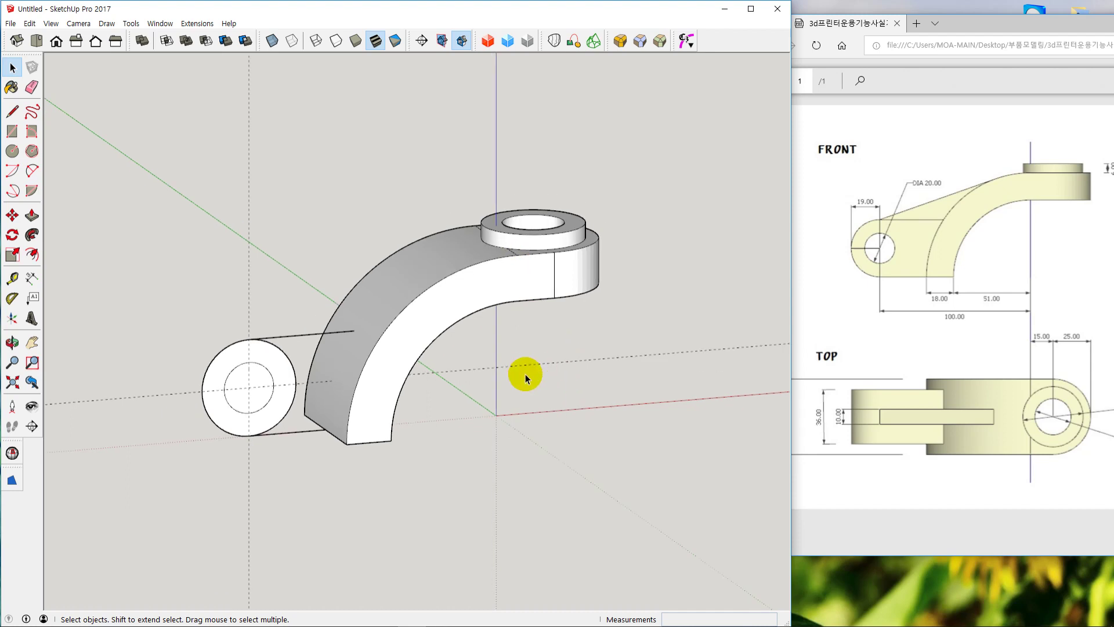
left_click(11, 174)
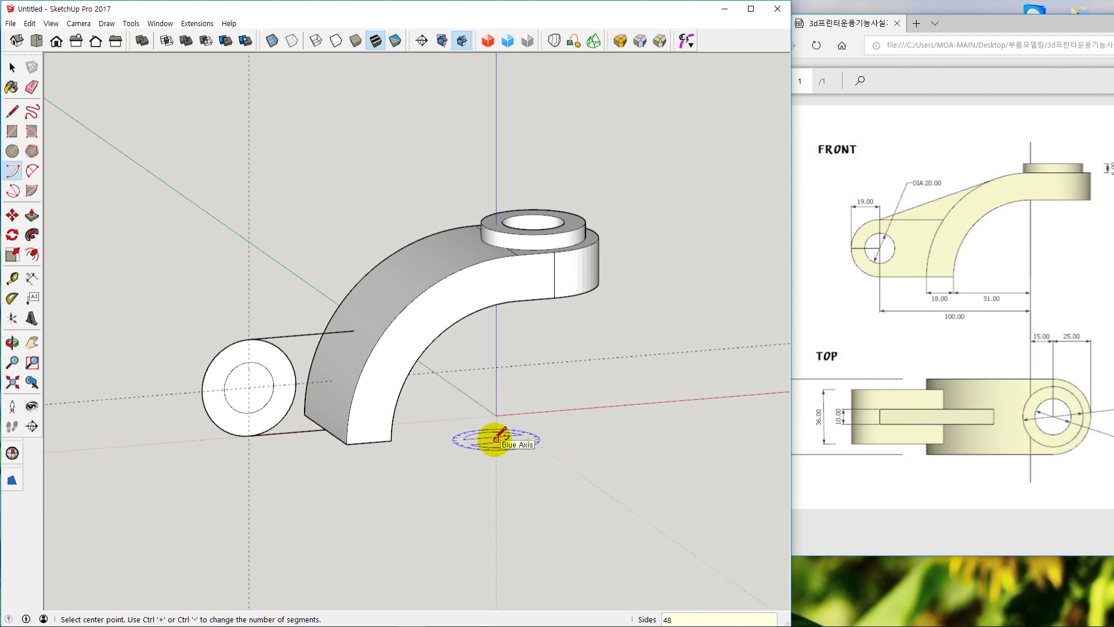
key("Left")
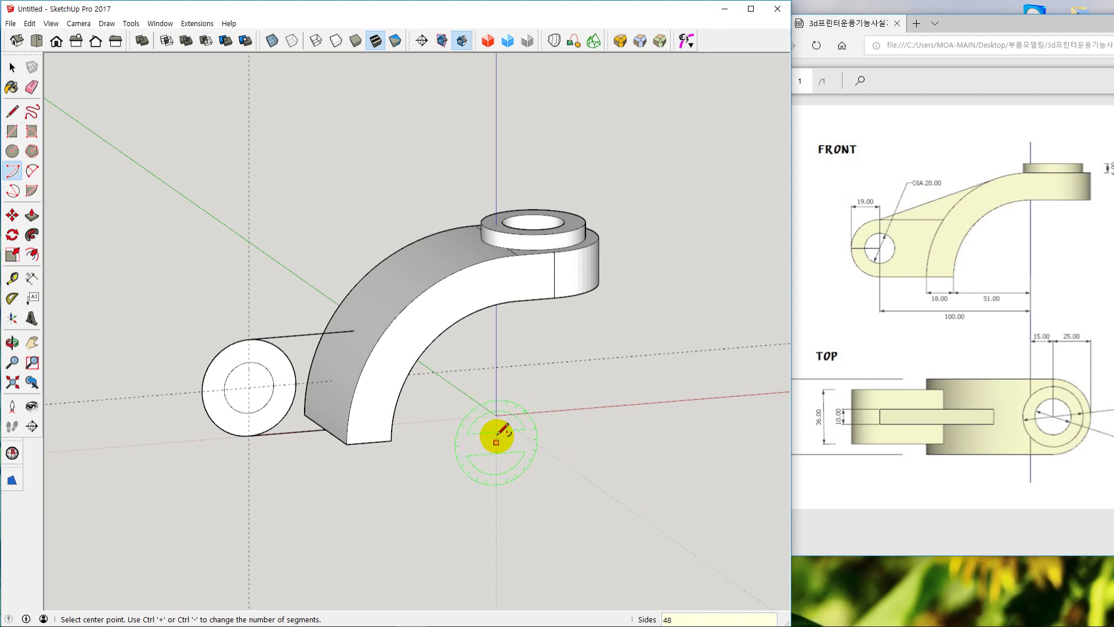
left_click(496, 415)
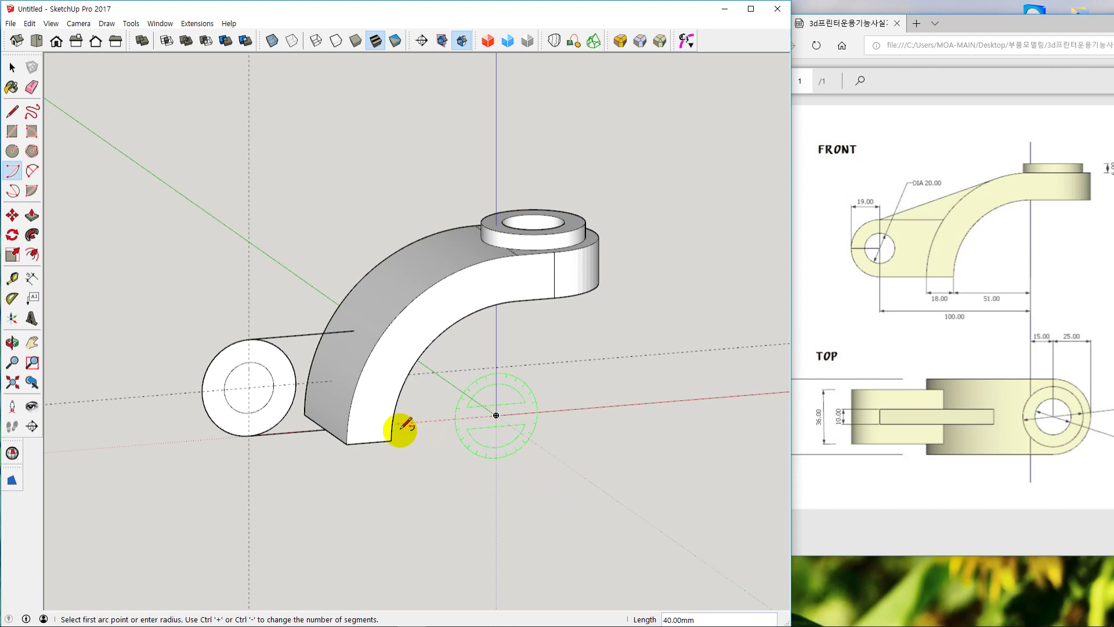
left_click(325, 430)
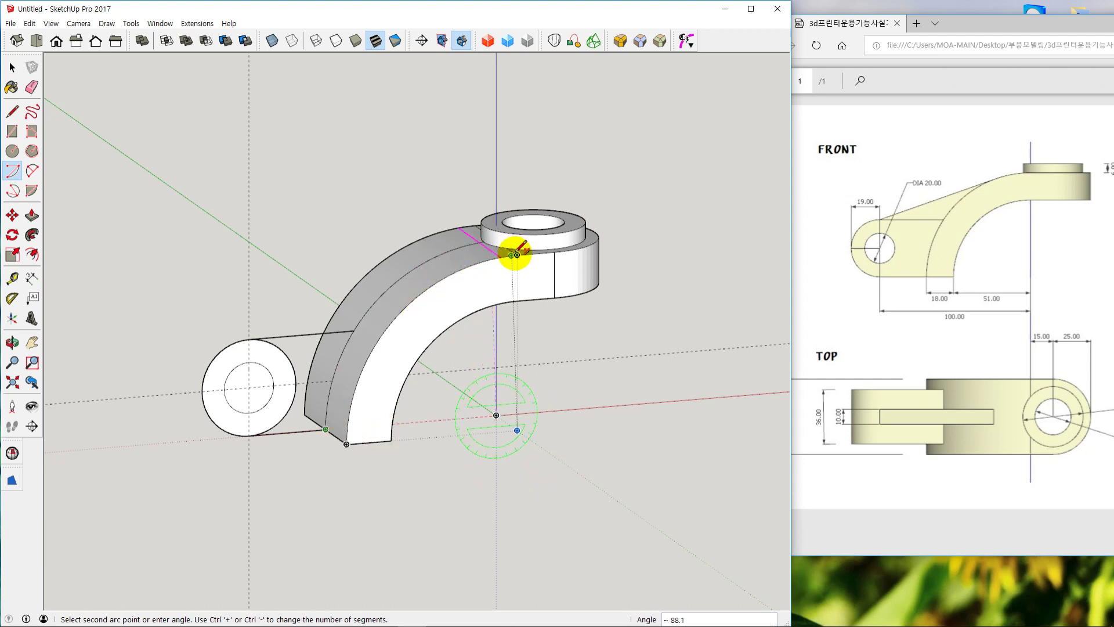
scroll(497, 241, "up", 4)
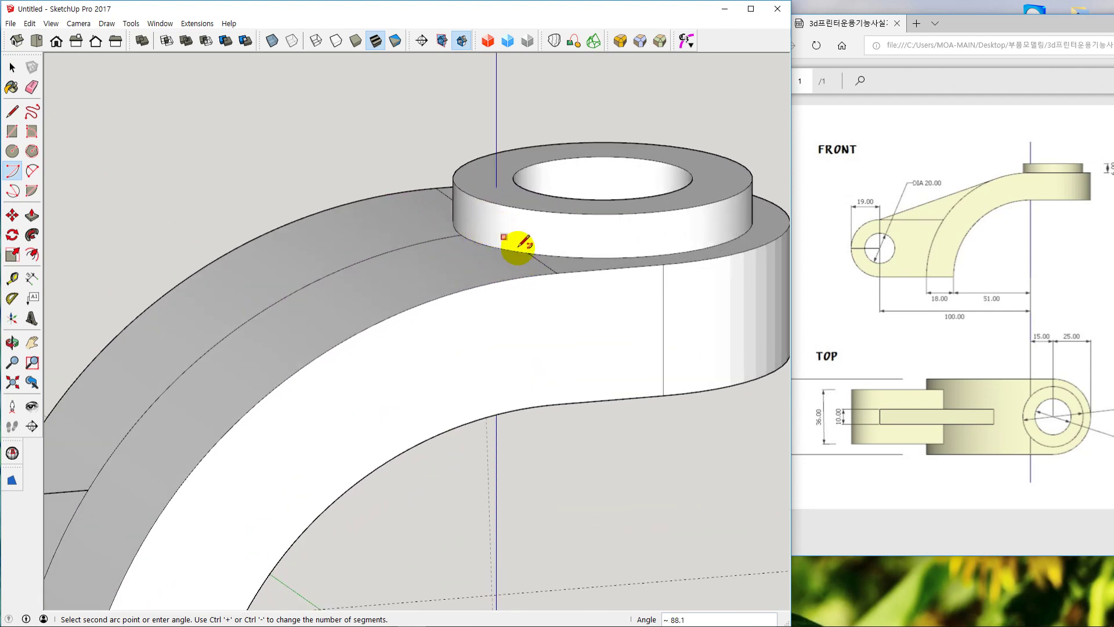
left_click(278, 44)
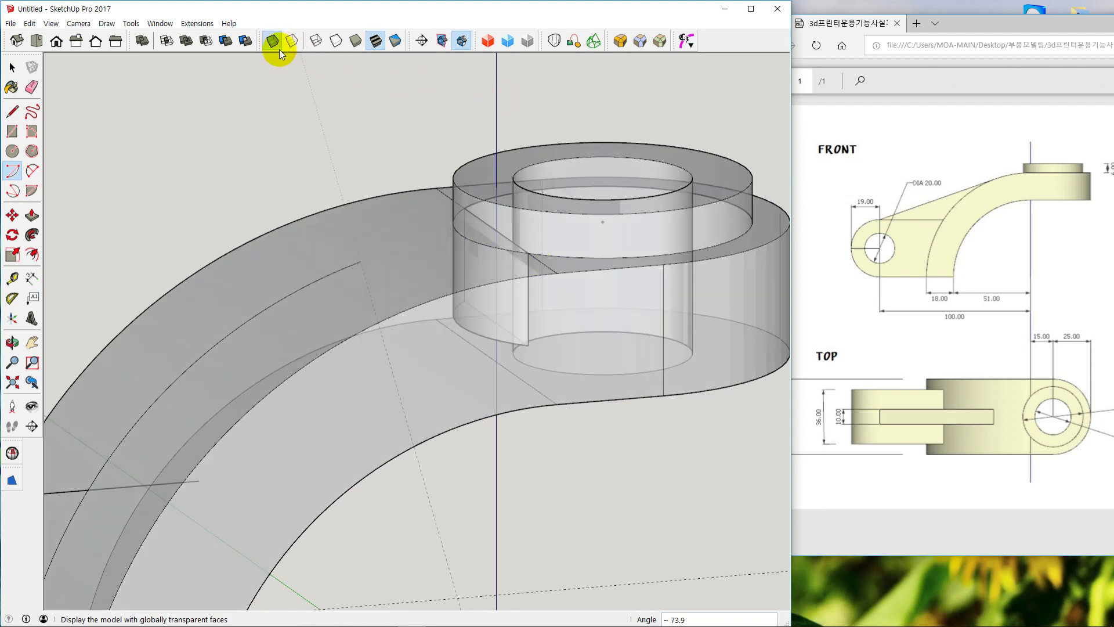
left_click(497, 230)
key("space")
scroll(500, 233, "down", 5)
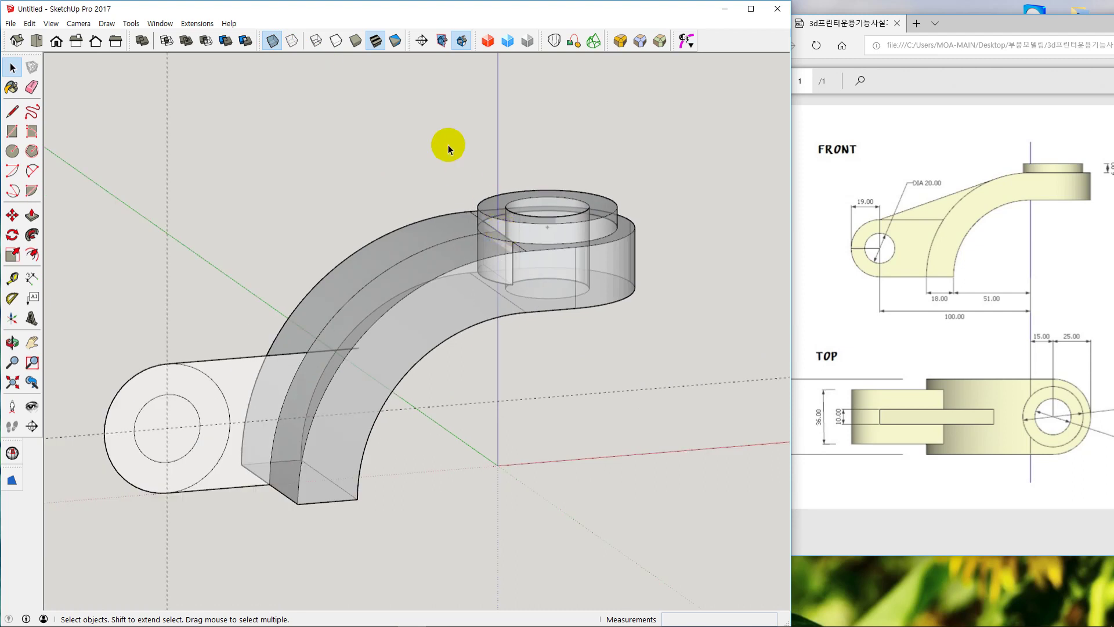
Turn off X-ray display and undo the lug's origin-centred closing arc
left_click(272, 41)
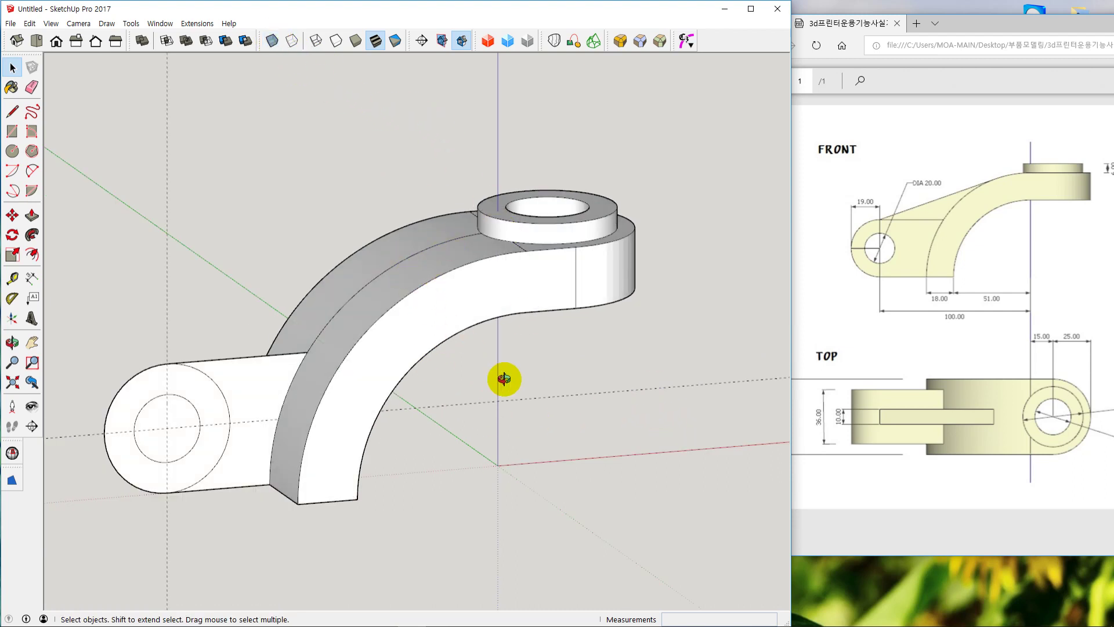
middle_click_drag(504, 379, 469, 407)
left_click(283, 389)
scroll(492, 464, "down", 2)
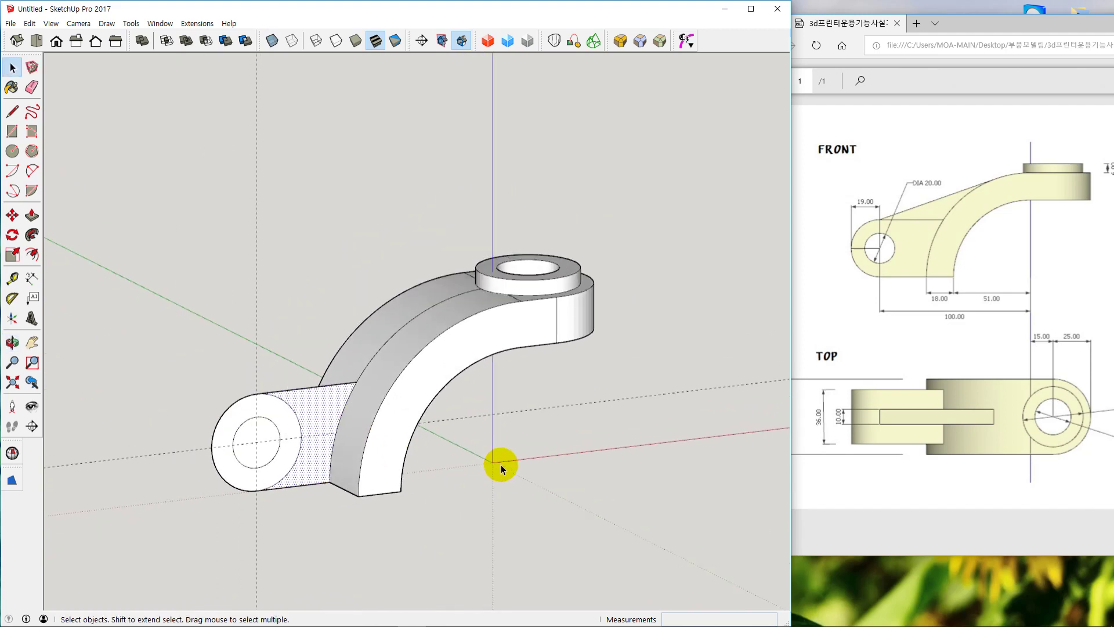
middle_click_drag(500, 465, 532, 411, "shift")
left_click(505, 446)
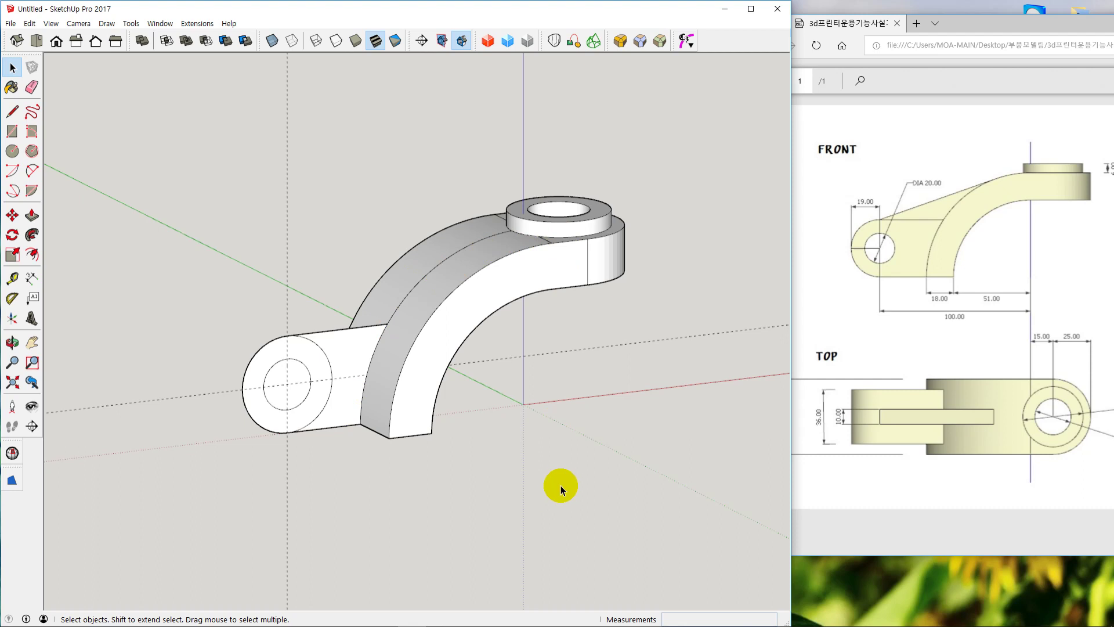
key("ctrl+z")
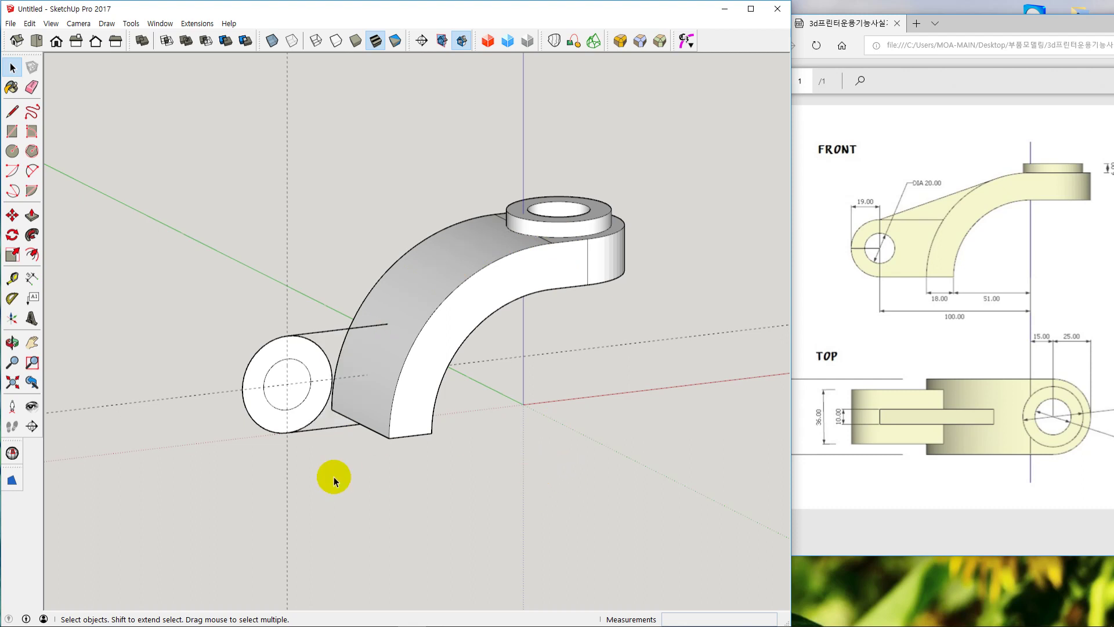
Copy the arm's front outer arc across the arm's outer surface to the arm-side end of the lug's lower line
left_click(402, 362)
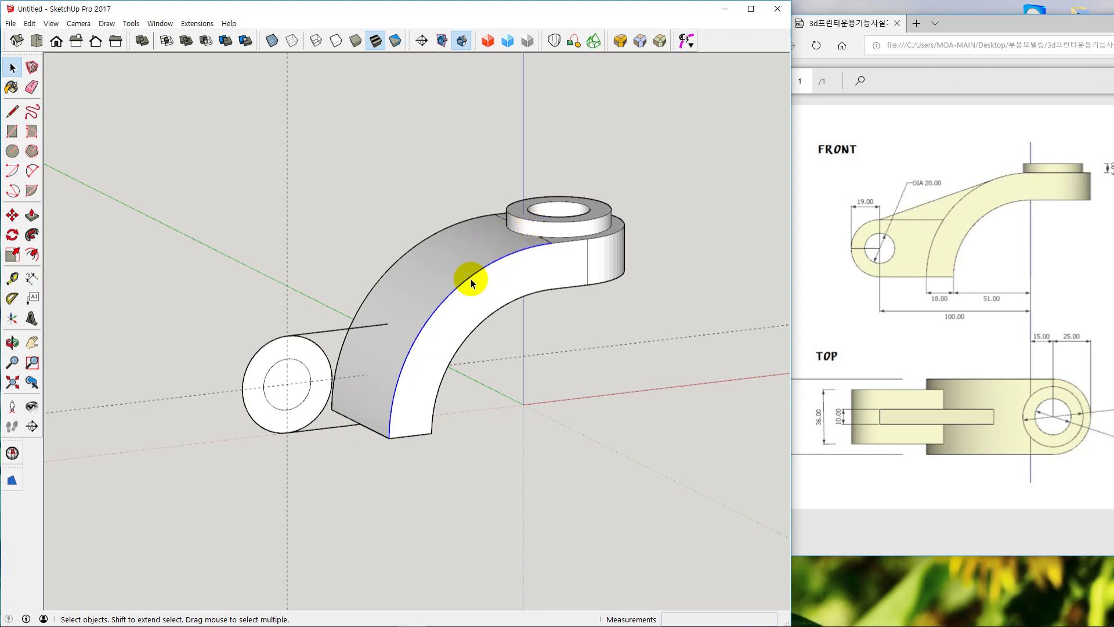
key("Delete")
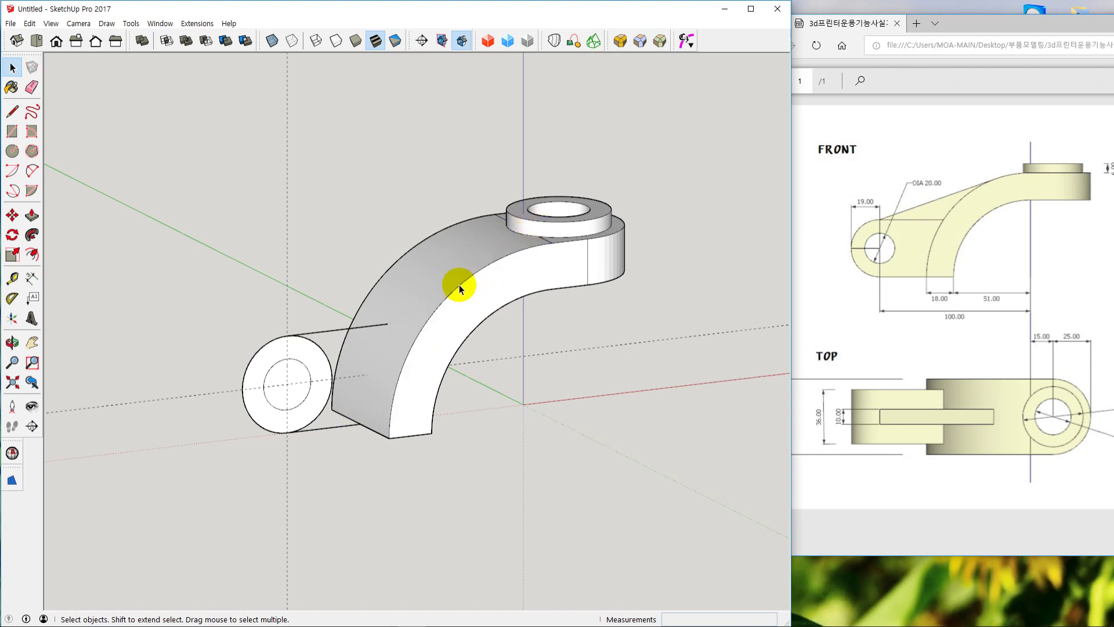
key("ctrl+z")
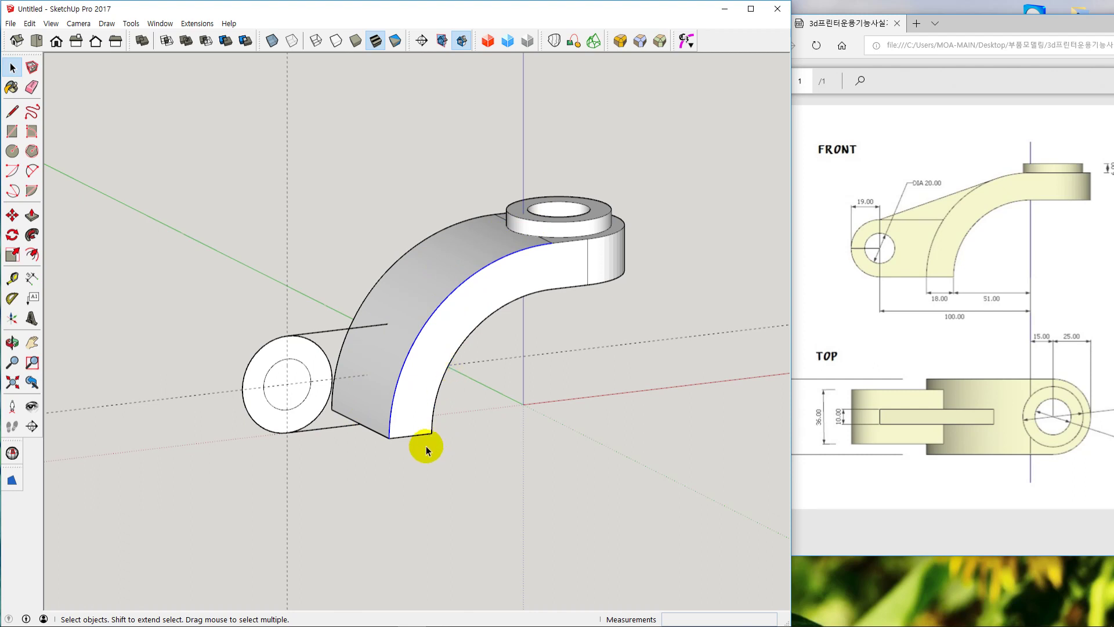
middle_click_drag(428, 447, 513, 461)
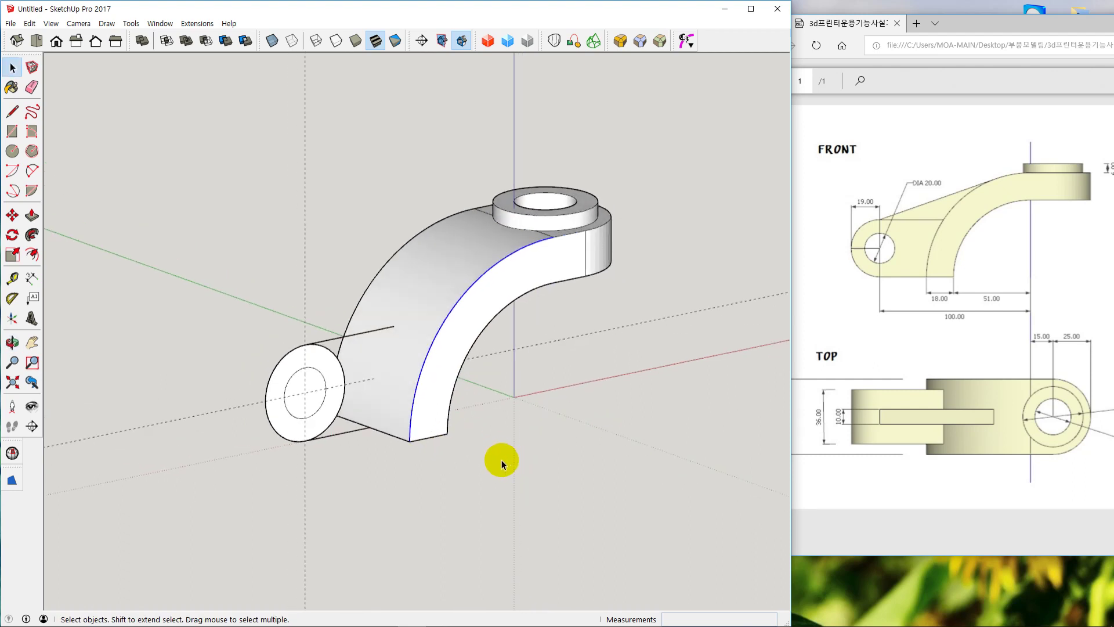
key("m")
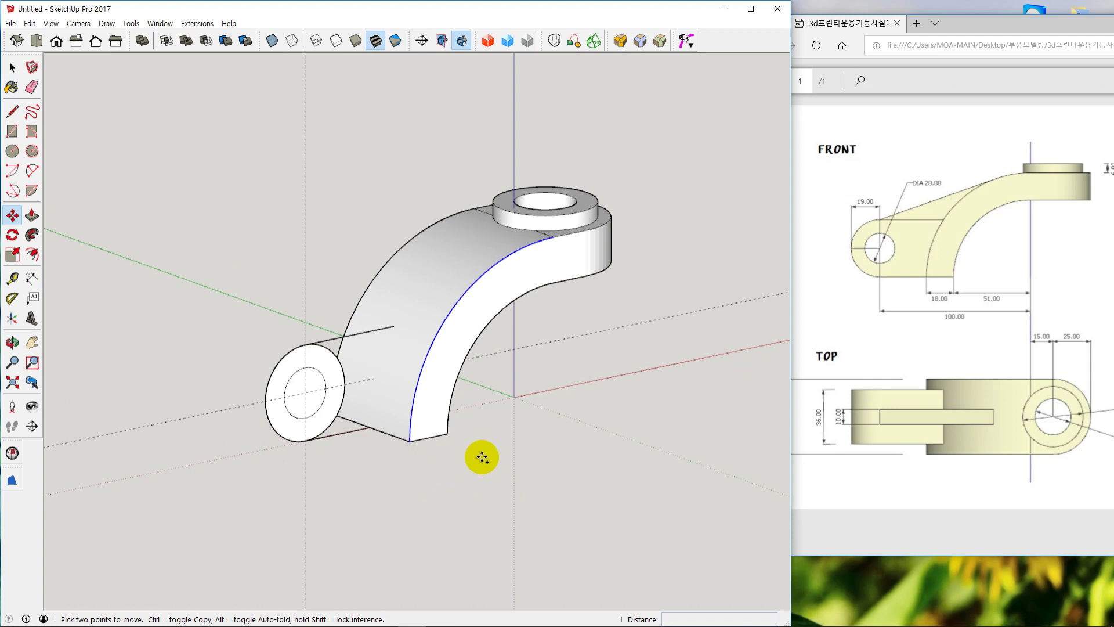
left_click(409, 442)
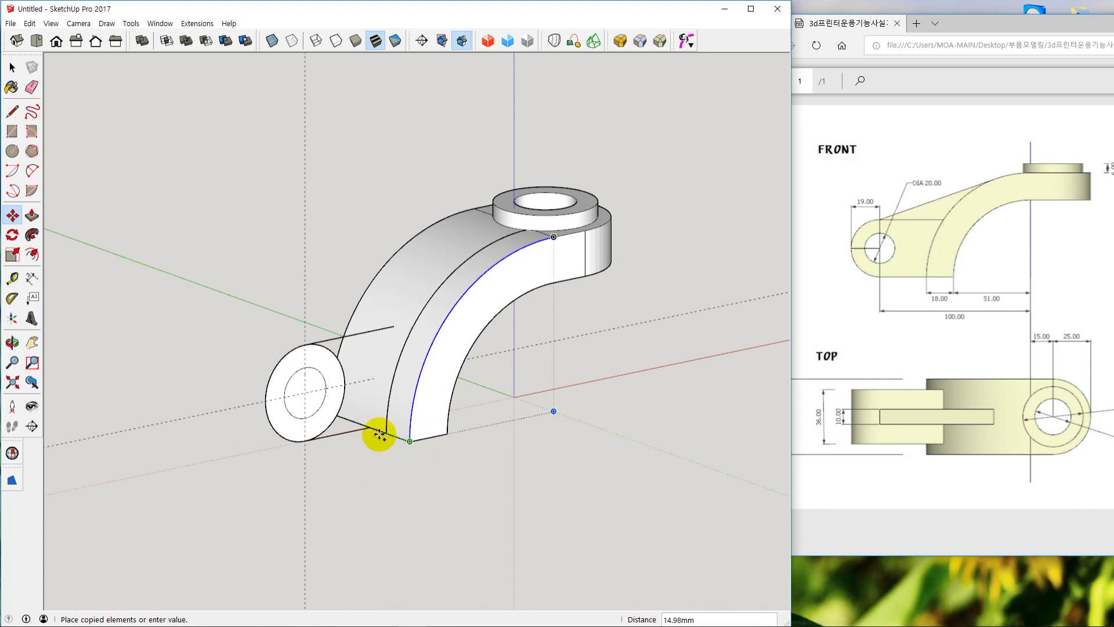
left_click(372, 429)
key("space")
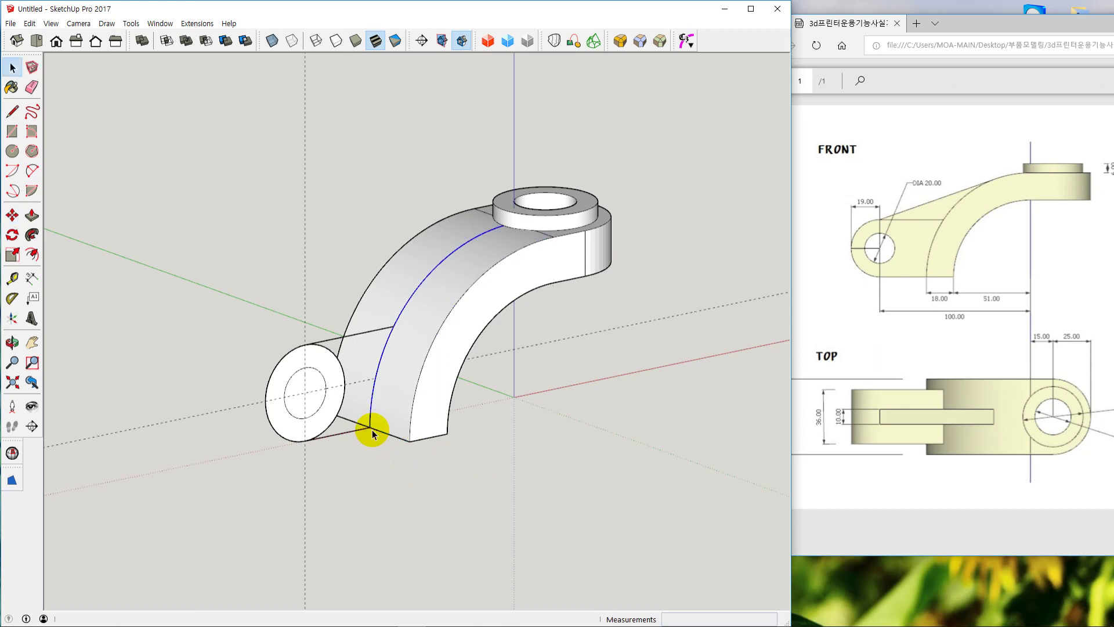
left_click(436, 483)
Examine closely how the copied arc meets the arm-side ends of the lug's lower and upper lines
middle_click_drag(485, 490, 392, 460)
scroll(347, 428, "up", 8)
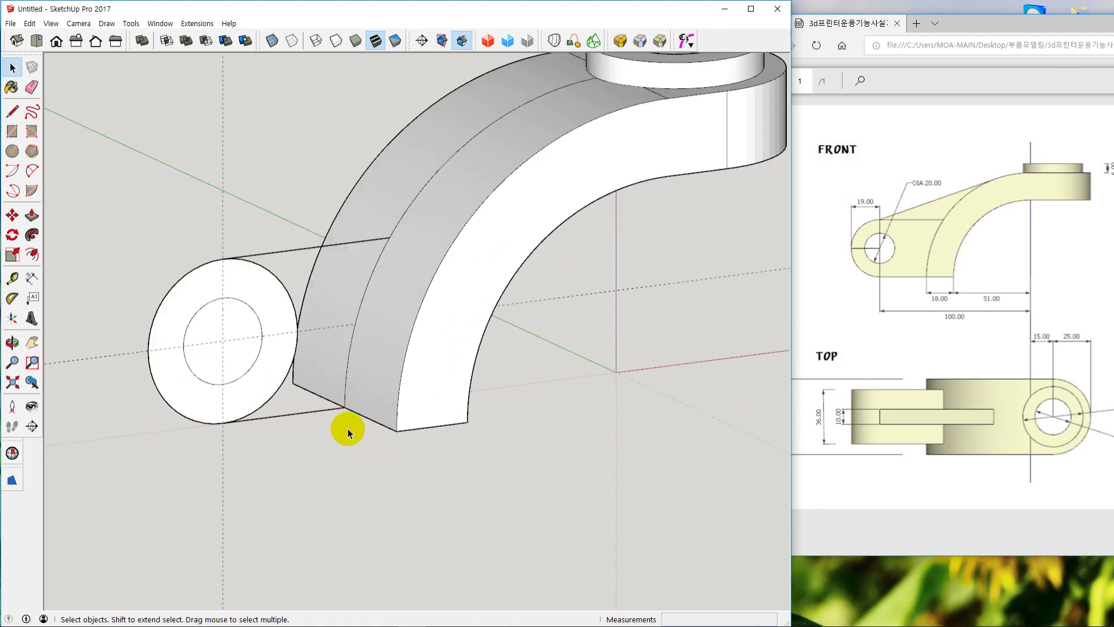
scroll(347, 375, "up", 5)
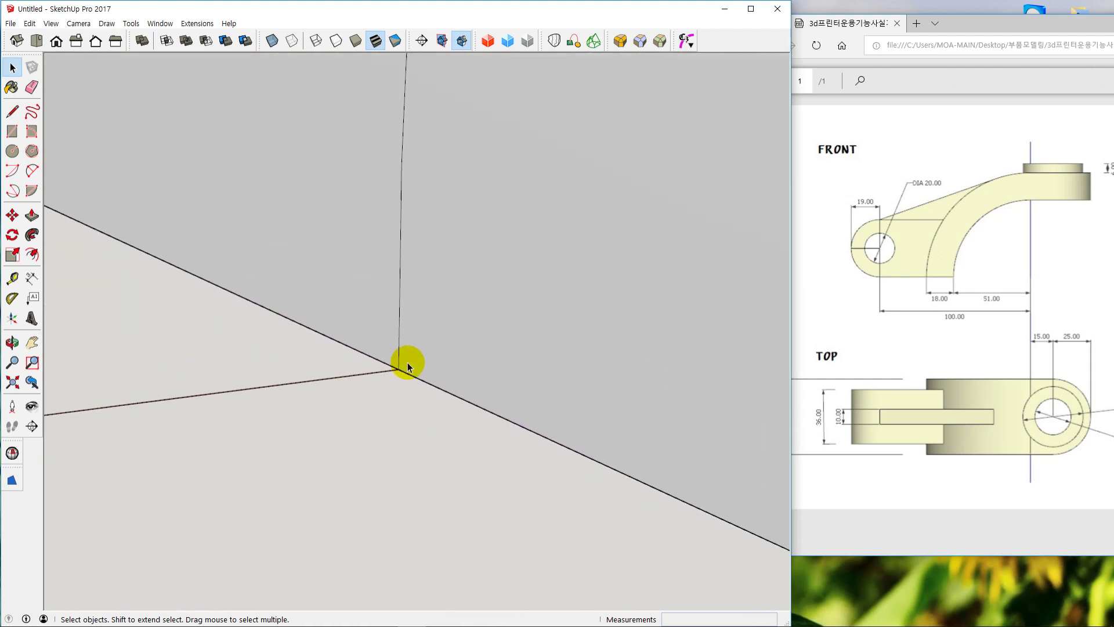
middle_click_drag(401, 376, 388, 366, "shift")
scroll(390, 364, "down", 6)
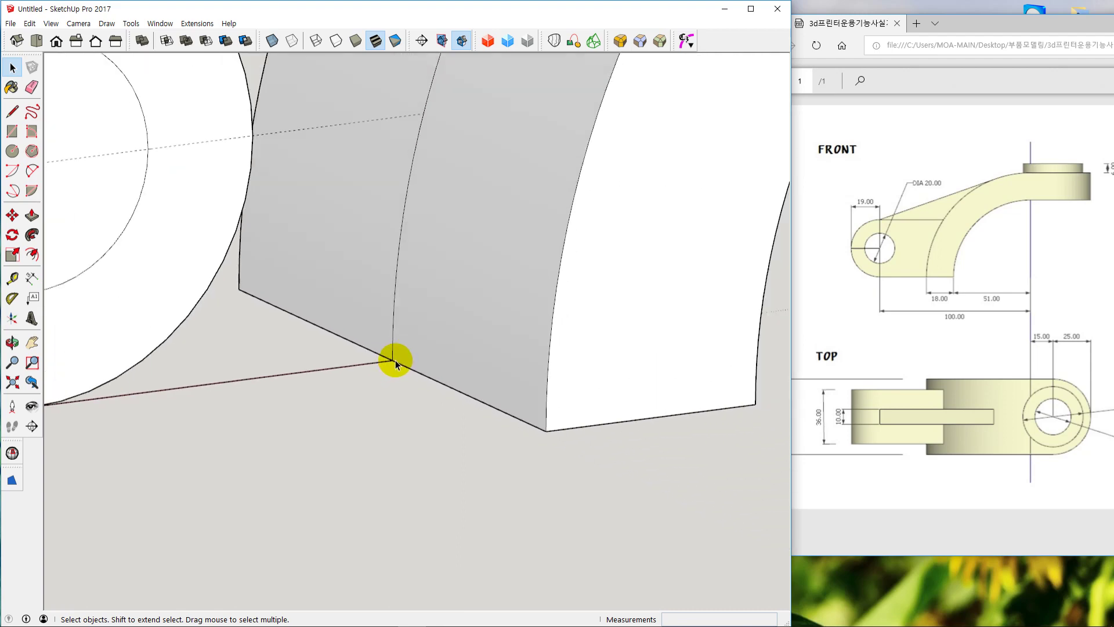
scroll(426, 285, "down", 2)
scroll(403, 222, "up", 10)
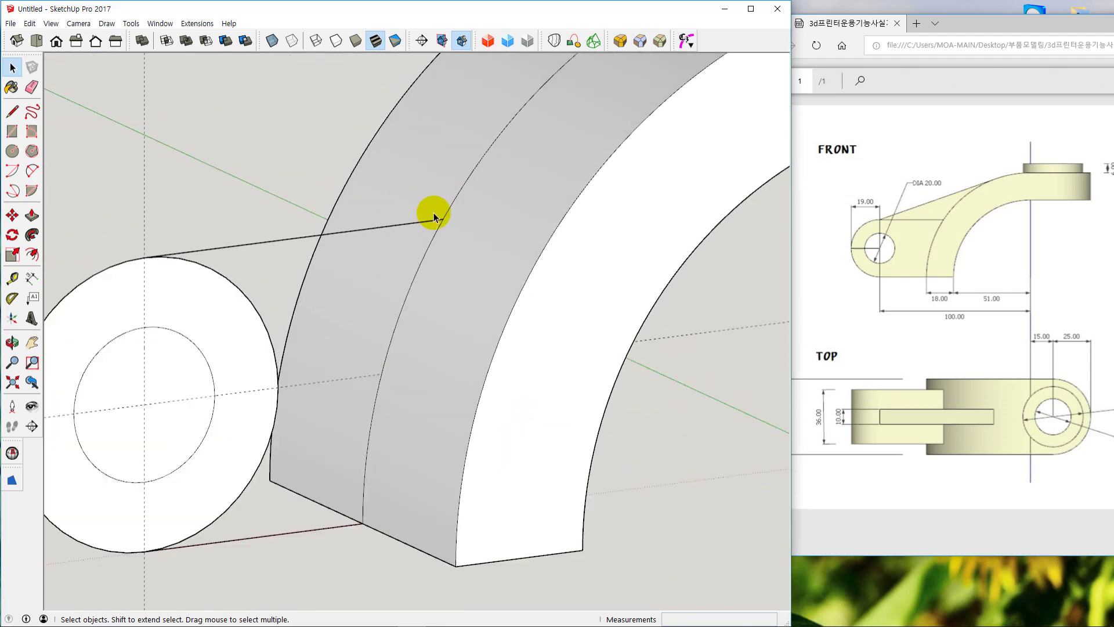
scroll(456, 232, "up", 5)
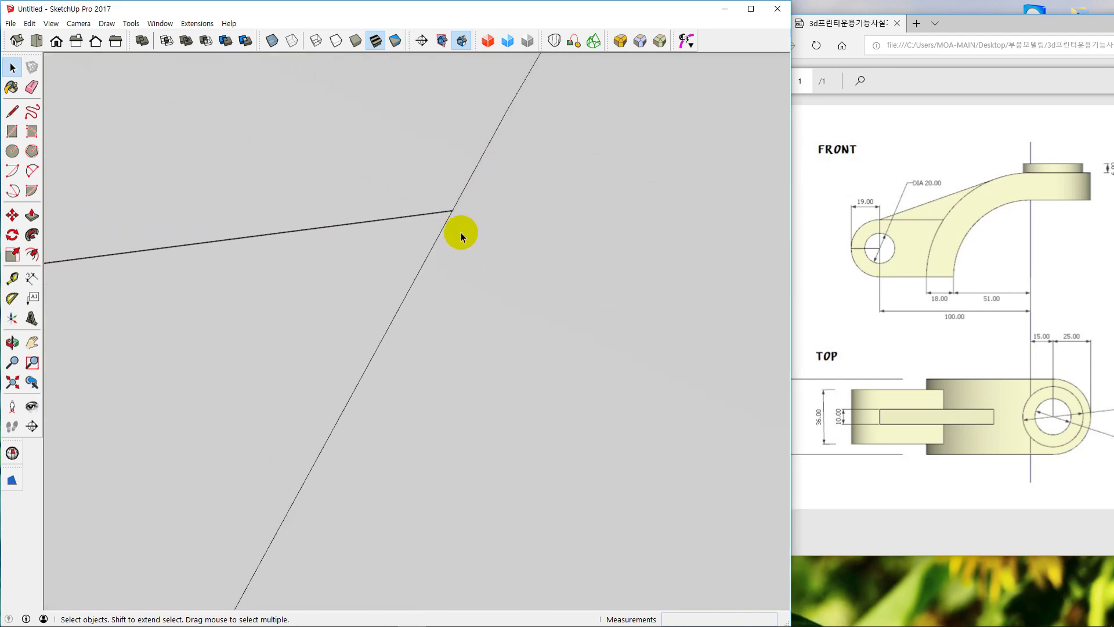
scroll(459, 229, "down", 5)
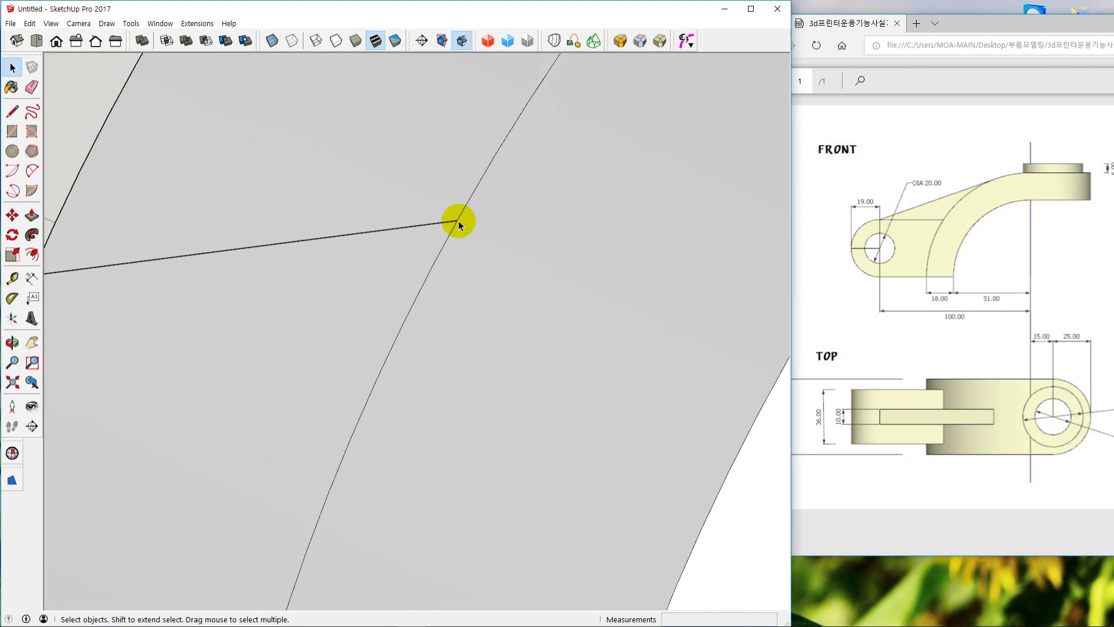
scroll(459, 225, "down", 4)
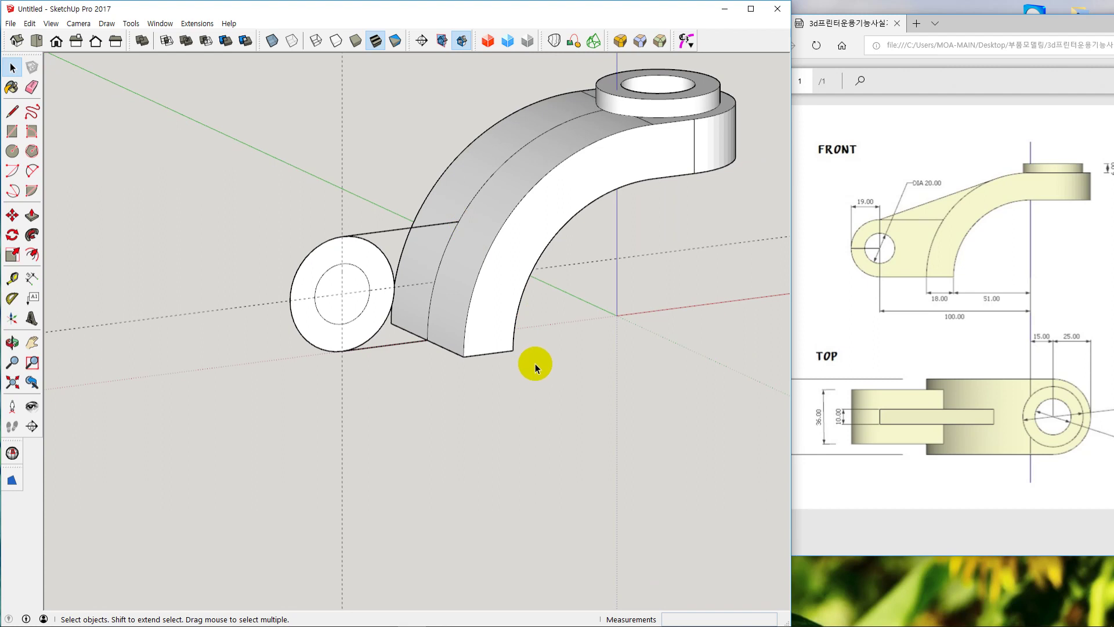
Delete the lug's lower and upper lines between the outer circle and the arm
middle_click_drag(545, 375, 529, 385)
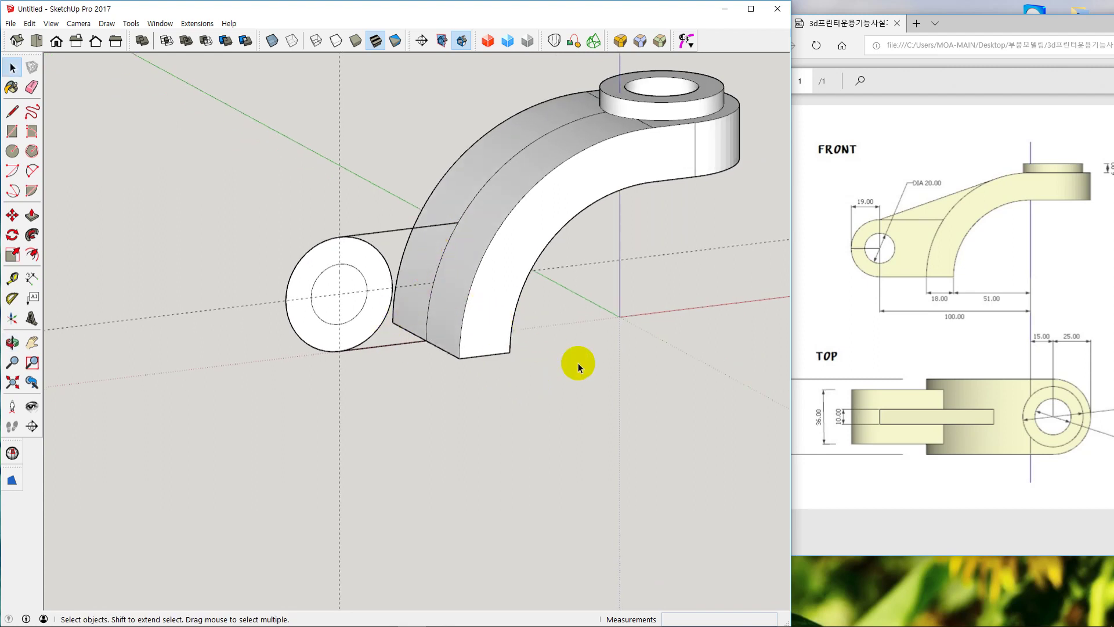
middle_click_drag(551, 400, 552, 401)
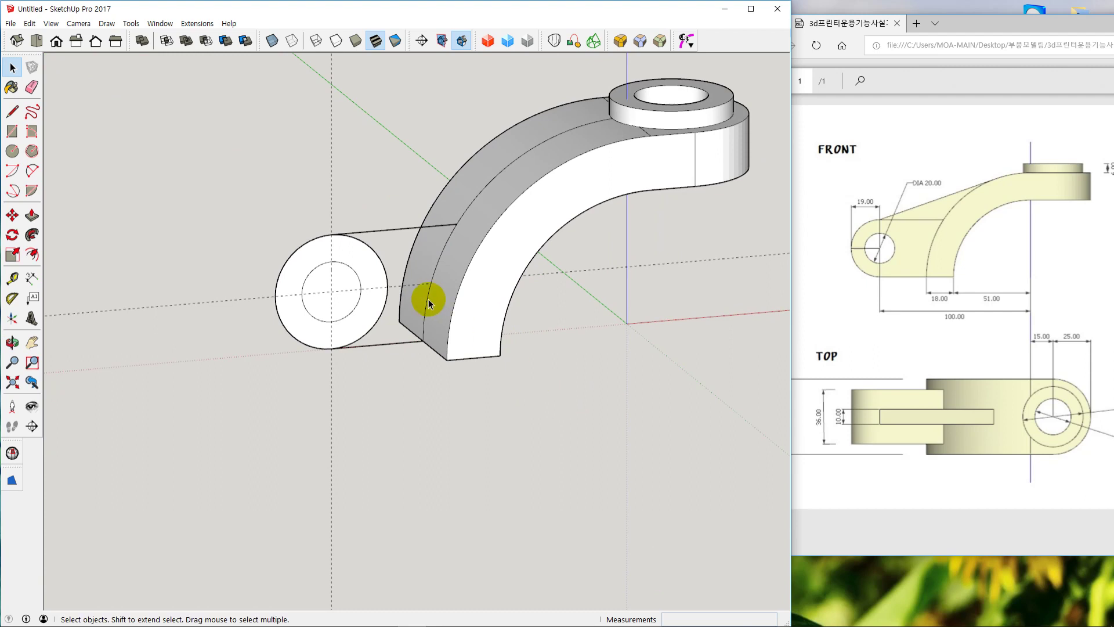
left_click(403, 343)
left_click(403, 347)
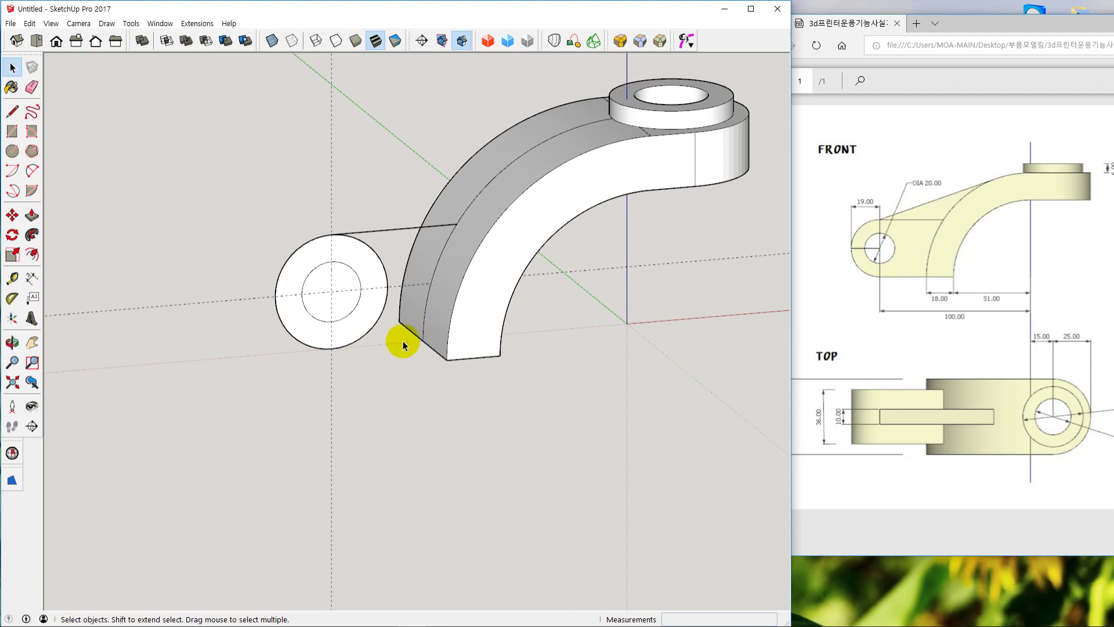
left_click(393, 231)
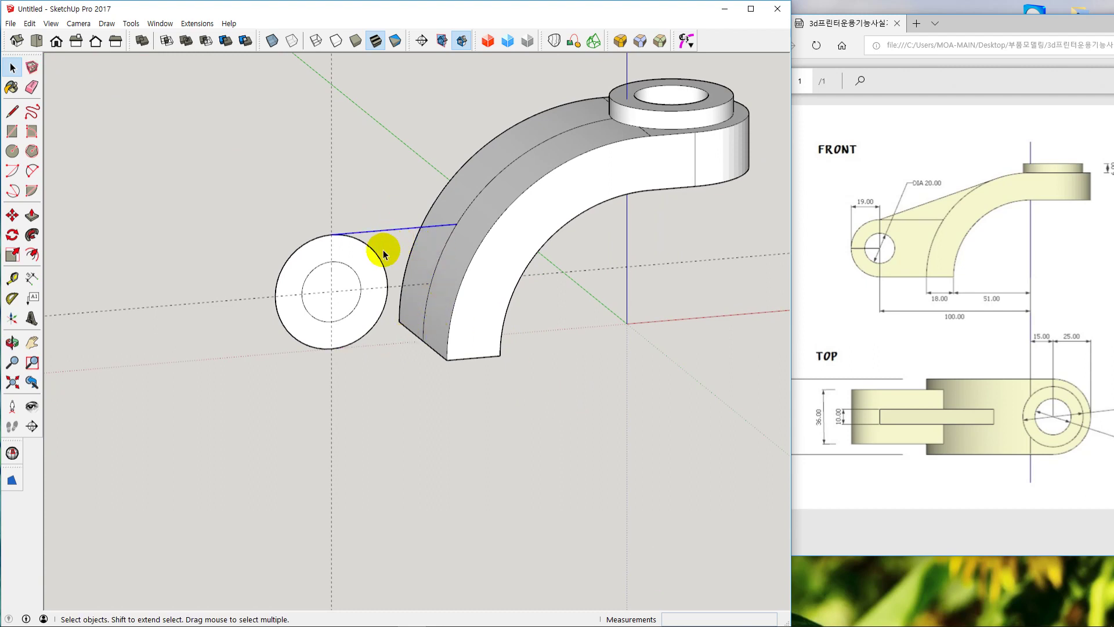
key("Delete")
Redraw the lug's two lines from the lowest and highest points of its outer circle to the copied arc
key("l")
left_click(332, 349)
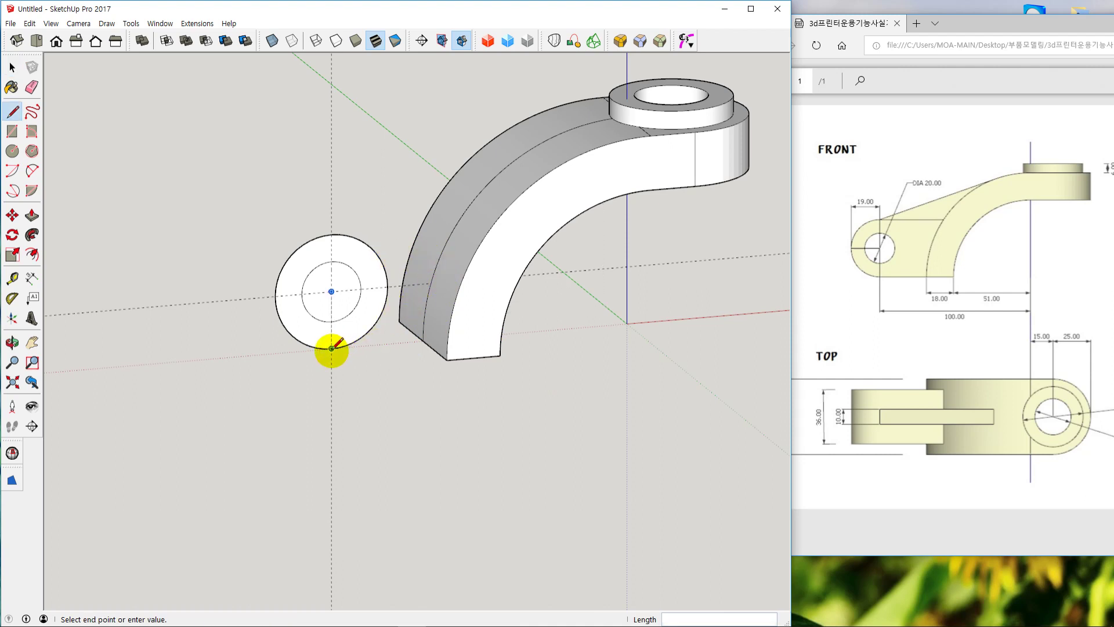
left_click(423, 340)
key("space")
key("l")
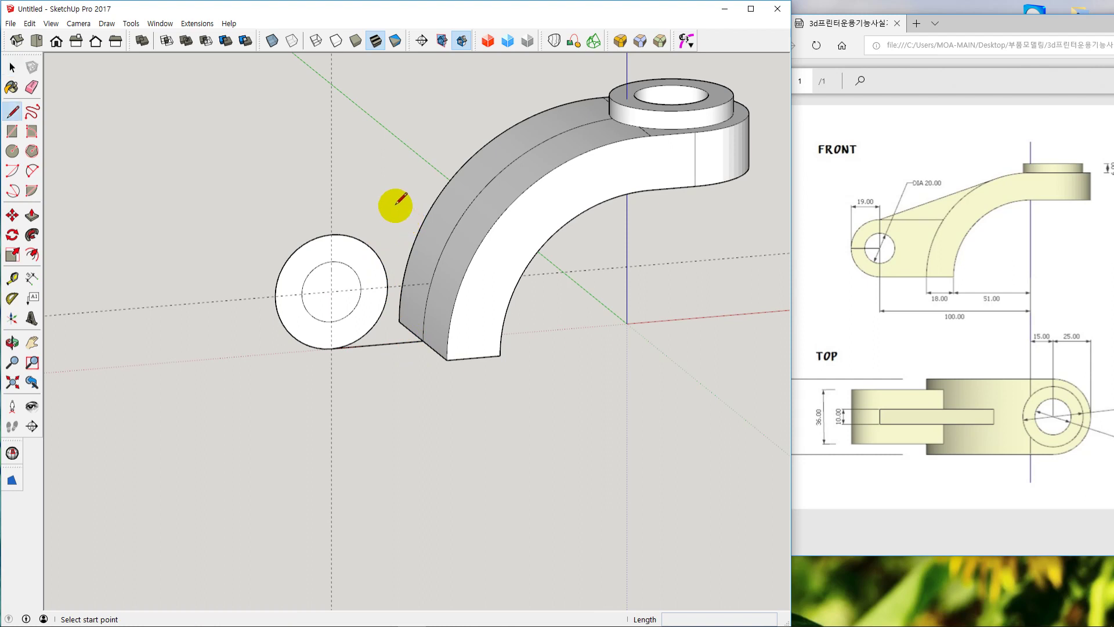
left_click(332, 234)
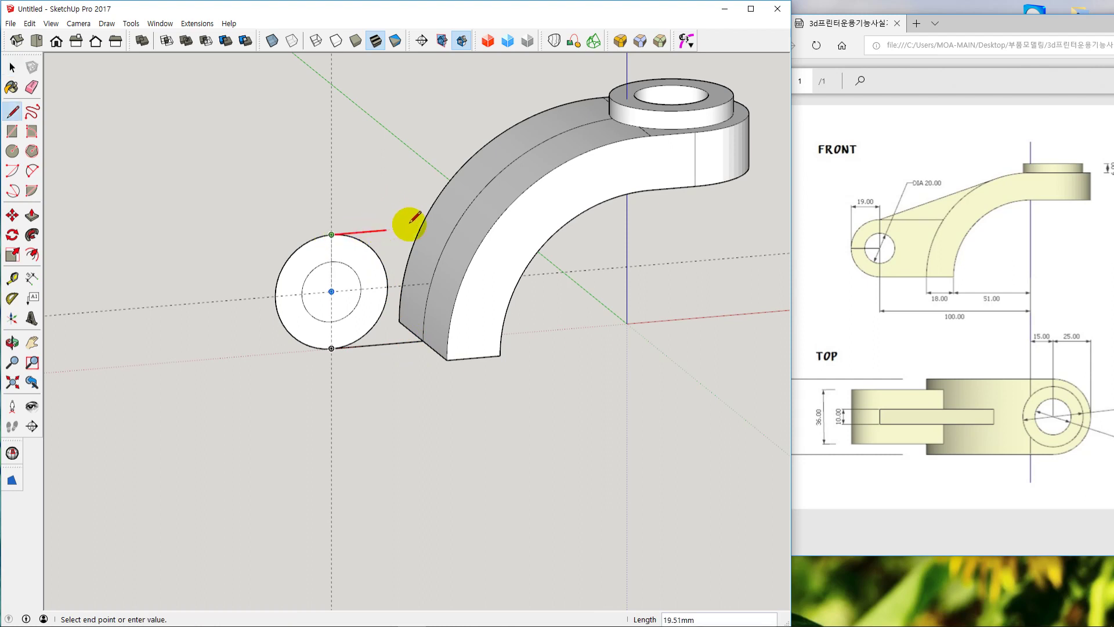
left_click(461, 223)
key("space")
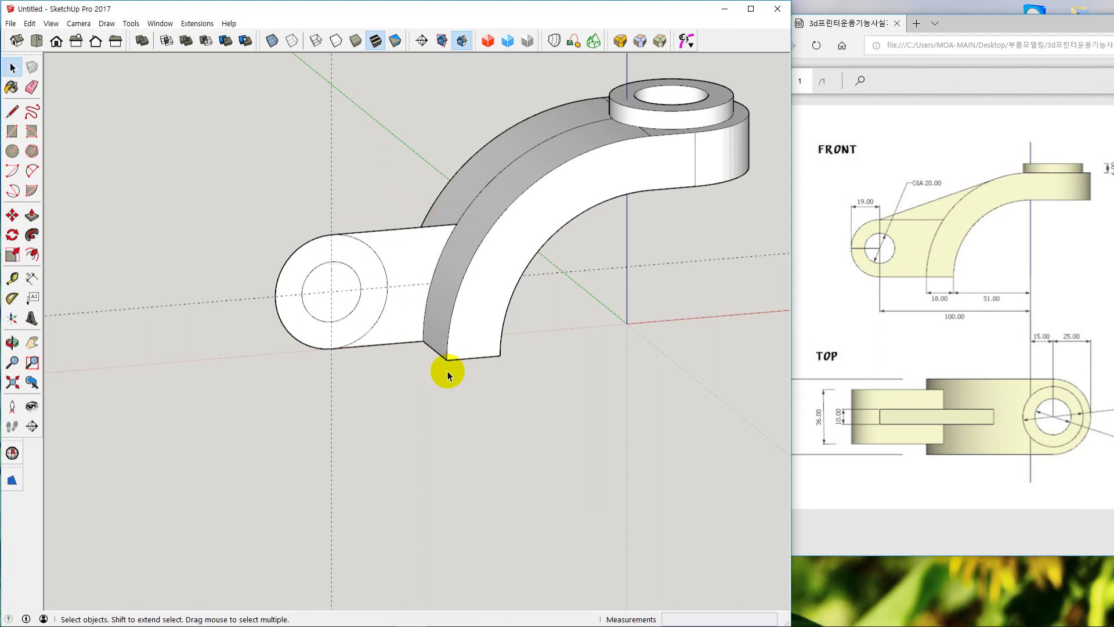
Examine the closed lug profile against the arm's front outer arc
middle_click_drag(441, 401, 531, 406)
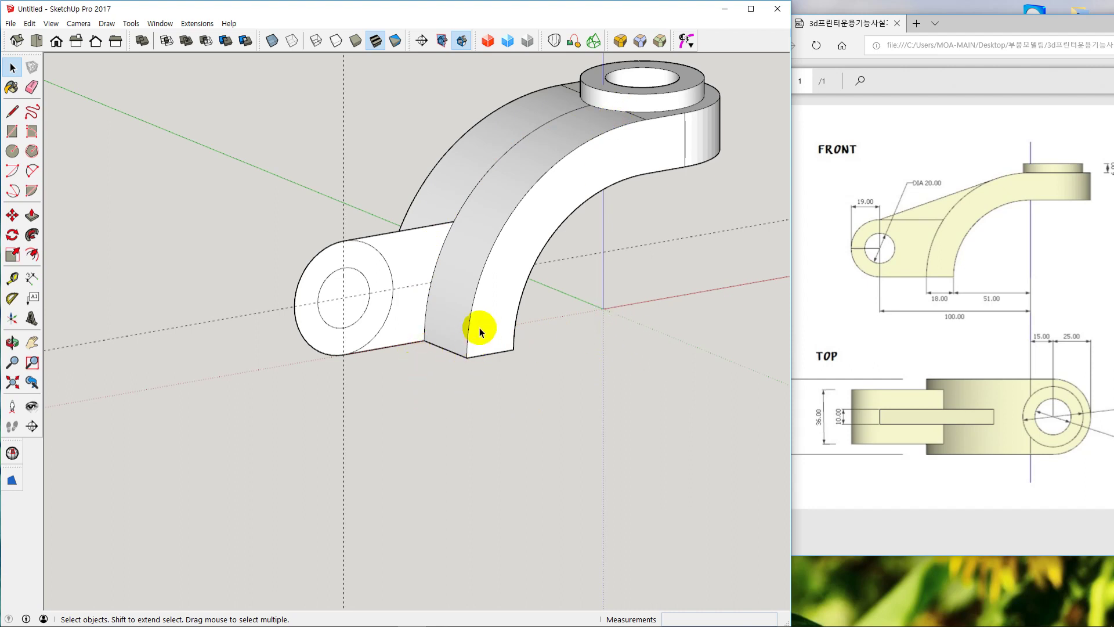
left_click(470, 315)
left_click(549, 304)
left_click(494, 240)
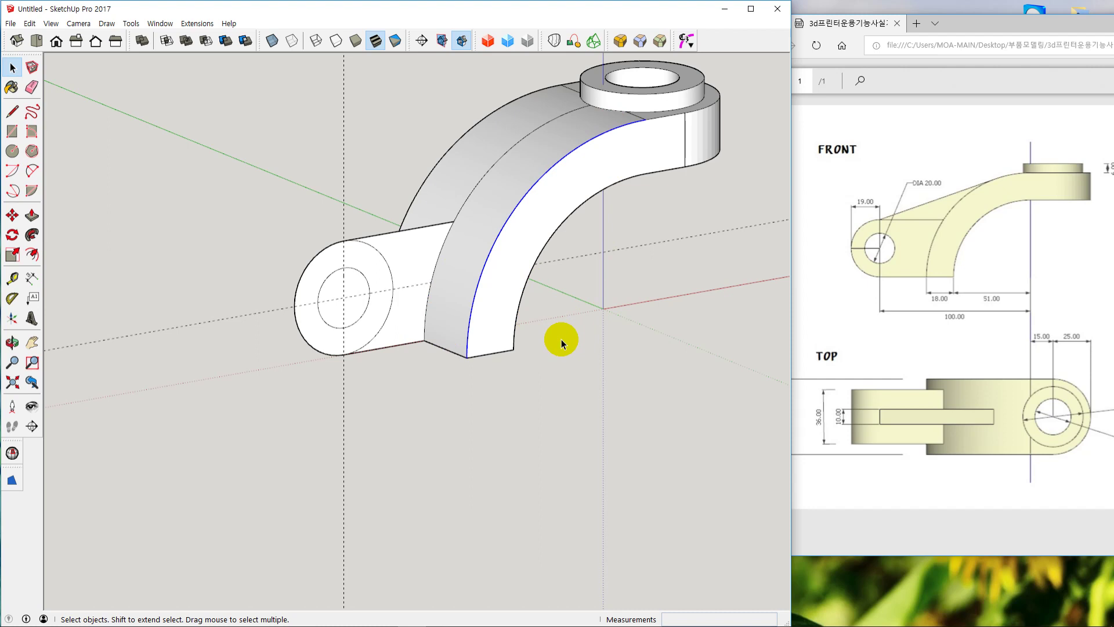
left_click(612, 324)
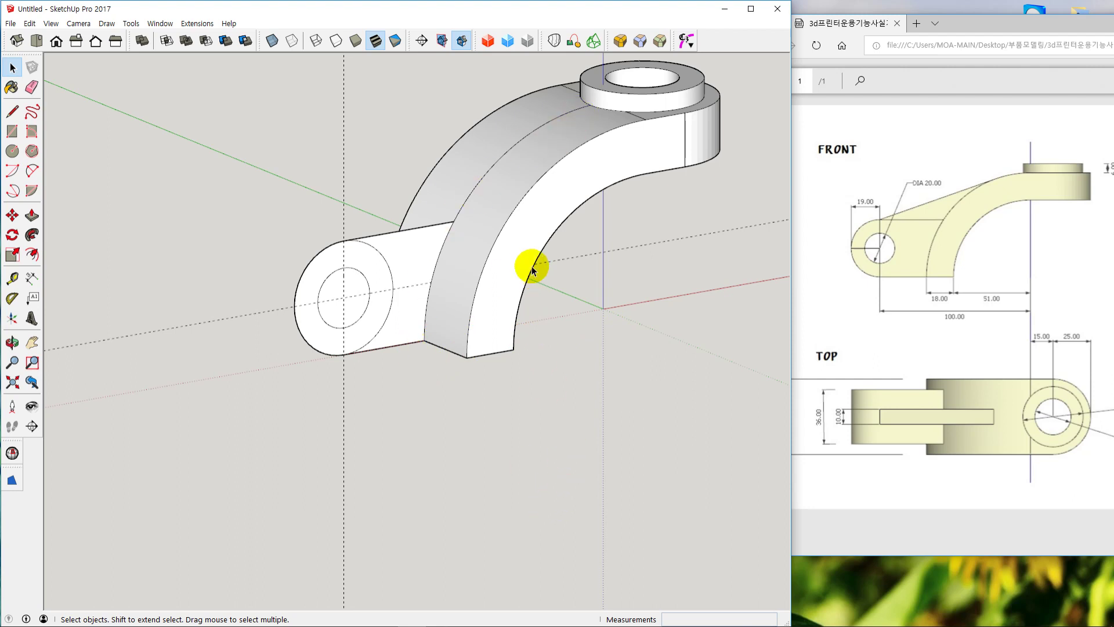
left_click(501, 237)
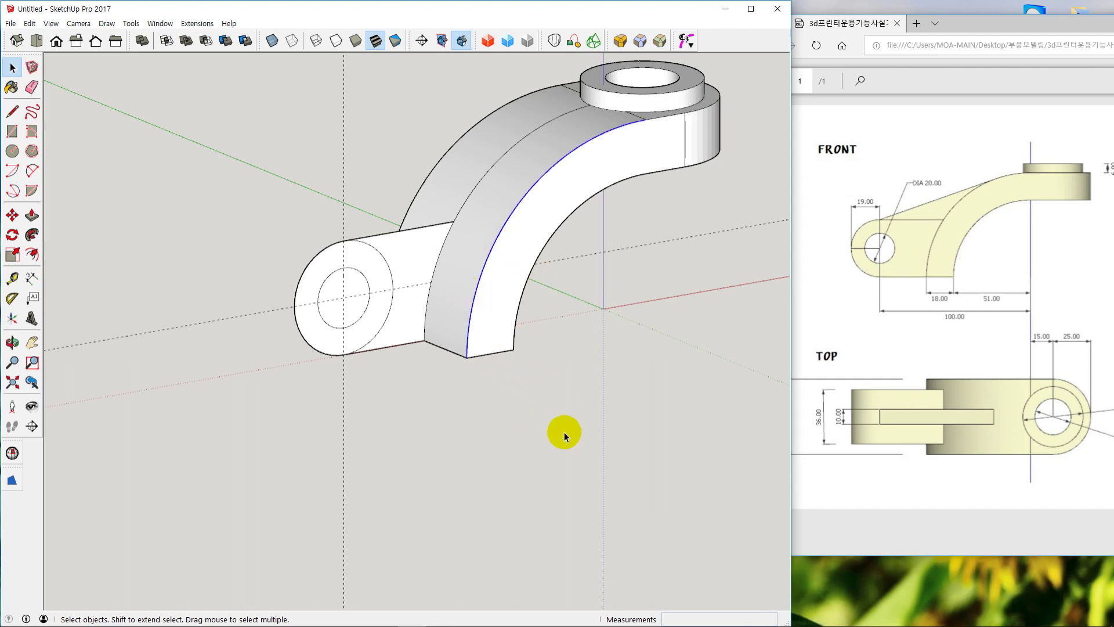
left_click(491, 407)
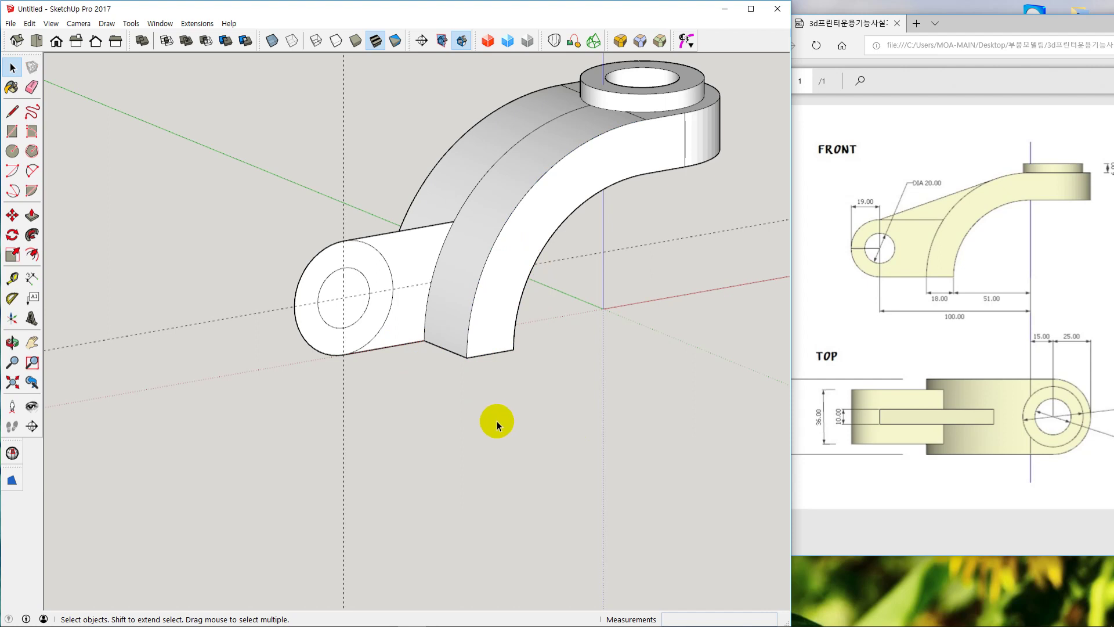
Delete the face inside the lug's inner circle to open the 20 mm hole
middle_click_drag(535, 451, 492, 459)
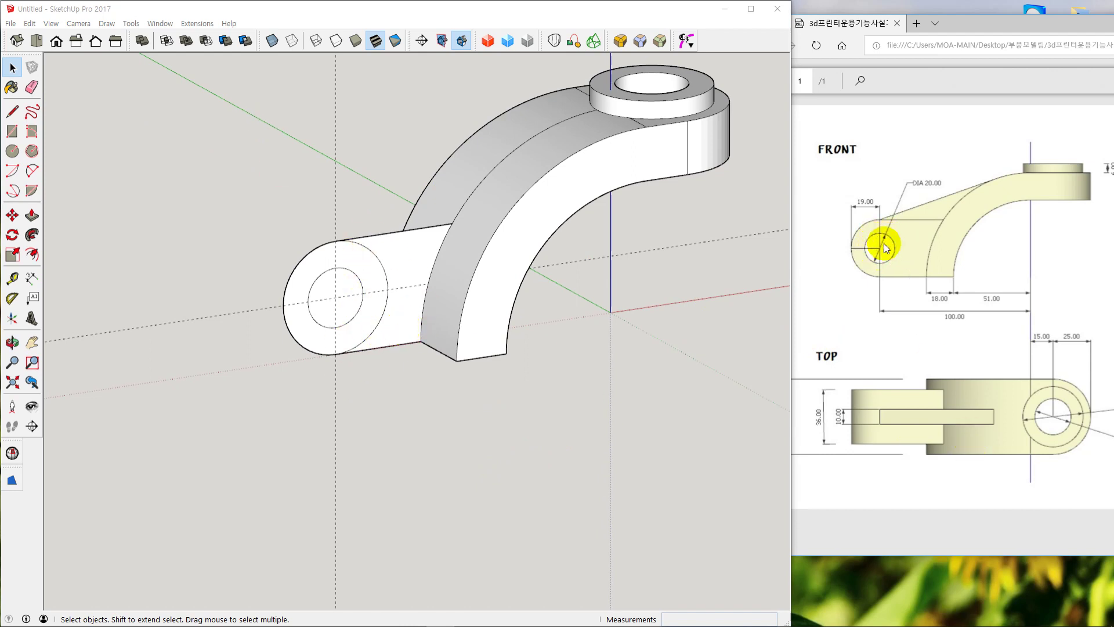
left_click(325, 295)
key("Delete")
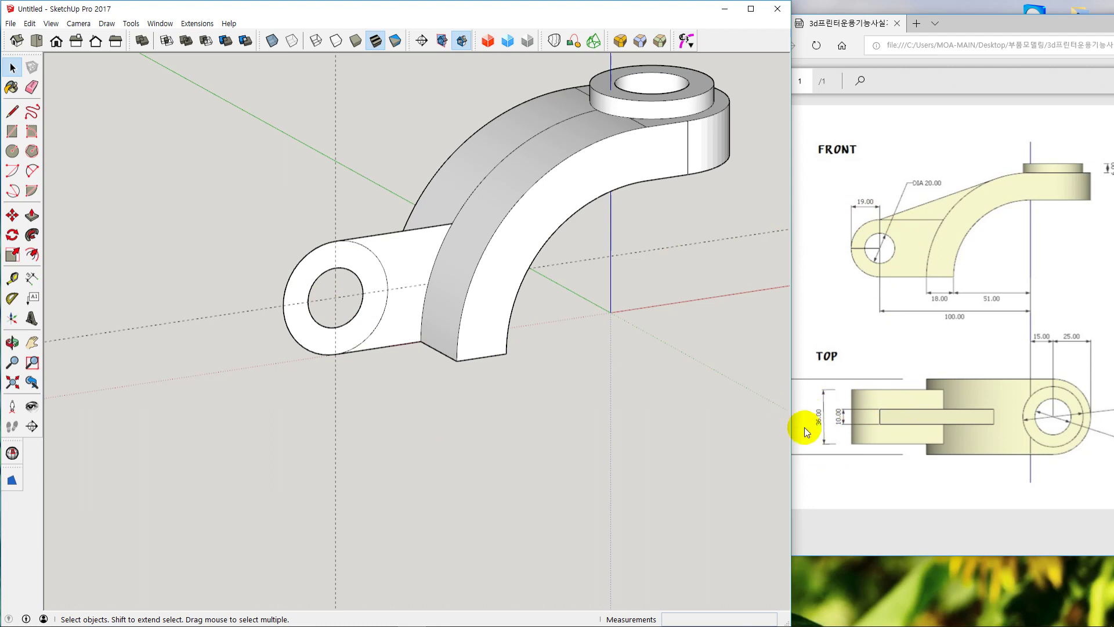
middle_click_drag(399, 319, 416, 298)
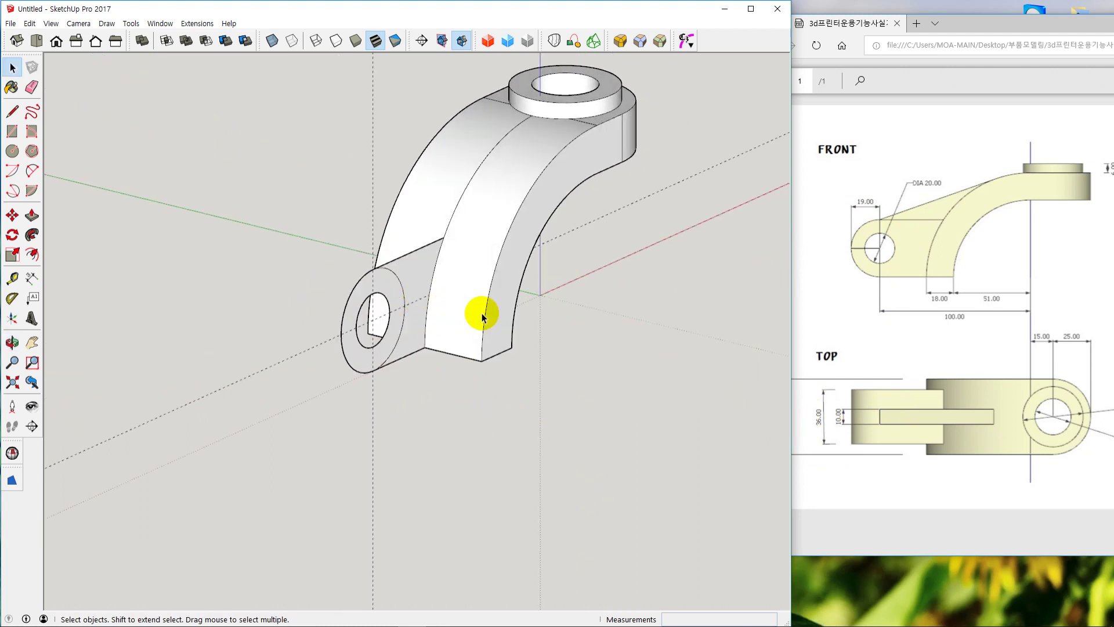
middle_click_drag(604, 469, 419, 444)
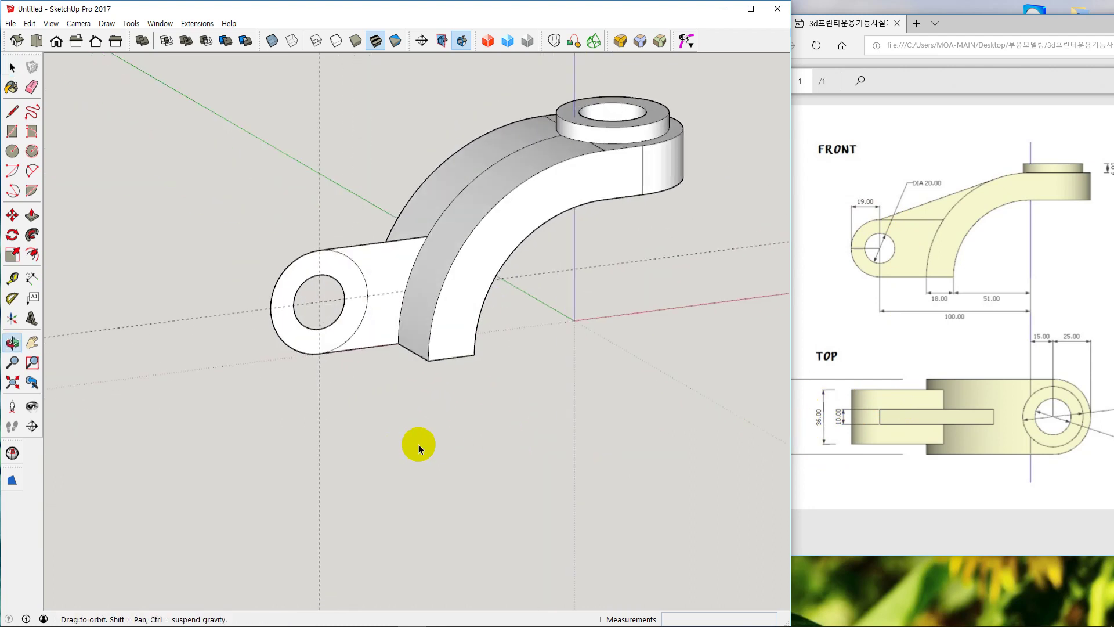
Remove the outer circle's leftover arc from the lug profile and extrude the lug face 18 mm on its front side
left_click(362, 275)
left_click(403, 413)
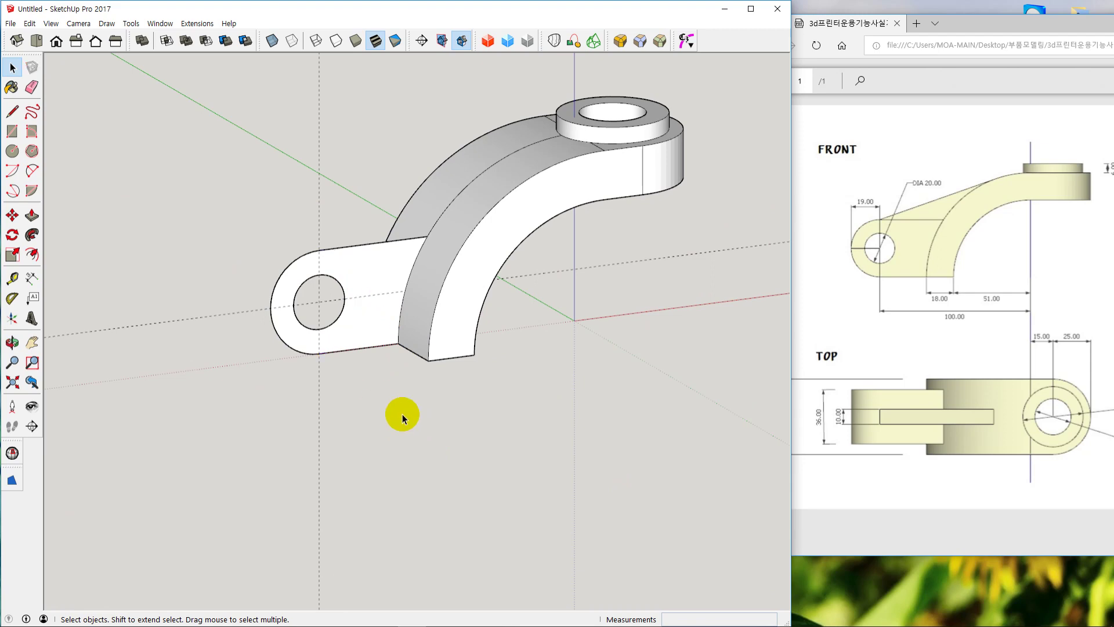
middle_click_drag(176, 311, 345, 376)
key("p")
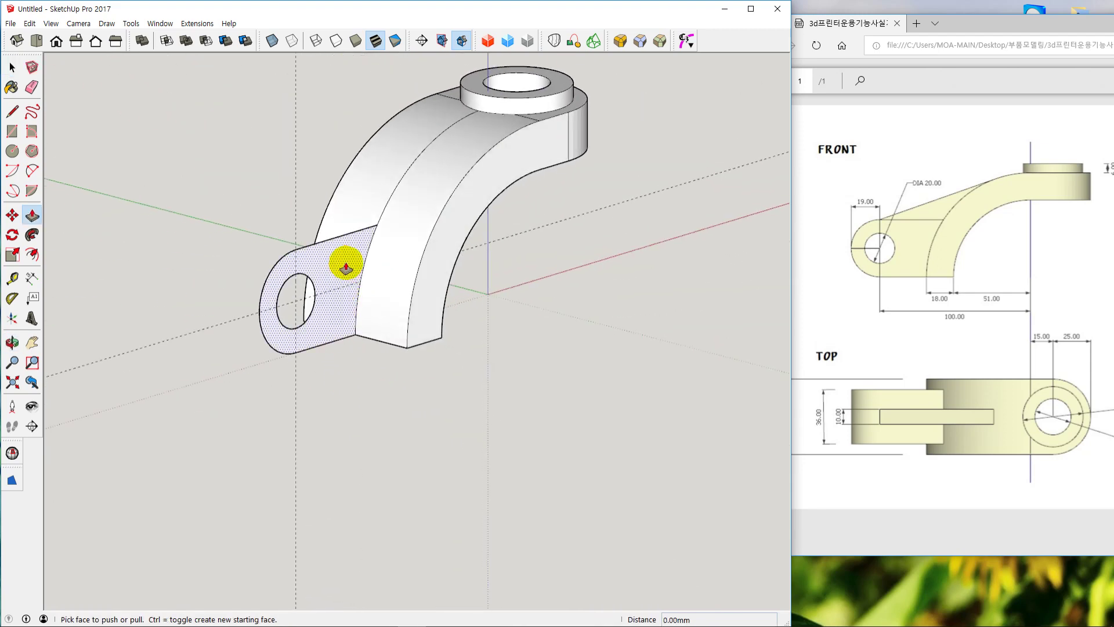
left_click(350, 263)
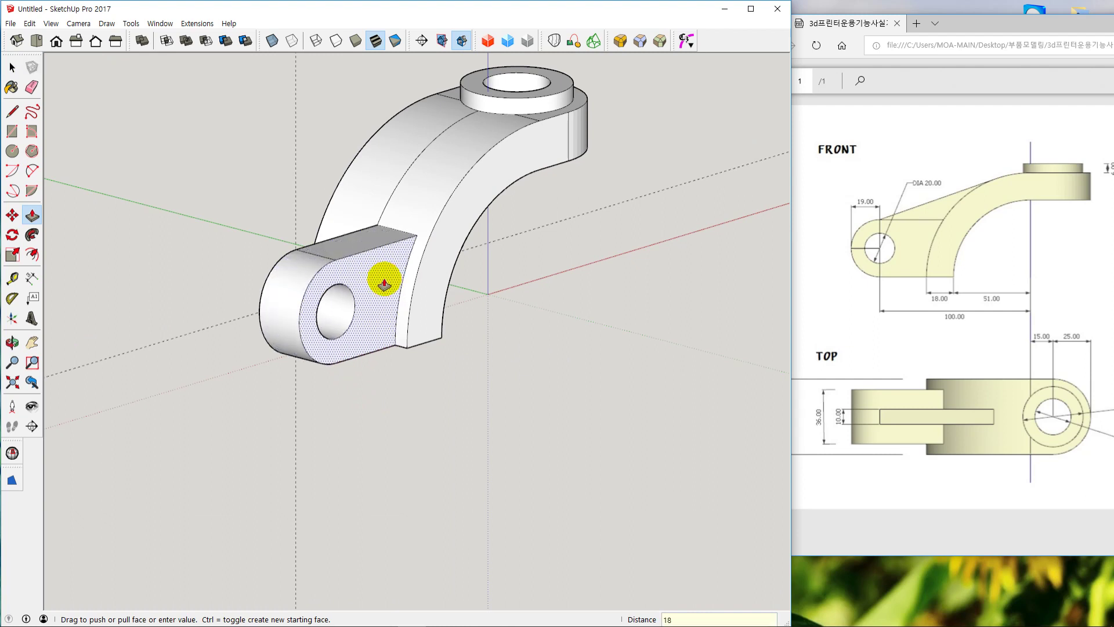
left_click(383, 283)
Extrude the lug's opposite face 18 mm so both sides make up the 36 mm width in the drawing
middle_click_drag(282, 453, 706, 407)
left_click_drag(705, 406, 488, 256)
key("p")
left_click(450, 271)
type("25")
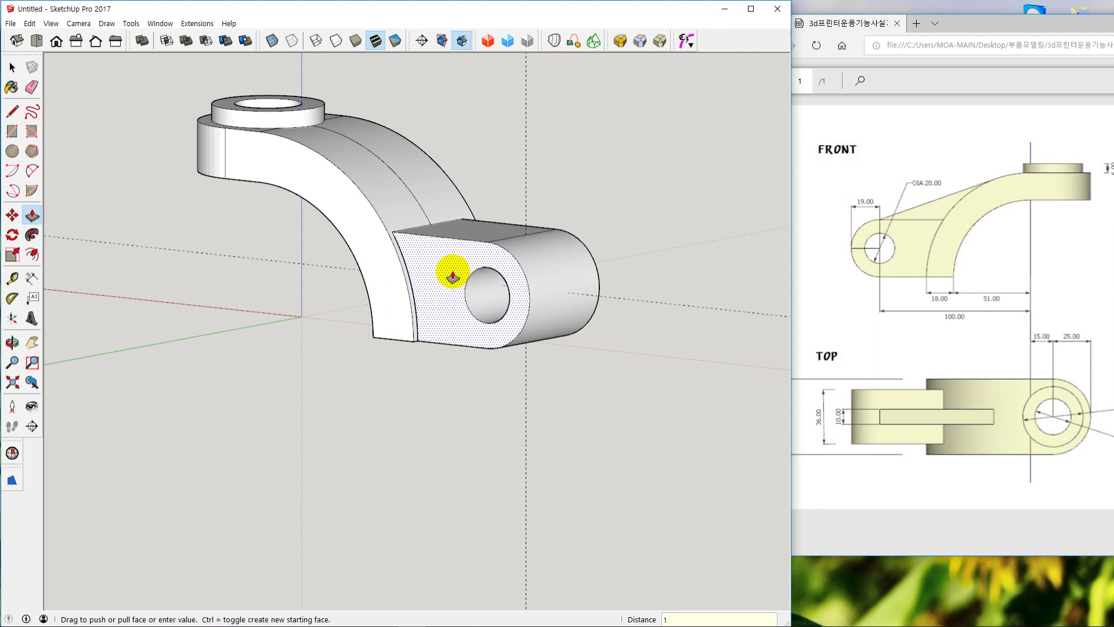
key("Return")
key("space")
Measure the lug's width across the edge where its flat upper face meets the rounded end
middle_click_drag(461, 502, 423, 486)
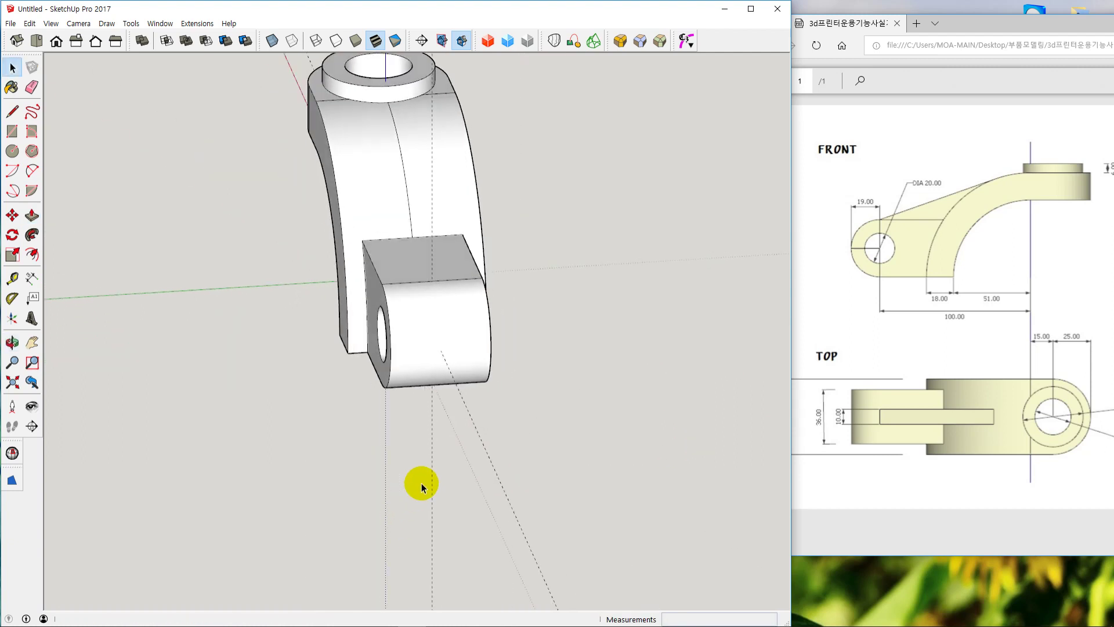
key("t")
left_click(382, 283)
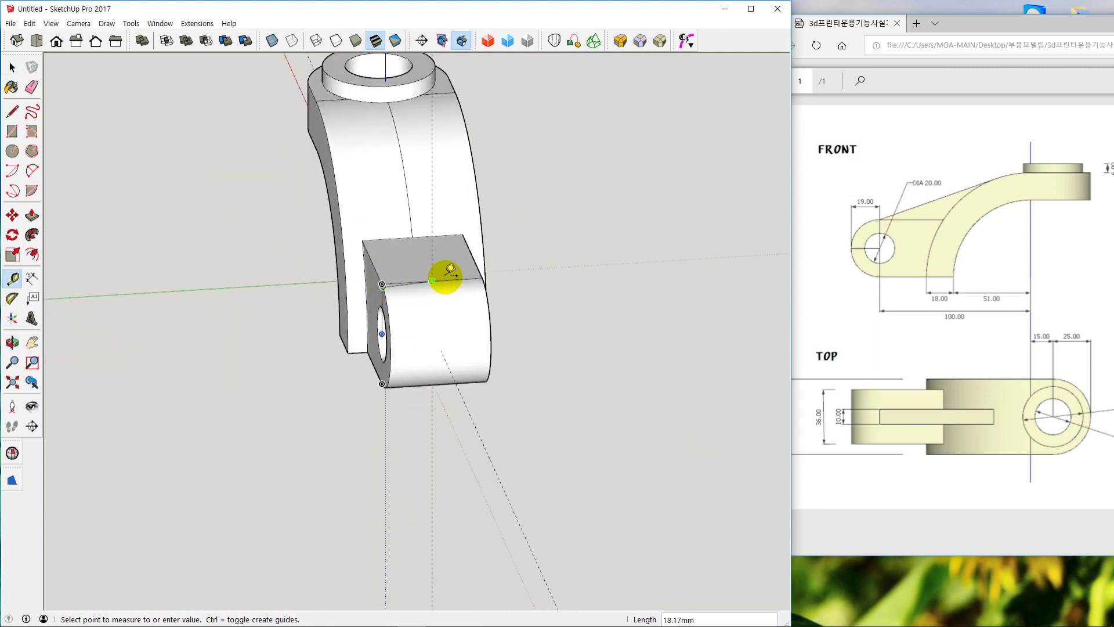
left_click(482, 278)
key("space")
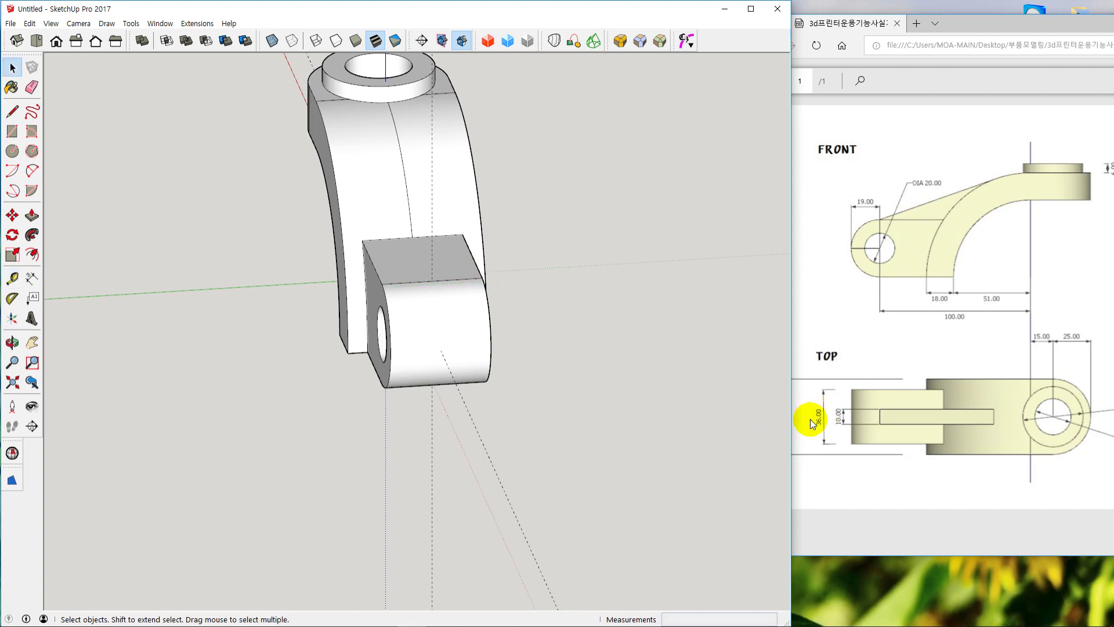
Examine the rib between lug and arm in the PDF drawing's front, top and 3D views
mouse_move(515, 405)
middle_mouse_down()
mouse_move(510, 373)
mouse_move(636, 356)
mouse_move(541, 376)
middle_mouse_up()
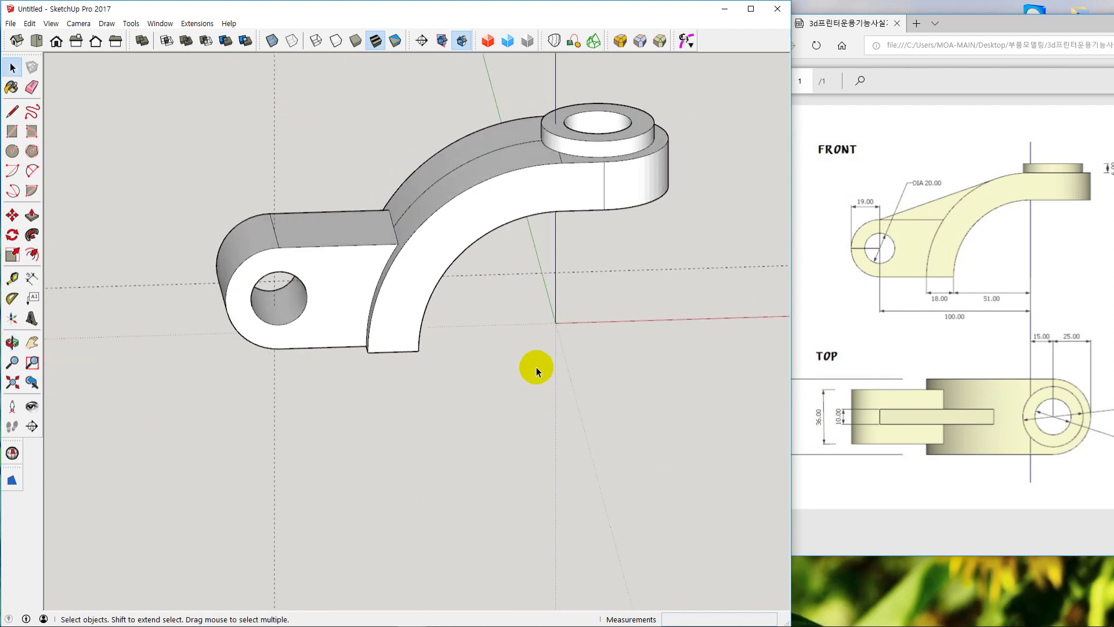
middle_click_drag(540, 341, 524, 368)
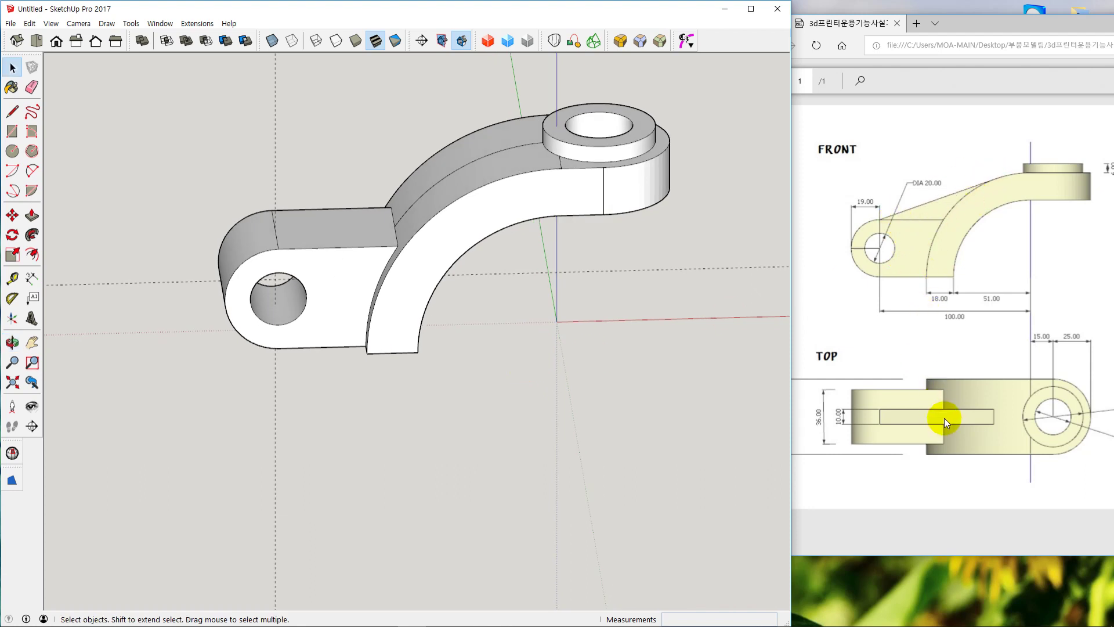
left_click_drag(1047, 29, 484, 23)
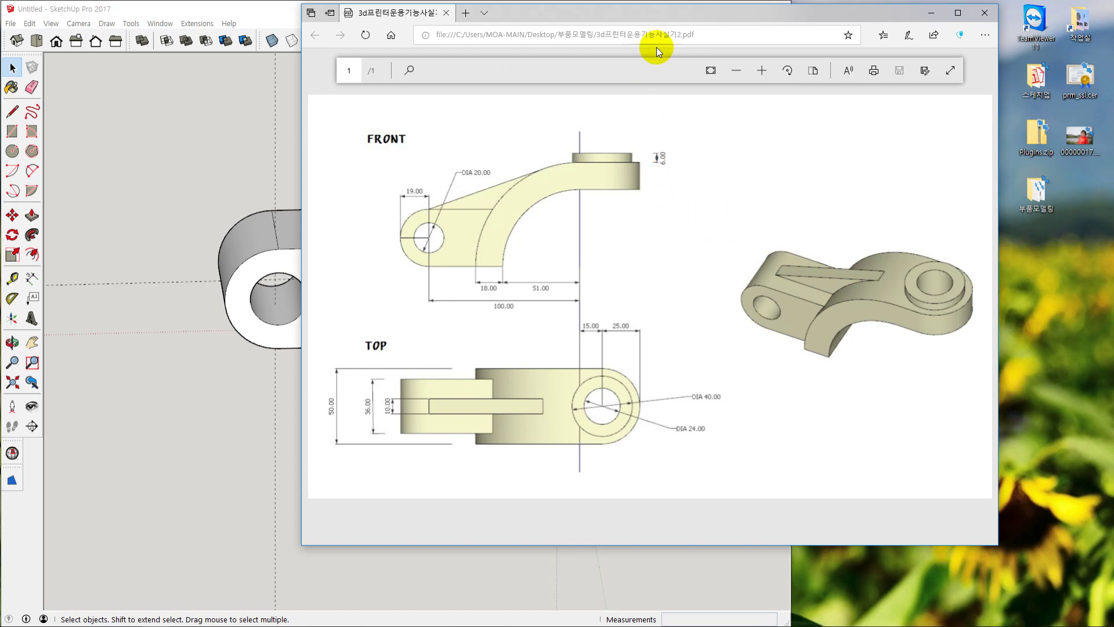
mouse_move(666, 15)
left_mouse_down()
mouse_move(735, 31)
mouse_move(736, 45)
left_mouse_up()
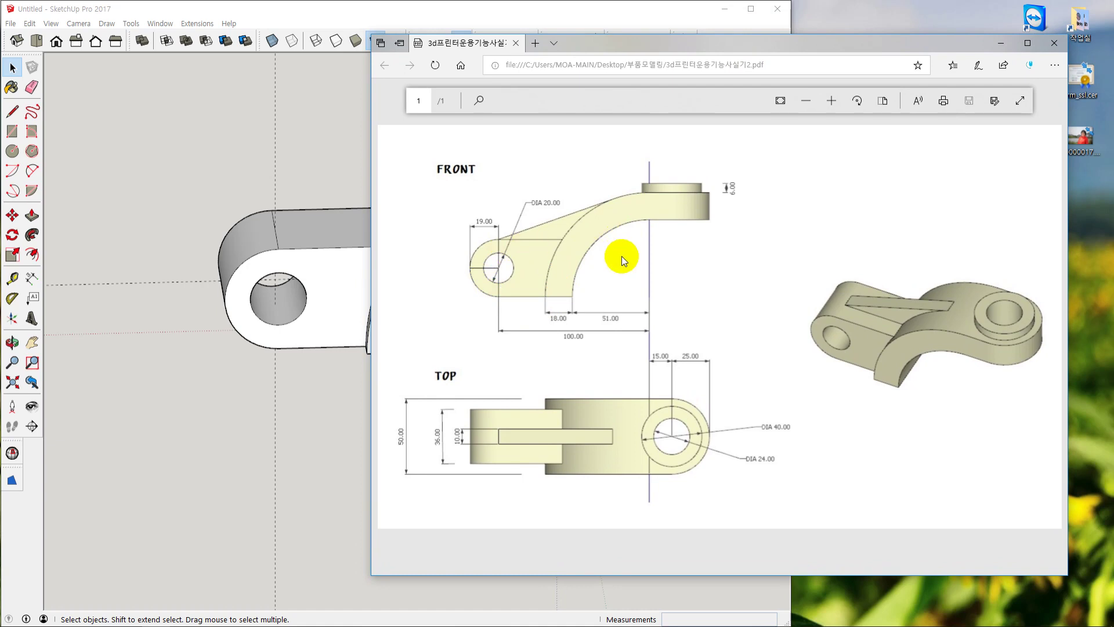
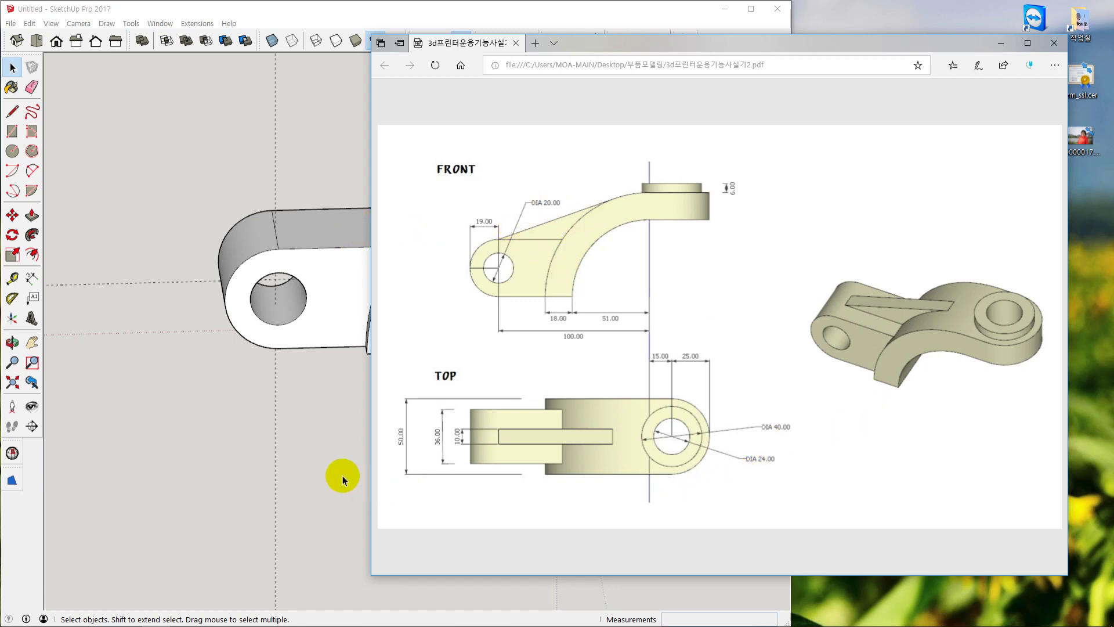
left_click(321, 468)
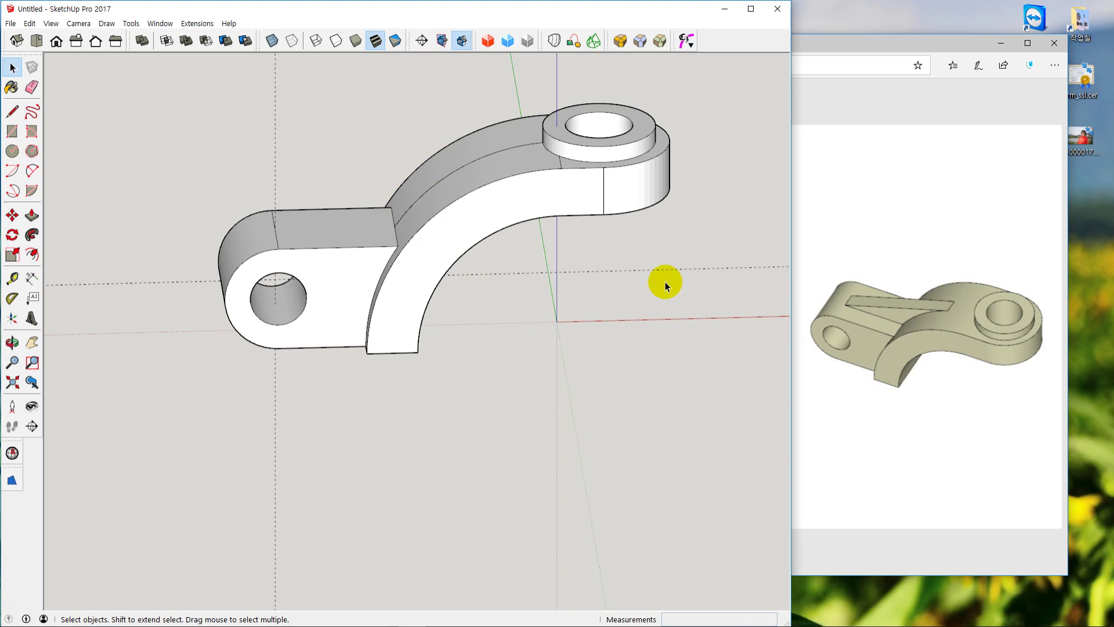
left_click(854, 227)
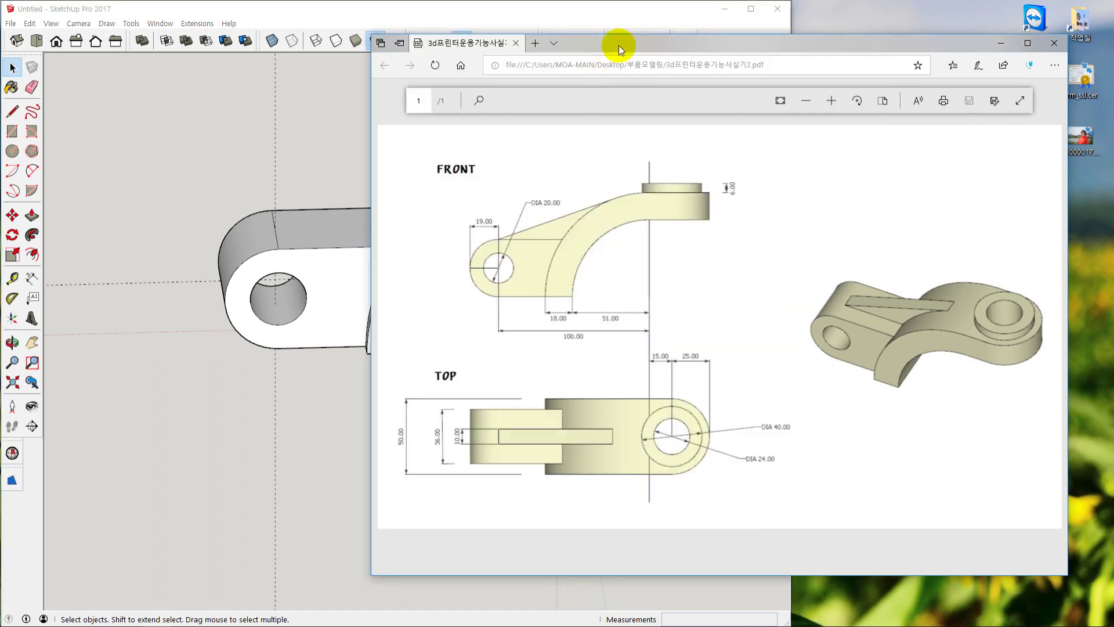
left_click_drag(642, 47, 1018, 33)
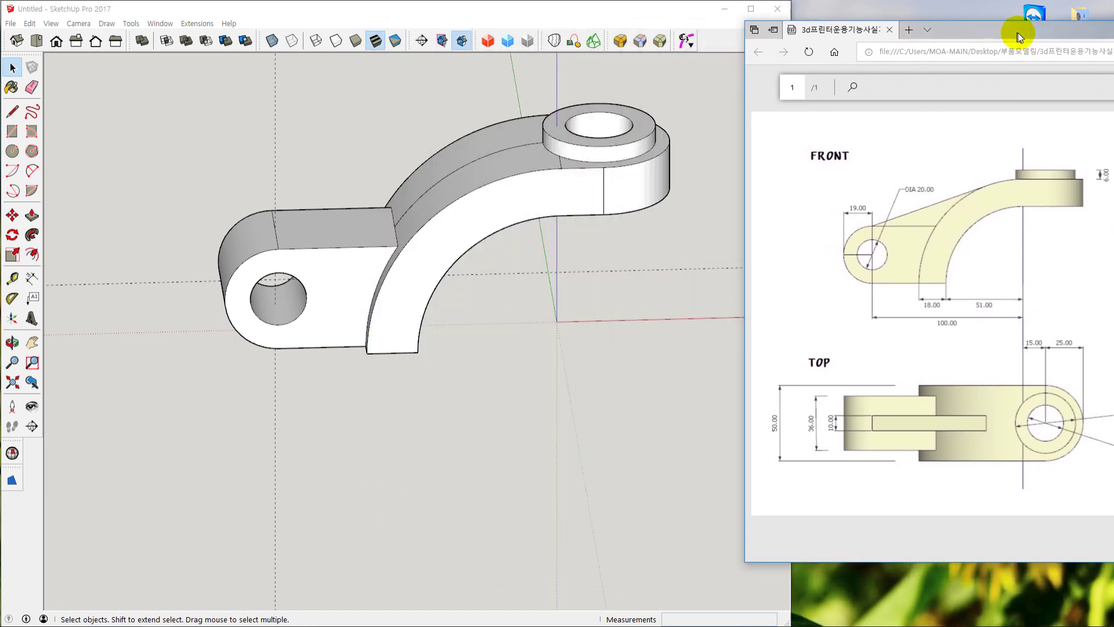
Draw a Tangent Line from the arm's middle outer arc to the midpoint of the edge across the lug's upper face
left_click(482, 393)
left_click(484, 156)
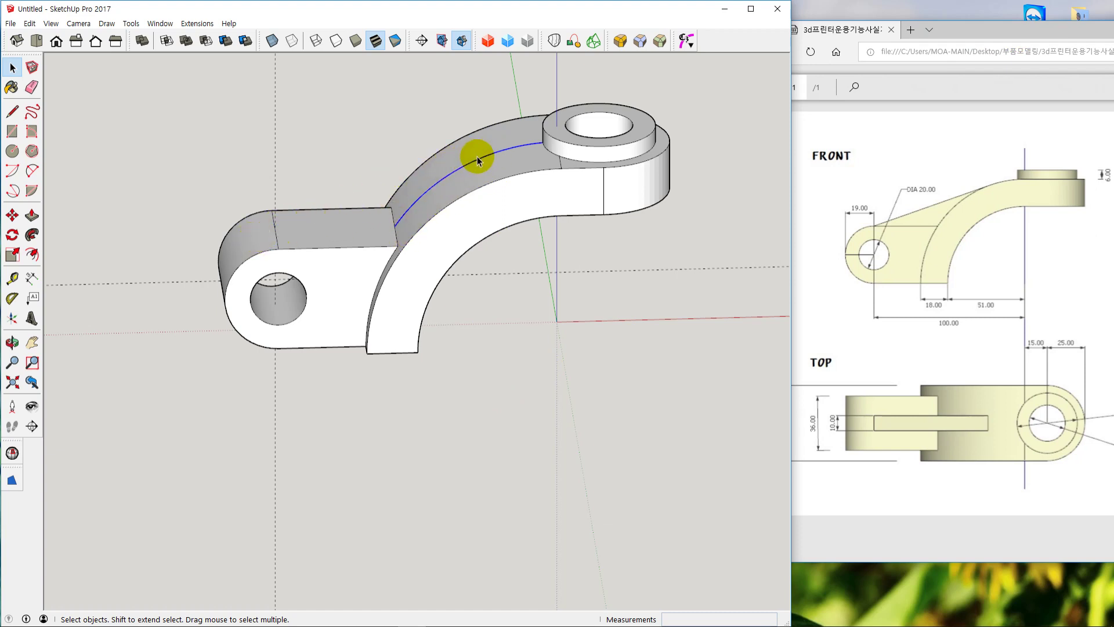
left_click(198, 23)
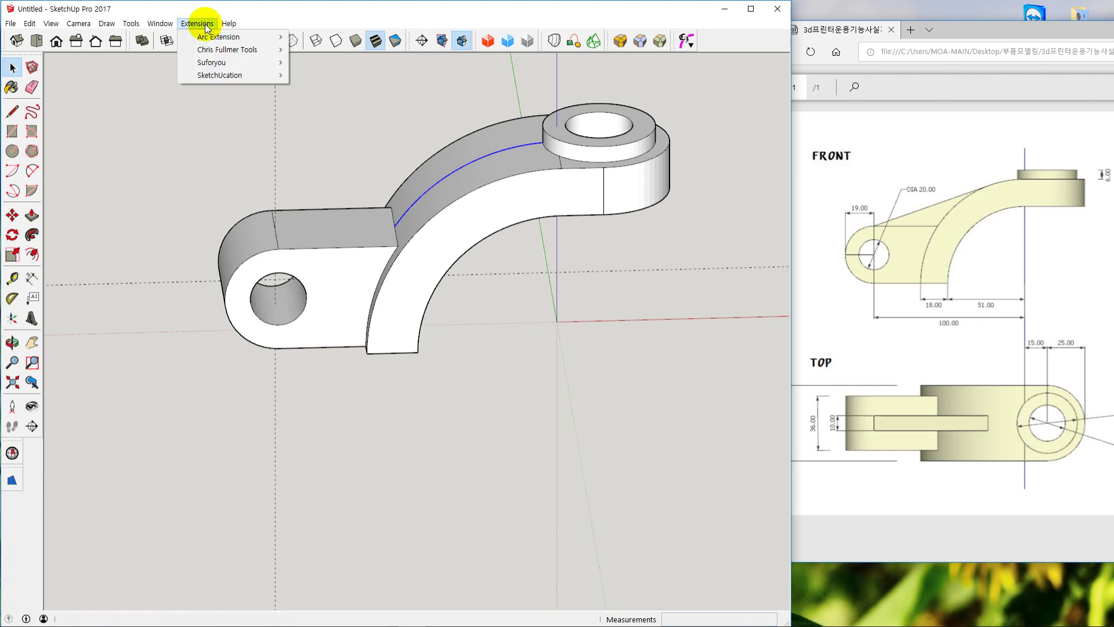
mouse_move(212, 43)
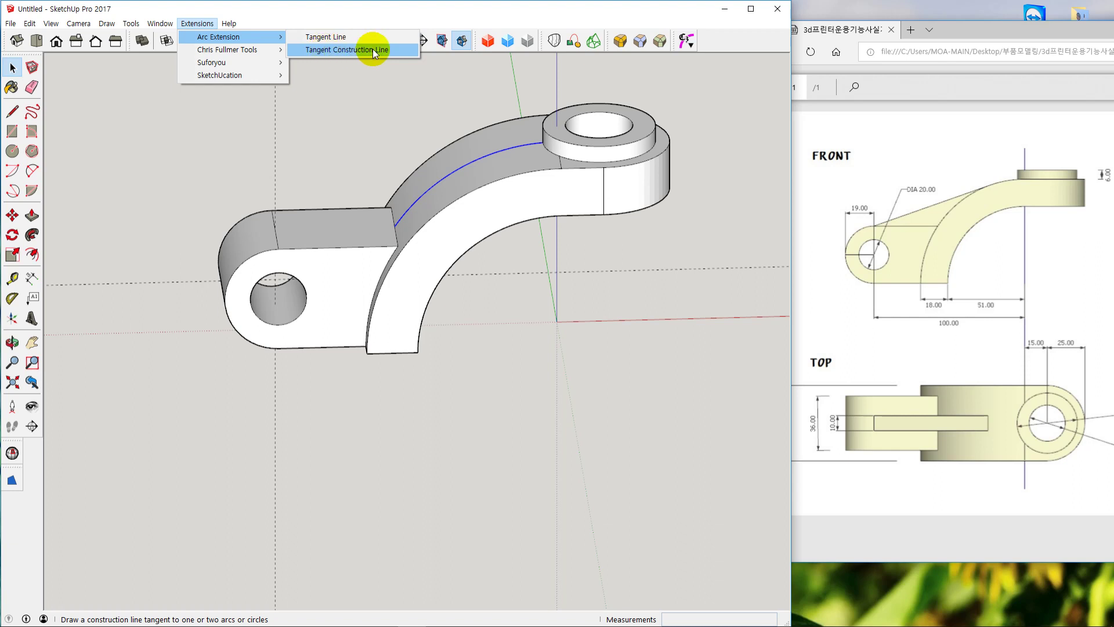
left_click(326, 37)
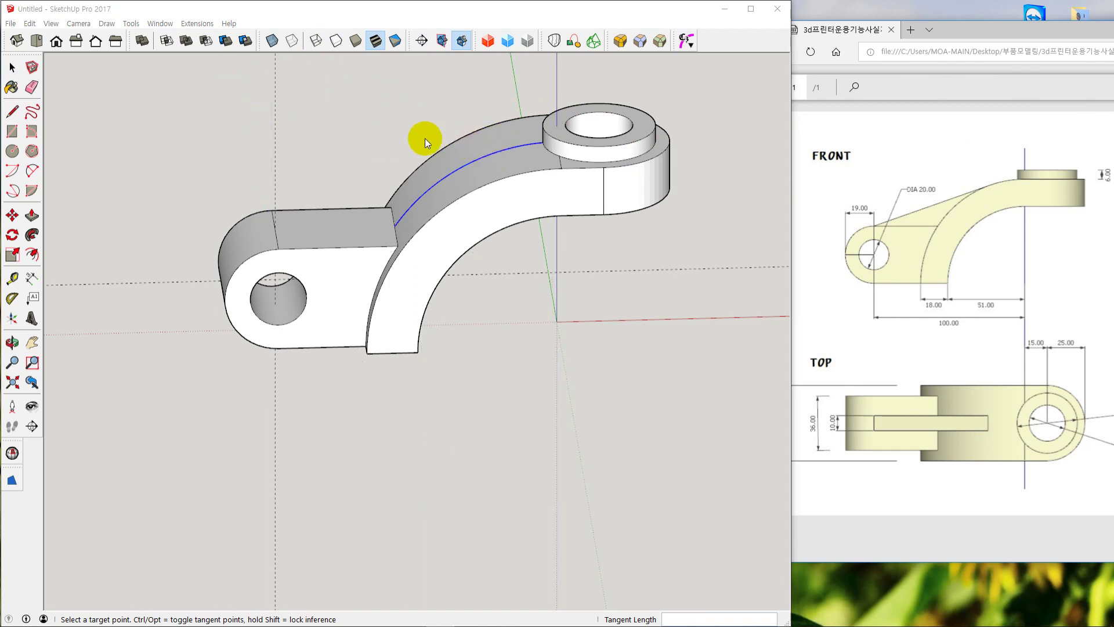
left_click(197, 23)
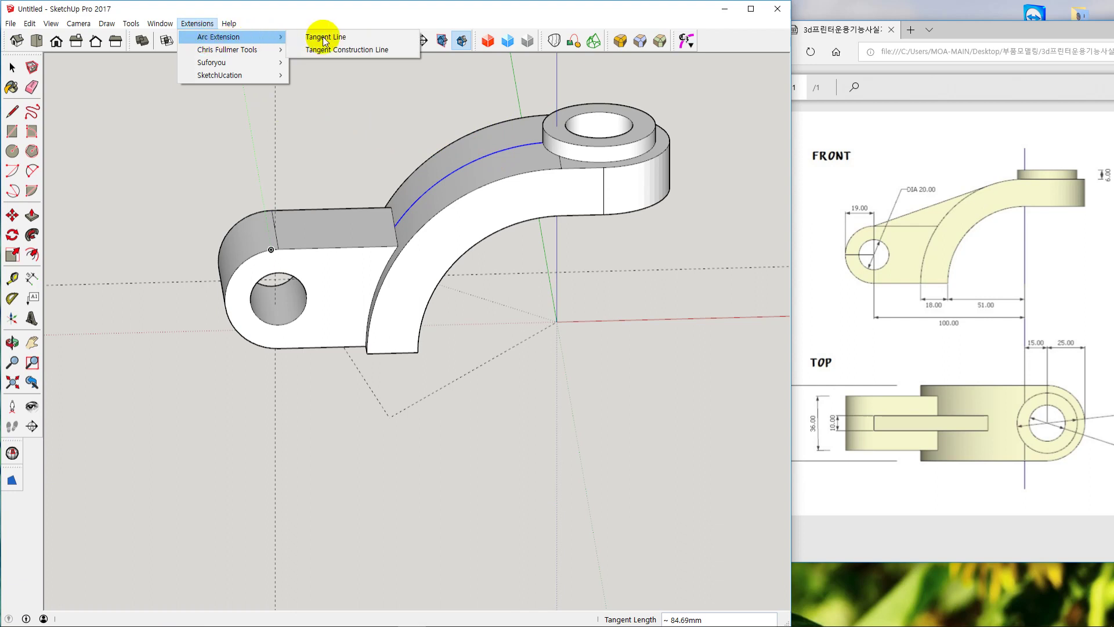
left_click(318, 37)
left_click(479, 157)
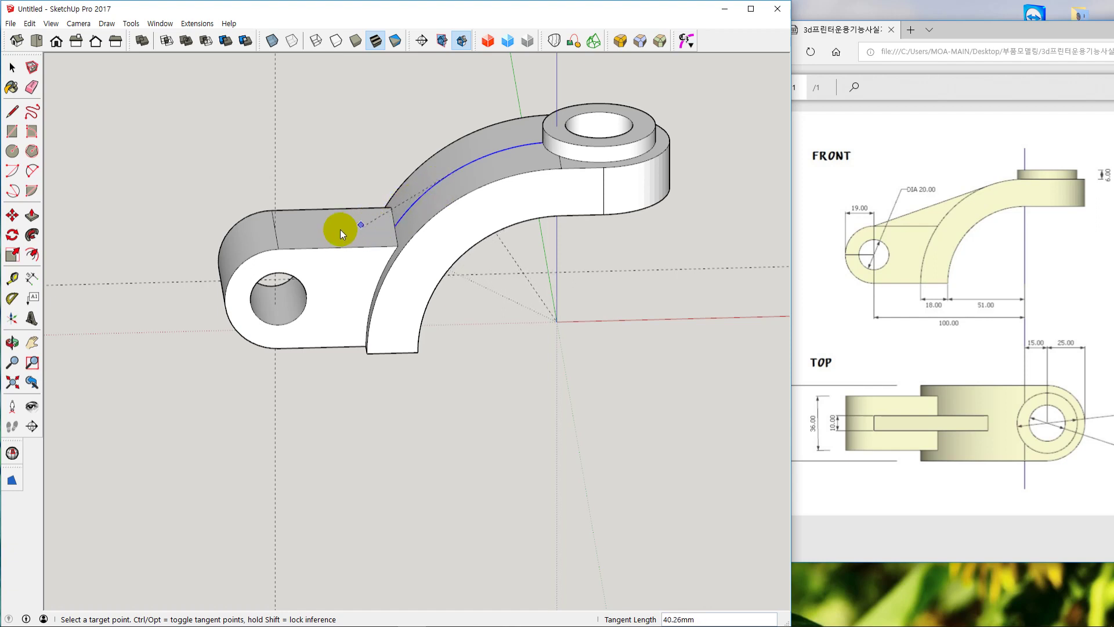
left_click(557, 322)
scroll(267, 232, "up", 5)
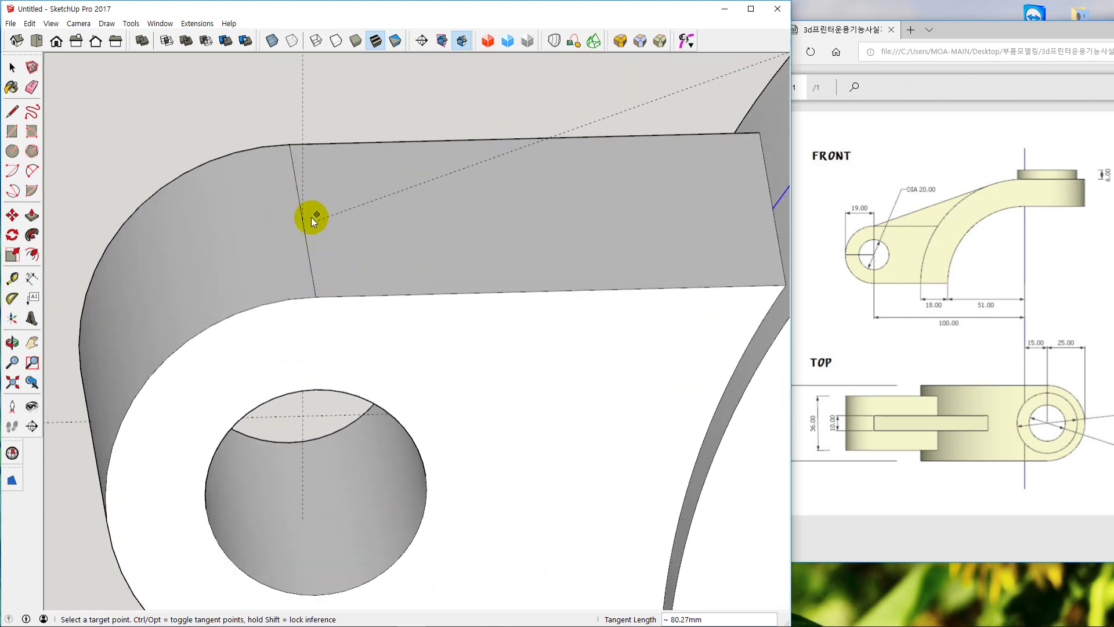
left_click(303, 221)
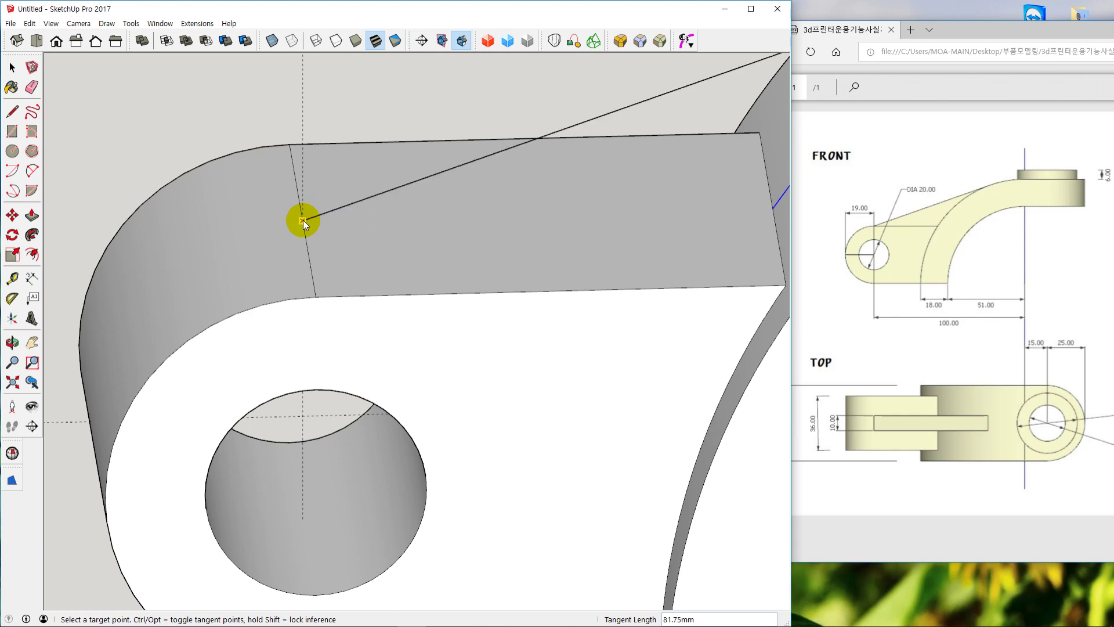
scroll(303, 221, "down", 8)
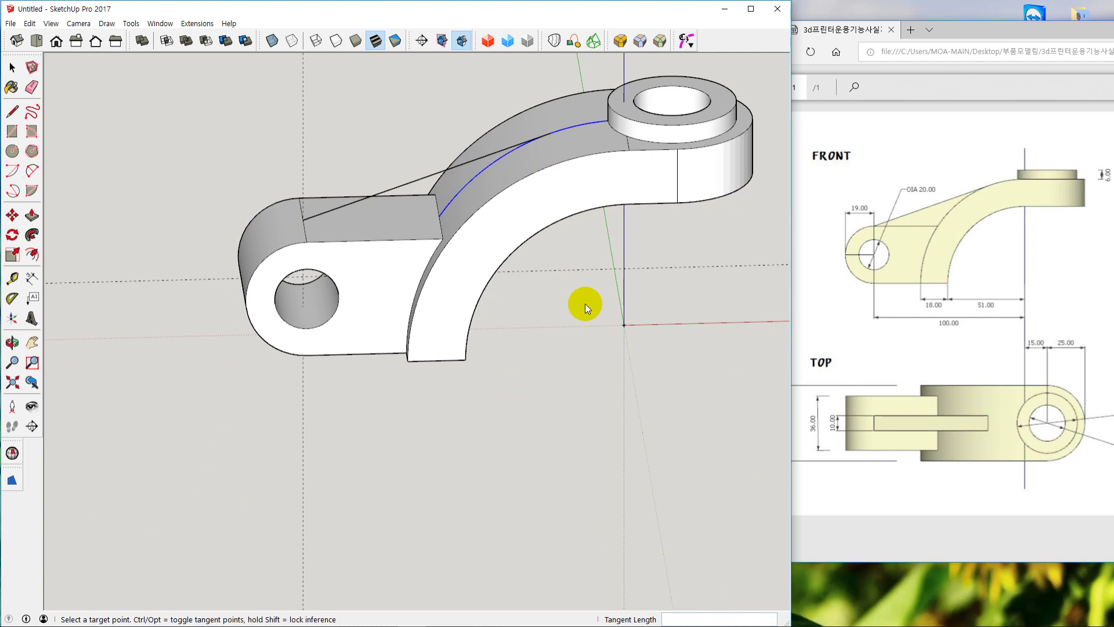
key("space")
Close the rib profile with a line along the lug's upper face from the tangent line's lower end to the arm's middle arc
mouse_move(570, 305)
middle_mouse_down()
mouse_move(563, 260)
mouse_move(589, 229)
mouse_move(584, 248)
middle_mouse_up()
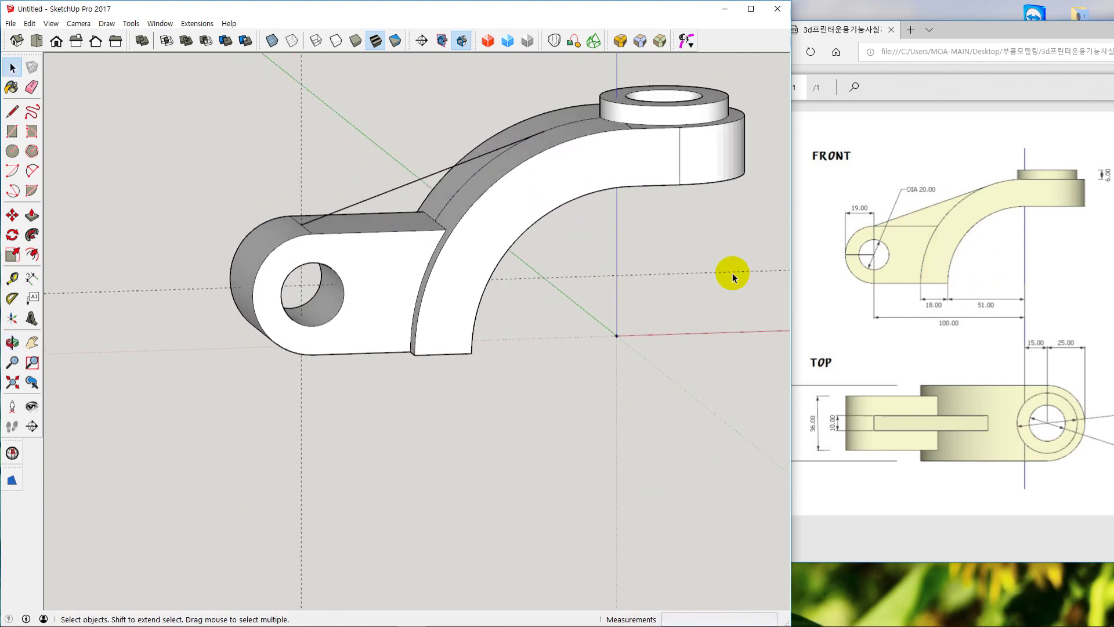
mouse_move(733, 273)
middle_mouse_down()
mouse_move(641, 311)
mouse_move(668, 299)
middle_mouse_up()
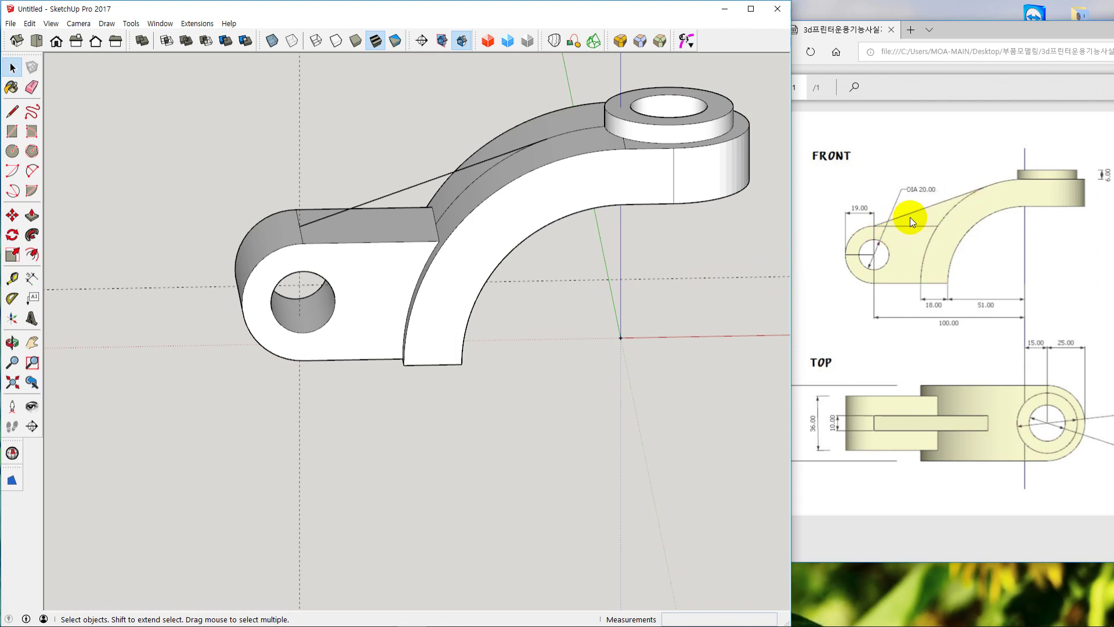
left_click(391, 195)
left_click(527, 292)
middle_click_drag(338, 245, 411, 256)
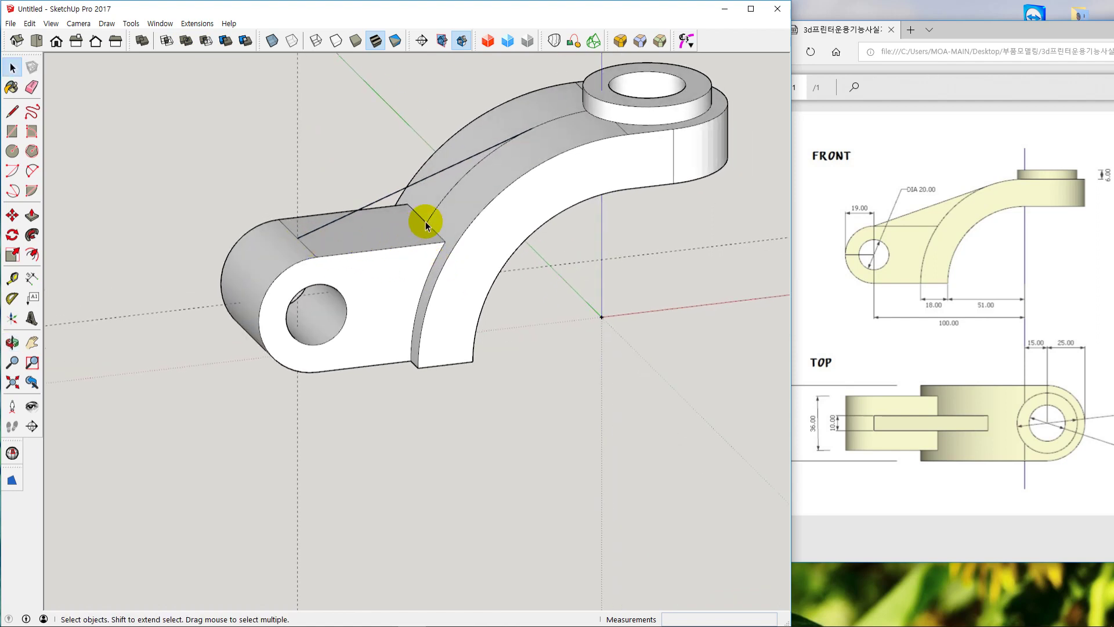
key("l")
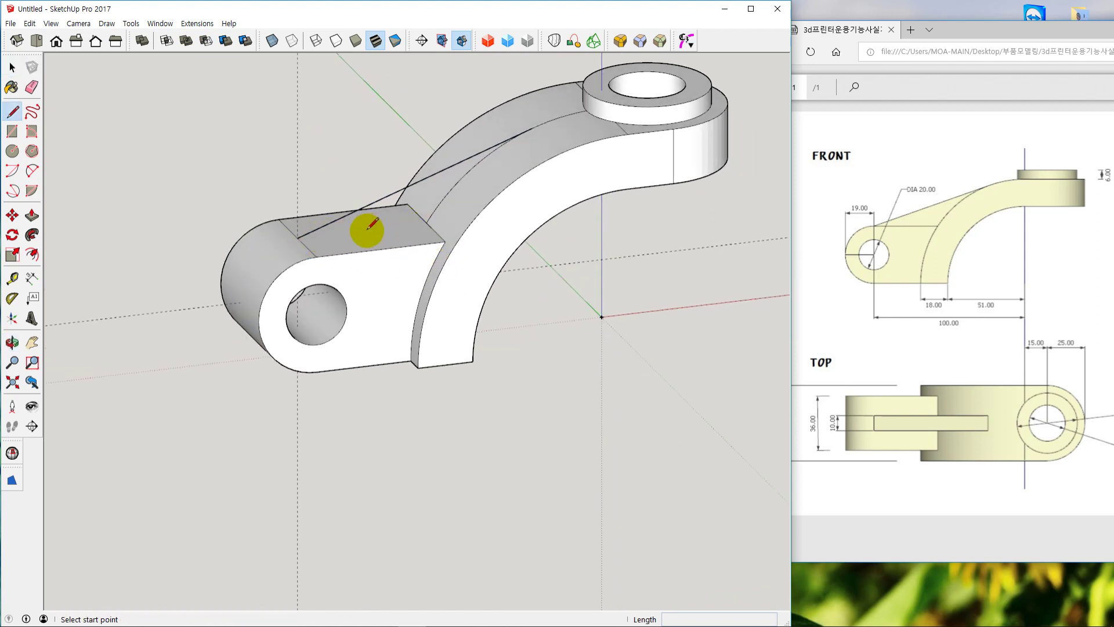
scroll(348, 237, "up", 5)
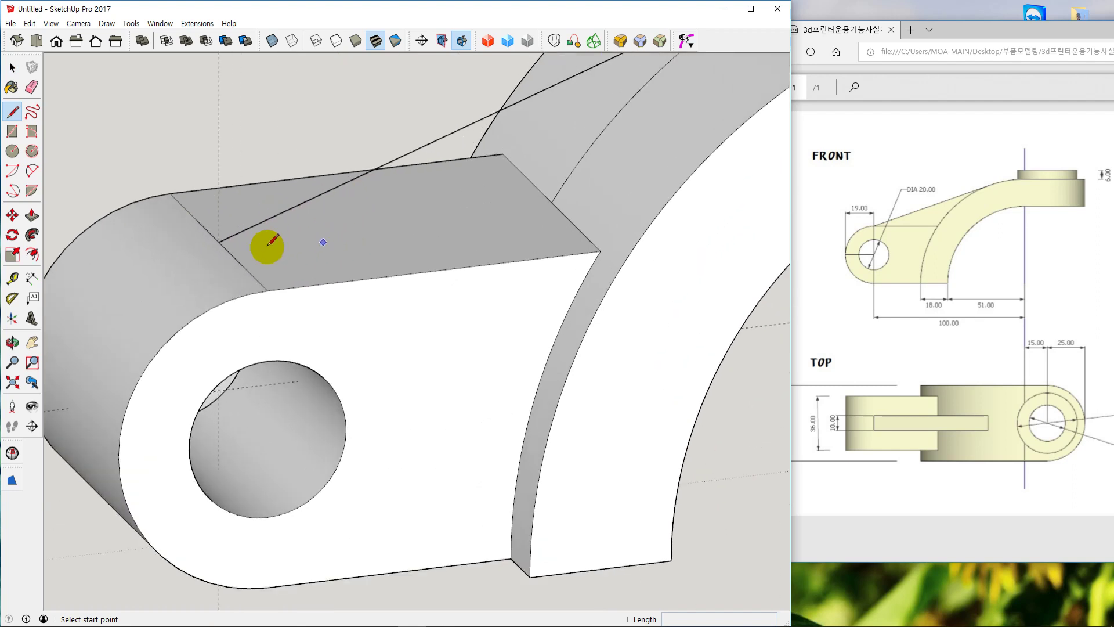
left_click(219, 242)
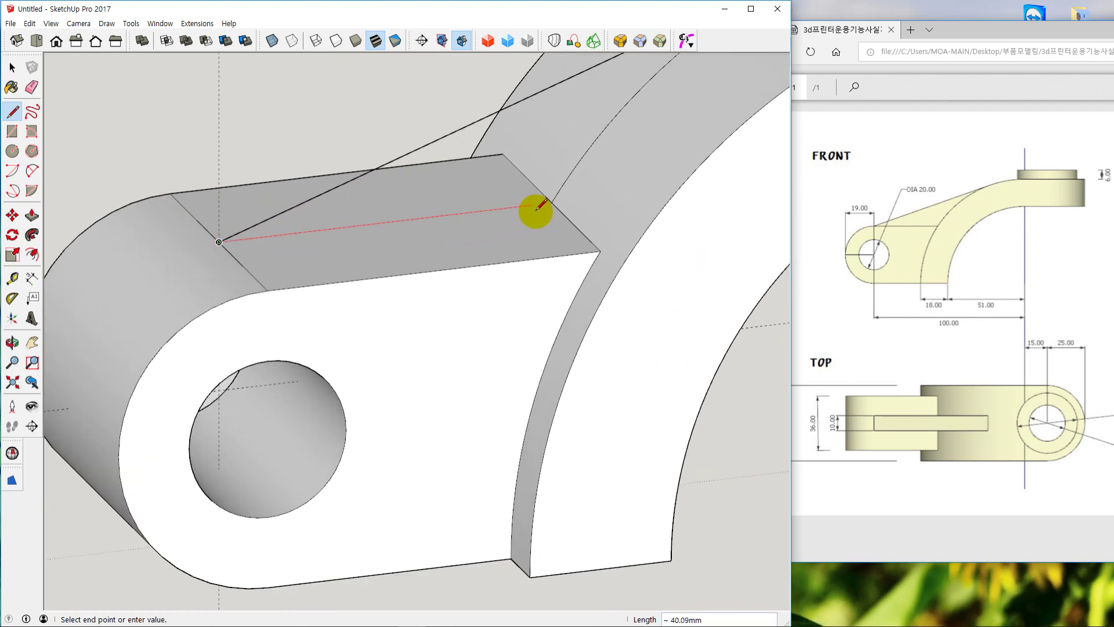
left_click(553, 202)
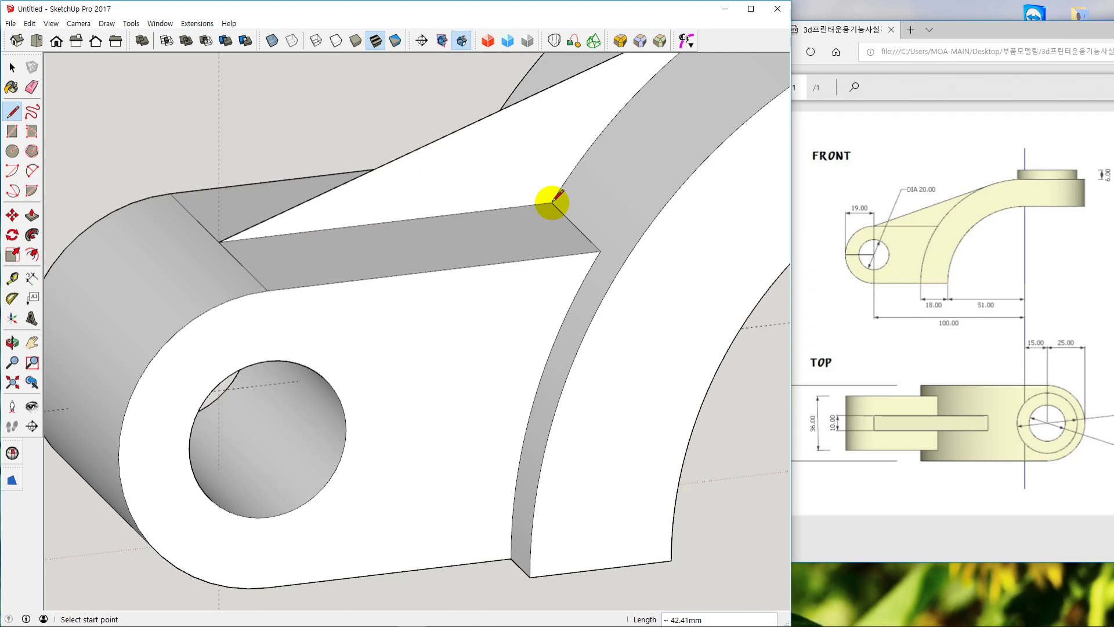
key("space")
scroll(552, 203, "down", 5)
Extrude the rib's triangular face 5 mm toward the front of the bracket
middle_click_drag(534, 229, 490, 254)
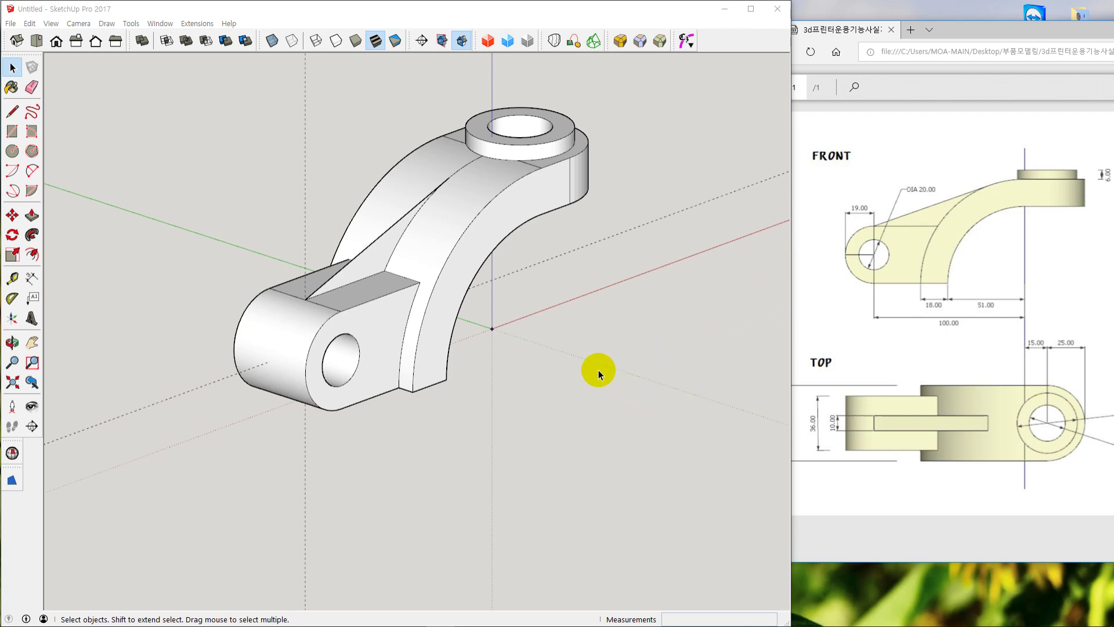
key("p")
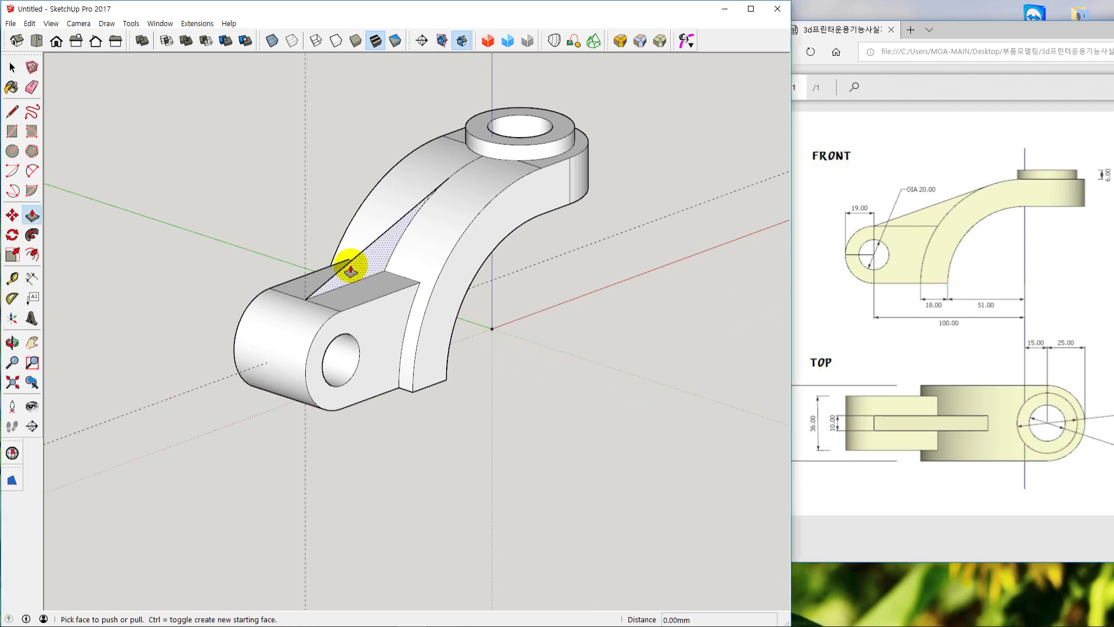
left_click(359, 256)
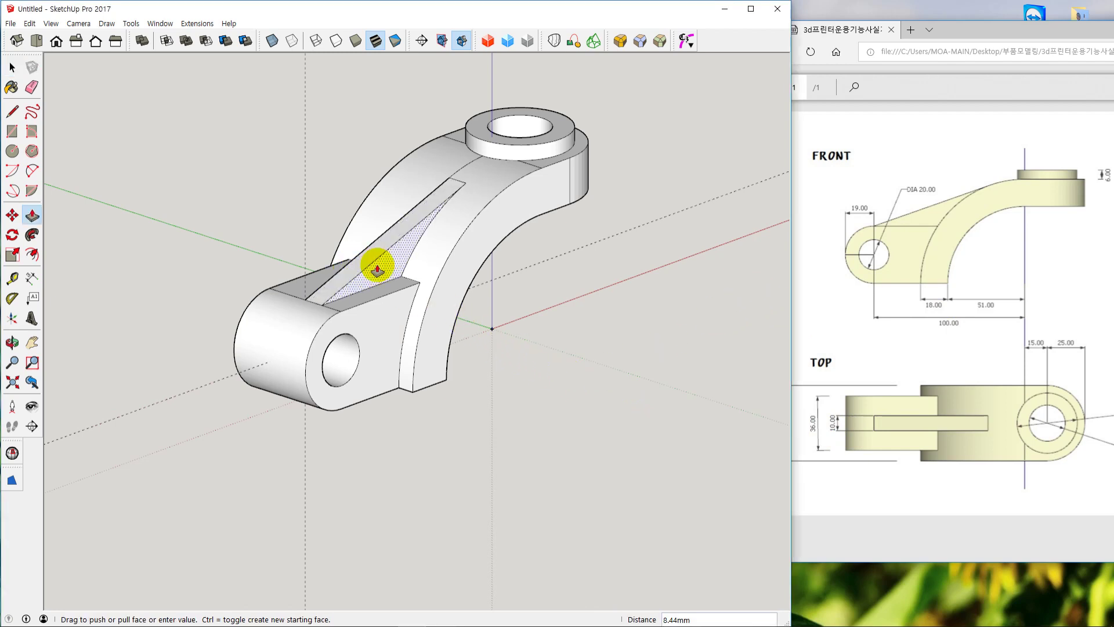
type("5")
key("Return")
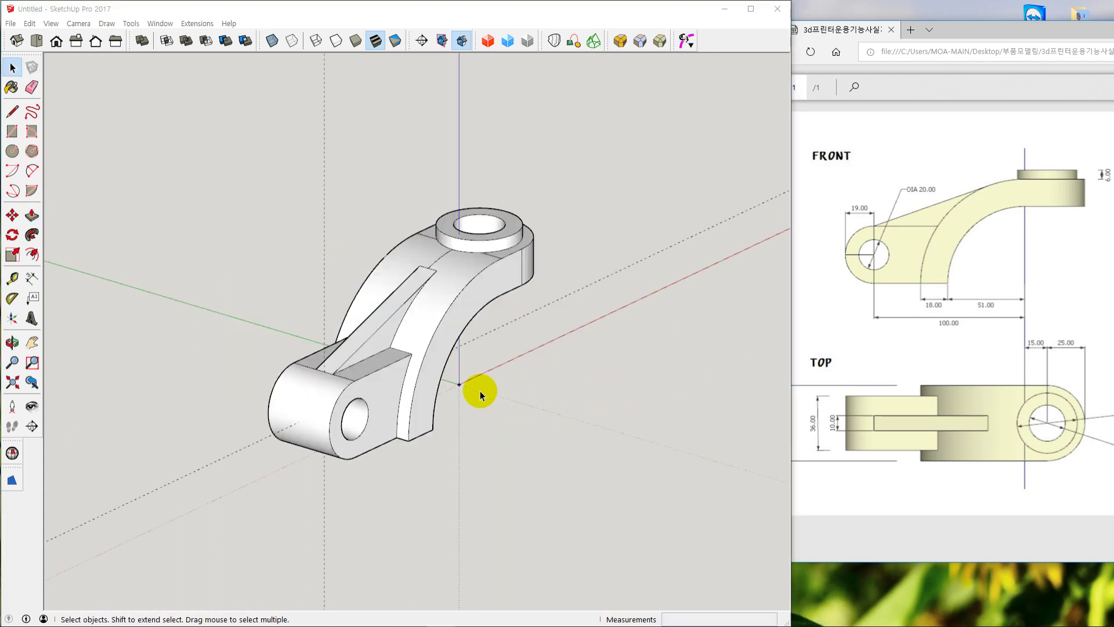
Inspect the extruded rib between the lug and the arm from several sides
middle_click_drag(479, 392, 428, 361)
scroll(431, 354, "up", 5)
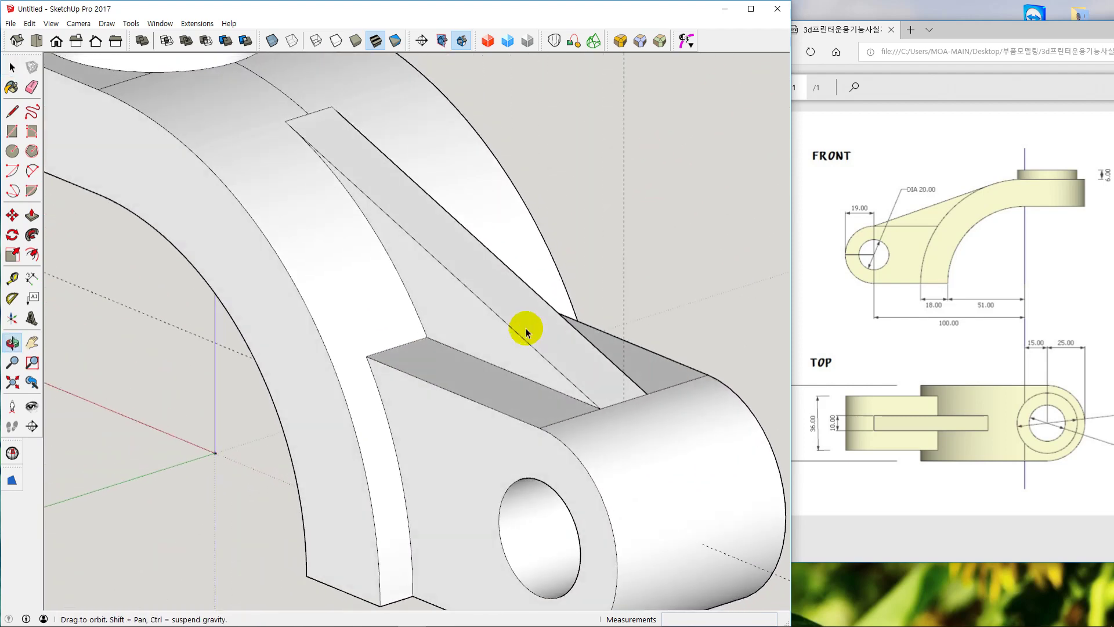
scroll(526, 329, "down", 3)
middle_click_drag(526, 329, 567, 331)
scroll(567, 331, "up", 3)
key("space")
middle_click_drag(579, 344, 410, 349)
scroll(451, 313, "down", 5)
scroll(452, 312, "down", 3)
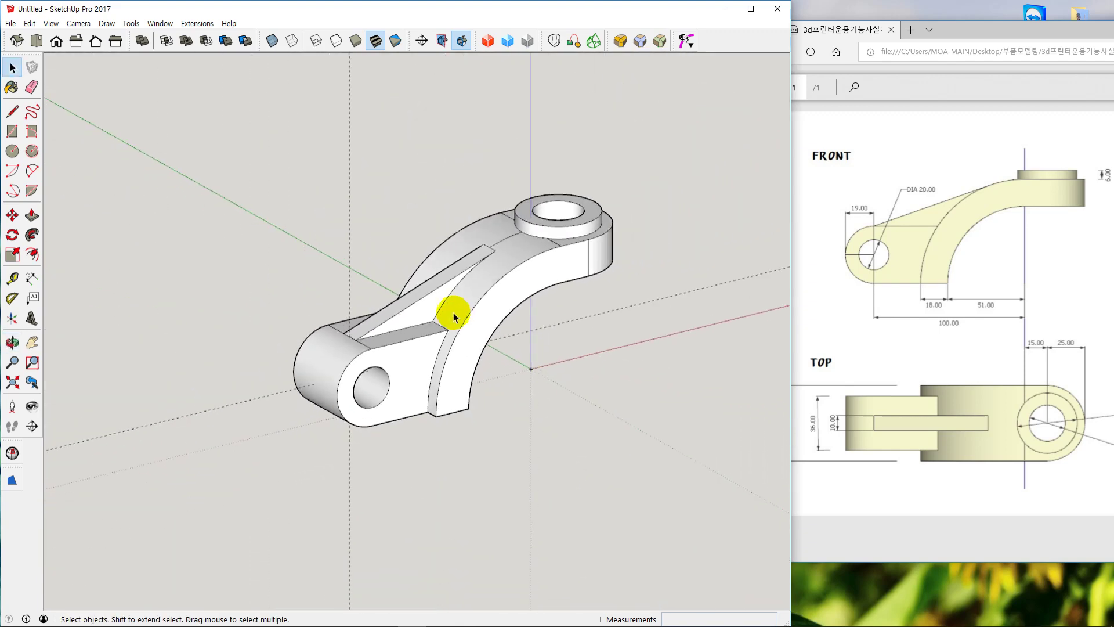
middle_click_drag(454, 312, 406, 369)
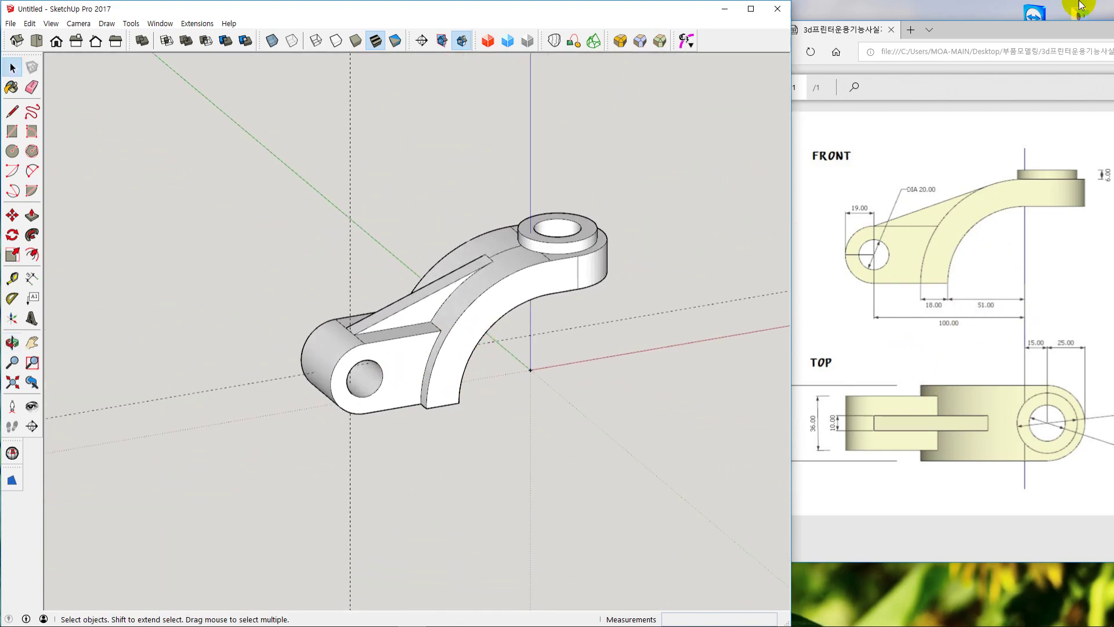
Move the PDF window so its 3D view shows beside the similarly oriented bracket, and delete the dashed guide lines
left_click_drag(1100, 32, 899, 17)
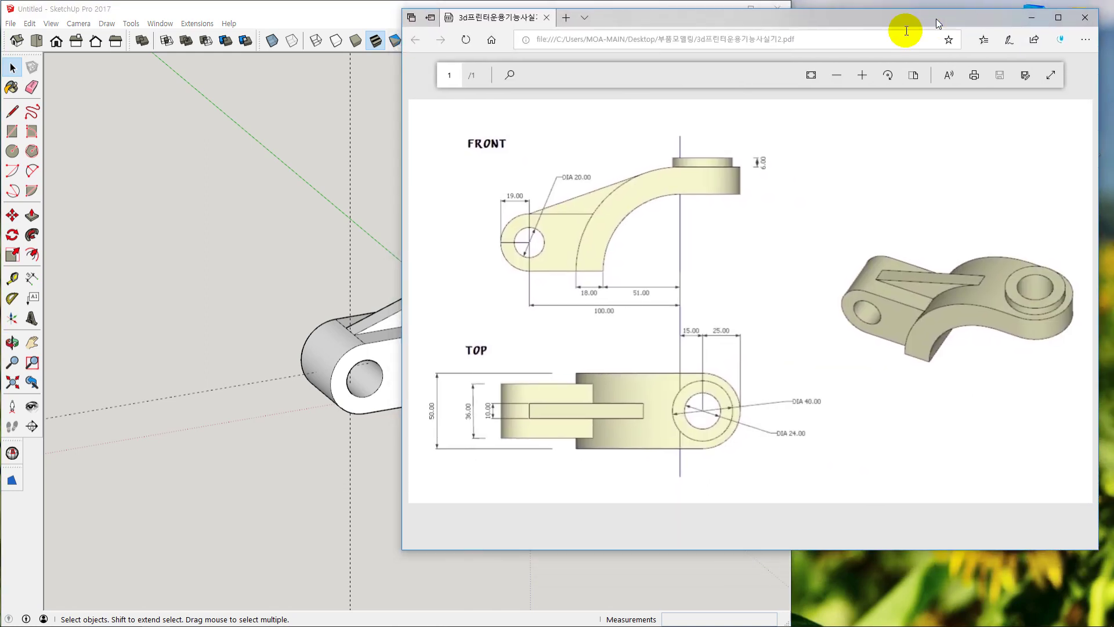
left_click(364, 147)
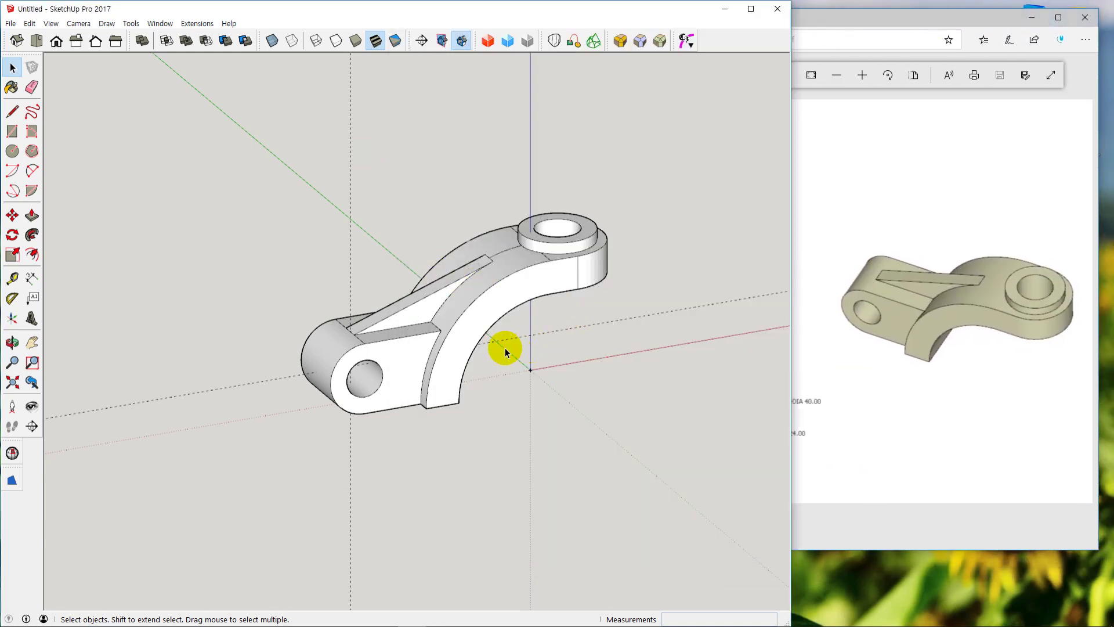
middle_click_drag(457, 323, 607, 316, "shift")
mouse_move(651, 398)
middle_mouse_down()
mouse_move(462, 374)
mouse_move(306, 374)
mouse_move(348, 413)
mouse_move(328, 457)
mouse_move(489, 398)
mouse_move(530, 368)
mouse_move(562, 311)
mouse_move(592, 320)
middle_mouse_up()
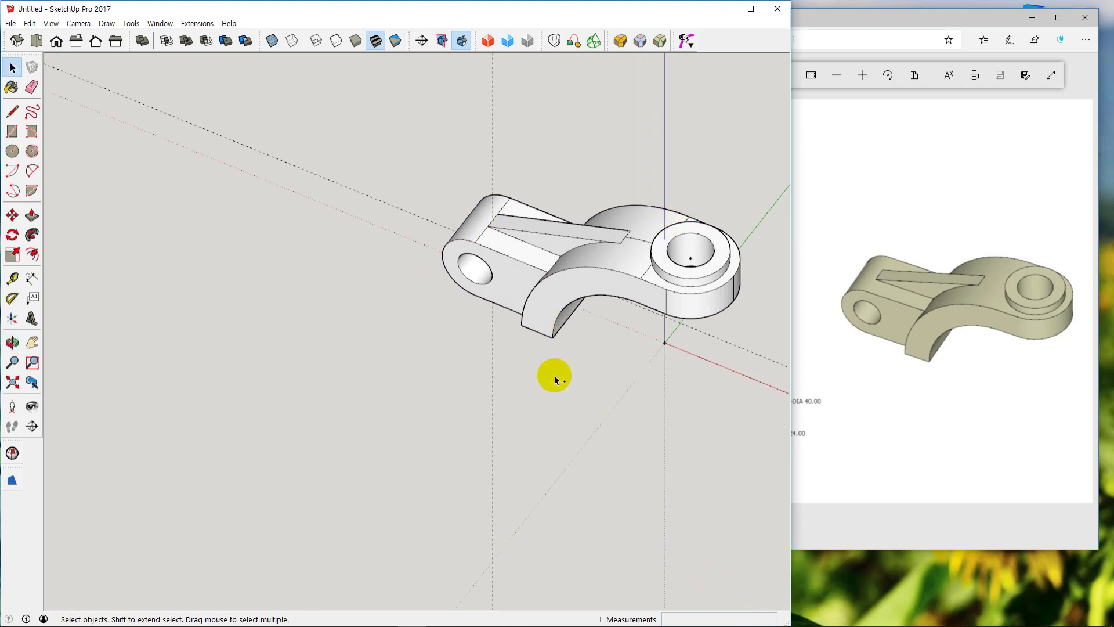
scroll(636, 330, "up", 3)
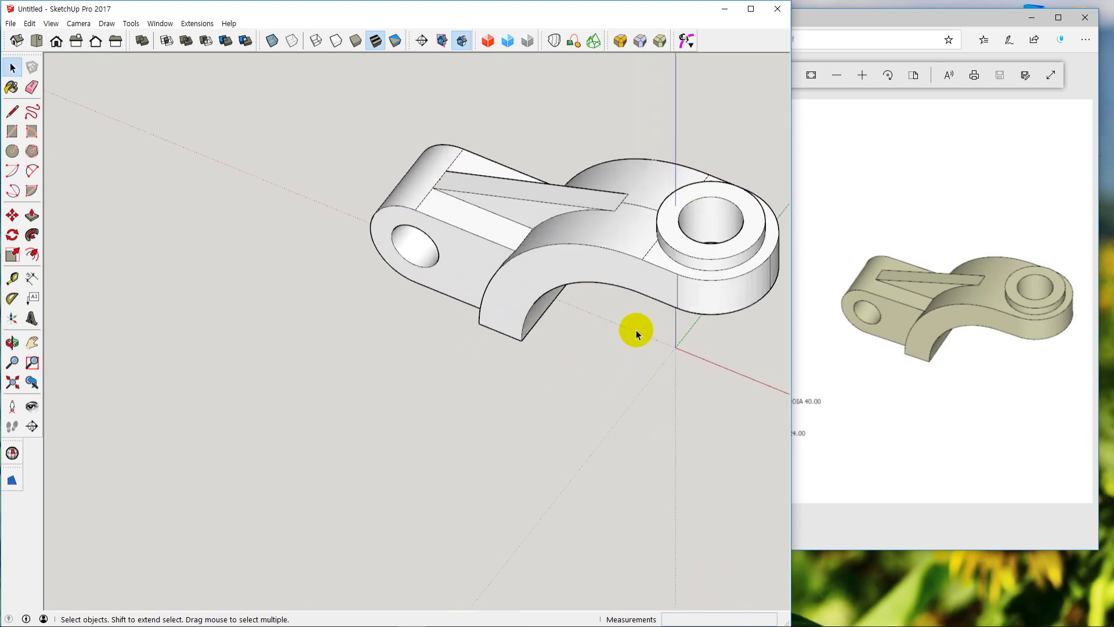
scroll(636, 330, "down", 4)
scroll(637, 331, "up", 1)
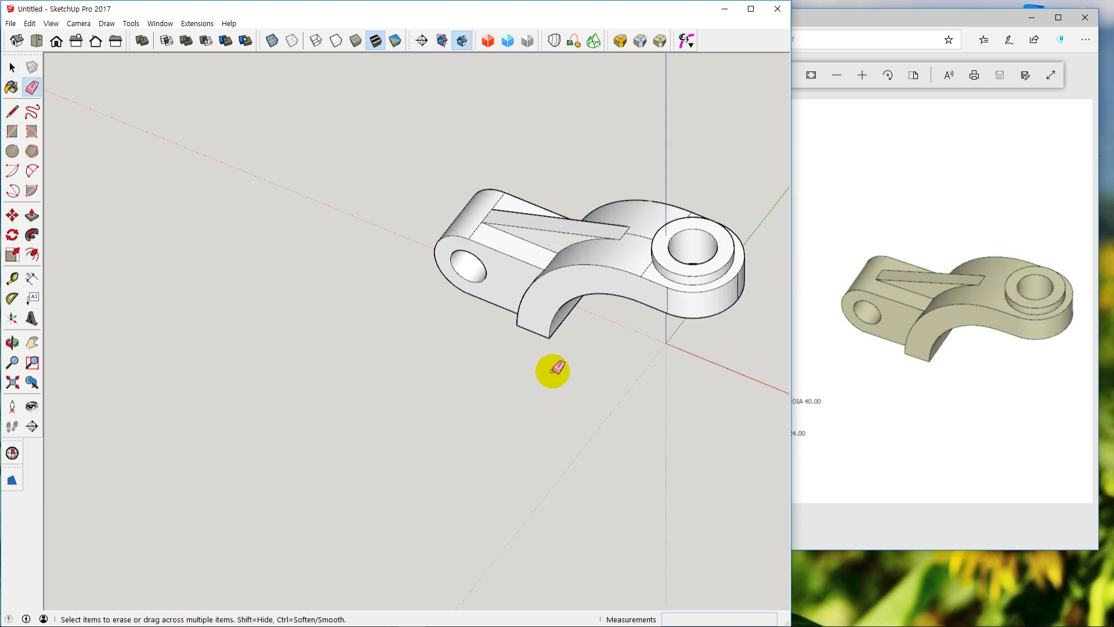
Erase the leftover edges across the arm beside the boss, along the arm's middle, and across the lug's upper face
key("e")
left_click(672, 275)
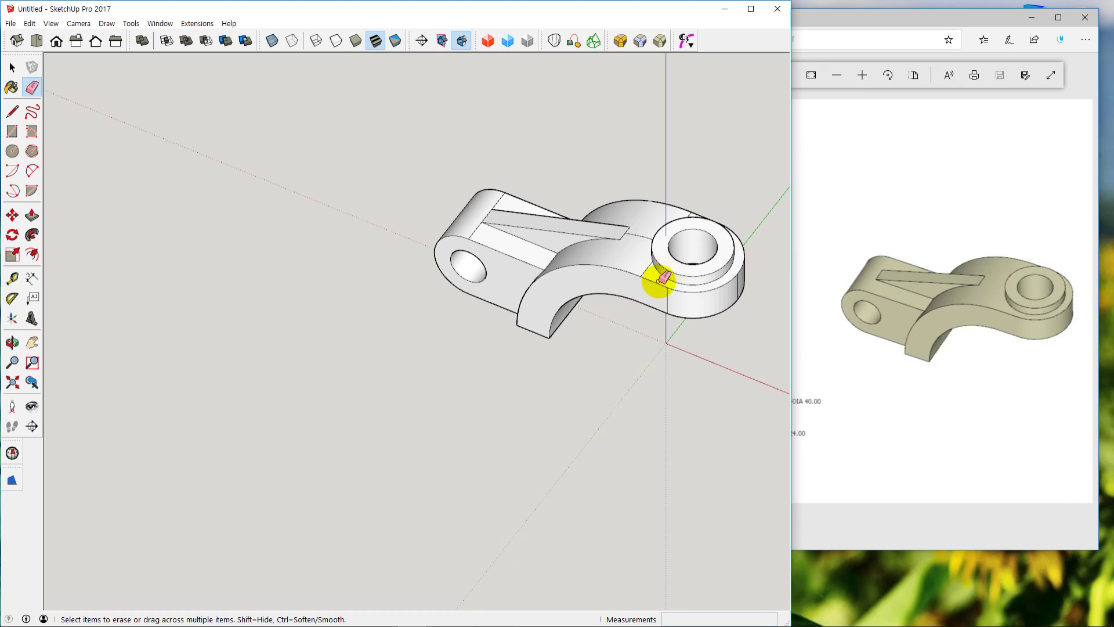
mouse_move(598, 317)
middle_mouse_down()
mouse_move(722, 408)
mouse_move(697, 279)
middle_mouse_up()
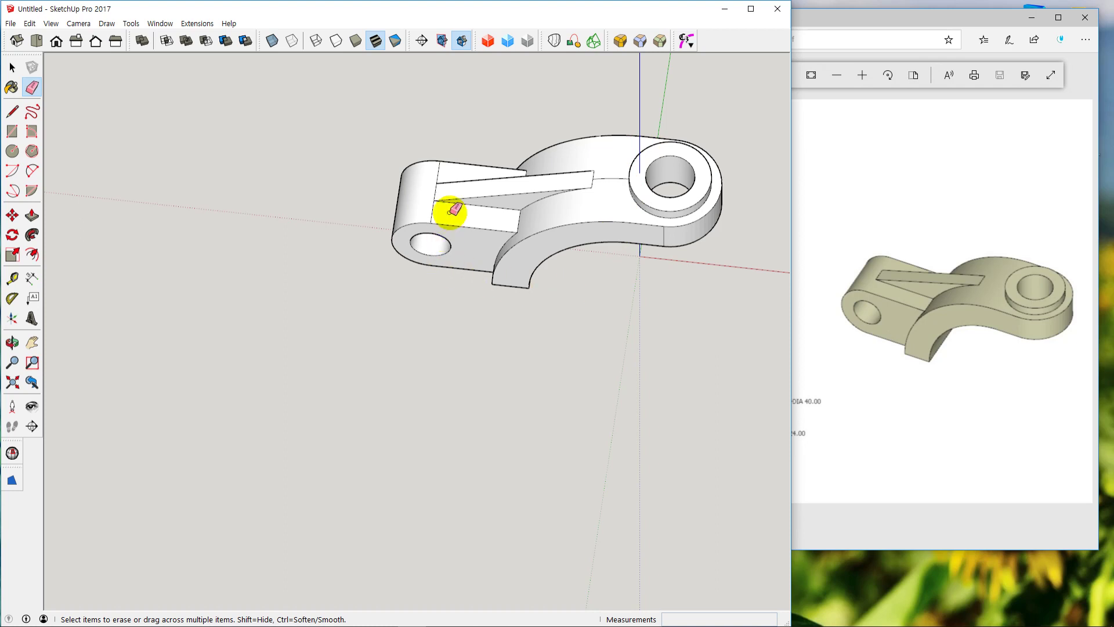
left_click(433, 209)
scroll(429, 201, "up", 5)
scroll(435, 220, "down", 3)
scroll(440, 236, "down", 2)
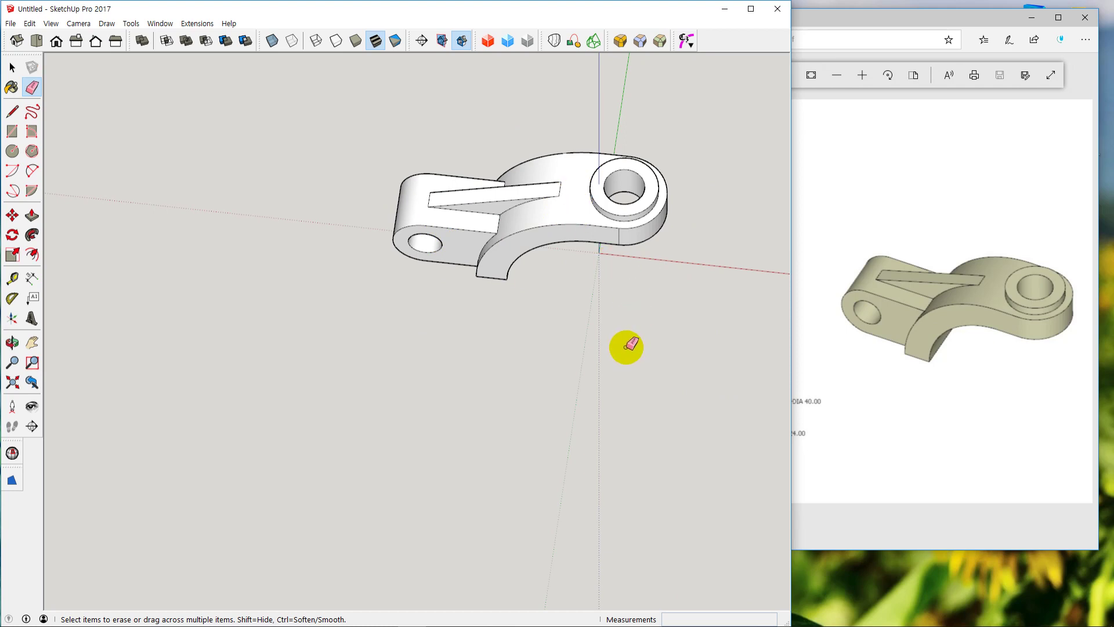
Try to erase the edges beside the hole on the arm's underside, and undo the erasure
mouse_move(607, 346)
middle_mouse_down()
mouse_move(597, 346)
mouse_move(551, 147)
mouse_move(644, 341)
mouse_move(620, 319)
mouse_move(627, 139)
mouse_move(636, 223)
mouse_move(600, 244)
middle_mouse_up()
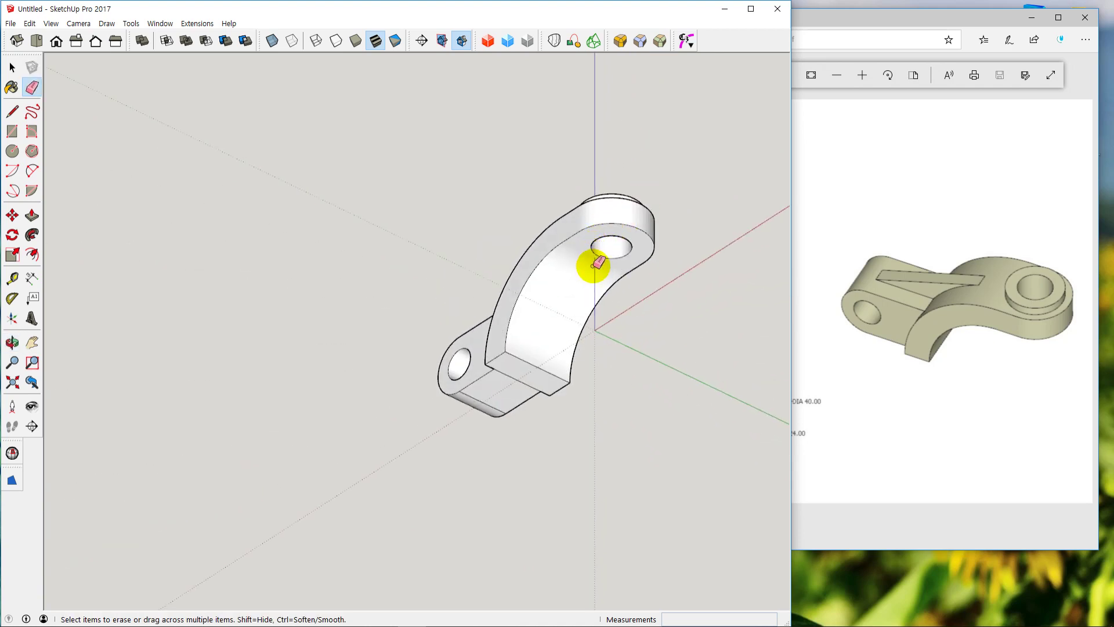
left_click_drag(588, 249, 652, 259)
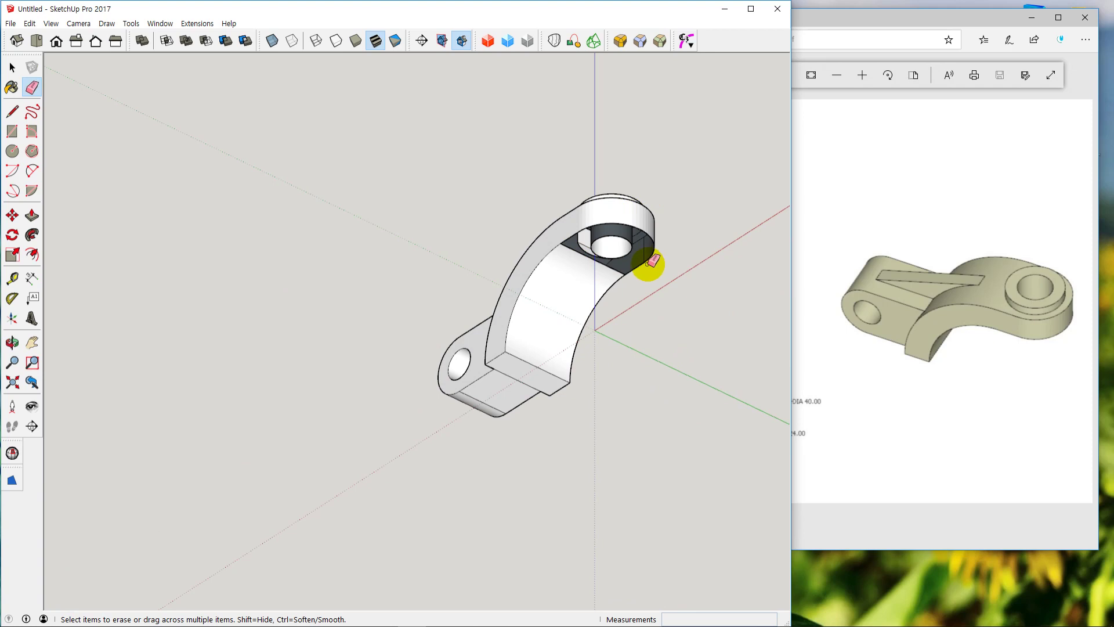
key("ctrl+z")
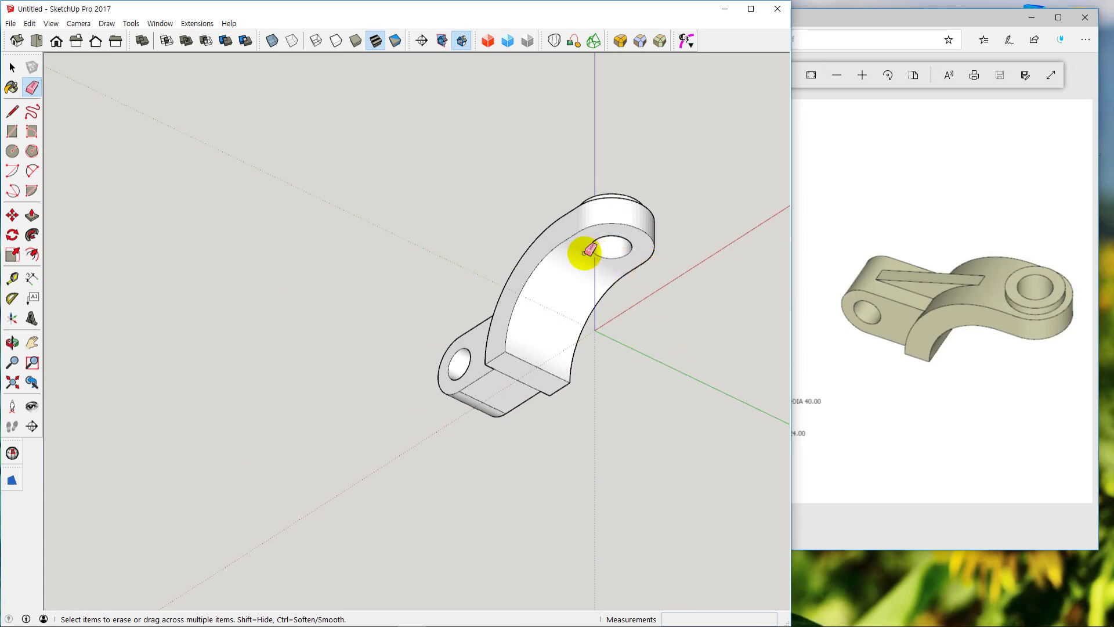
Inspect the cleaned-up bracket from below and above, comparing it with the PDF's 3D view
middle_click_drag(587, 251, 614, 266)
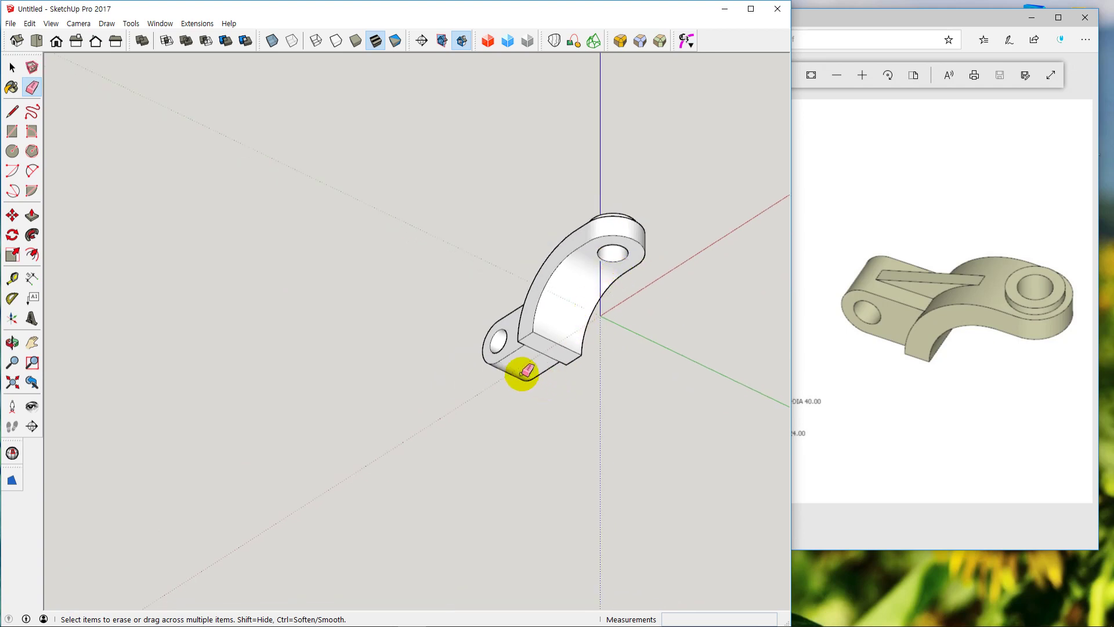
mouse_move(490, 415)
middle_mouse_down()
mouse_move(476, 386)
mouse_move(497, 397)
mouse_move(528, 477)
mouse_move(590, 416)
mouse_move(542, 423)
middle_mouse_up()
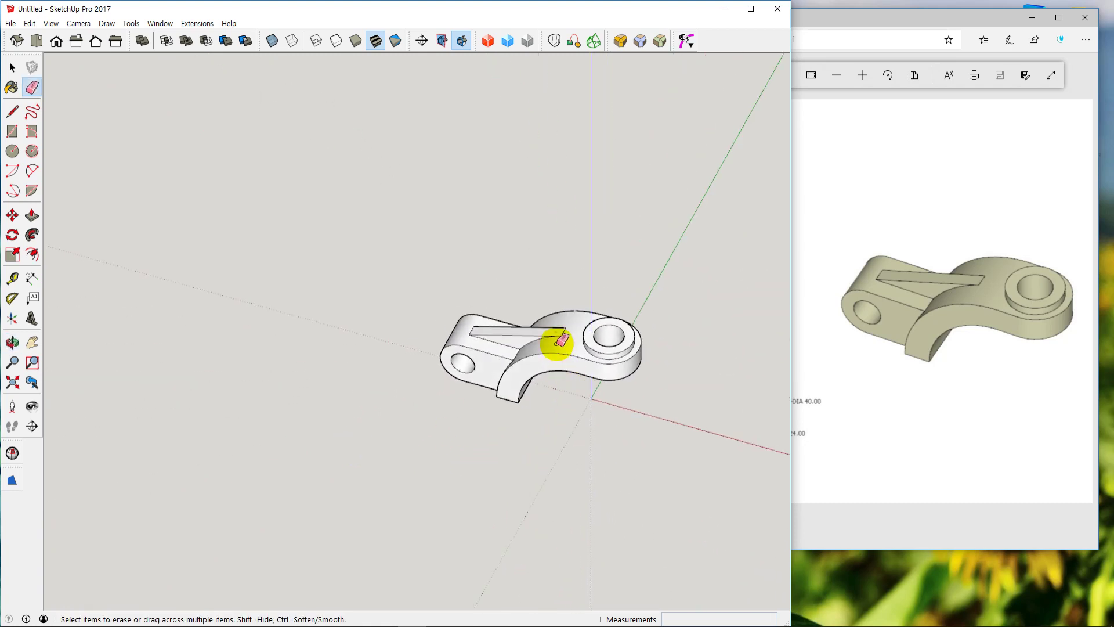
middle_click_drag(561, 341, 559, 331)
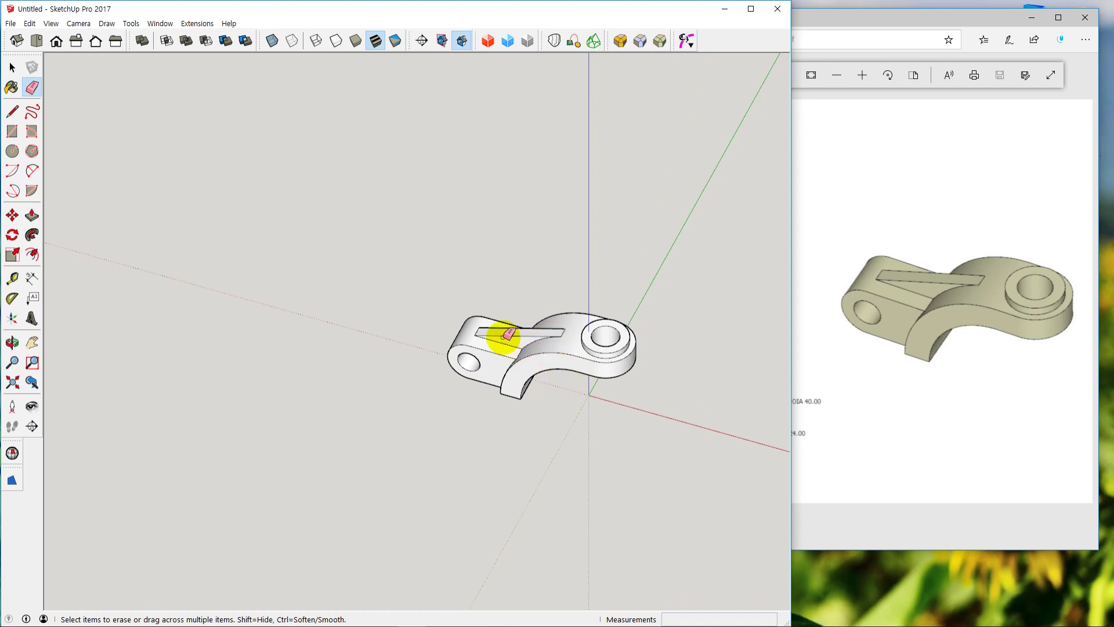
scroll(498, 336, "down", 2)
scroll(514, 343, "up", 3)
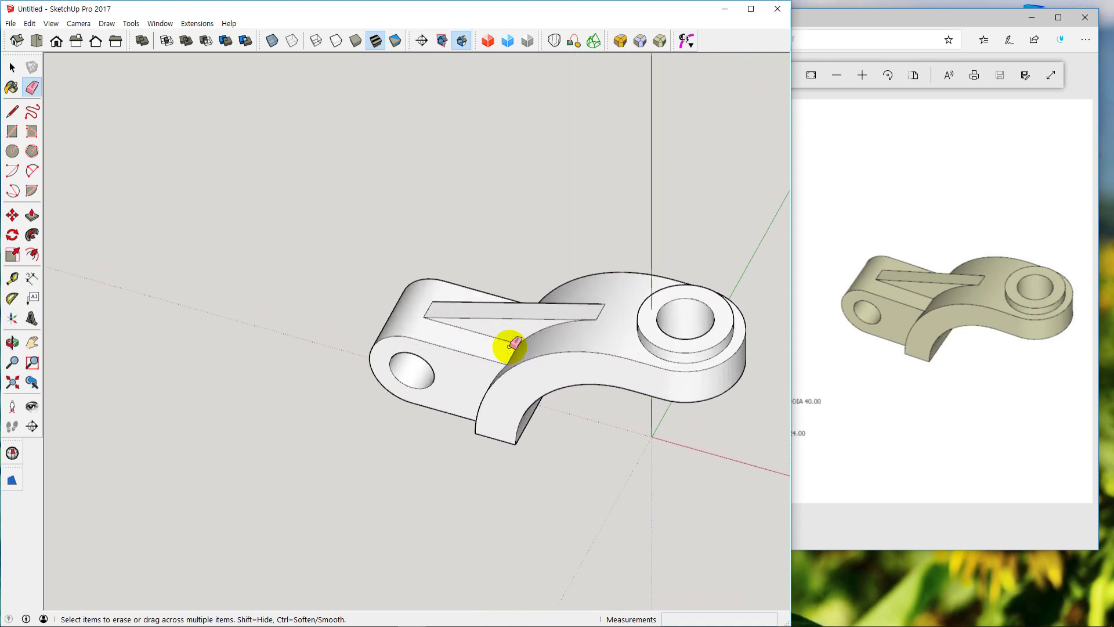
key("space")
middle_click_drag(641, 392, 561, 389, "shift")
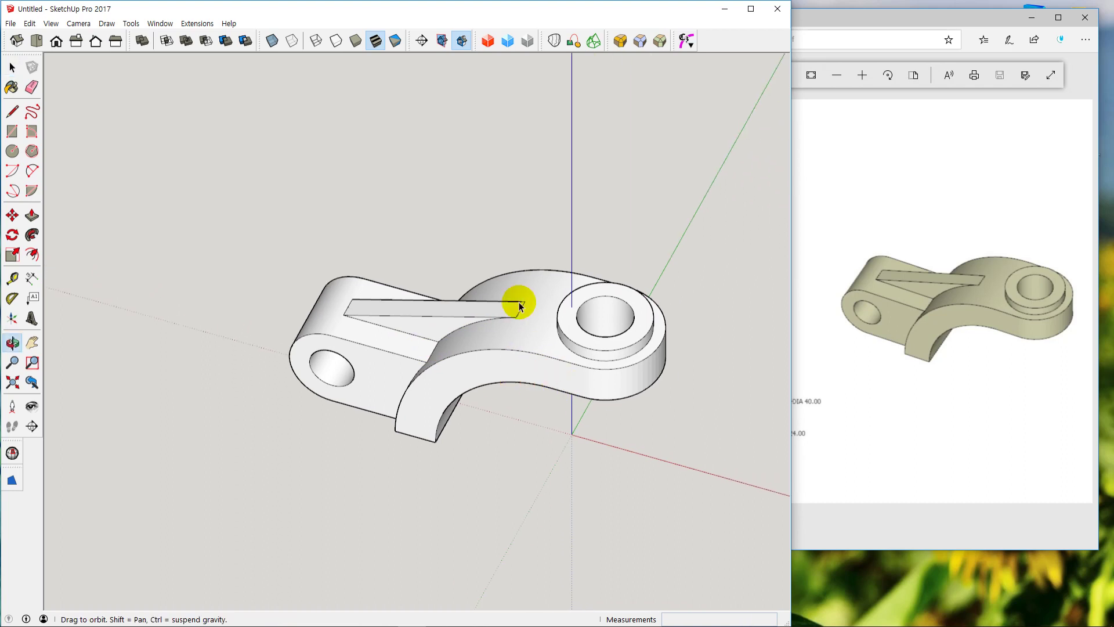
Show the hidden geometry to examine the facets of the bracket's curved faces from above and below, and hide it again
left_click(60, 29)
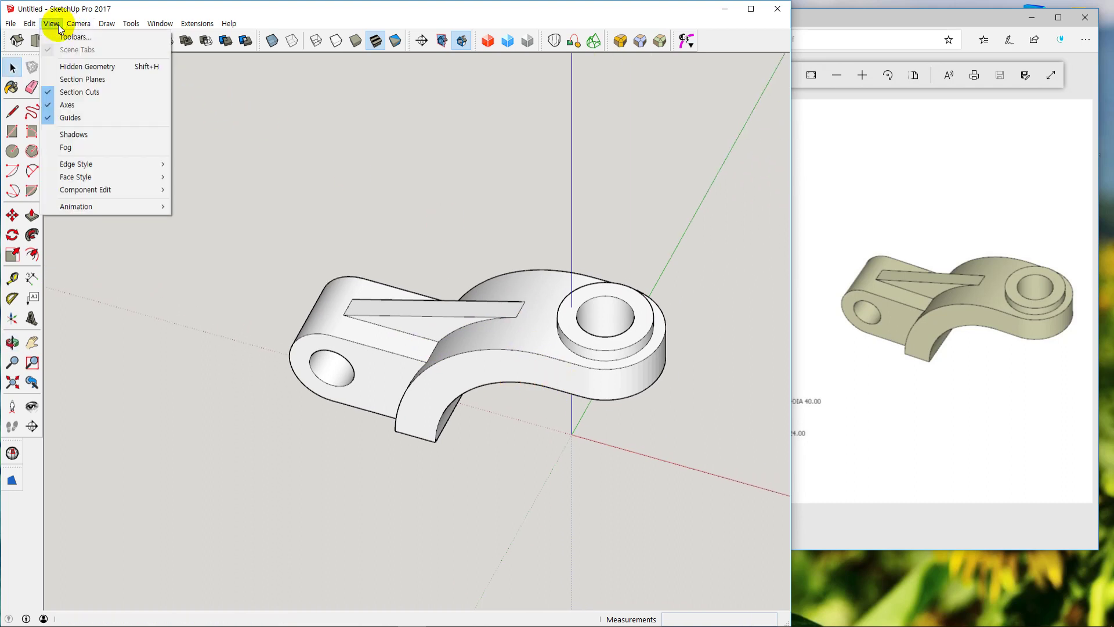
left_click(65, 69)
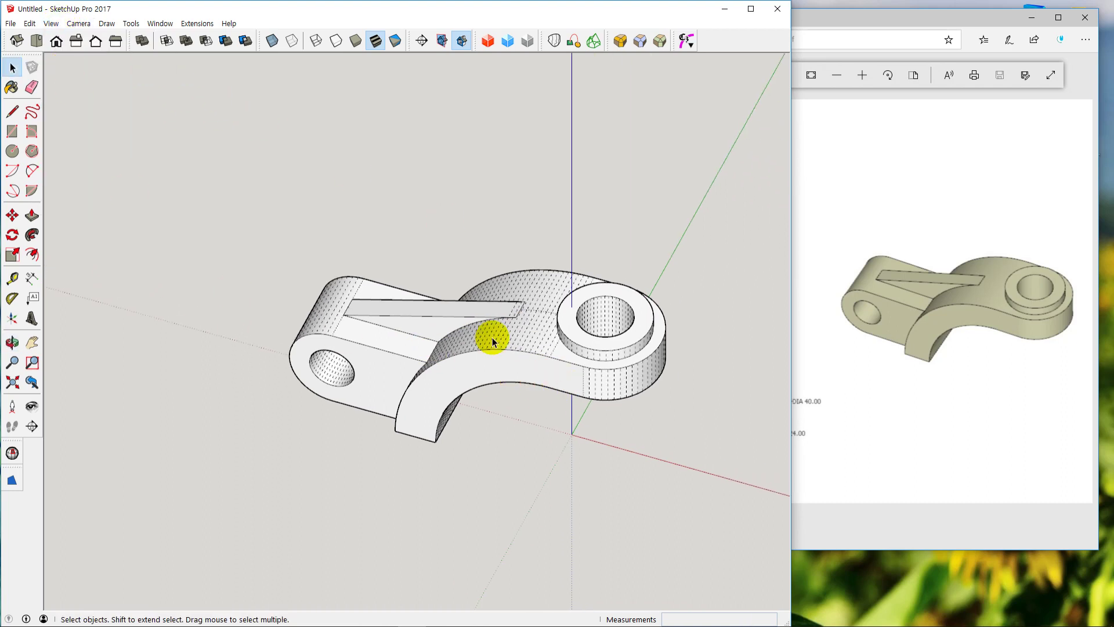
middle_click_drag(594, 473, 505, 398)
mouse_move(533, 278)
middle_mouse_down()
mouse_move(634, 350)
mouse_move(525, 265)
middle_mouse_up()
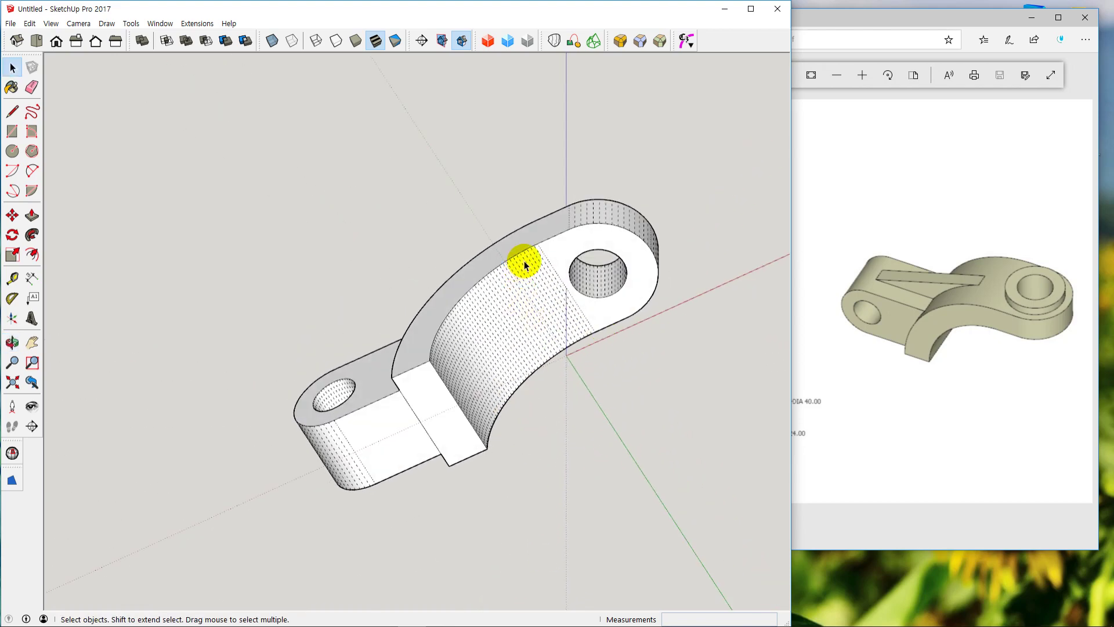
middle_click_drag(573, 367, 511, 389)
left_click(51, 23)
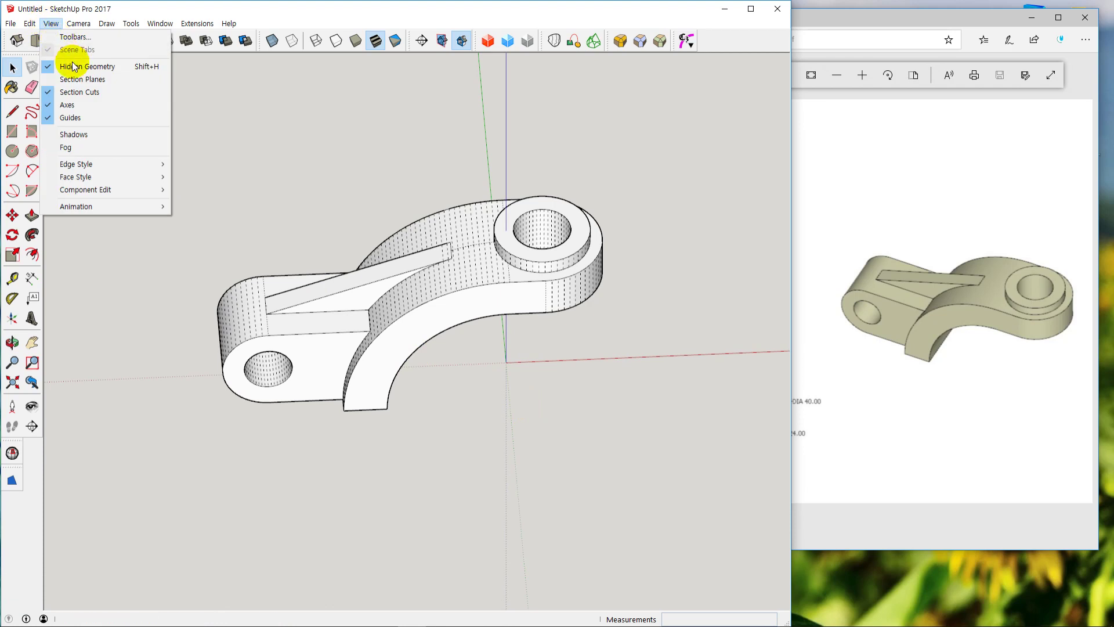
left_click(72, 64)
Group all connected faces and edges of the bracket
mouse_move(480, 369)
middle_mouse_down()
mouse_move(567, 351)
mouse_move(481, 369)
mouse_move(482, 353)
middle_mouse_up()
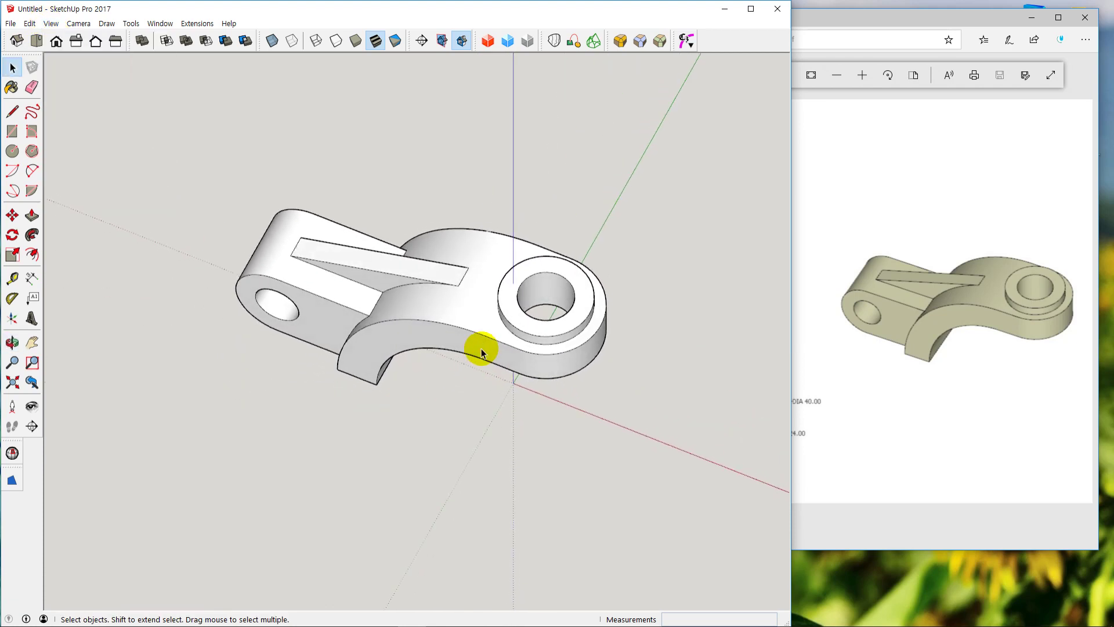
scroll(481, 352, "up", 3)
scroll(480, 348, "down", 1)
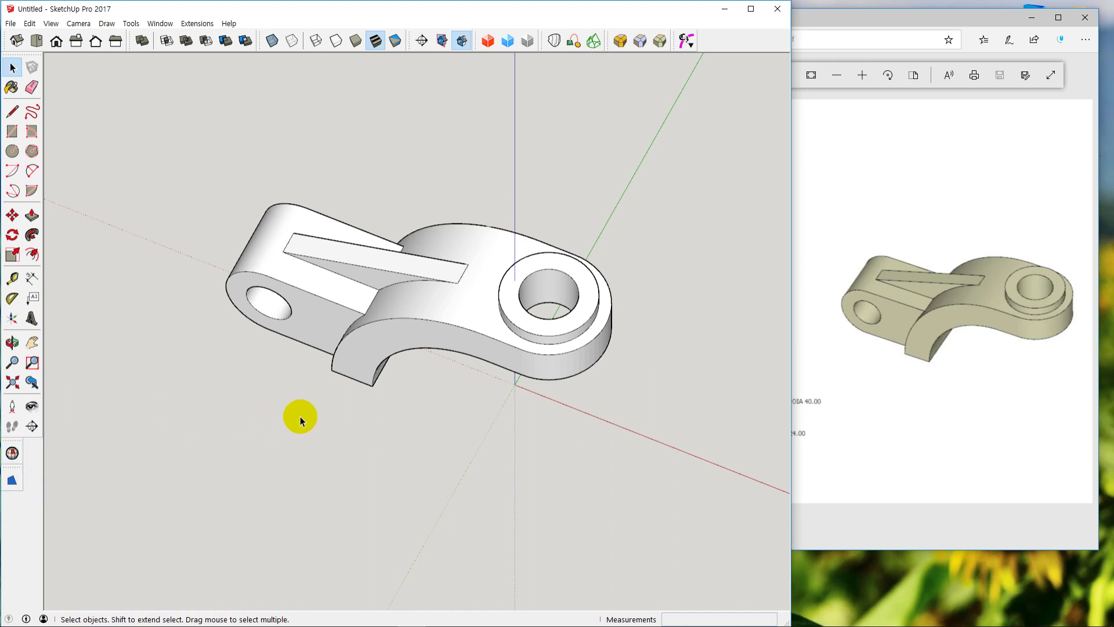
middle_click_drag(281, 428, 354, 422, "shift")
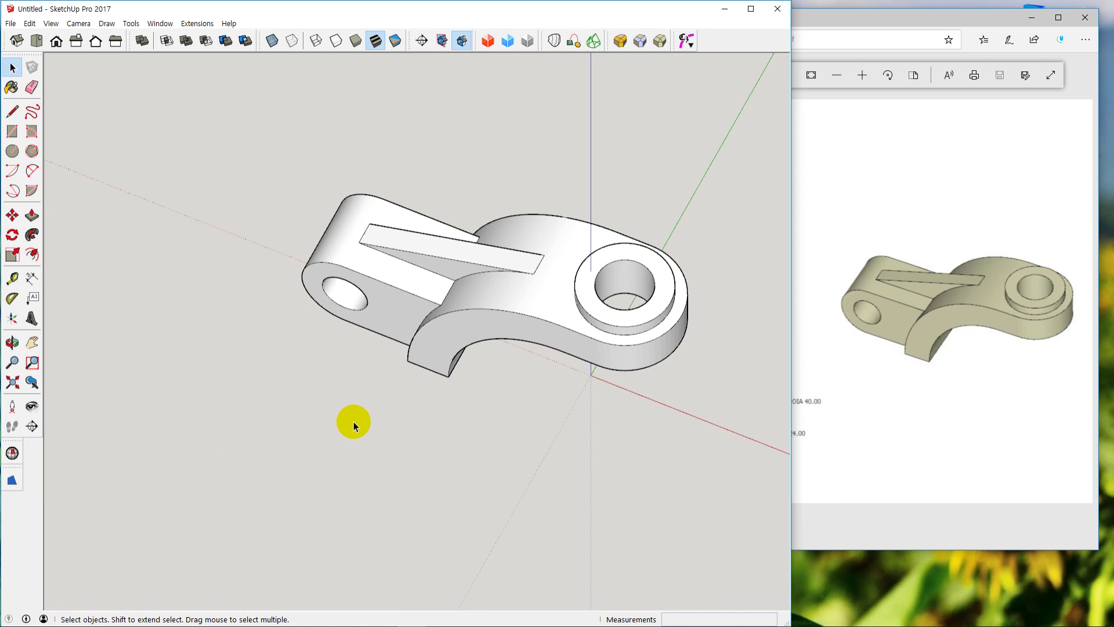
triple_click(487, 283)
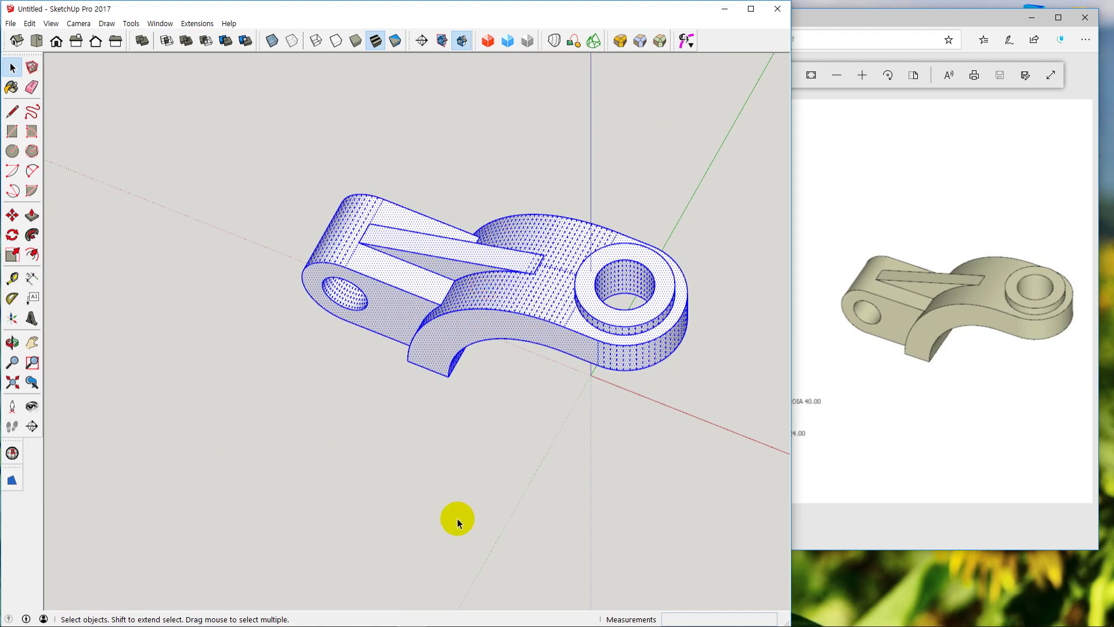
key("ctrl+g")
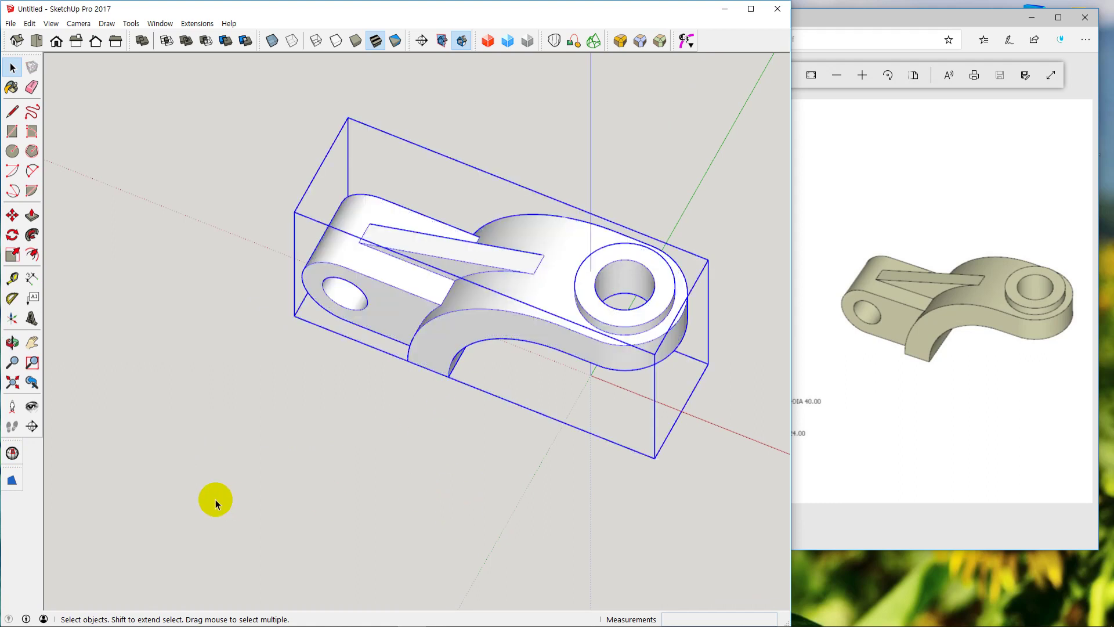
Check the bracket group with Solid Inspector², examine the highlighted areas around rib and arm, and close the inspector
left_click(12, 453)
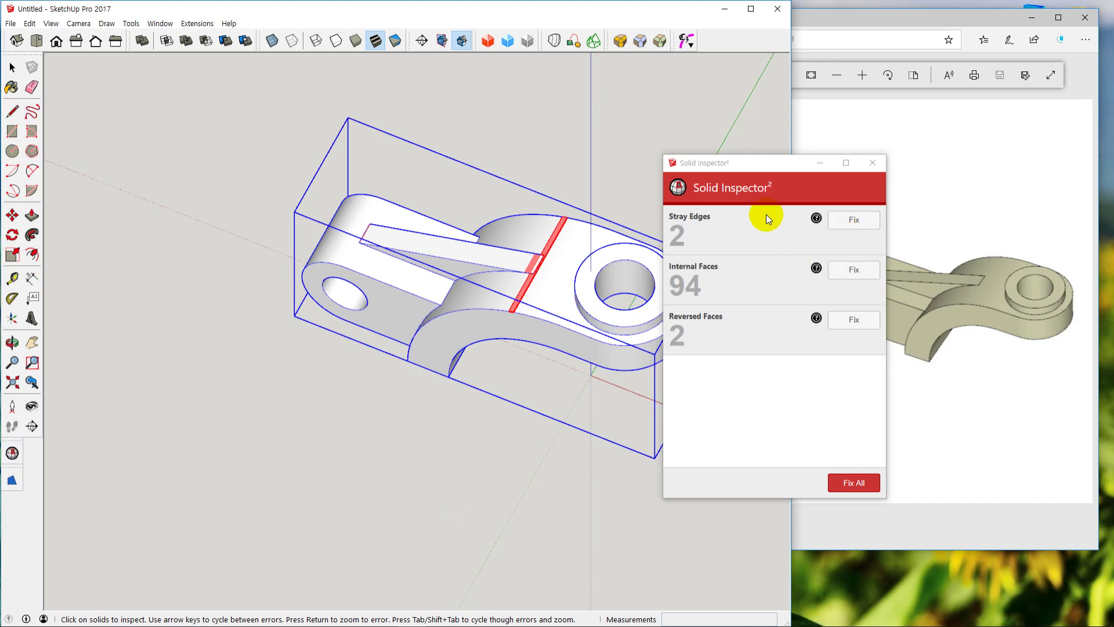
left_click_drag(779, 163, 830, 142)
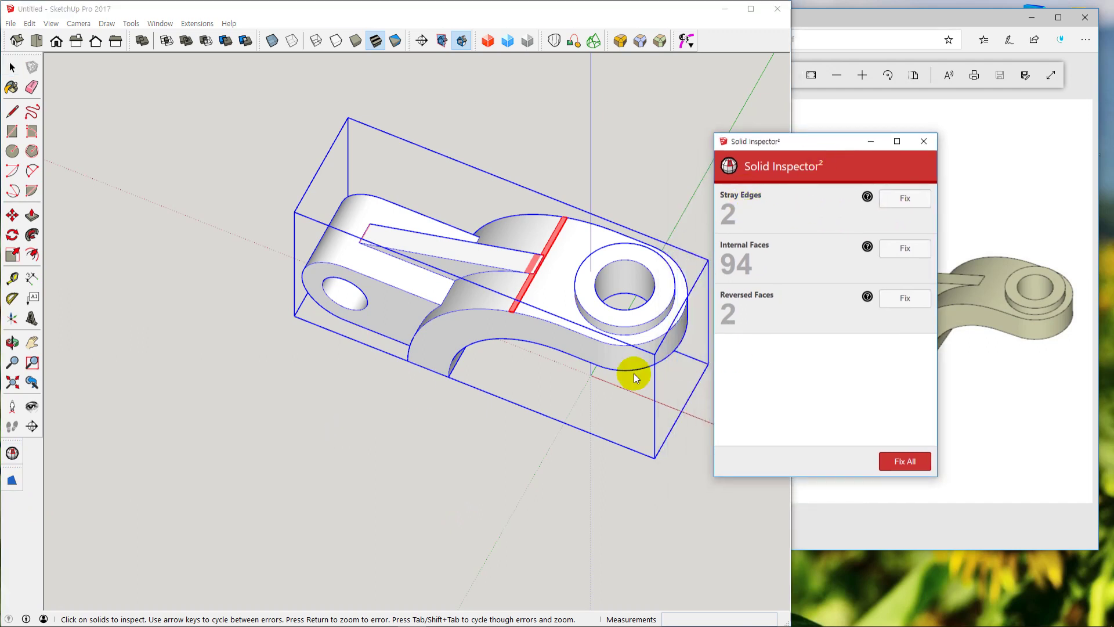
middle_click_drag(452, 428, 552, 279)
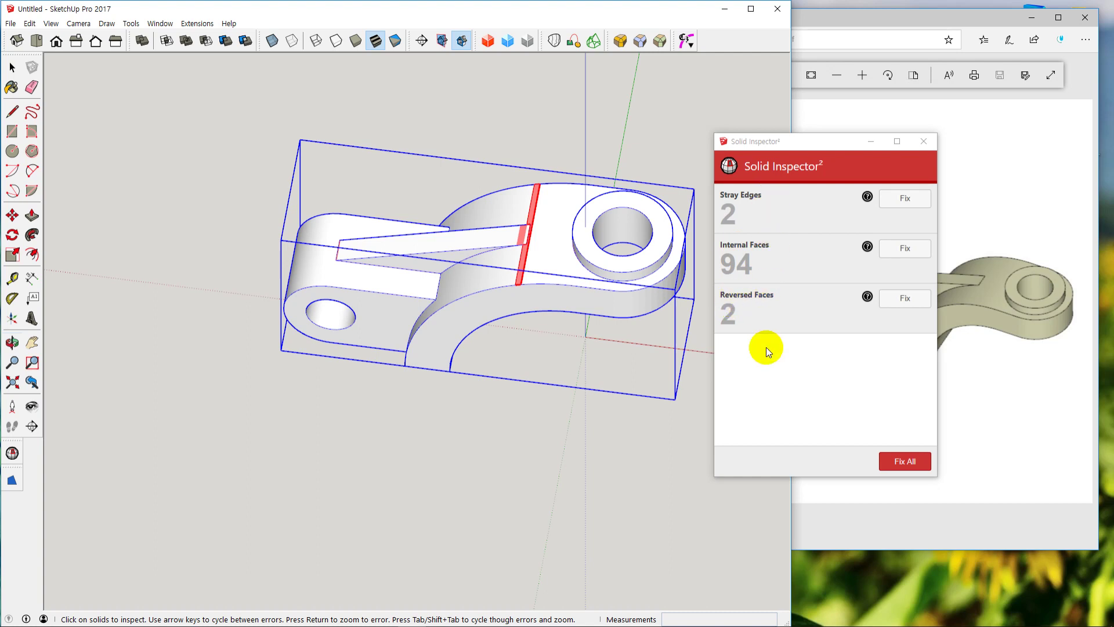
mouse_move(531, 458)
middle_mouse_down()
mouse_move(569, 458)
mouse_move(441, 306)
middle_mouse_up()
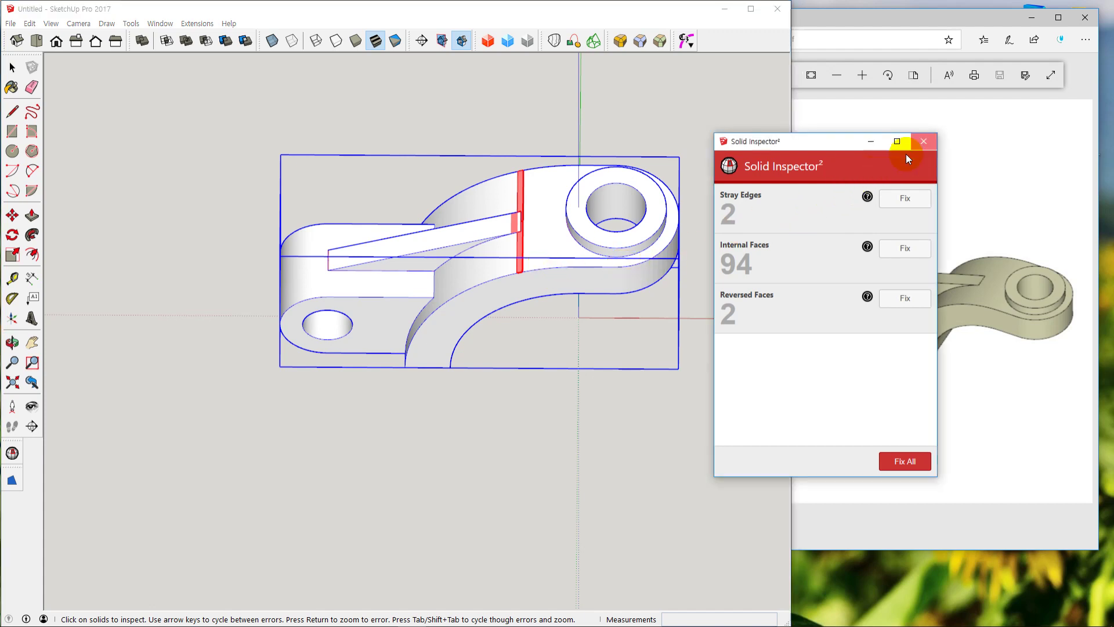
left_click(924, 143)
mouse_move(609, 478)
middle_mouse_down()
mouse_move(505, 468)
mouse_move(476, 312)
middle_mouse_up()
left_click(476, 312)
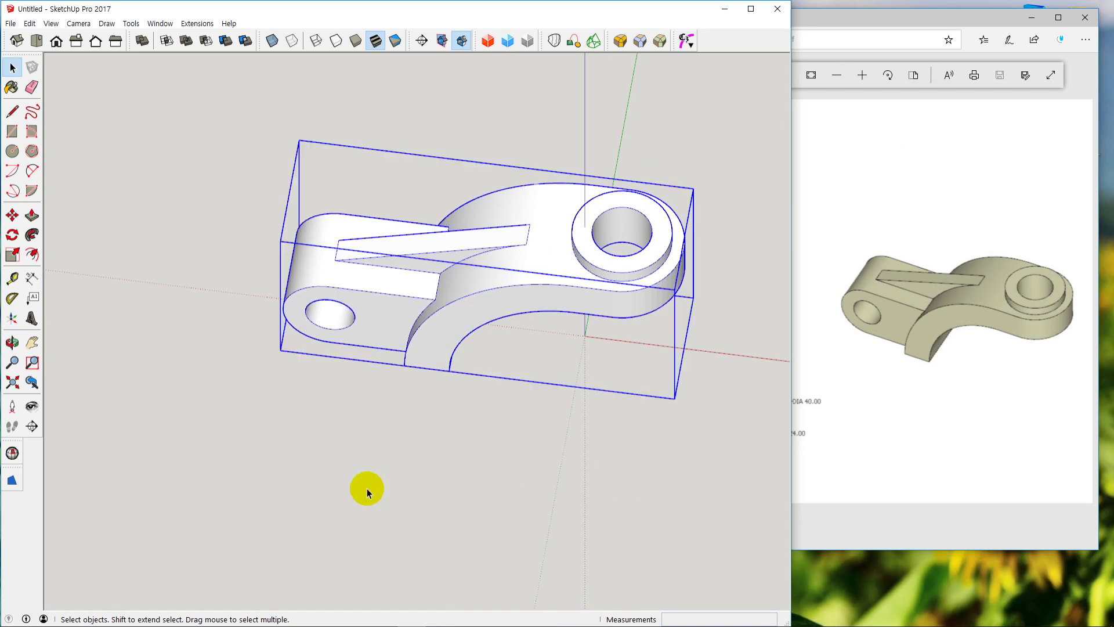
Rerun Solid Inspector² on the bracket group and turn on X-ray display to examine the highlighted faces inside
left_click(12, 452)
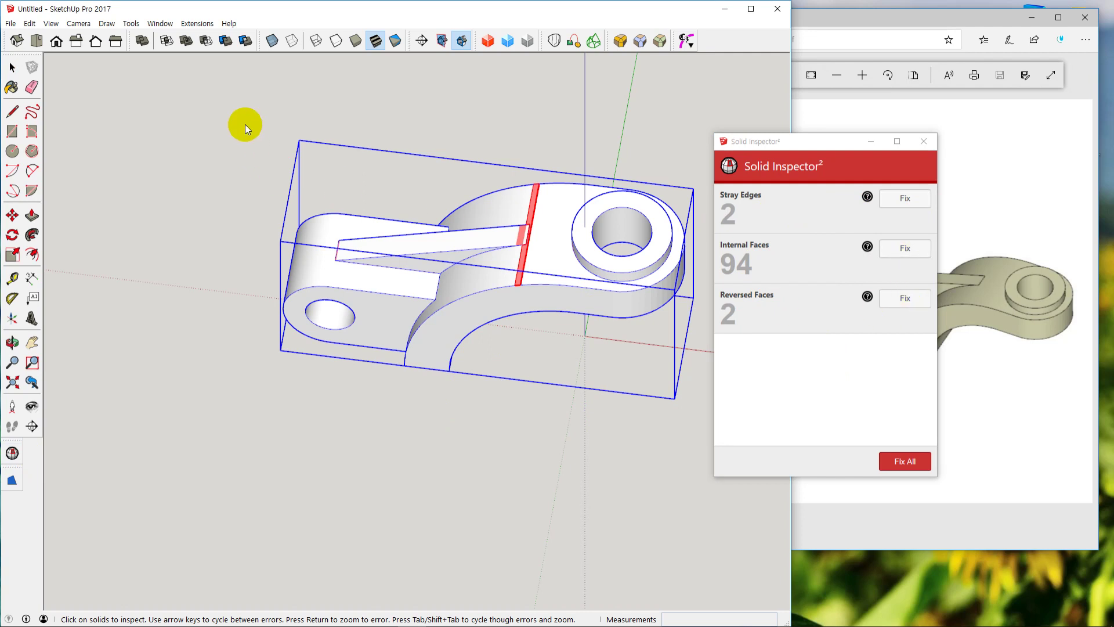
left_click(273, 41)
middle_click_drag(438, 381, 420, 293)
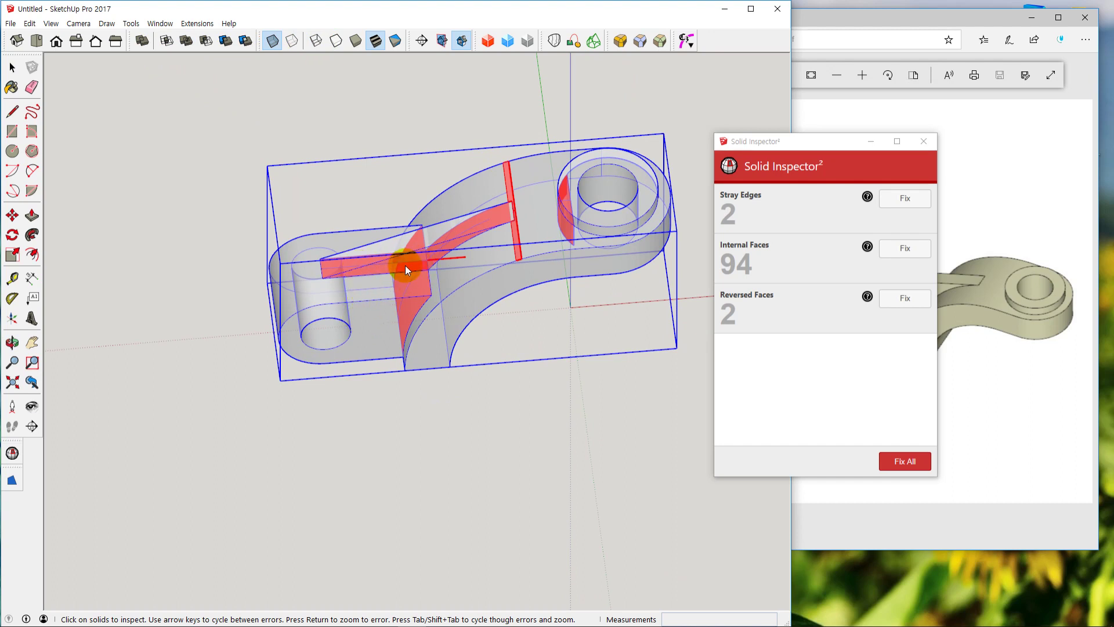
Fix the bracket group's stray edges, internal faces and reversed faces in Solid Inspector², and close the inspector
middle_click_drag(411, 304, 345, 270)
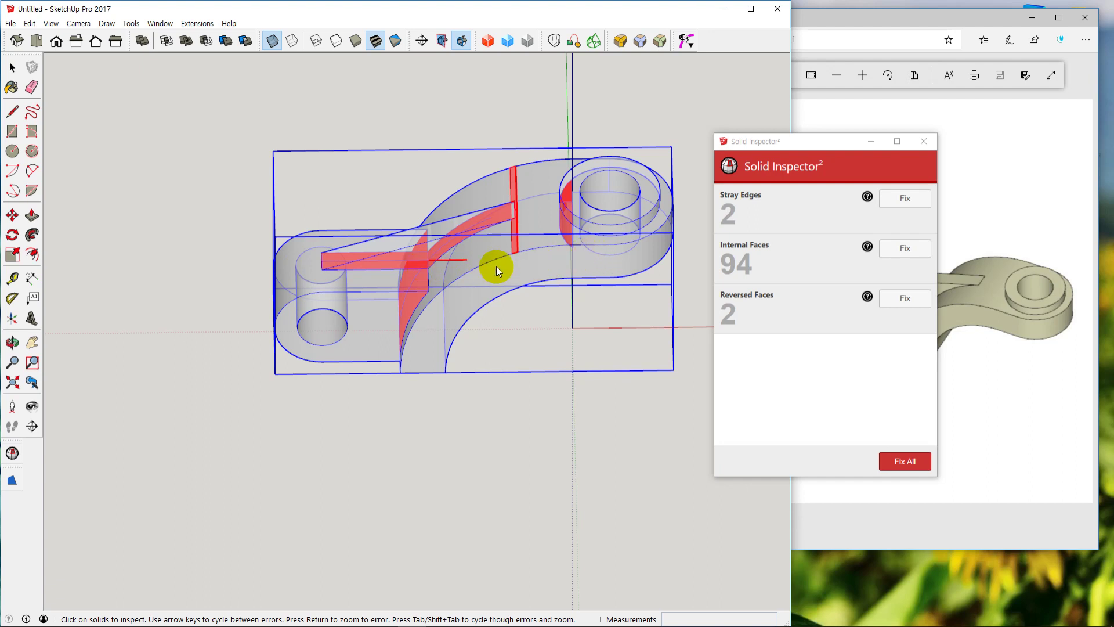
middle_click_drag(496, 266, 447, 260)
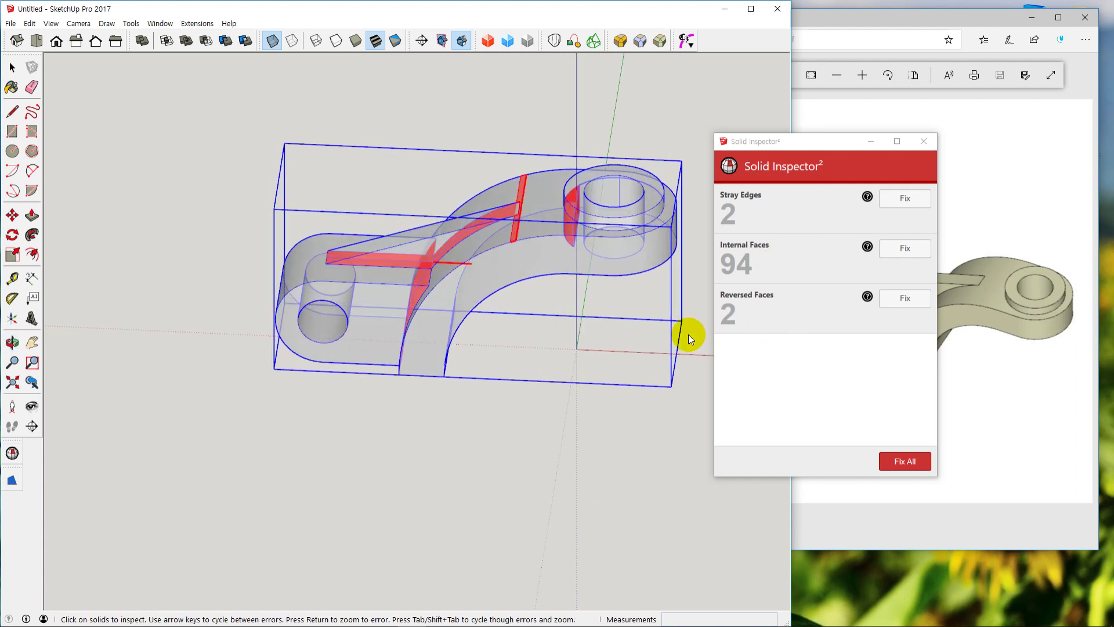
left_click(913, 197)
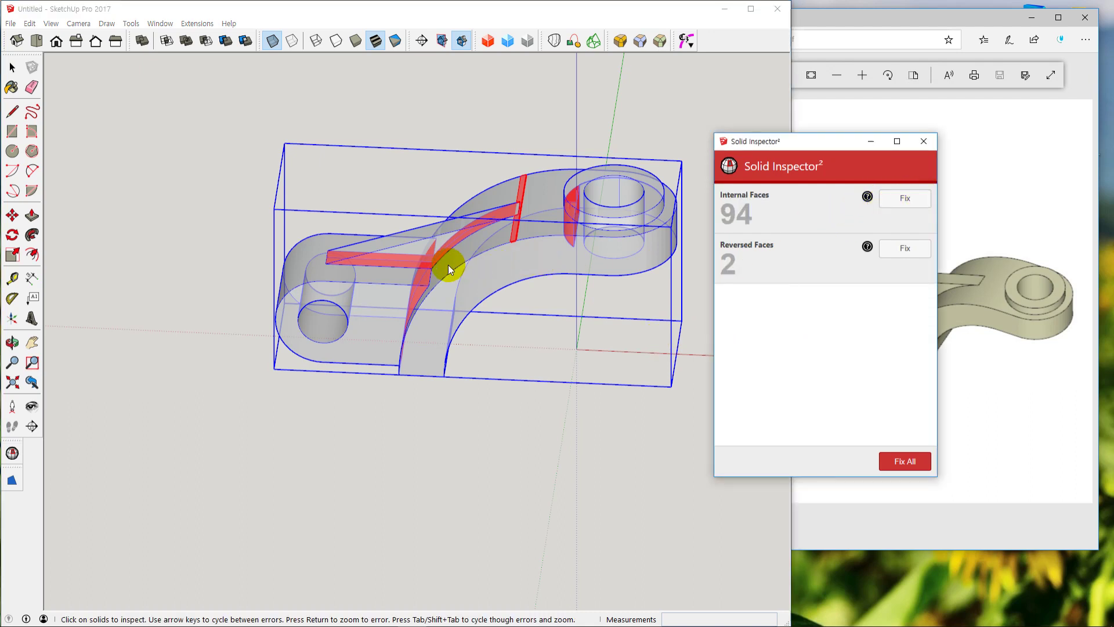
left_click(901, 200)
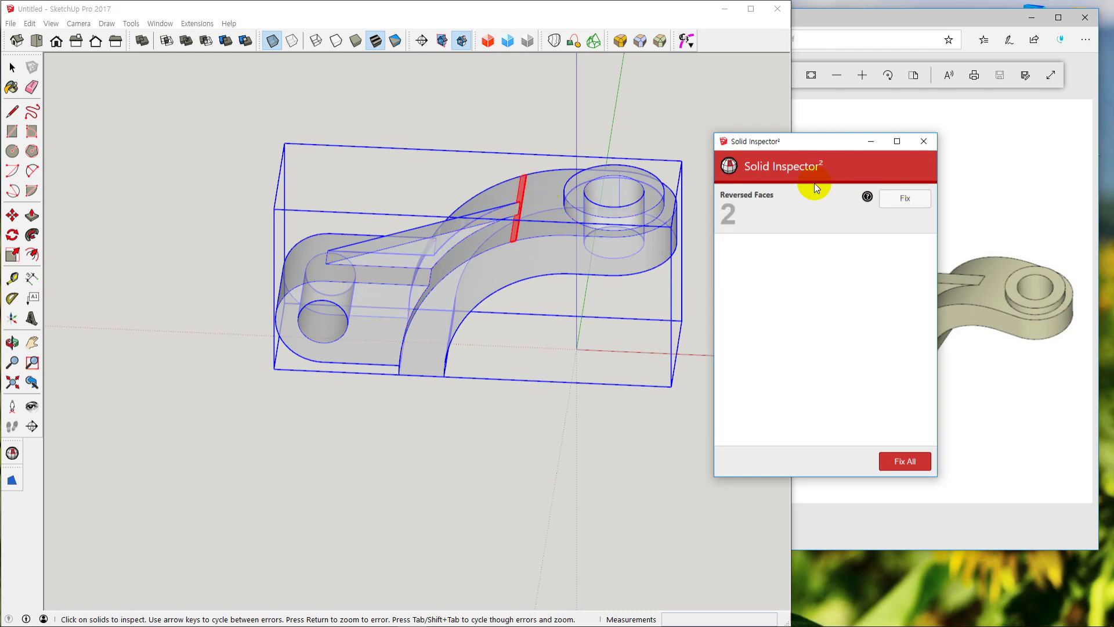
left_click(902, 200)
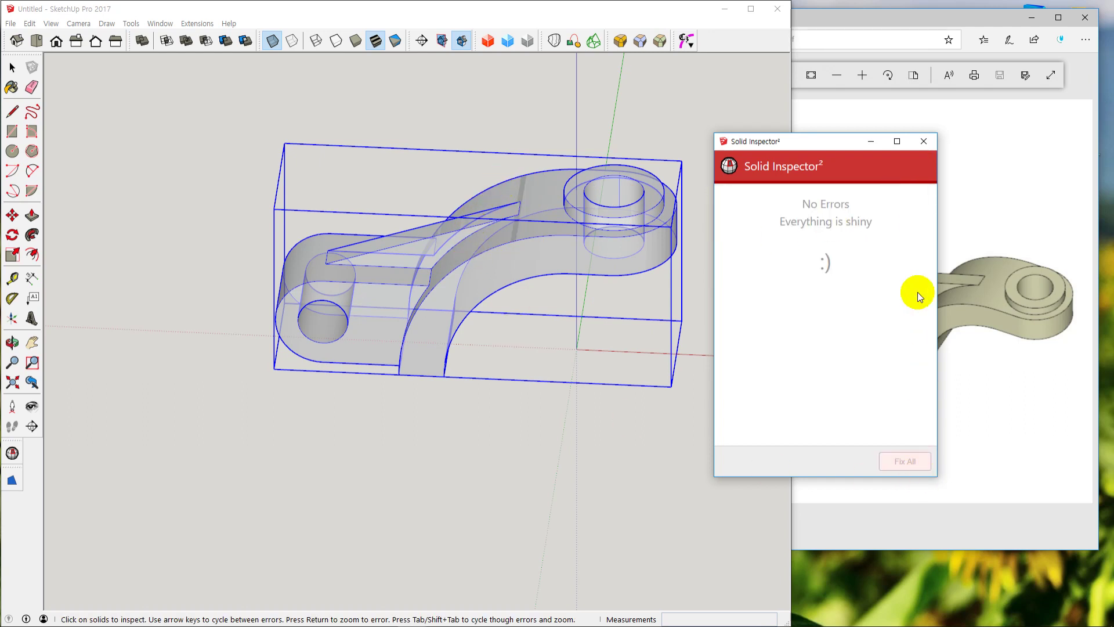
left_click(924, 142)
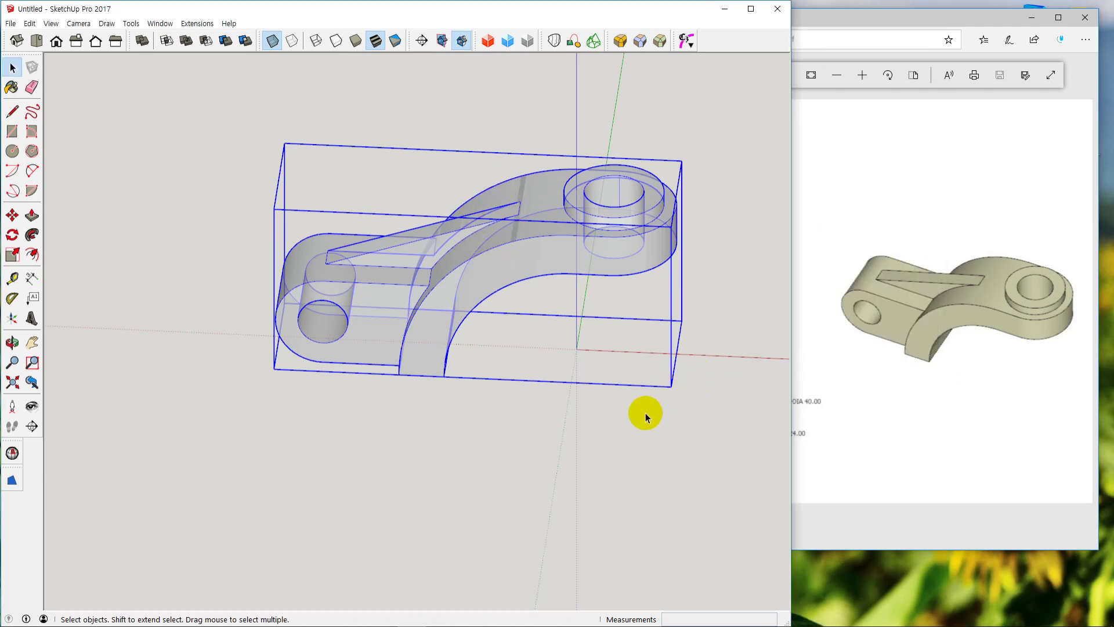
Explode the bracket group back into loose geometry and turn off X-ray display
key("x")
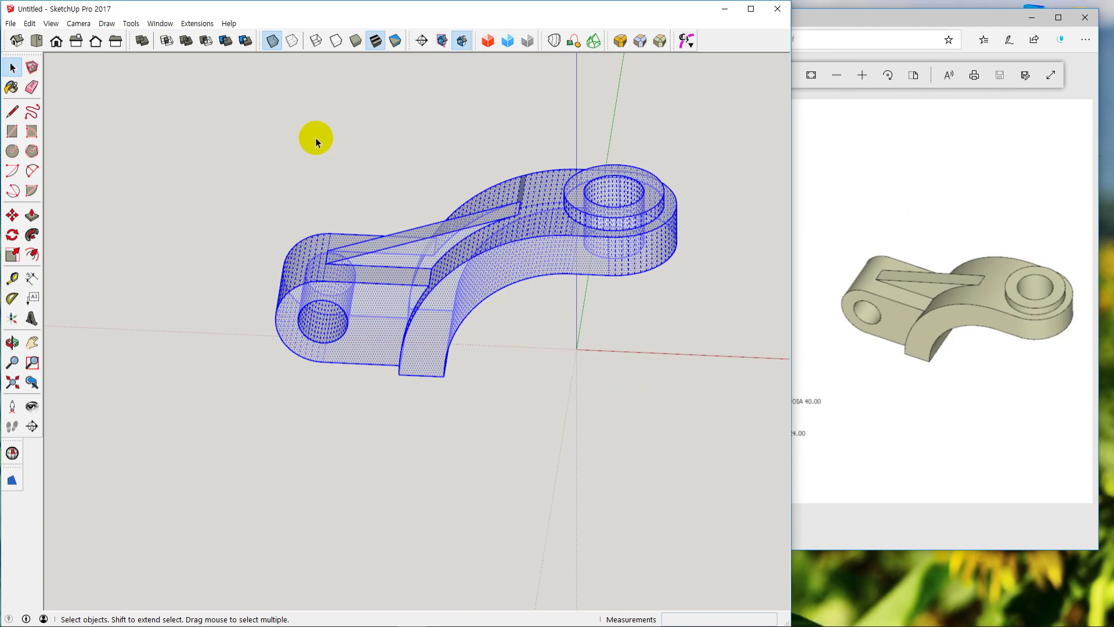
left_click(313, 134)
left_click(272, 41)
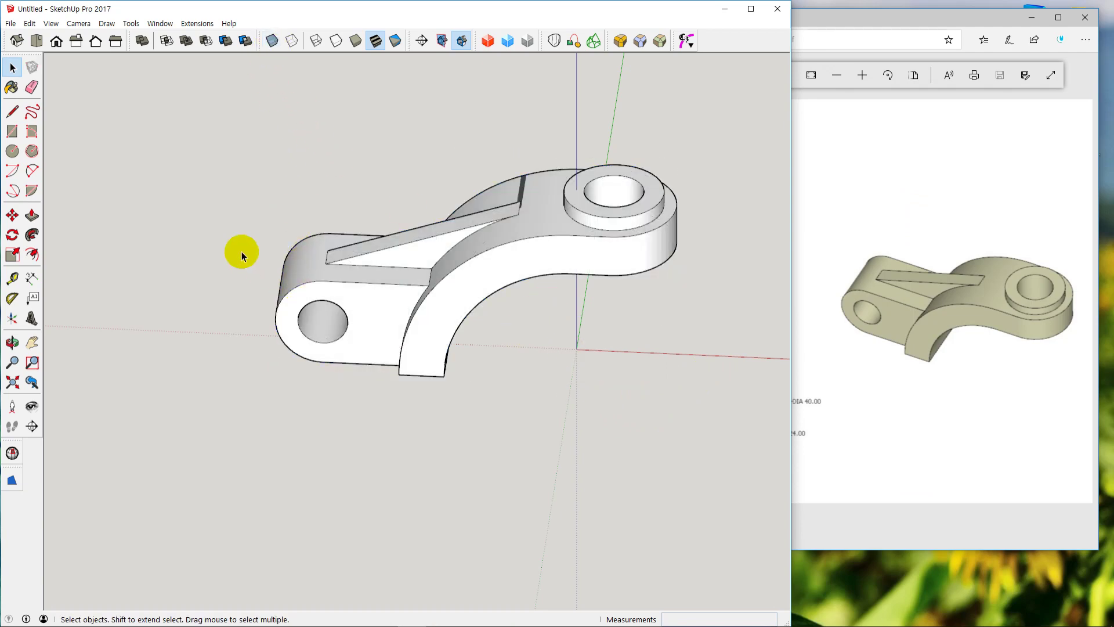
Examine the dark strip on the curved arm beside the upper end of the rib, checking how the surrounding curved face is selected
mouse_move(545, 366)
middle_mouse_down()
mouse_move(366, 236)
mouse_move(381, 196)
middle_mouse_up()
scroll(366, 232, "up", 6)
scroll(348, 214, "down", 2)
scroll(381, 196, "down", 2)
mouse_move(304, 274)
middle_mouse_down()
mouse_move(475, 211)
mouse_move(398, 236)
mouse_move(472, 349)
middle_mouse_up()
scroll(455, 305, "up", 5)
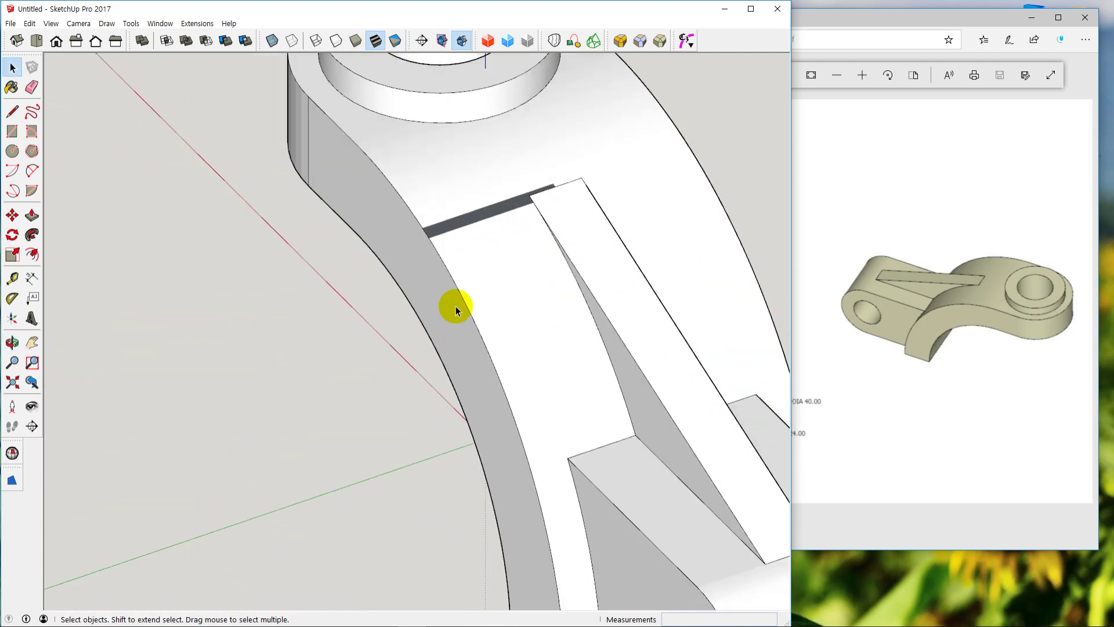
left_click(476, 226)
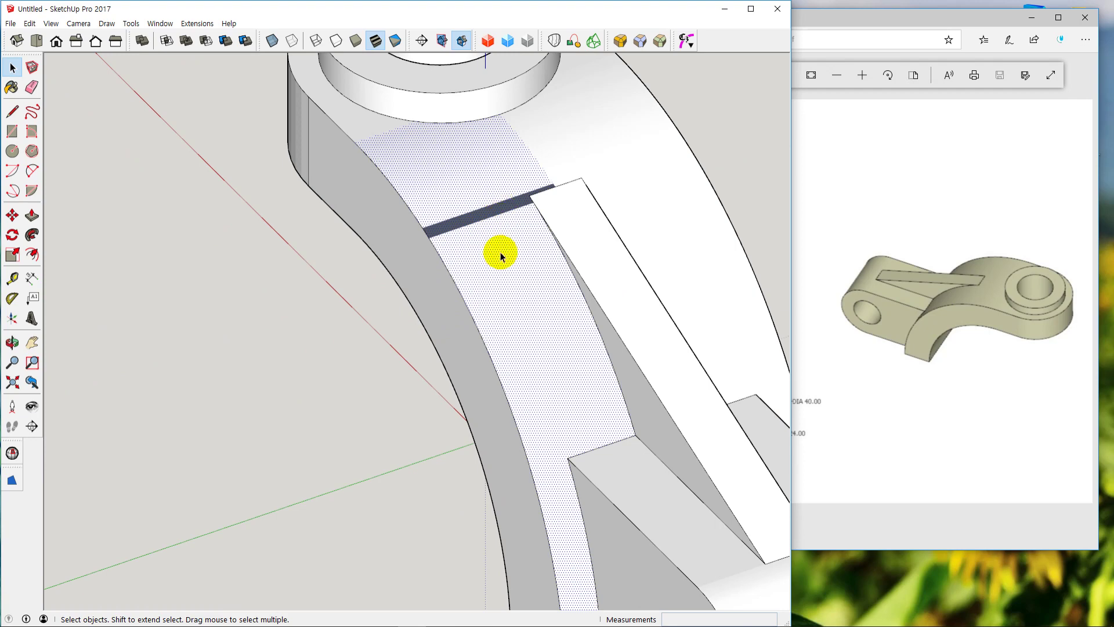
middle_click_drag(503, 251, 524, 258)
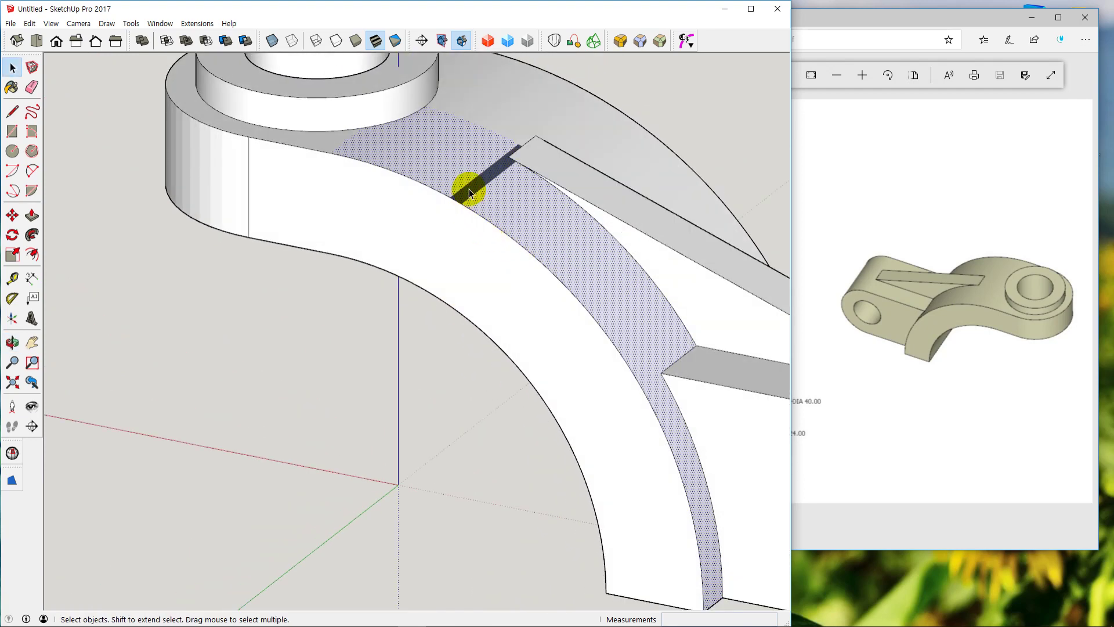
scroll(477, 214, "down", 5)
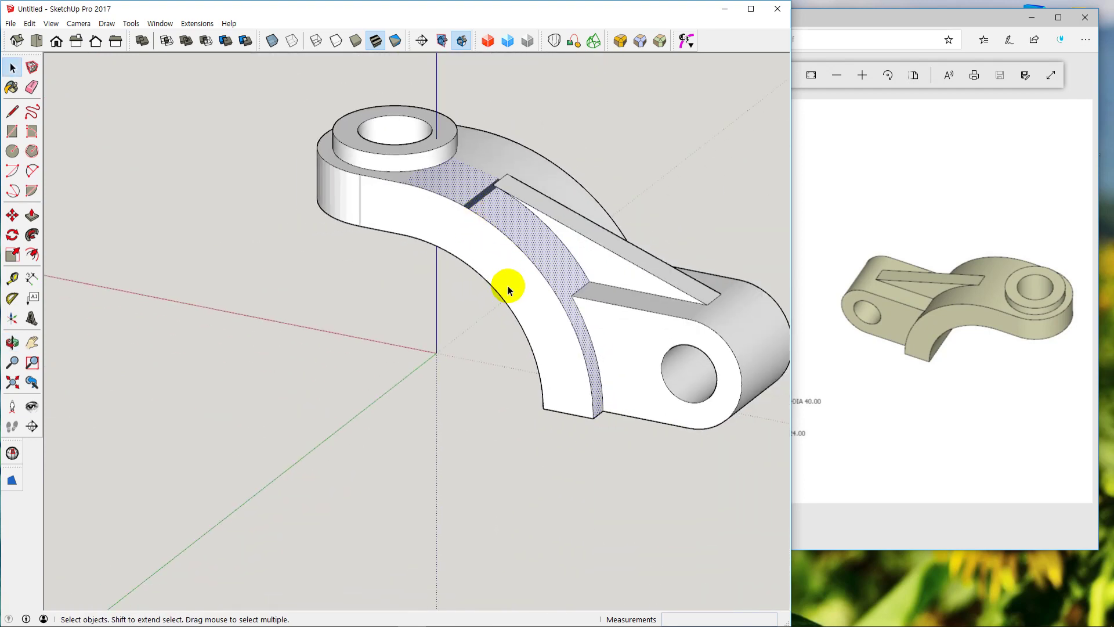
middle_click_drag(511, 286, 423, 306)
middle_click_drag(488, 226, 497, 361)
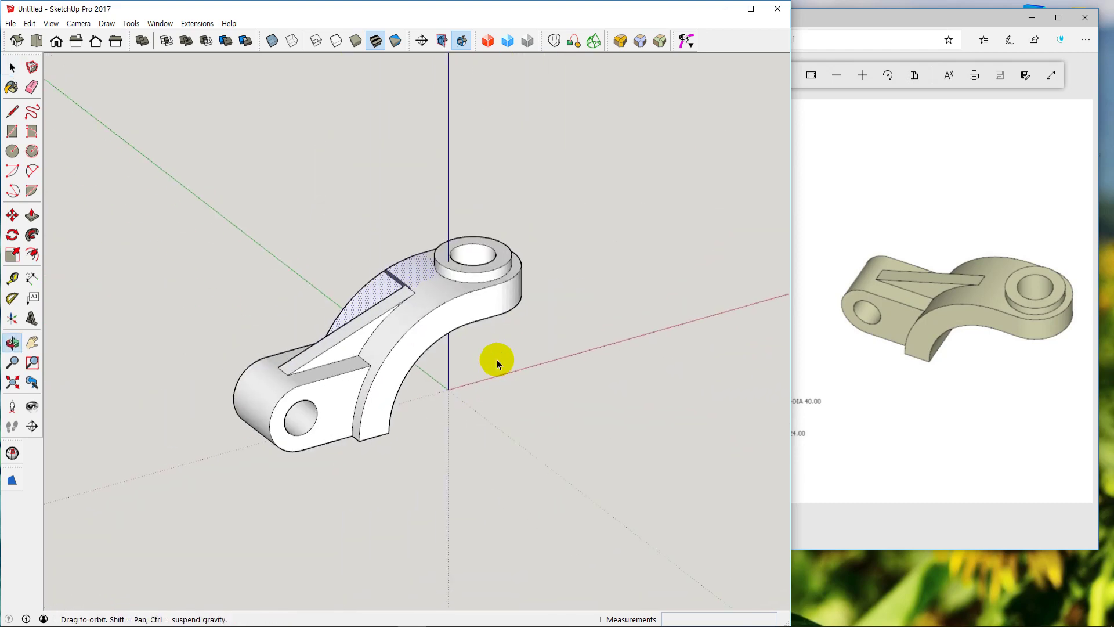
Group the whole bracket again, fix its reversed face with Solid Inspector², and close the inspector
left_click_drag(179, 184, 528, 446)
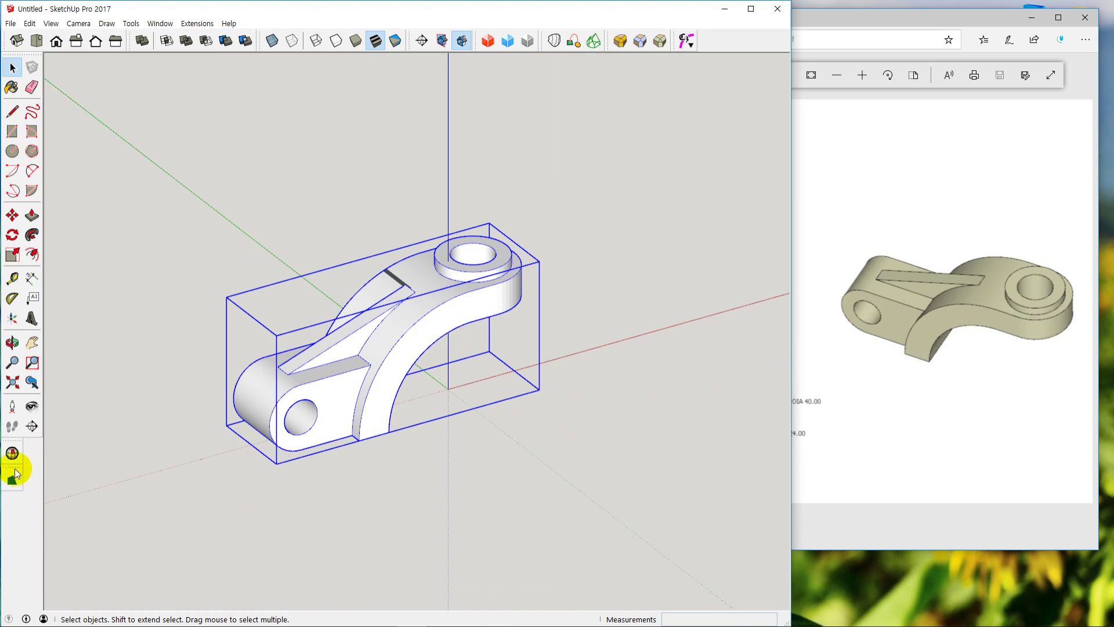
left_click(12, 452)
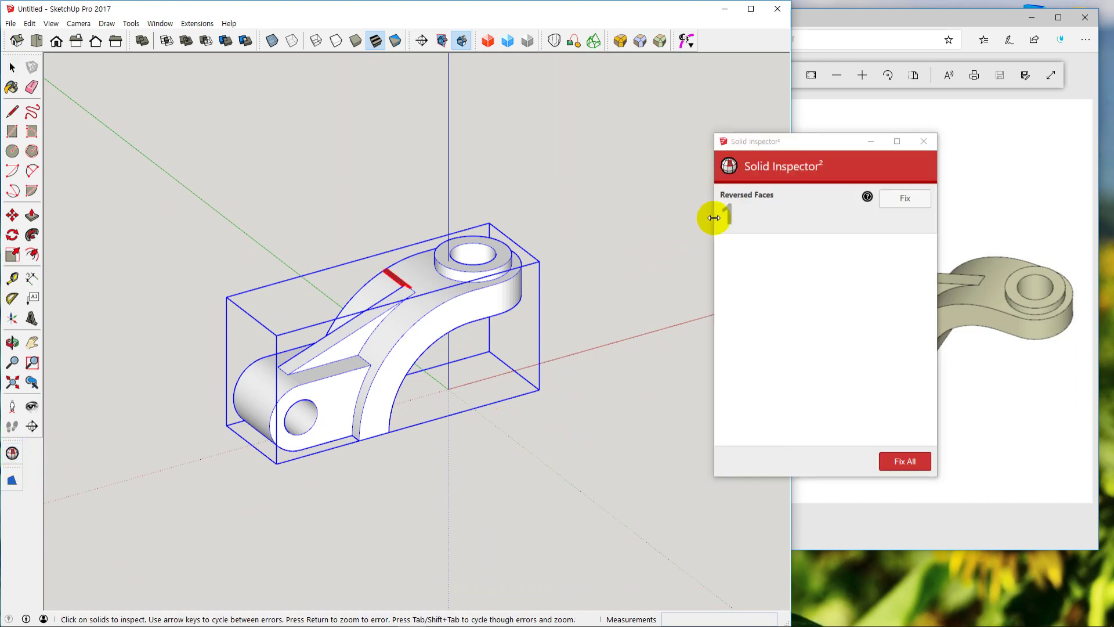
left_click(905, 198)
left_click(924, 142)
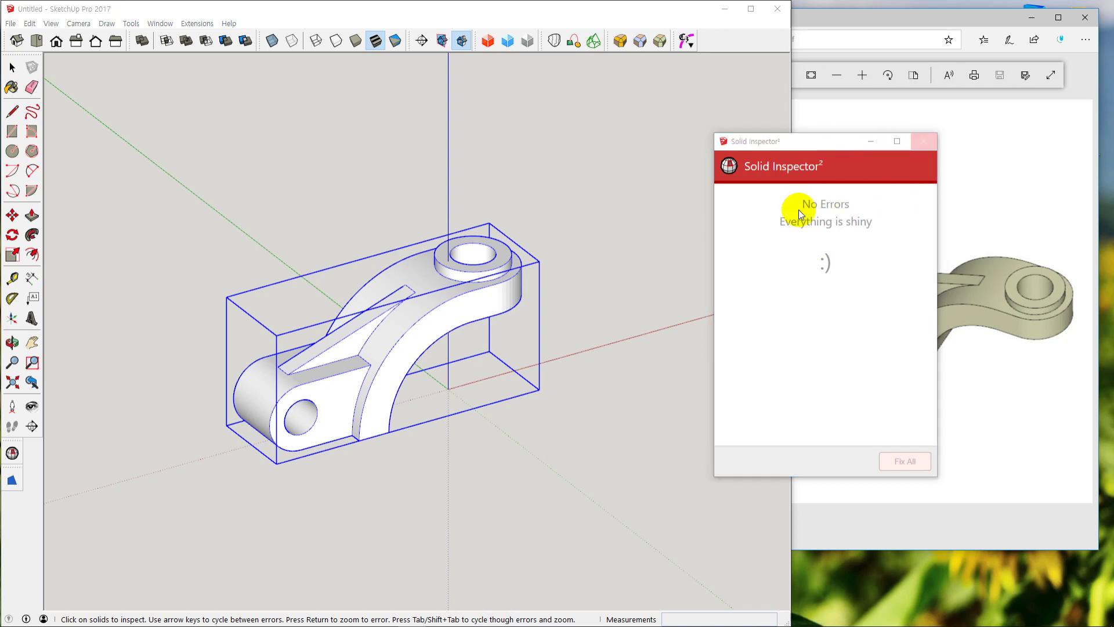
Explode the repaired bracket group and clear the selection
left_click(590, 320)
left_click(451, 309)
key("x")
left_click(613, 376)
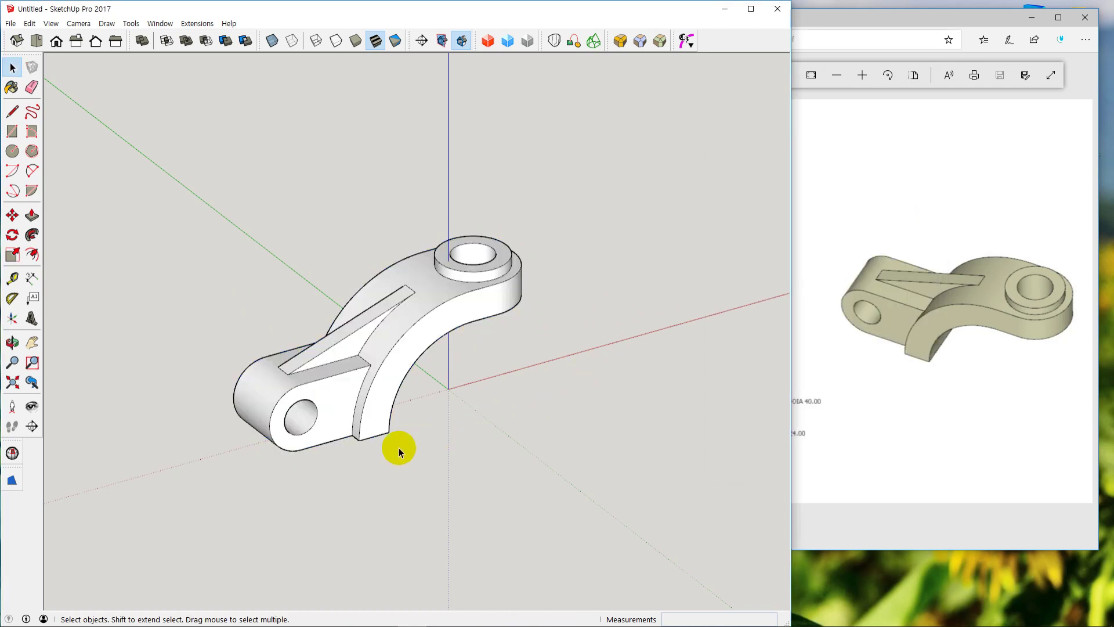
Group all connected bracket geometry once more, recheck the group with Solid Inspector², and close the inspector
middle_click_drag(398, 447, 562, 448)
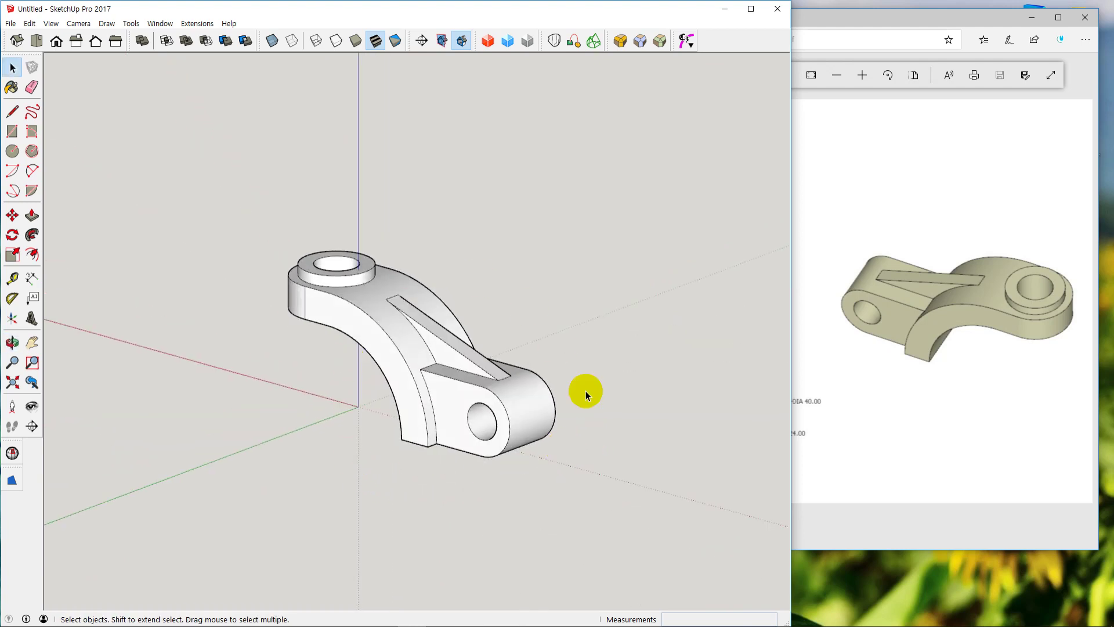
middle_click_drag(585, 391, 500, 461)
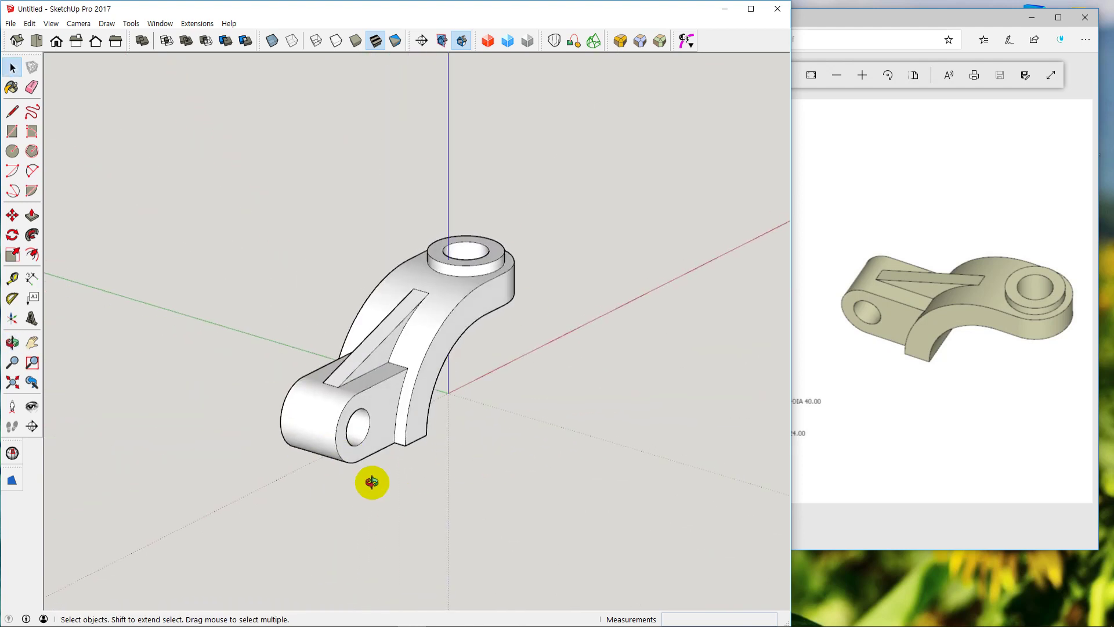
middle_click_drag(374, 480, 331, 371)
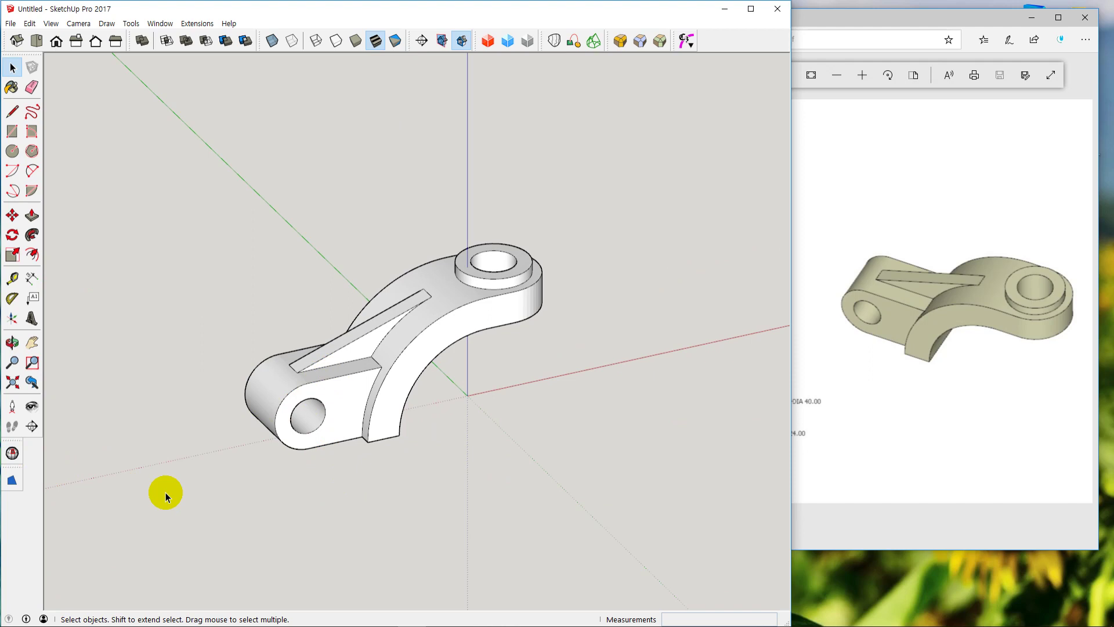
left_click(337, 373)
left_click(399, 387)
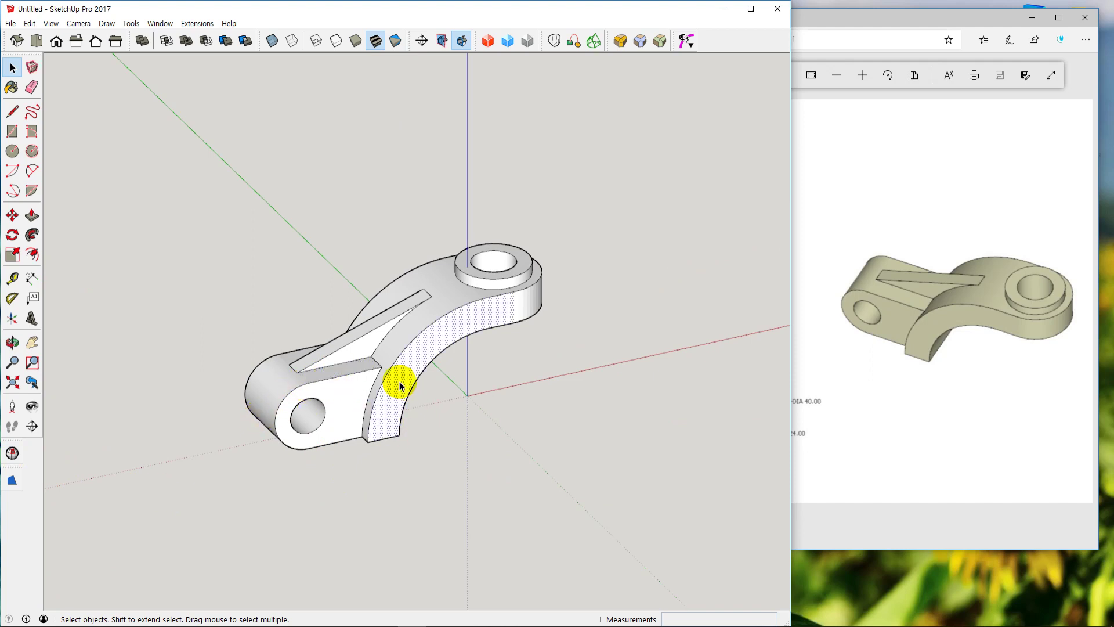
left_click(399, 386)
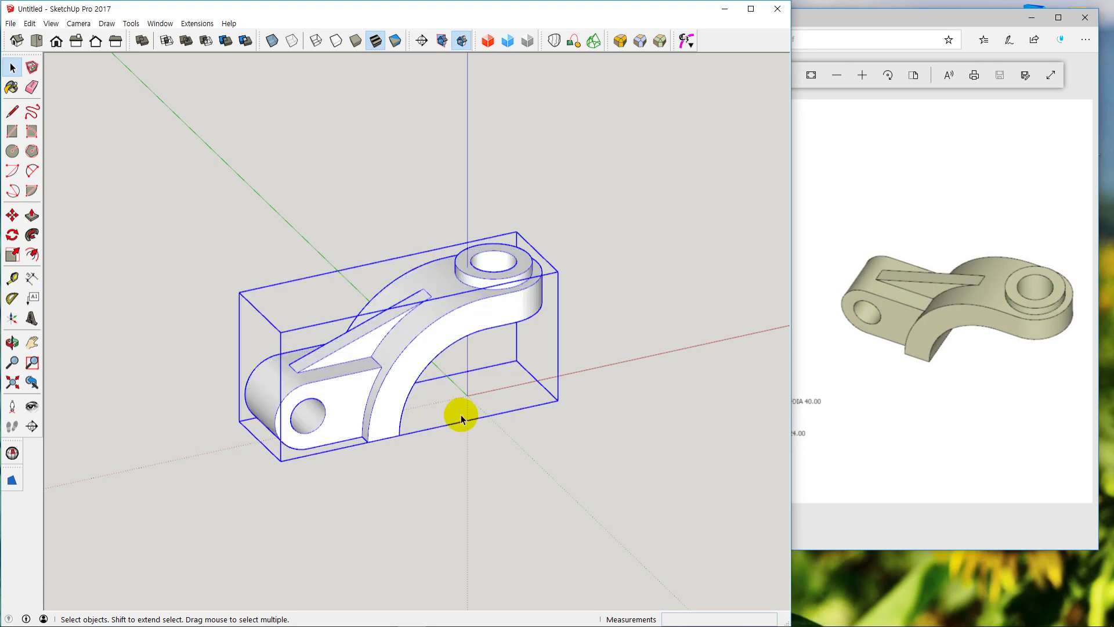
left_click(12, 452)
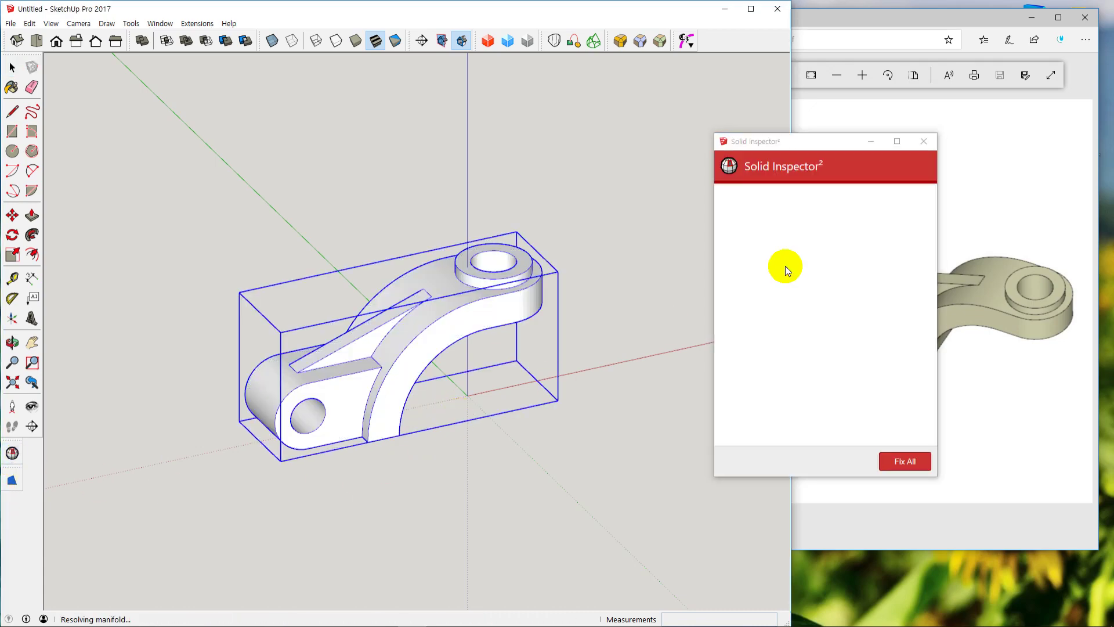
left_click(924, 141)
Clear the selection and examine the finished bracket from an angle matching the isometric picture in the PDF drawing
left_click(631, 328)
triple_click(429, 331)
left_click(657, 382)
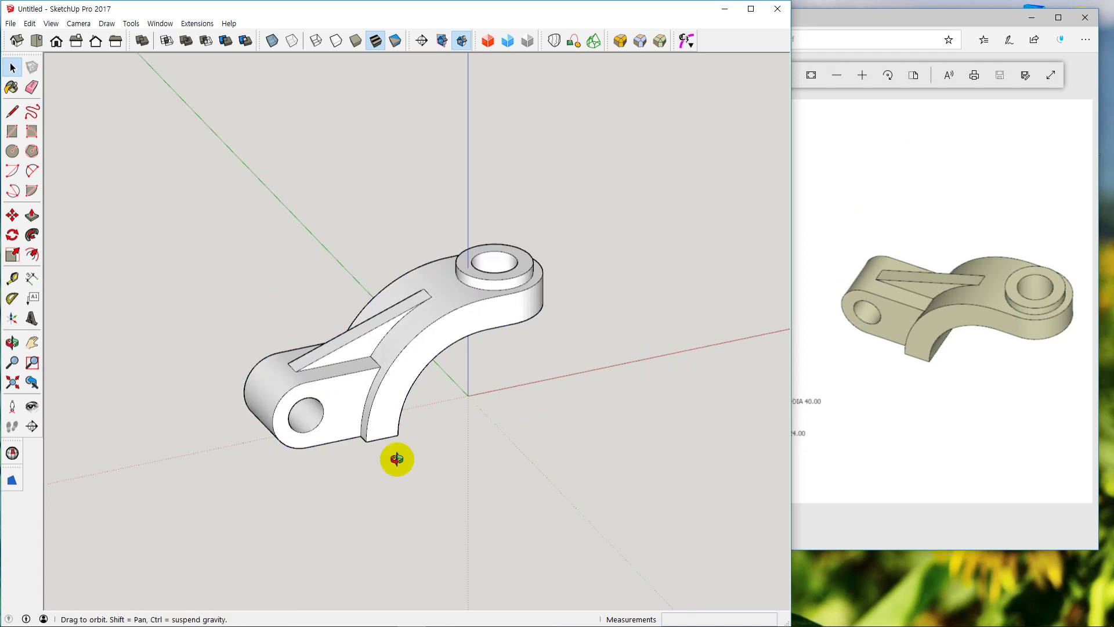
middle_click_drag(398, 458, 509, 379)
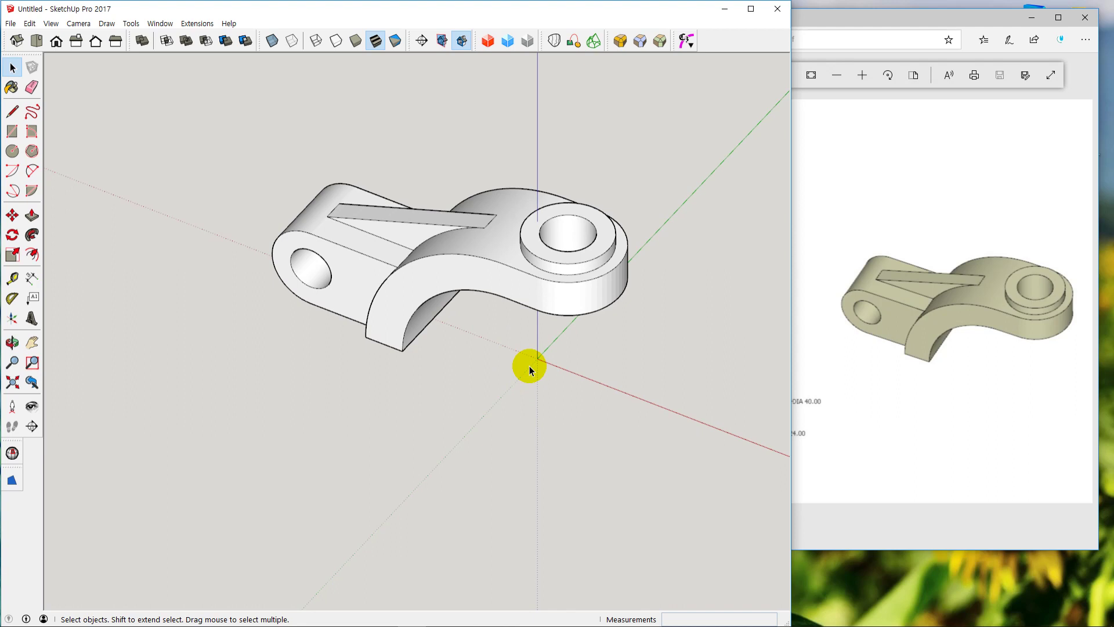
middle_click_drag(403, 368, 458, 387)
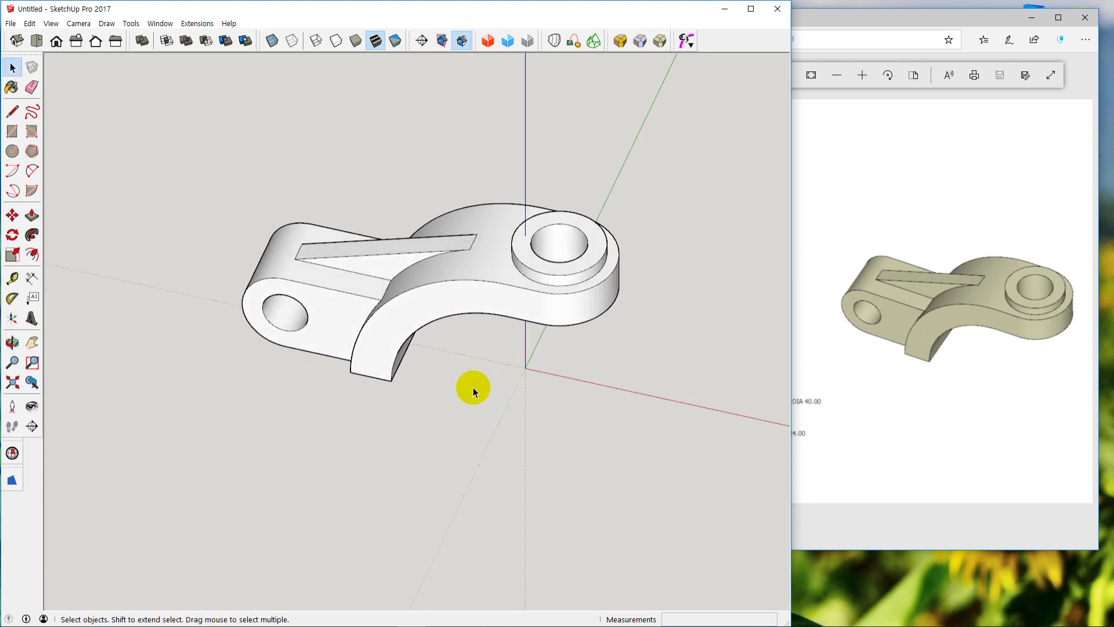
scroll(475, 360, "down", 1)
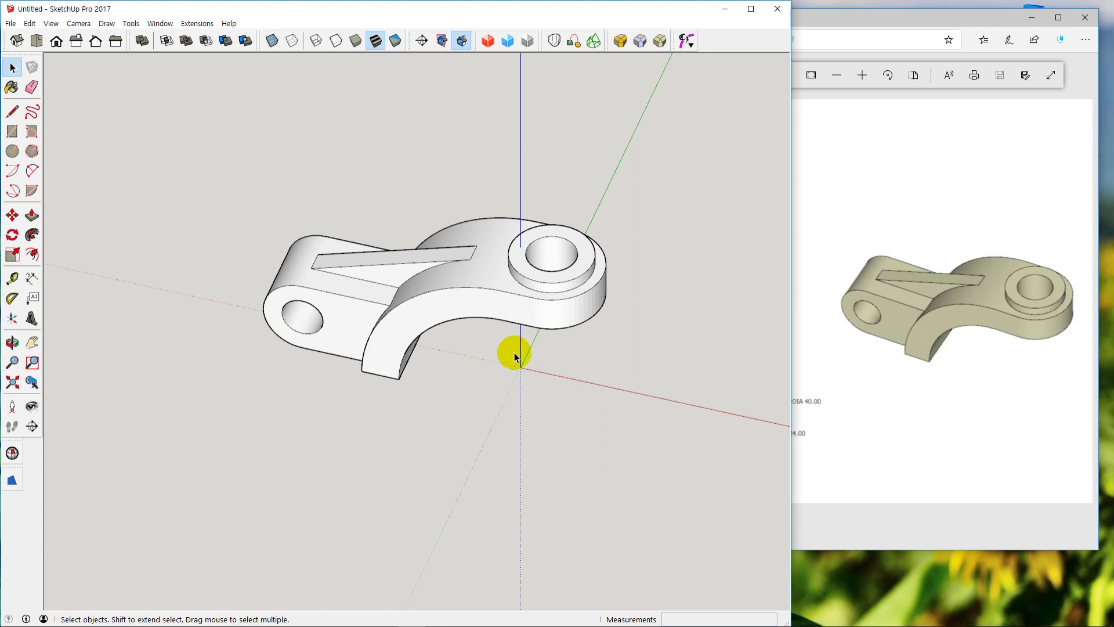